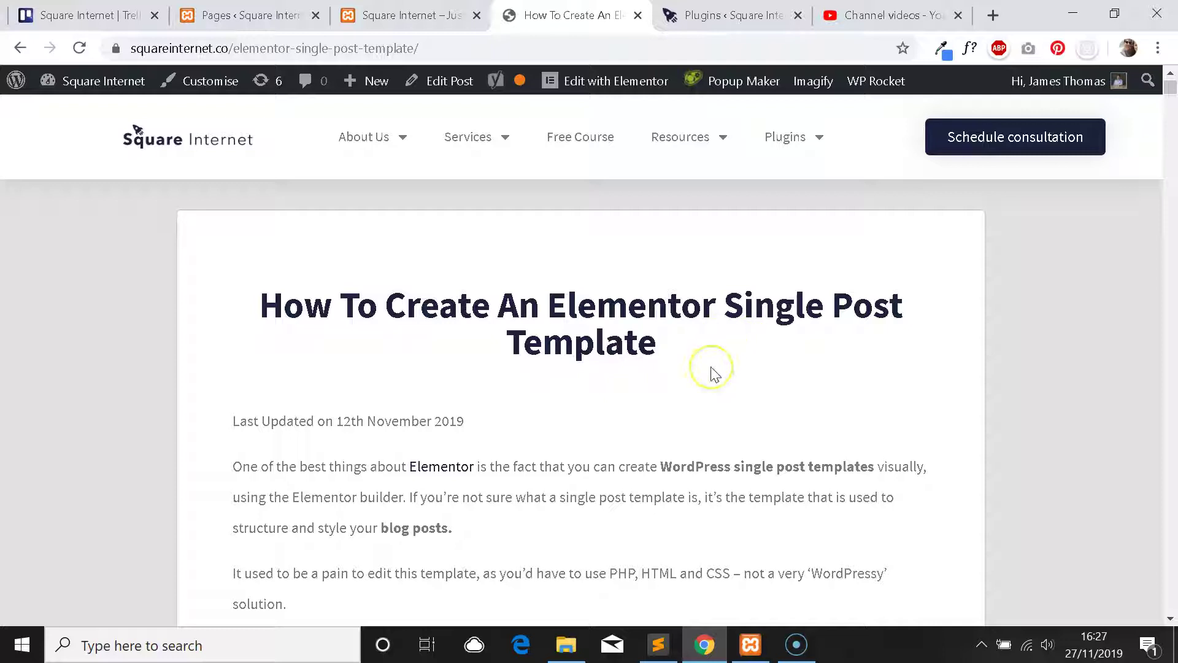
Examine the title and introduction of the published blog post about Elementor single post templates.
scroll(715, 375, "down", 1)
scroll(712, 367, "up", 1)
scroll(671, 374, "down", 1)
scroll(689, 295, "up", 1)
left_click_drag(721, 332, 754, 388)
left_click(754, 387)
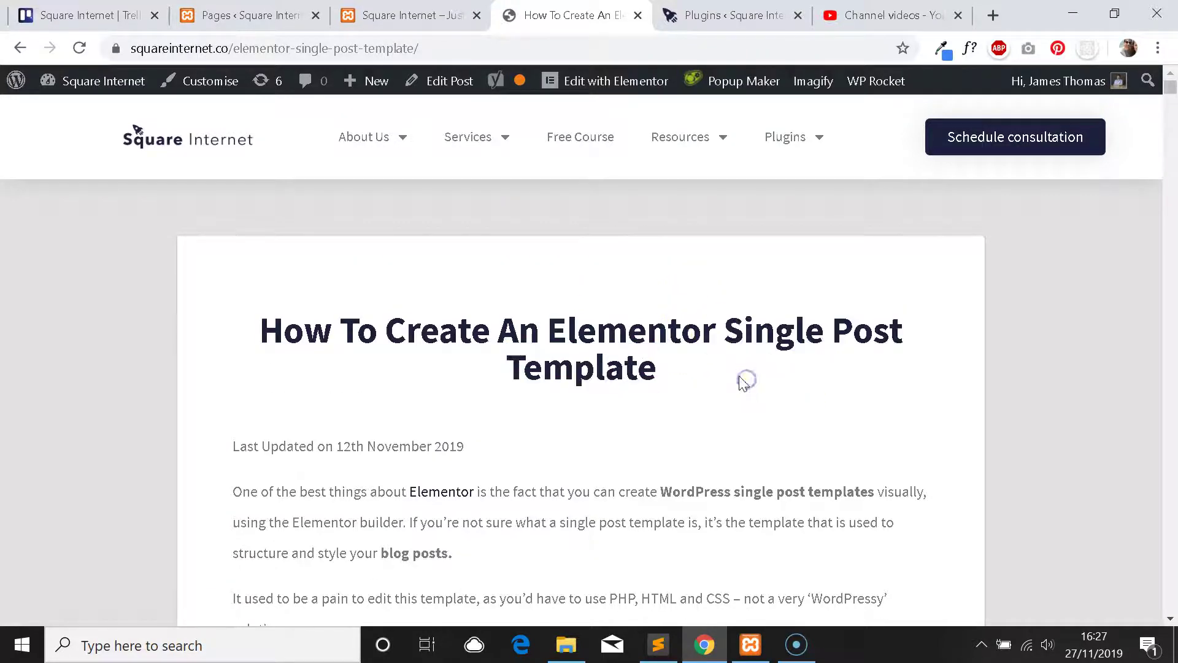
scroll(734, 356, "down", 1)
scroll(731, 350, "down", 1)
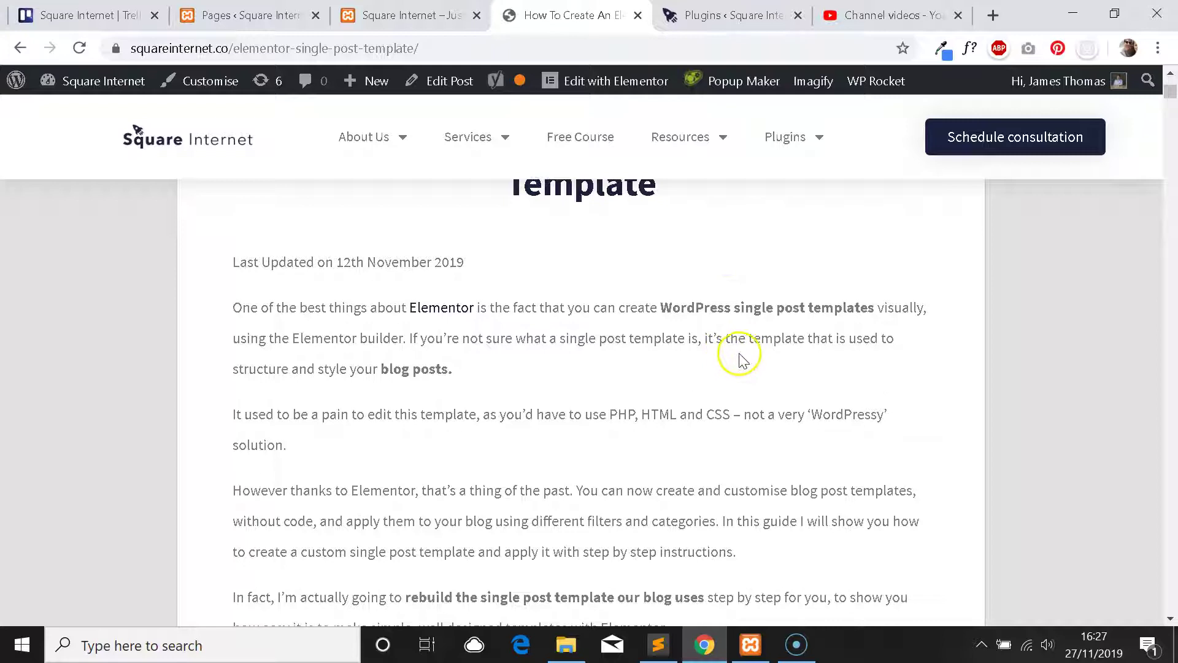
scroll(741, 352, "down", 1)
scroll(745, 344, "down", 2)
scroll(745, 349, "up", 5)
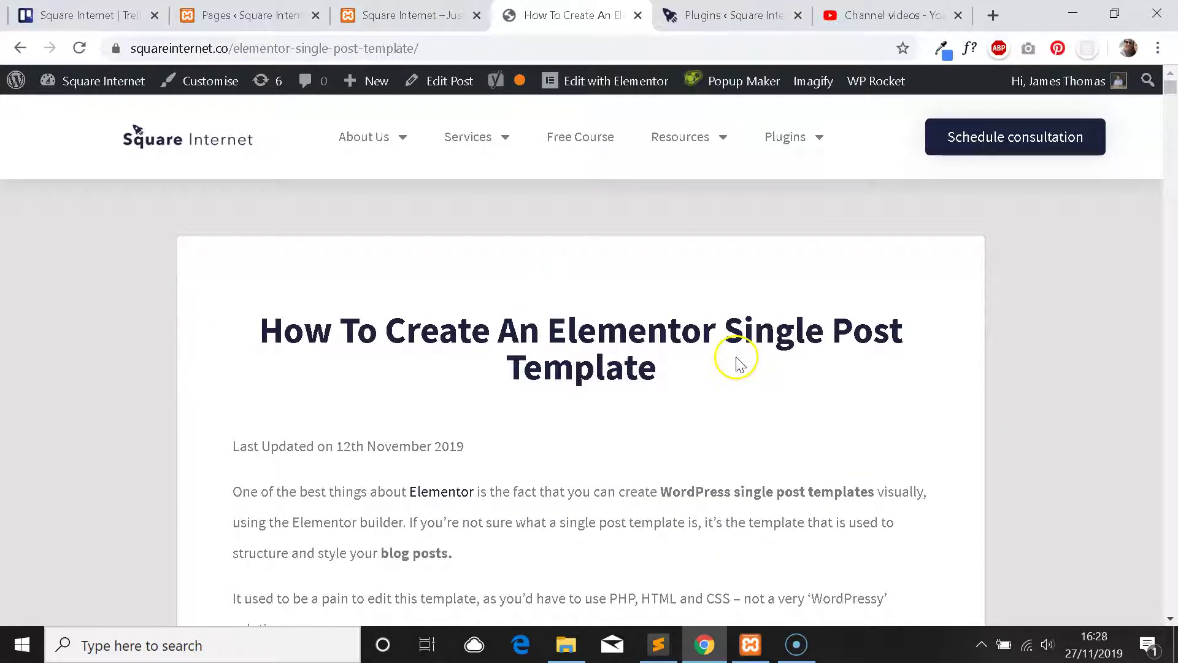
left_click_drag(725, 331, 891, 343)
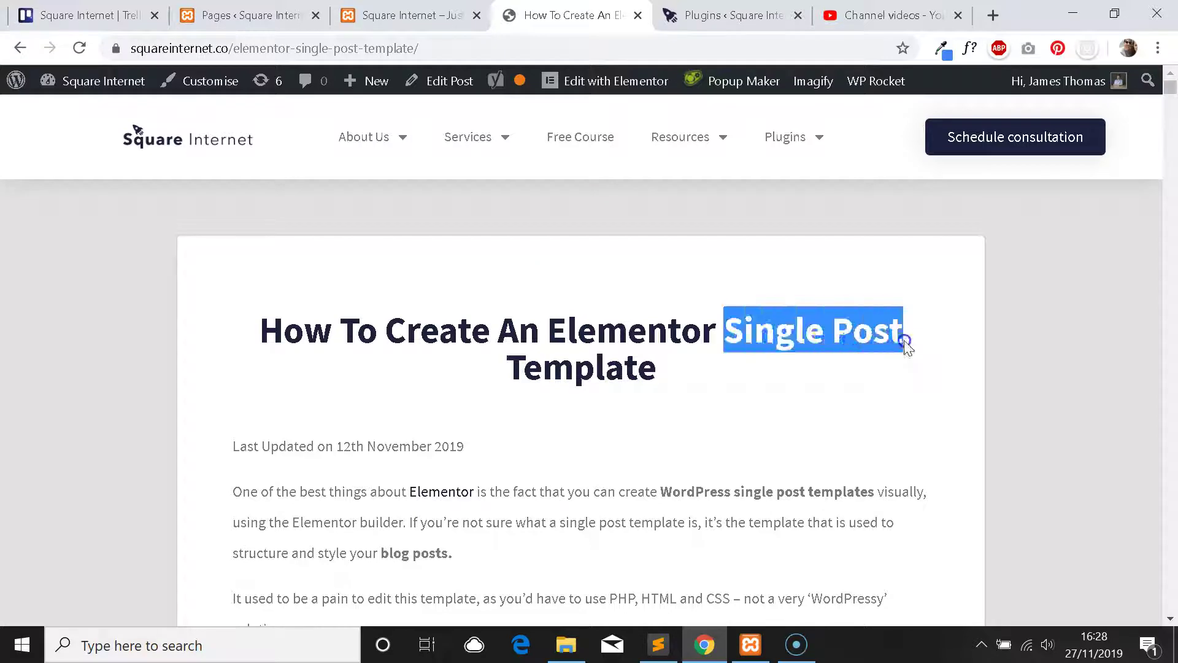
left_click(779, 365)
scroll(516, 521, "down", 1)
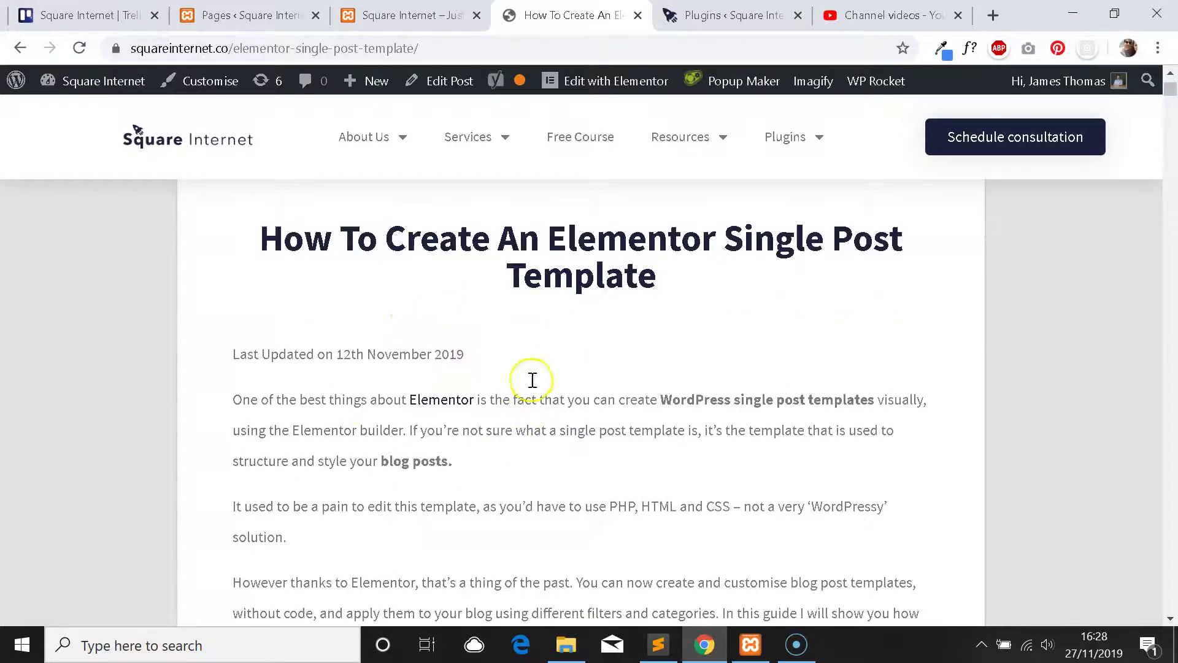
scroll(532, 380, "up", 1)
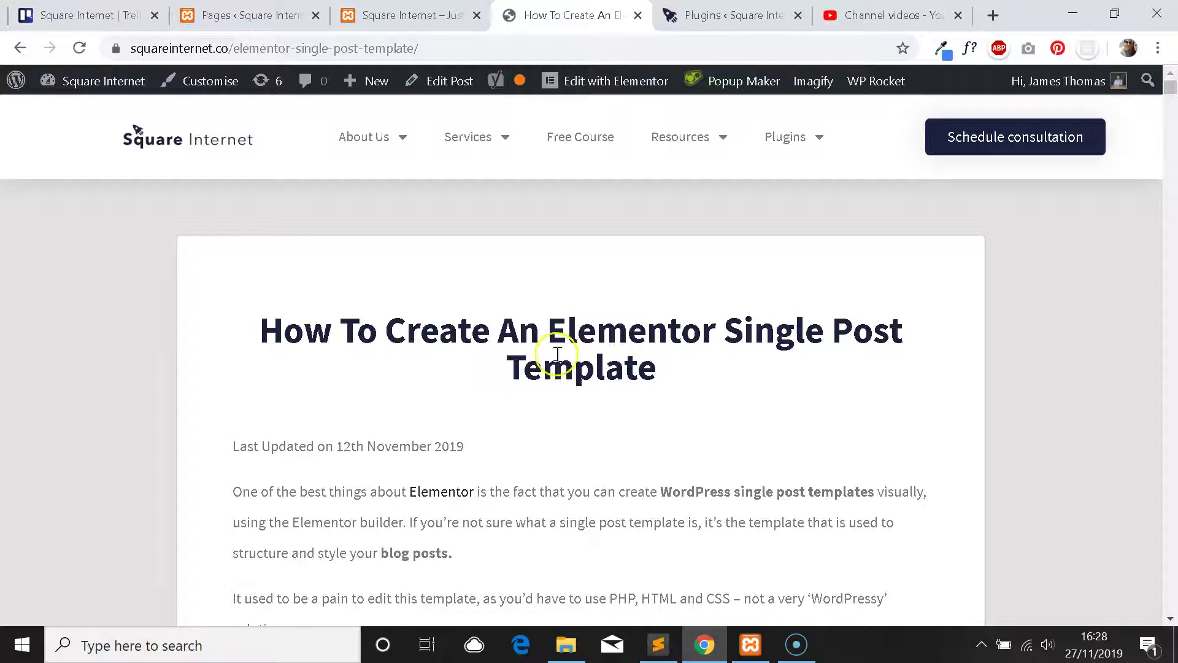
Look through the layout of the whole blog post, including its headings, text and embedded screenshots.
scroll(652, 399, "down", 1)
scroll(659, 387, "down", 3)
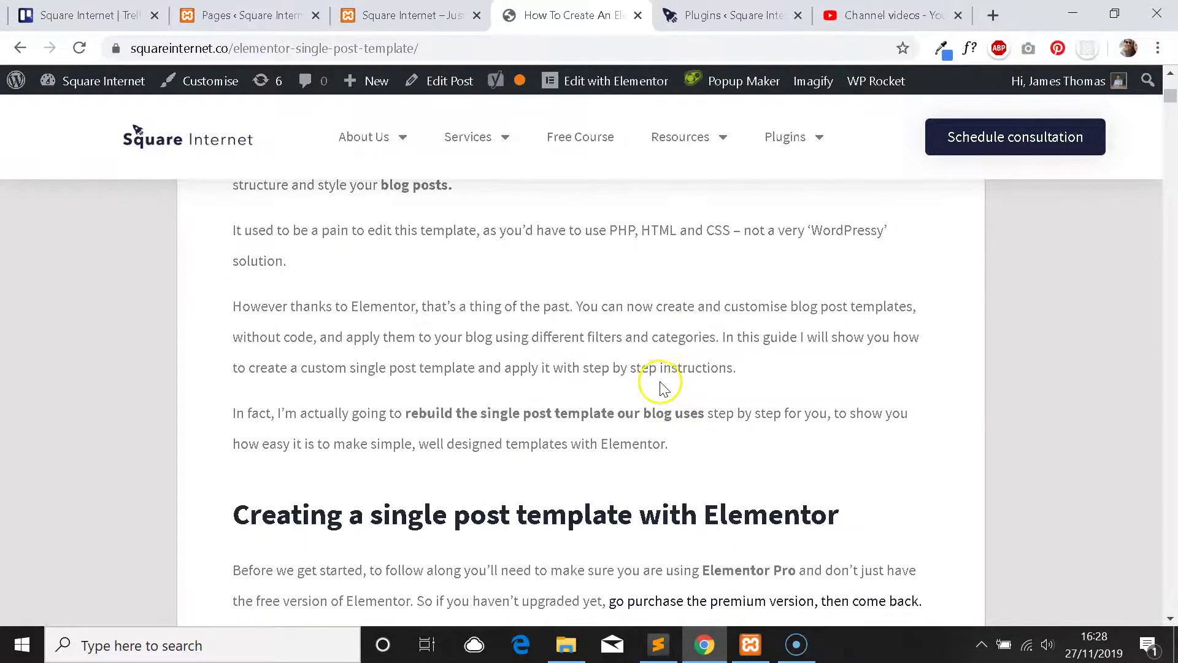
scroll(666, 365, "down", 10)
scroll(689, 362, "up", 9)
scroll(688, 367, "up", 5)
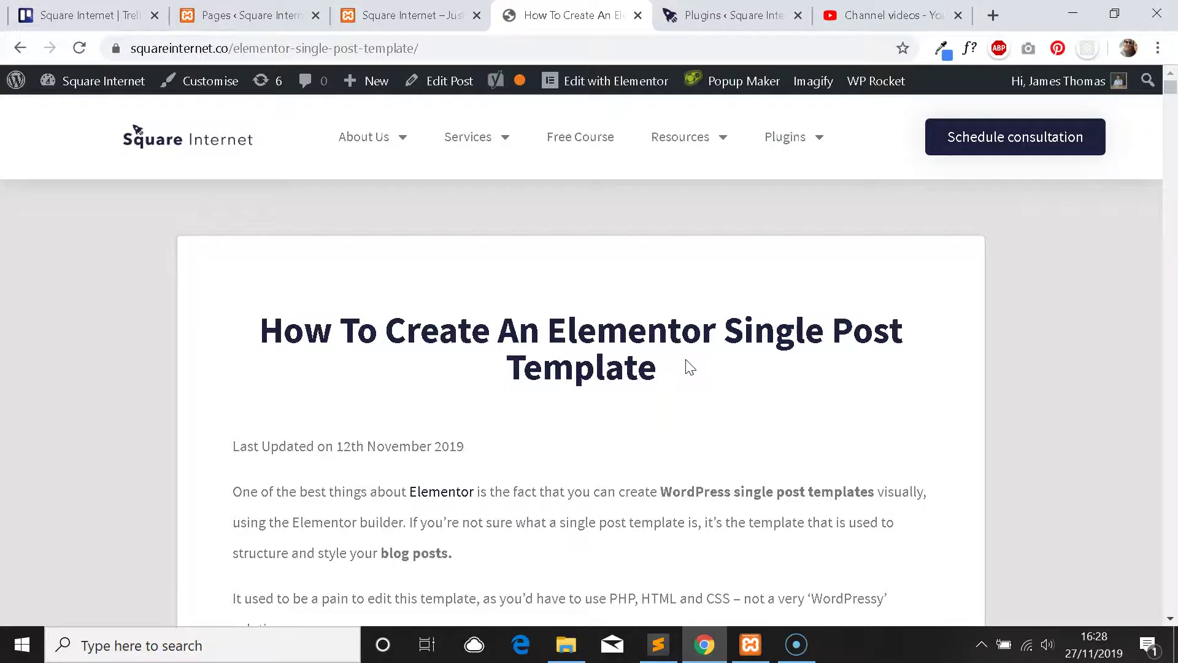
scroll(684, 352, "down", 13)
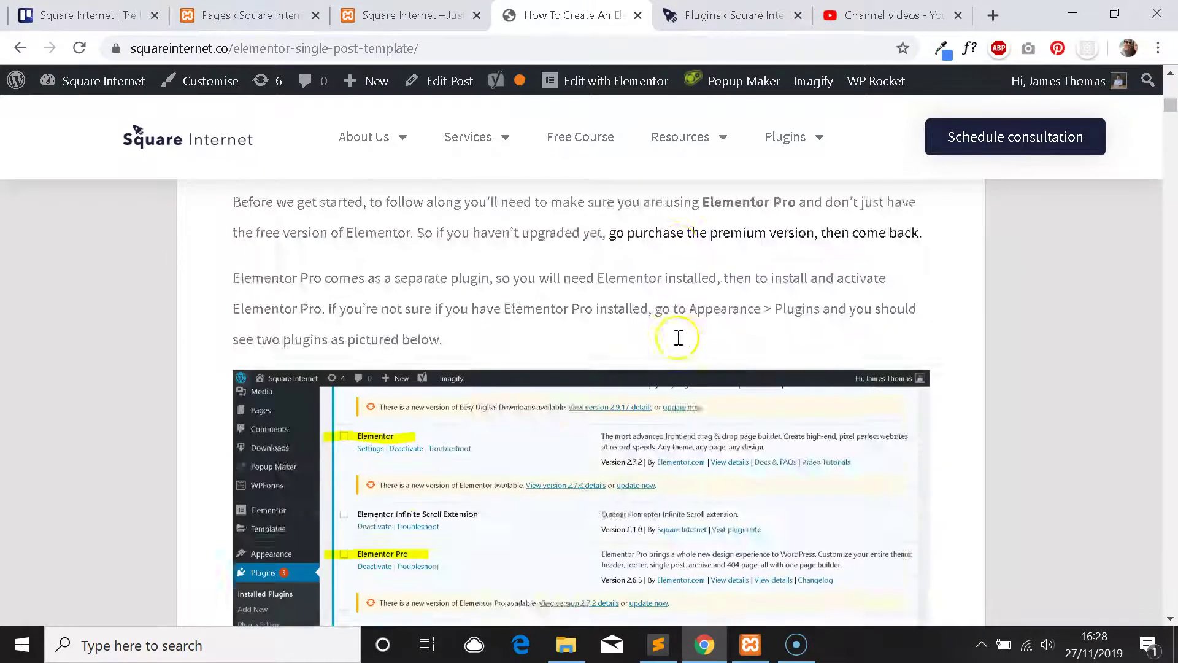
scroll(679, 337, "down", 12)
left_click_drag(1172, 141, 1013, 98)
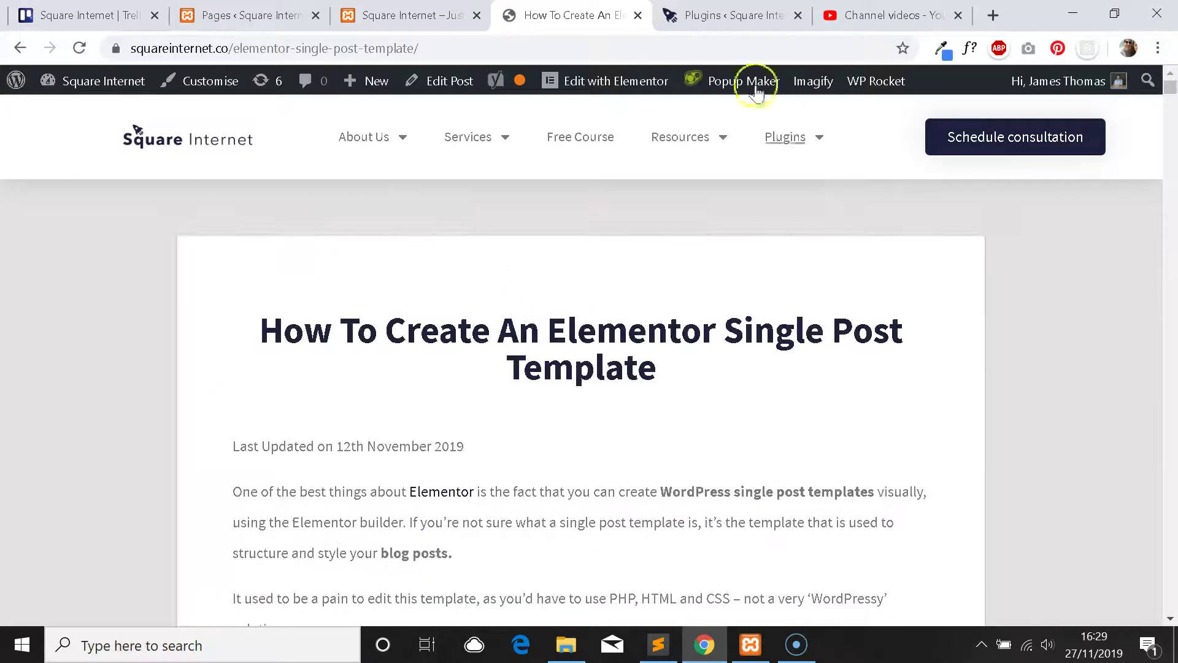
Open the blog's single post template in the Elementor editor in a new browser tab and switch to it.
mouse_move(595, 75)
right_click(599, 139)
left_click(626, 147)
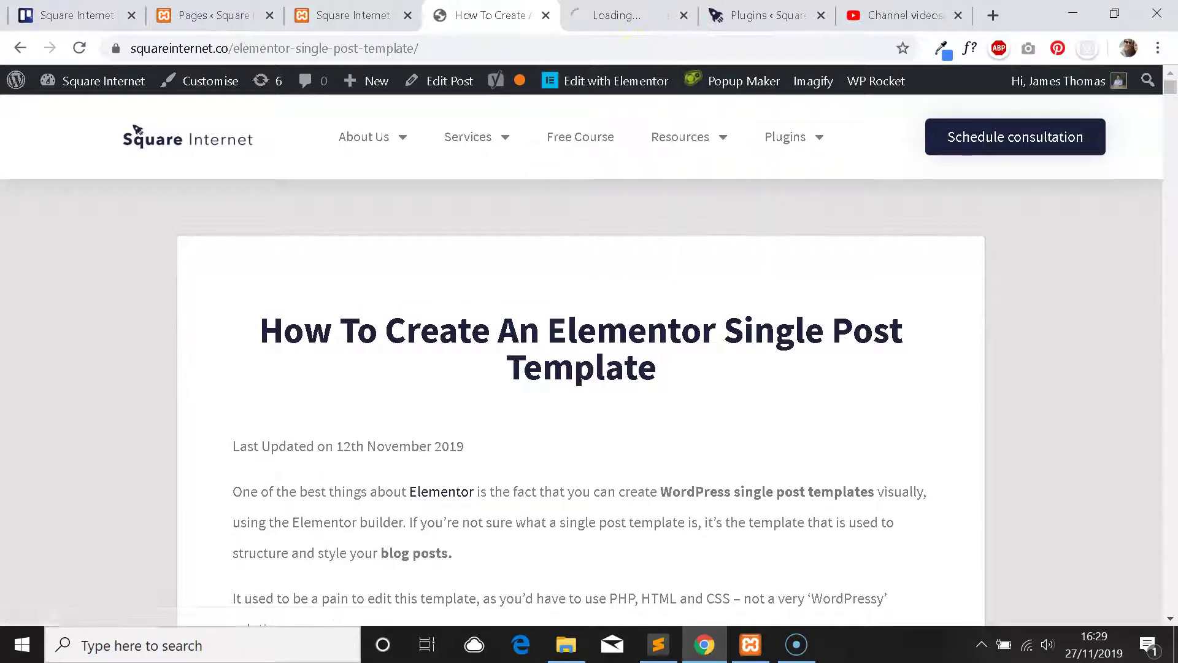
key("ctrl+Tab")
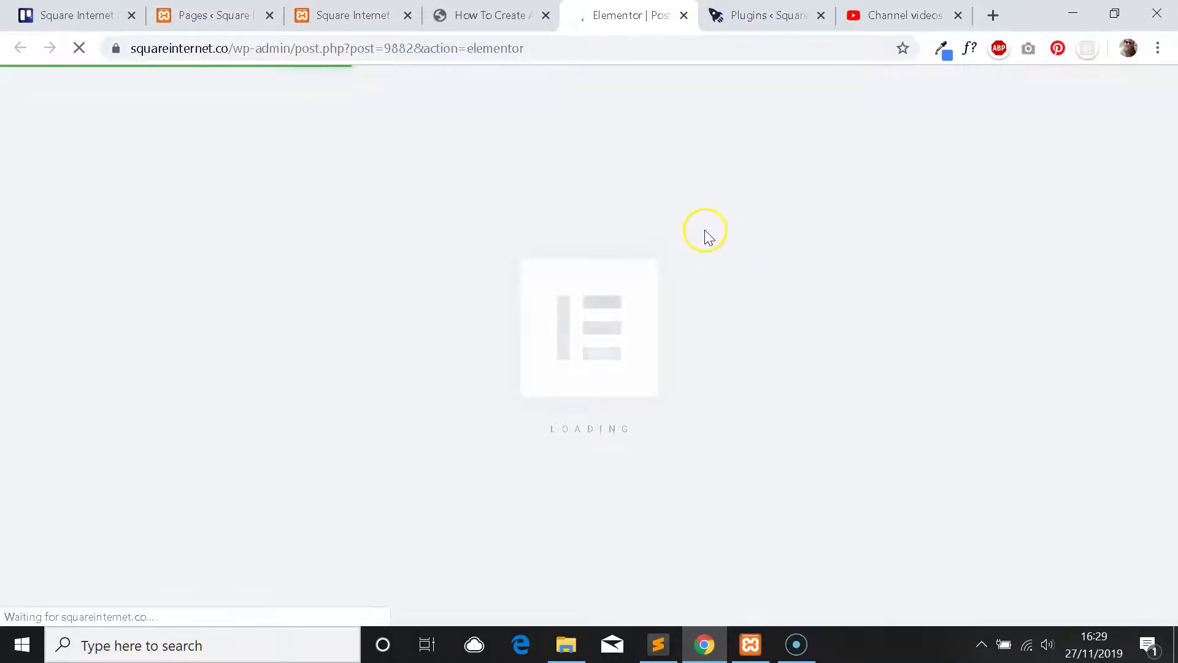
scroll(706, 215, "down", 2)
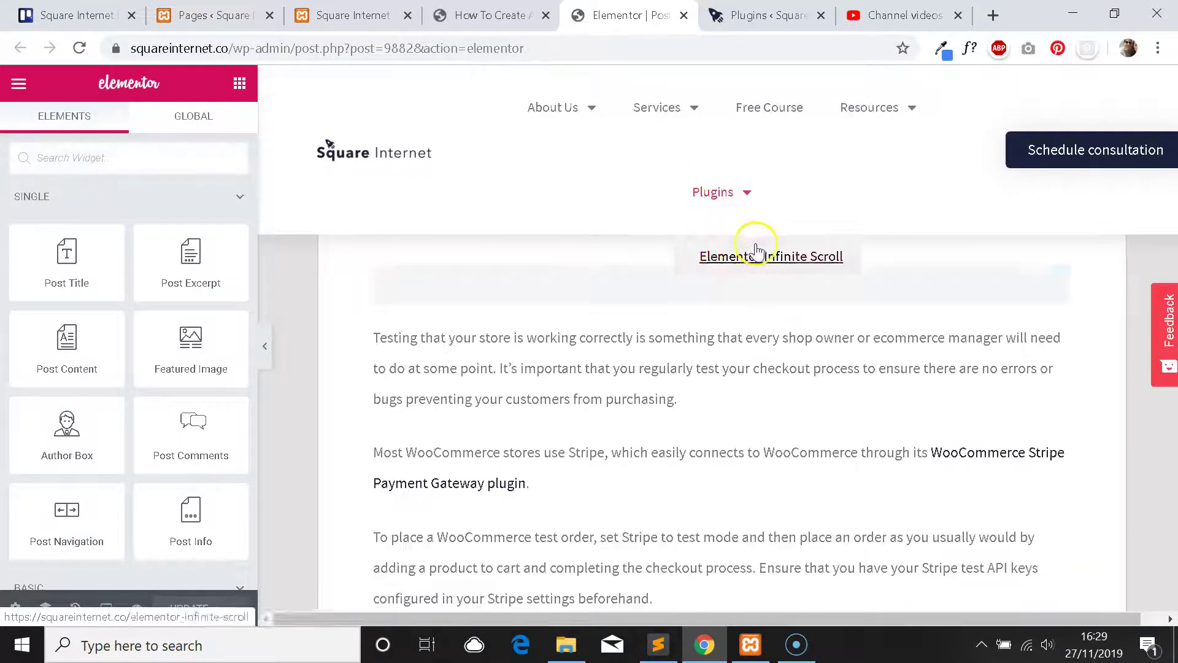
scroll(539, 321, "up", 2)
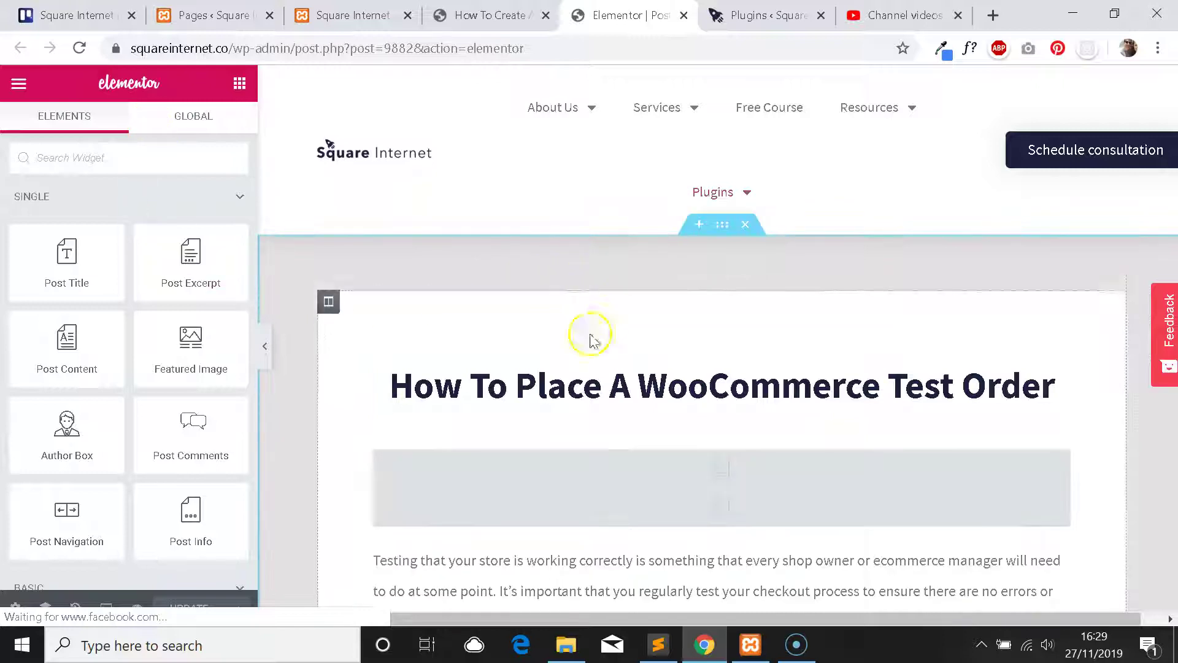
Examine the Elementor widgets available for the template, along with the template's post title and content areas.
scroll(591, 340, "down", 2)
scroll(184, 368, "down", 20)
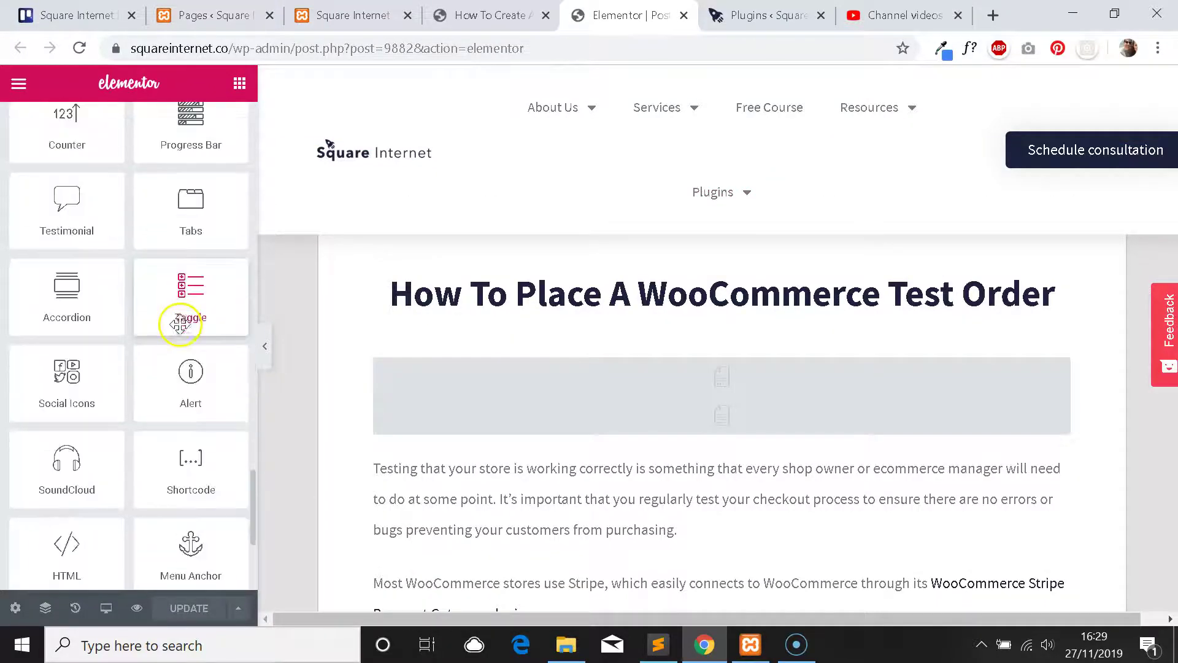
scroll(179, 324, "up", 20)
scroll(703, 342, "up", 2)
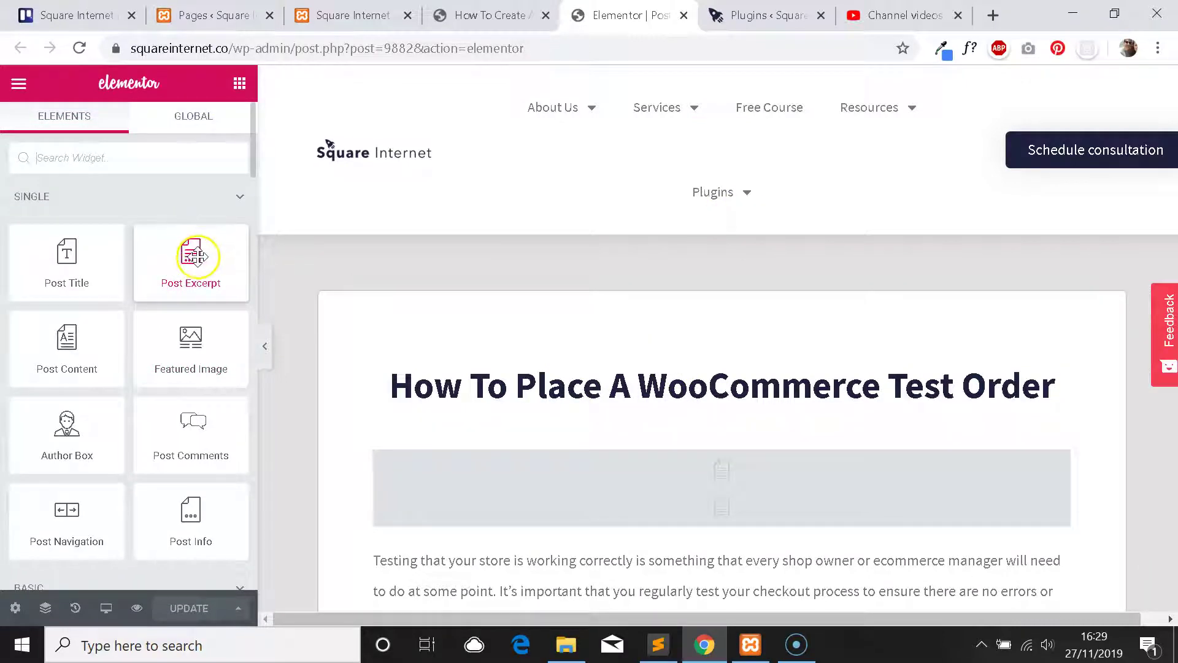
scroll(196, 256, "down", 2)
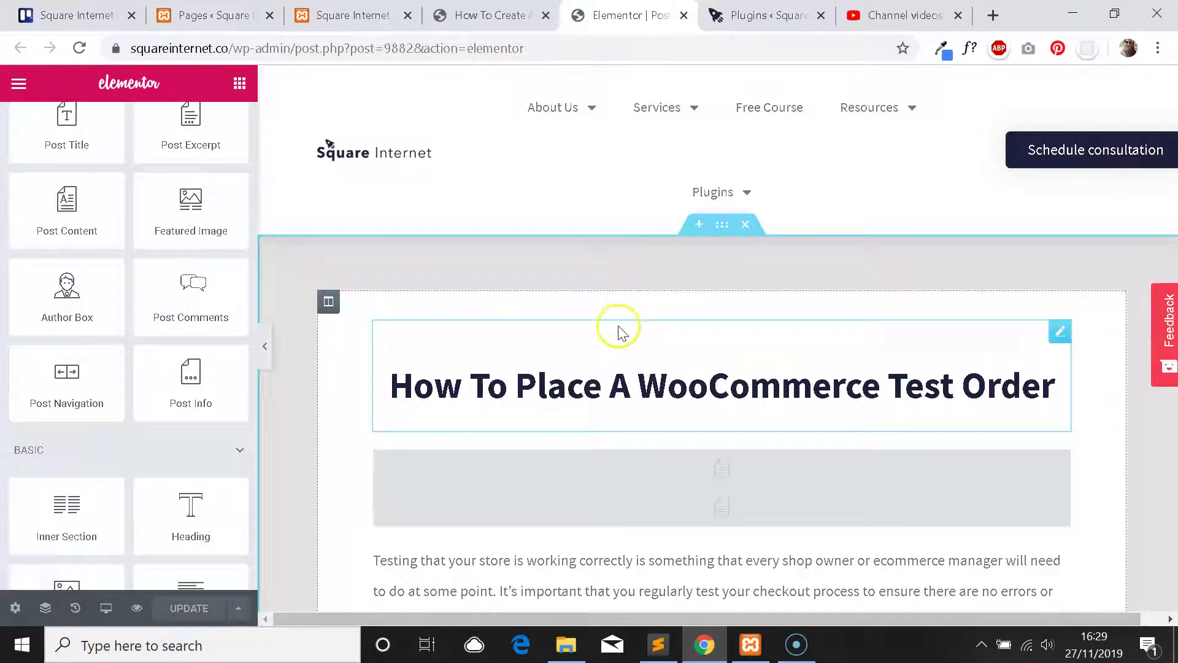
scroll(398, 385, "down", 3)
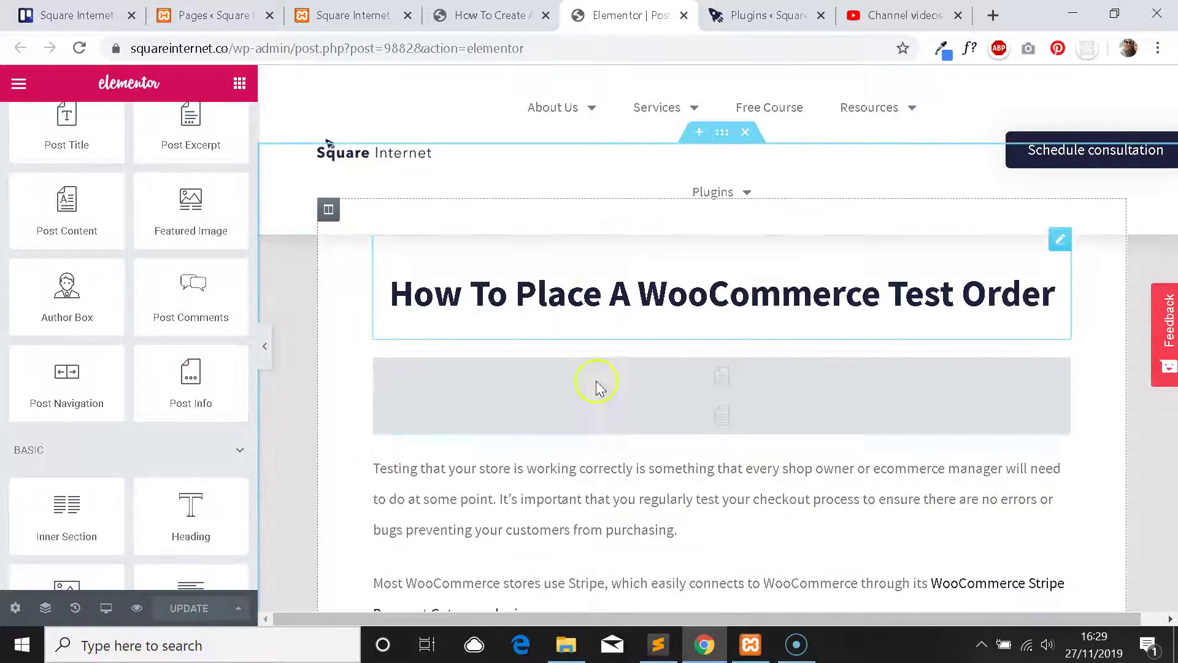
scroll(611, 355, "up", 3)
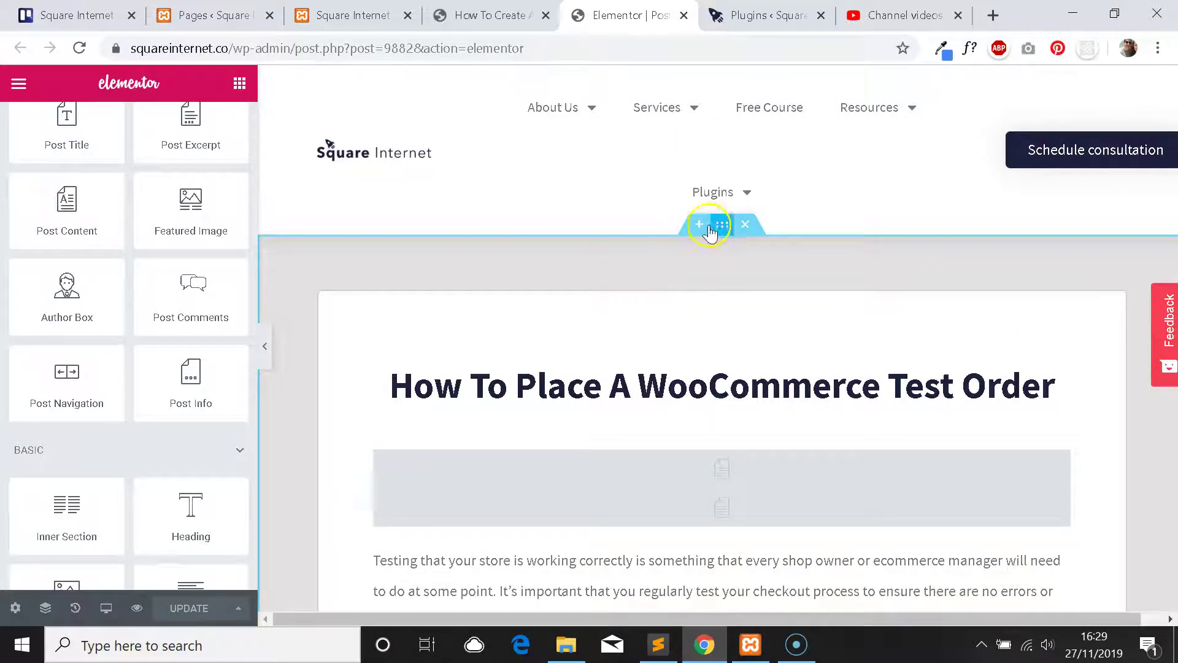
scroll(700, 362, "down", 2)
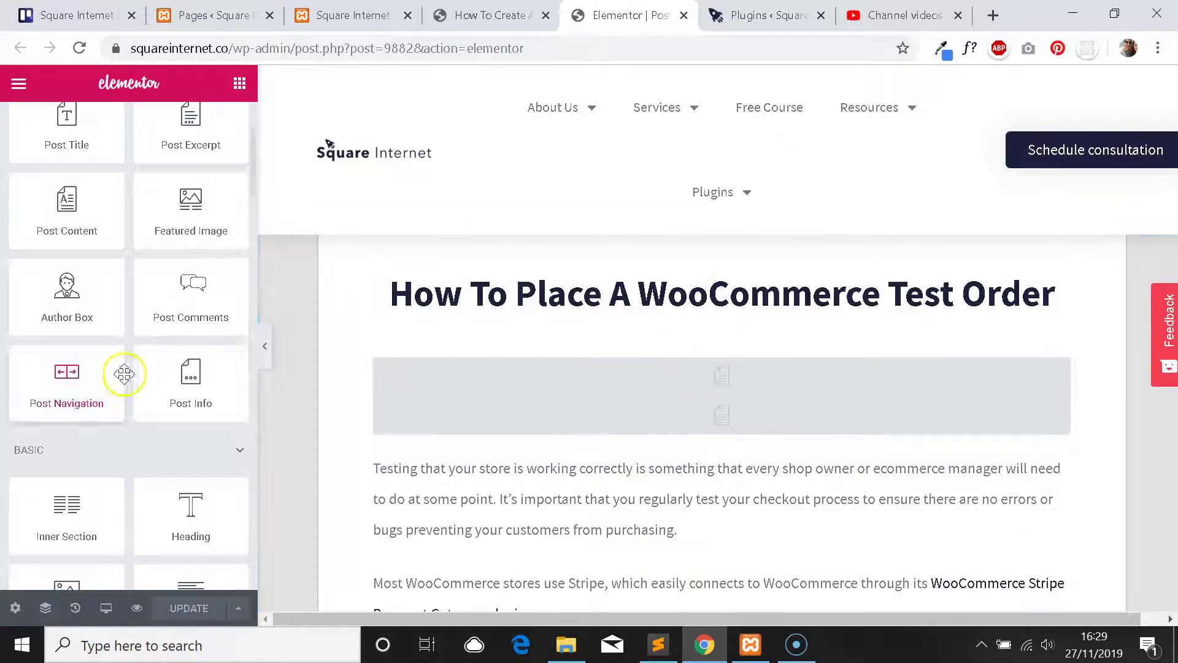
scroll(147, 371, "up", 2)
scroll(137, 295, "down", 18)
scroll(142, 295, "down", 15)
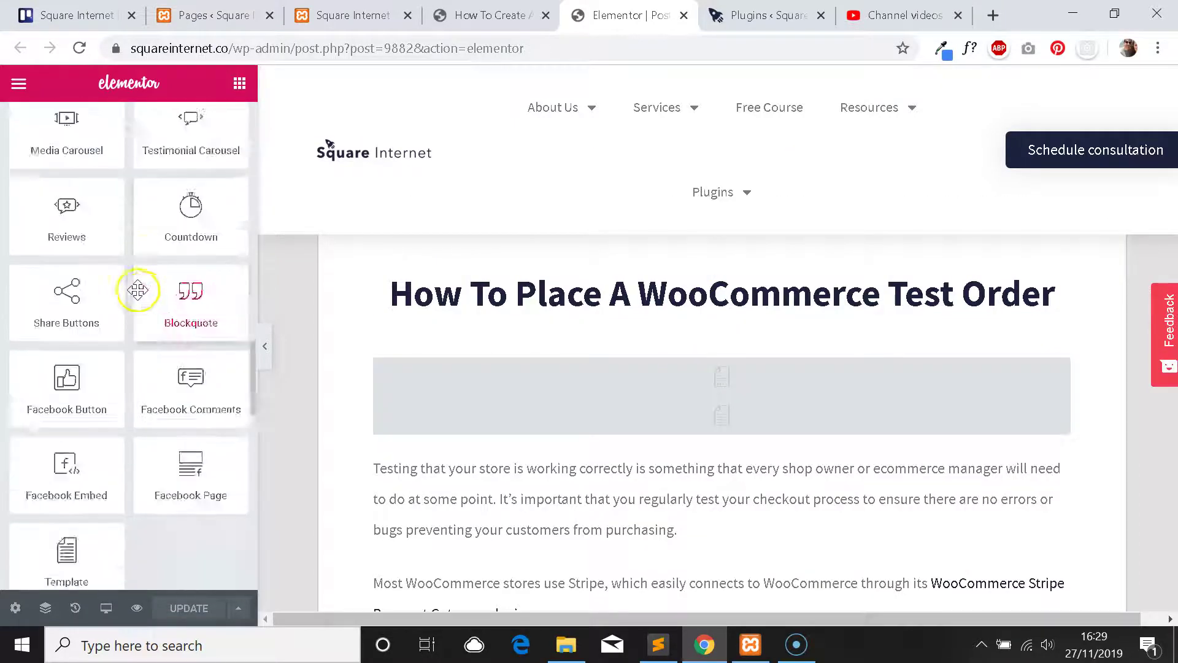
scroll(147, 356, "up", 10)
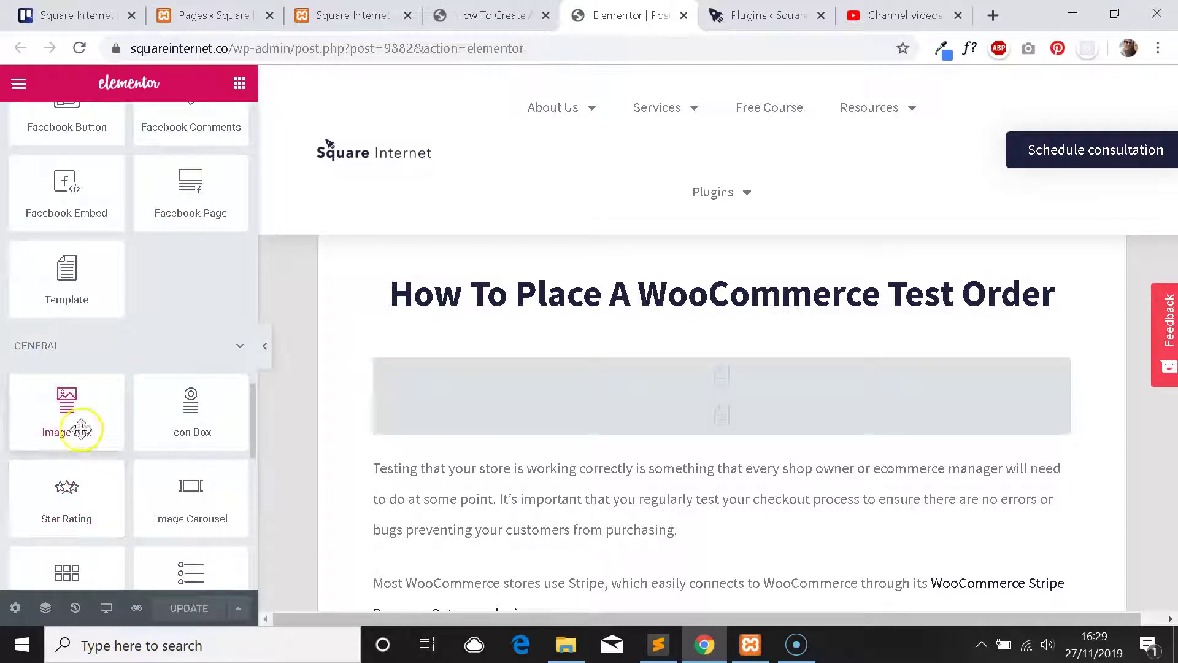
scroll(116, 356, "up", 10)
scroll(126, 359, "down", 5)
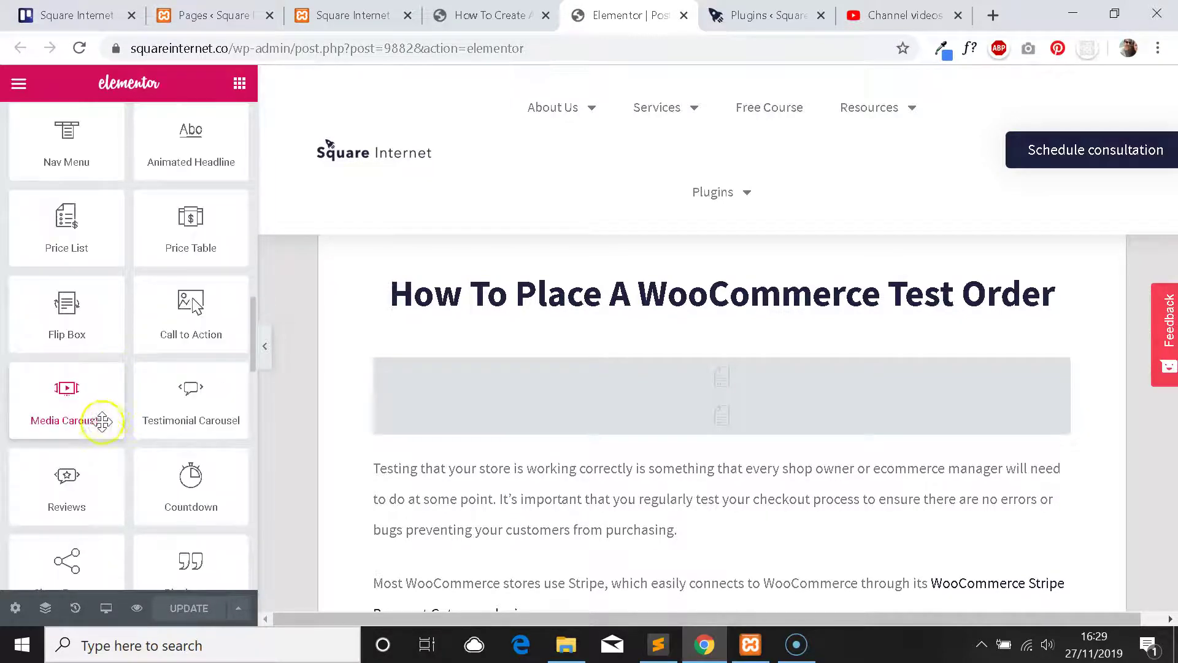
scroll(80, 417, "down", 2)
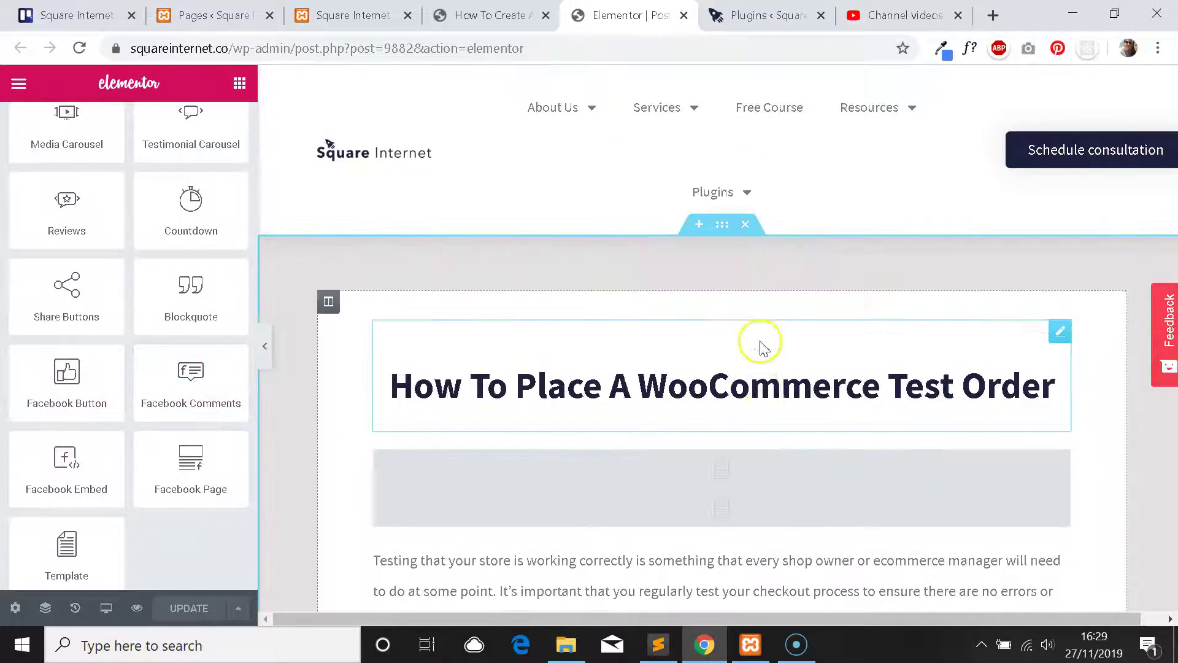
scroll(801, 324, "down", 10)
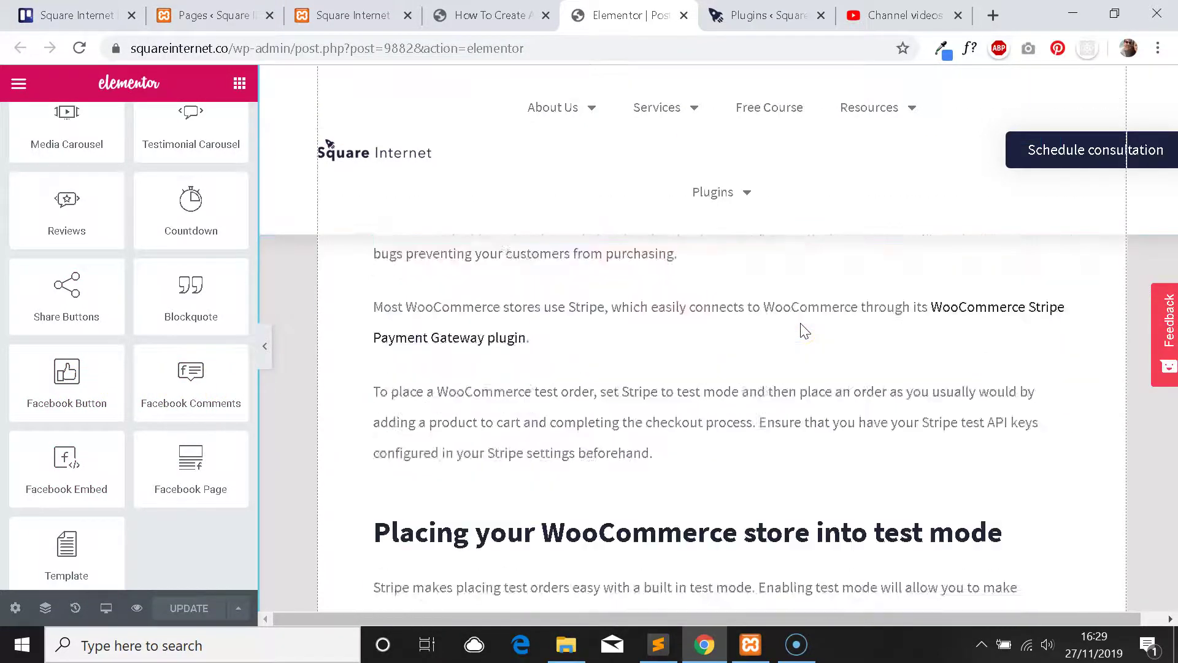
scroll(804, 330, "up", 10)
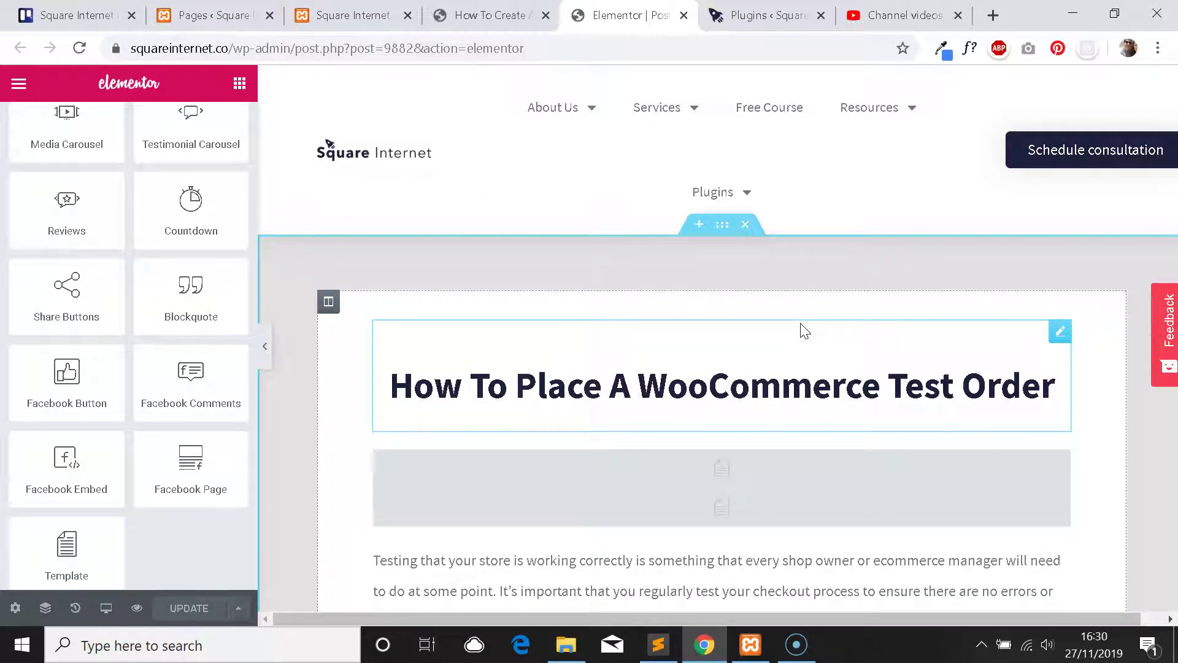
Return to the single post template article and look over its Elementor Pro requirements and section width instructions.
key("ctrl+shift+Tab")
scroll(692, 289, "down", 3)
scroll(693, 274, "up", 1)
scroll(693, 258, "down", 15)
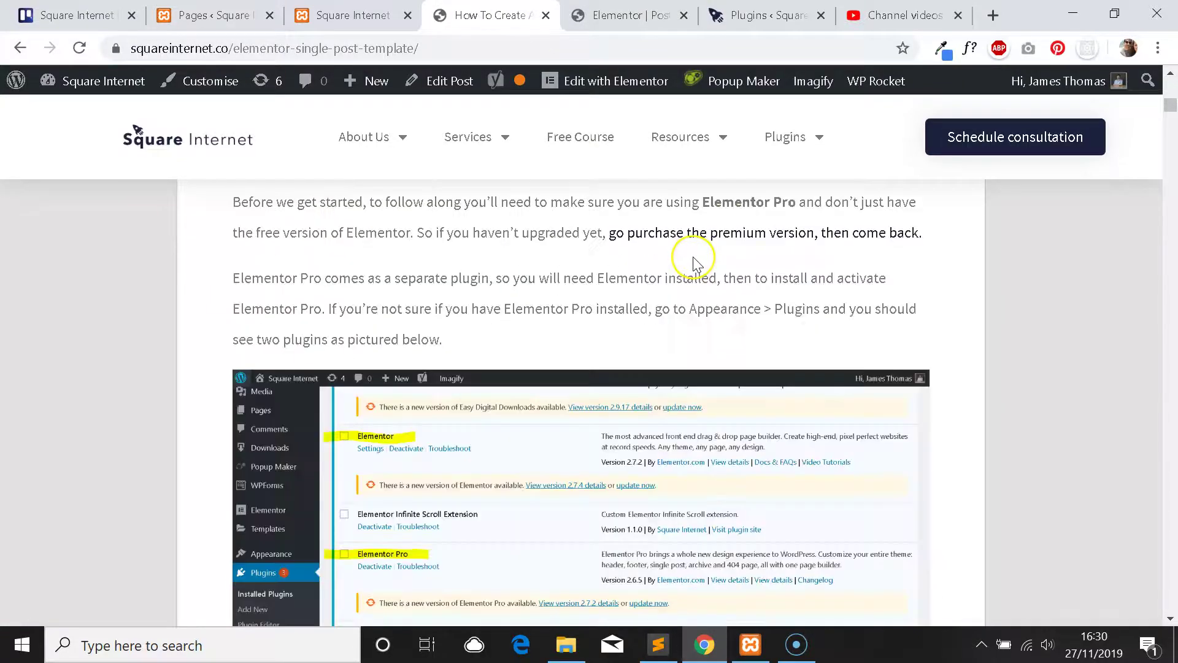
scroll(694, 270, "down", 10)
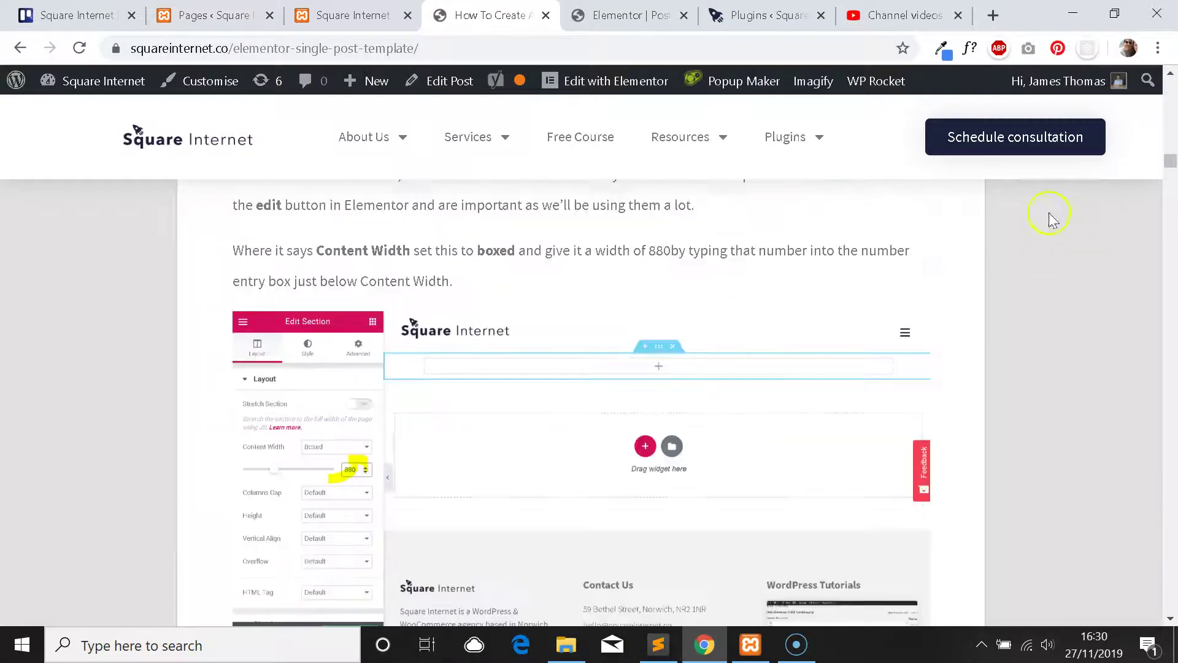
left_click_drag(1168, 158, 1126, 79)
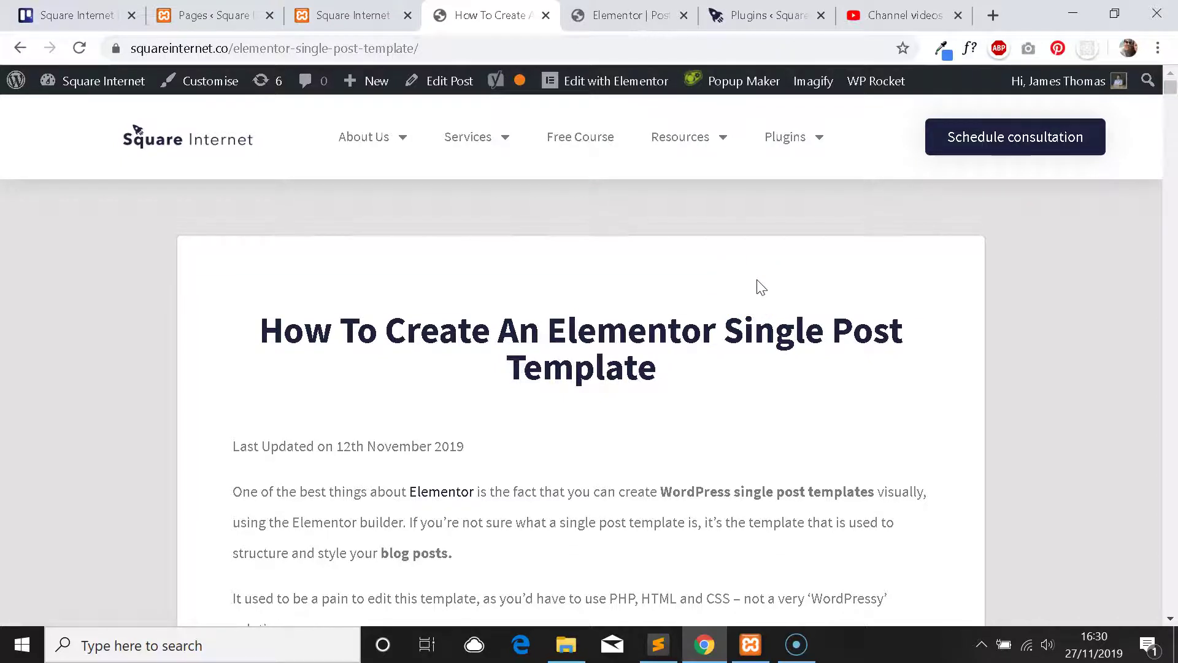
Review the article's instructions on installing Elementor Pro, adding a Single template for posts and creating the outer container.
scroll(762, 287, "down", 15)
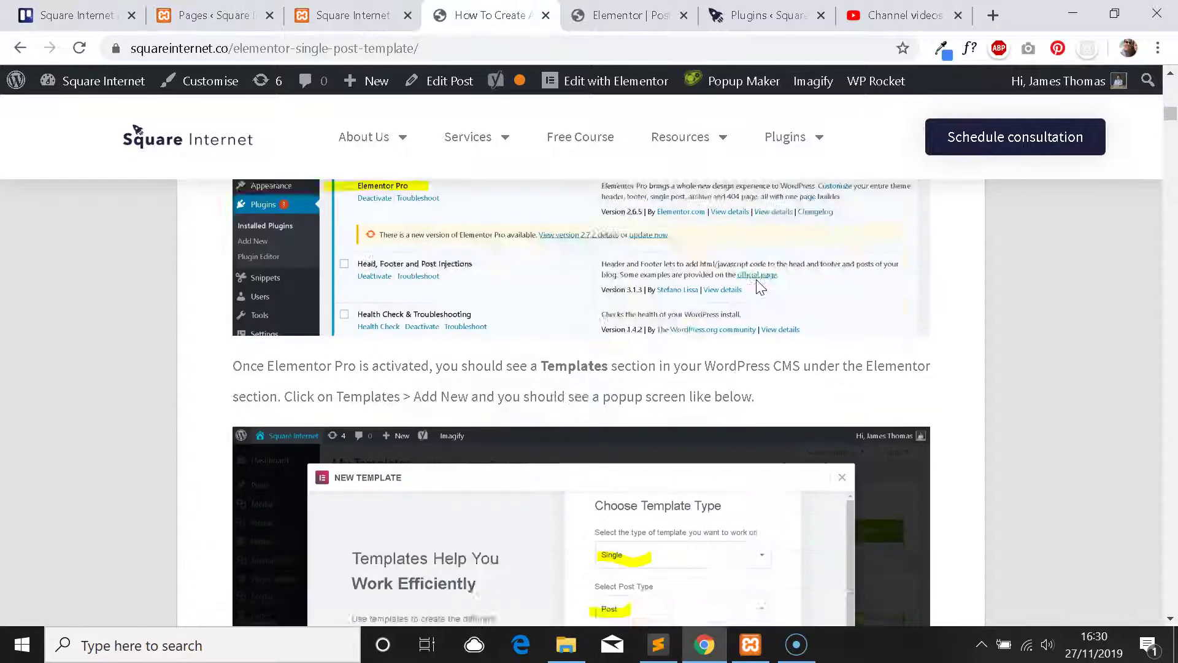
scroll(761, 287, "down", 3)
scroll(748, 291, "up", 13)
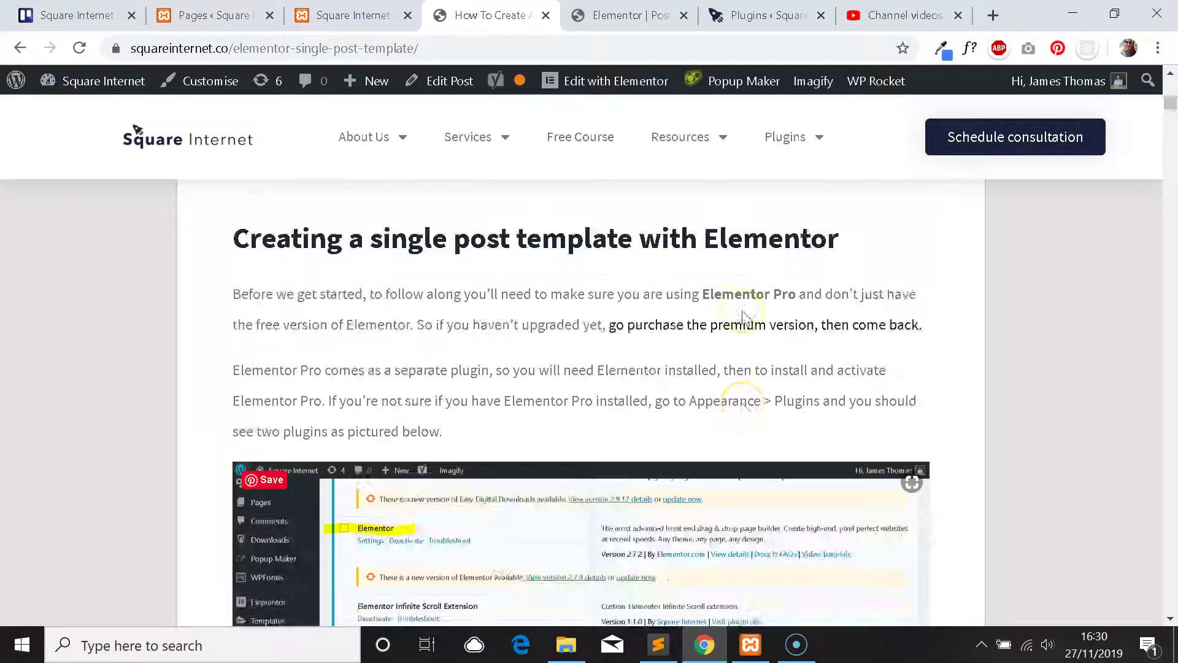
scroll(751, 289, "up", 3)
scroll(750, 288, "down", 12)
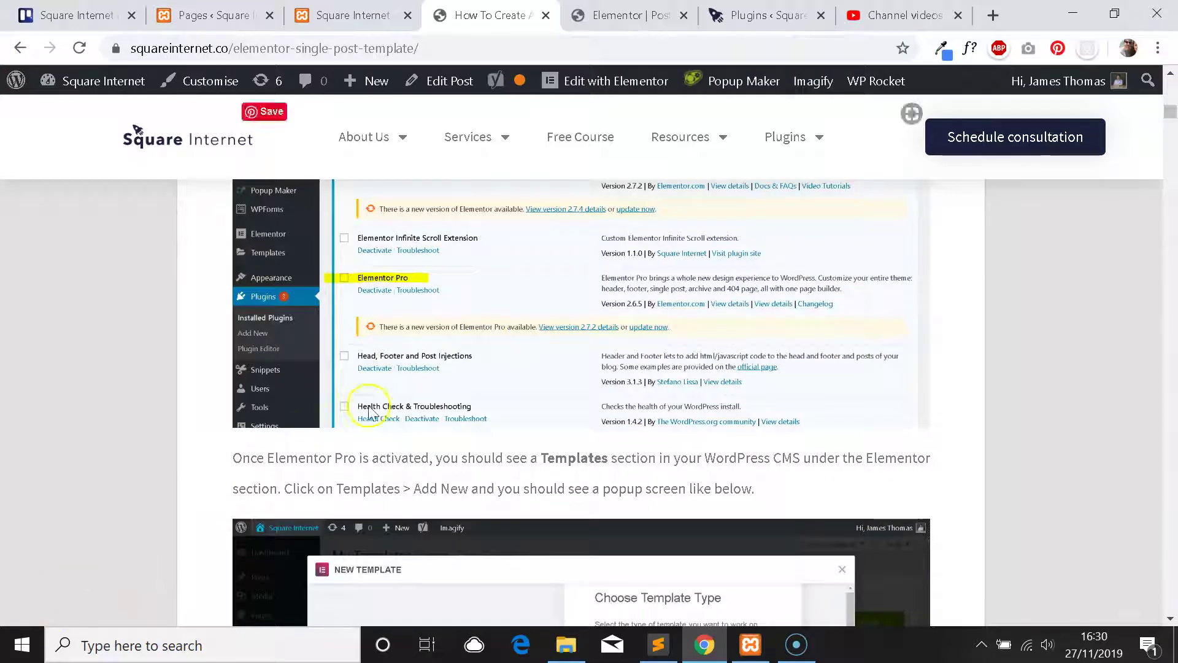
scroll(565, 357, "down", 6)
scroll(565, 357, "down", 7)
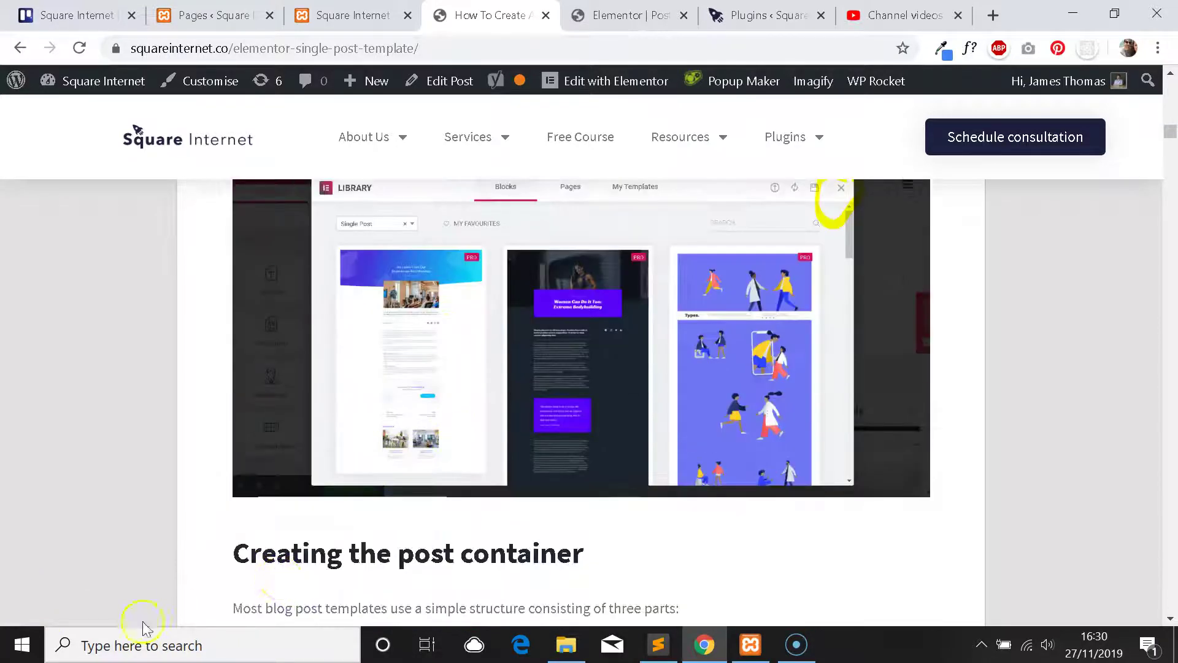
scroll(492, 336, "up", 20)
scroll(488, 313, "down", 18)
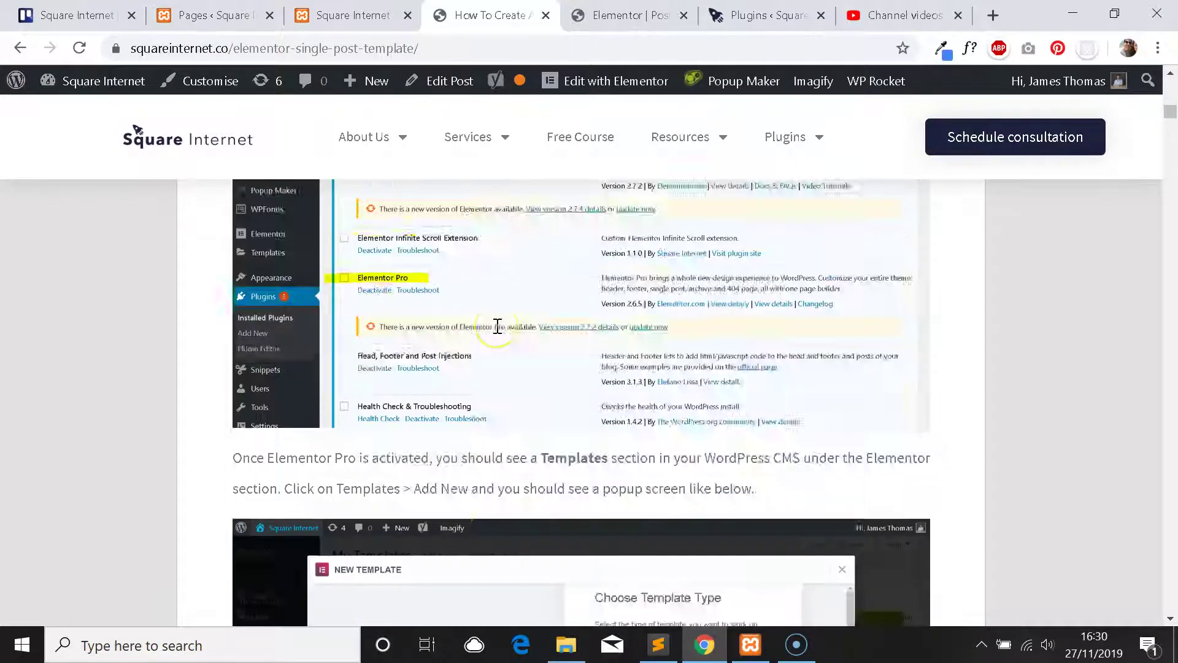
scroll(498, 326, "down", 8)
scroll(498, 326, "down", 20)
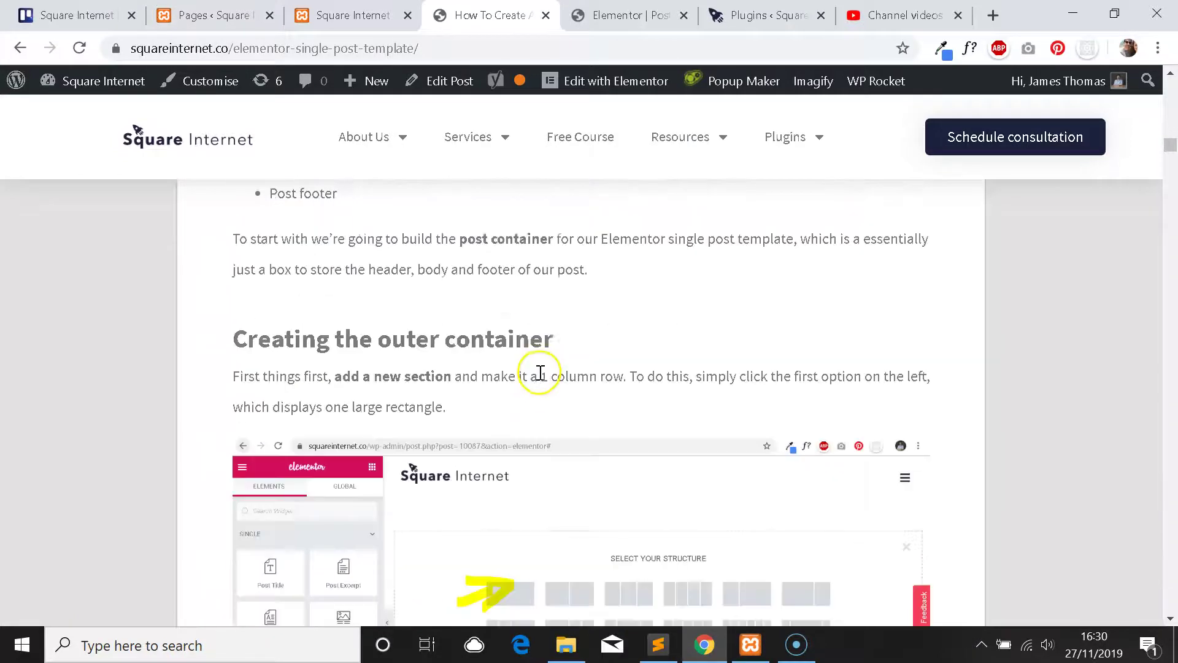
Skim the article's instructions on saving the template as a draft and colouring the column background, and return to its introduction.
scroll(548, 341, "down", 20)
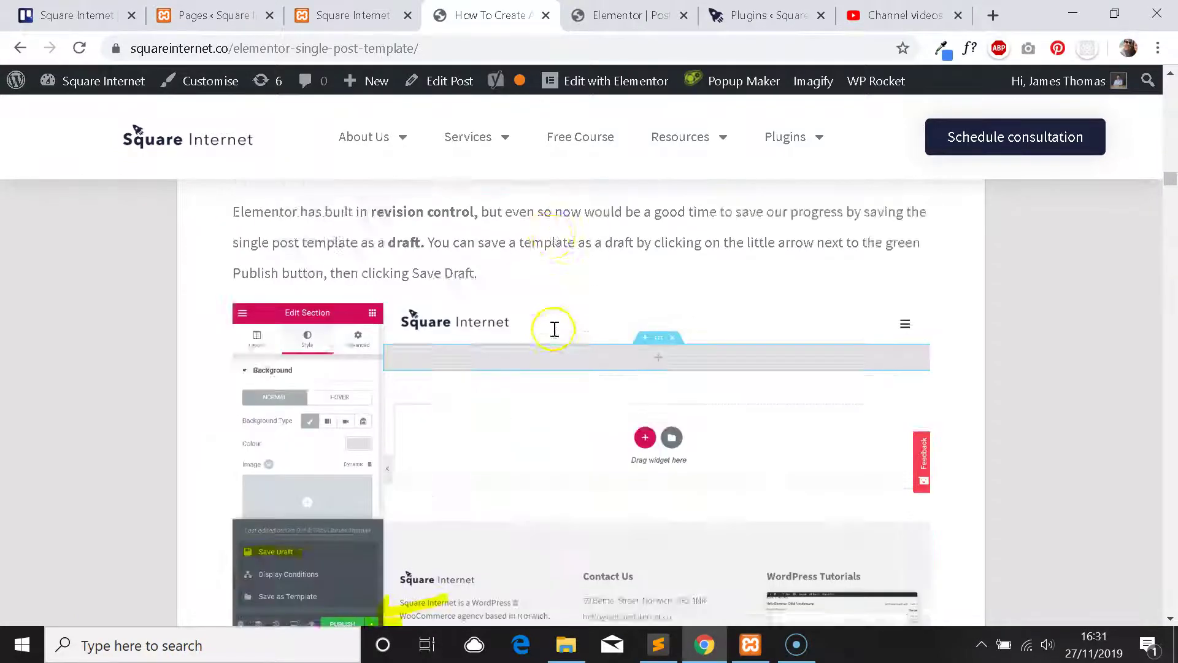
scroll(607, 331, "down", 6)
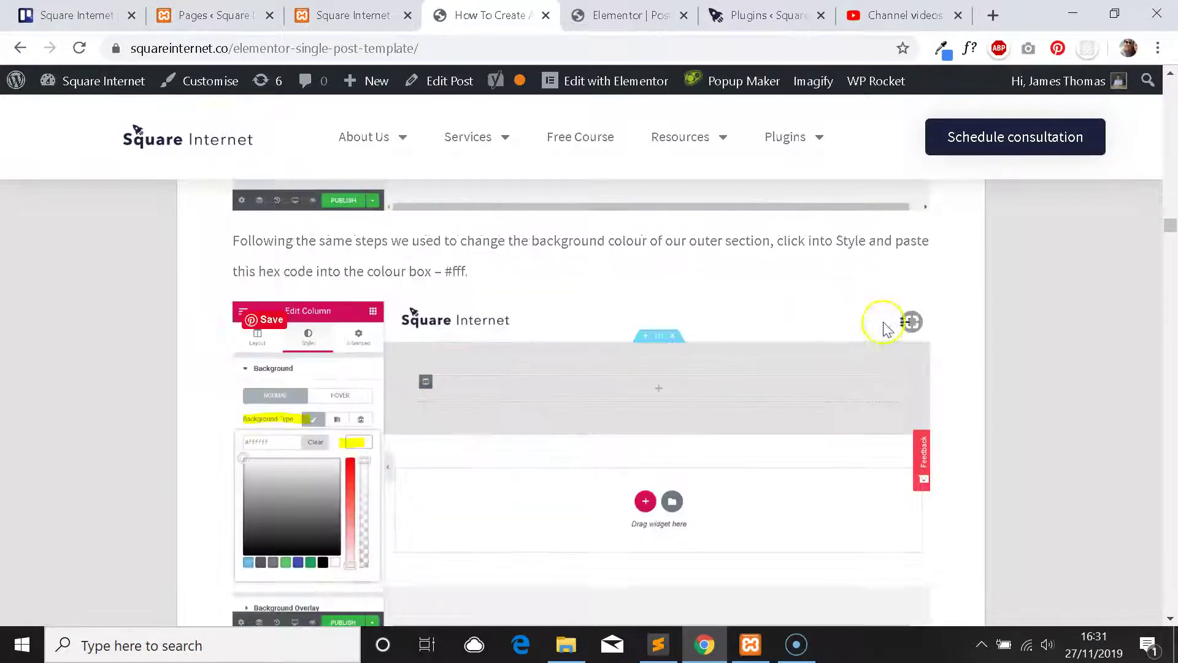
left_click_drag(1164, 228, 1166, 108)
scroll(804, 265, "up", 10)
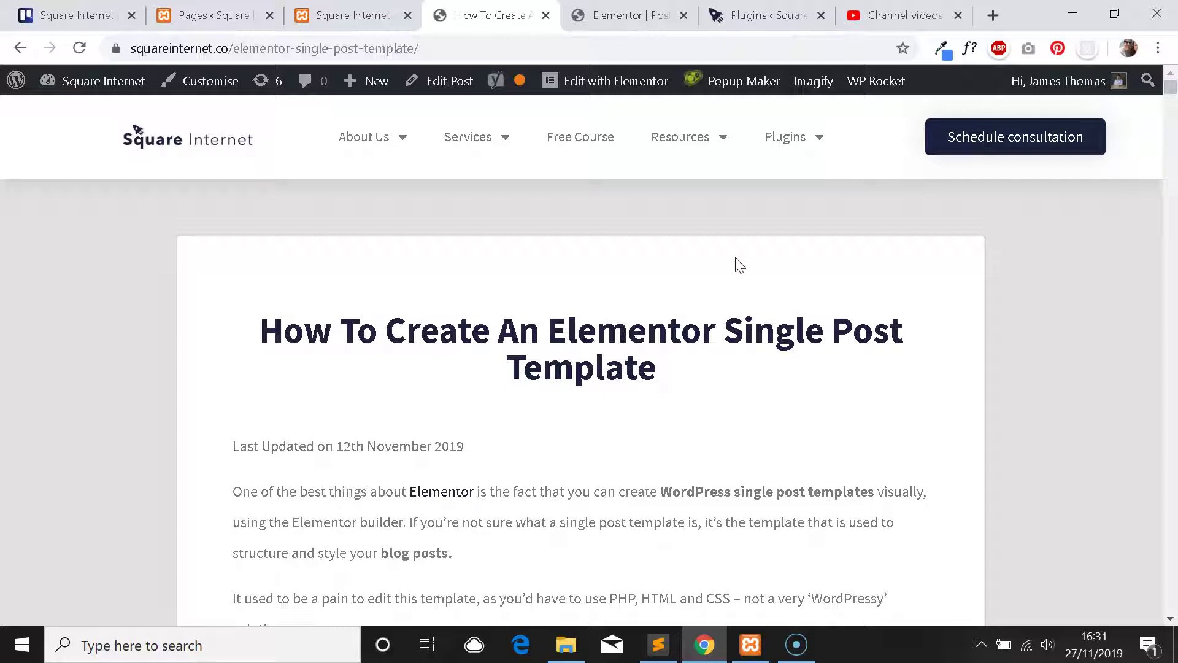
scroll(690, 255, "down", 9)
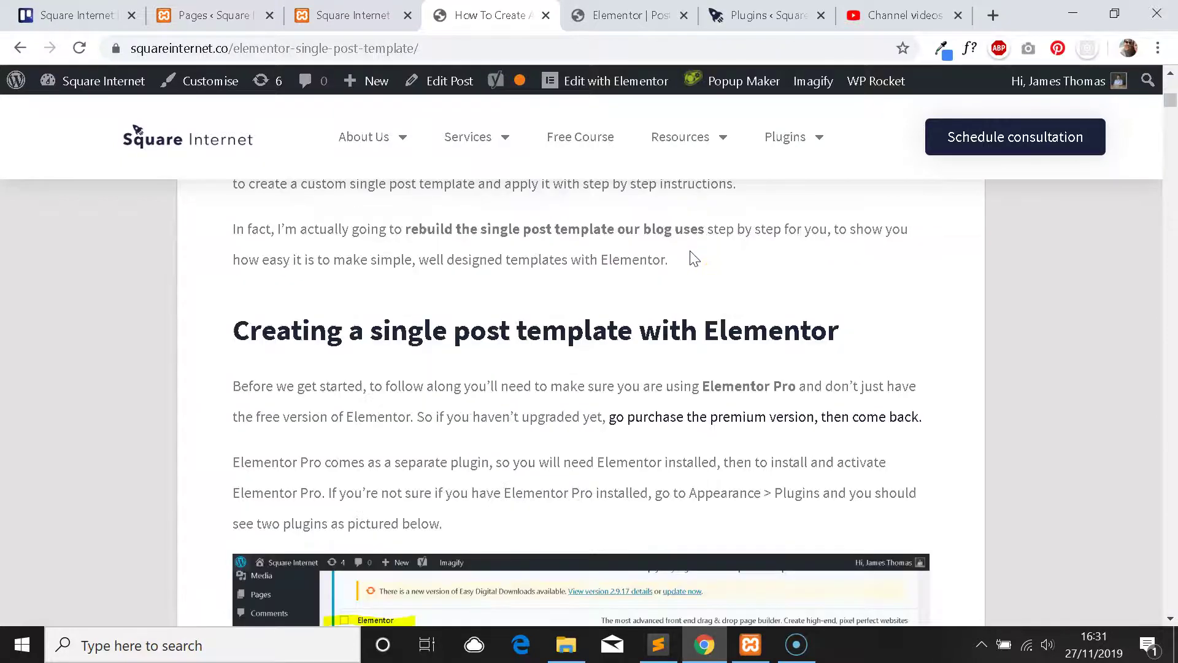
scroll(686, 257, "down", 10)
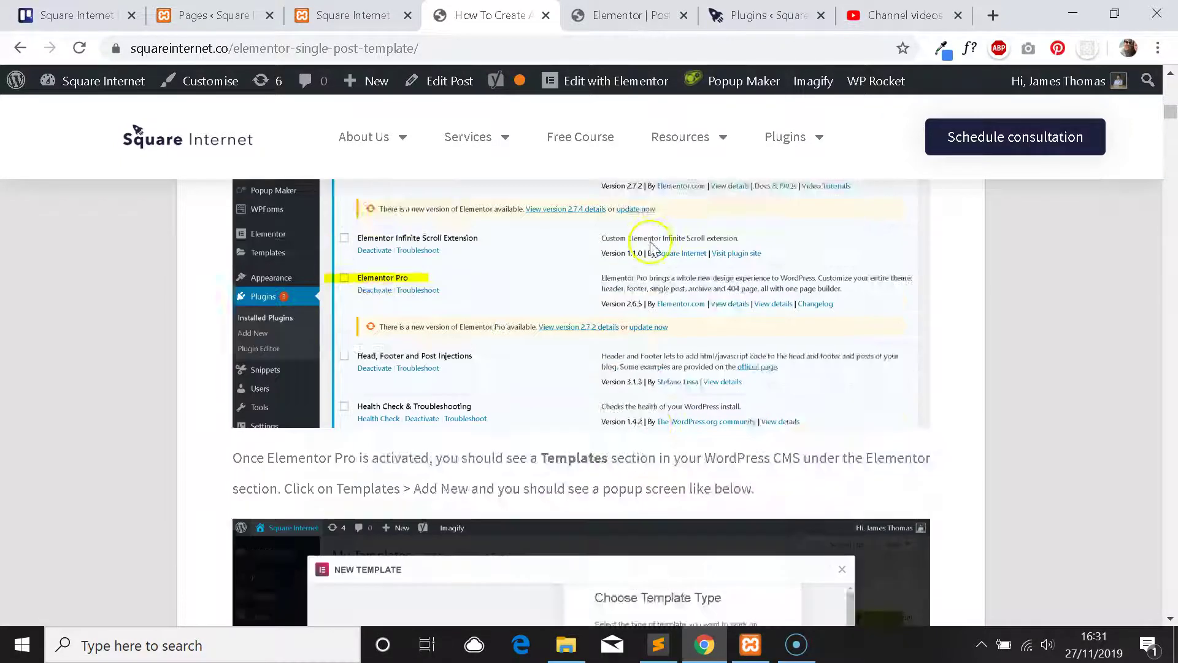
scroll(633, 253, "up", 18)
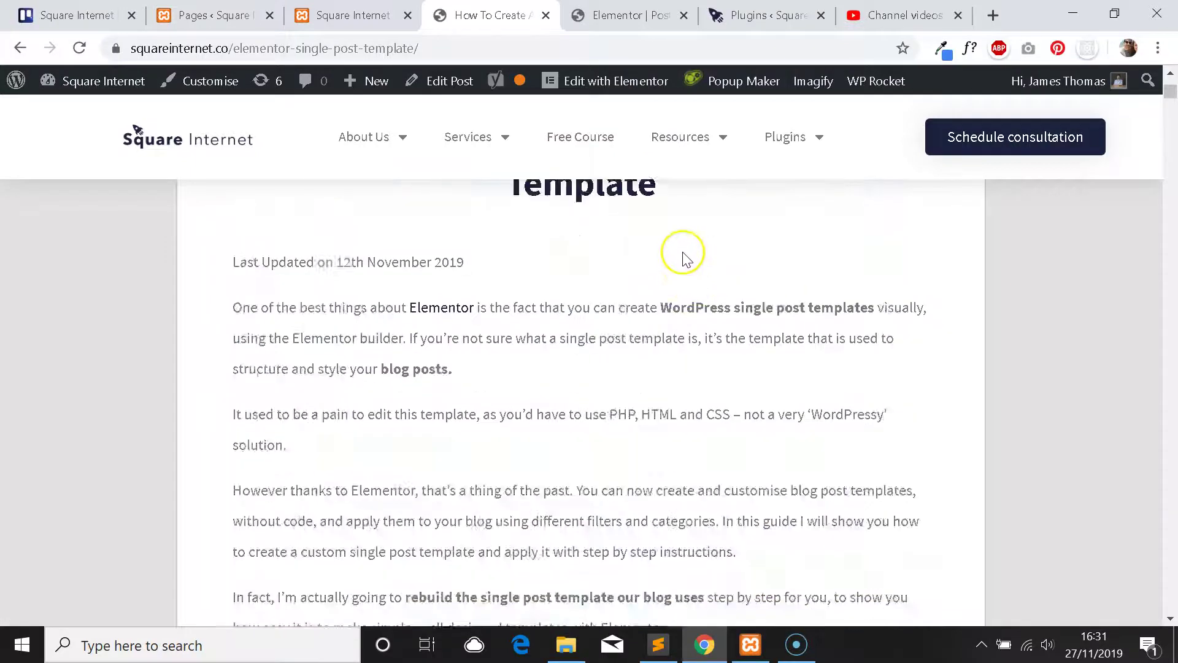
left_click(677, 223)
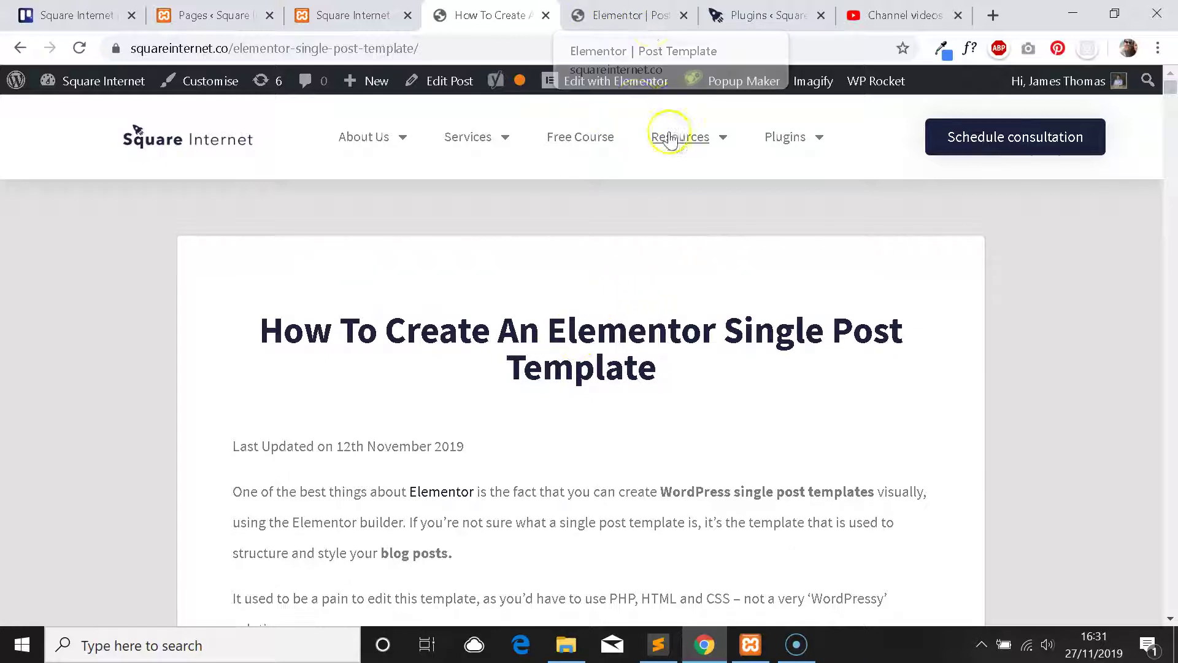
mouse_move(629, 72)
left_click(627, 20)
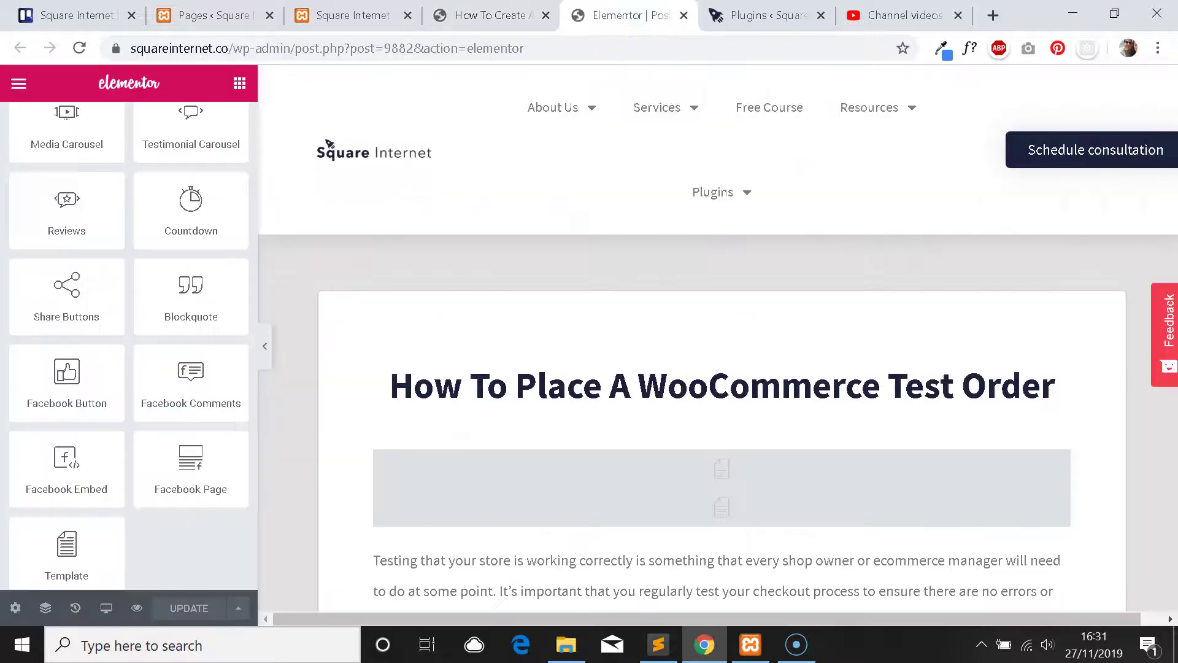
left_click(492, 17)
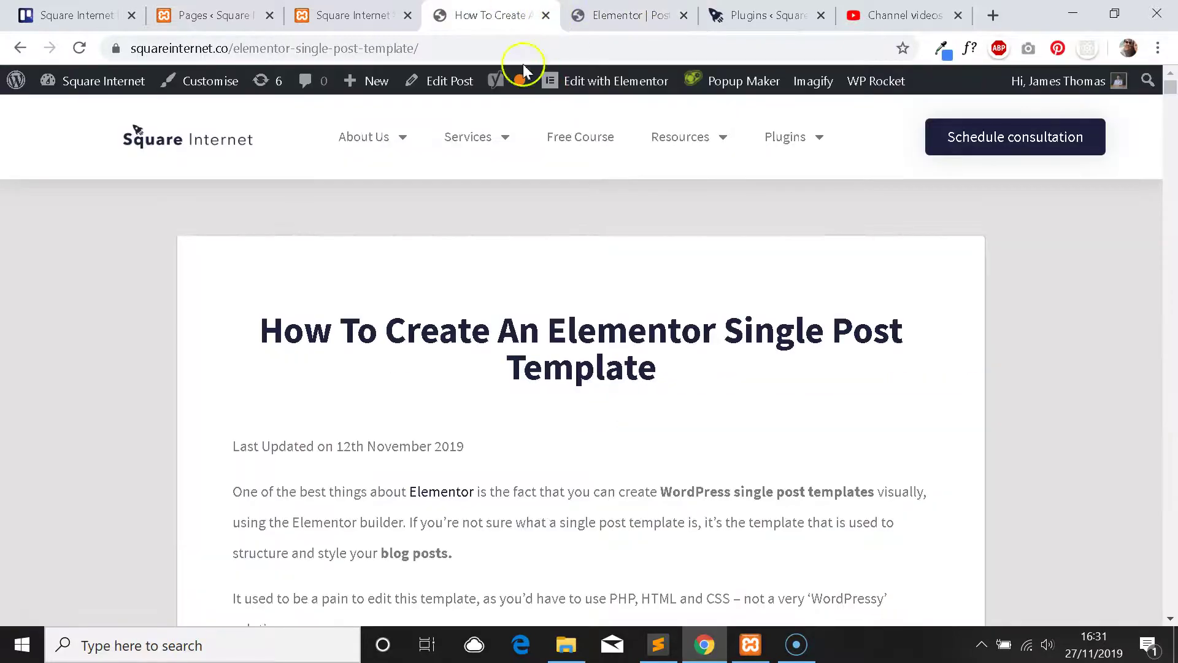
Switch to the WordPress admin tab showing the plugins and open the list of saved Elementor templates.
left_click(712, 14)
scroll(118, 360, "down", 3)
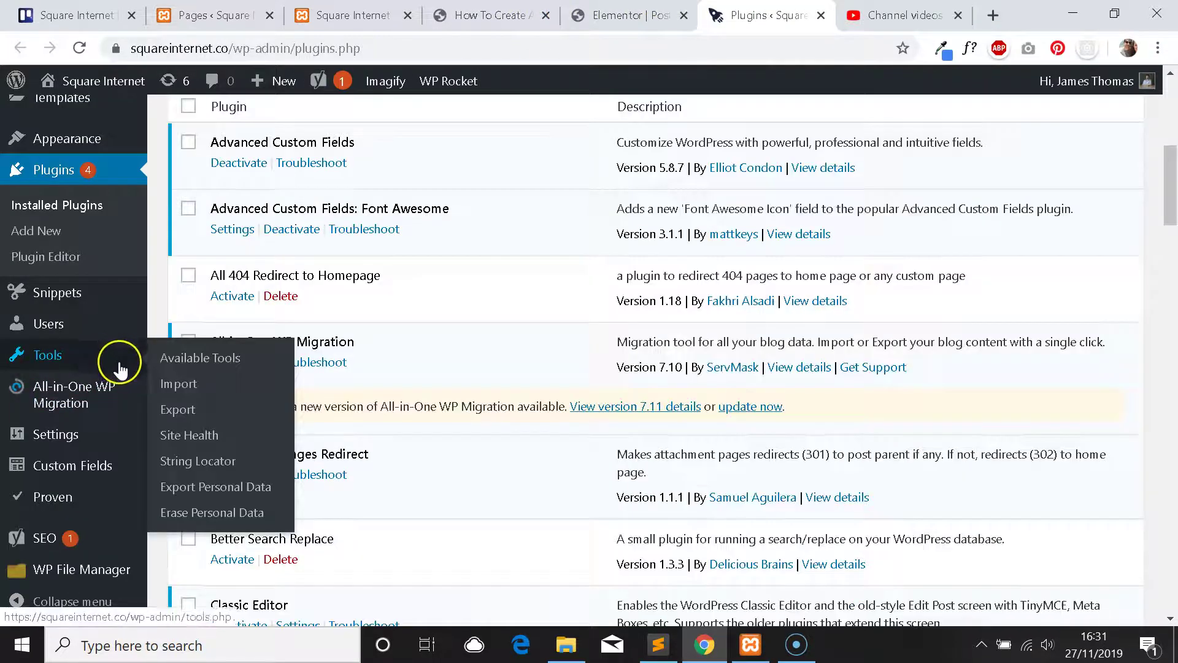
scroll(106, 392, "up", 2)
mouse_move(107, 391)
mouse_move(91, 420)
left_click(193, 428)
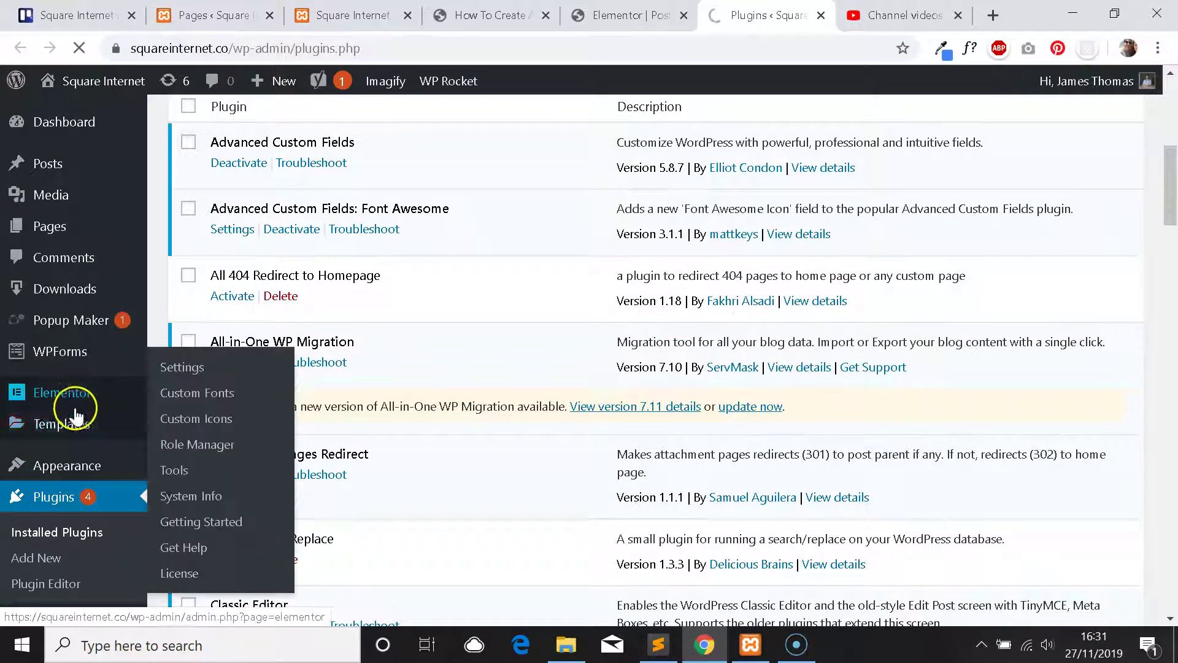
scroll(360, 311, "down", 3)
scroll(350, 323, "up", 1)
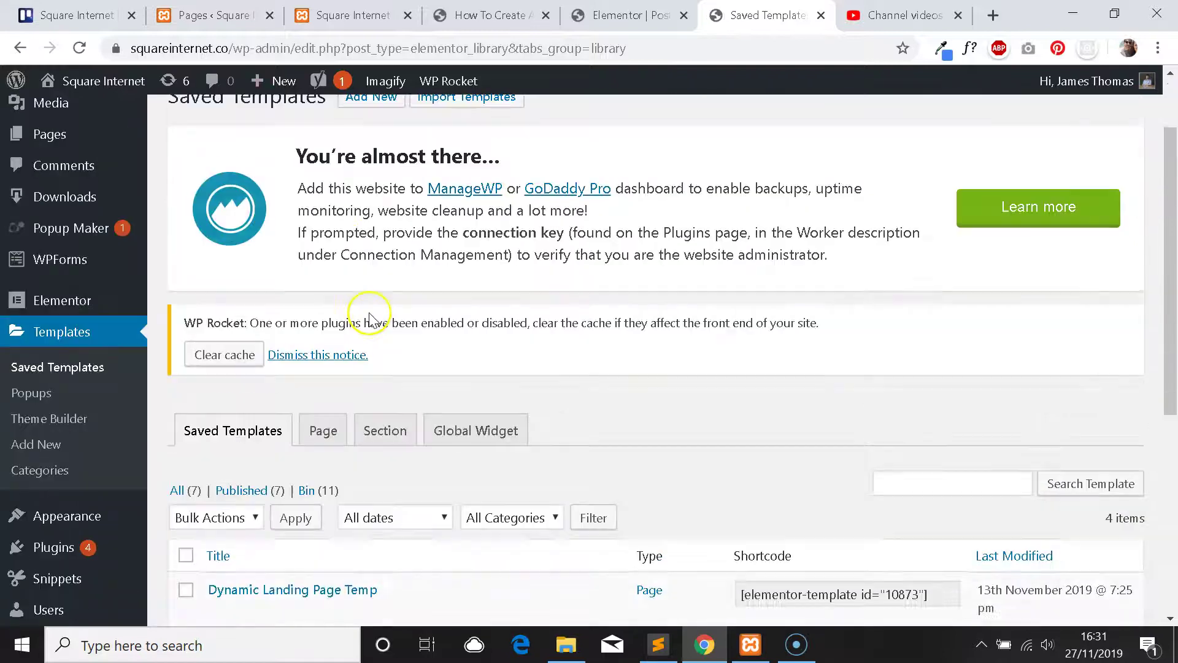
scroll(346, 342, "down", 4)
scroll(346, 342, "up", 4)
scroll(276, 231, "up", 2)
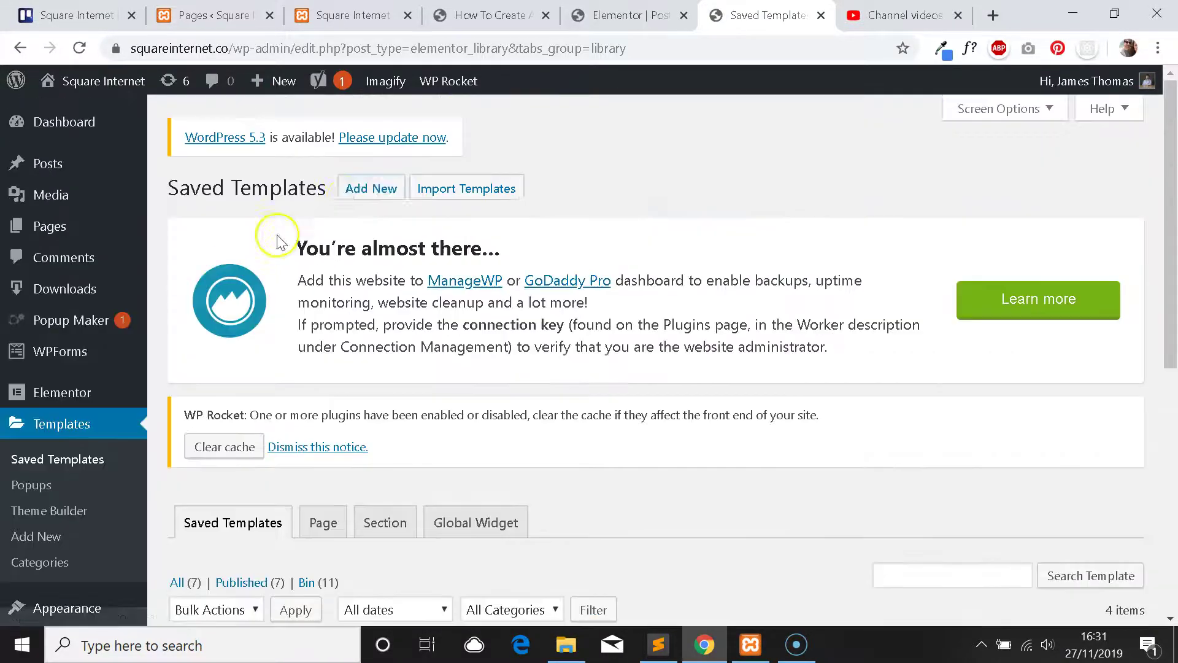
Create a new Elementor template of type Single for the Post post type, named "Tutorial Template".
left_click(382, 195)
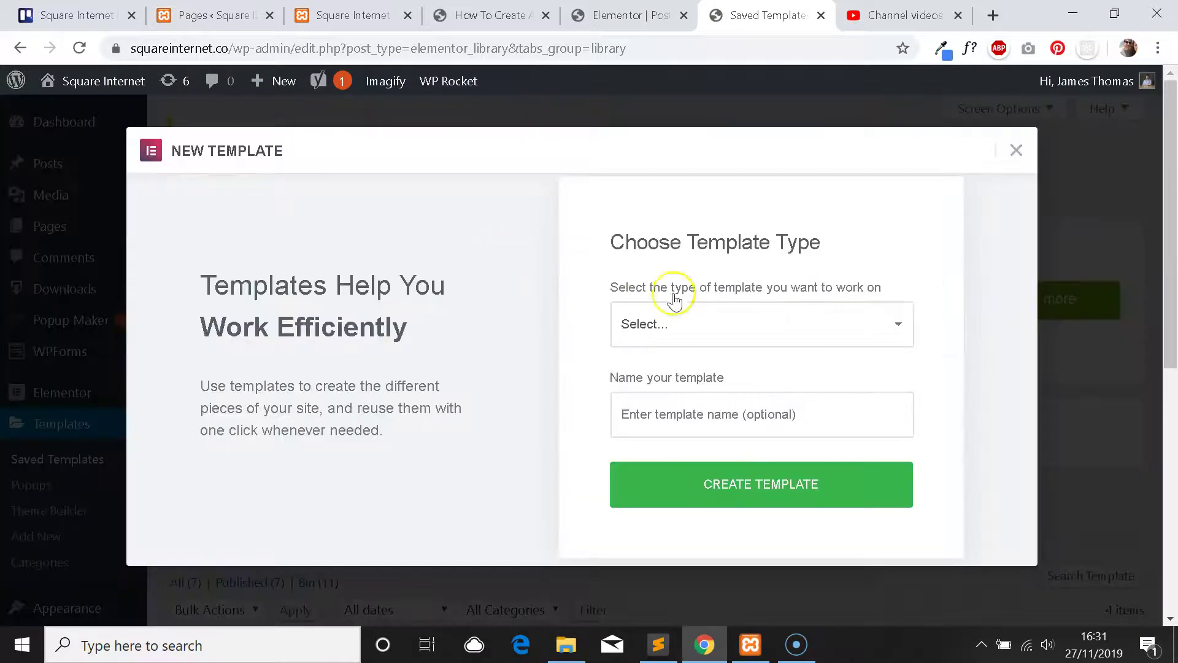
left_click(714, 310)
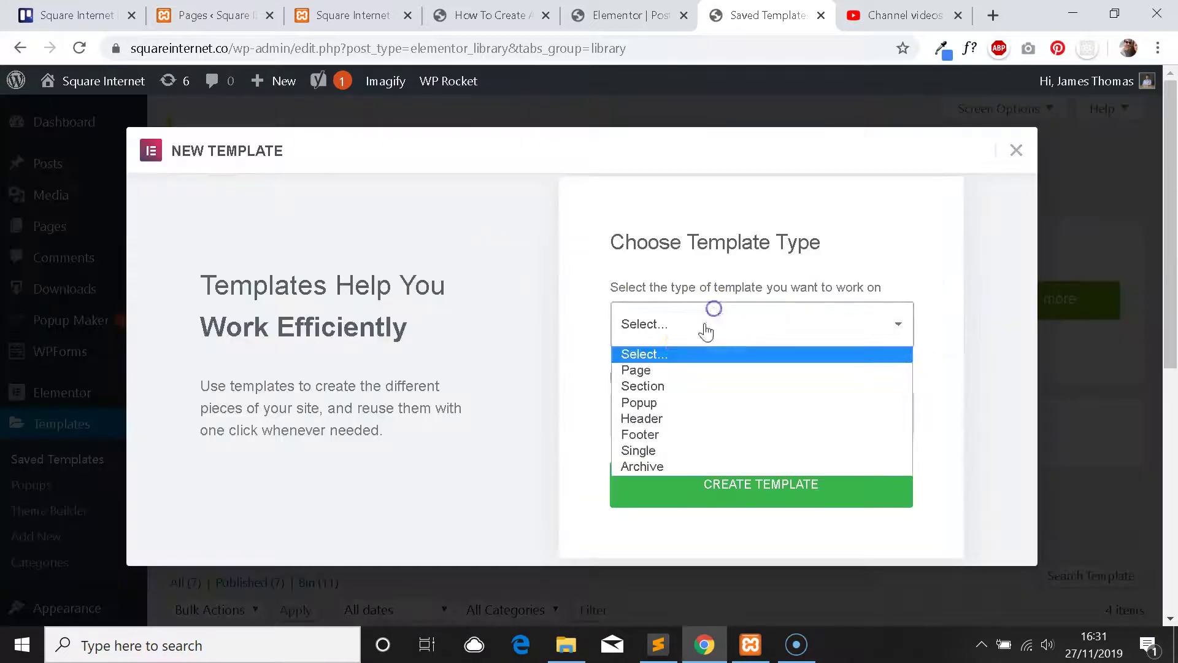
left_click(669, 451)
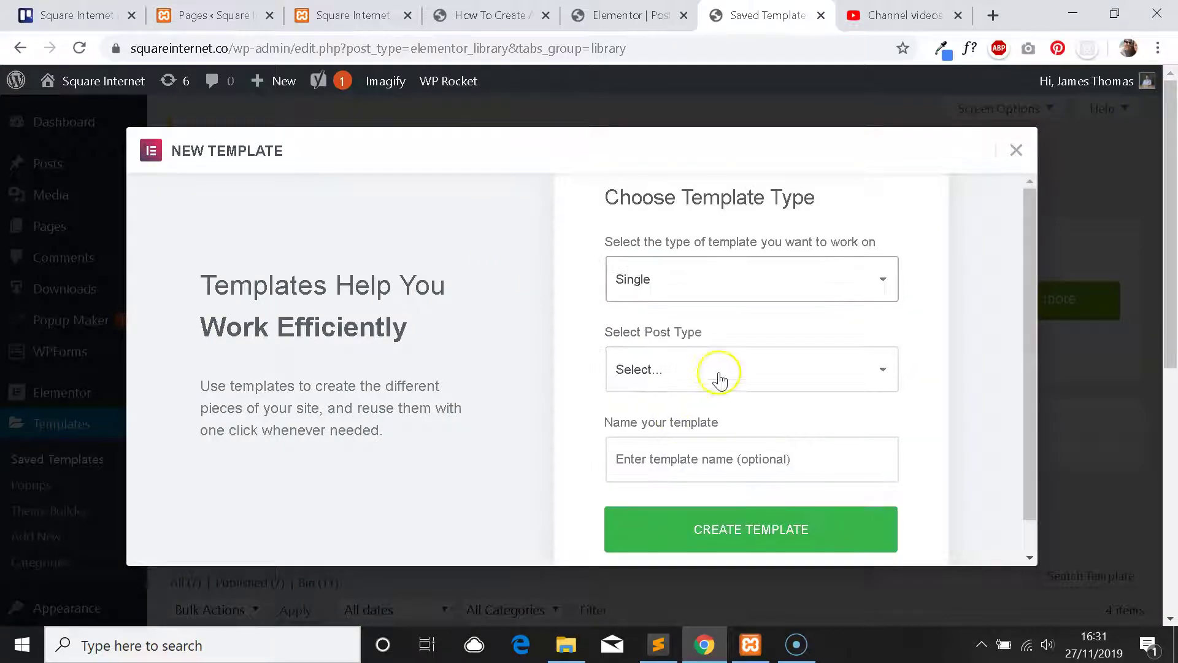
left_click(719, 376)
left_click(680, 416)
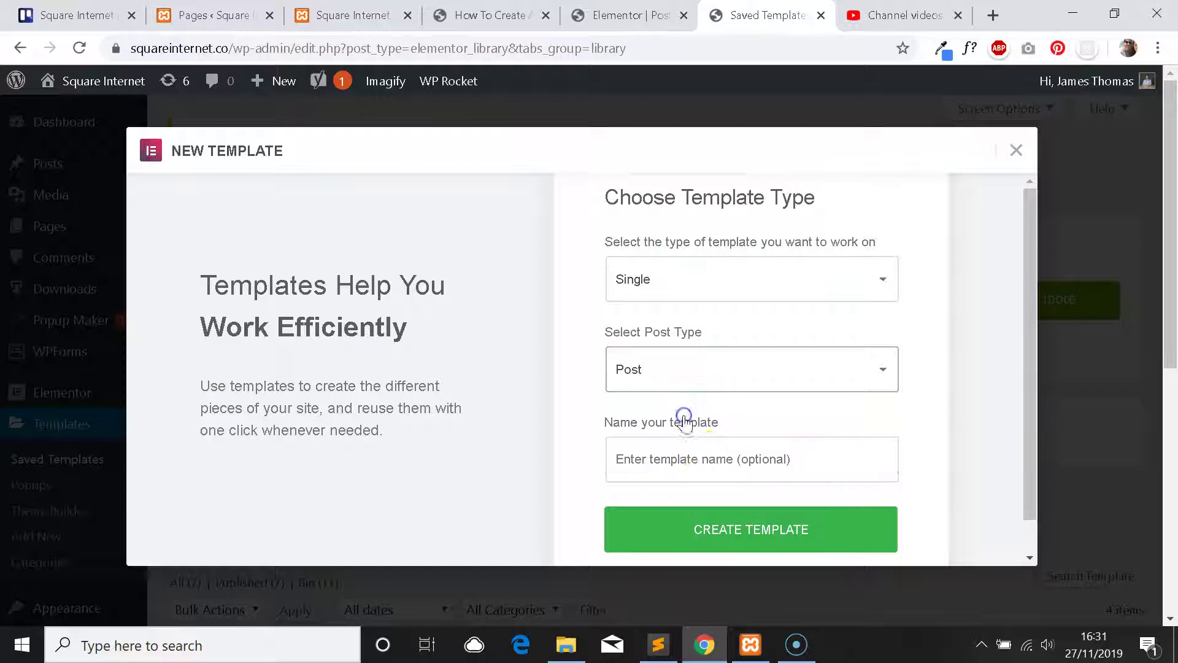
left_click(718, 460)
type("Tutorial Template")
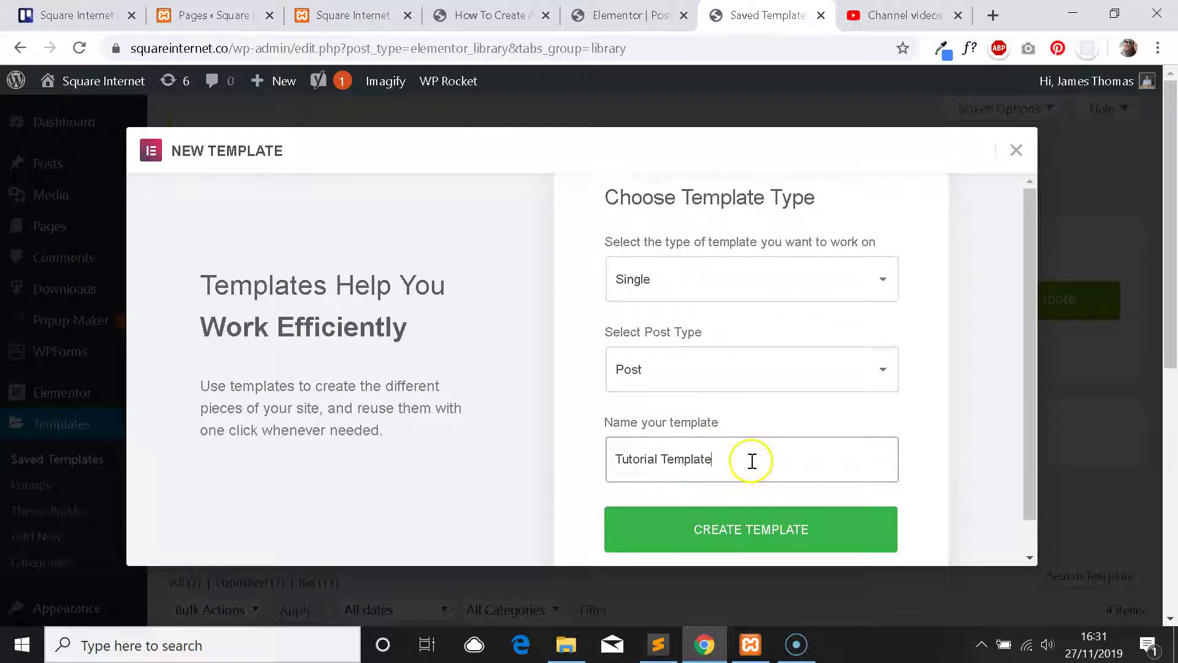
left_click(781, 529)
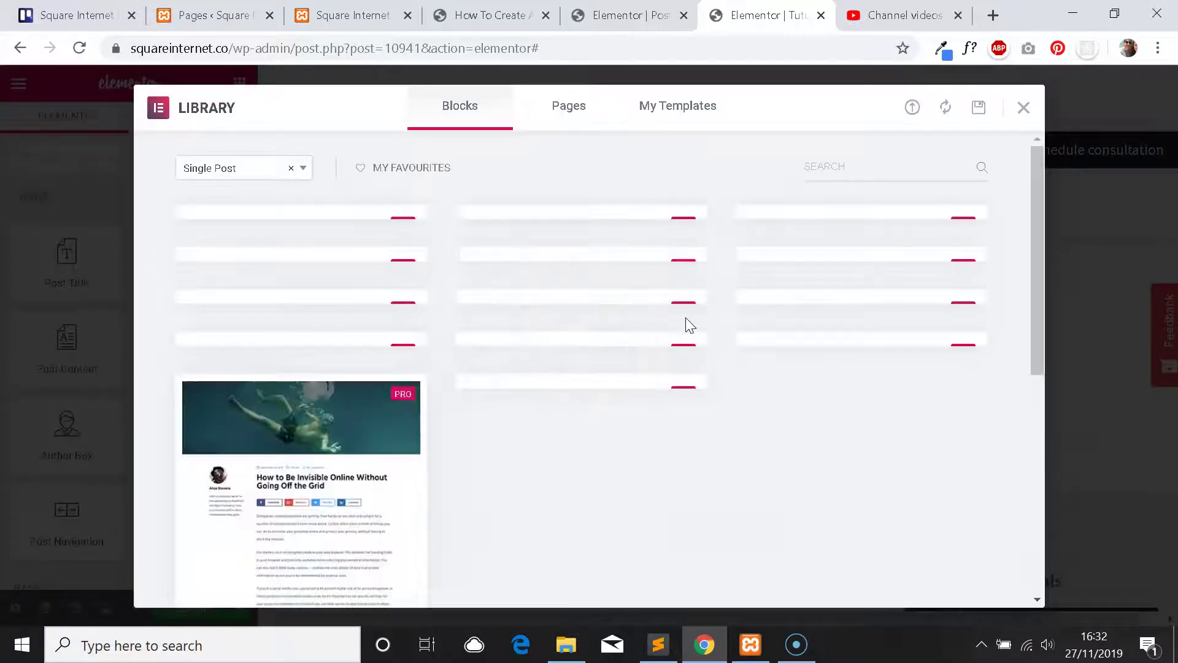
Browse the template library's ready-made Single Post blocks and look over the site's own saved templates.
scroll(657, 224, "down", 3)
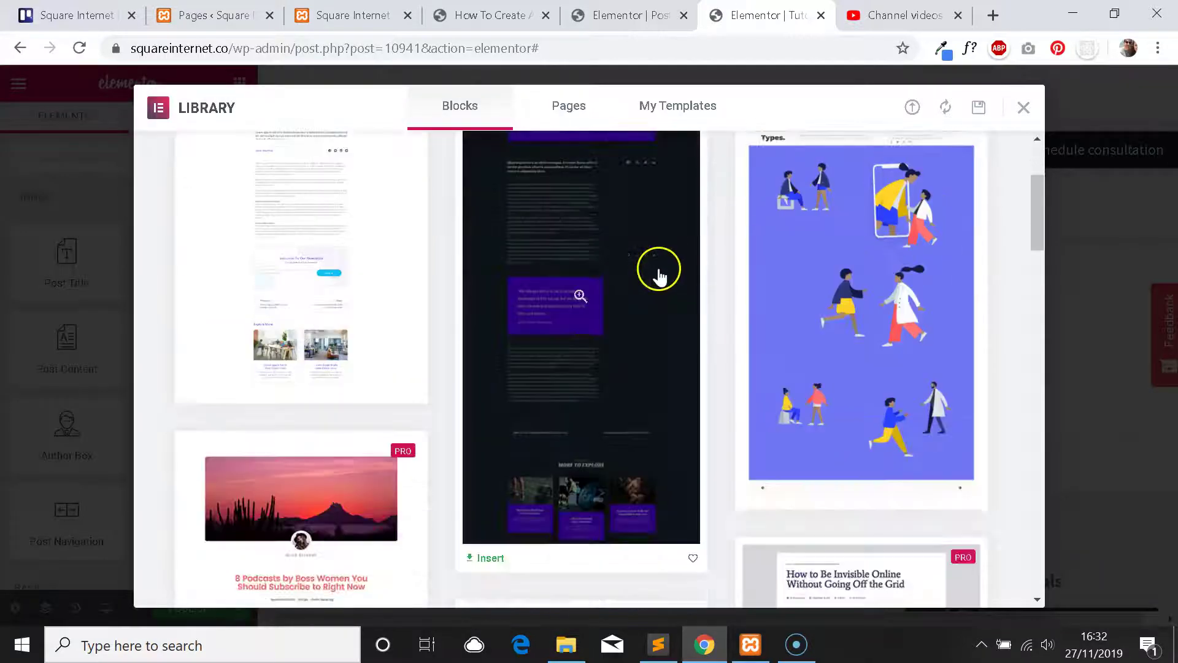
scroll(656, 270, "up", 3)
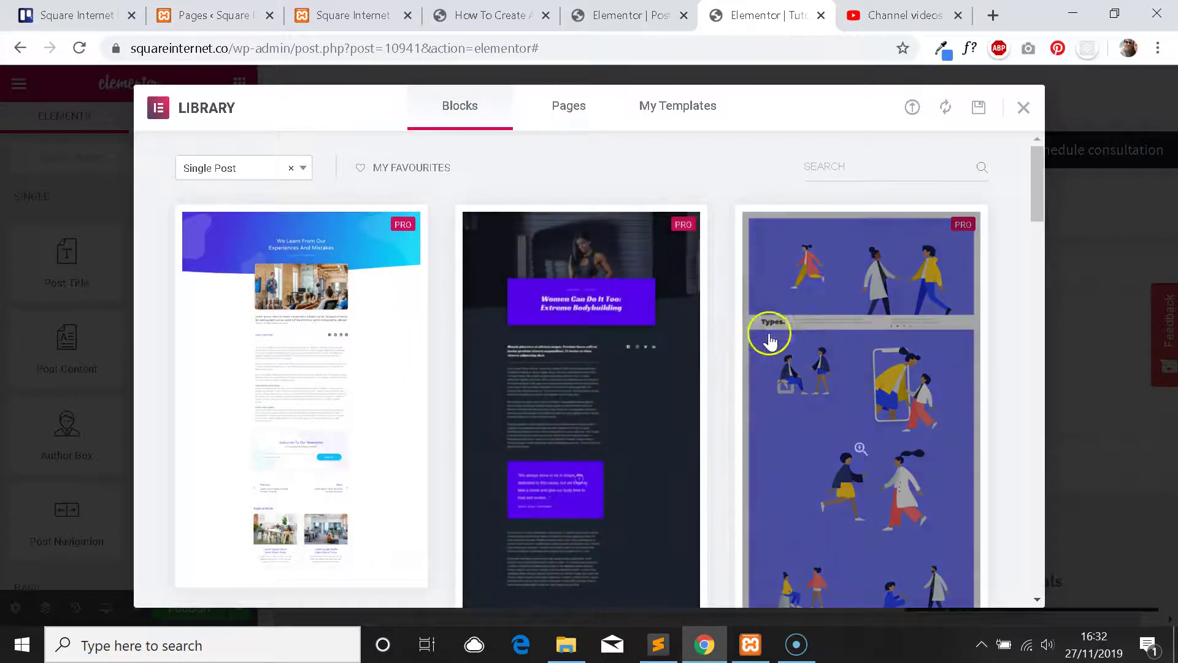
scroll(792, 332, "down", 3)
scroll(798, 330, "down", 10)
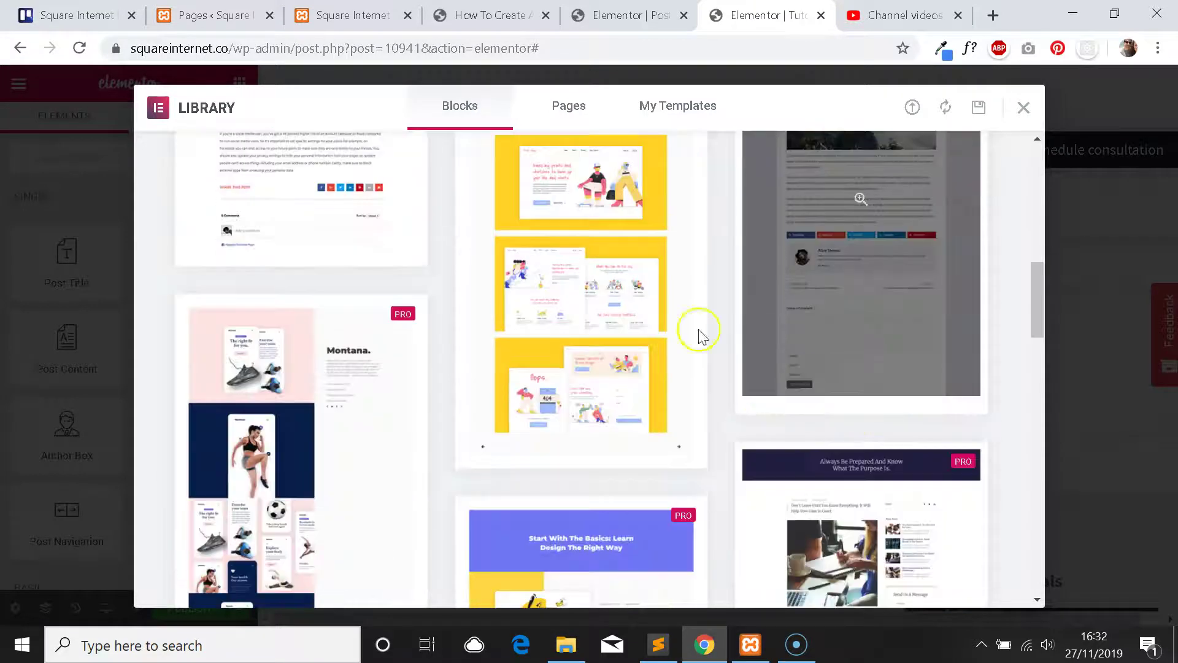
scroll(702, 334, "up", 8)
scroll(655, 282, "up", 3)
left_click(687, 110)
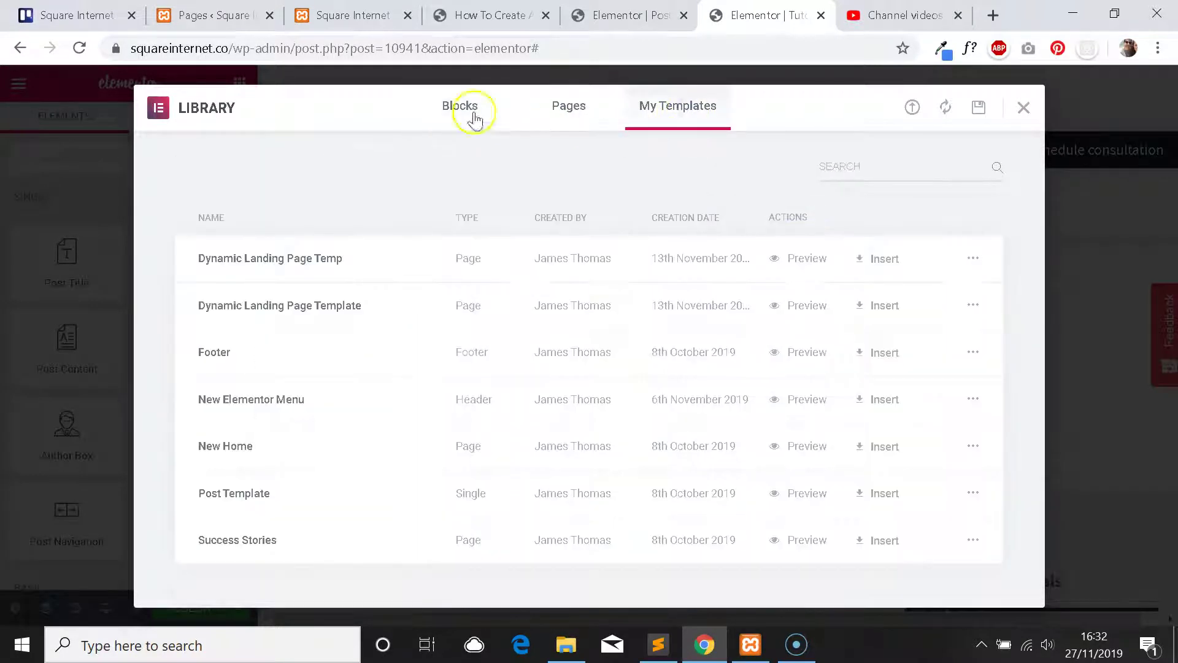
left_click(466, 114)
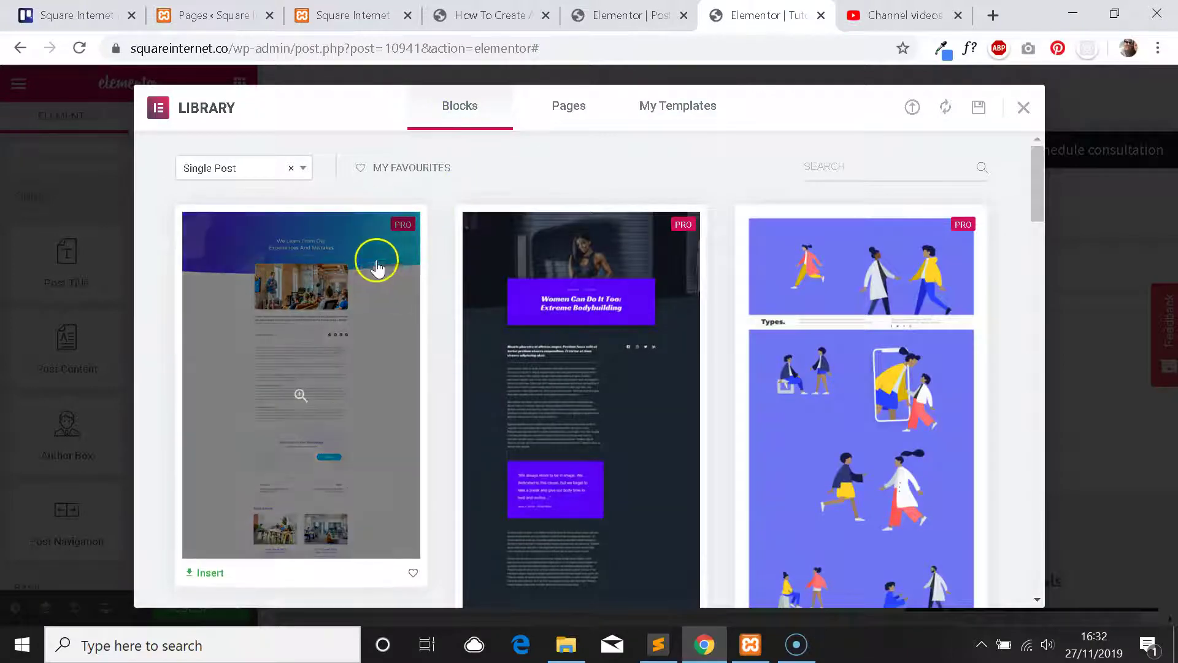
scroll(369, 270, "down", 5)
scroll(689, 315, "down", 15)
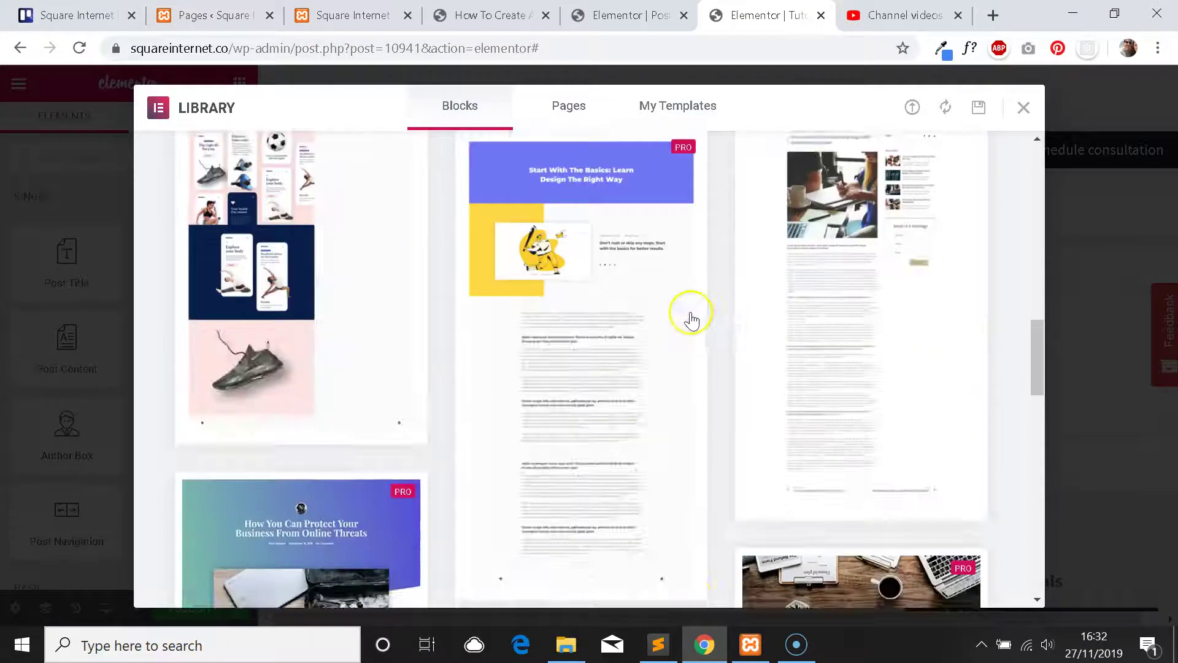
scroll(716, 329, "up", 10)
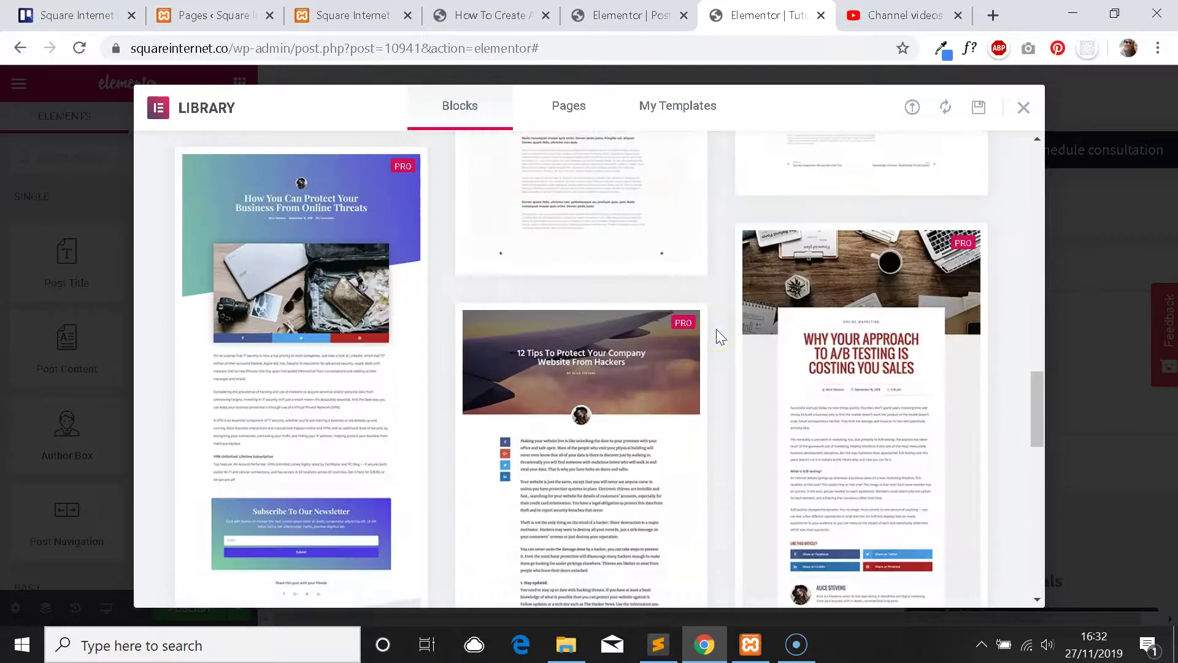
scroll(571, 311, "up", 10)
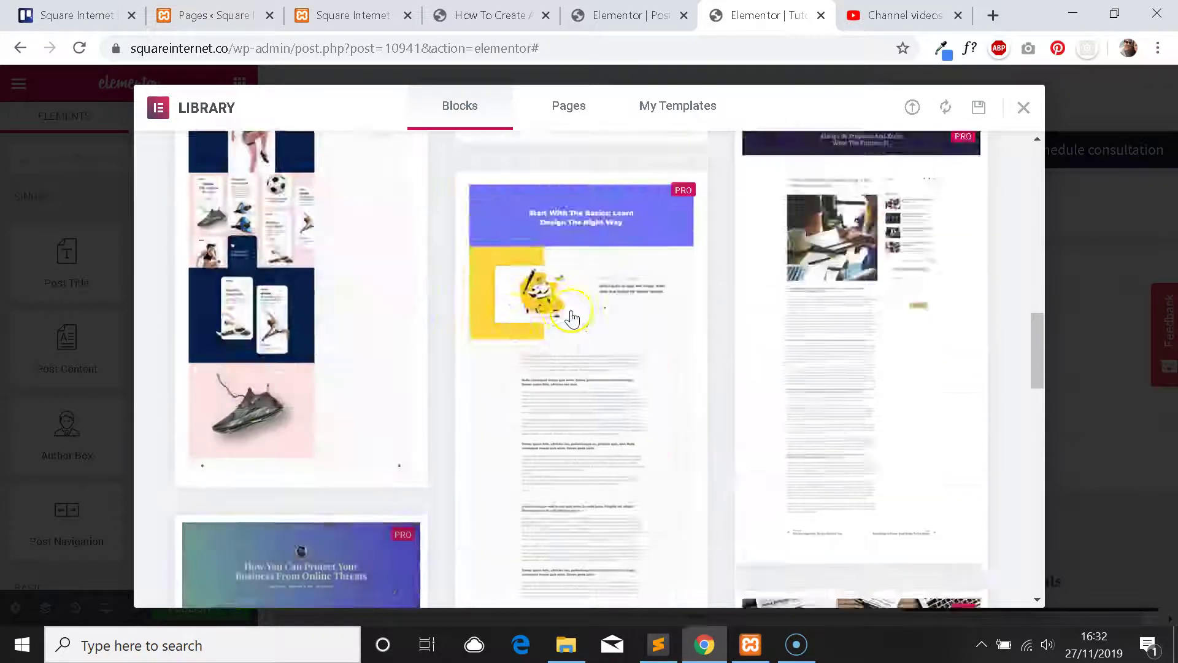
scroll(616, 270, "up", 2)
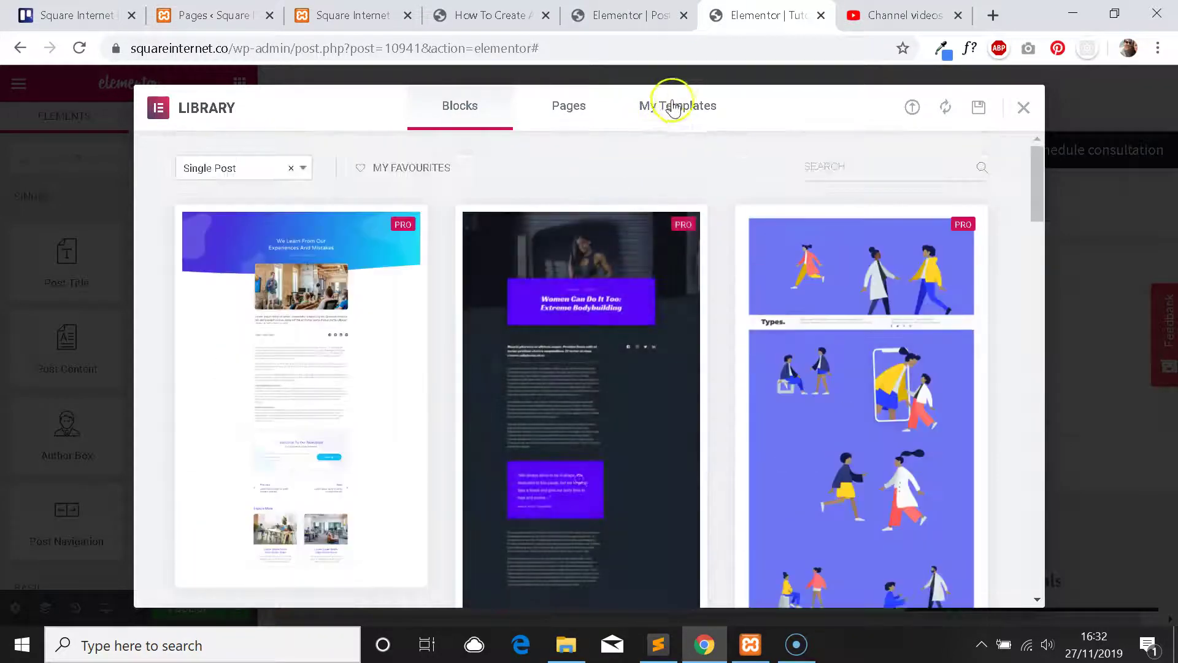
Check the library's saved templates and page designs once more and close the library without inserting a design.
left_click(685, 116)
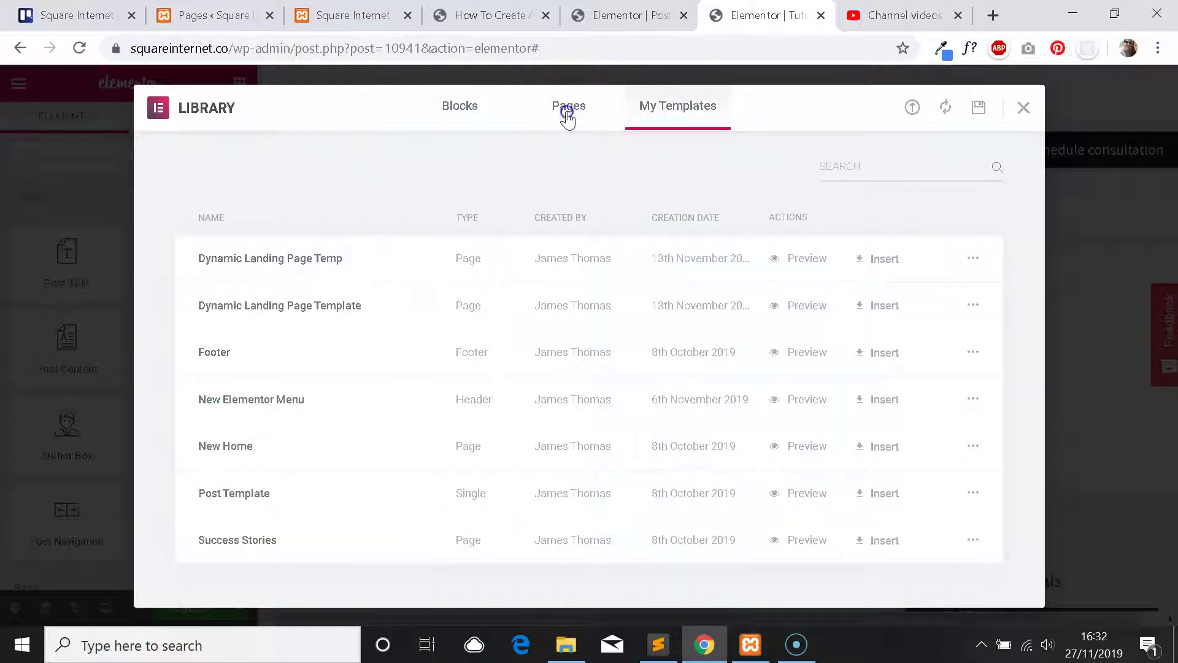
left_click(570, 110)
left_click(469, 113)
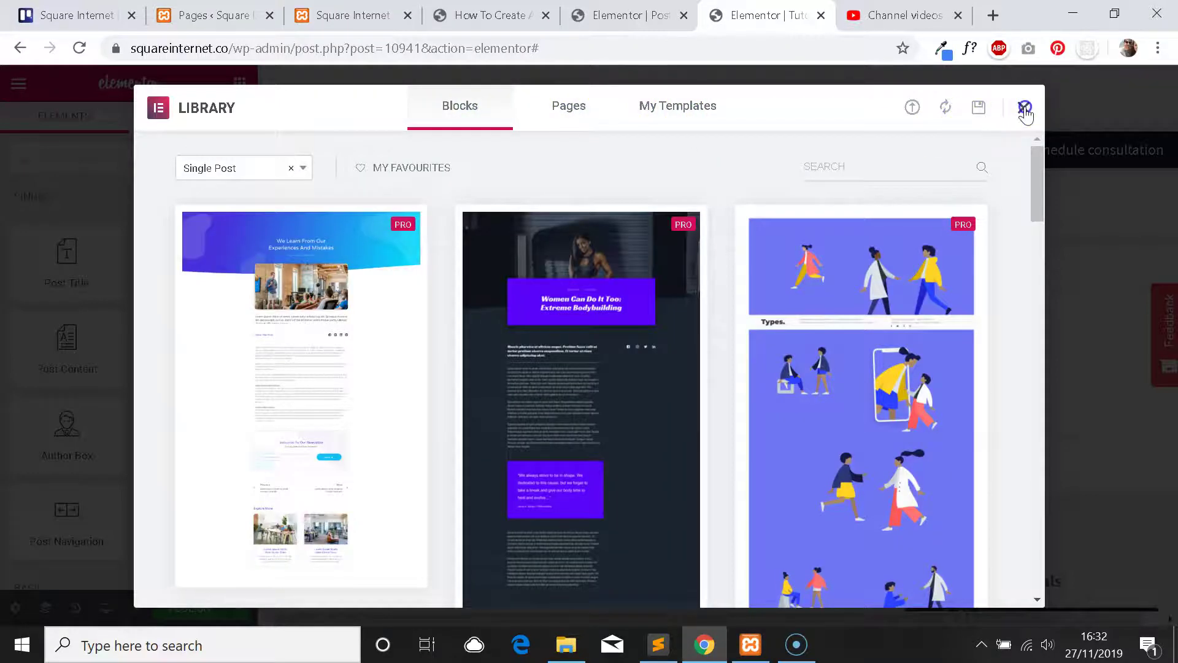
left_click(1024, 108)
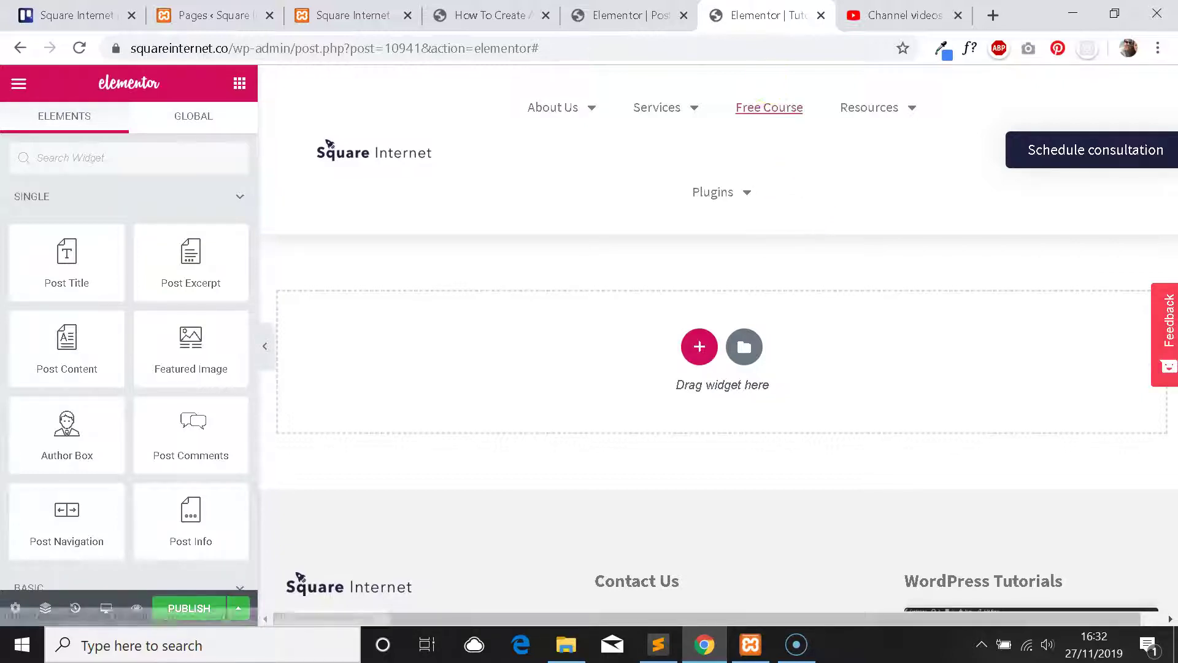
Switch to the existing post template's editor and open its outer section's layout settings for reference.
left_click(631, 15)
left_click(492, 15)
left_click(631, 15)
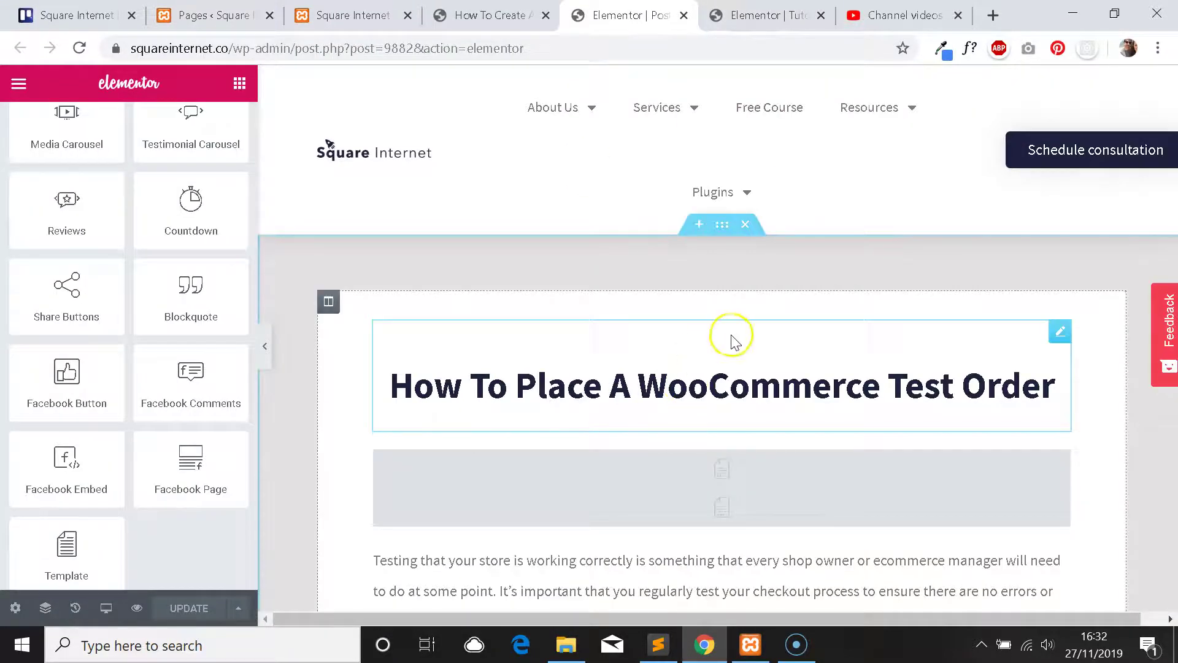
left_click(725, 225)
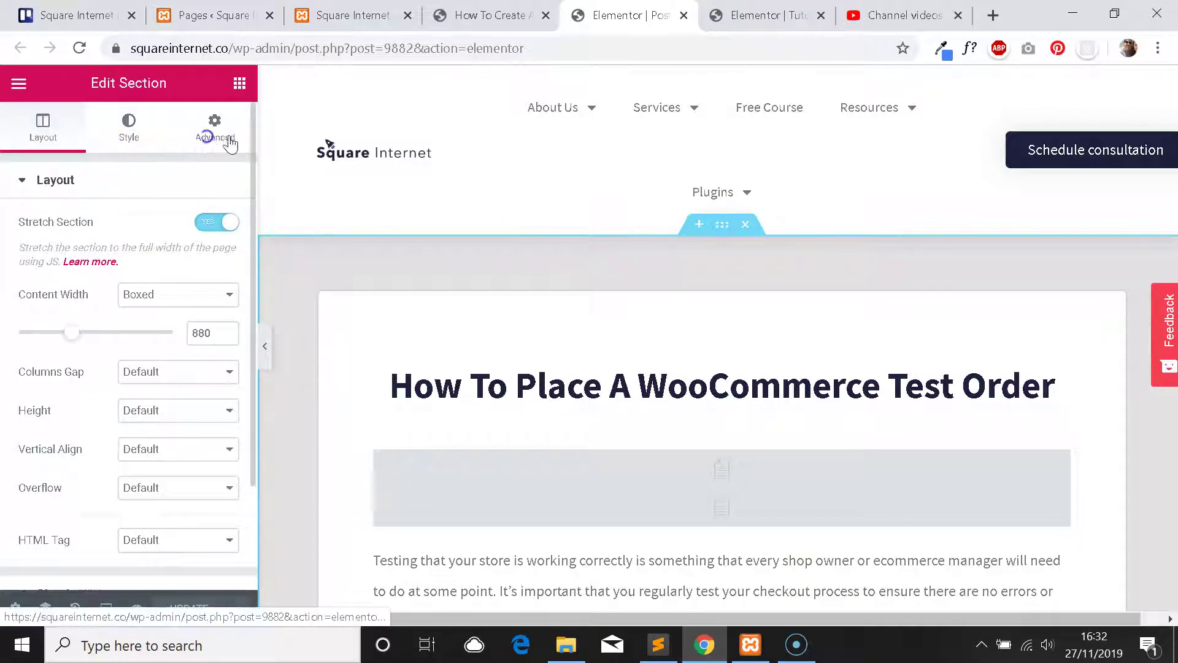
Switch to the published tutorial article and review its opening instructions on Elementor Pro and creating the single post template.
key("ctrl+shift+Tab")
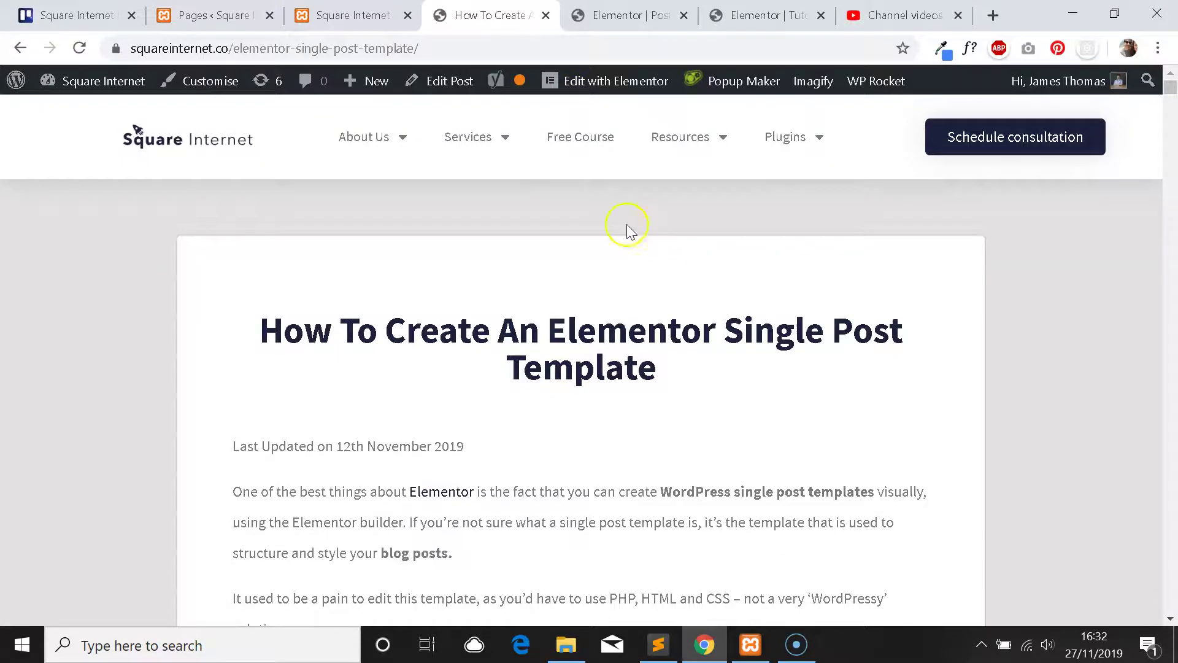
scroll(629, 233, "down", 10)
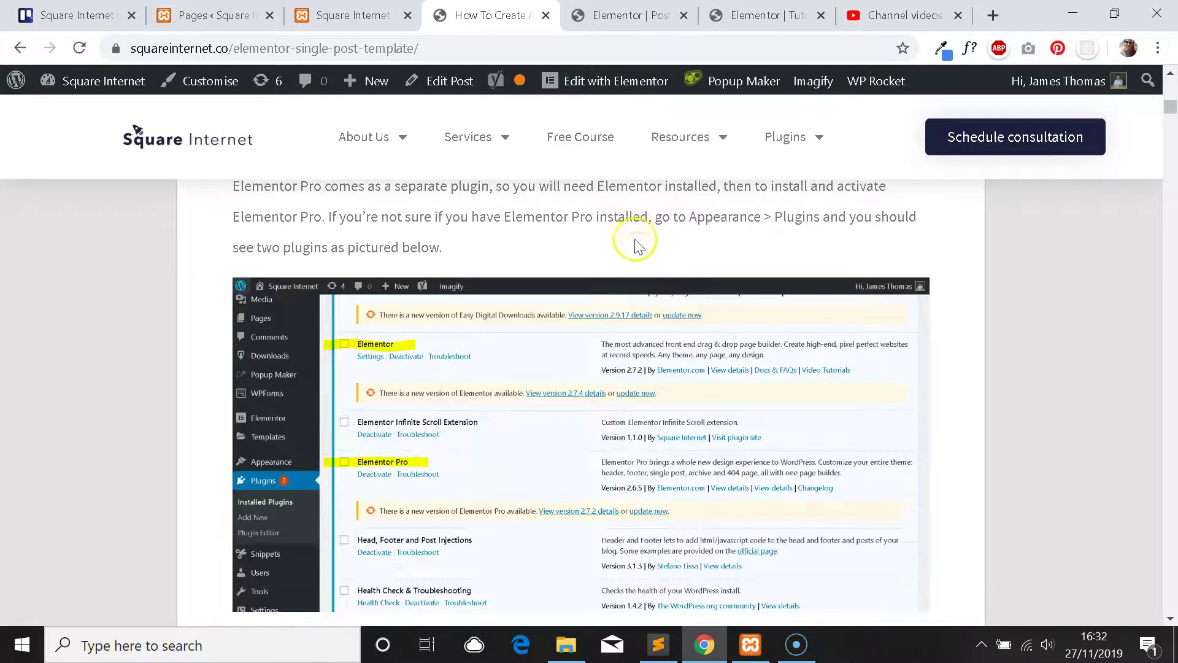
scroll(638, 249, "down", 7)
scroll(657, 316, "up", 8)
scroll(680, 334, "up", 2)
scroll(565, 381, "down", 3)
scroll(569, 373, "up", 2)
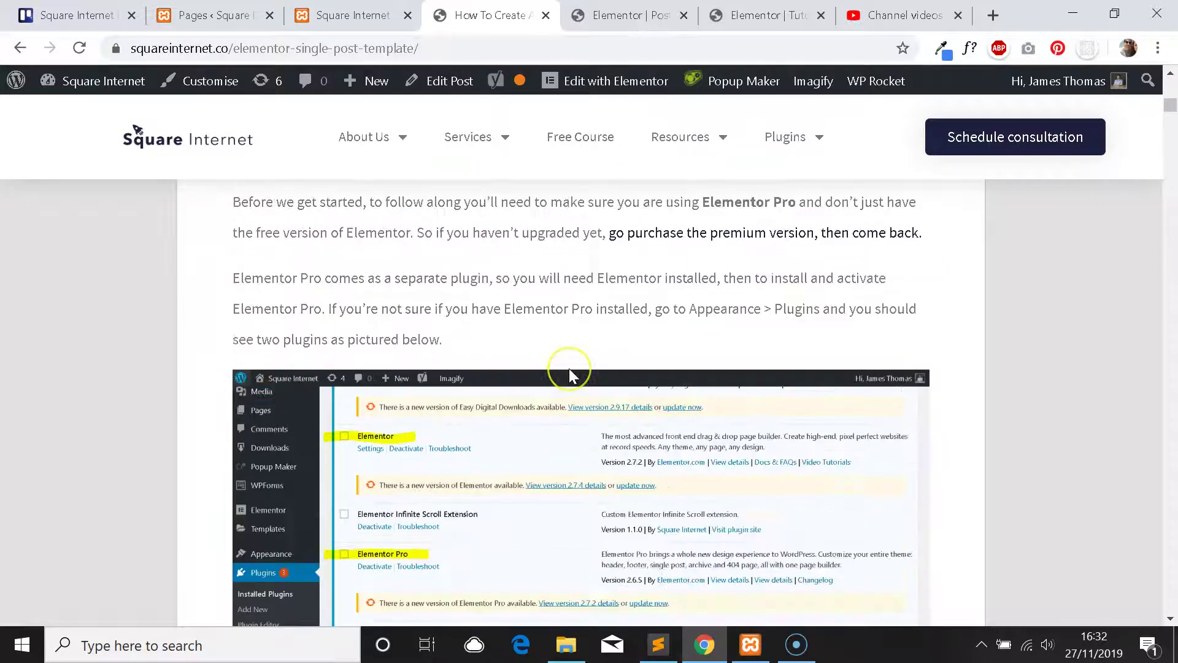
scroll(569, 368, "up", 2)
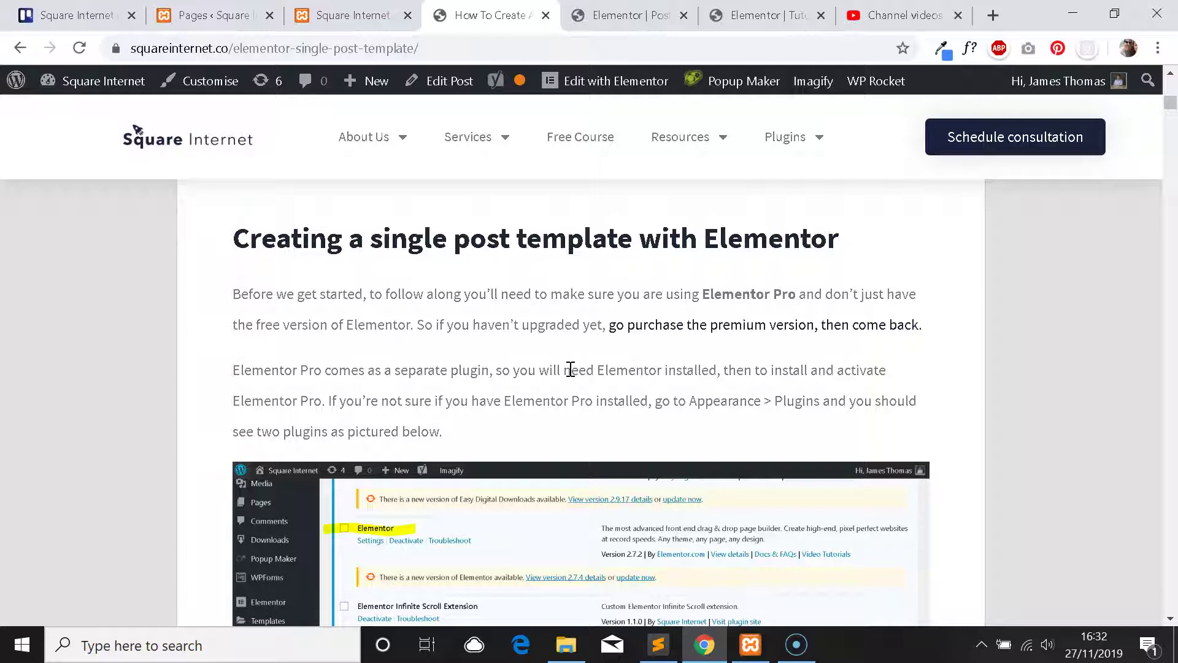
scroll(586, 390, "up", 3)
scroll(583, 381, "down", 20)
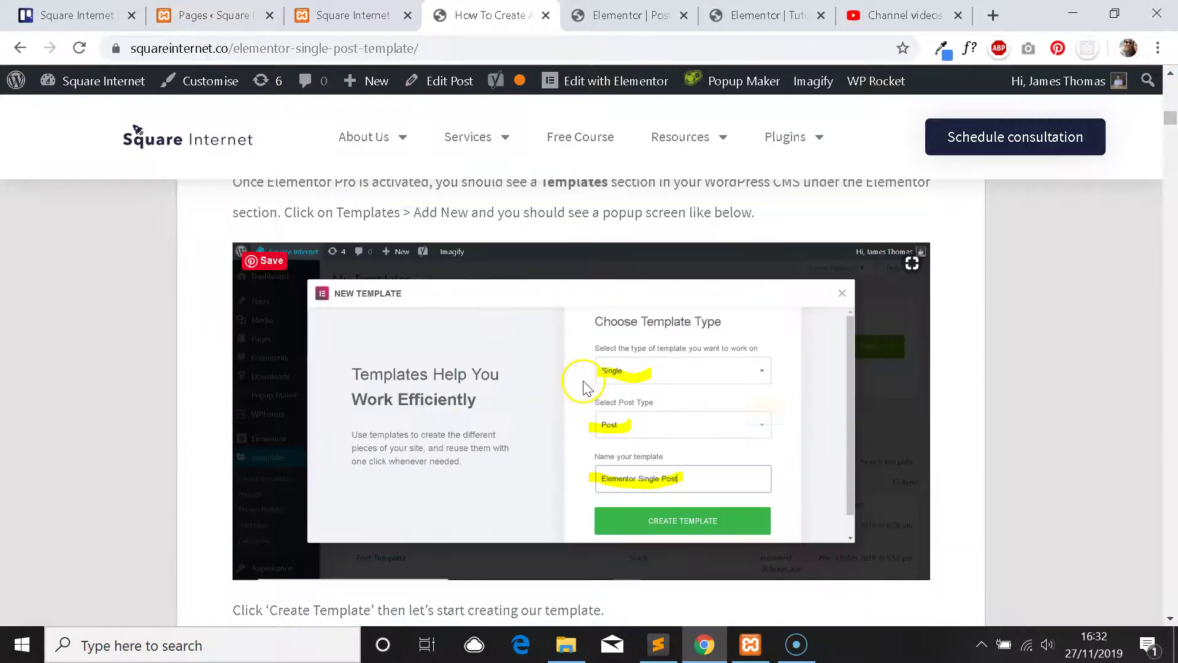
Examine the article's section on the post container structure and the grey outer area around the article's content box.
scroll(364, 284, "up", 5)
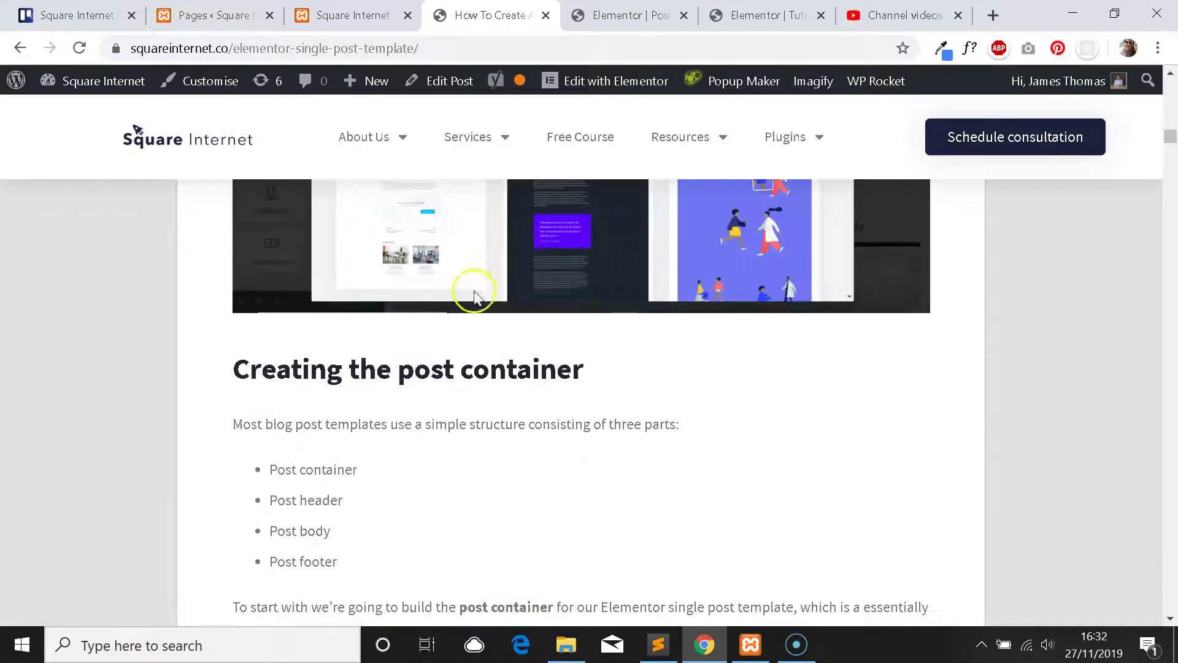
scroll(534, 399, "down", 2)
left_click_drag(599, 544, 253, 270)
left_click(373, 326)
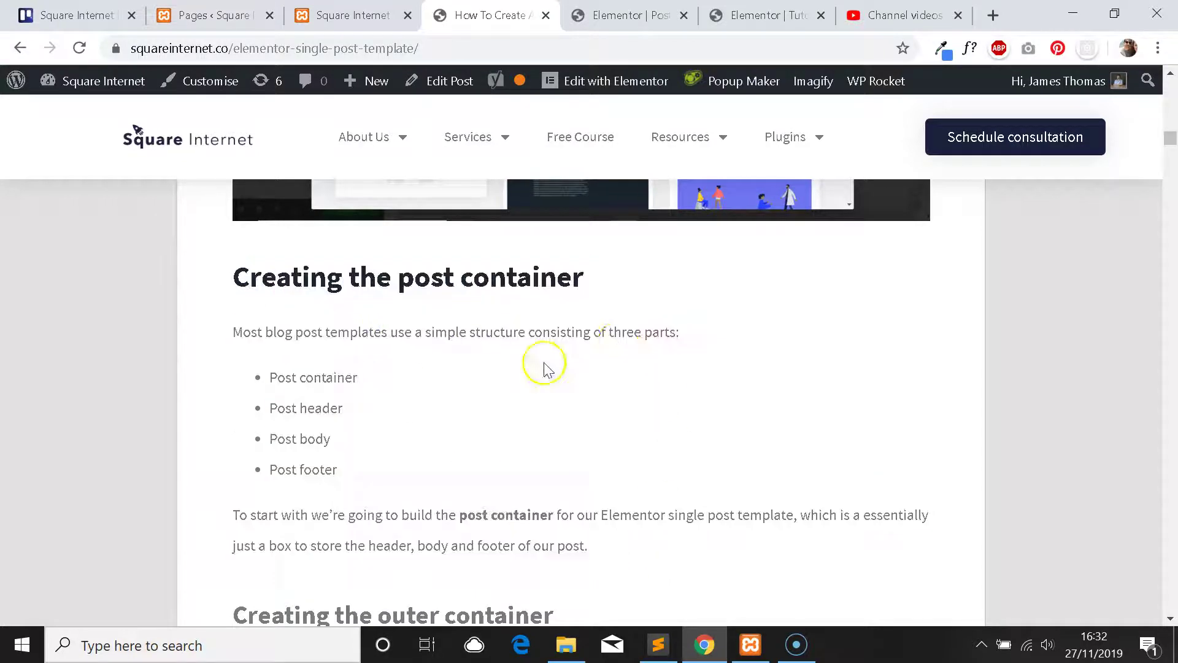
scroll(818, 326, "up", 8)
scroll(884, 335, "up", 15)
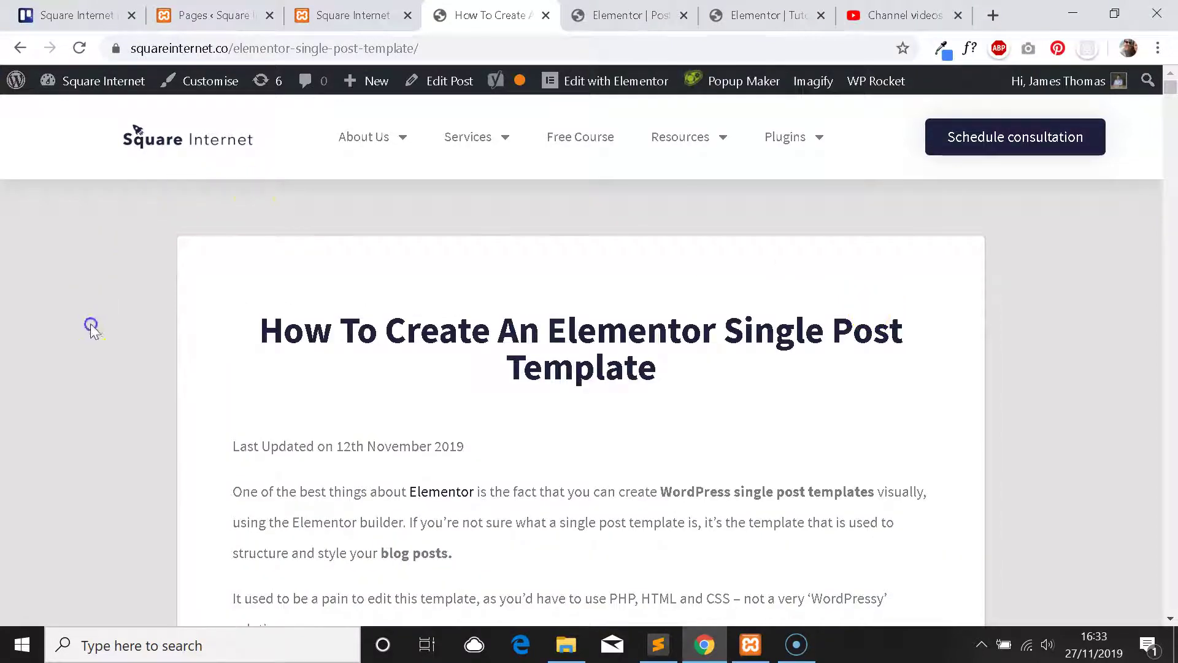
left_click_drag(201, 252, 282, 279)
Switch to the Tutorial Template editor and add a new section with a single-column structure.
left_click(767, 15)
left_click(699, 347)
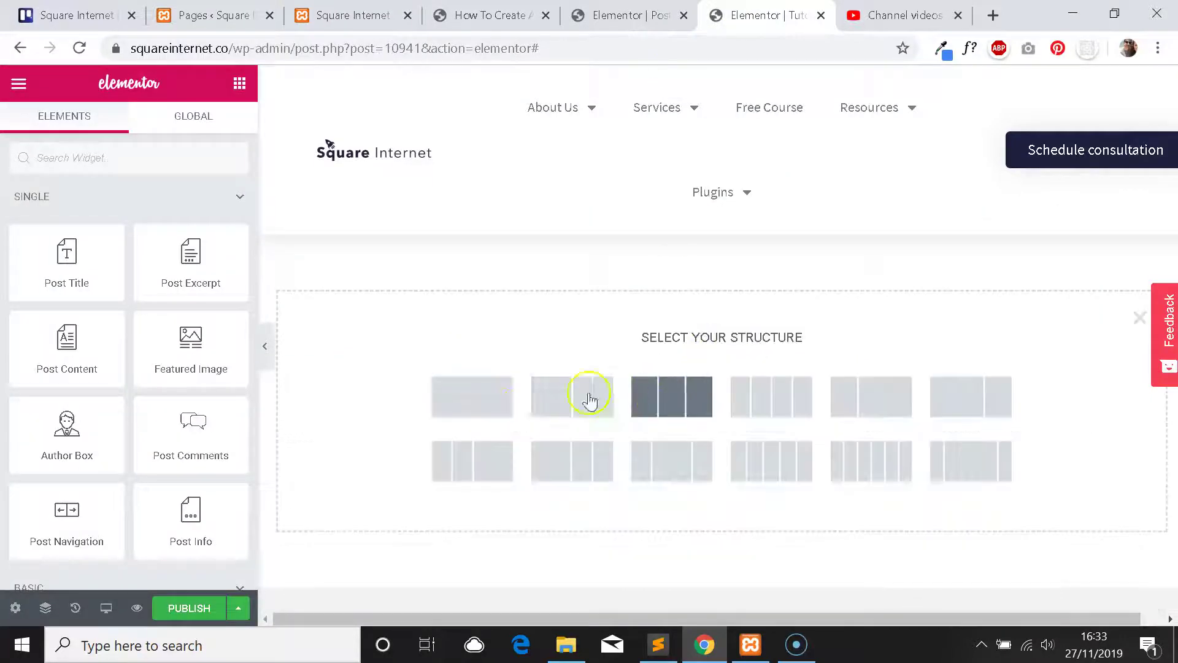
left_click(494, 410)
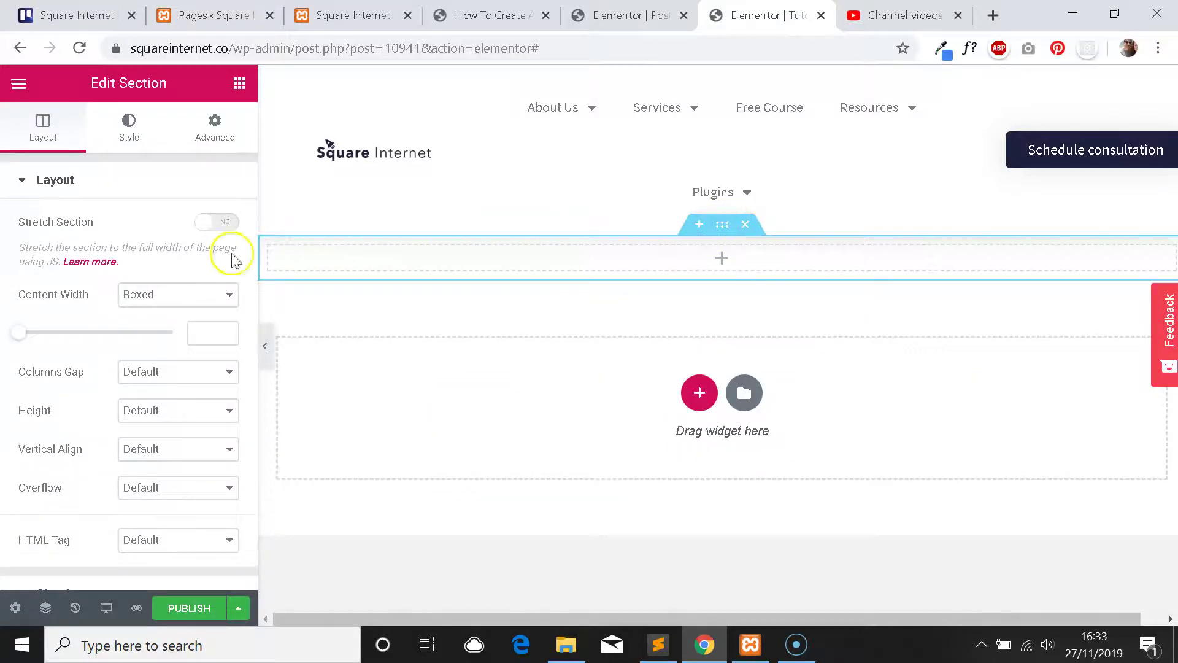
Following the existing post template's layout settings, stretch the new section and set its boxed content width to 880.
key("ctrl+Page_Up")
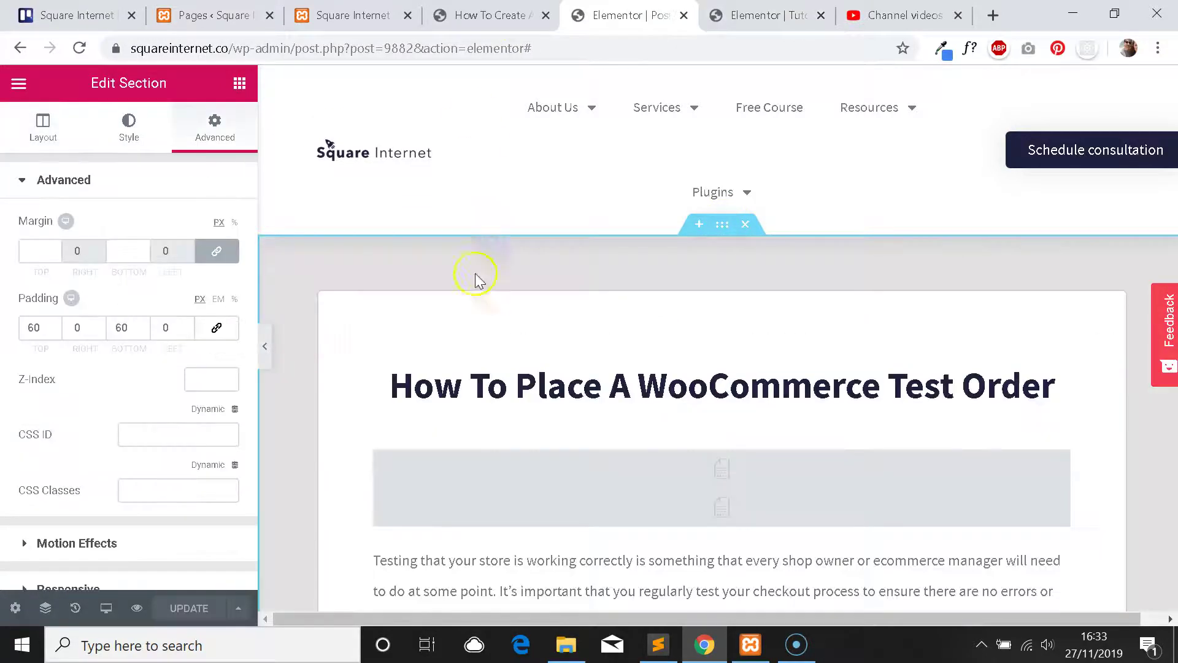
left_click(41, 126)
left_click(767, 15)
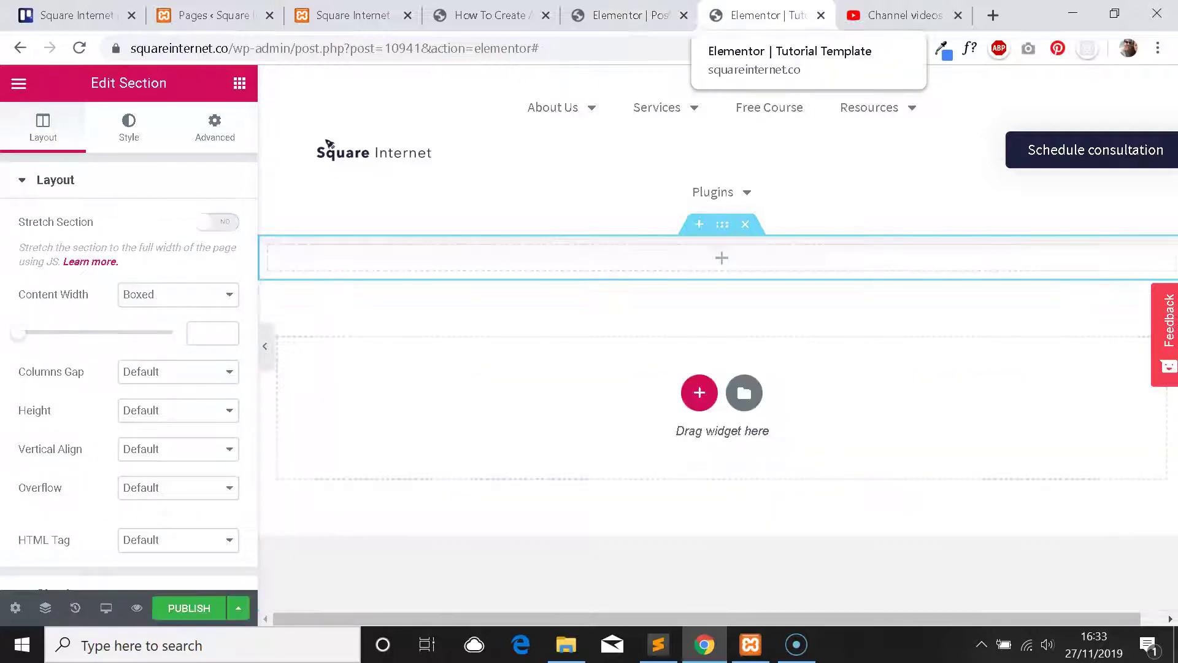
left_click(218, 222)
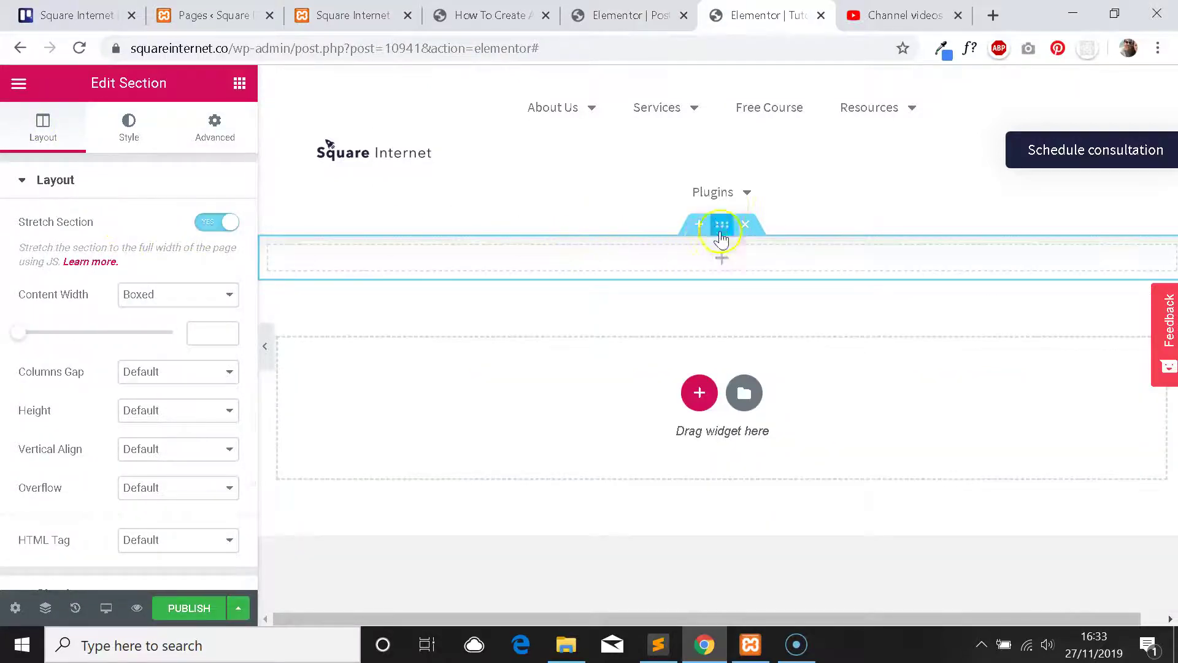
key("ctrl+Page_Up")
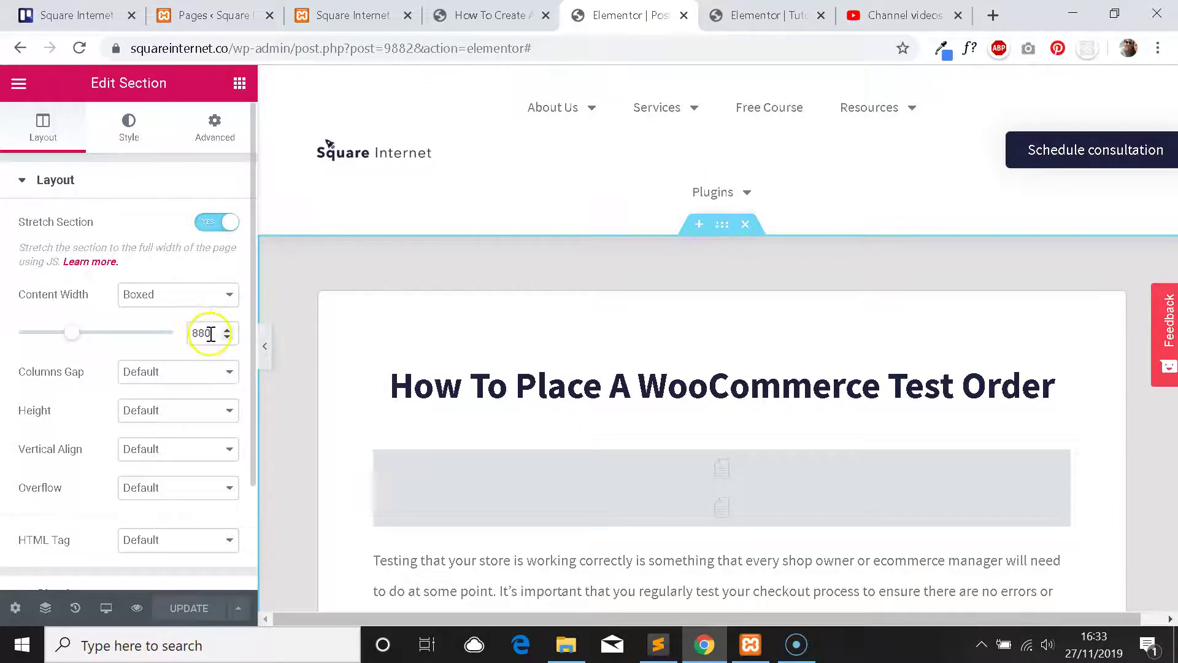
left_click(764, 15)
left_click(198, 337)
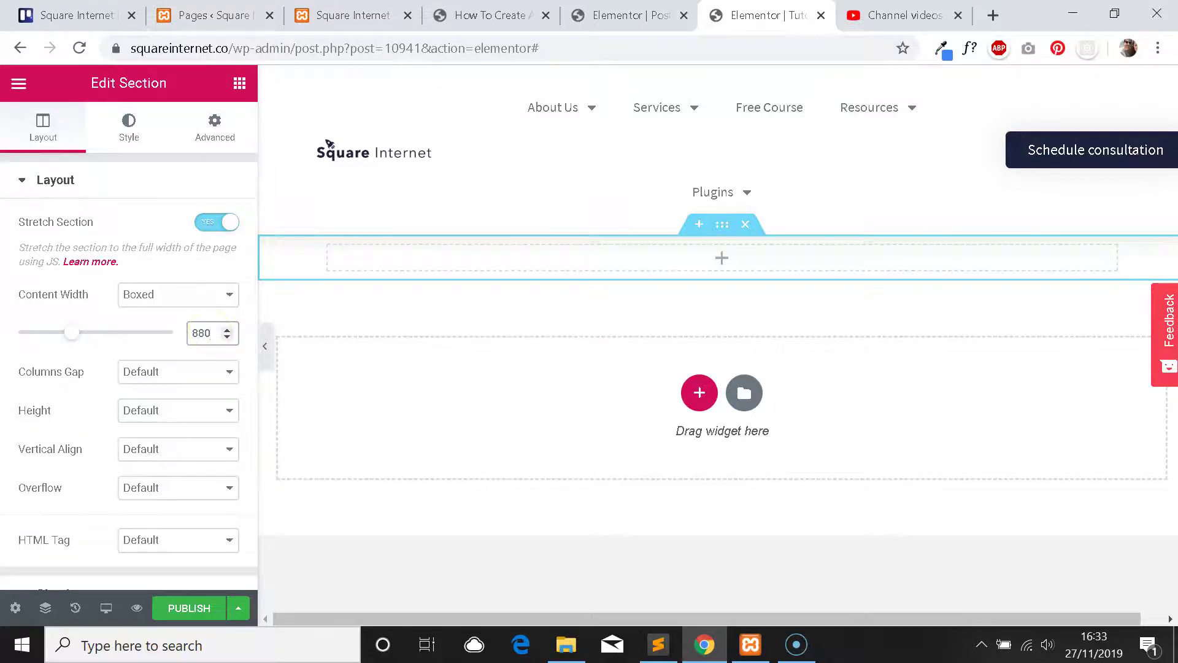
Copy the background colour's hex code from the outer section of the existing post template.
key("ctrl+shift+Tab")
left_click(132, 136)
left_click(212, 304)
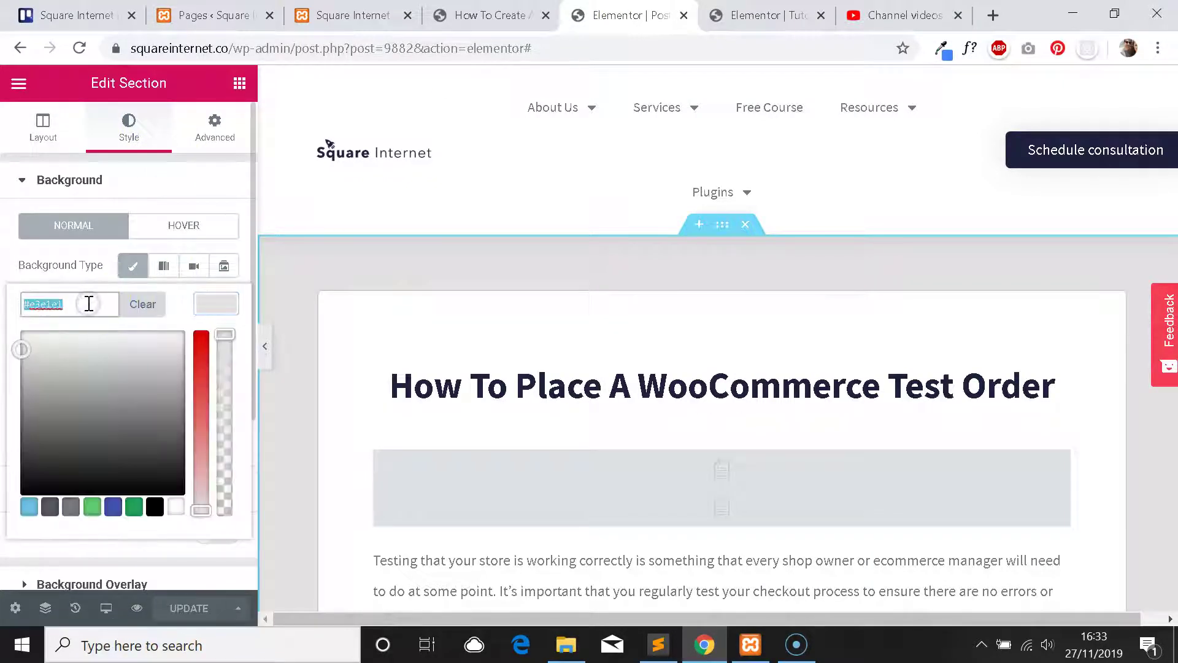
left_click(61, 274)
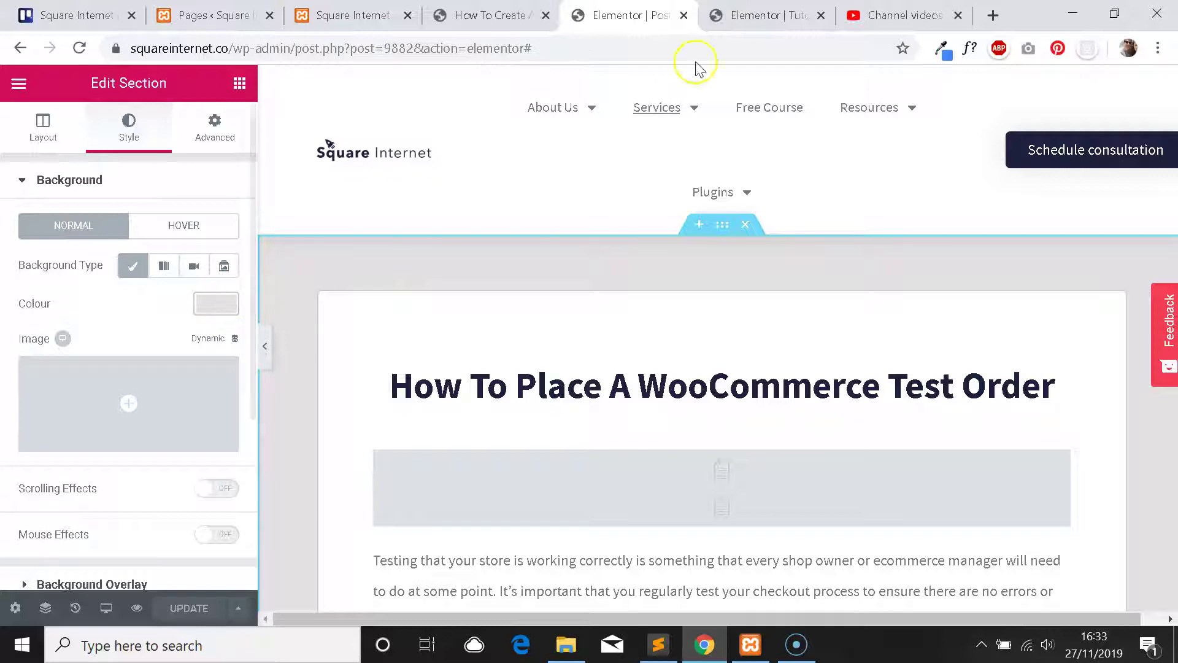
Give the Tutorial Template's new section a classic background with the colour #e3e1e1.
left_click(755, 14)
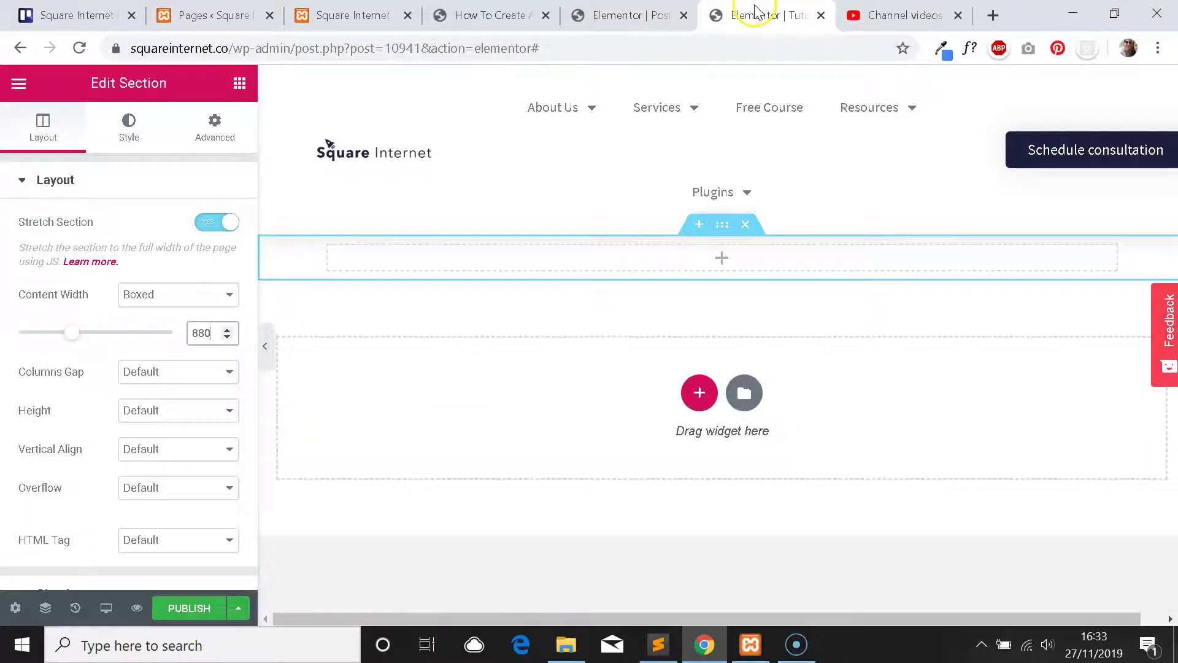
left_click(129, 126)
left_click(133, 266)
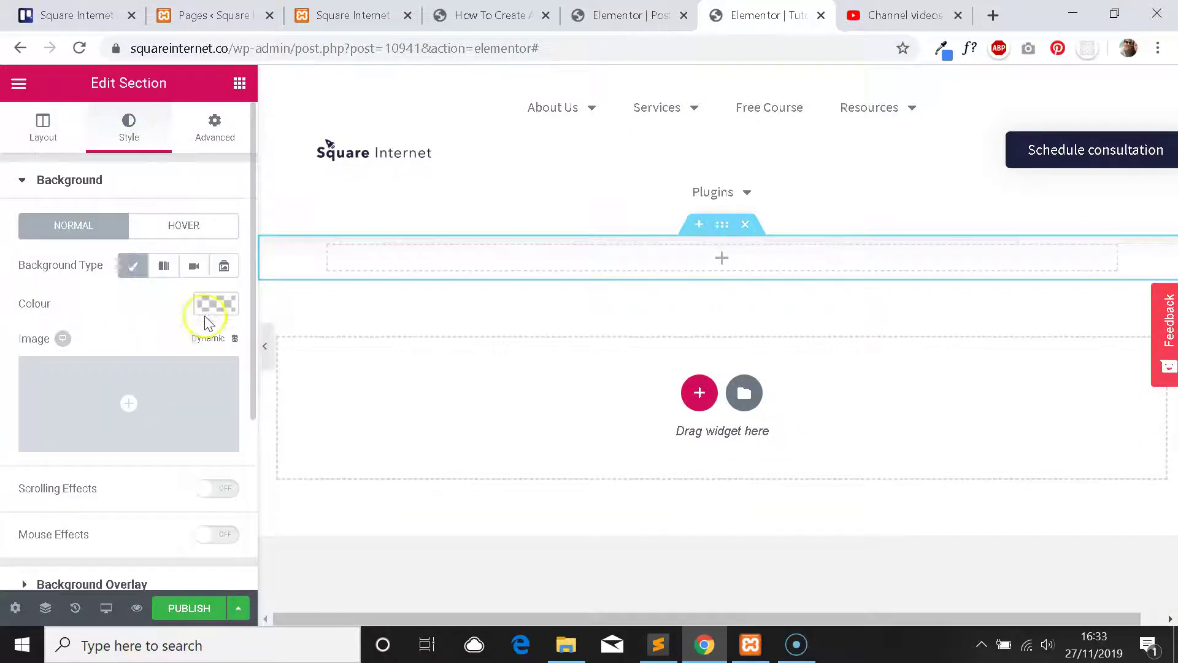
left_click(223, 311)
left_click(86, 310)
type("#e2e2e2")
left_click(74, 260)
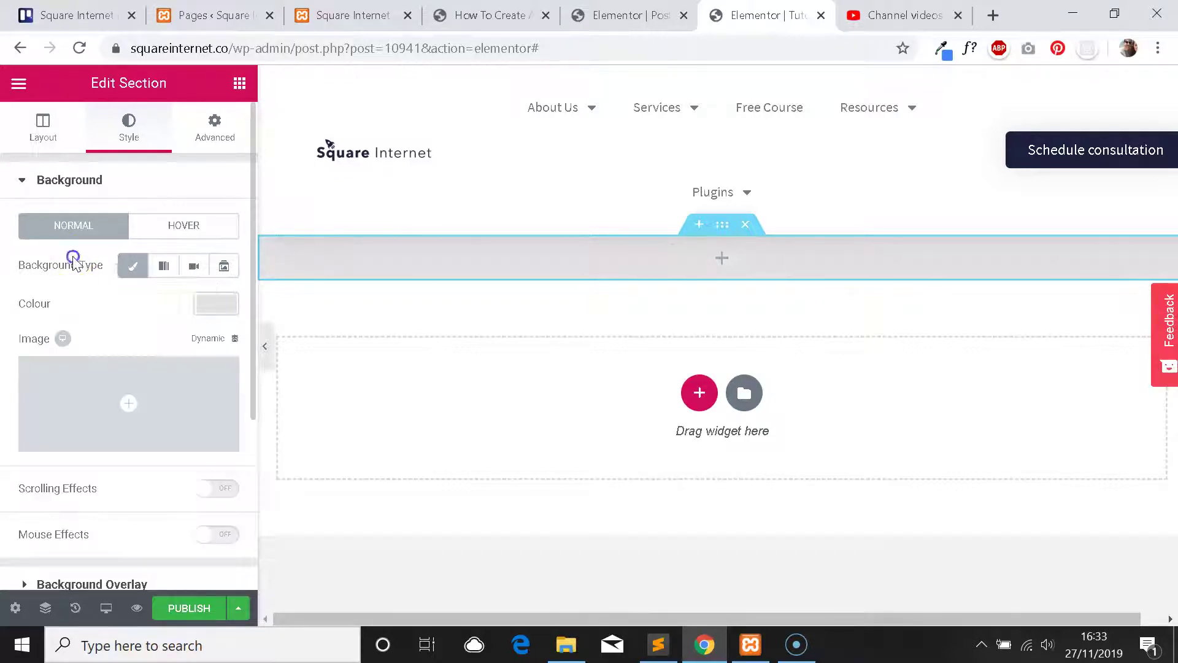
Look over the existing template and the article's instructions on the outer container's background, saving a draft and padding.
left_click(615, 13)
scroll(697, 270, "down", 10)
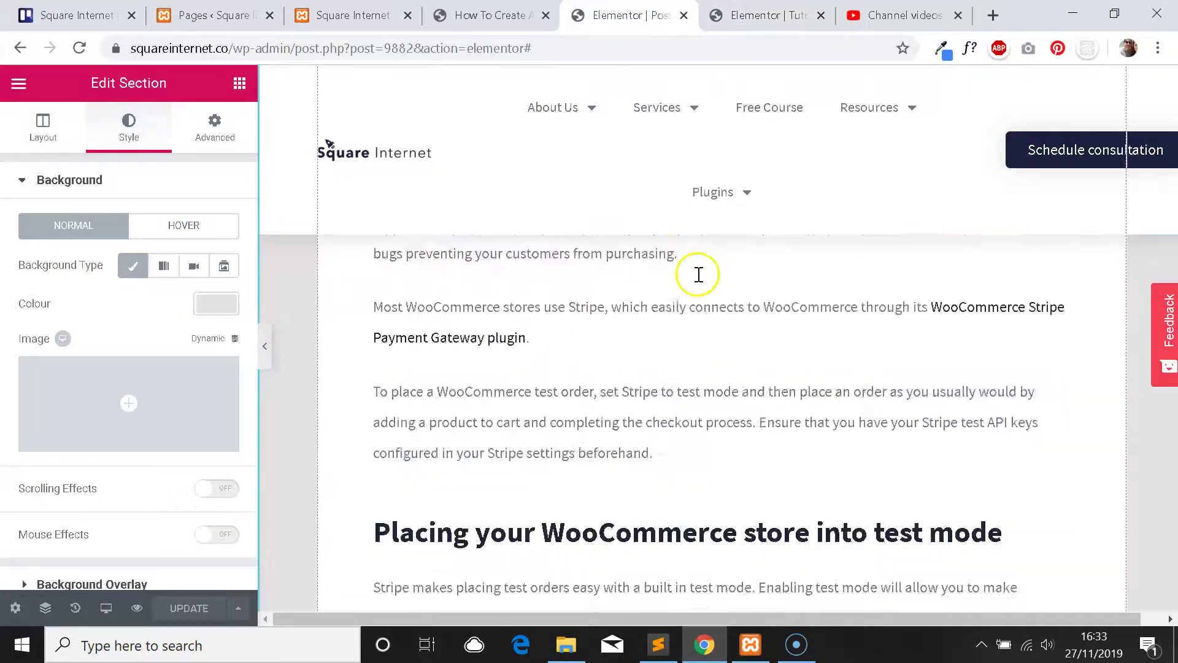
left_click(517, 16)
scroll(653, 266, "down", 20)
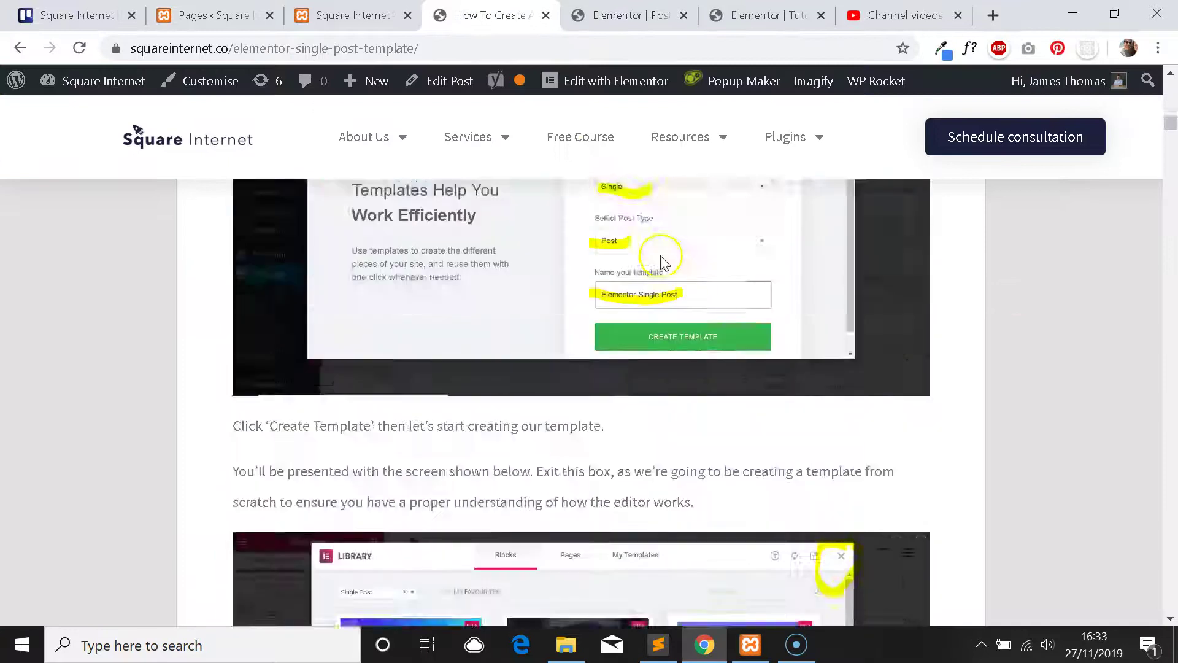
scroll(669, 281, "down", 10)
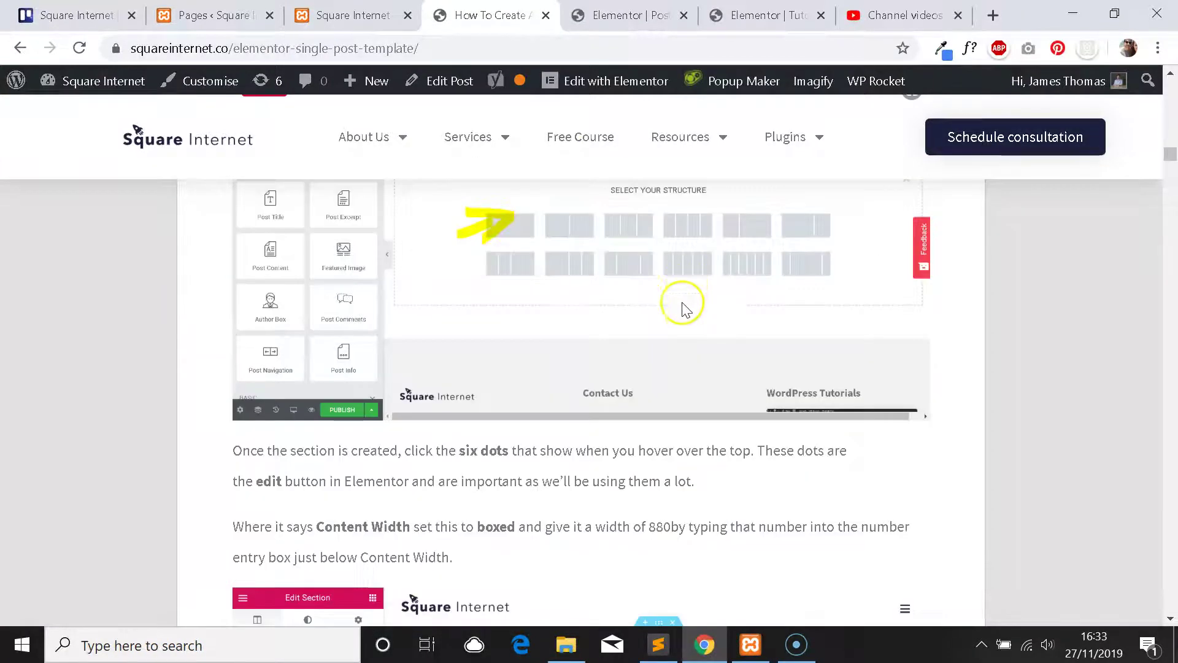
scroll(687, 314, "down", 10)
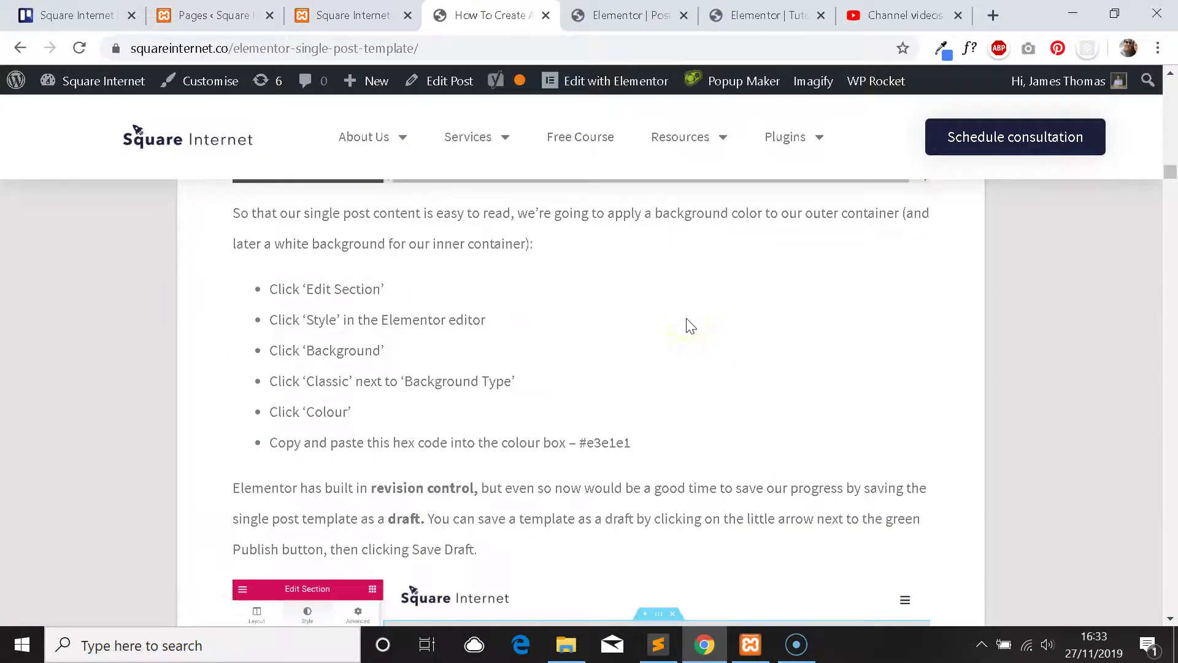
scroll(685, 319, "down", 3)
scroll(684, 318, "down", 7)
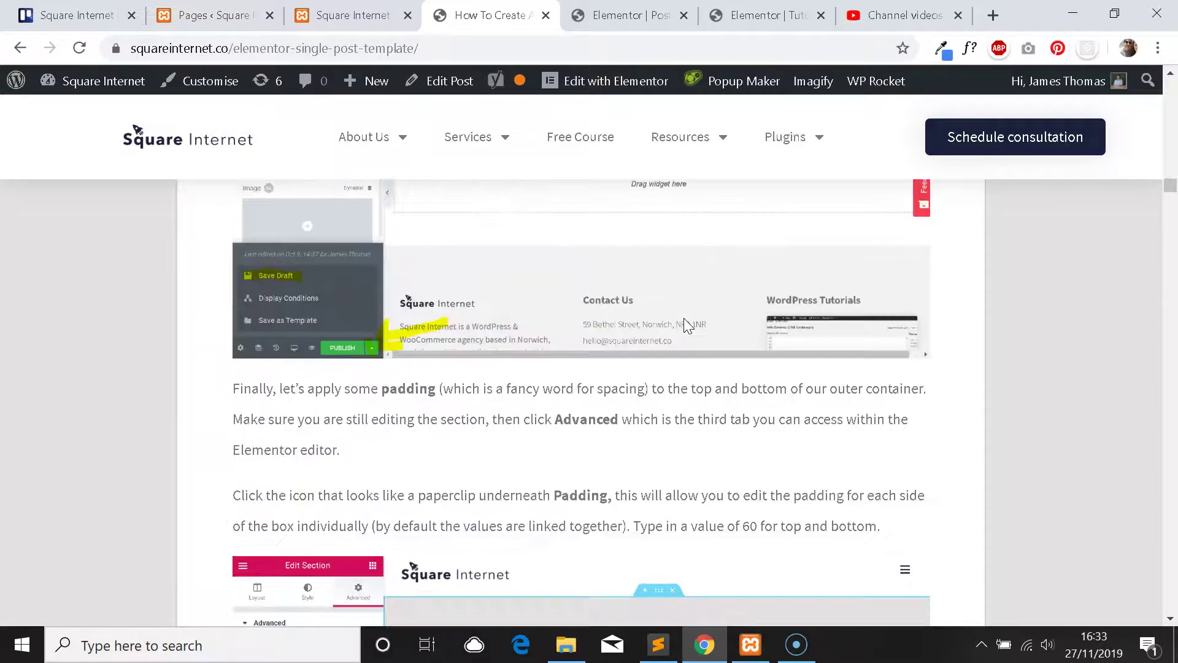
scroll(666, 331, "up", 3)
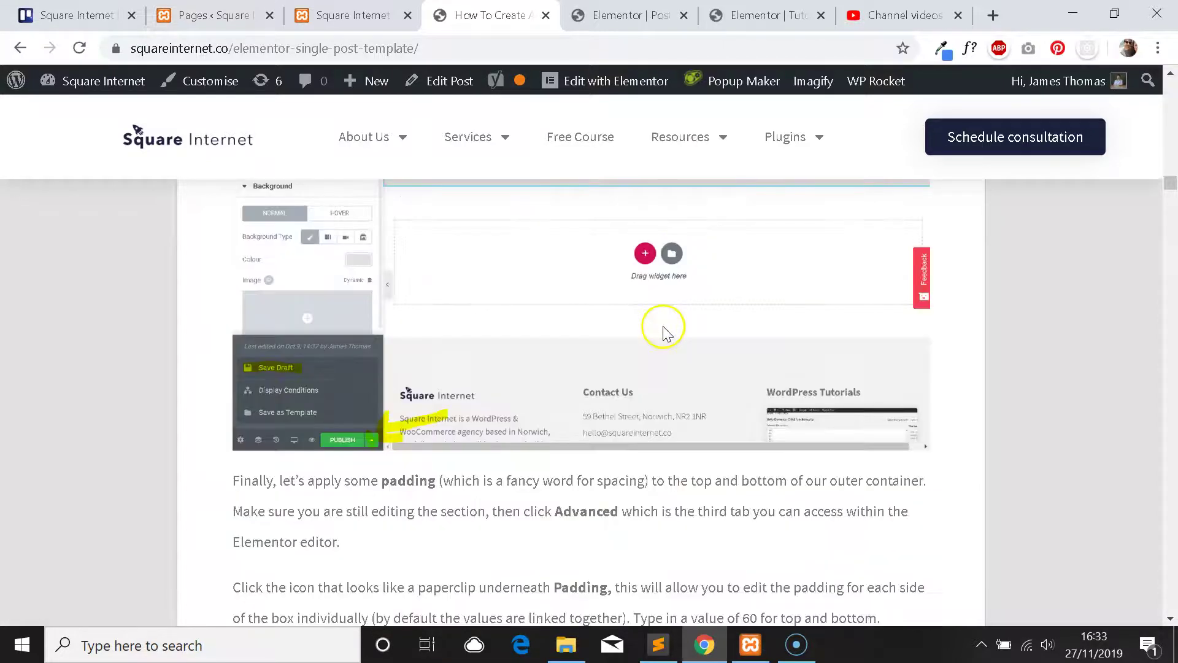
Check the existing outer section's padding, then unlink the new section's padding values and set top and bottom to 60 px.
left_click(614, 15)
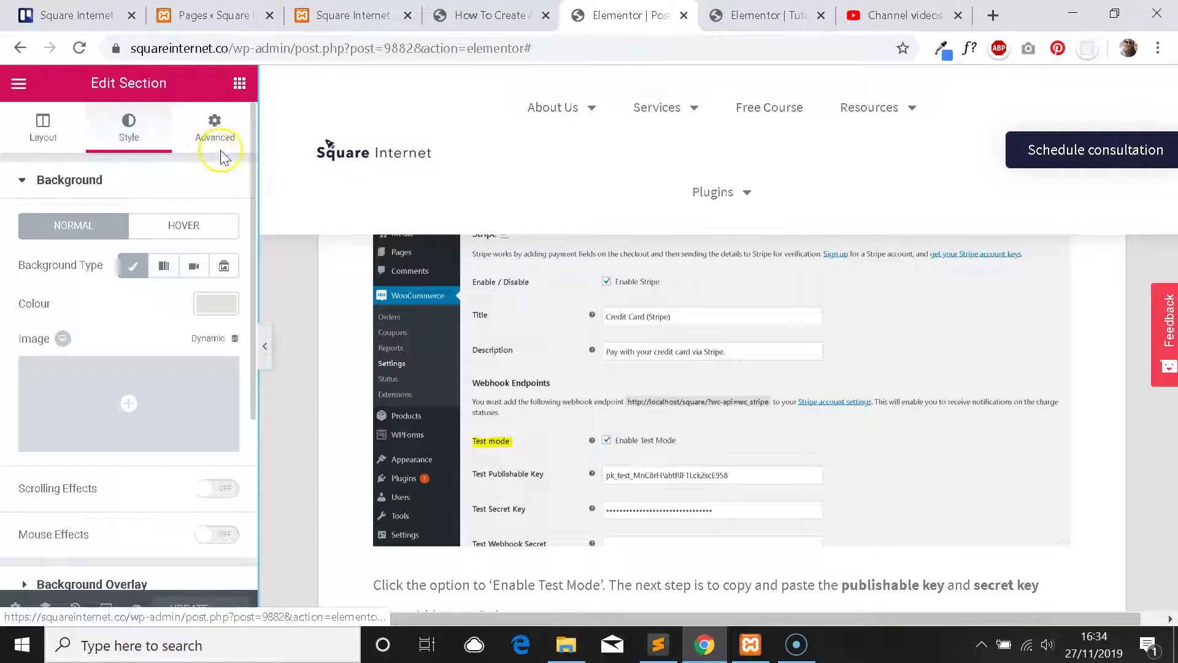
left_click(214, 133)
scroll(689, 332, "up", 10)
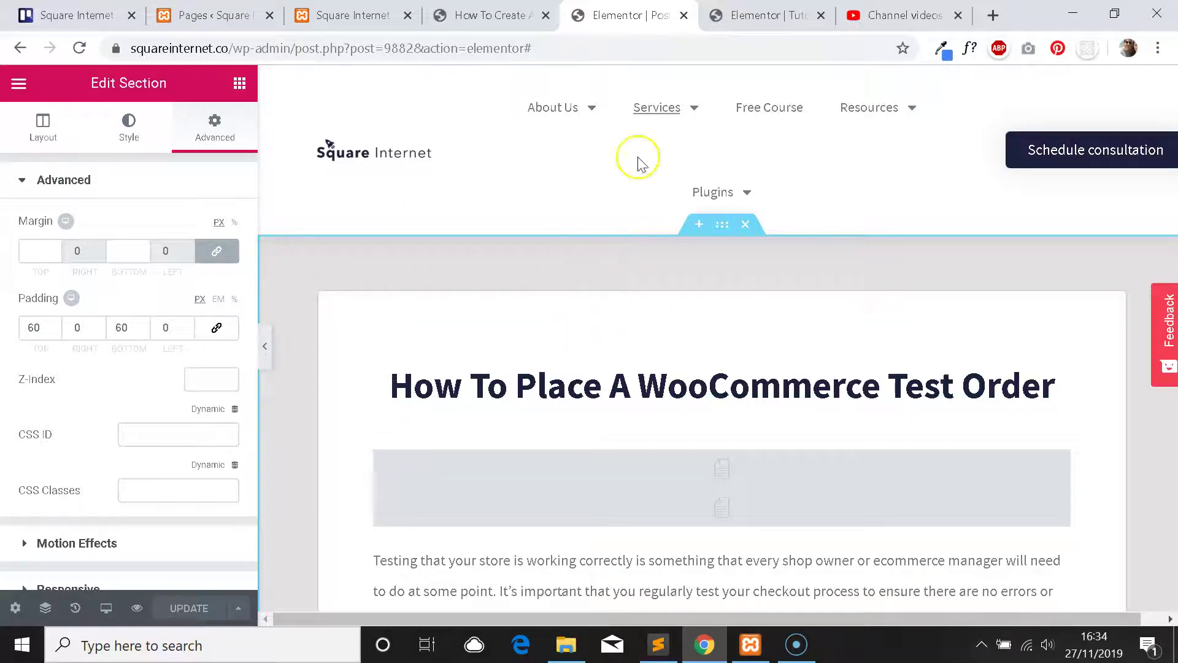
left_click(755, 12)
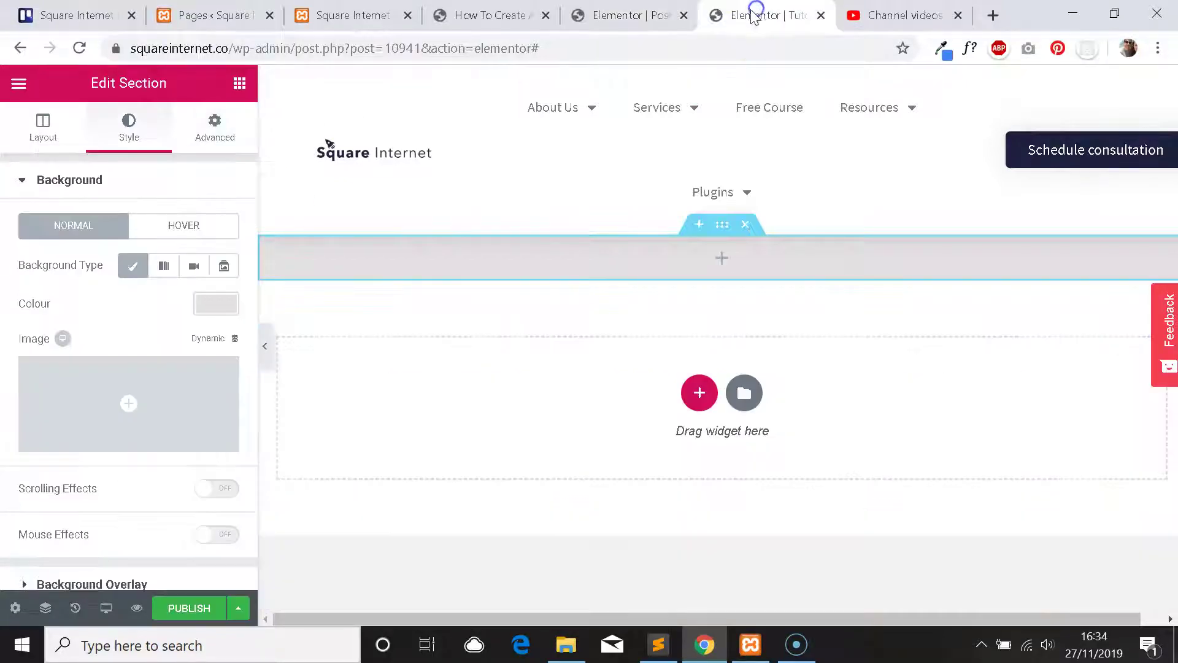
left_click(224, 136)
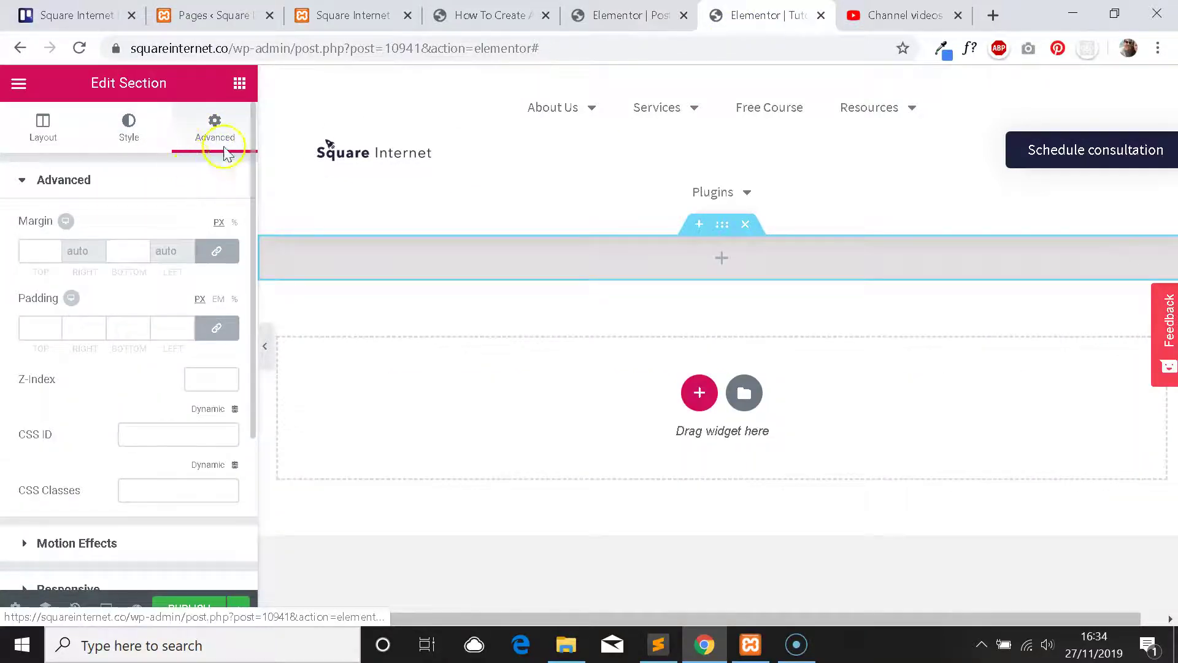
left_click(220, 330)
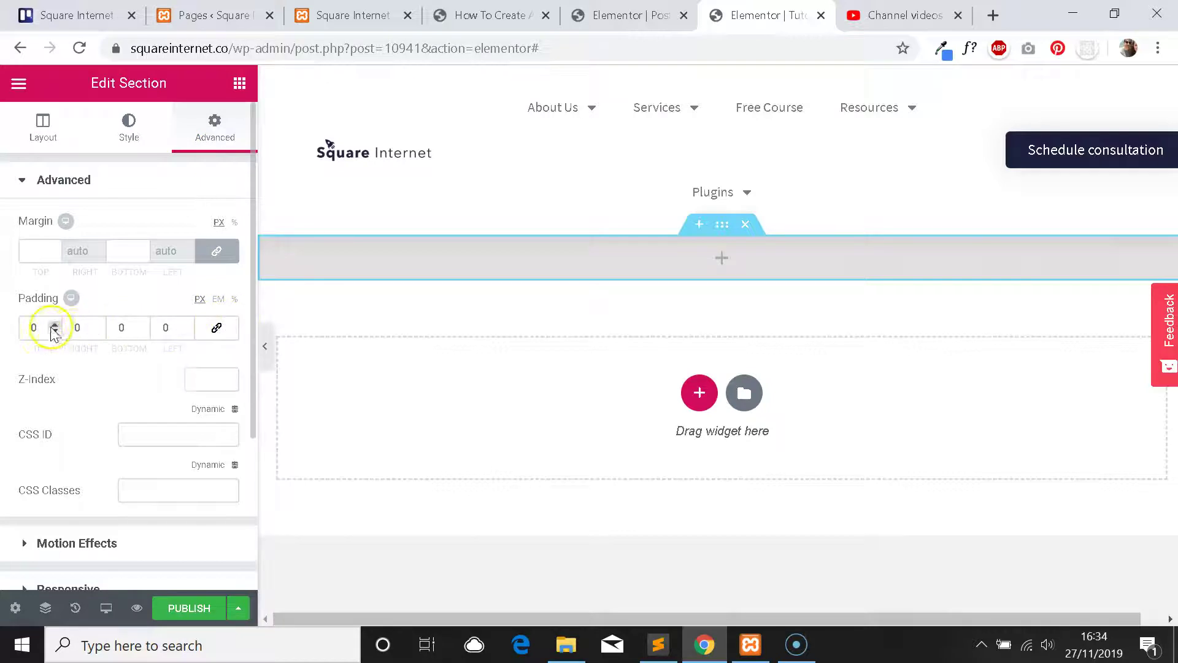
type("60")
key("Tab")
key("Tab")
type("60")
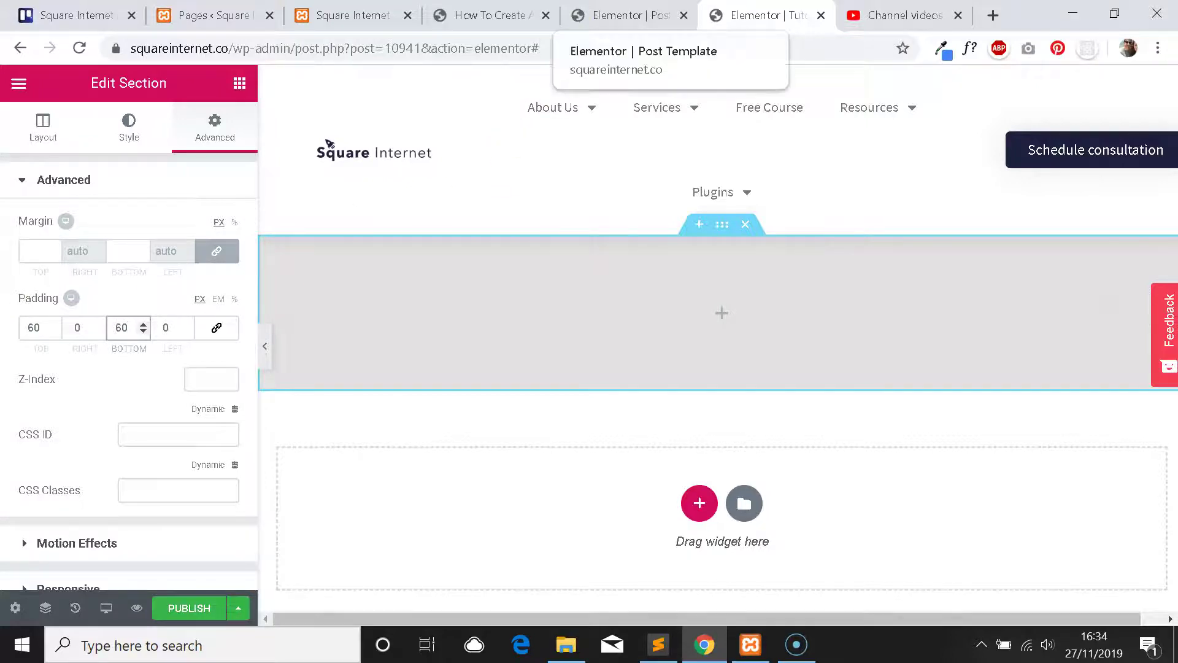
Compare the existing template's outer section layout and background settings with the new section in the Tutorial Template.
left_click(629, 16)
scroll(184, 264, "down", 3)
scroll(56, 172, "up", 3)
left_click(43, 128)
scroll(123, 245, "down", 2)
scroll(141, 258, "up", 3)
left_click(129, 126)
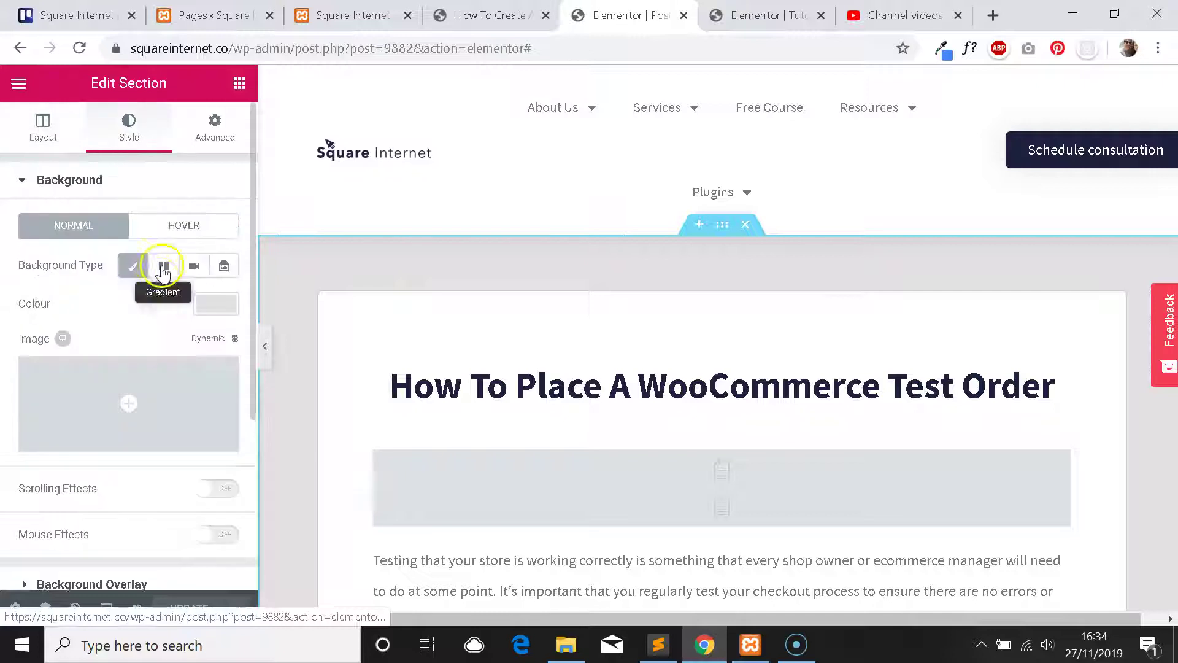
scroll(156, 289, "down", 5)
scroll(157, 316, "up", 5)
left_click(745, 23)
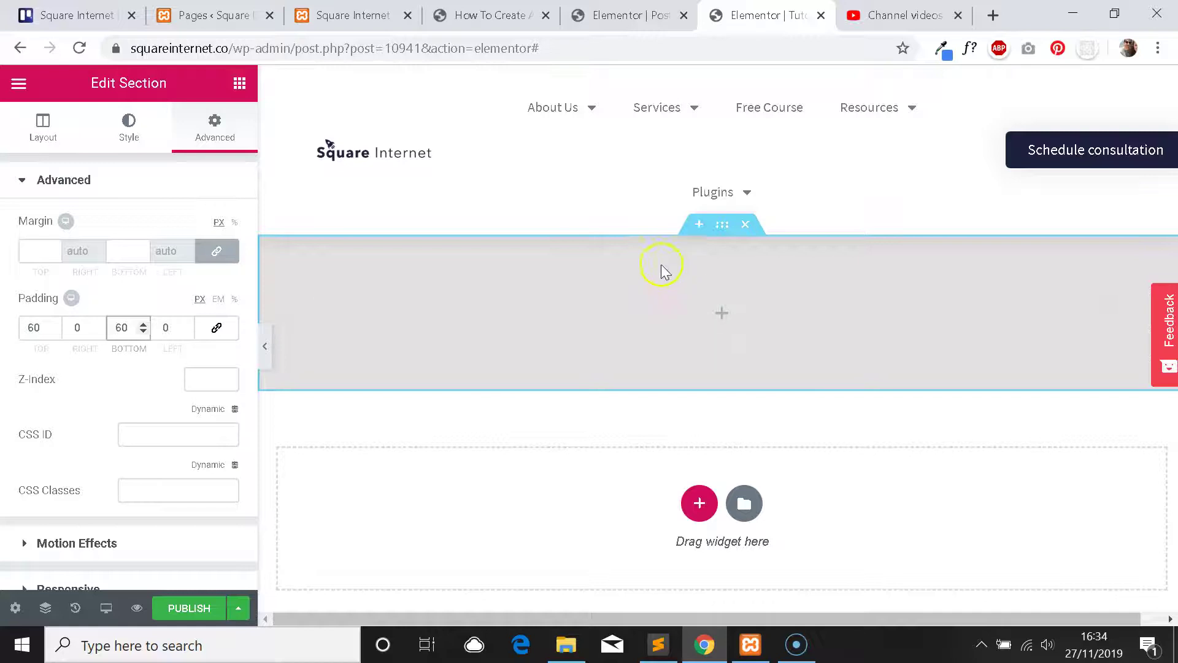
key("ctrl+shift+Tab")
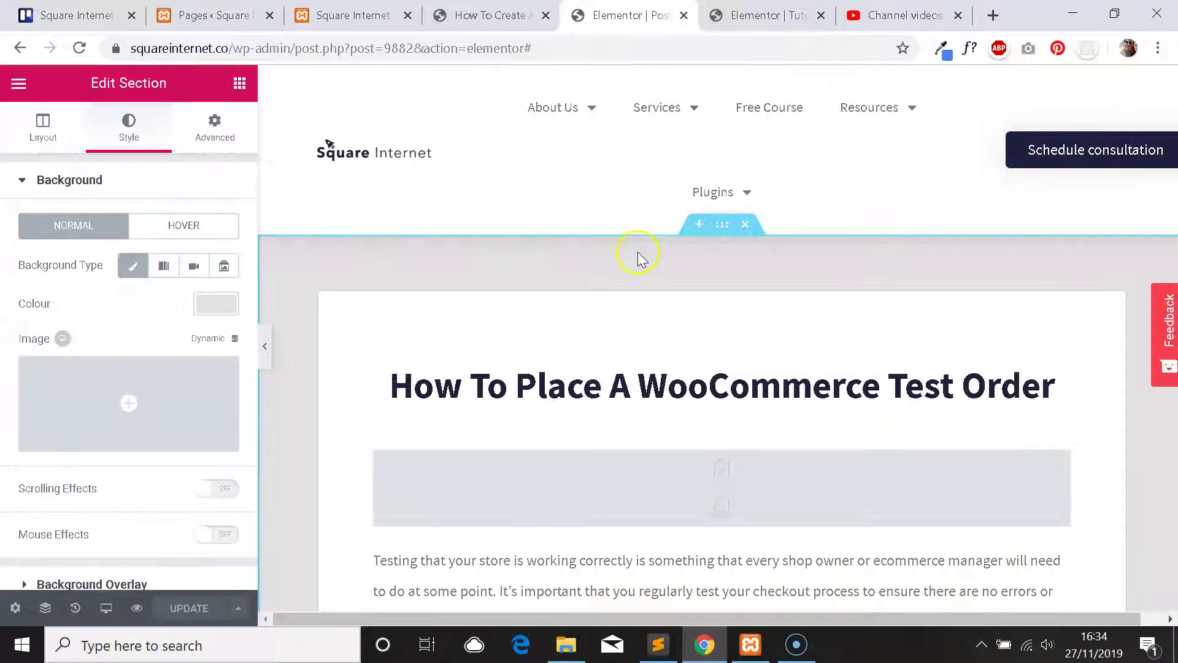
Open the existing template's inner column for editing and examine its layout settings and the post content it contains.
scroll(635, 264, "down", 2)
scroll(638, 338, "up", 2)
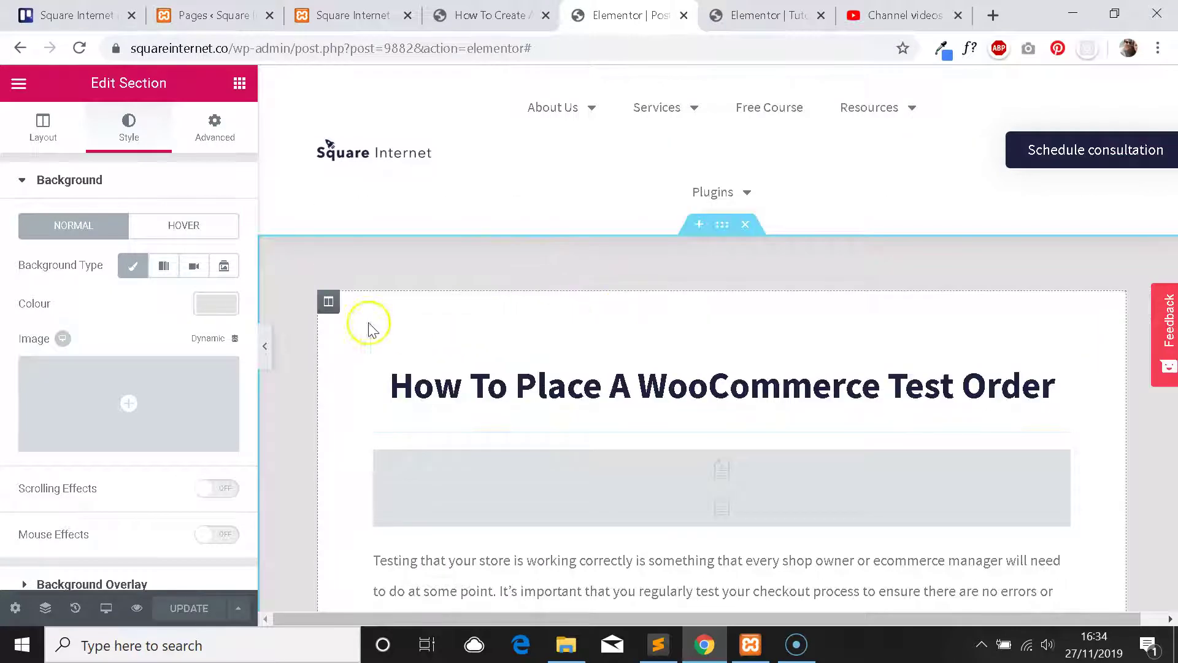
left_click(329, 302)
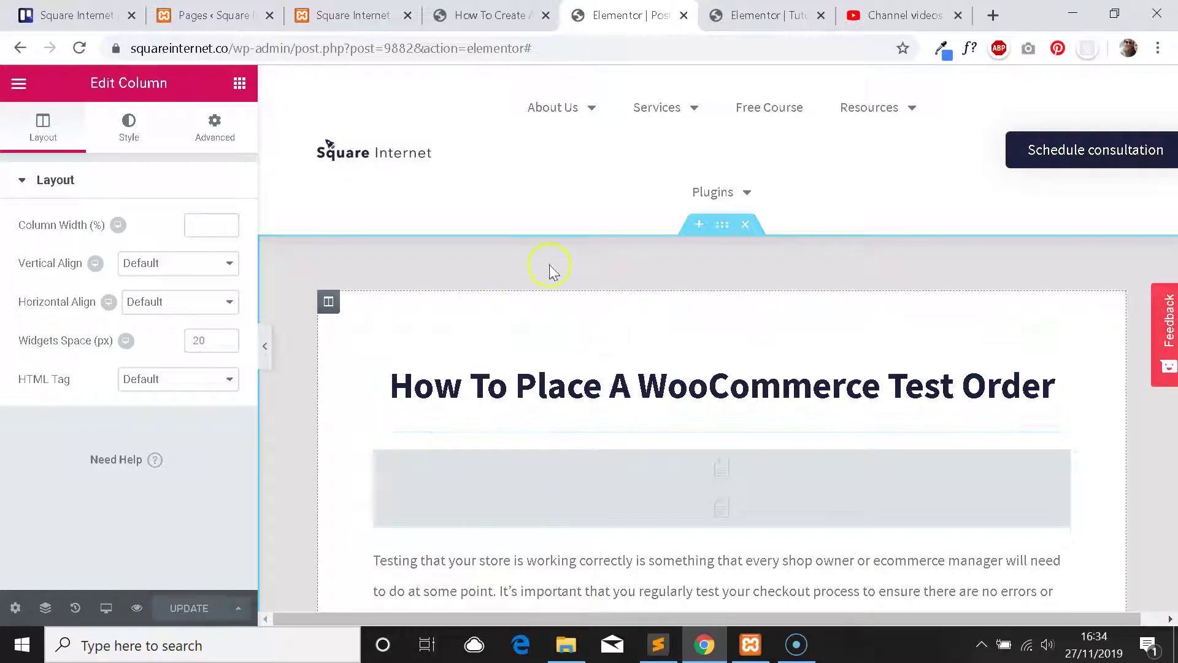
scroll(567, 294, "down", 1)
scroll(568, 301, "up", 1)
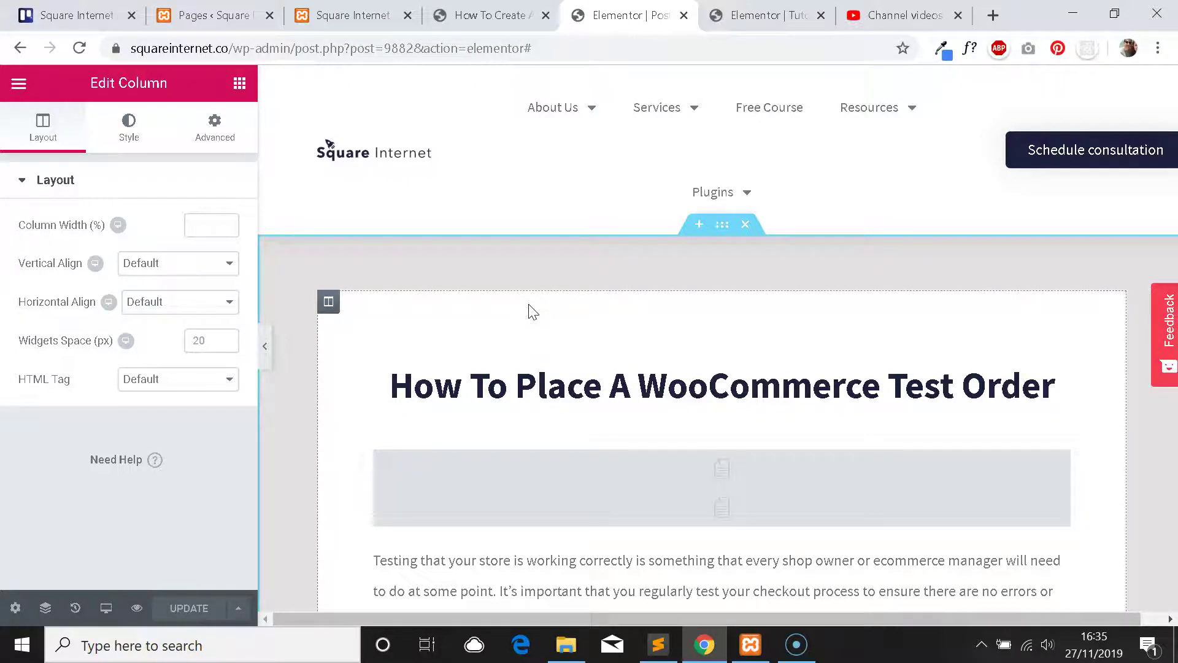
scroll(555, 351, "down", 1)
scroll(564, 349, "up", 1)
scroll(565, 350, "down", 2)
scroll(572, 371, "up", 2)
scroll(595, 386, "down", 1)
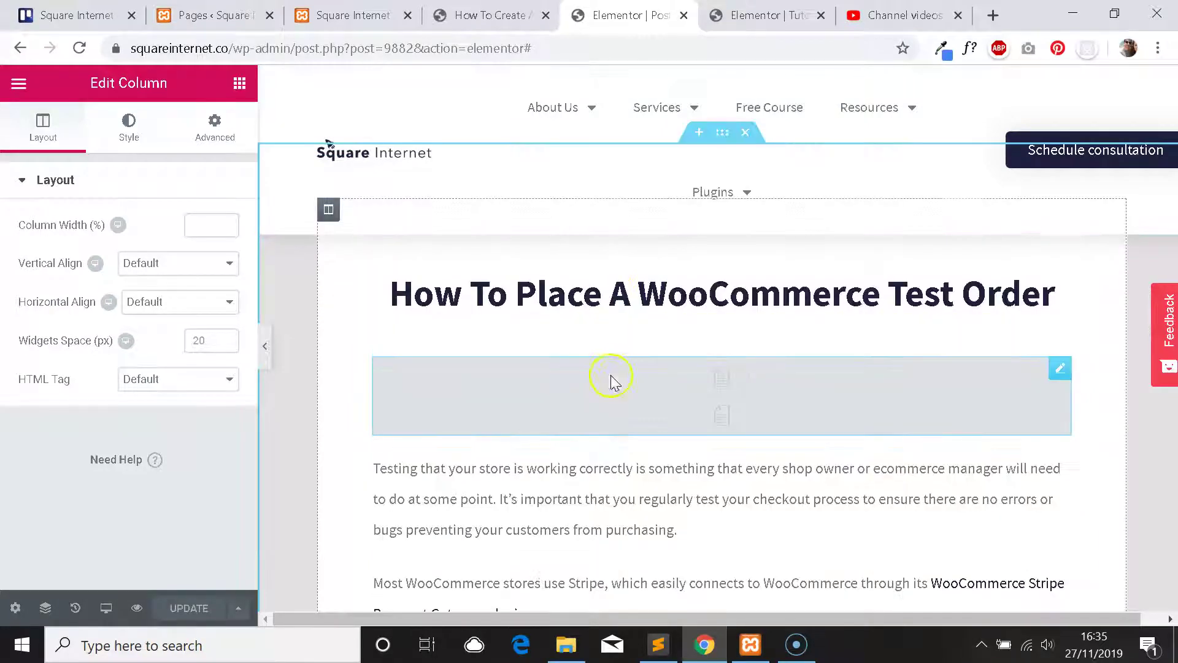
scroll(590, 393, "up", 1)
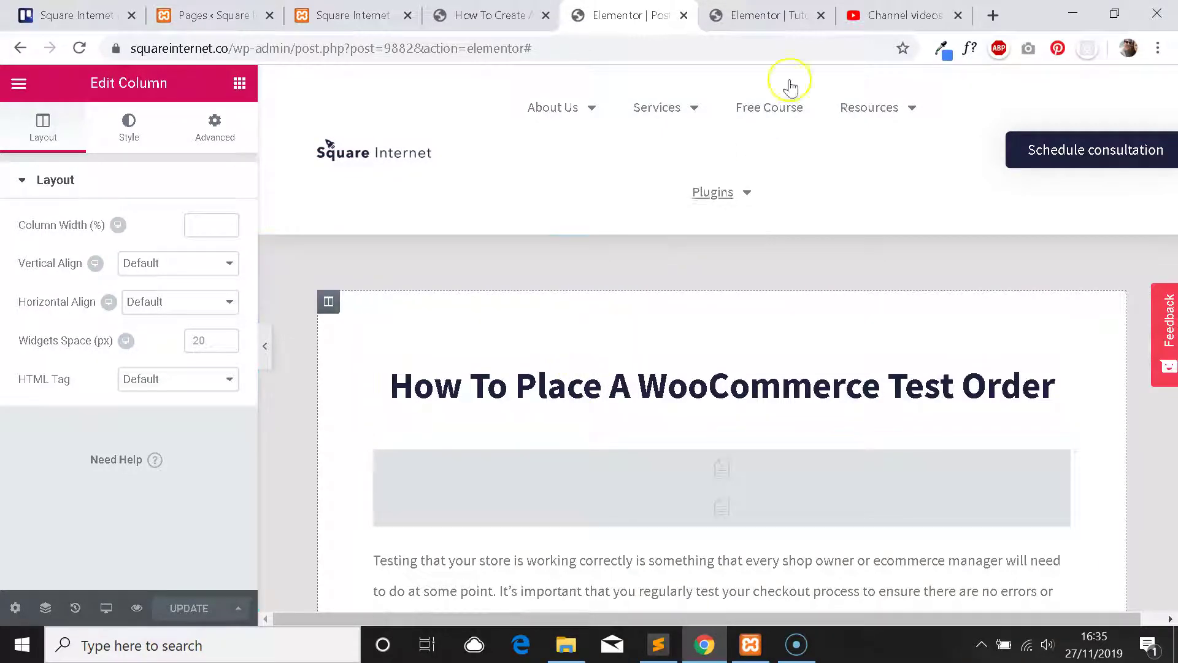
Read the article's instructions on styling the inner container column of the single post template.
key("ctrl+Tab")
key("ctrl+shift+Tab")
key("ctrl+shift+Tab")
scroll(675, 301, "down", 10)
left_click_drag(781, 342, 539, 202)
scroll(599, 260, "down", 3)
scroll(592, 271, "down", 7)
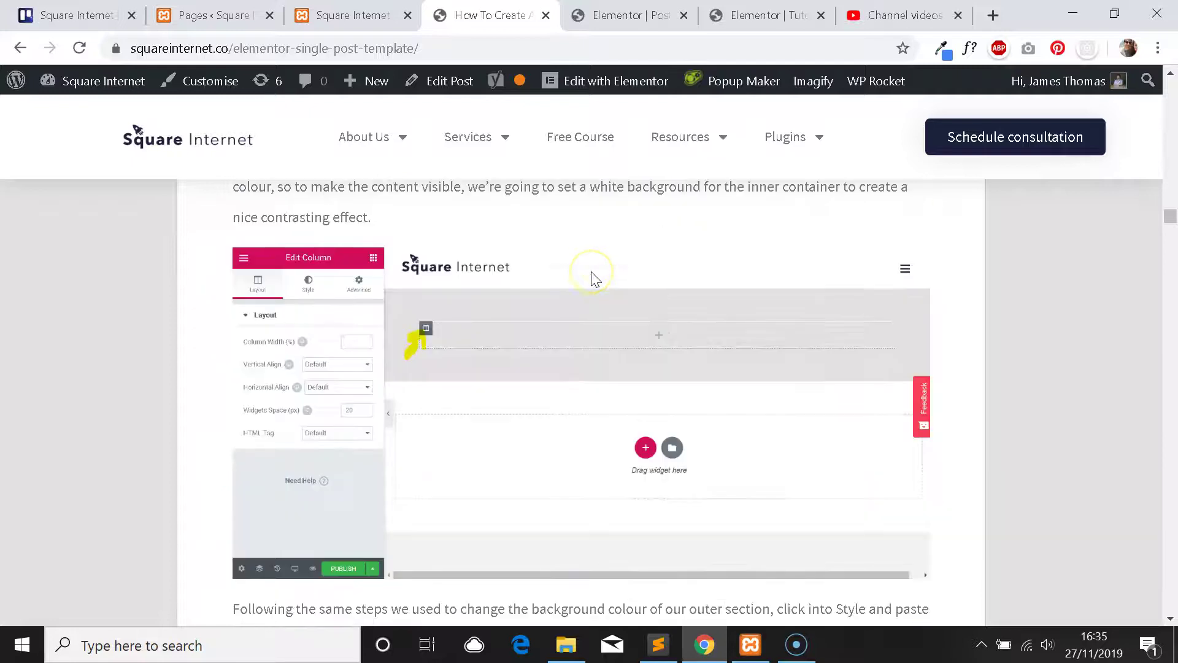
scroll(591, 272, "up", 10)
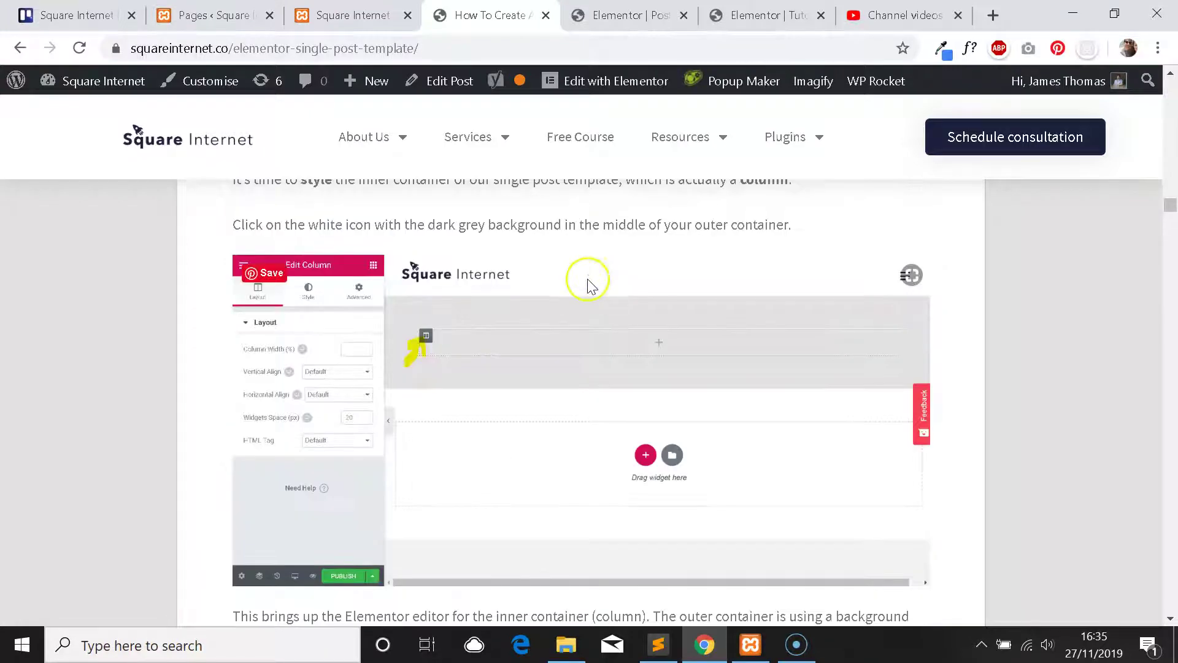
Check the existing inner column's background colour, then give the Tutorial Template's inner column a classic background with the colour #ffffff.
key("ctrl+Tab")
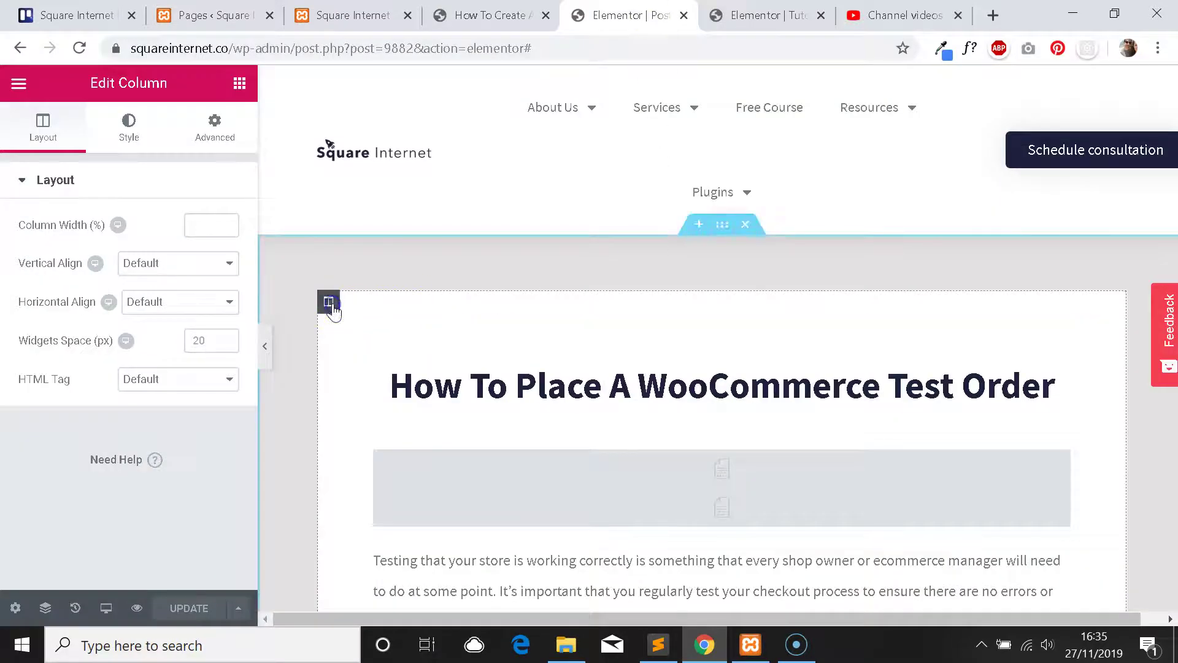
left_click(139, 140)
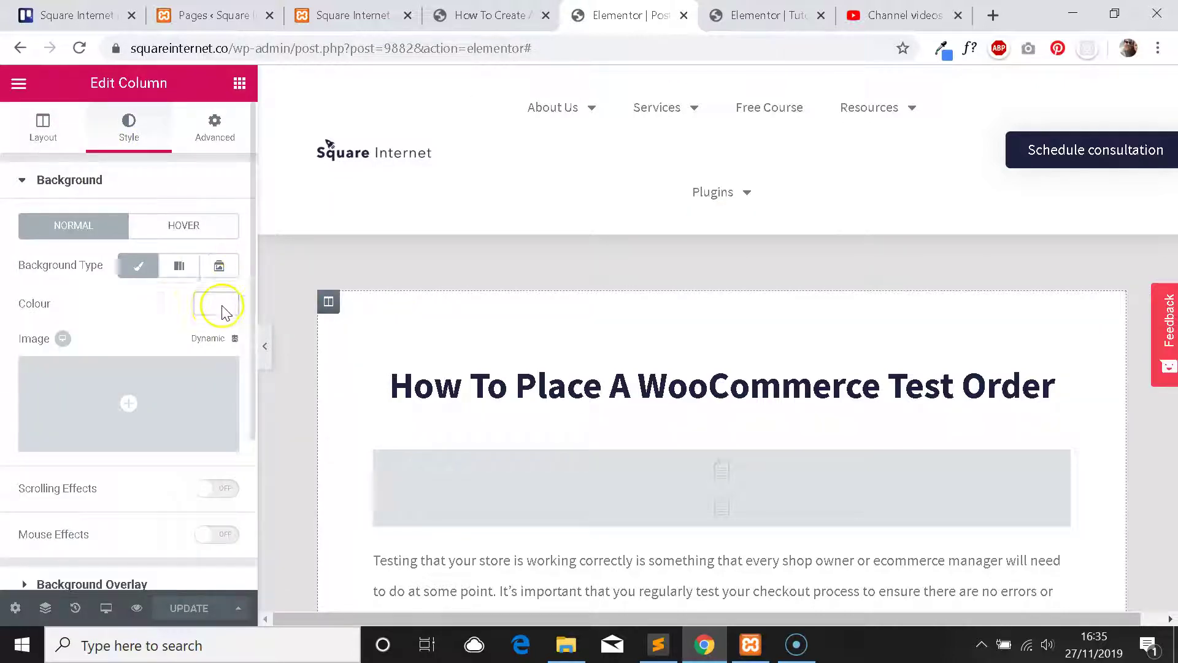
left_click(220, 305)
key("ctrl+Tab")
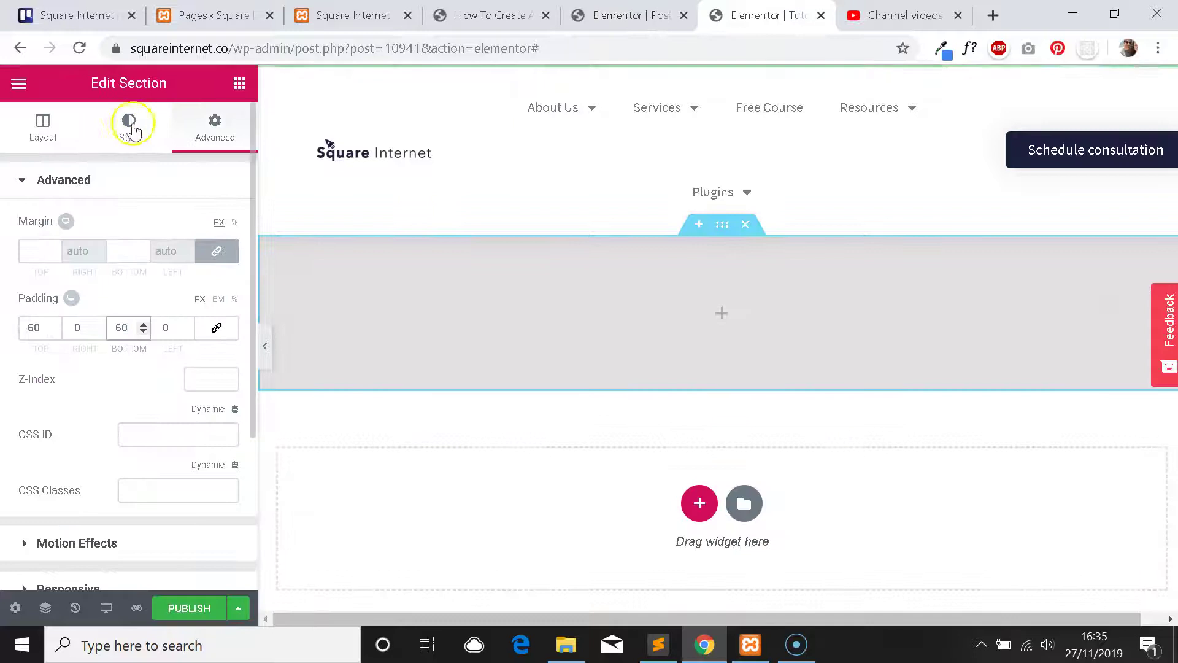
left_click(328, 301)
left_click(129, 130)
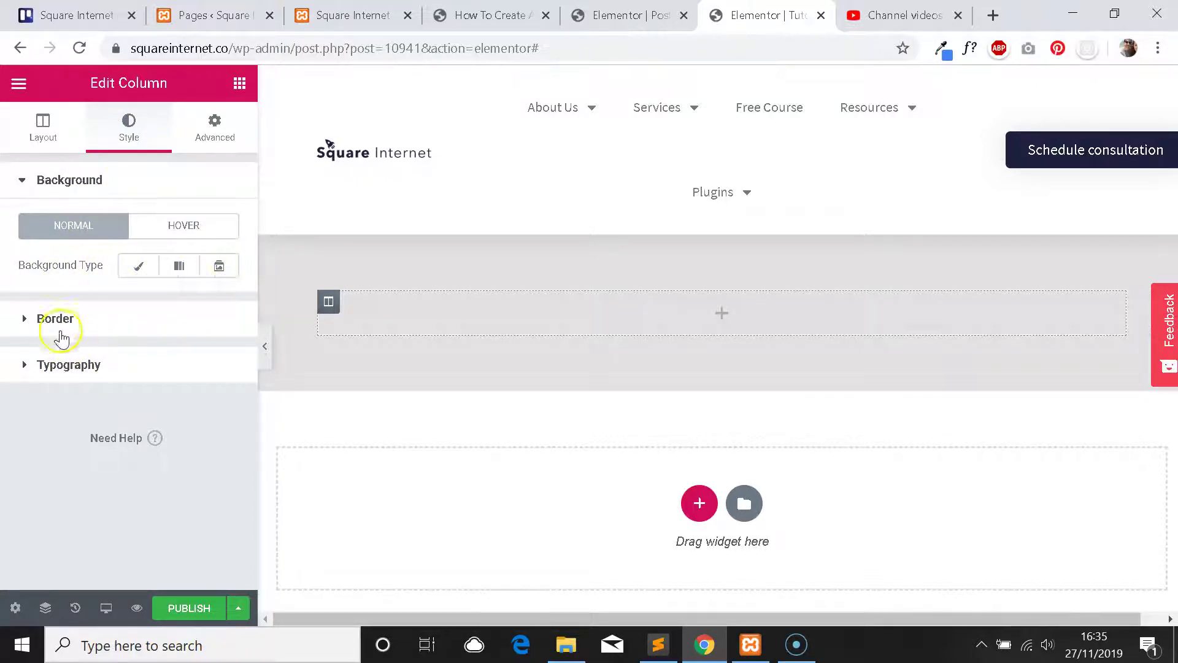
left_click(133, 266)
left_click(212, 303)
left_click(105, 303)
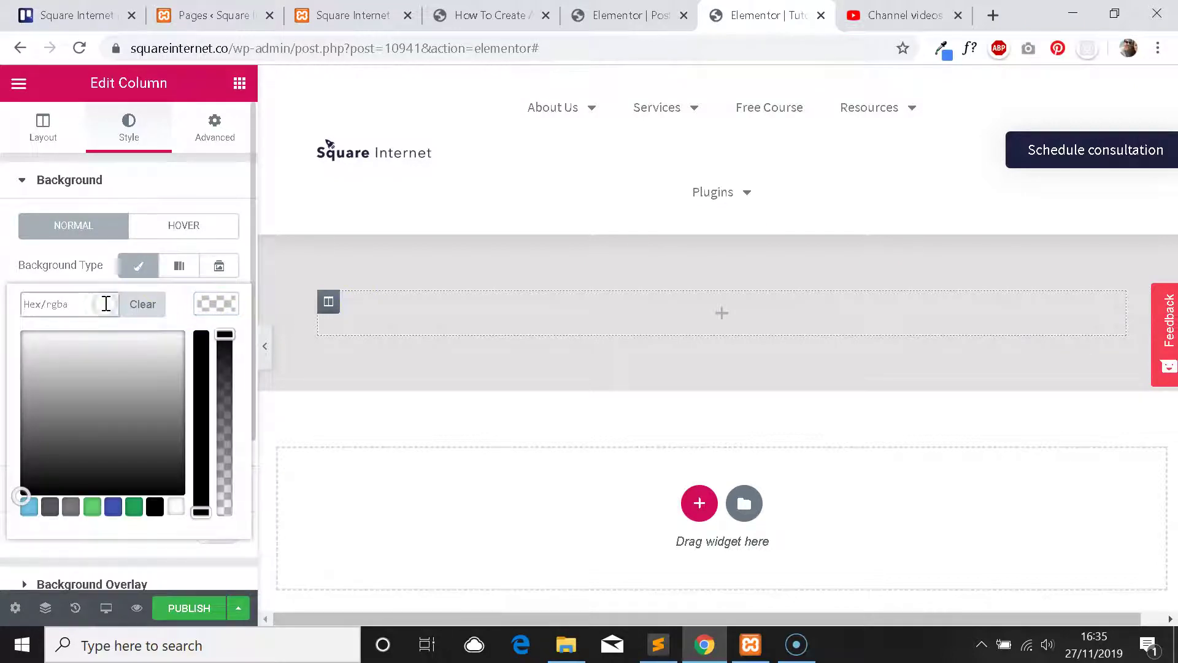
type("ffffff")
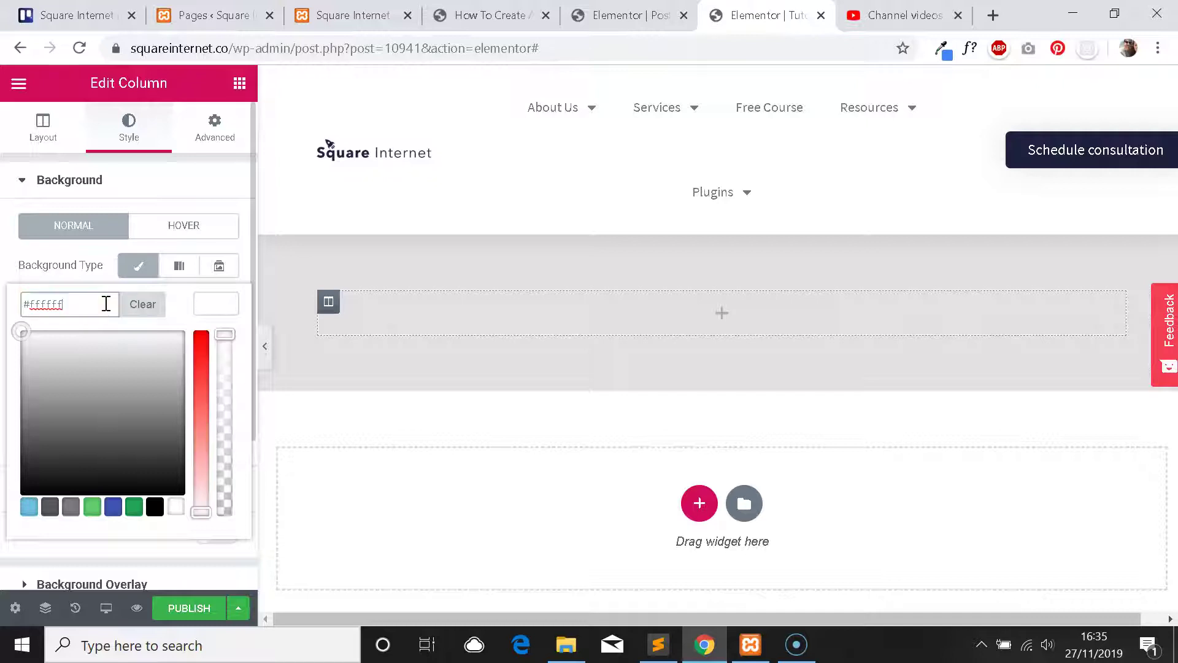
left_click(76, 262)
left_click(336, 307)
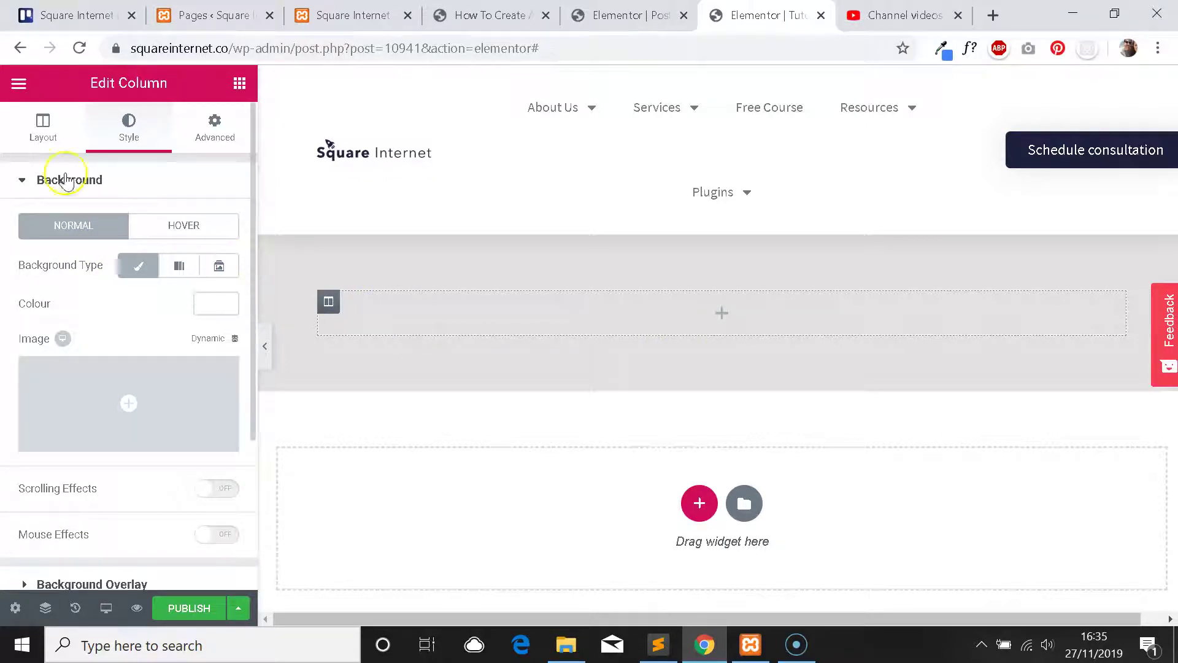
Add a Post Content widget to the Tutorial Template's inner column and look through the inserted article.
left_click(18, 83)
left_click(16, 84)
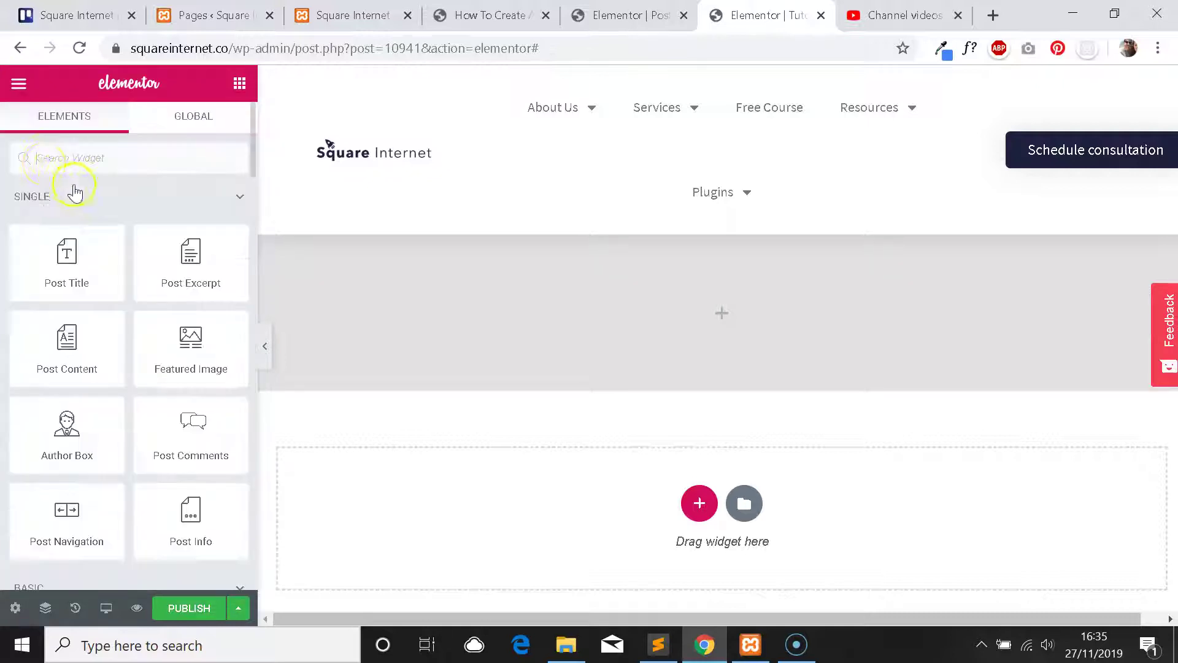
left_click_drag(67, 346, 515, 347)
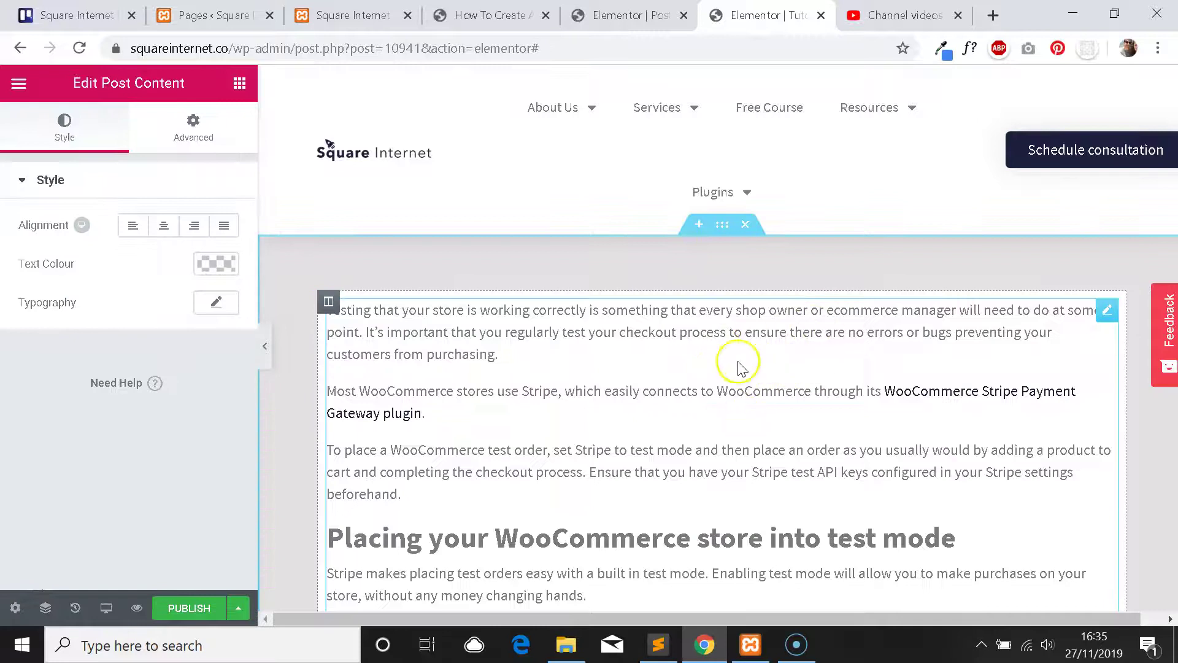
scroll(749, 335, "down", 5)
scroll(749, 330, "down", 7)
scroll(749, 331, "up", 12)
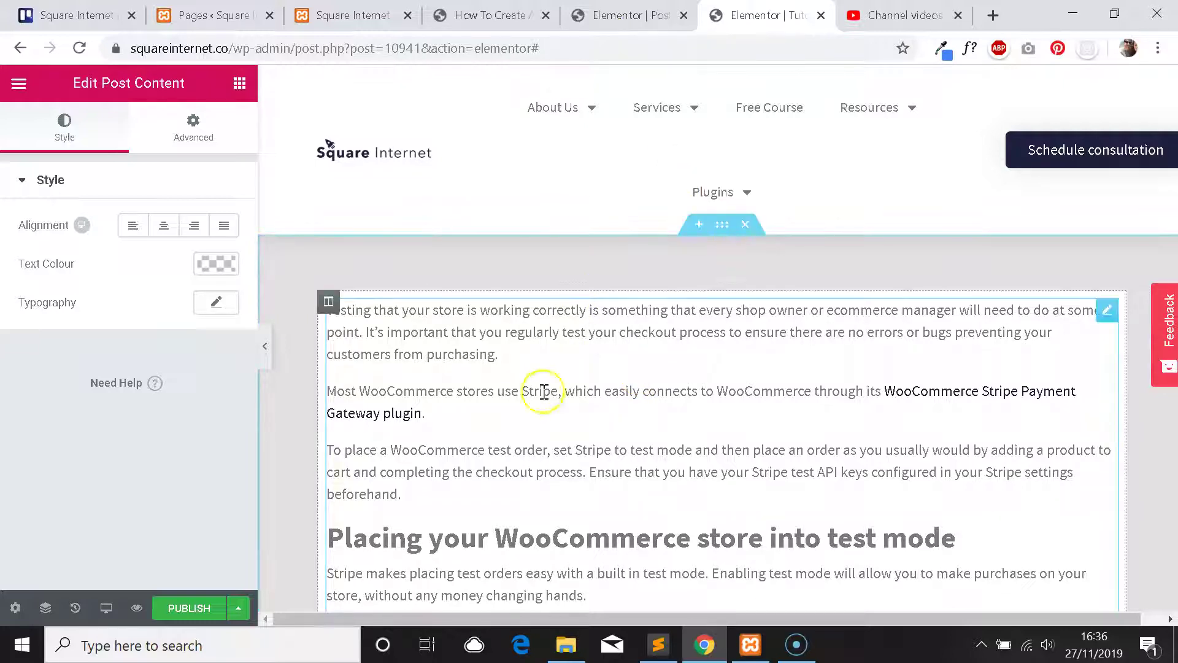
Compare the spacing around the existing template's post content with that in the Tutorial Template.
left_click(631, 15)
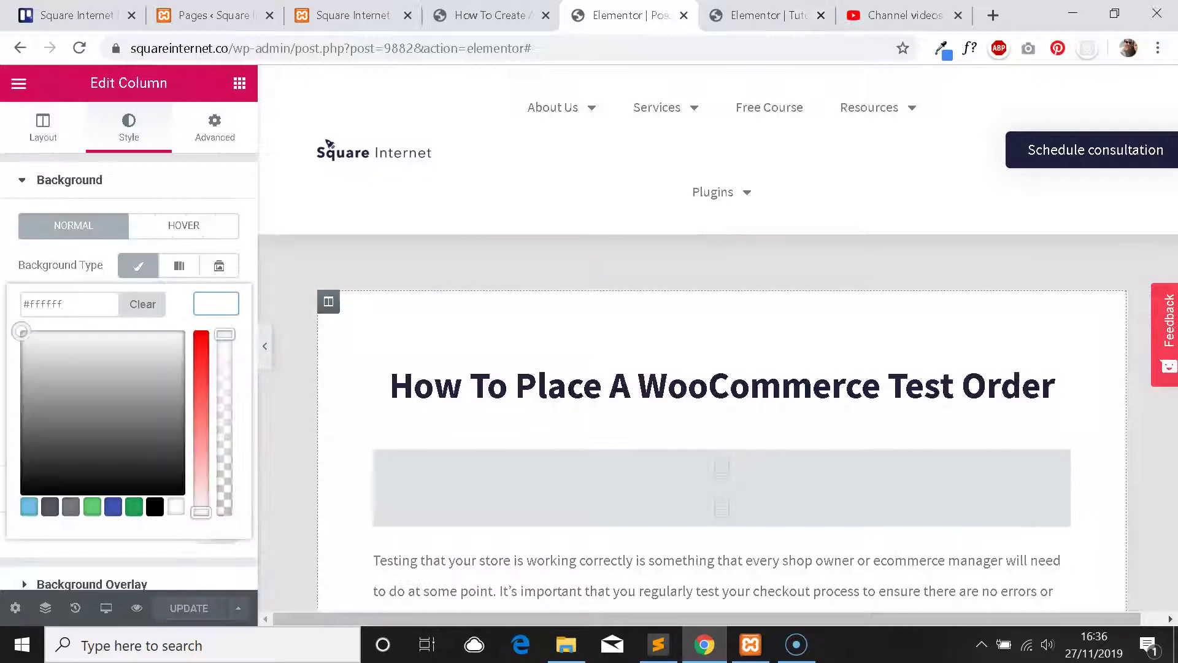
left_click(177, 184)
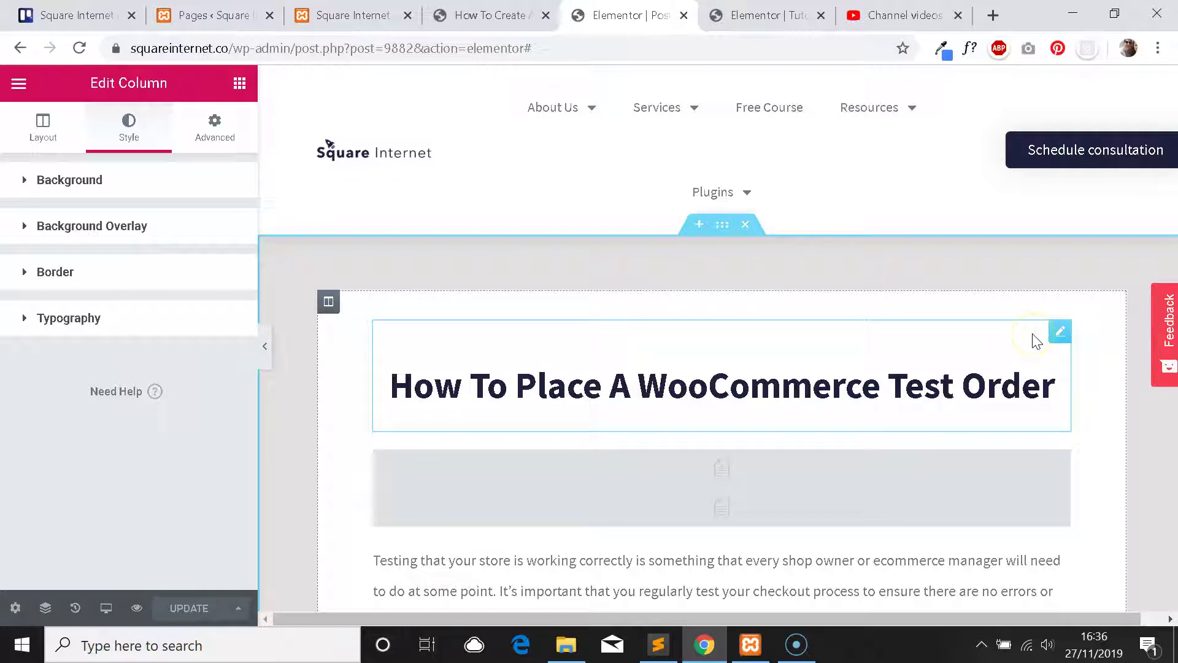
left_click(761, 15)
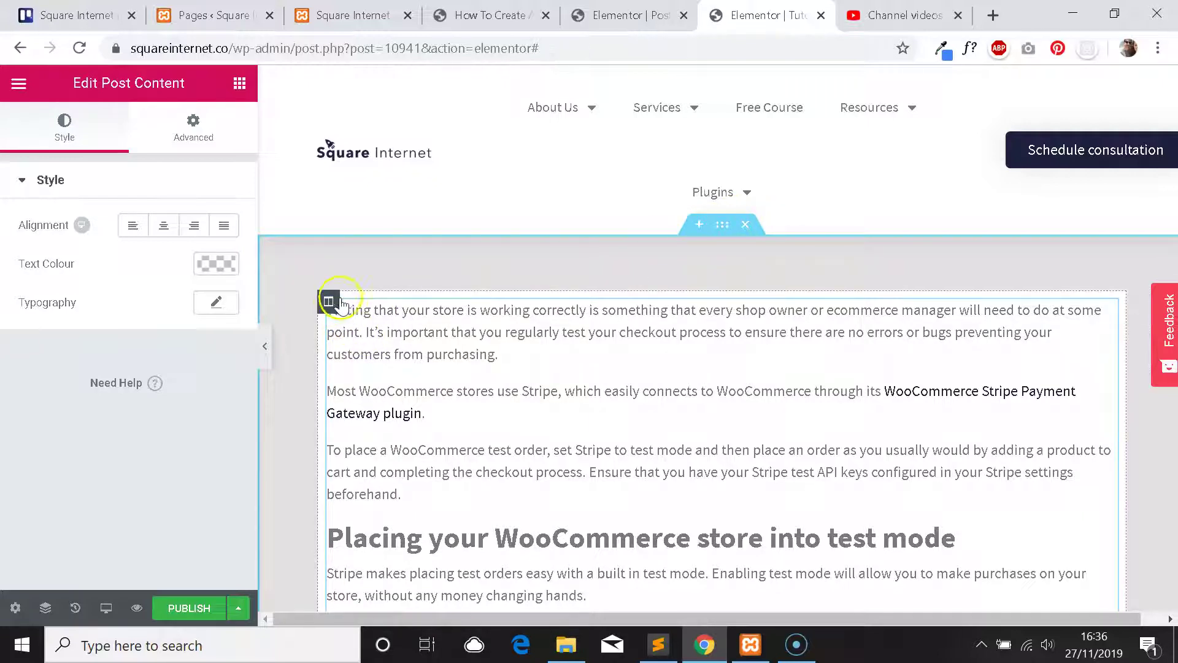
Check the existing inner column's padding, then set the new column's padding to 32 px top and bottom and 60 px right and left.
left_click(330, 302)
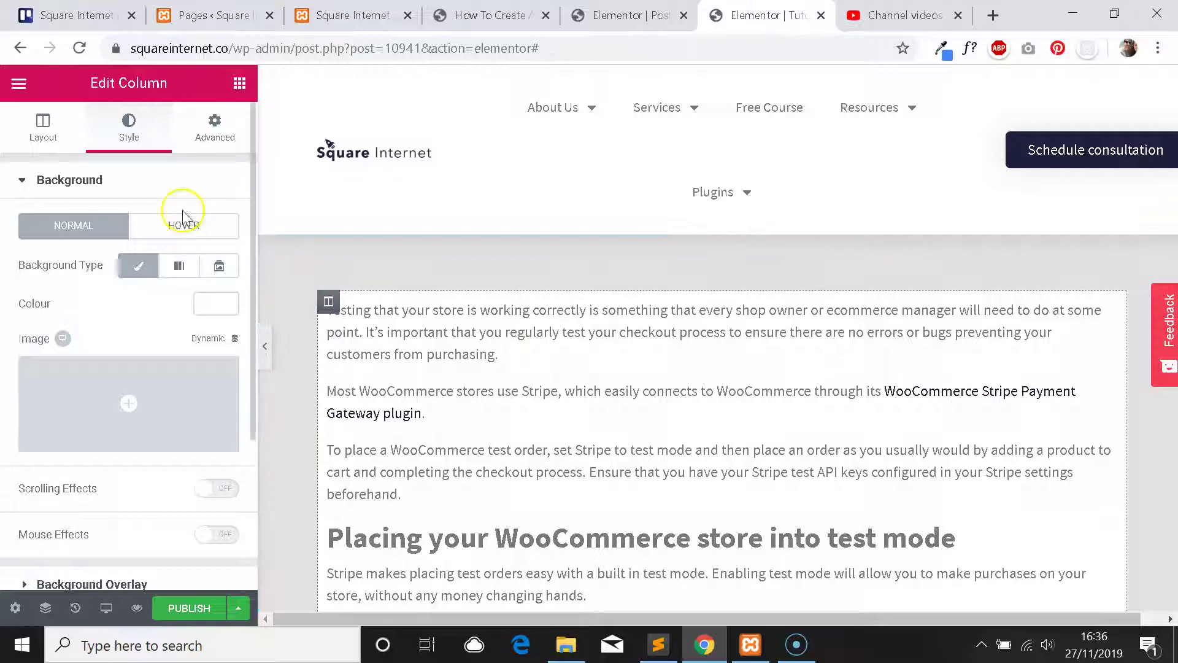
left_click(202, 134)
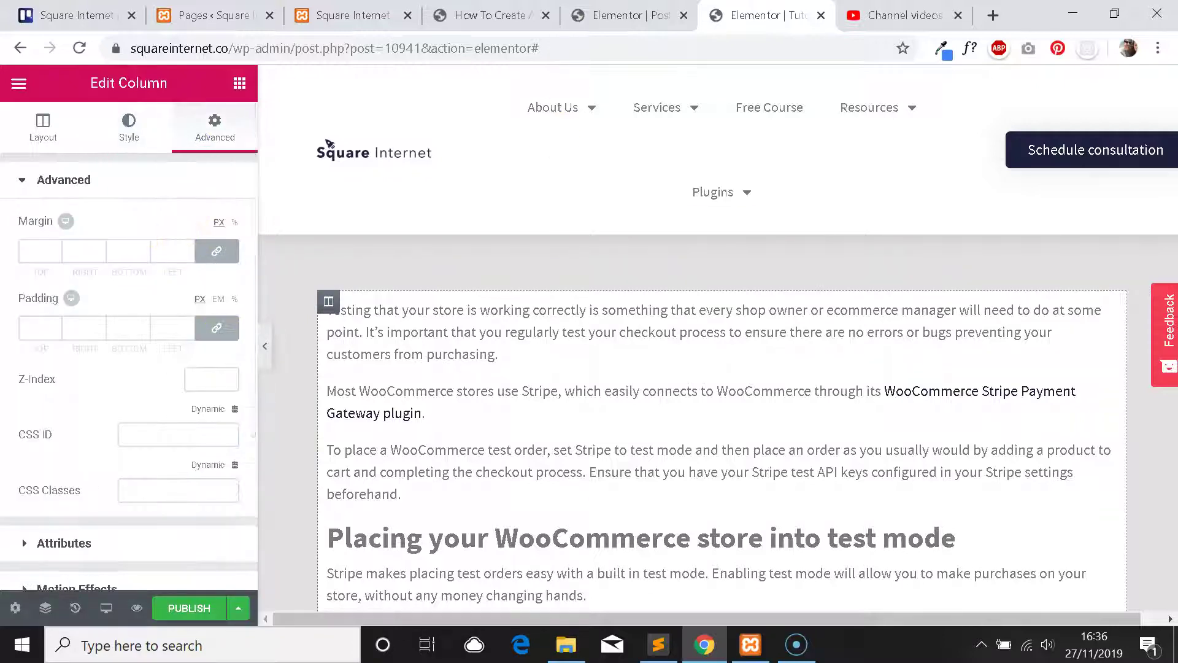
key("ctrl+shift+Tab")
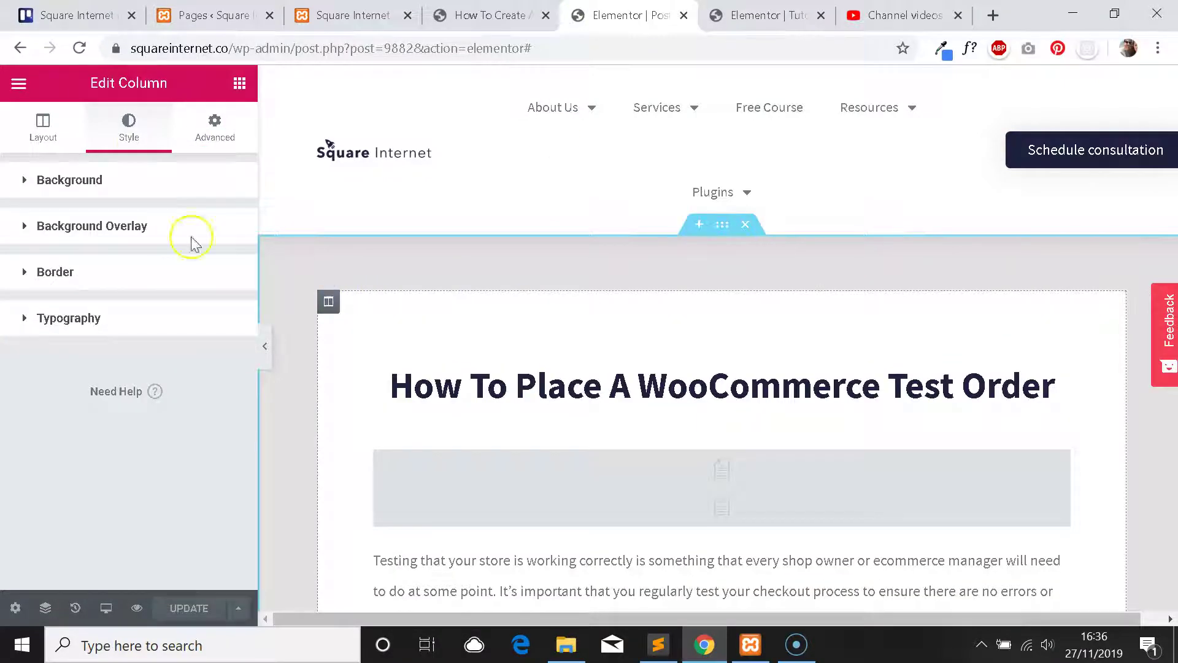
left_click(215, 130)
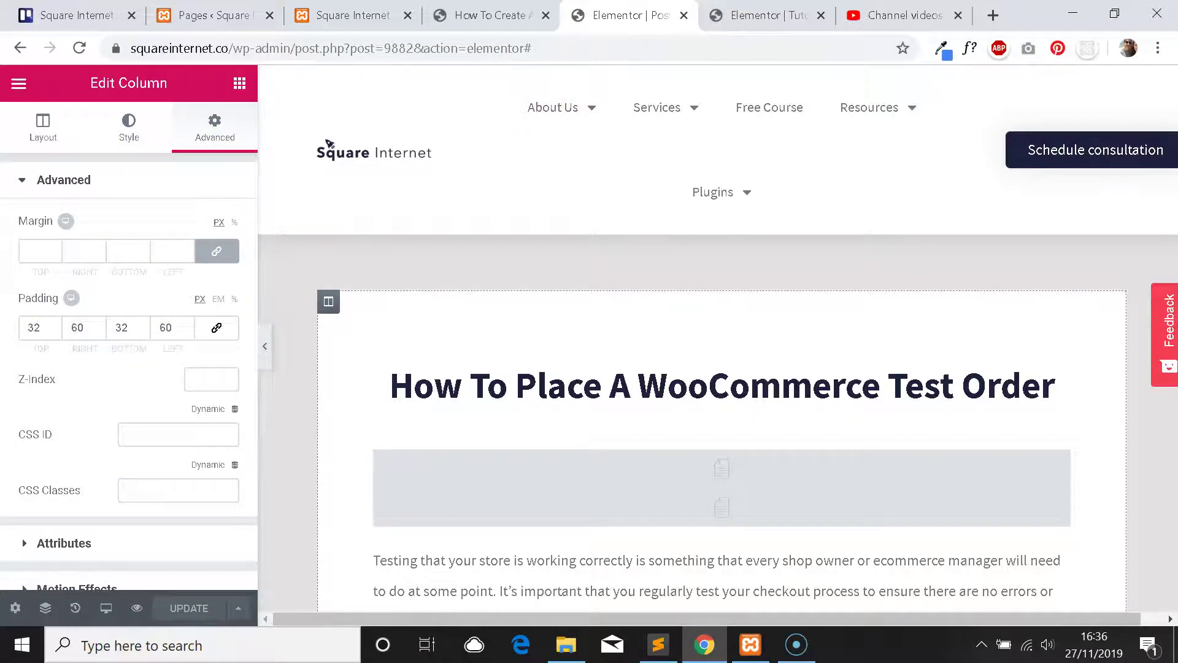
key("ctrl+Tab")
left_click(40, 335)
type("32")
key("Tab")
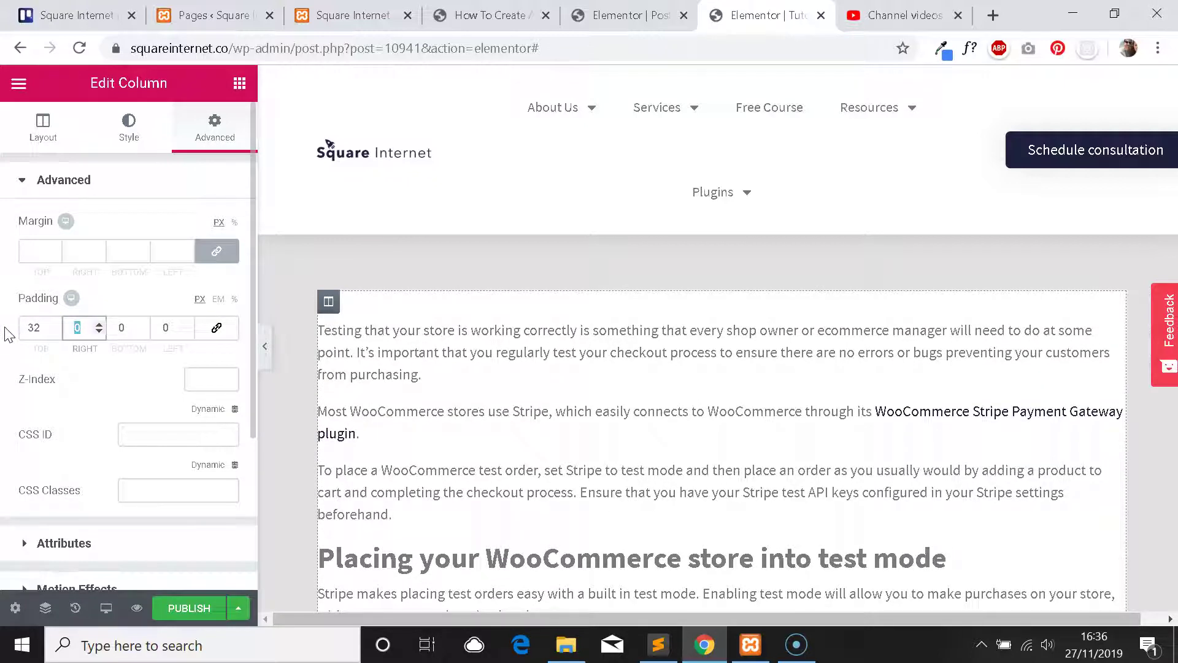
type("60")
key("Tab")
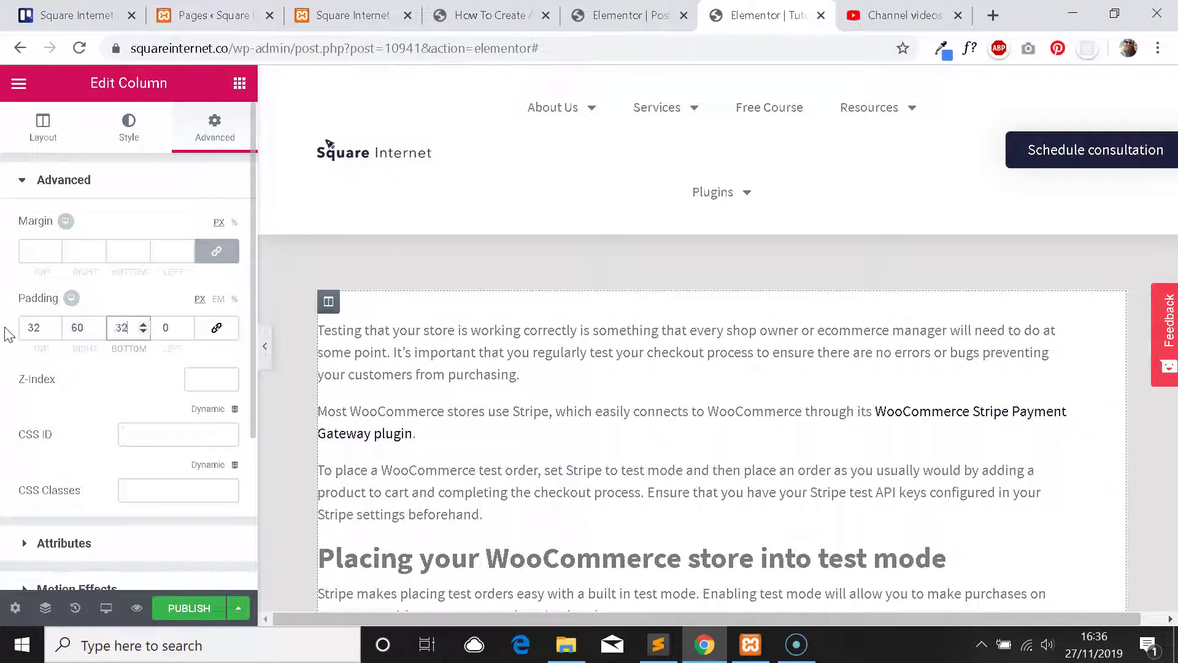
type("60")
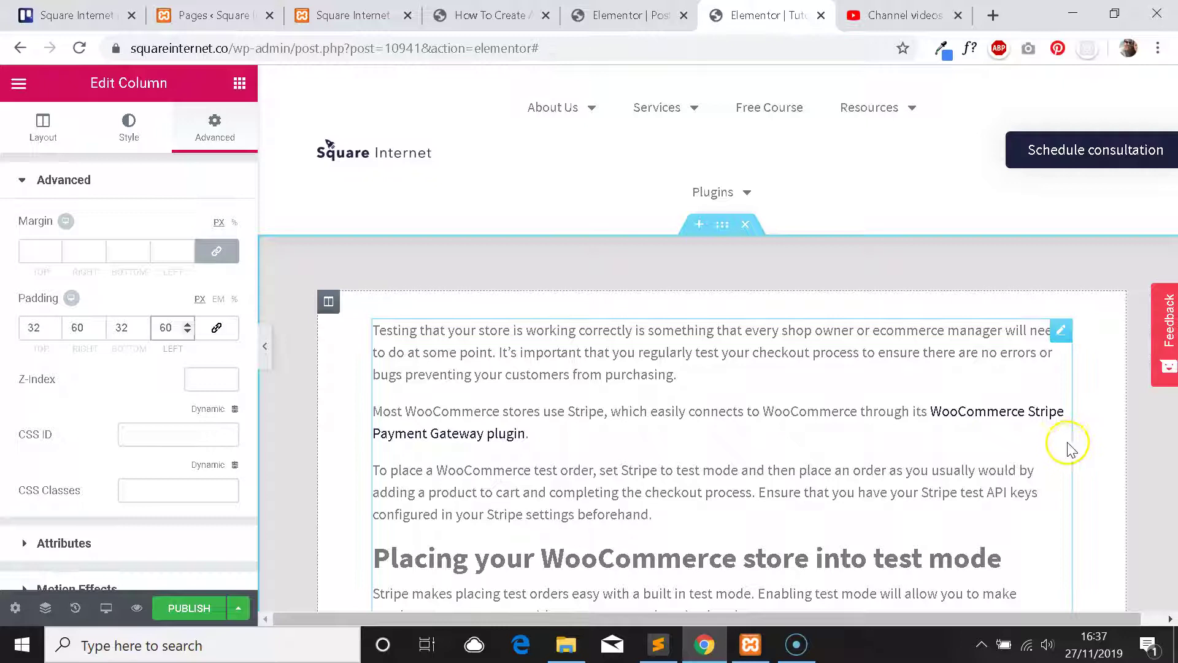
Compare the padded inner column in the Tutorial Template with the existing template's column.
left_click(685, 6)
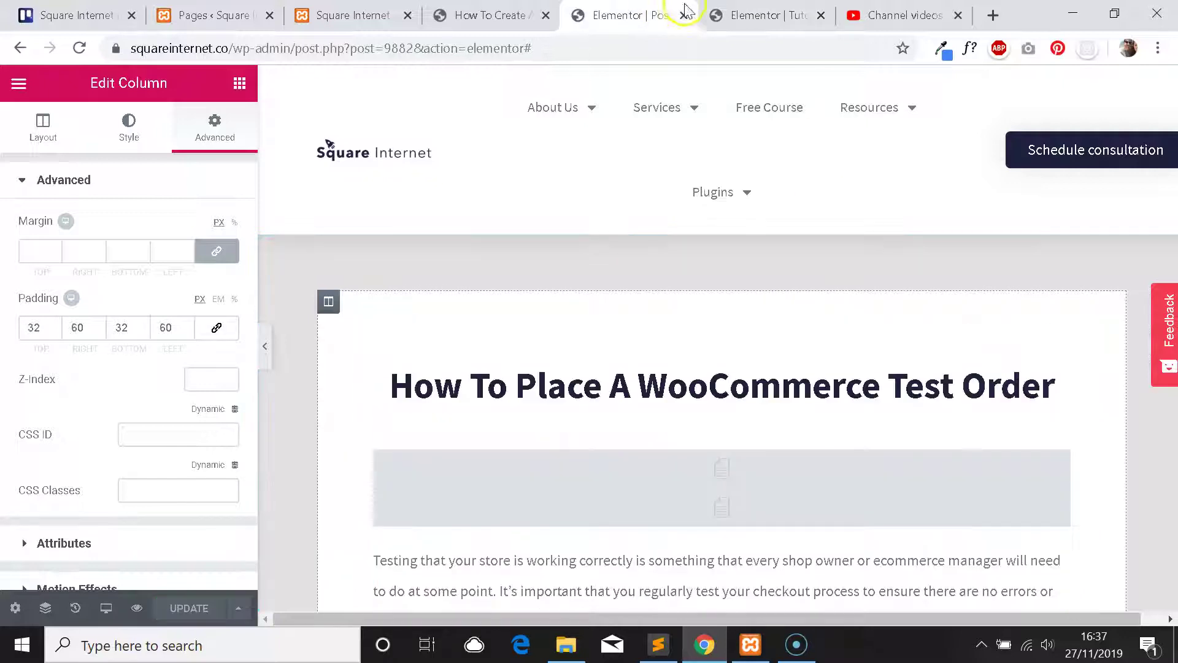
left_click(764, 13)
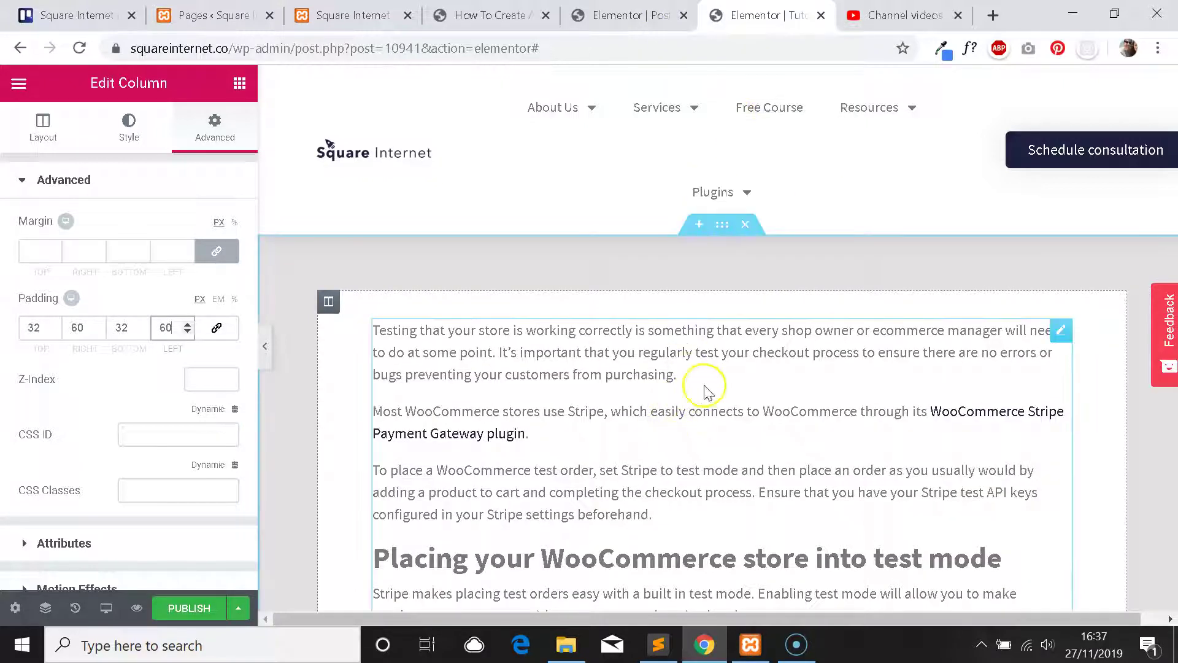
left_click(665, 13)
left_click(752, 15)
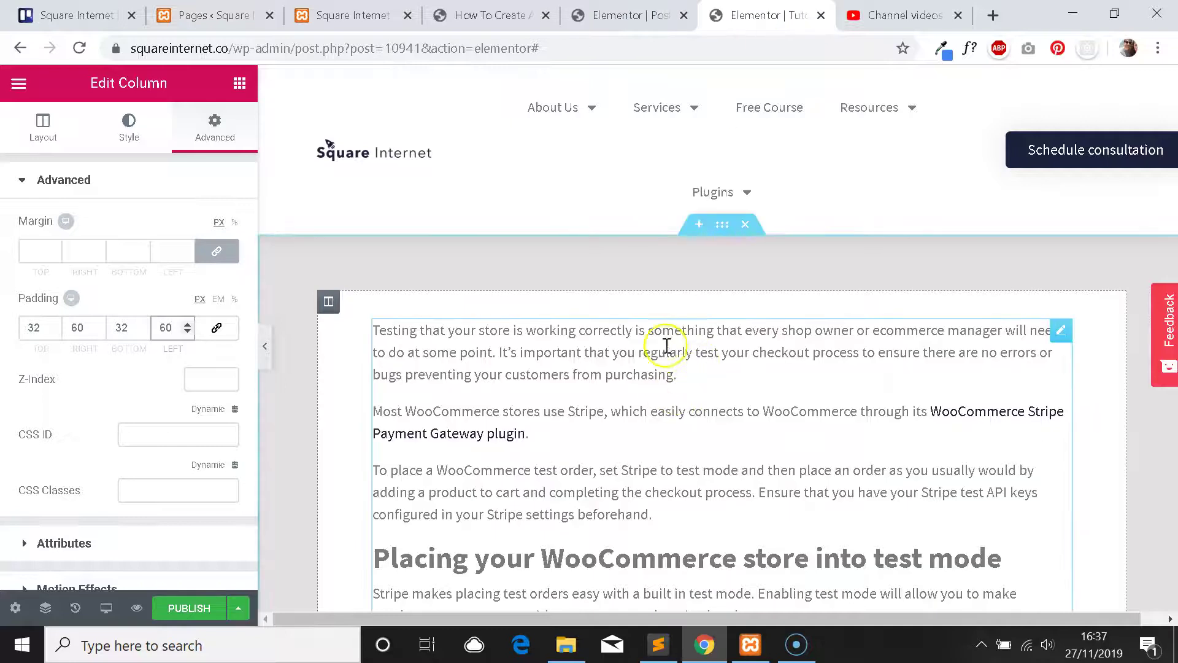
scroll(157, 402, "down", 2)
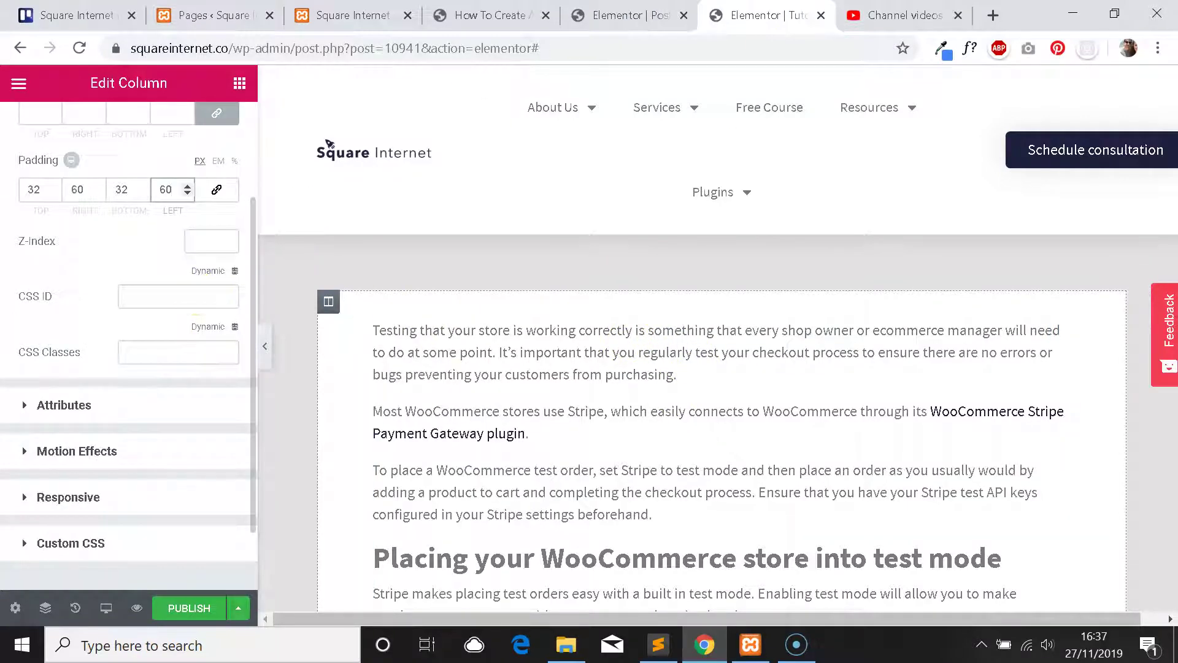
Review the existing inner column's border settings and copy its border colour value.
left_click(651, 15)
left_click(130, 138)
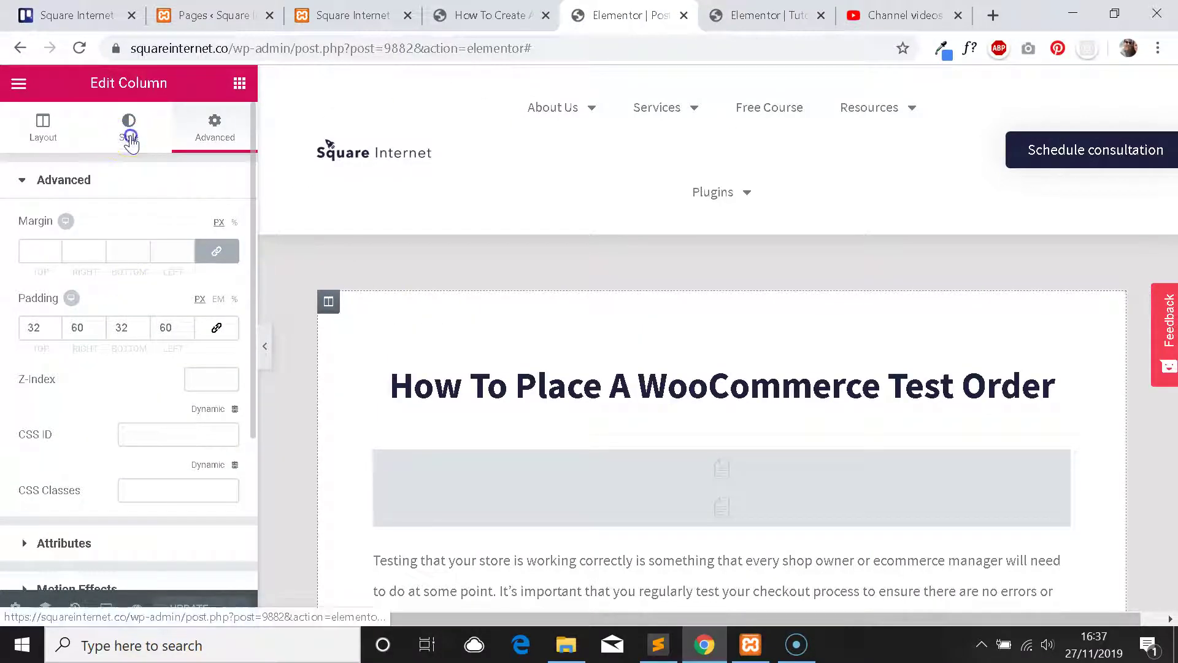
scroll(98, 437, "down", 4)
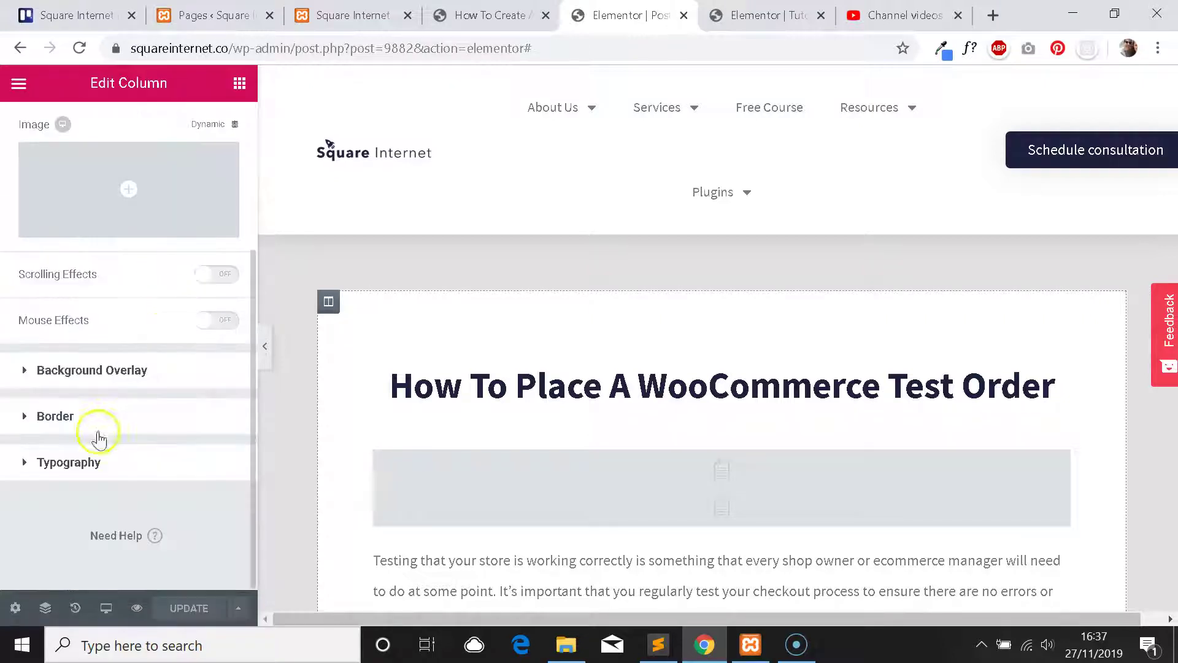
left_click(98, 415)
scroll(119, 293, "down", 4)
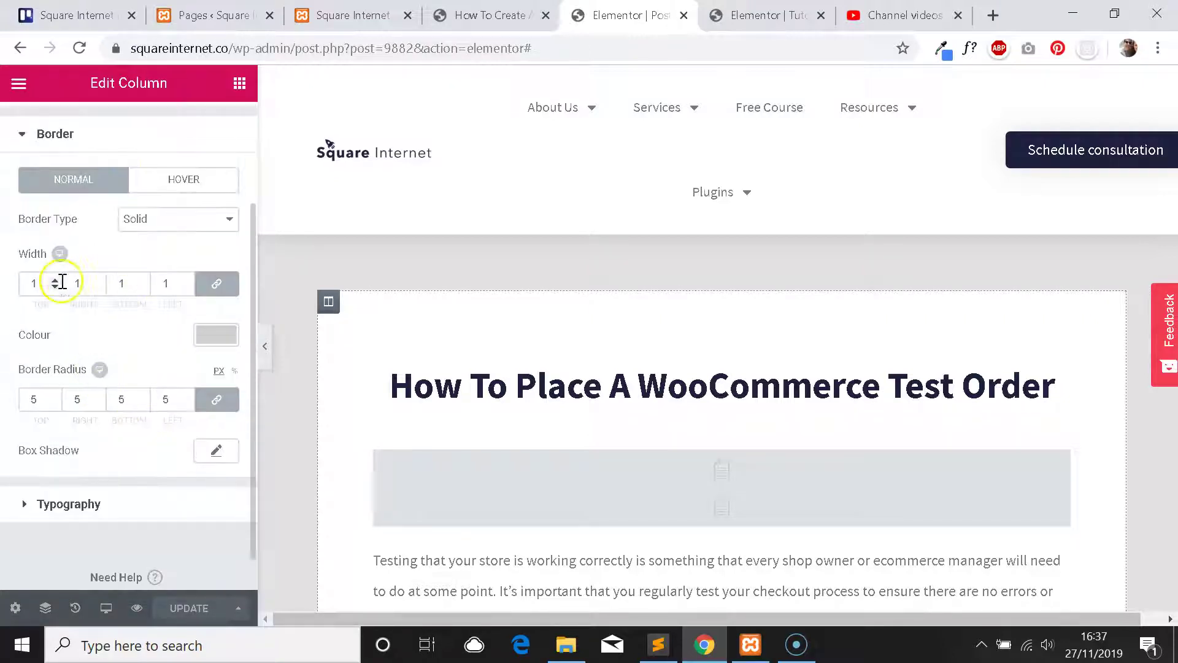
left_click(215, 334)
triple_click(81, 337)
key("ctrl+c")
left_click(105, 241)
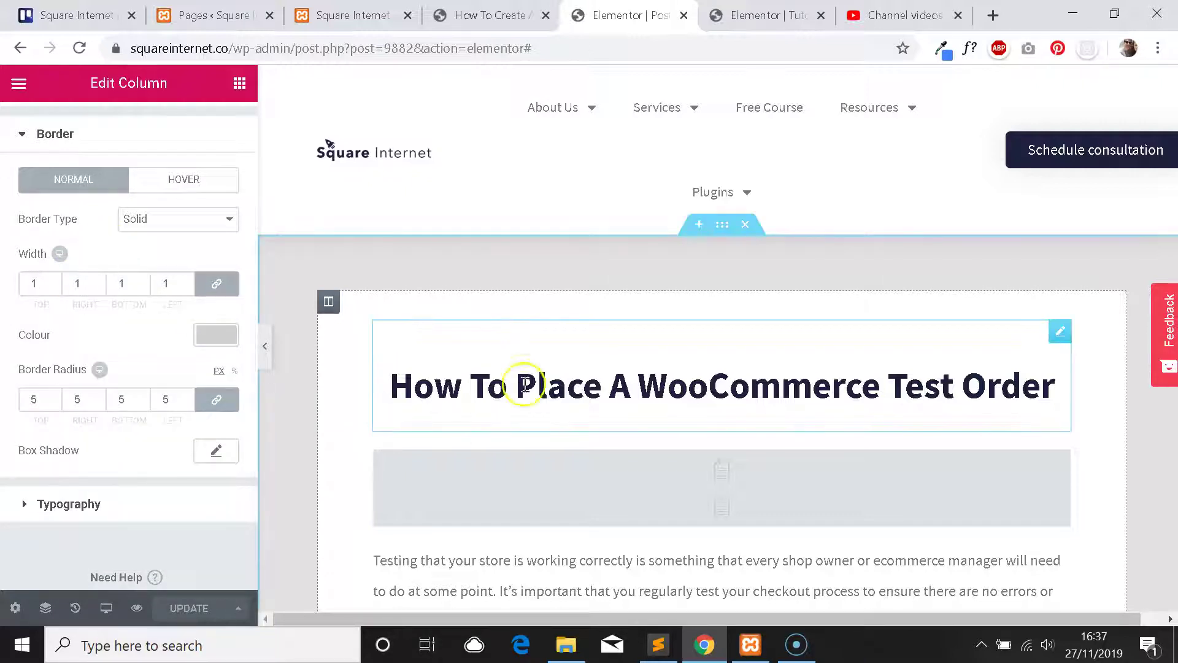
Give the inner column in the Tutorial Template a solid border with a width of 1 on all sides.
left_click(727, 15)
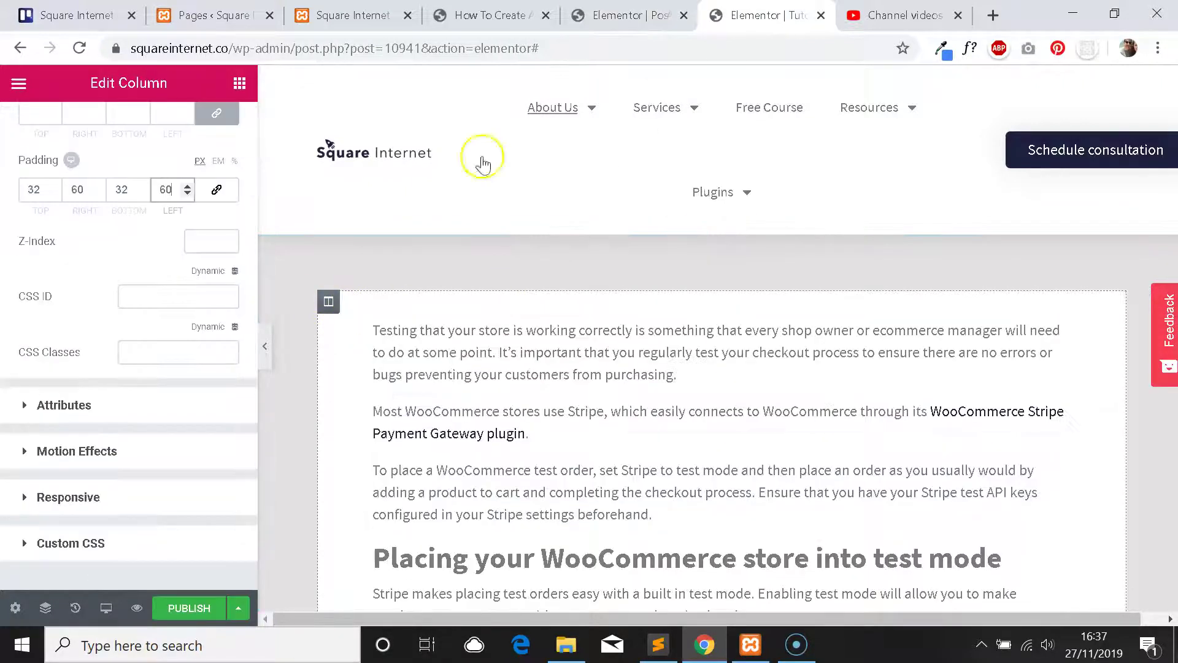
scroll(154, 267, "up", 2)
scroll(154, 285, "down", 4)
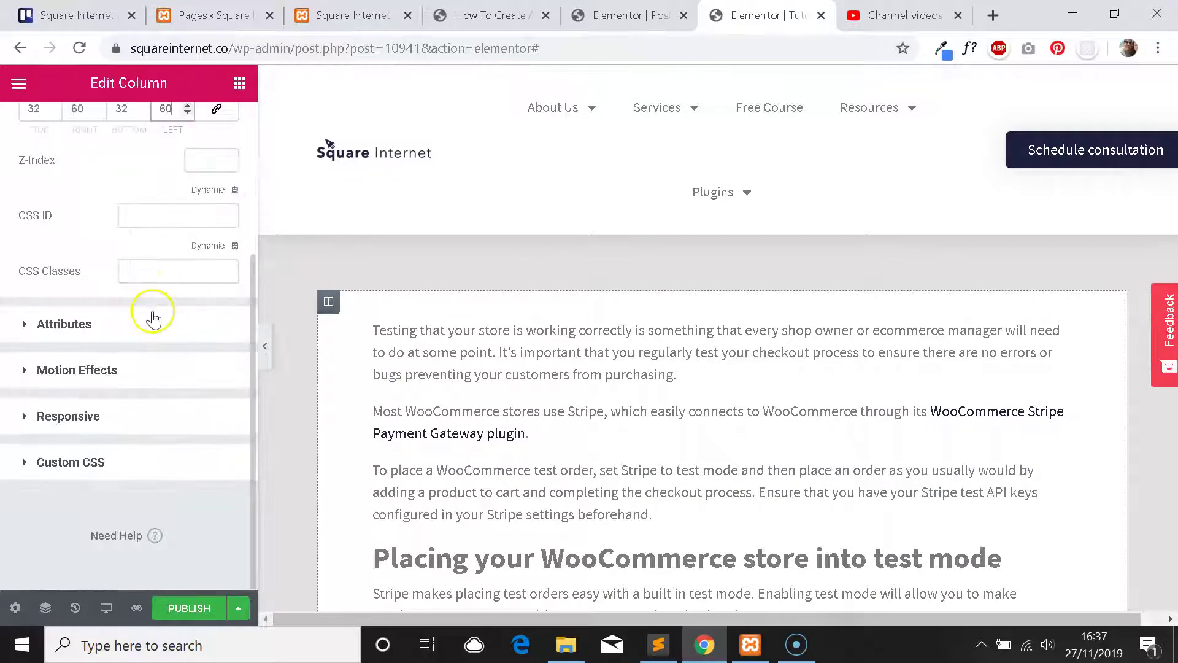
scroll(157, 307, "up", 4)
left_click(129, 125)
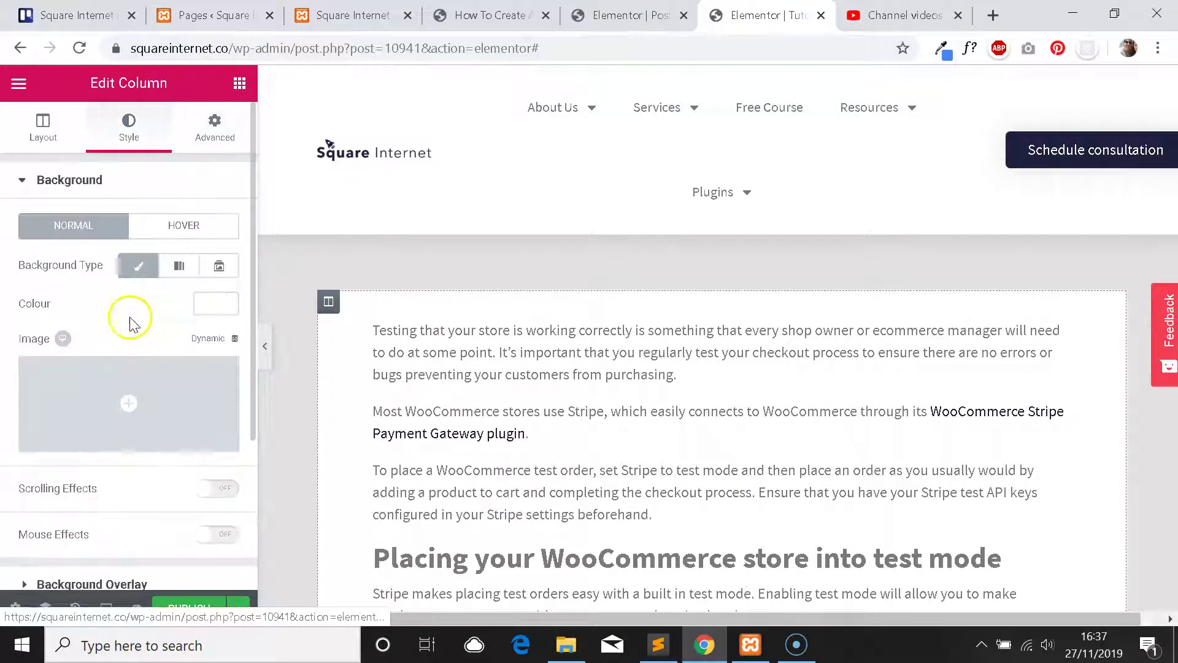
scroll(127, 316, "down", 3)
left_click(86, 417)
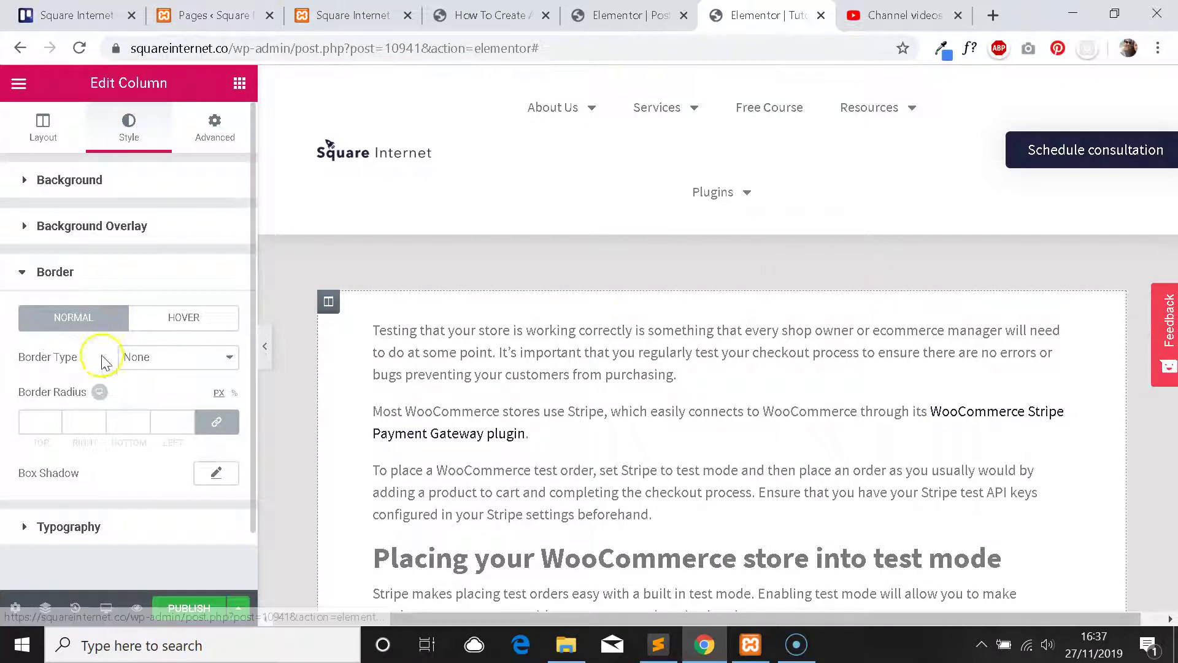
scroll(105, 362, "down", 1)
left_click(181, 294)
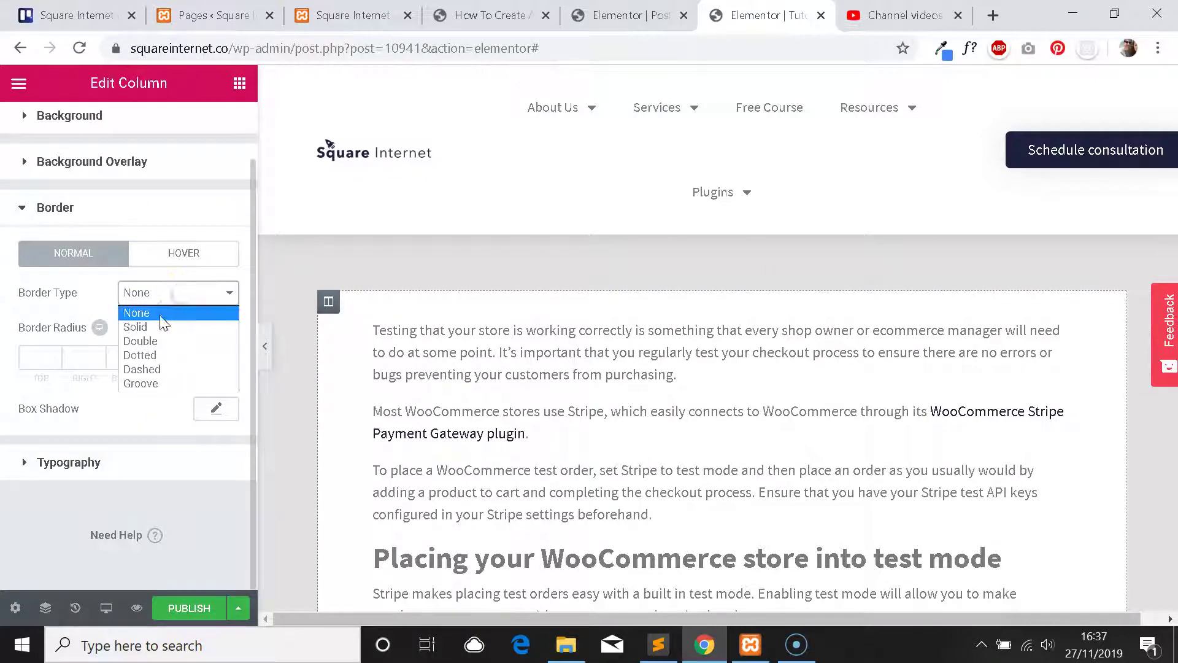
left_click(169, 328)
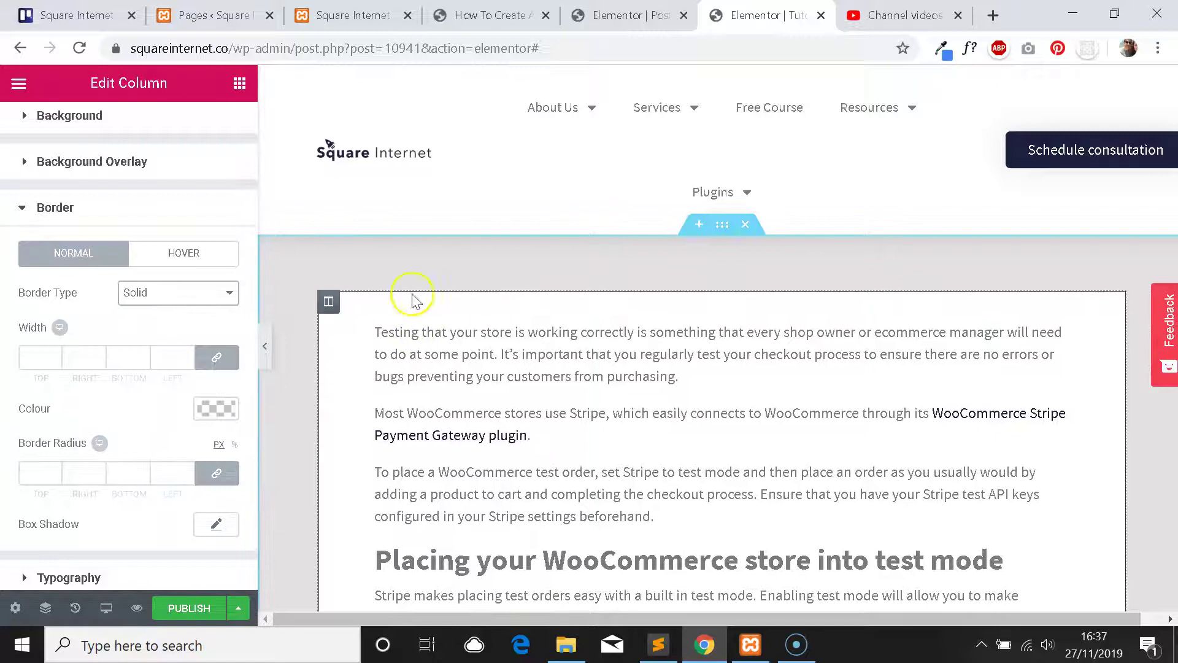
left_click(35, 351)
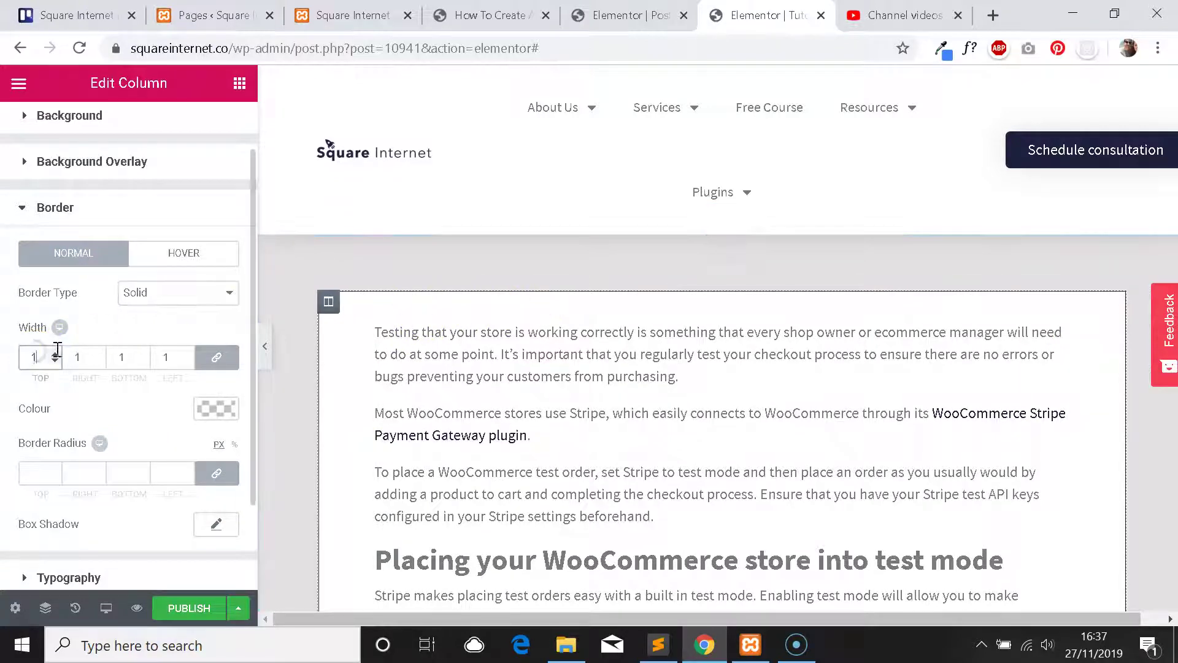
left_click(123, 327)
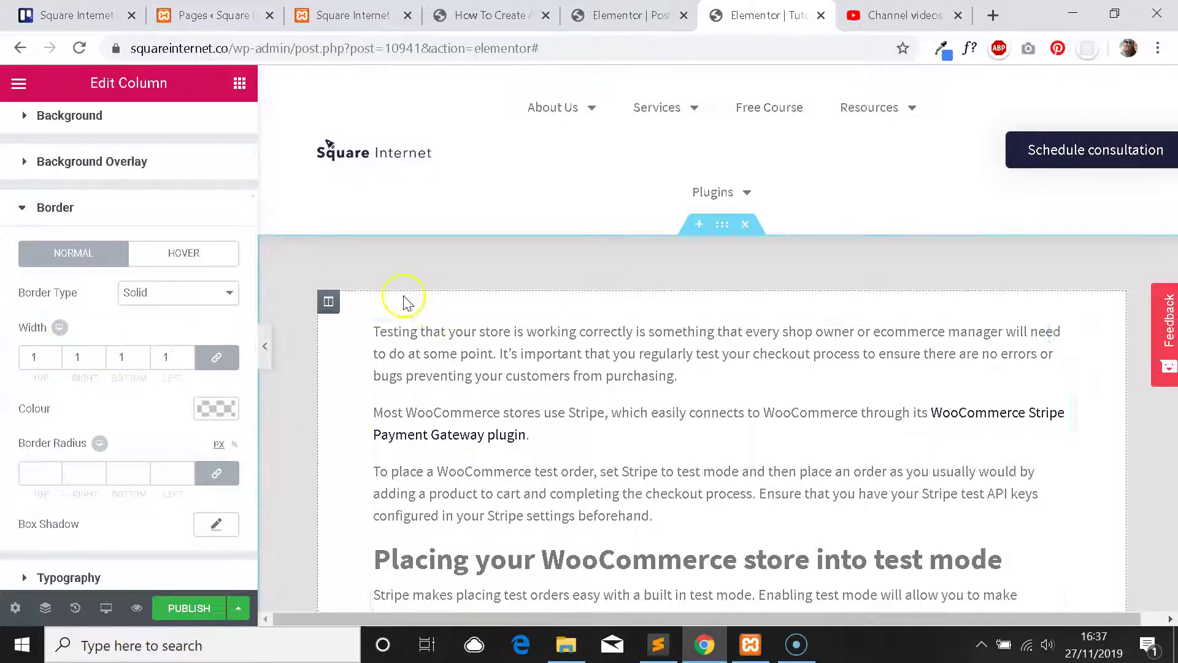
Set the inner column's border radius to 5 px on all corners and paste #cfcfcf as its border colour.
scroll(92, 380, "down", 2)
left_click(38, 359)
type("5")
left_click(216, 293)
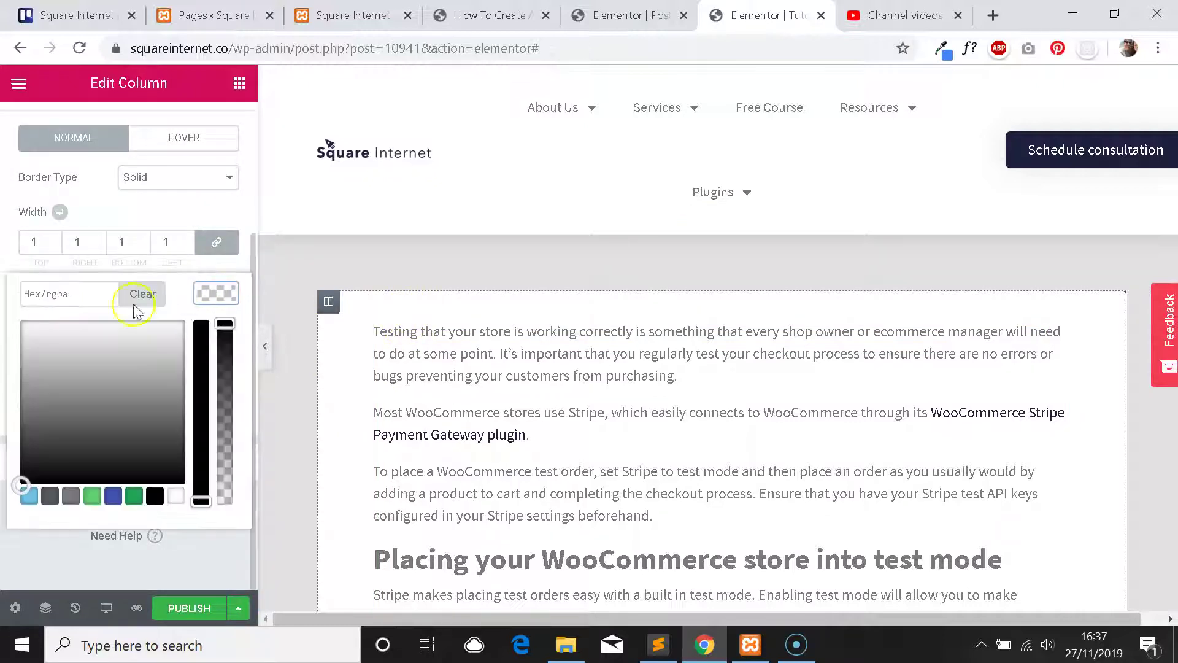
key("ctrl+v")
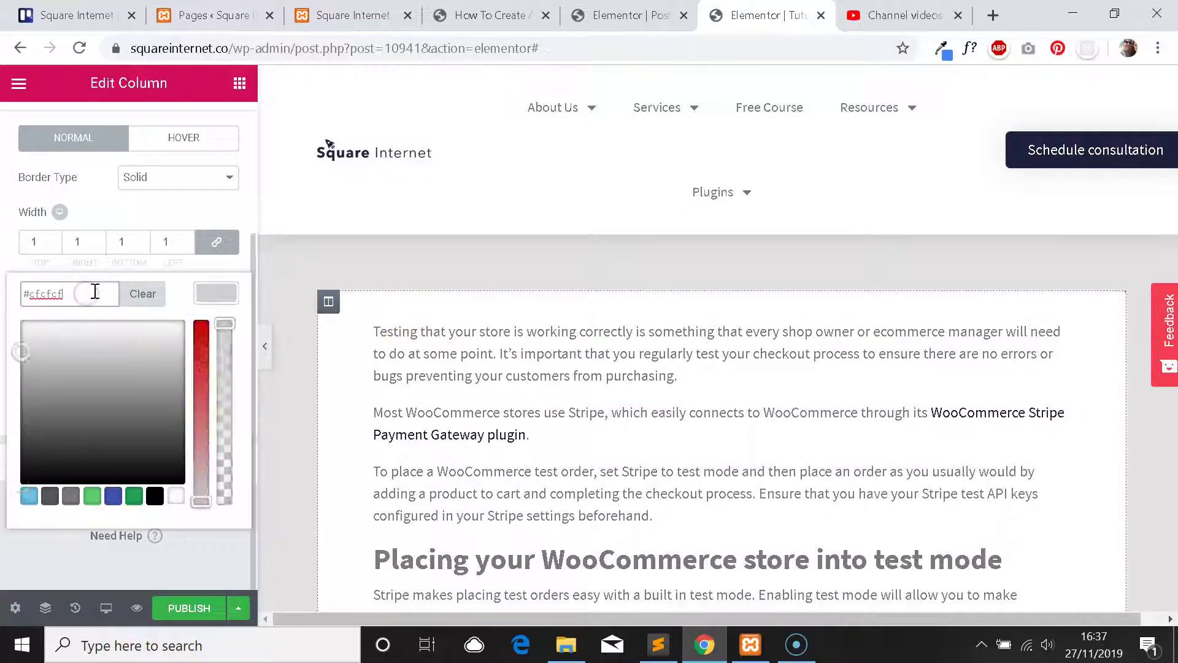
left_click(116, 218)
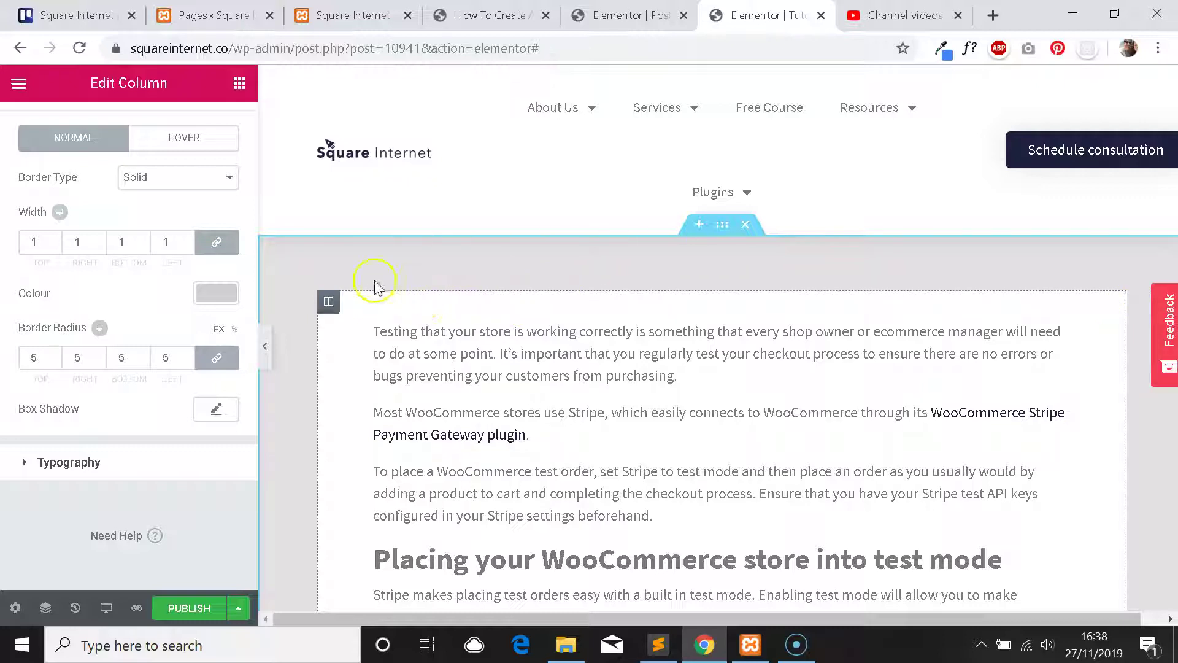
Copy the inner column's border colour value and try #ffffff as the border colour instead.
left_click(216, 294)
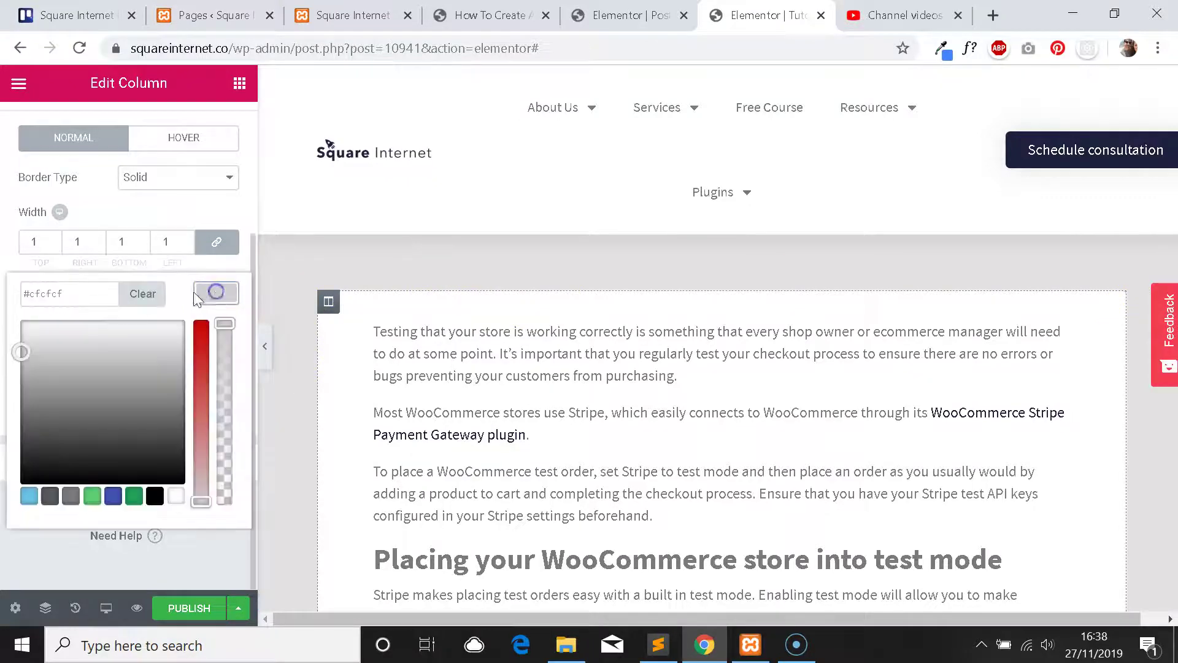
key("Return")
left_click(230, 295)
triple_click(95, 297)
key("ctrl+c")
type("#ffffff")
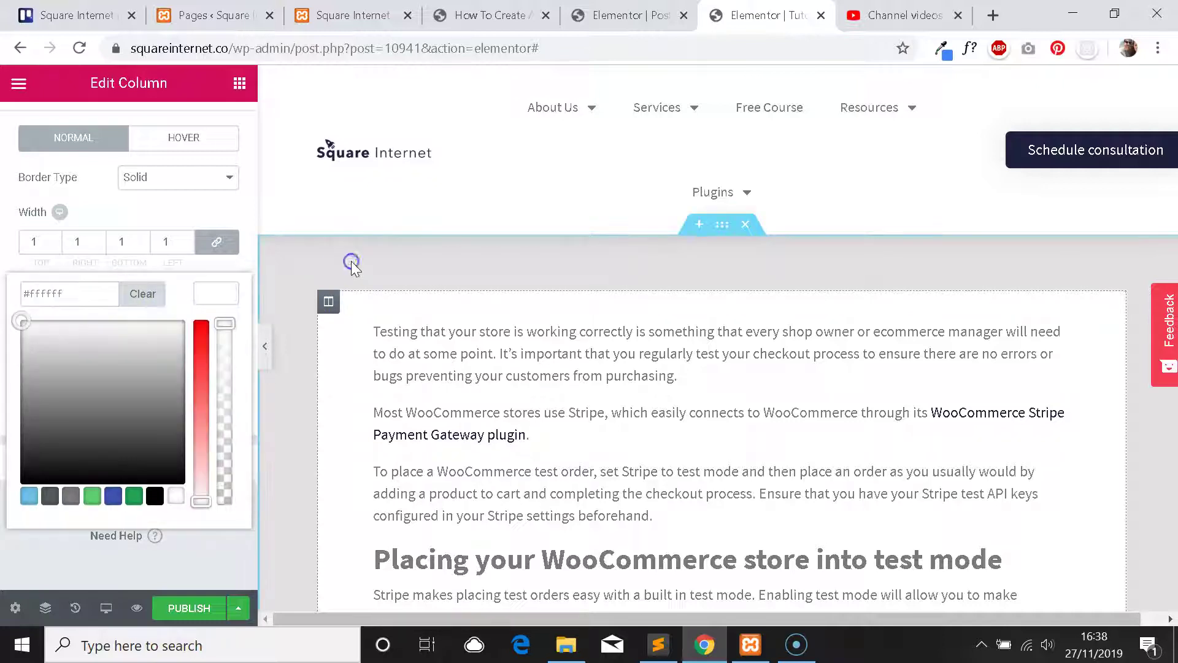
Preview the Tutorial Template on the post and check the existing template's column border settings against it.
left_click(238, 608)
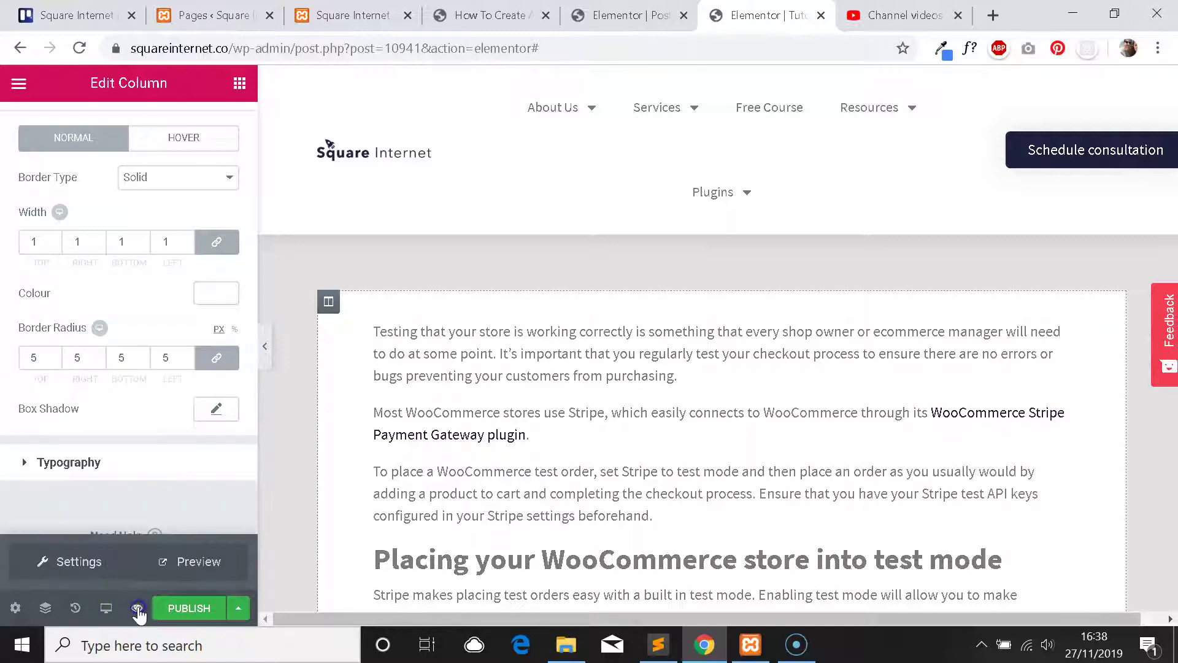
left_click(169, 562)
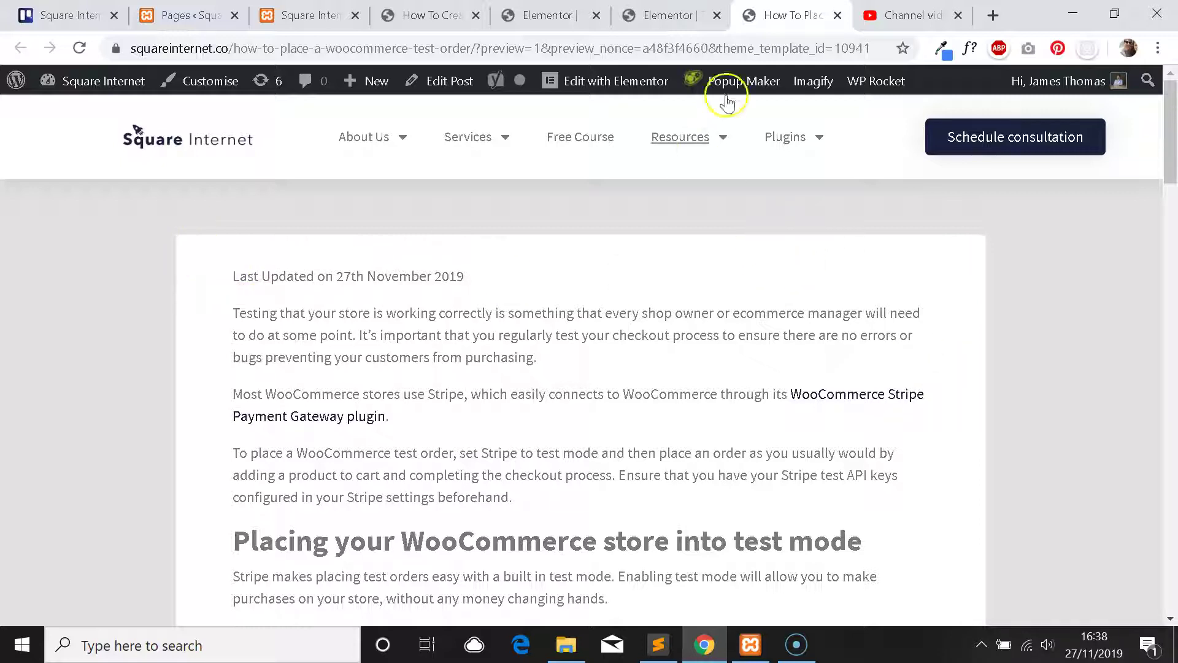
key("ctrl+shift+Tab")
key("ctrl+shift+Tab")
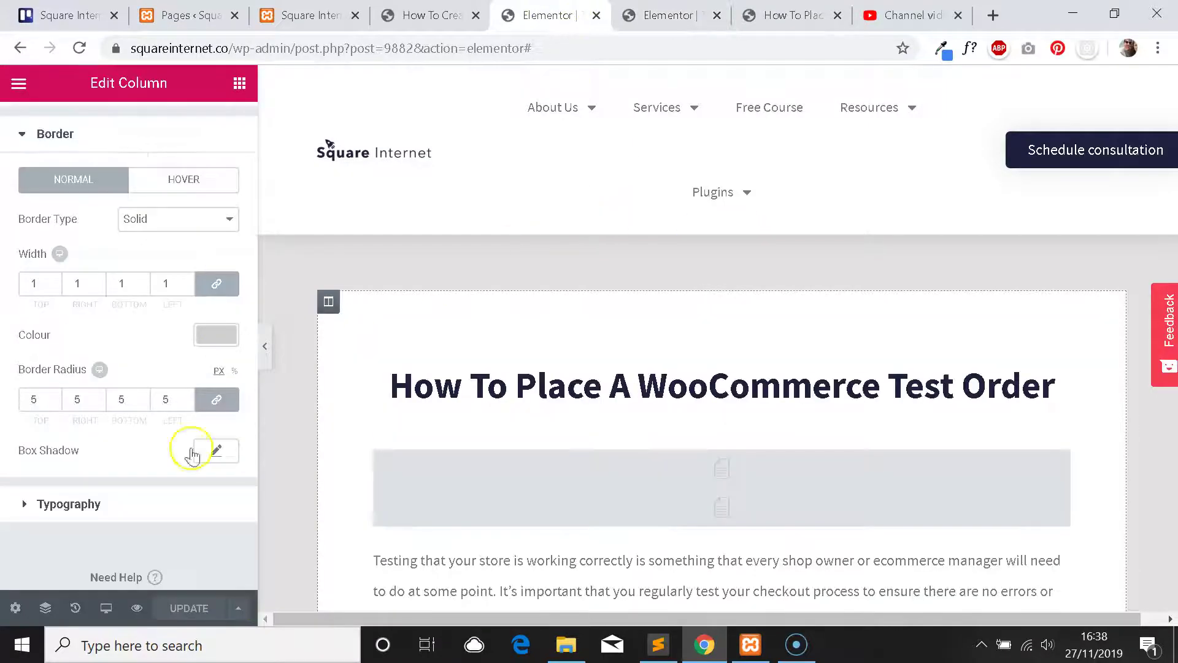
key("ctrl+Tab")
key("ctrl+Tab")
Open the site's blog page in a new tab and compare its content box border with the template preview.
mouse_move(700, 144)
right_click(678, 197)
left_click(712, 203)
key("ctrl+Tab")
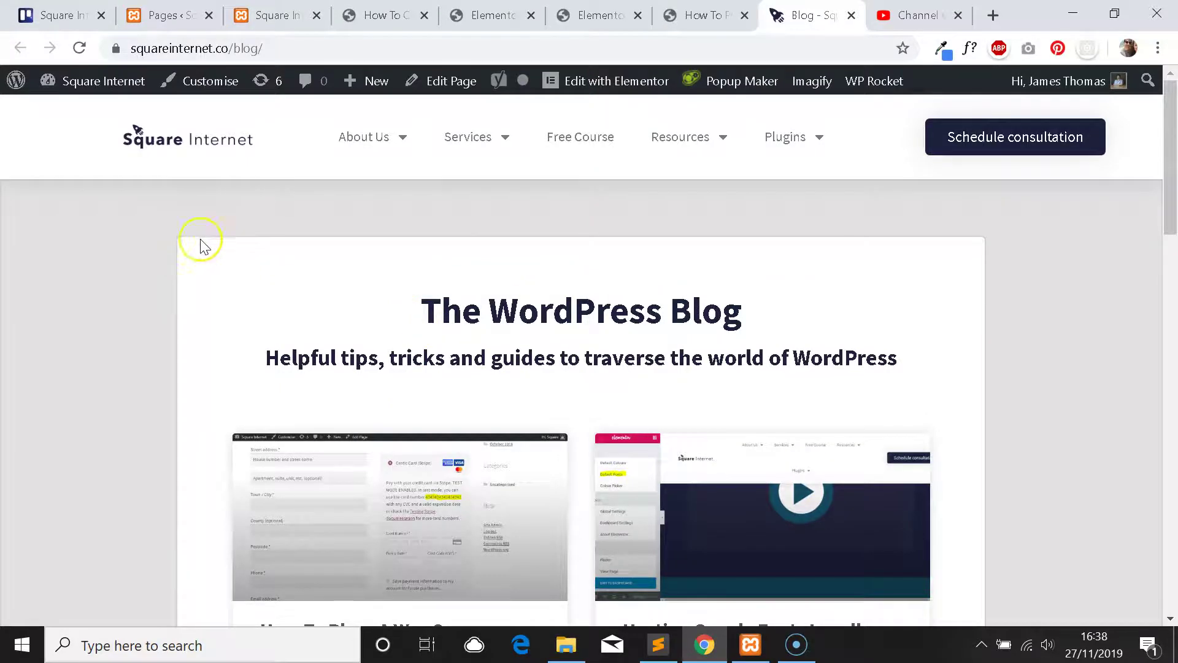
left_click(706, 15)
left_click(608, 13)
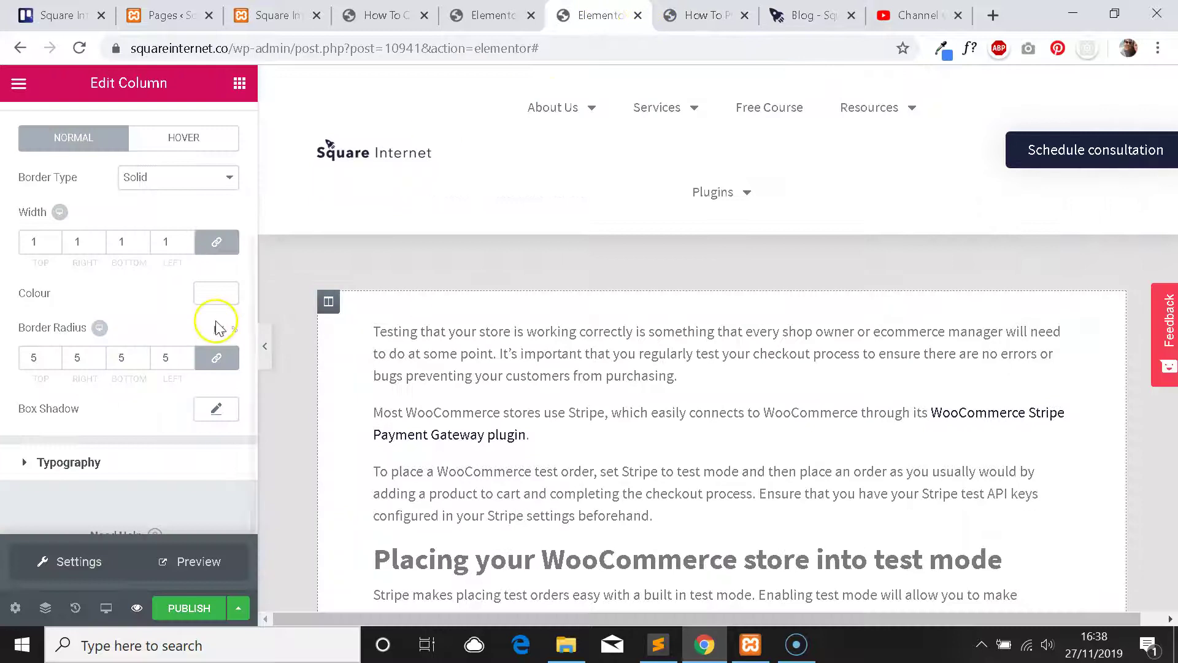
Set the inner column's border colour to #cfcfcf and preview the Tutorial Template in a new tab.
left_click(216, 295)
triple_click(96, 300)
key("ctrl+v")
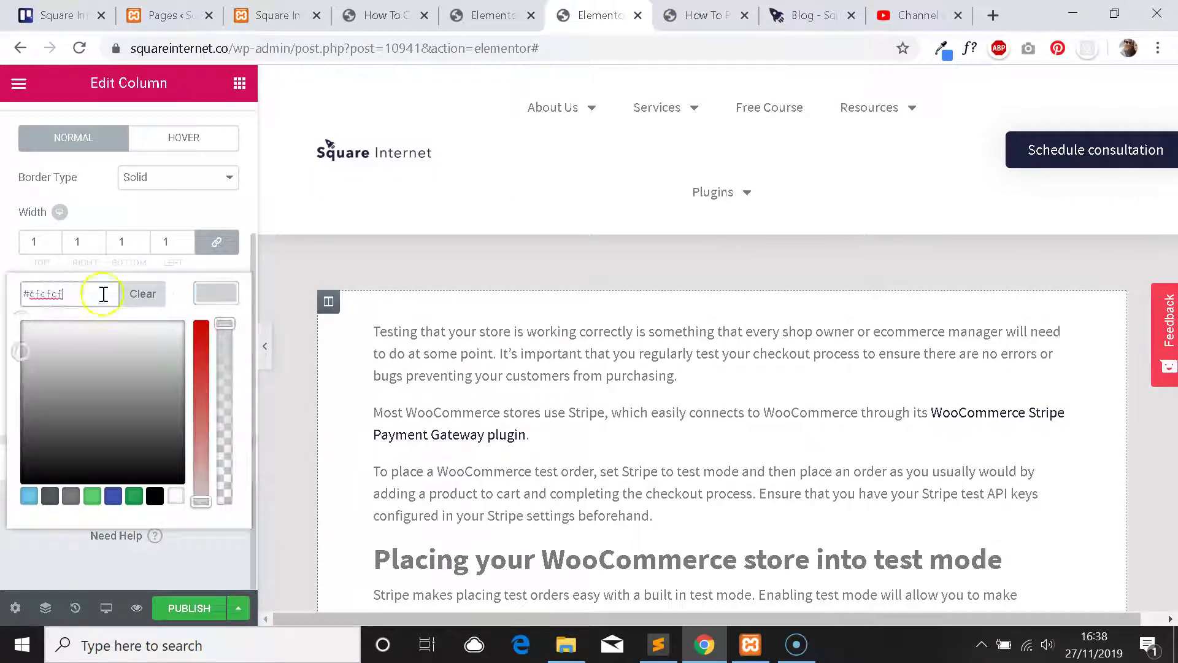
left_click(102, 203)
left_click(238, 607)
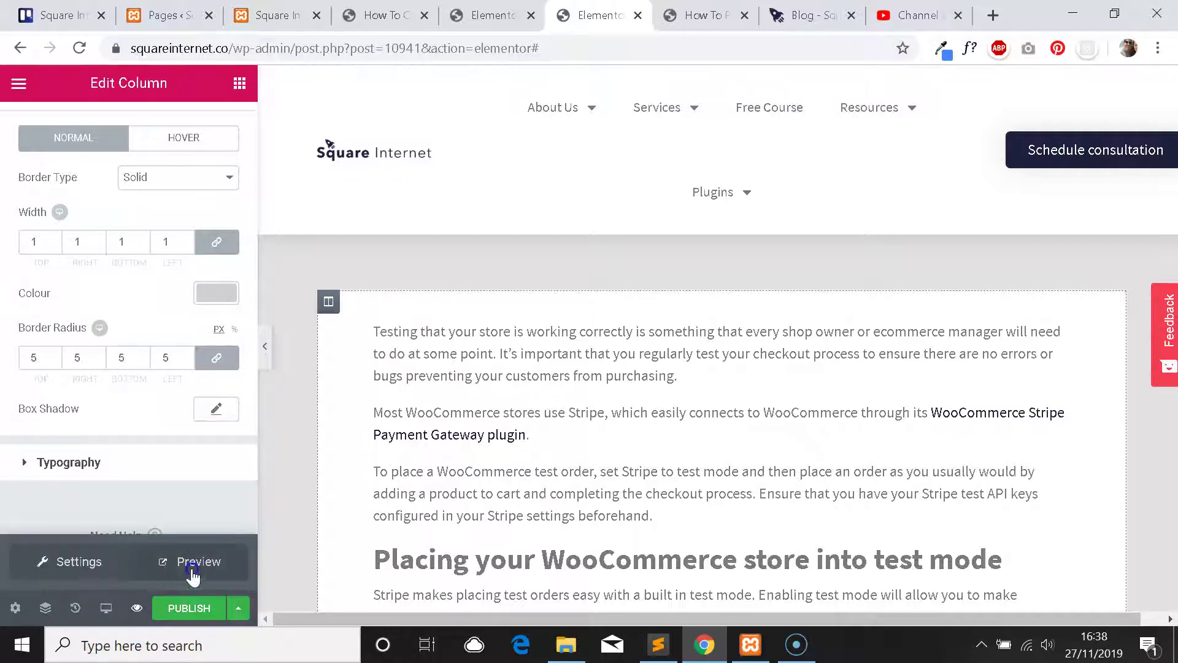
left_click(139, 609)
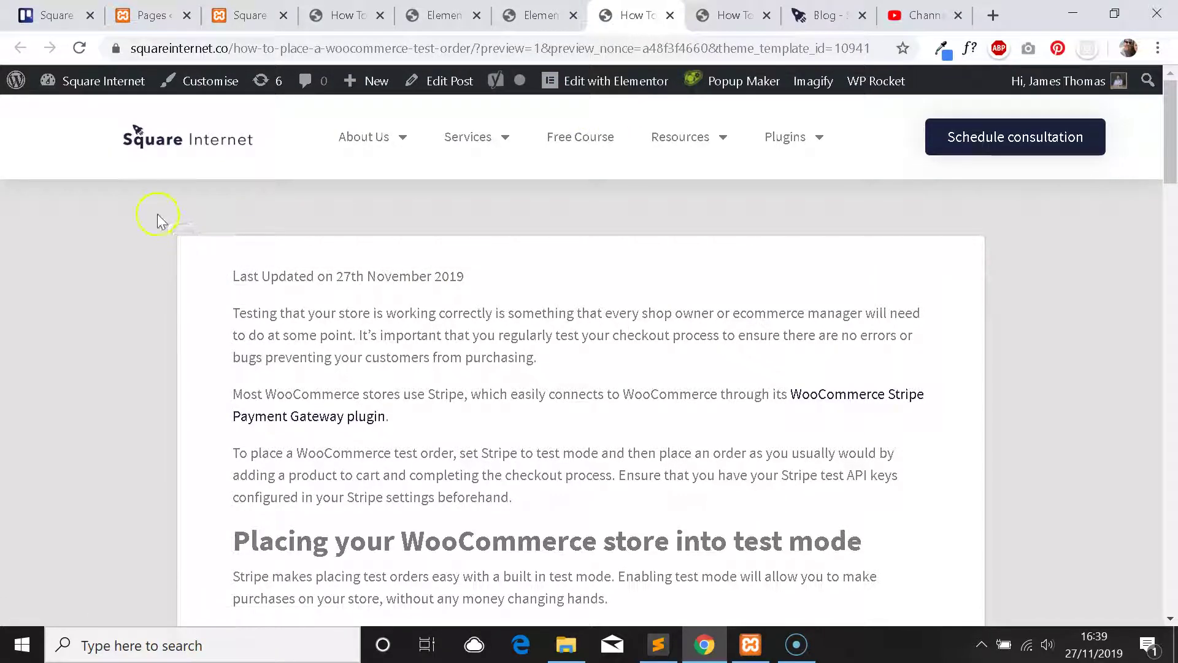
Review the inner column's border and background colours in the Tutorial Template, then the outer section's background colour.
key("ctrl+shift+Tab")
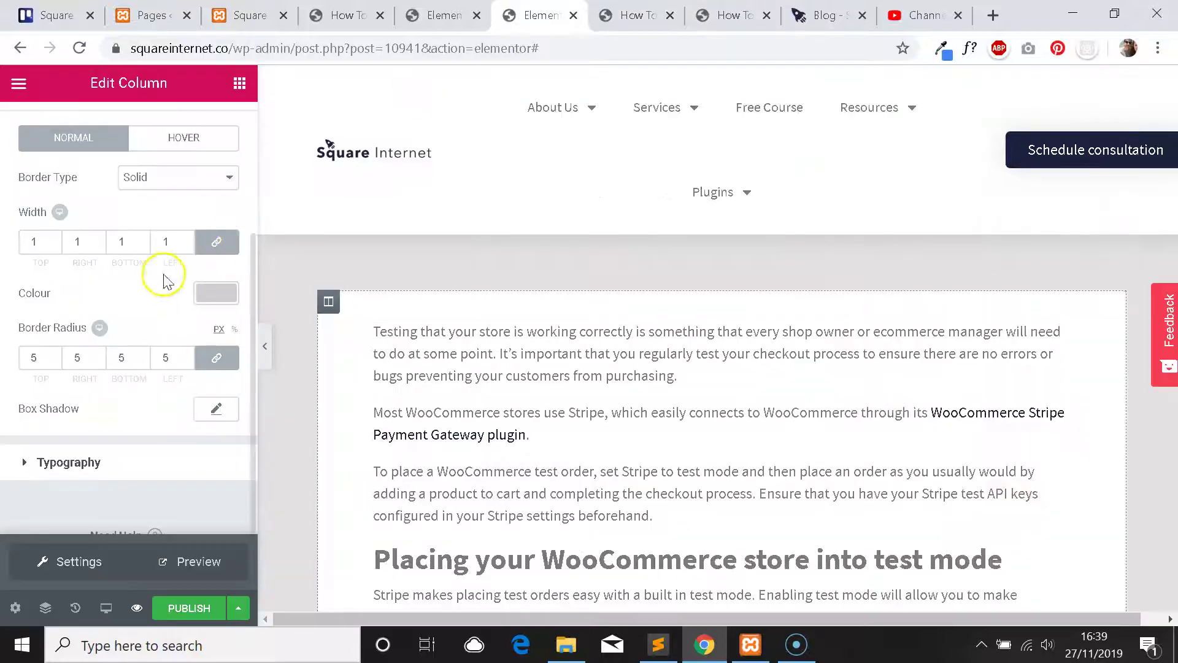
left_click(216, 295)
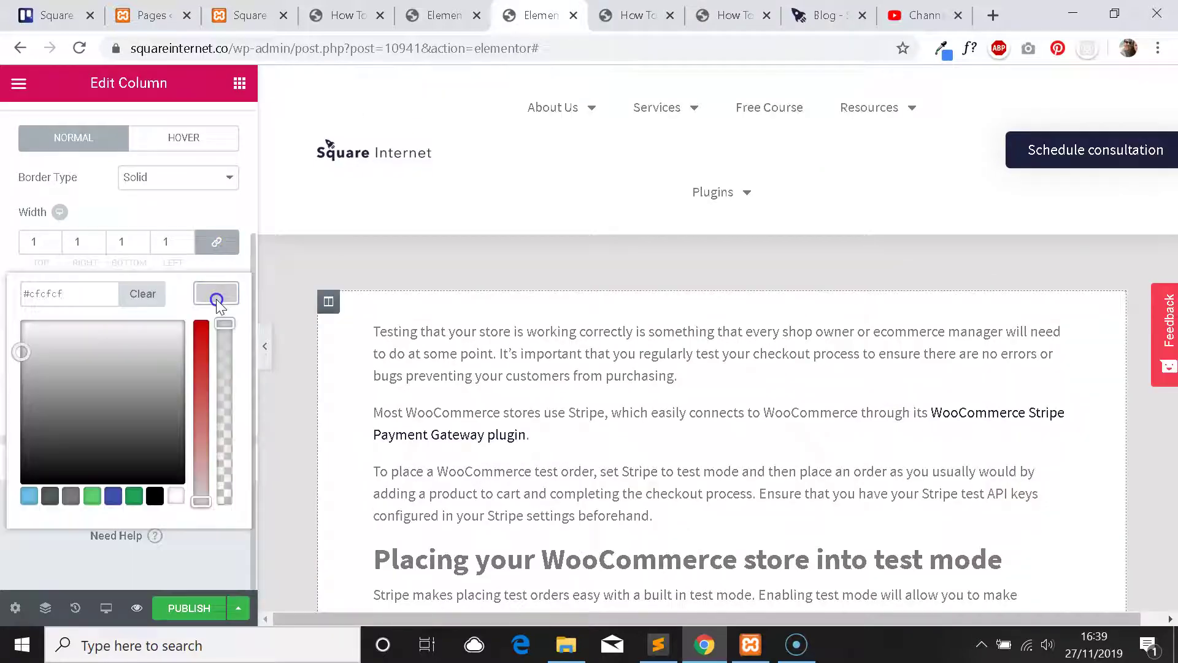
left_click(120, 207)
scroll(150, 231, "up", 3)
left_click(104, 190)
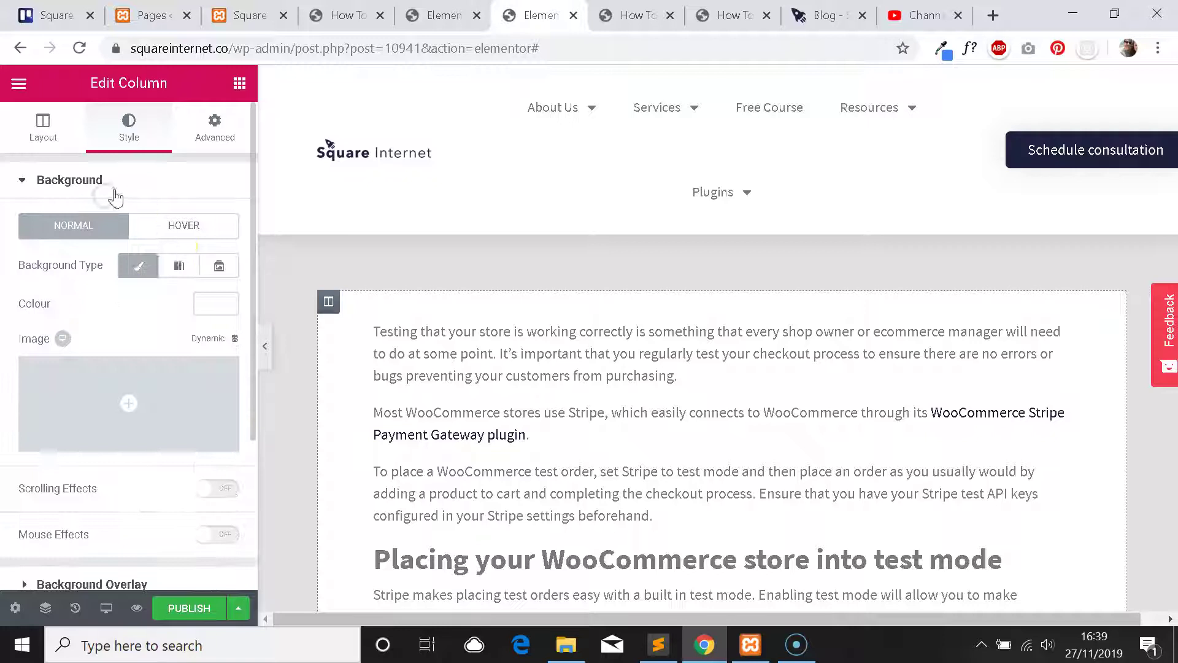
left_click(214, 310)
left_click(403, 244)
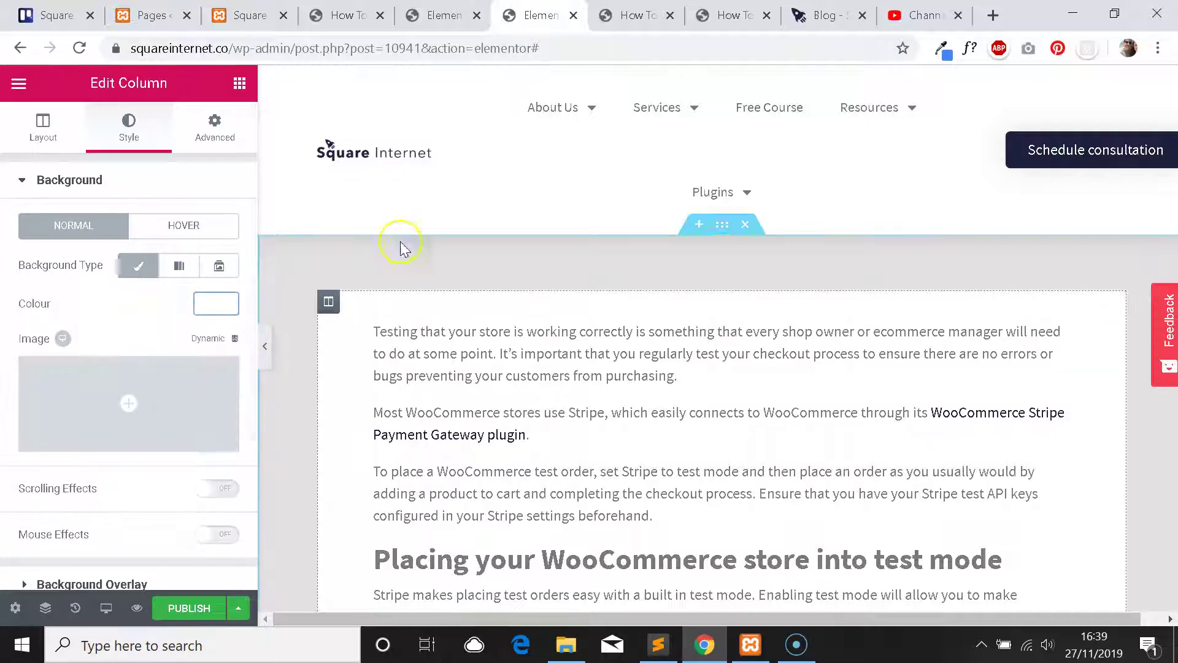
left_click(722, 224)
left_click(89, 143)
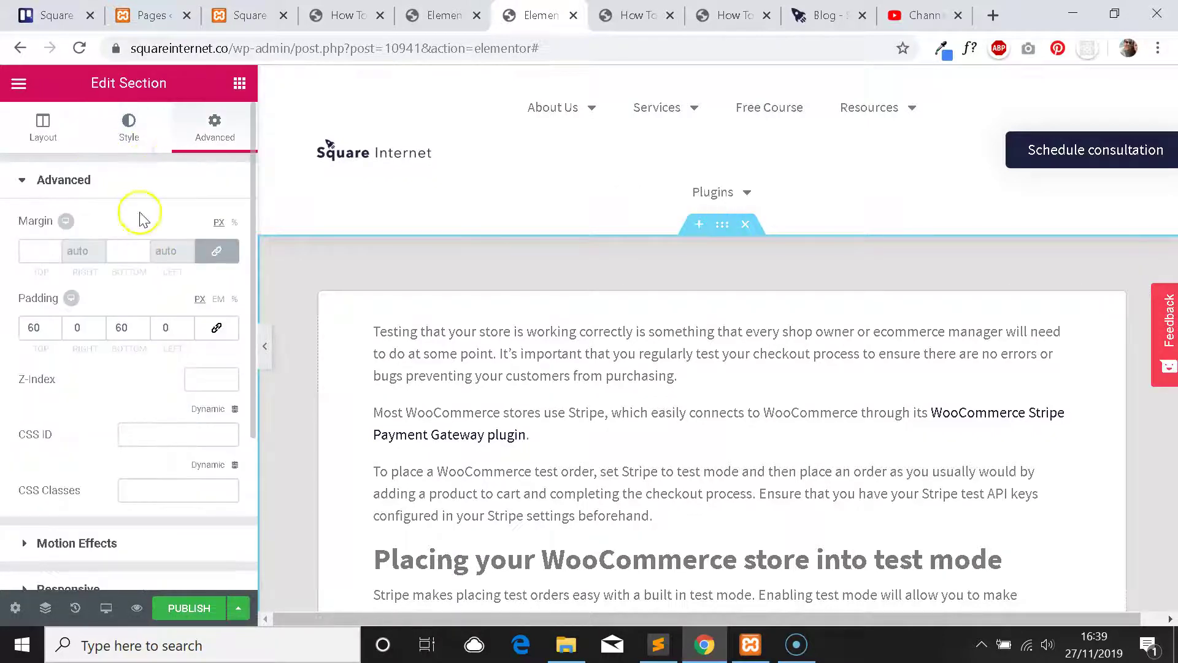
left_click(224, 307)
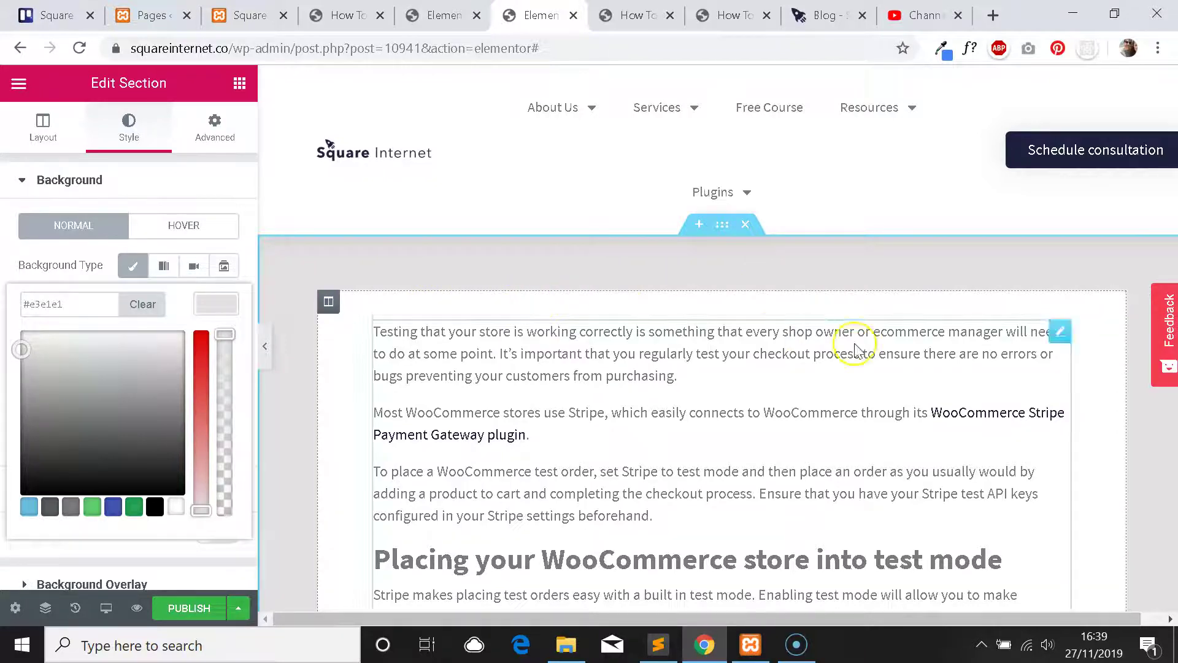
Compare the content box border on the blog page with the white-border and grey-border previews of the template.
left_click(822, 15)
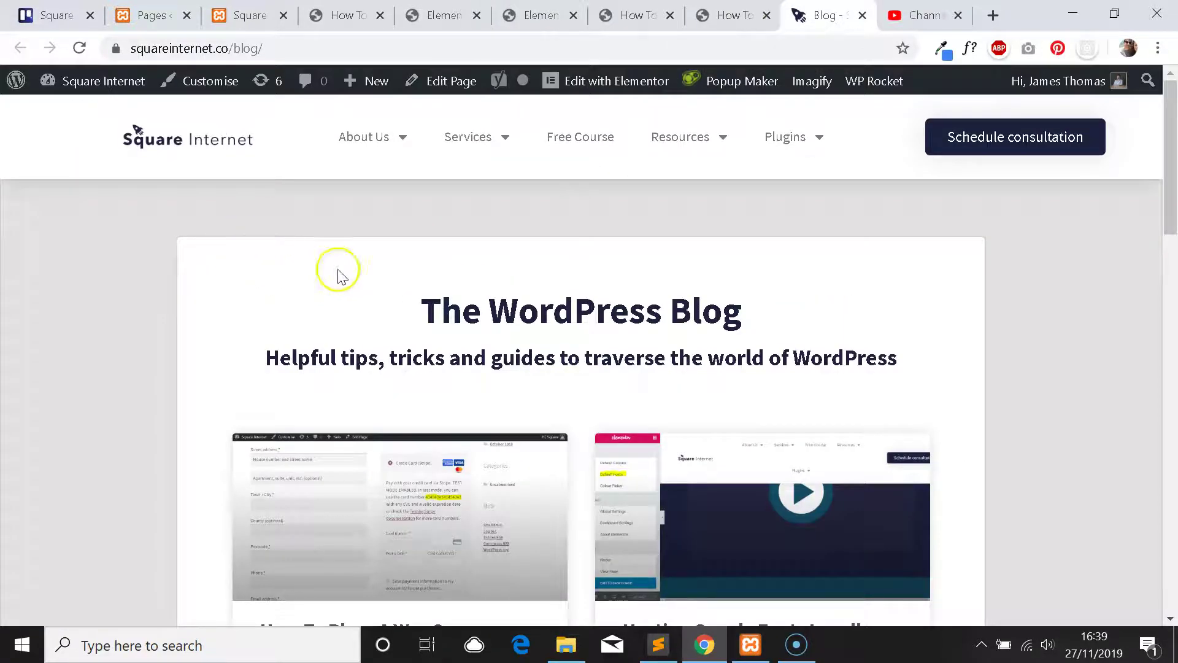
scroll(315, 334, "down", 3)
scroll(338, 341, "up", 3)
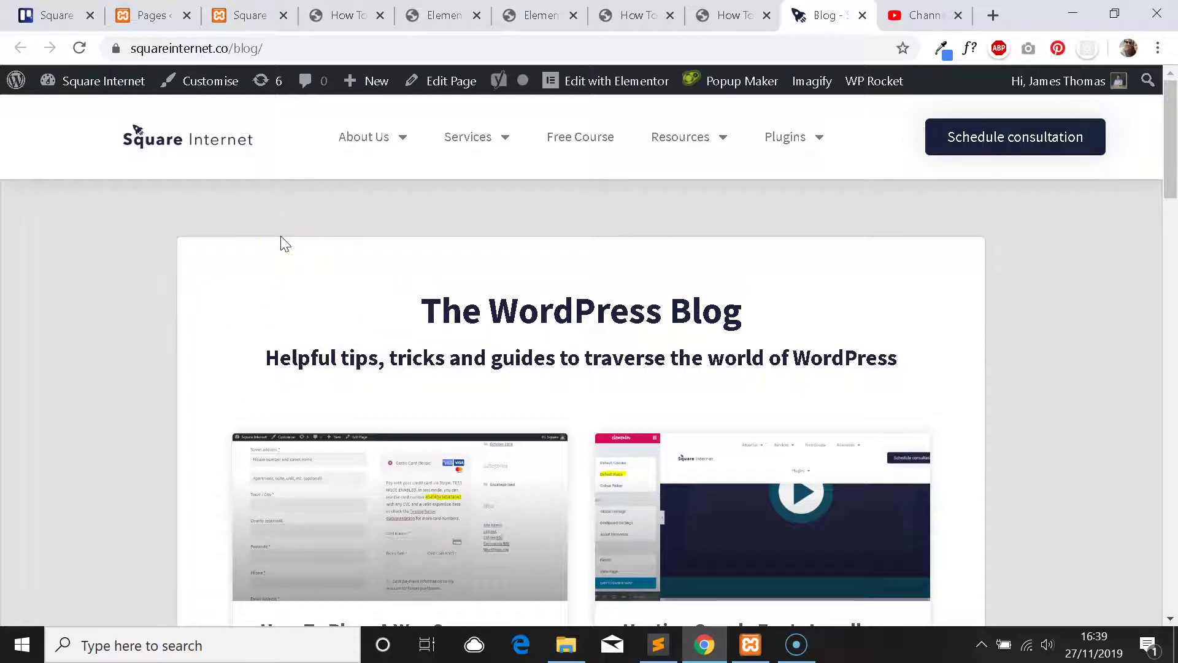
left_click(734, 16)
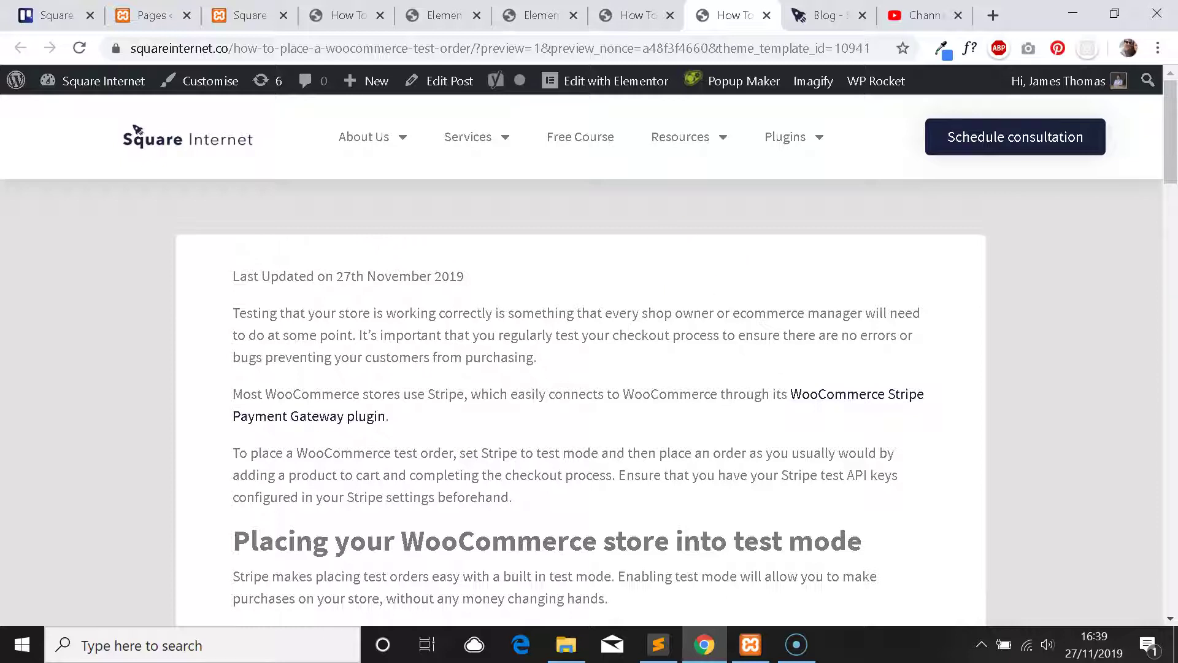
left_click(636, 15)
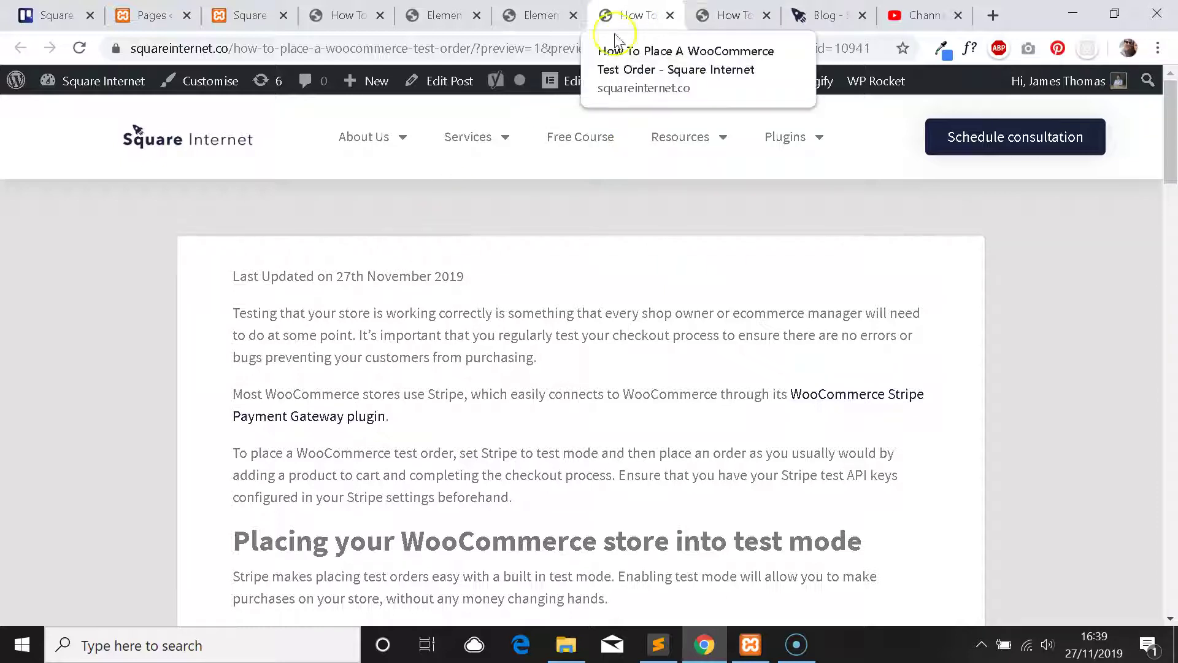
left_click(529, 9)
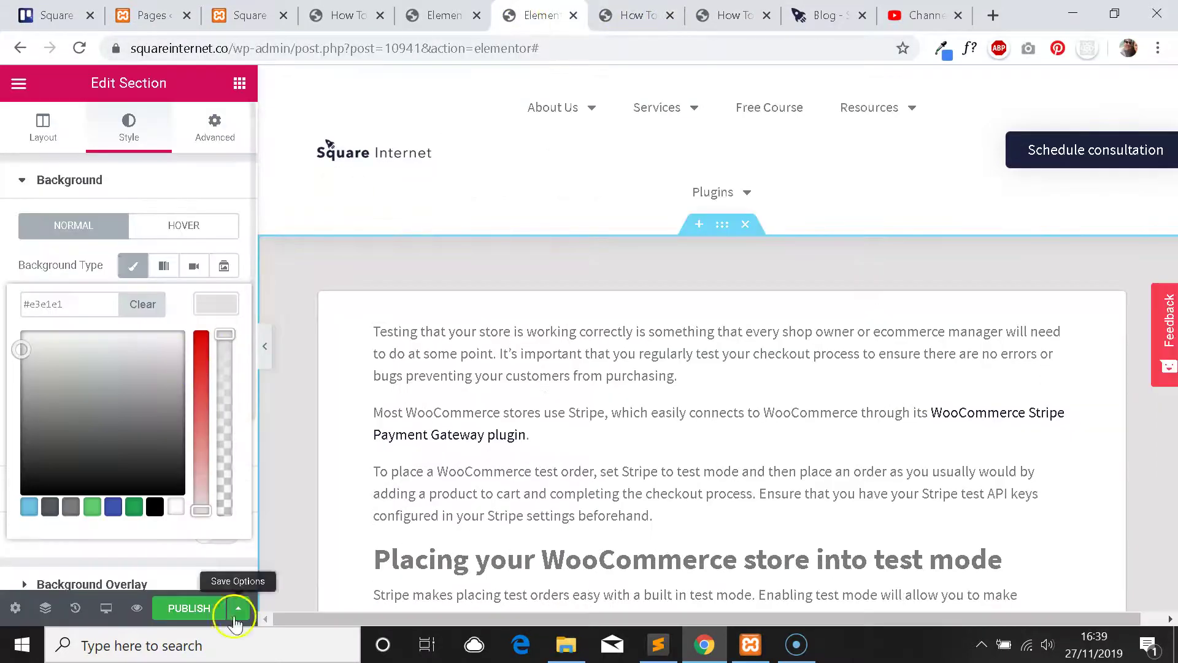
key("ctrl+Tab")
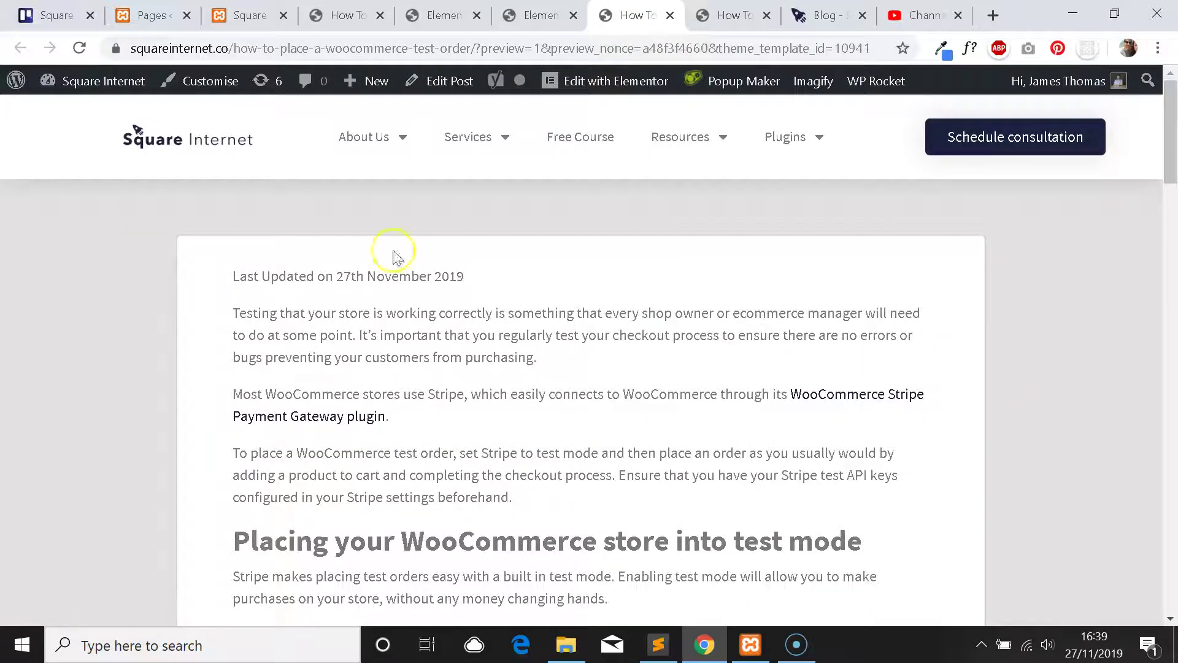
Preview the Tutorial Template again in a new tab and look over the rendered post's content box and body text.
left_click(528, 14)
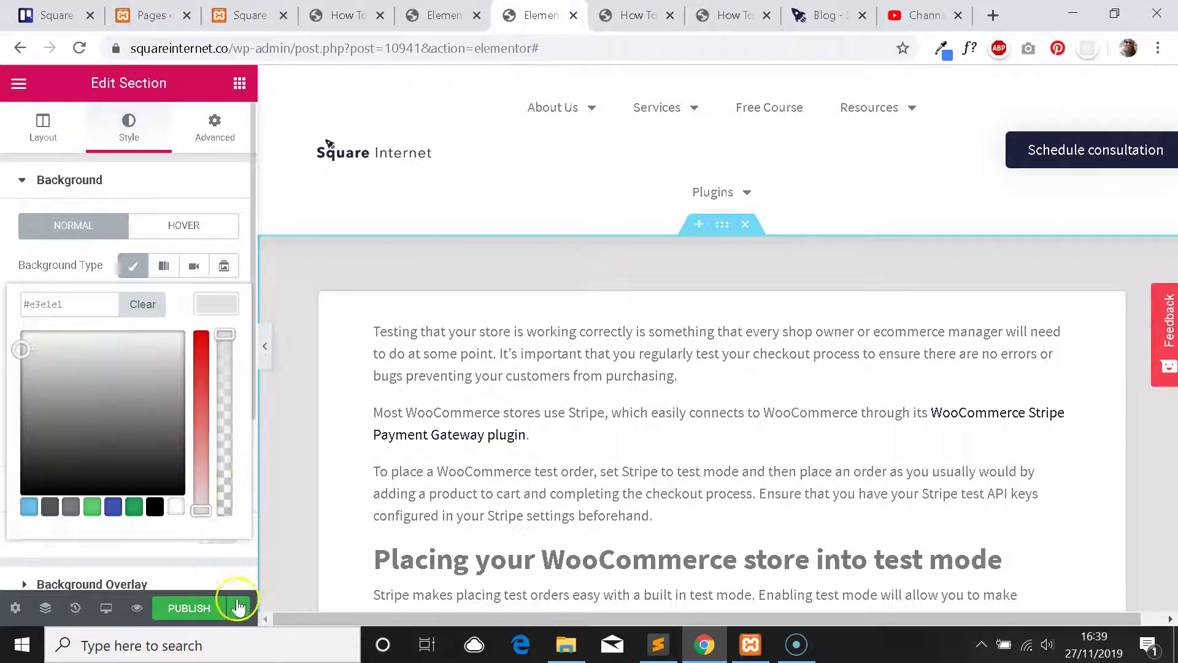
left_click(242, 608)
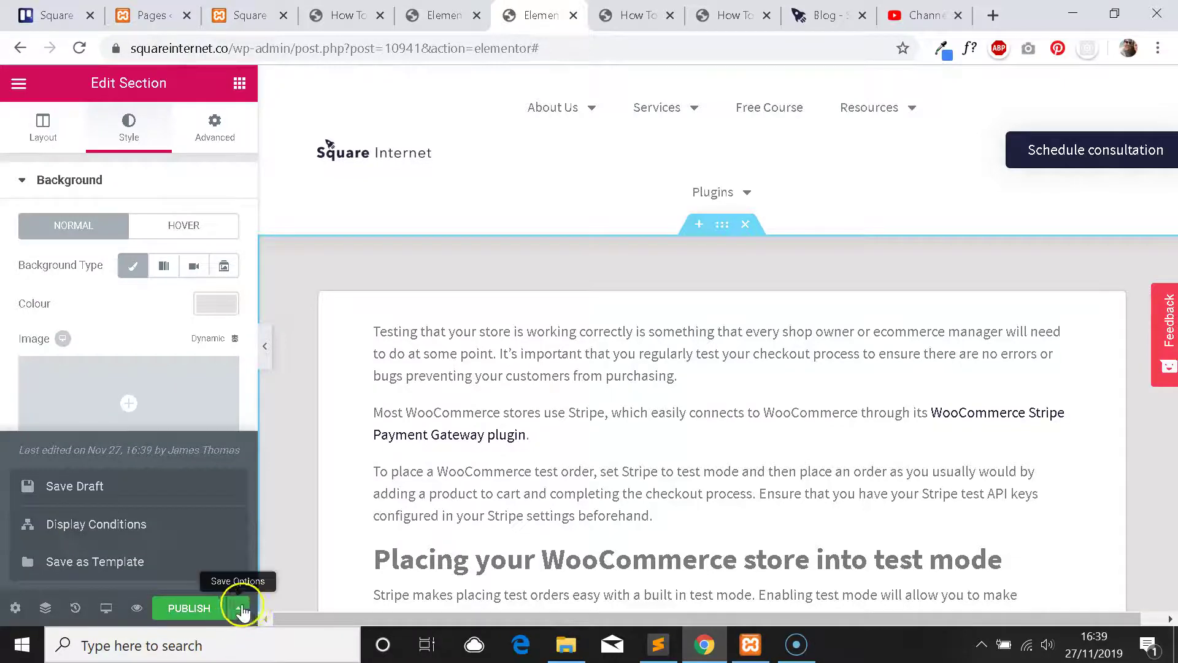
left_click(137, 611)
left_click(196, 568)
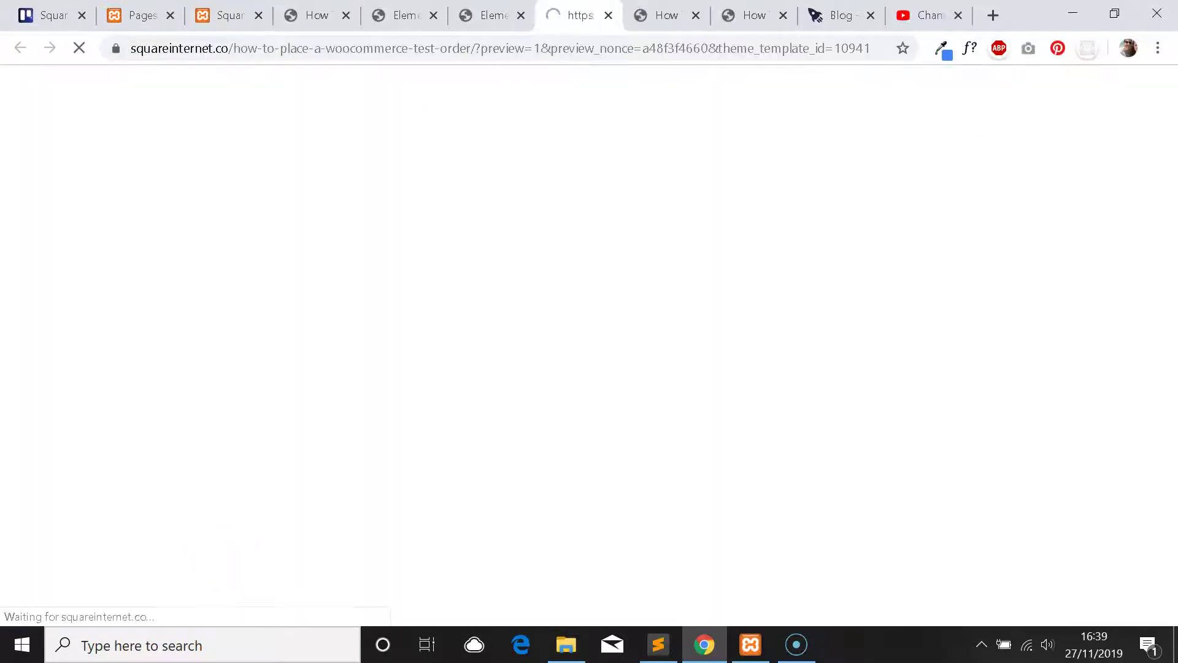
left_click(481, 15)
left_click(579, 16)
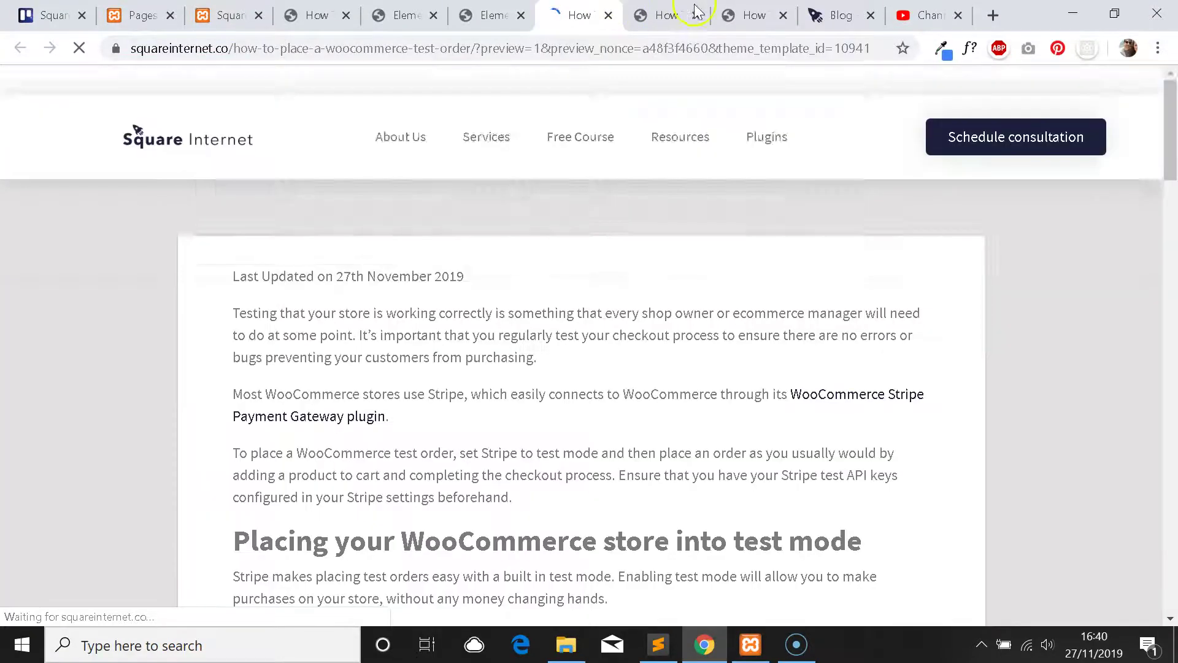
scroll(605, 308, "down", 8)
scroll(613, 303, "up", 8)
scroll(616, 305, "down", 4)
scroll(620, 294, "up", 4)
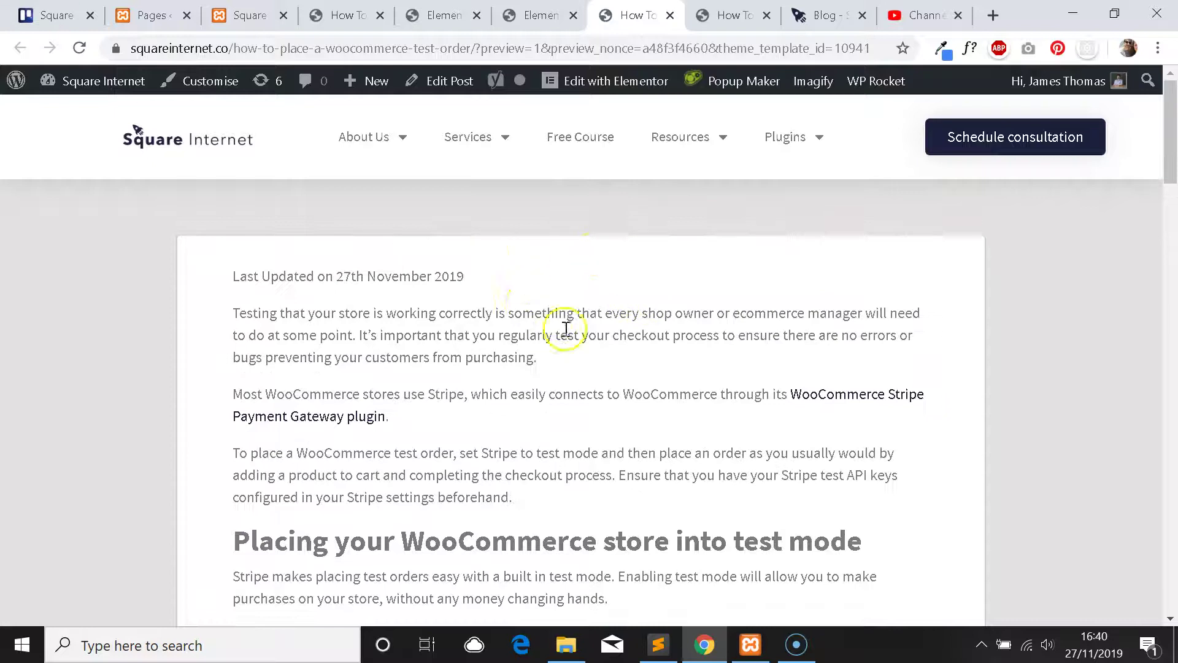
scroll(599, 335, "down", 7)
scroll(623, 321, "up", 7)
Read the written Elementor single post template tutorial from the inner container's border settings to the "Creating the post header" section.
left_click(540, 16)
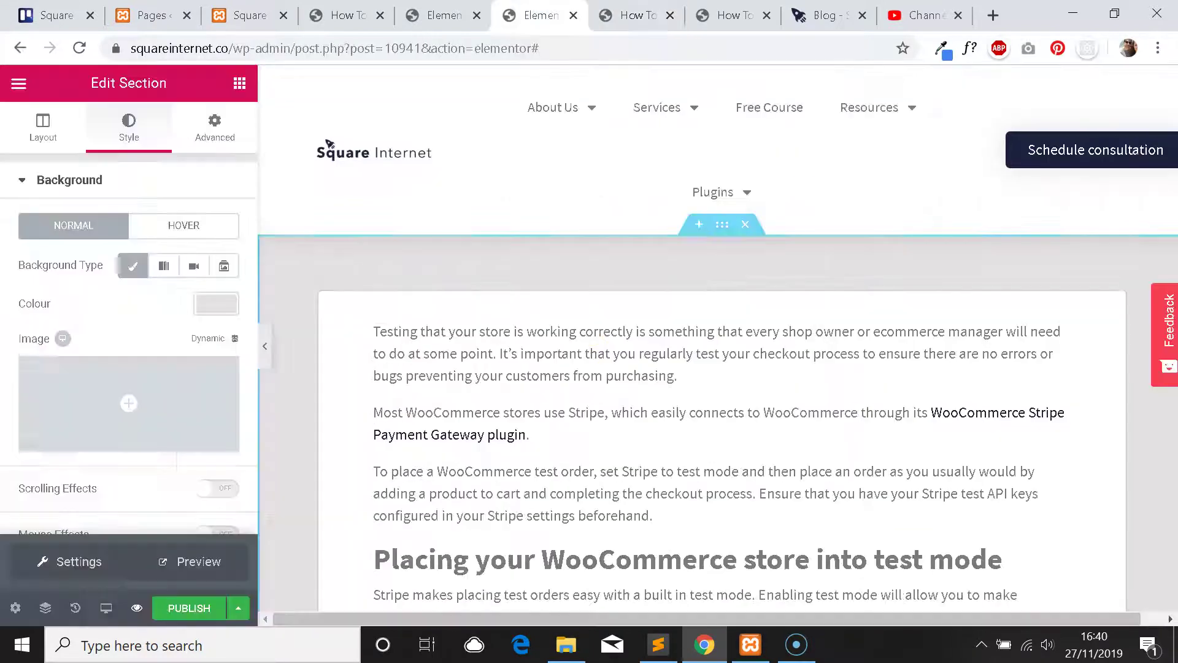
left_click(442, 15)
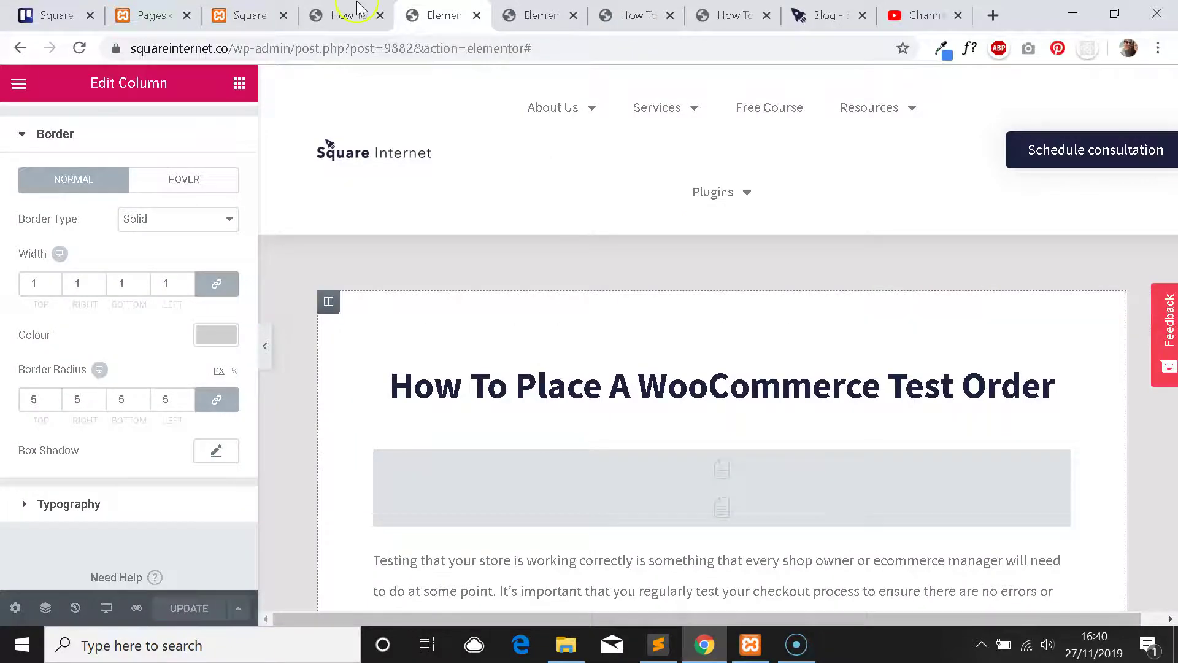
left_click(342, 15)
scroll(617, 252, "down", 20)
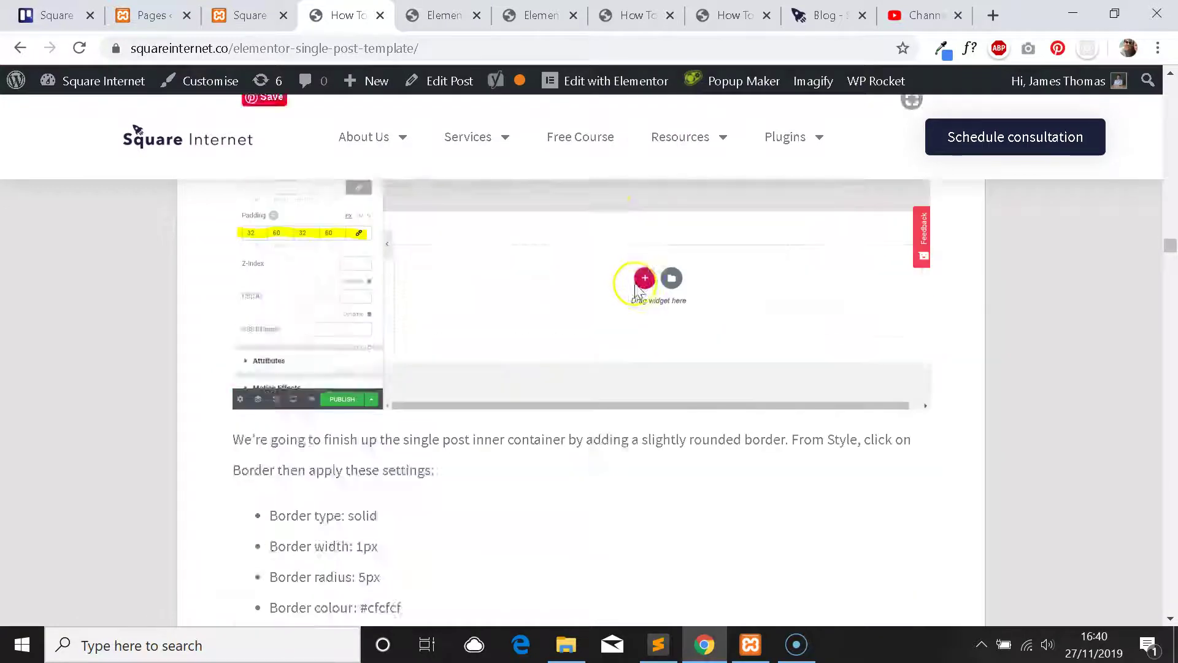
scroll(635, 294, "up", 4)
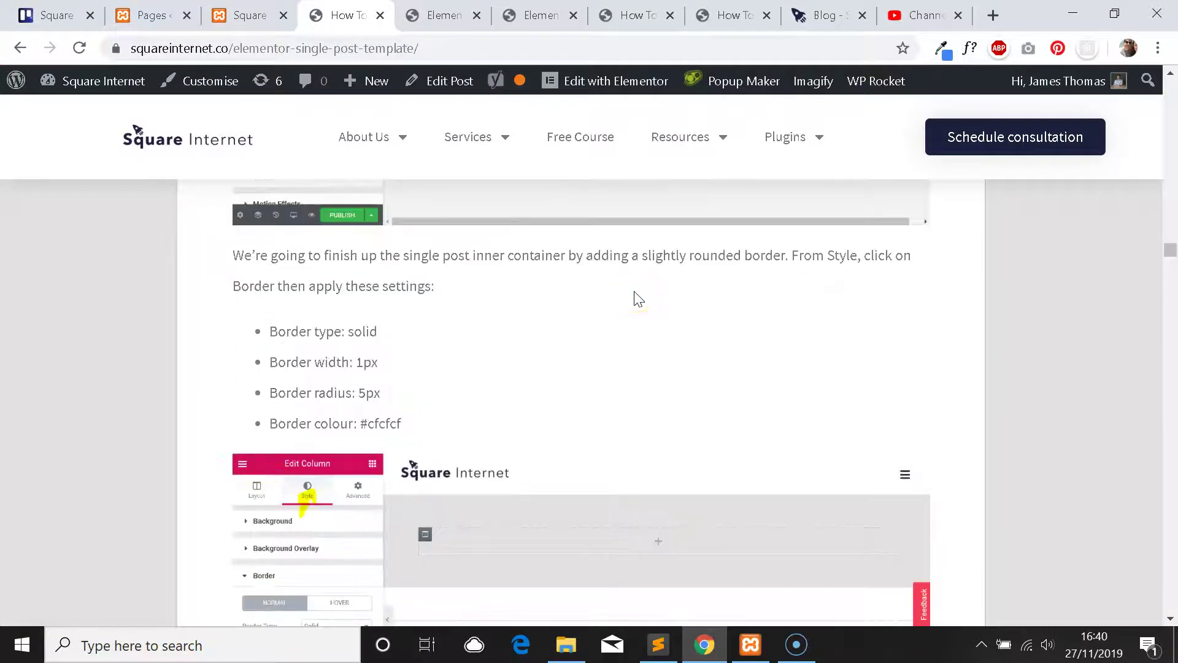
scroll(635, 297, "down", 9)
scroll(634, 292, "down", 1)
scroll(631, 282, "down", 2)
scroll(631, 282, "up", 1)
scroll(636, 289, "up", 1)
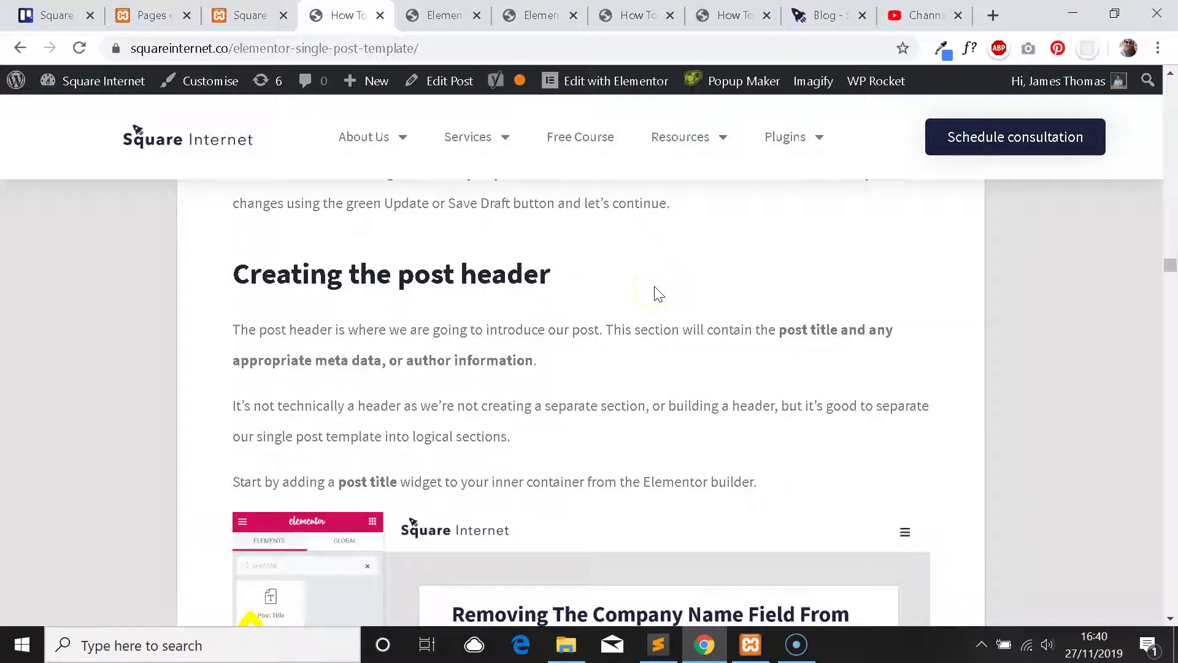
scroll(650, 292, "down", 2)
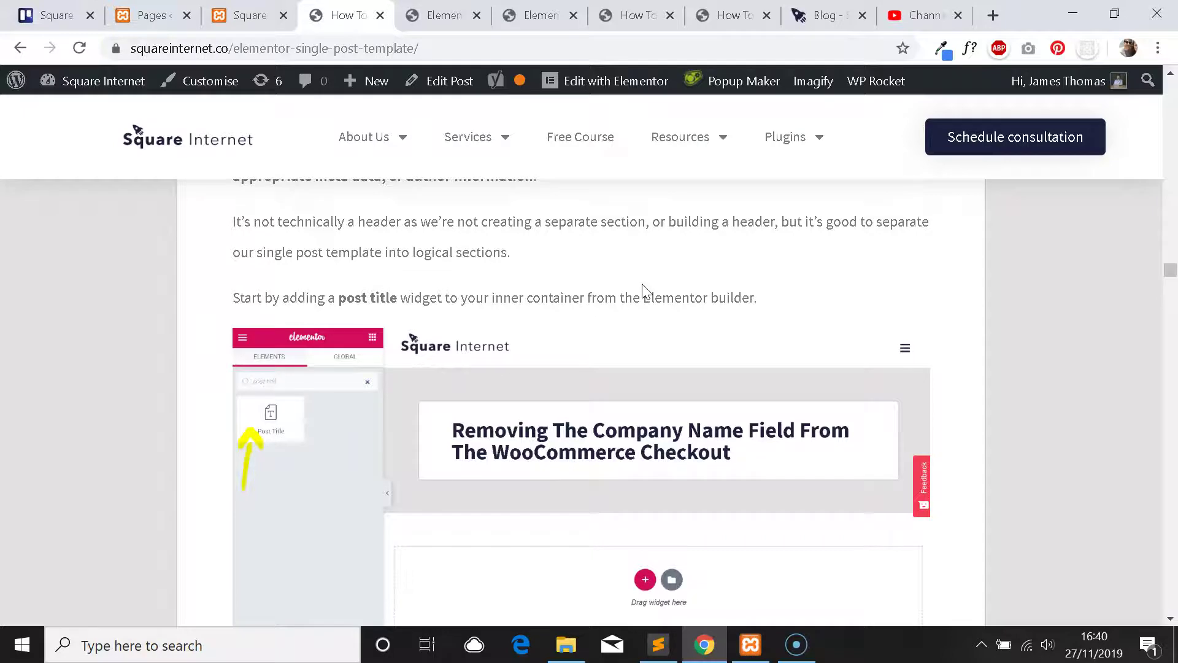
scroll(645, 292, "up", 1)
Compare the two open Tutorial Template previews and look through the post content shown on the page.
left_click(731, 15)
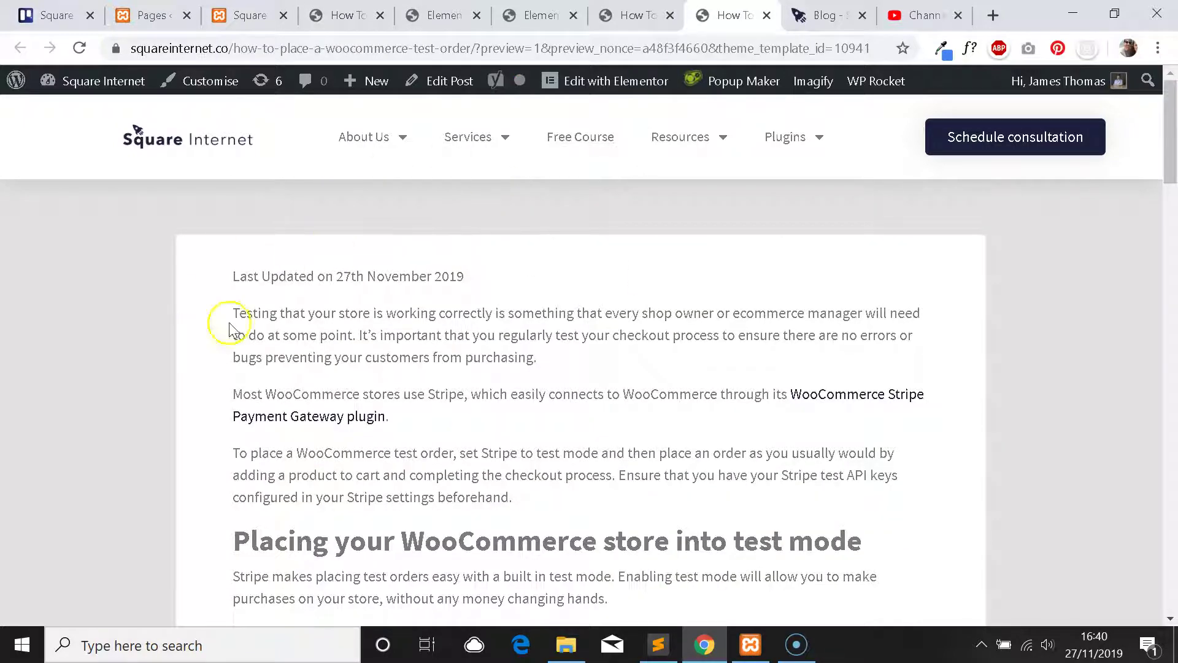
key("ctrl+Page_Up")
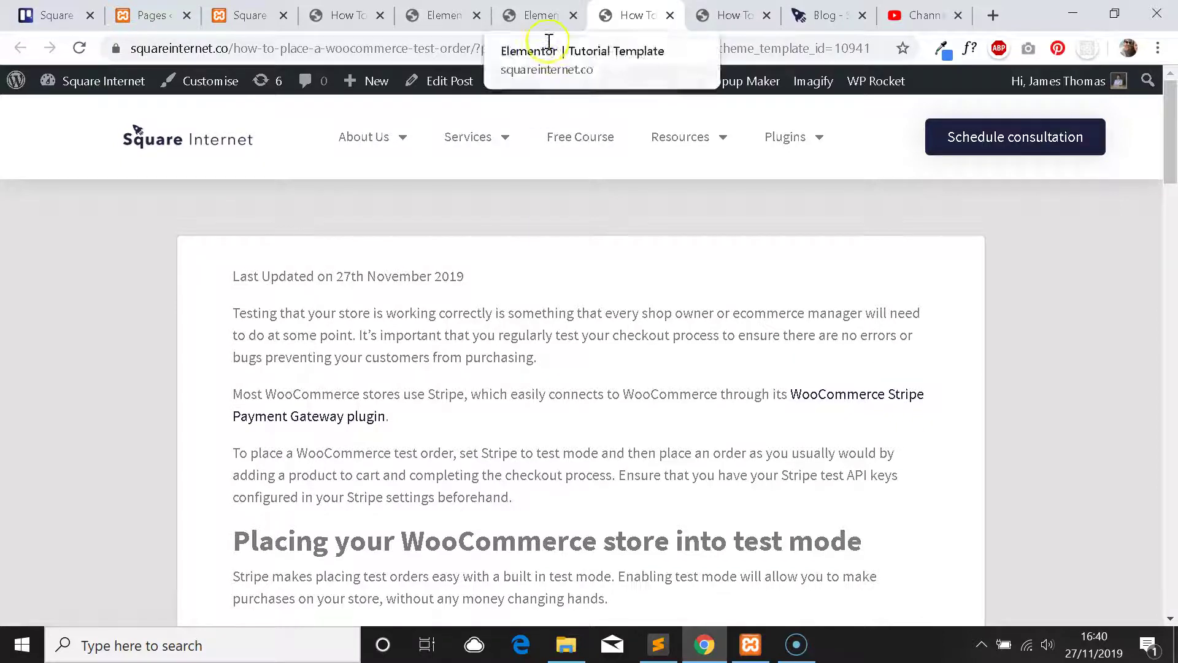
scroll(542, 291, "down", 1)
left_click_drag(366, 319, 407, 367)
scroll(481, 345, "down", 6)
scroll(499, 330, "up", 7)
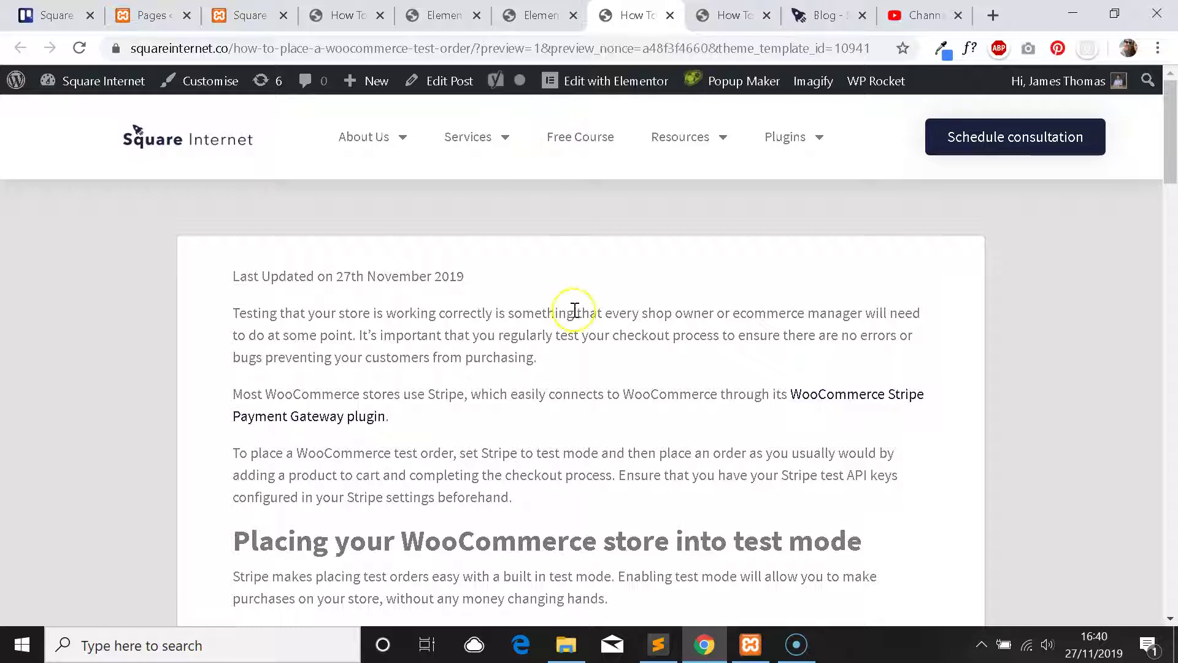
Compare the header area of the original single post template with the content shown in the Tutorial Template preview.
key("ctrl+Page_Up")
key("ctrl+Page_Up")
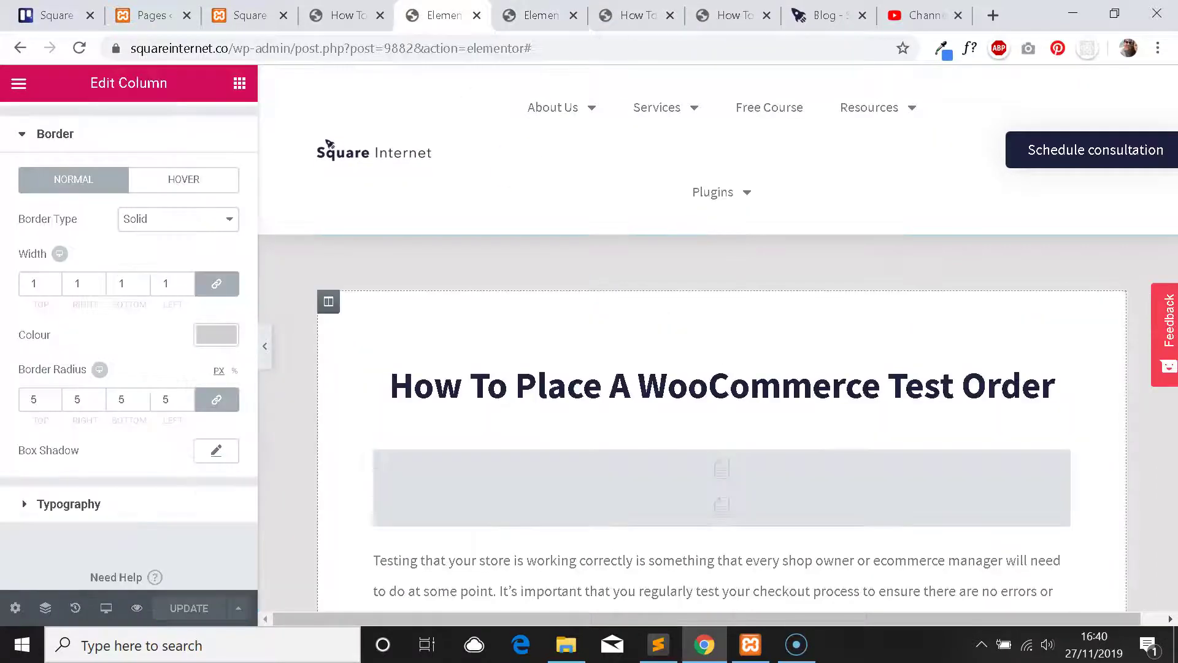
scroll(579, 385, "down", 1)
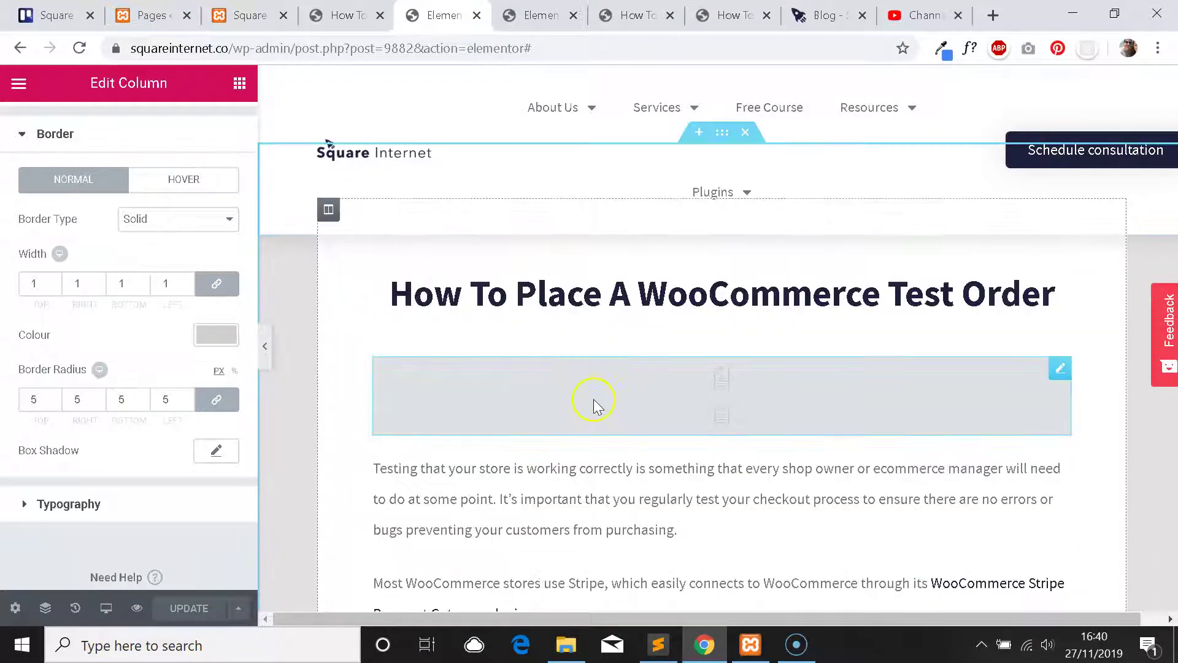
key("ctrl+Page_Down")
key("ctrl+Page_Down")
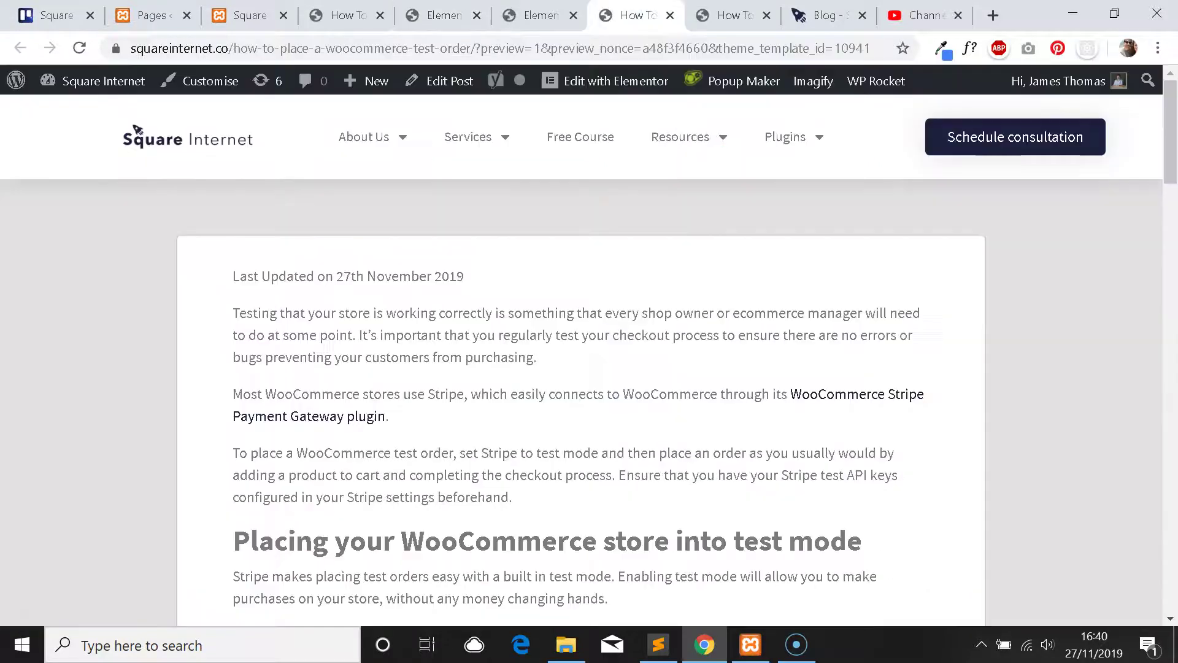
left_click_drag(232, 276, 879, 562)
left_click(604, 252)
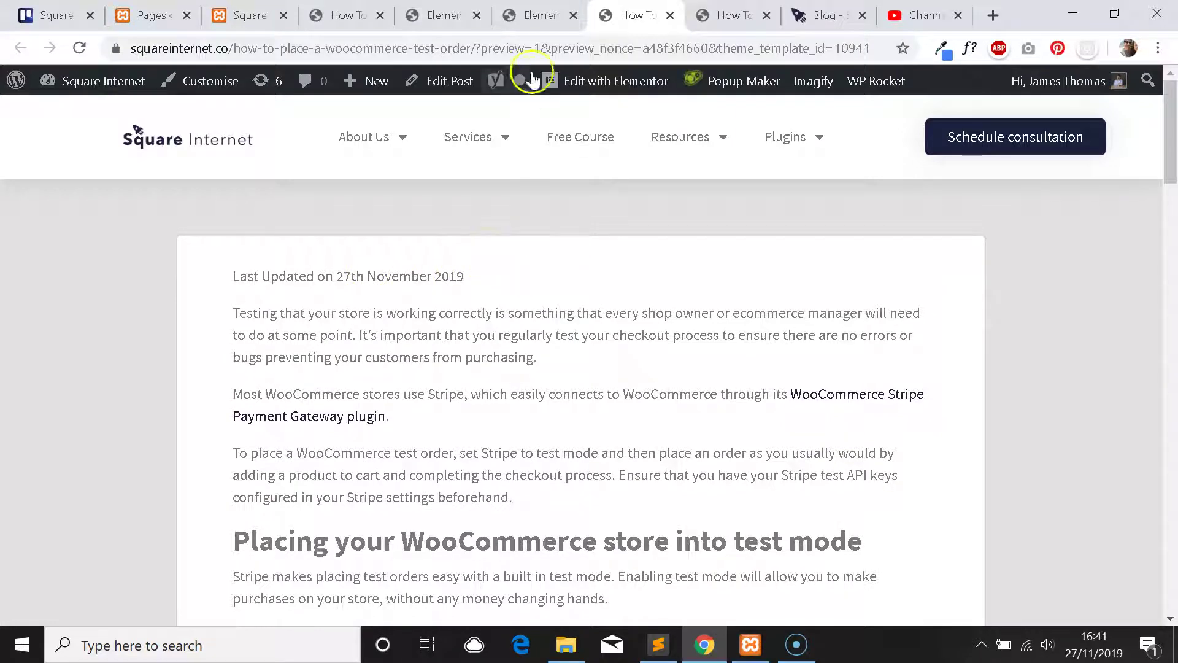
Examine the settings of the Post Title and Post Excerpt widgets in the original single post template.
left_click(540, 15)
left_click(543, 160)
key("ctrl+shift+Tab")
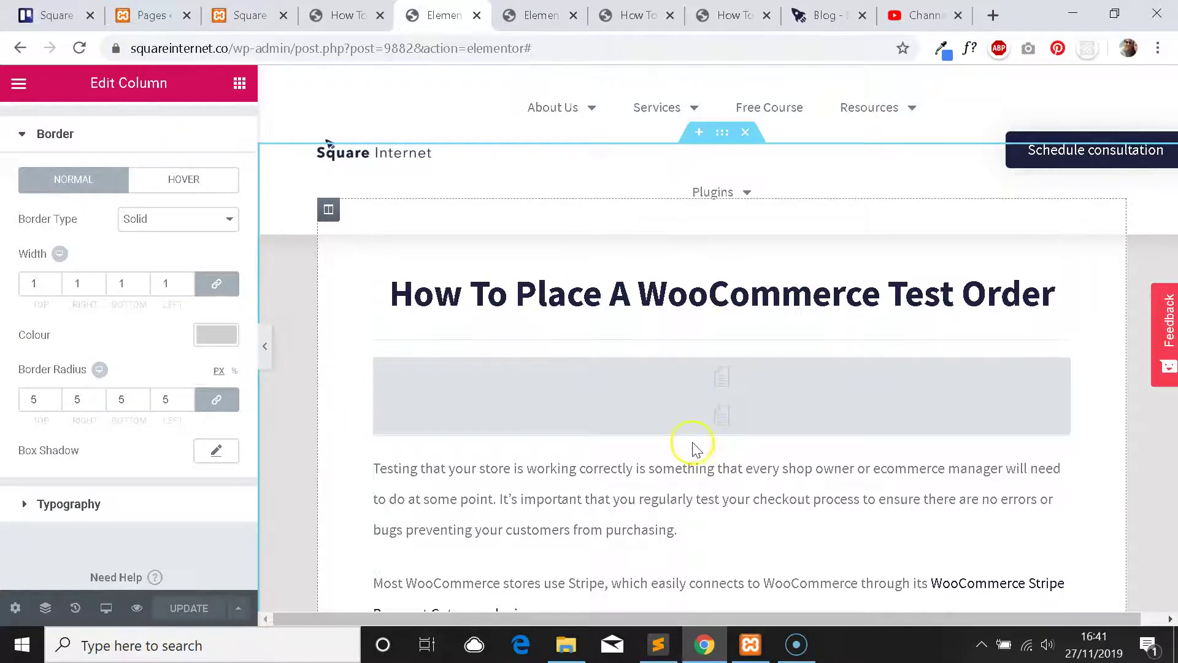
left_click(733, 312)
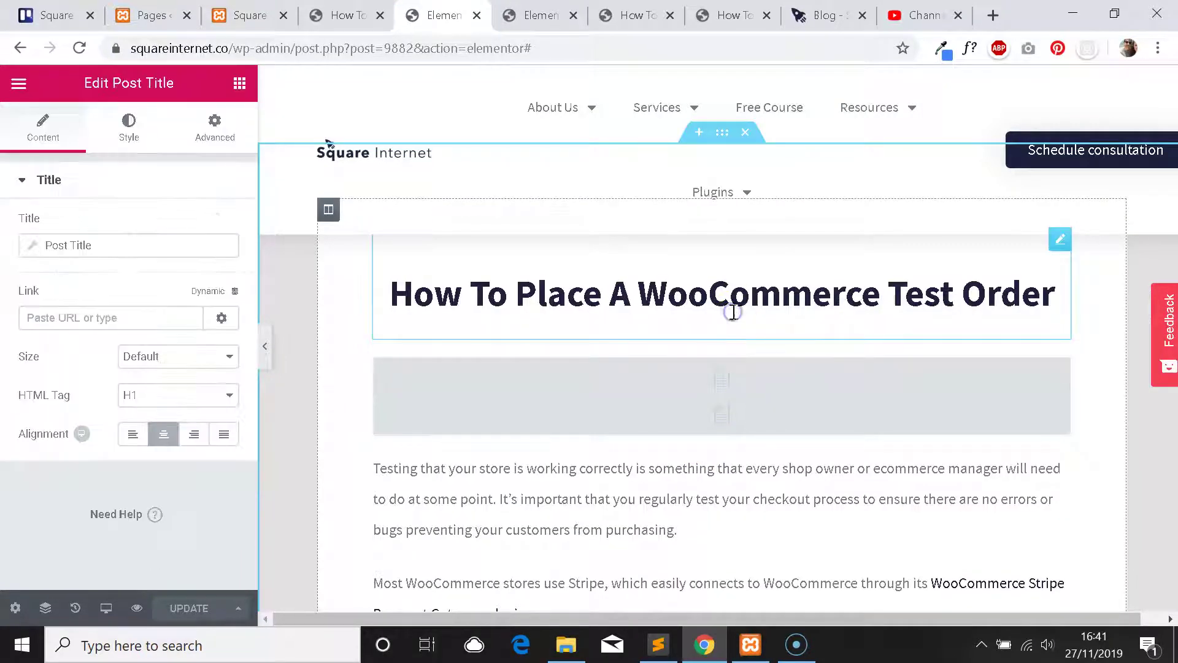
left_click(683, 393)
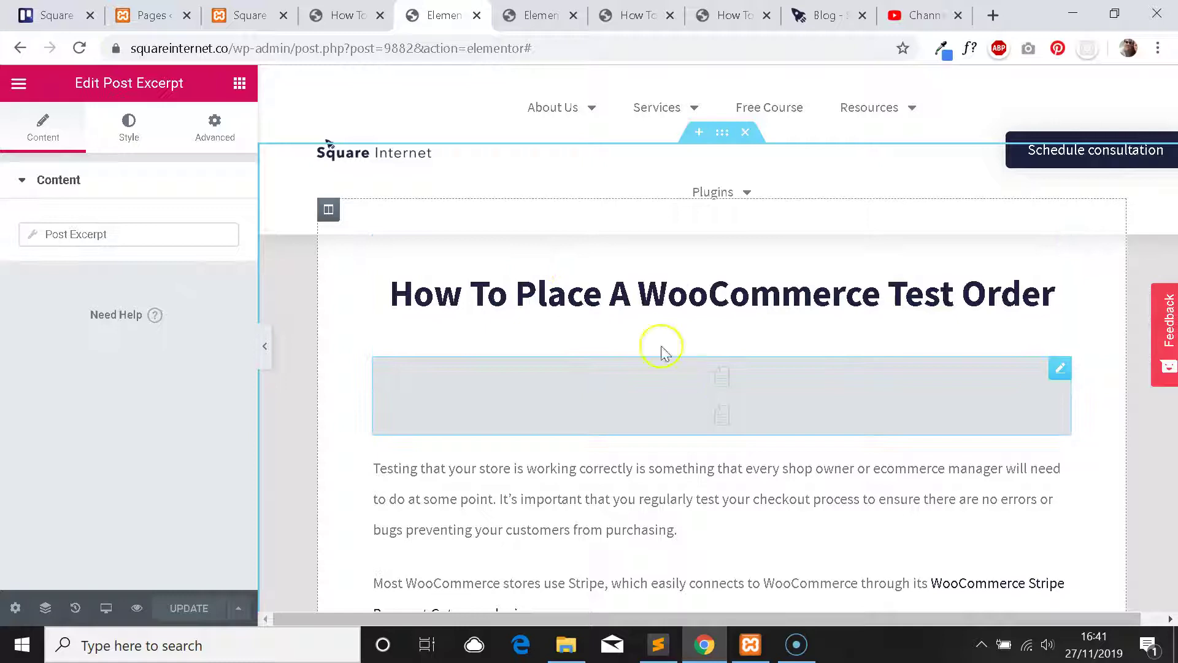
left_click(684, 300)
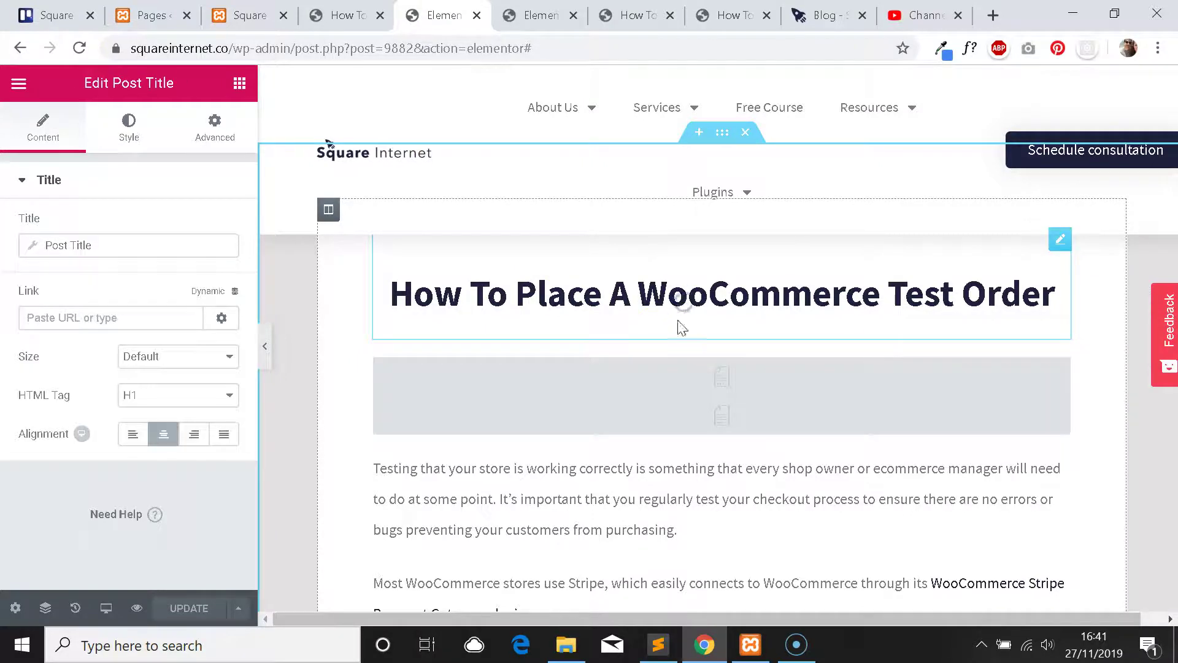
scroll(697, 368, "up", 1)
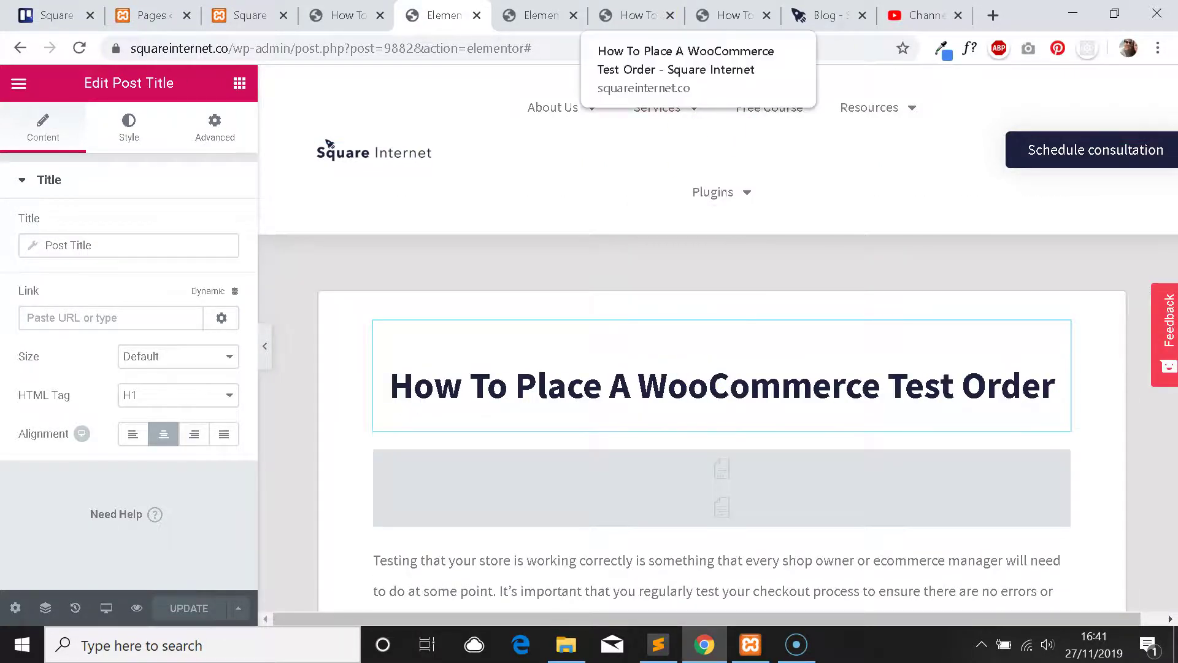
Find the Post Title widget in the Tutorial Template and add it above the post content in the inner column.
left_click(638, 15)
left_click(540, 15)
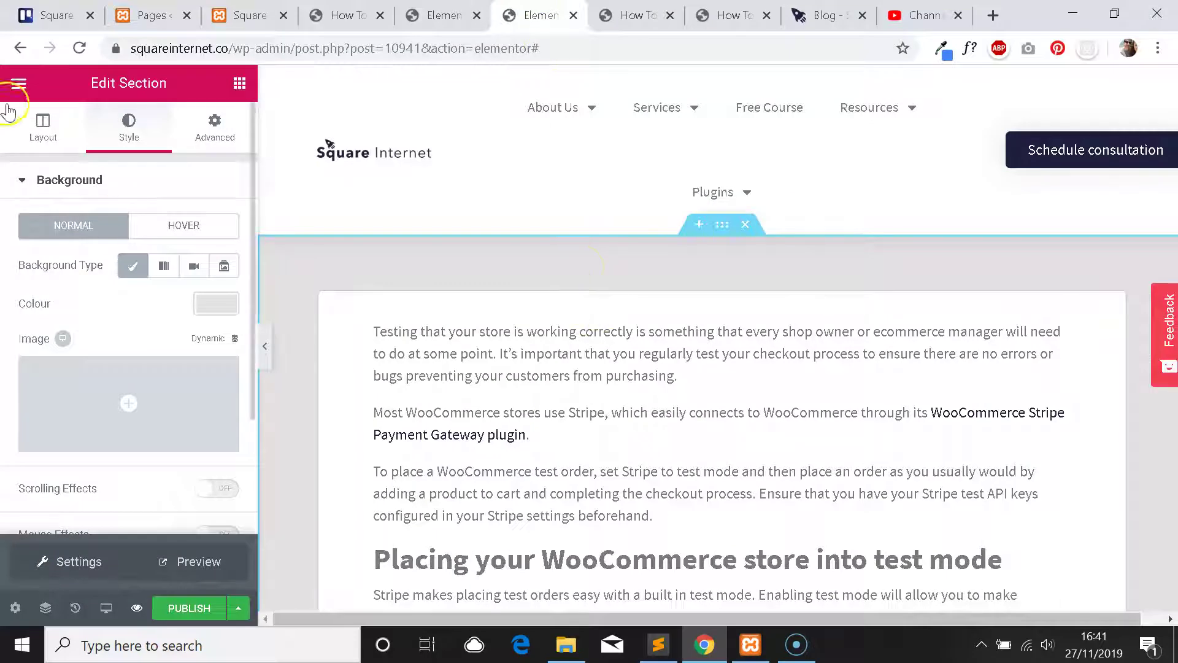
left_click(19, 83)
left_click(19, 83)
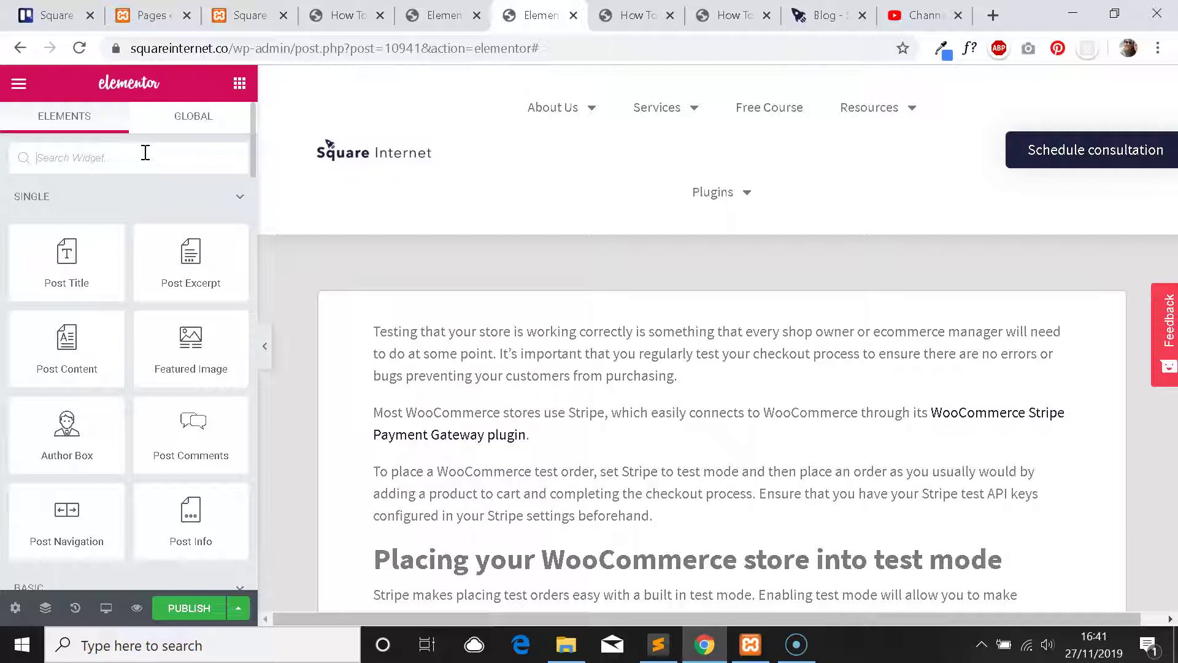
left_click(180, 147)
type("post")
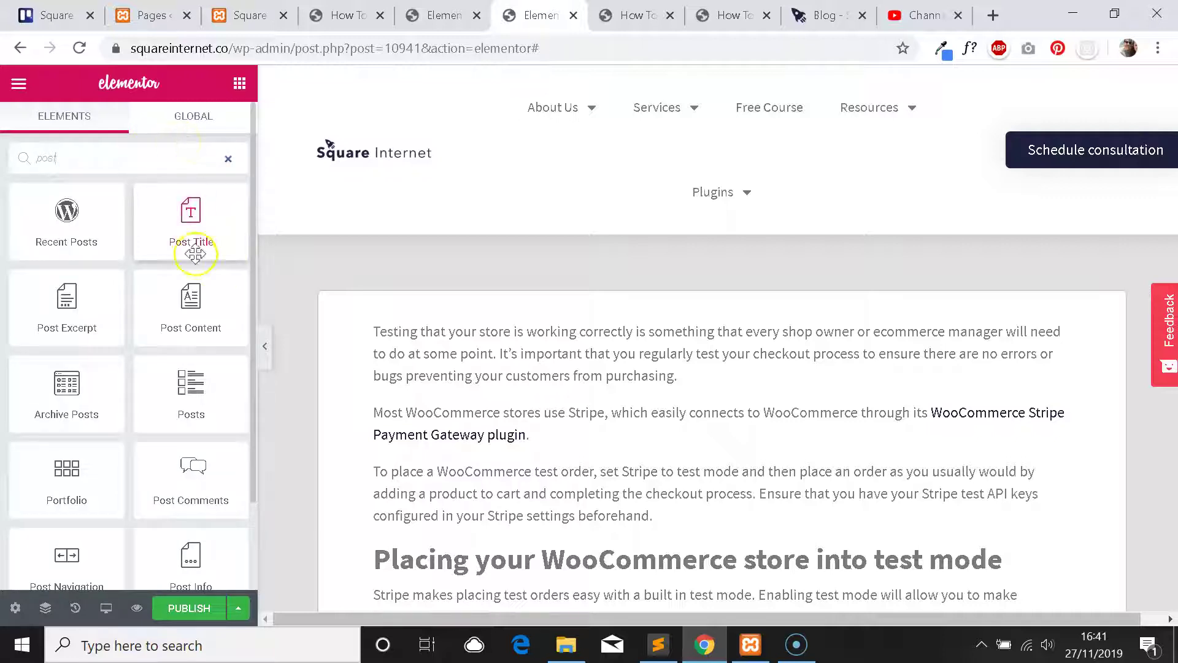
left_click_drag(191, 219, 502, 322)
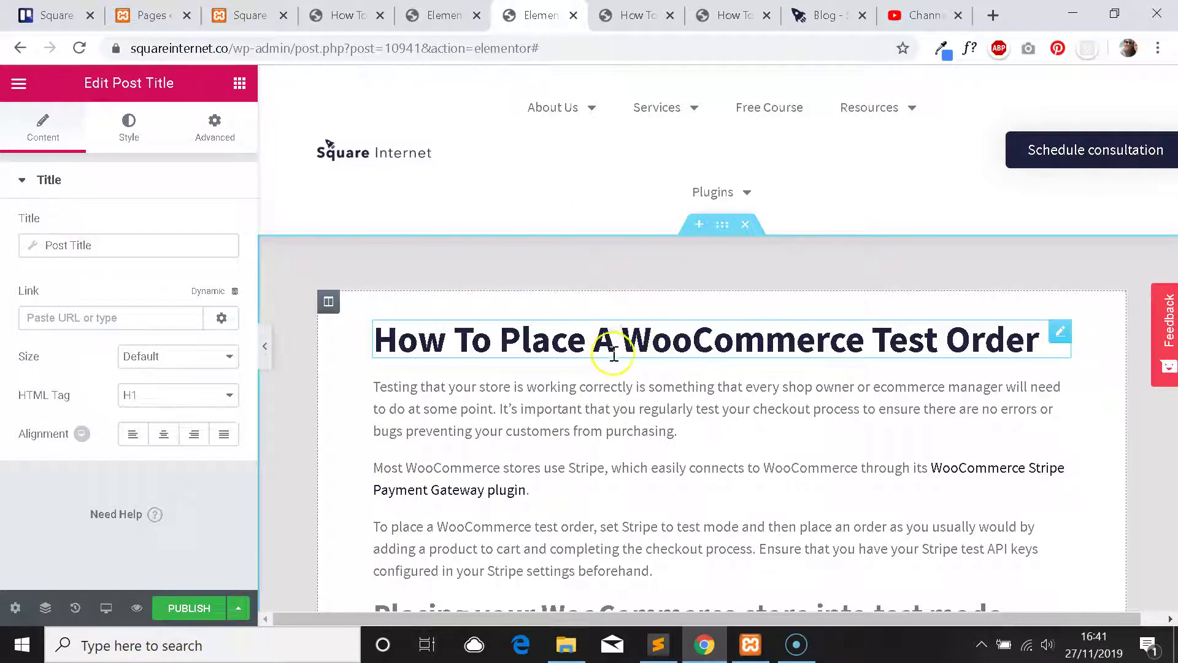
Check the advanced Before, After and Fallback options of the Post Title widget's dynamic title.
left_click(90, 246)
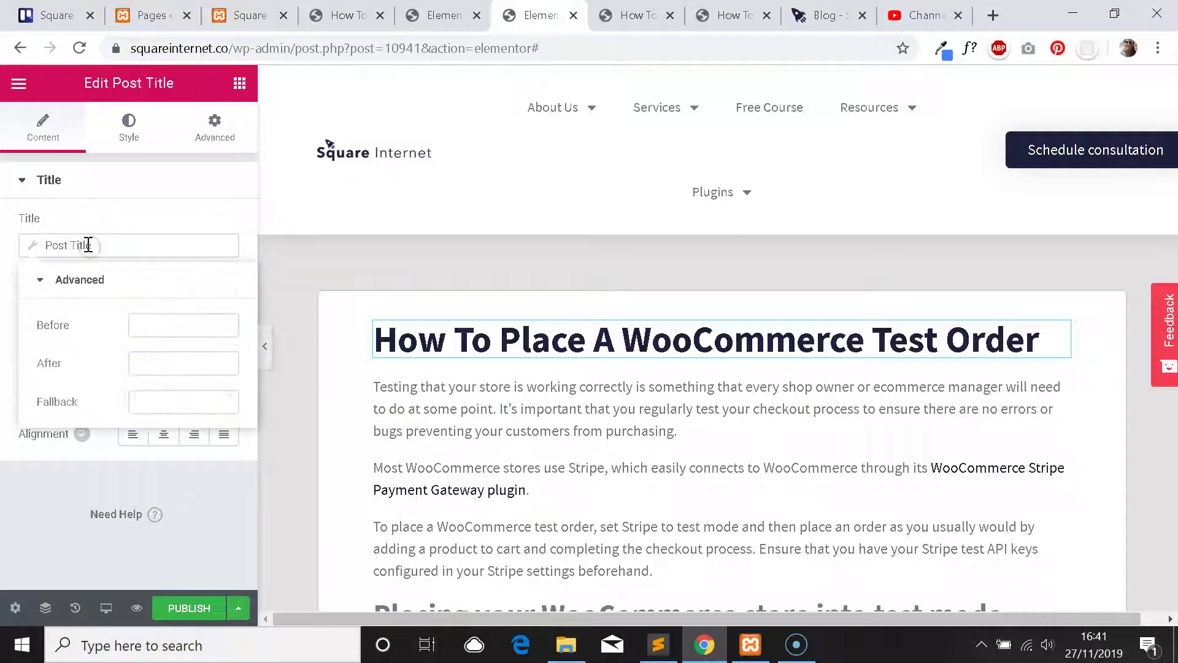
left_click(97, 195)
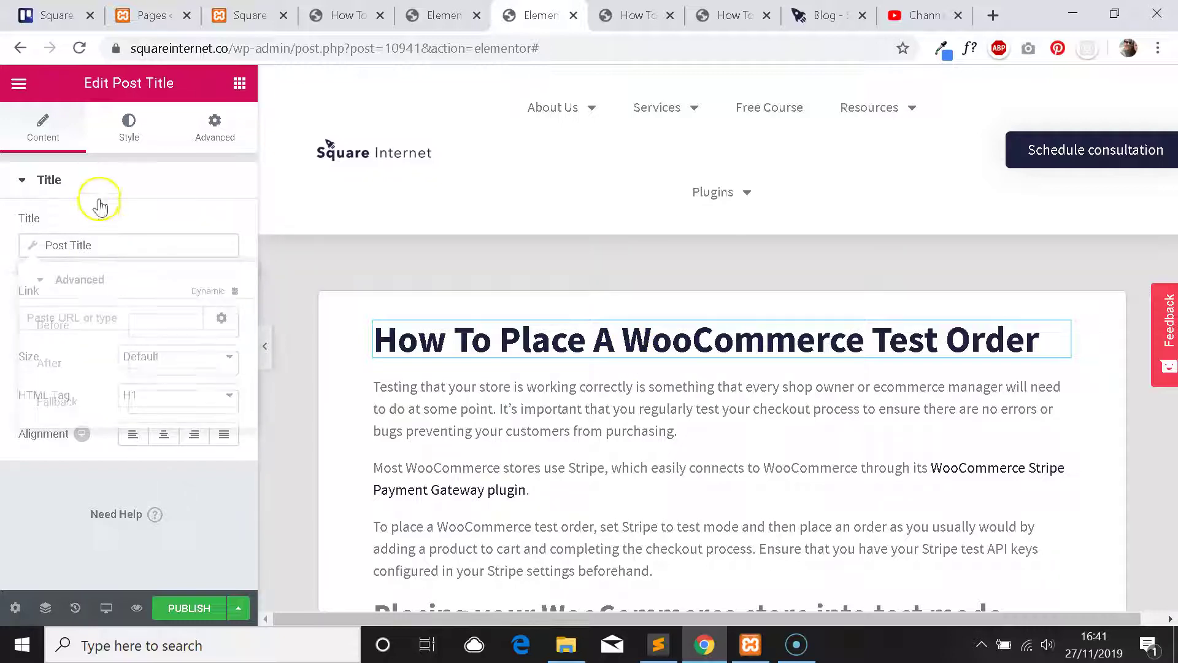
left_click(54, 182)
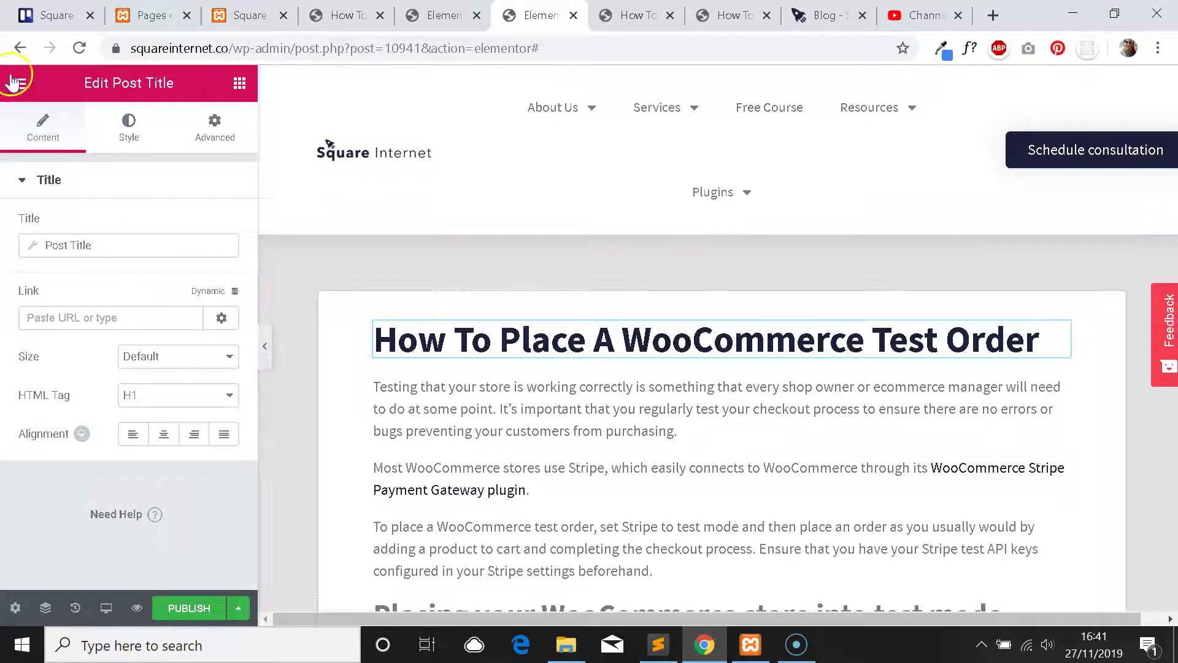
Find the Post Excerpt widget and add it between the post title and the post content.
left_click(28, 86)
left_click(18, 82)
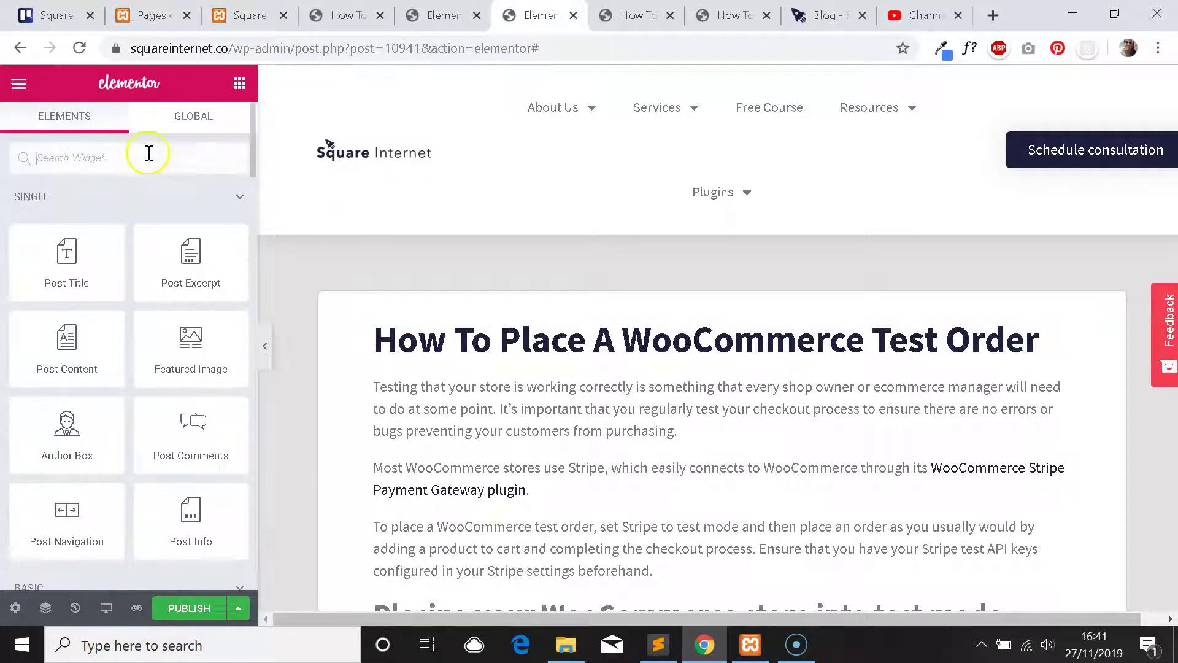
type("exce")
left_click_drag(190, 237, 537, 379)
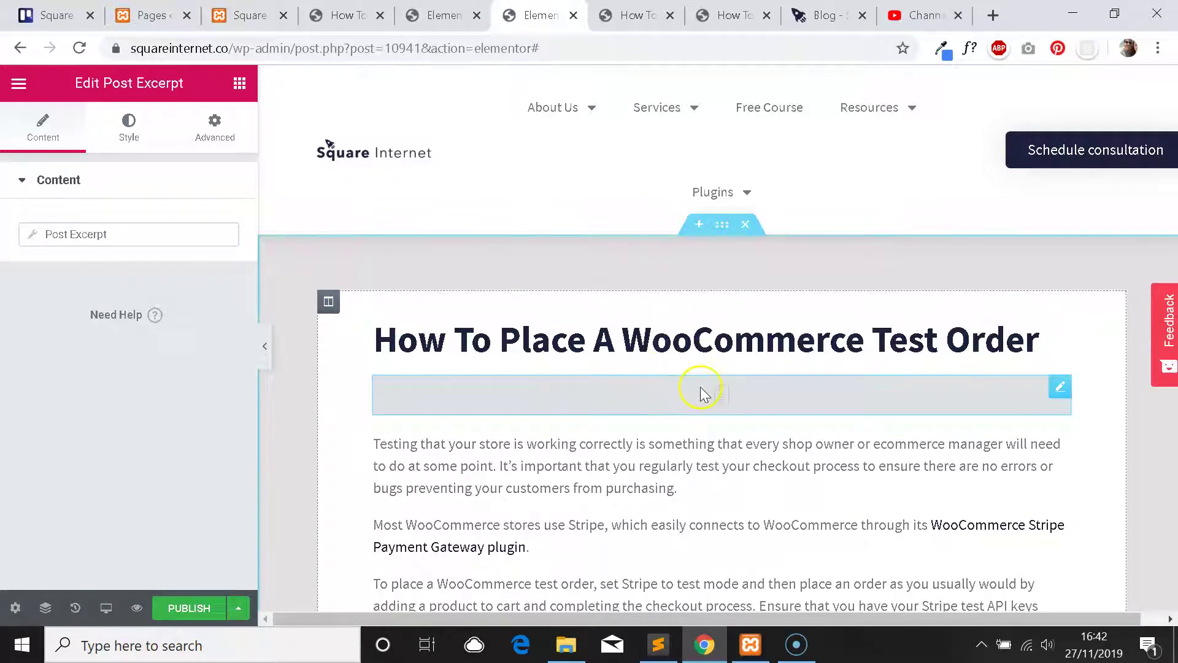
scroll(705, 381, "down", 1)
scroll(574, 324, "up", 1)
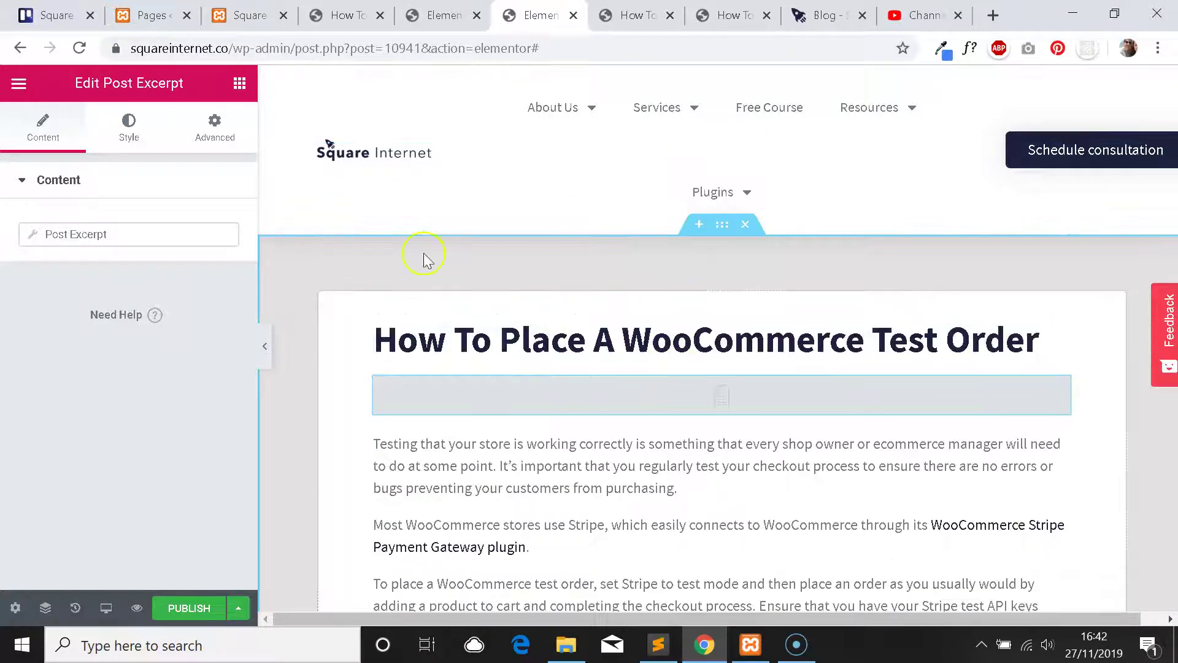
Return to the original single post template and review the excerpt and post content below its title.
left_click(652, 12)
left_click(742, 11)
left_click(803, 11)
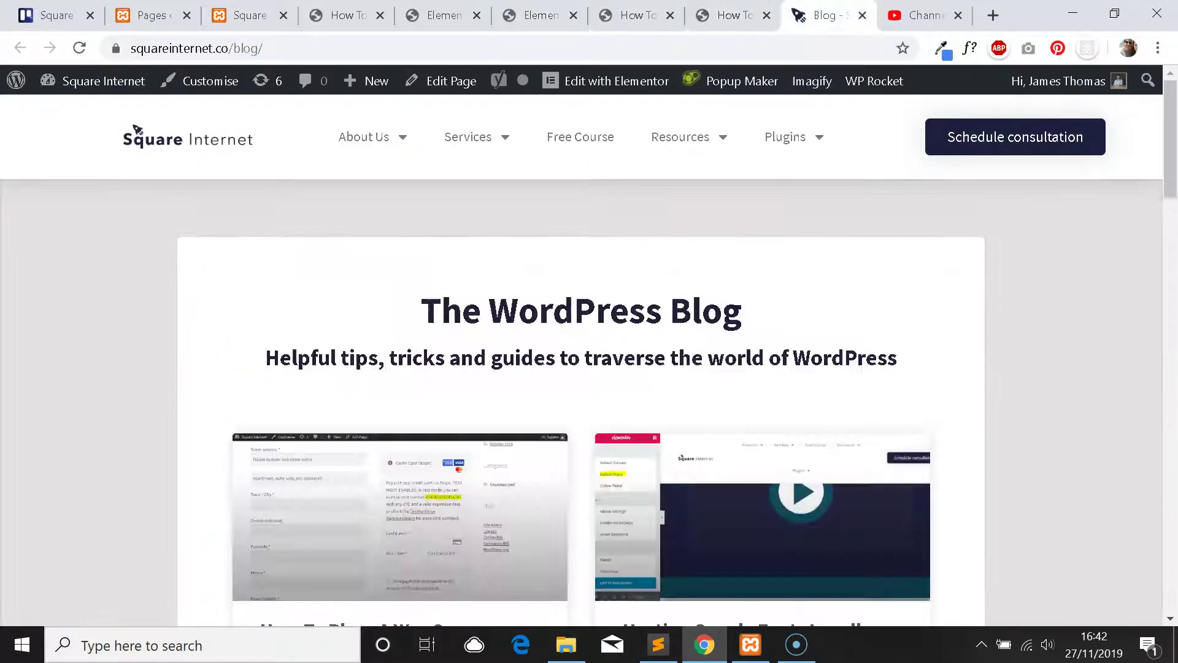
left_click(451, 15)
scroll(732, 360, "down", 2)
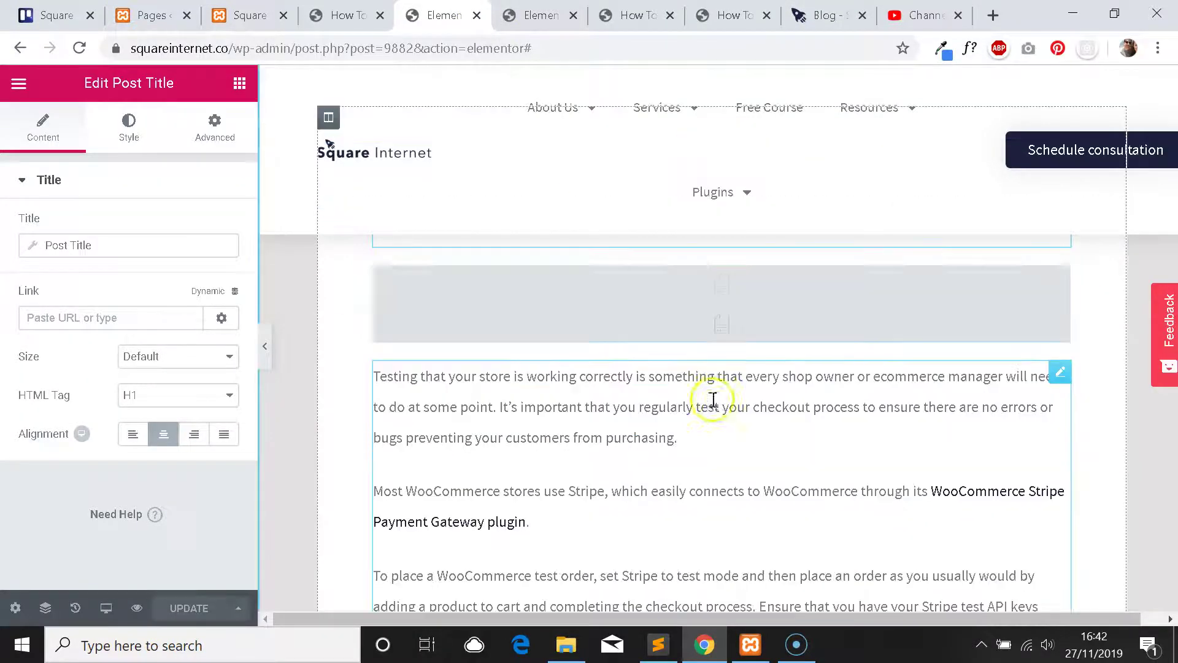
Check the post title's advanced margin settings in the original single post template.
scroll(675, 359, "up", 1)
scroll(712, 301, "up", 1)
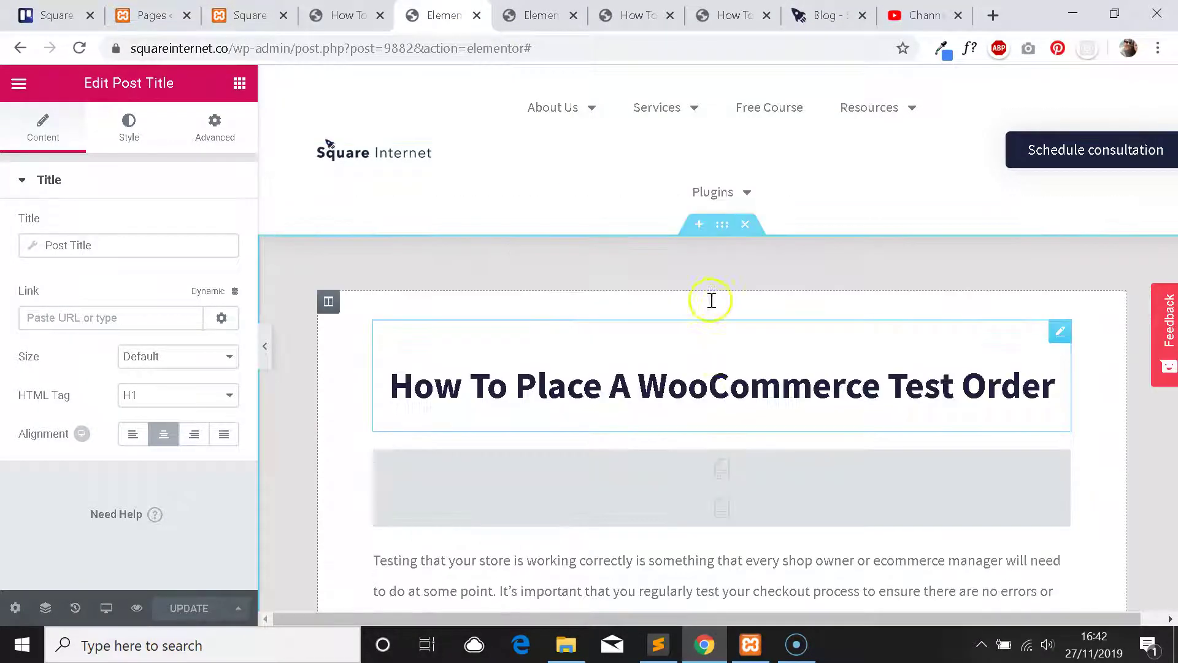
left_click(129, 130)
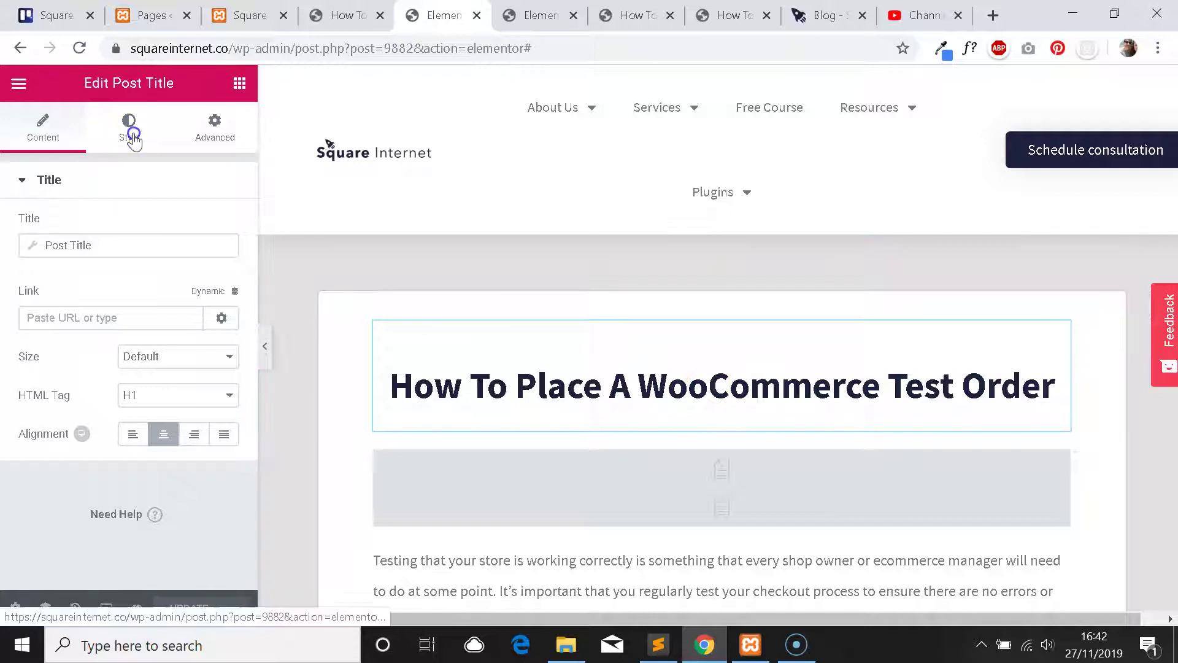
left_click(209, 144)
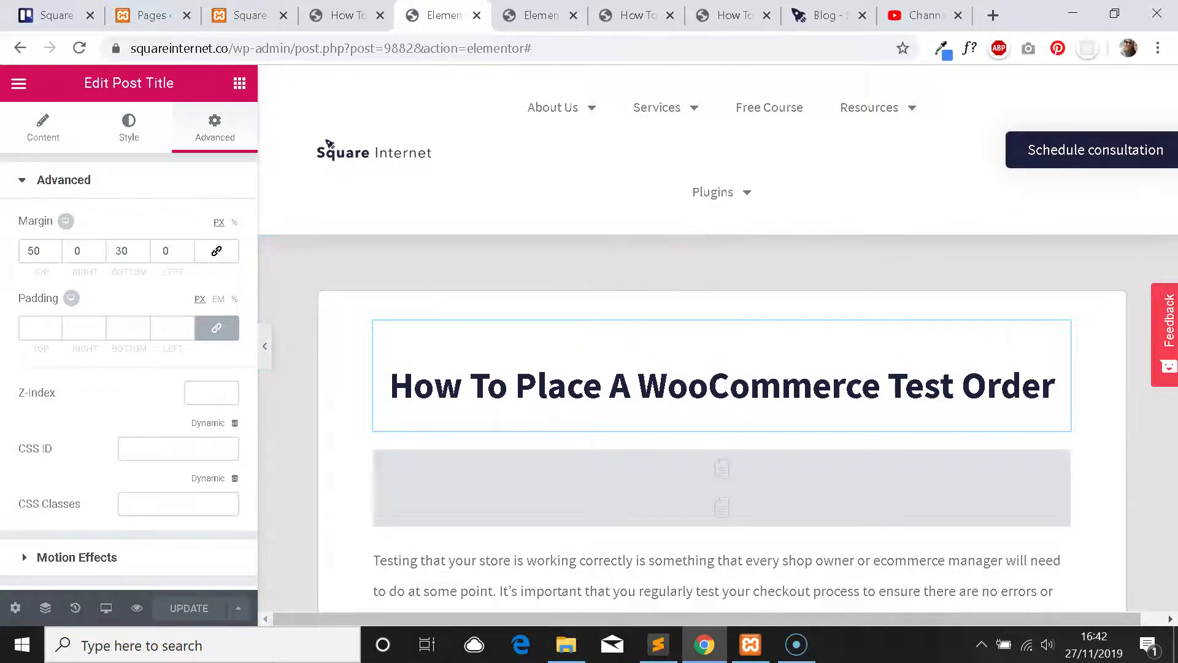
Set the Tutorial Template's post title margins unlinked, with 50 px at the top and 30 px at the bottom, matching the original template.
left_click(638, 15)
left_click(529, 14)
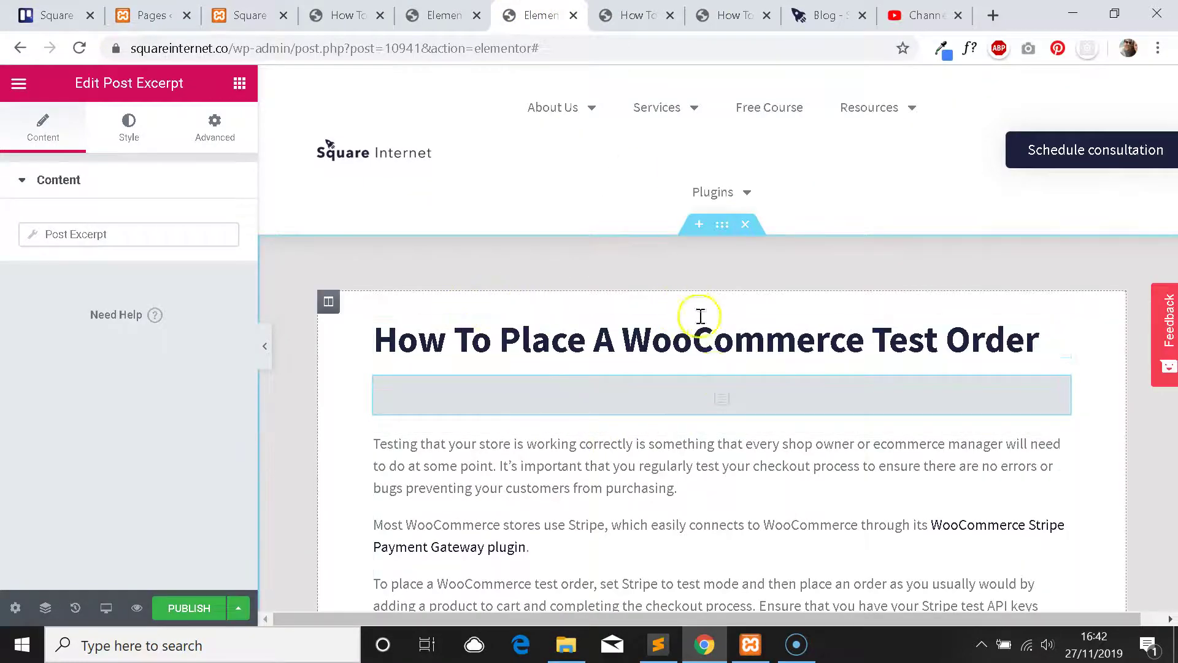
left_click(602, 340)
left_click(132, 123)
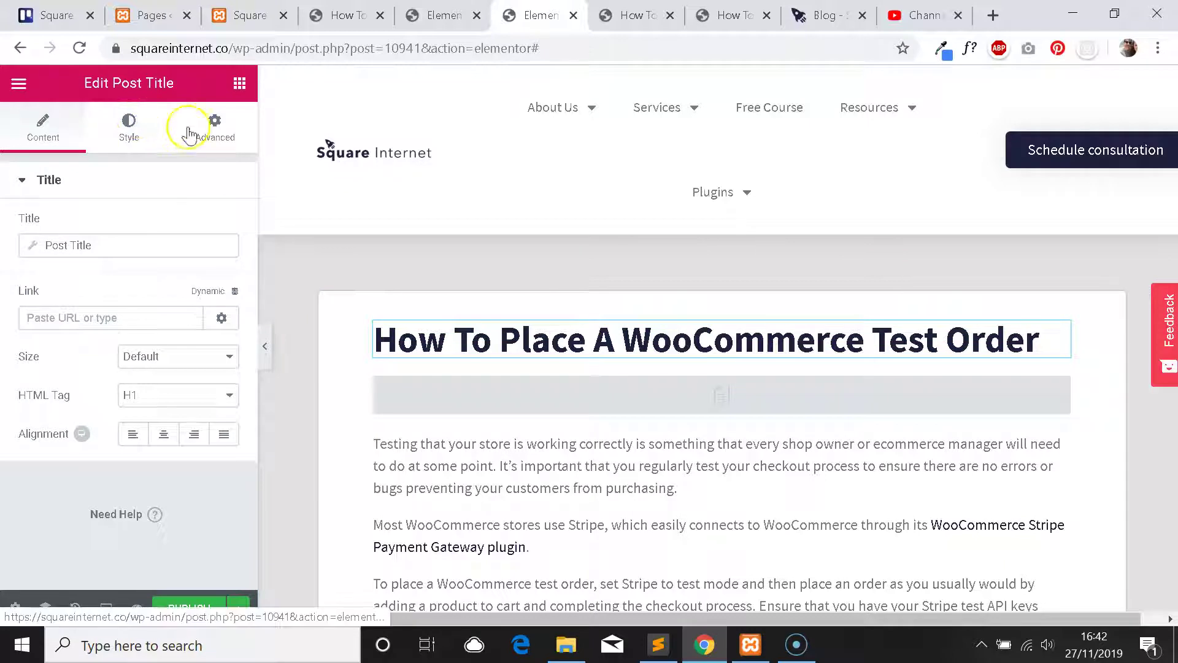
left_click(211, 134)
left_click(216, 251)
left_click(43, 250)
type("50")
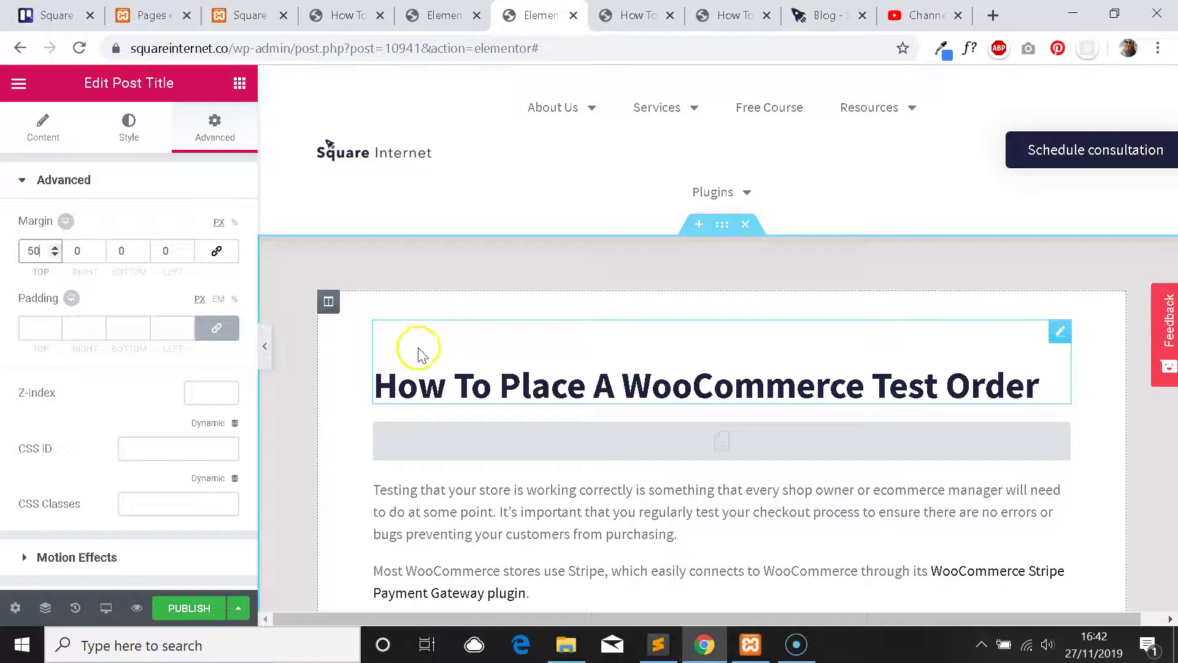
left_click(130, 251)
type("30")
left_click(417, 15)
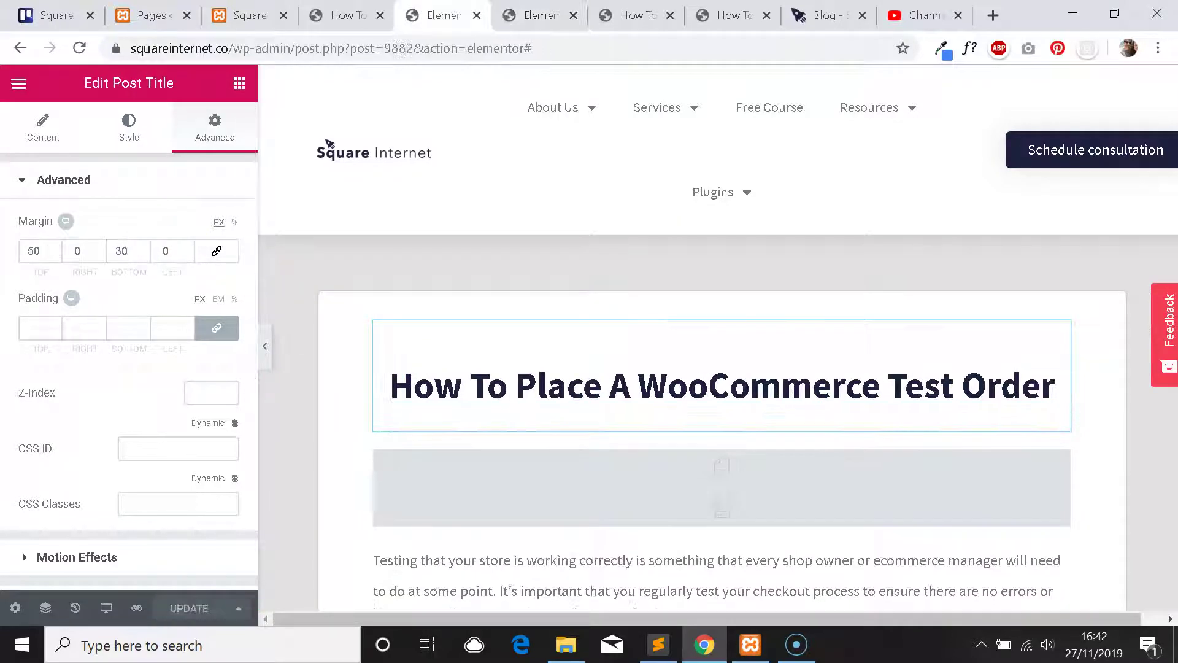
left_click(535, 16)
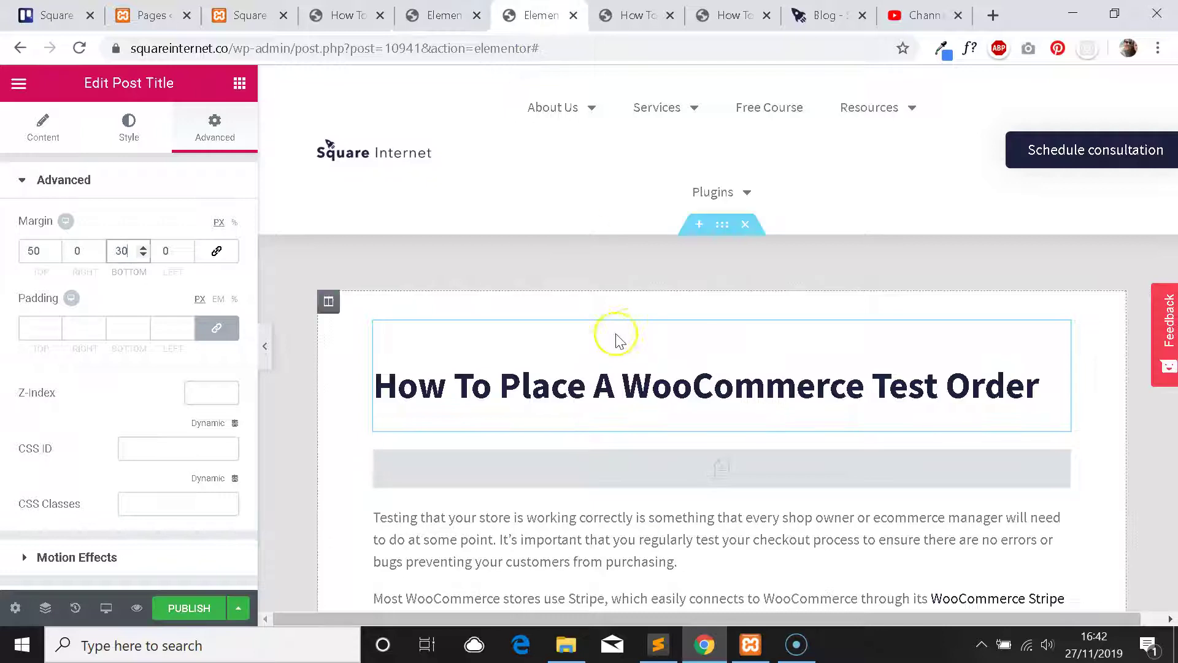
Check the style and advanced settings of the Post Excerpt widget in the original template.
left_click(595, 468)
left_click(444, 23)
left_click(639, 505)
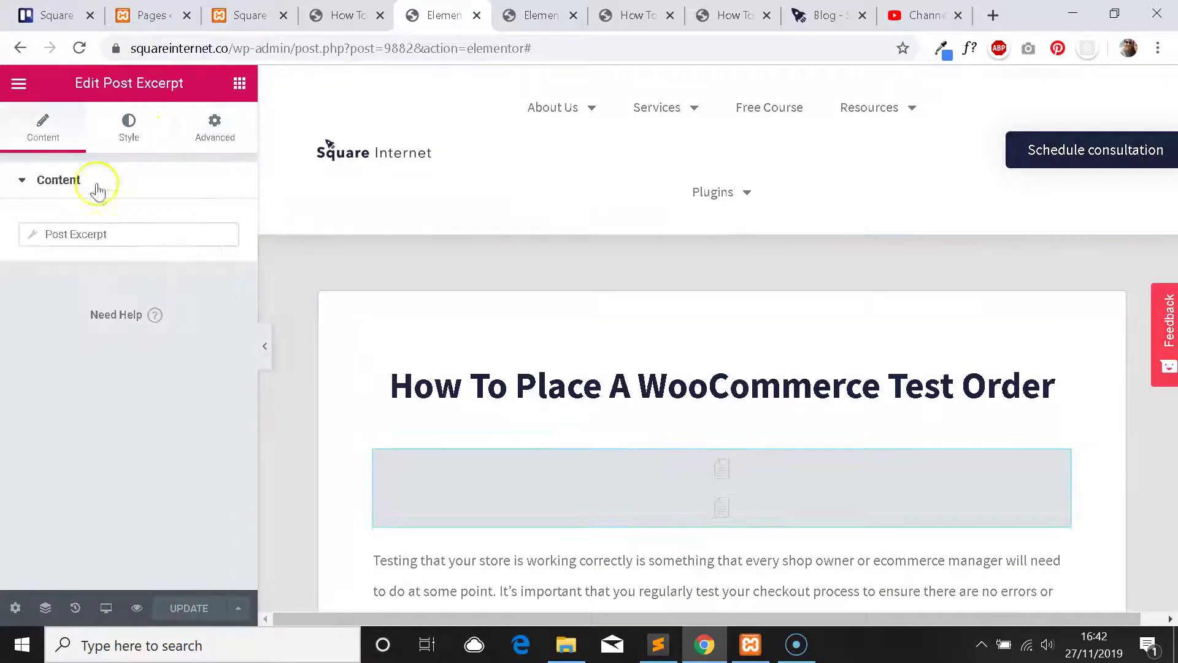
left_click(146, 137)
left_click(209, 121)
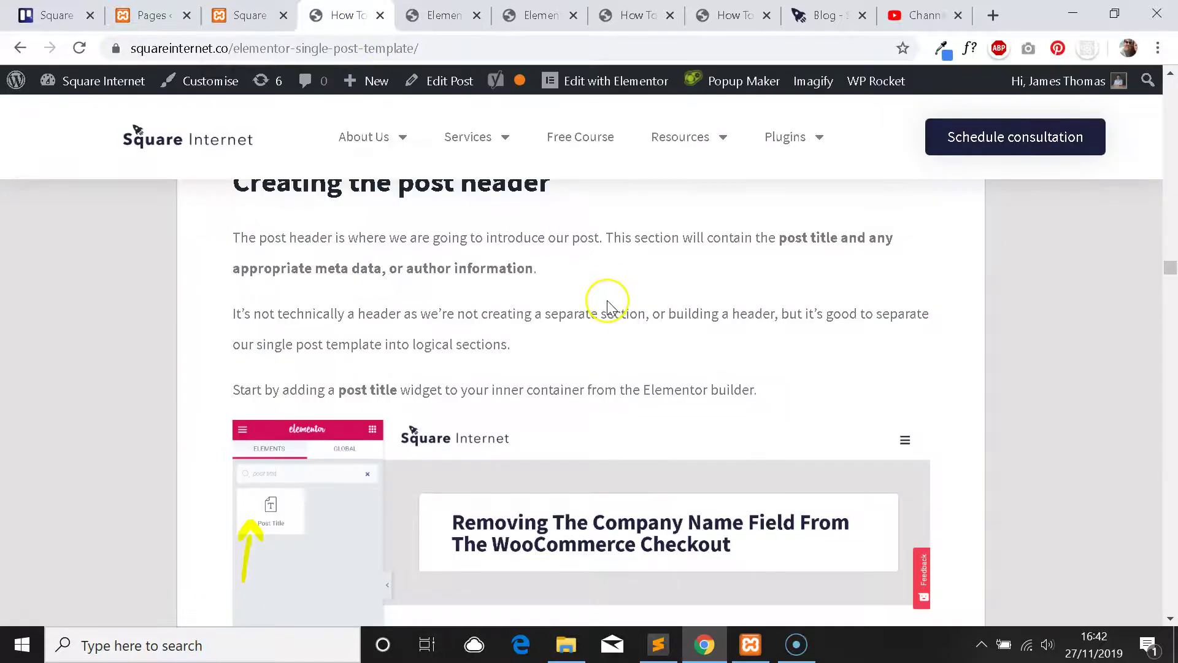
Compare the Tutorial Template with the tutorial article, the post previews and the original template.
scroll(613, 285, "down", 10)
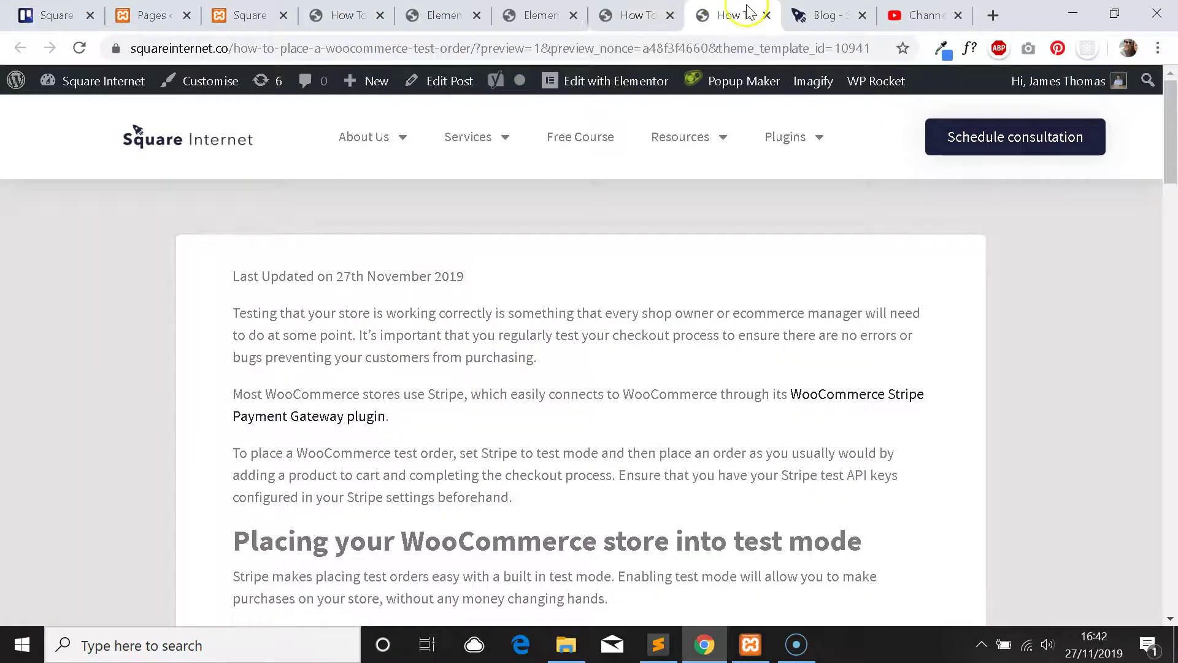
left_click(540, 15)
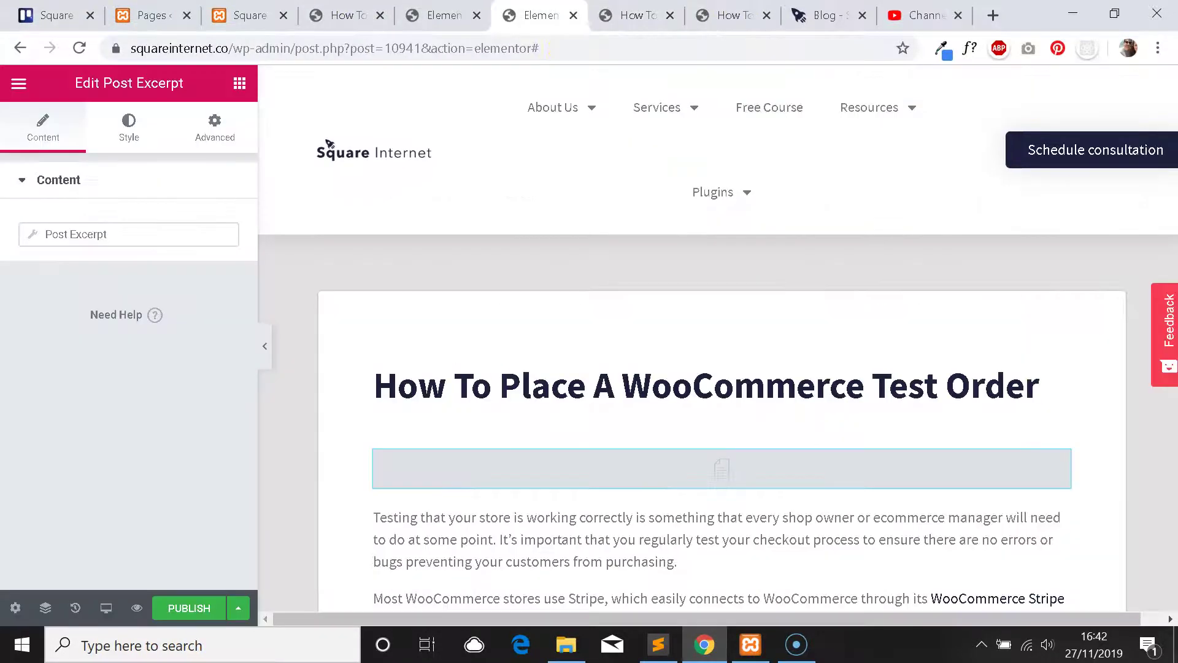
left_click(730, 14)
left_click(636, 15)
left_click(730, 15)
left_click(540, 15)
left_click(443, 15)
left_click(541, 14)
scroll(600, 244, "up", 3)
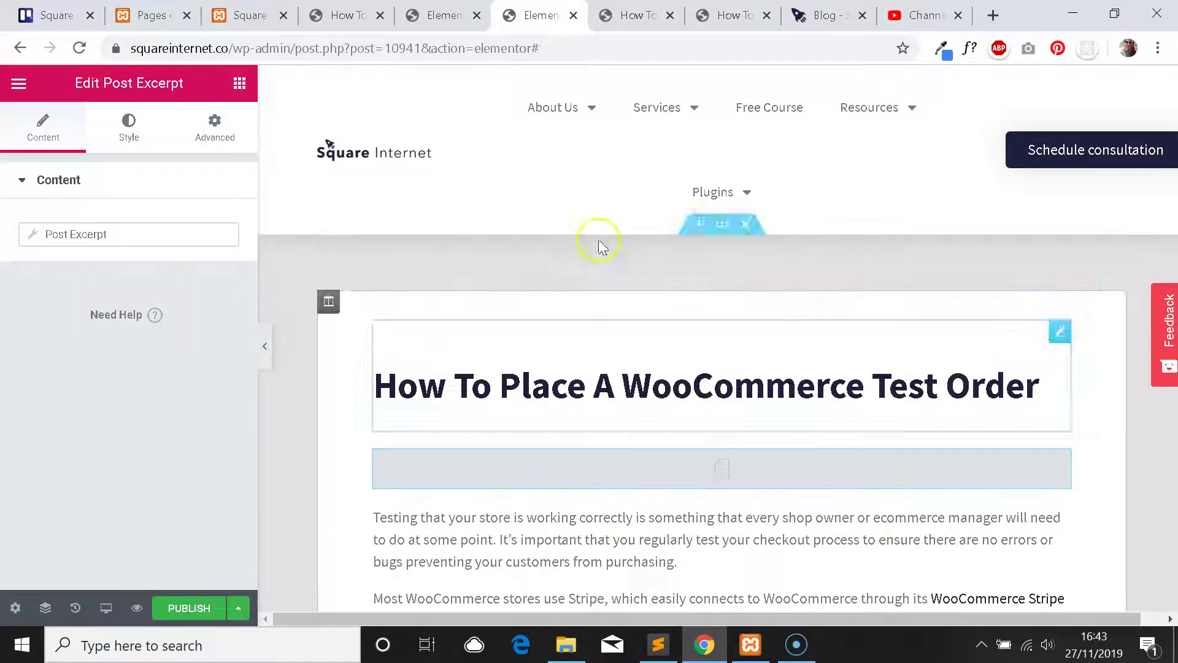
left_click(443, 15)
scroll(566, 270, "down", 2)
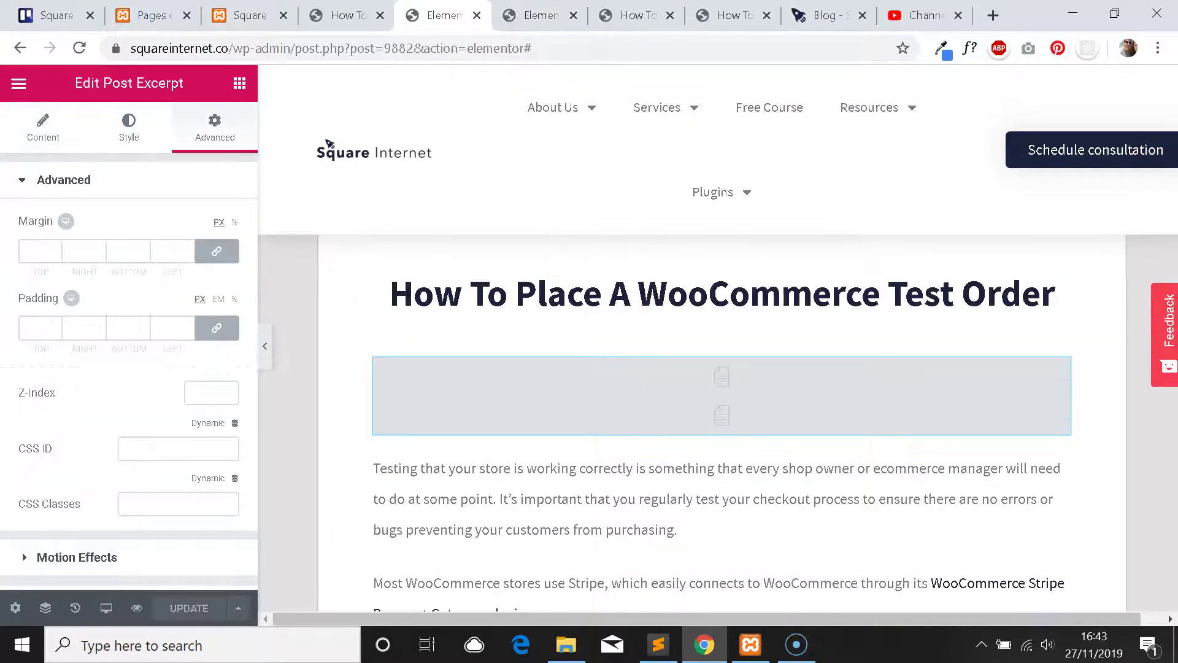
Find the Author Box widget and add it to the Tutorial Template between the post excerpt and the post content.
left_click(540, 14)
left_click(18, 83)
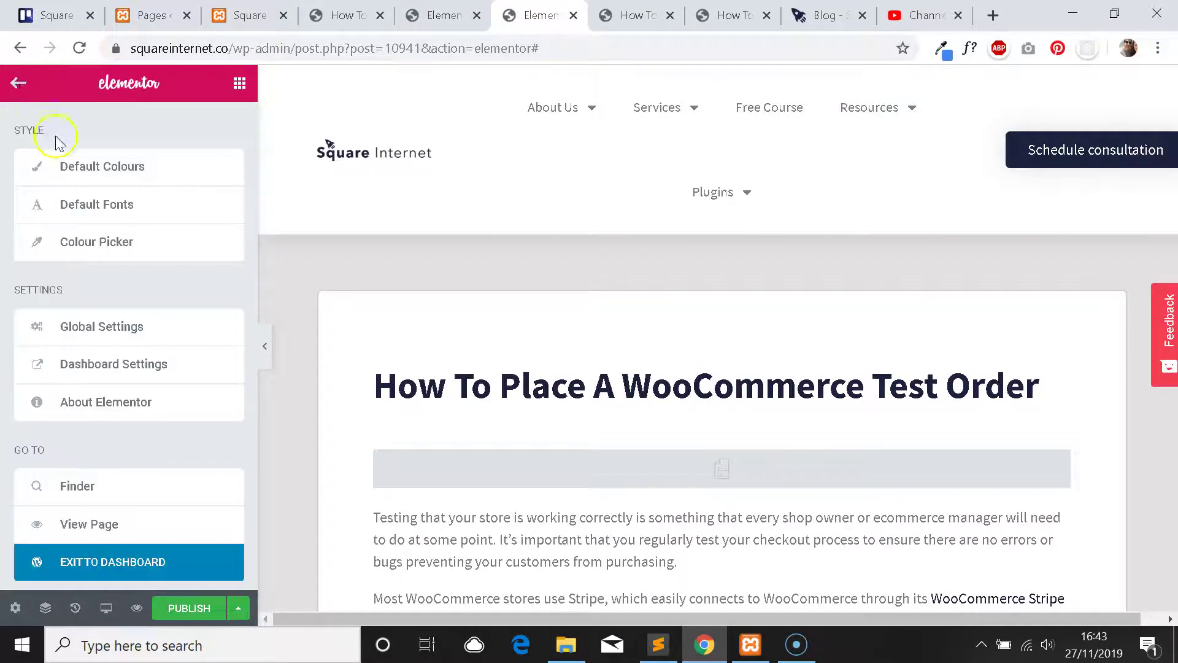
left_click(17, 84)
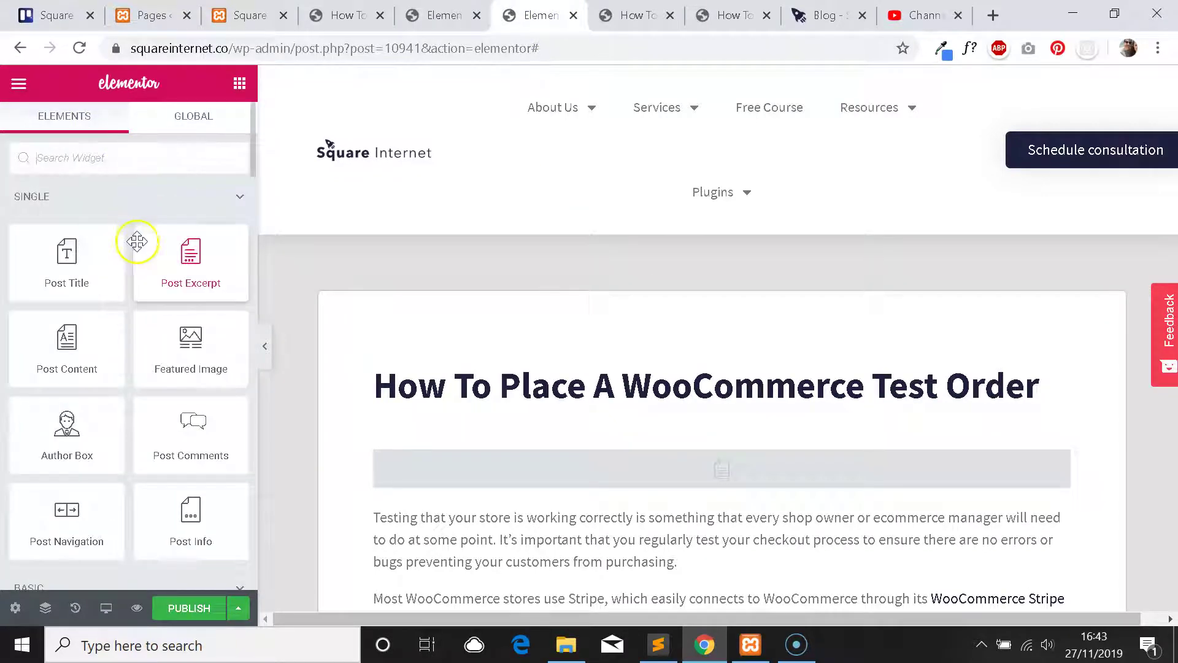
scroll(132, 227, "down", 3)
left_click_drag(79, 322, 650, 488)
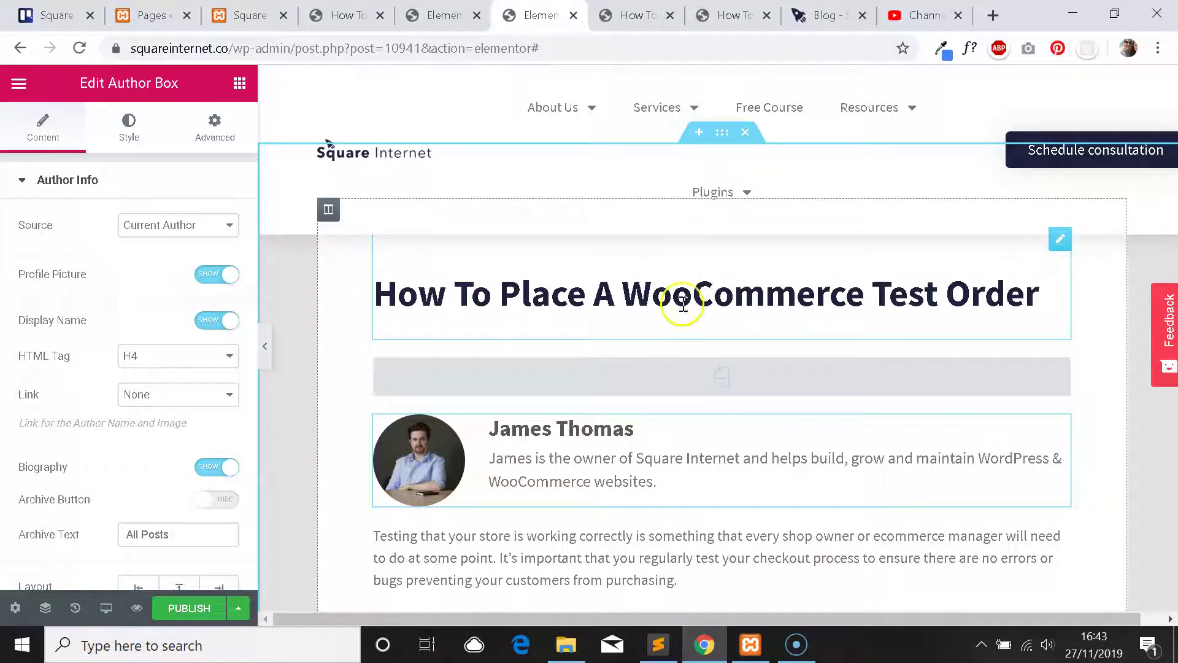
scroll(669, 310, "down", 1)
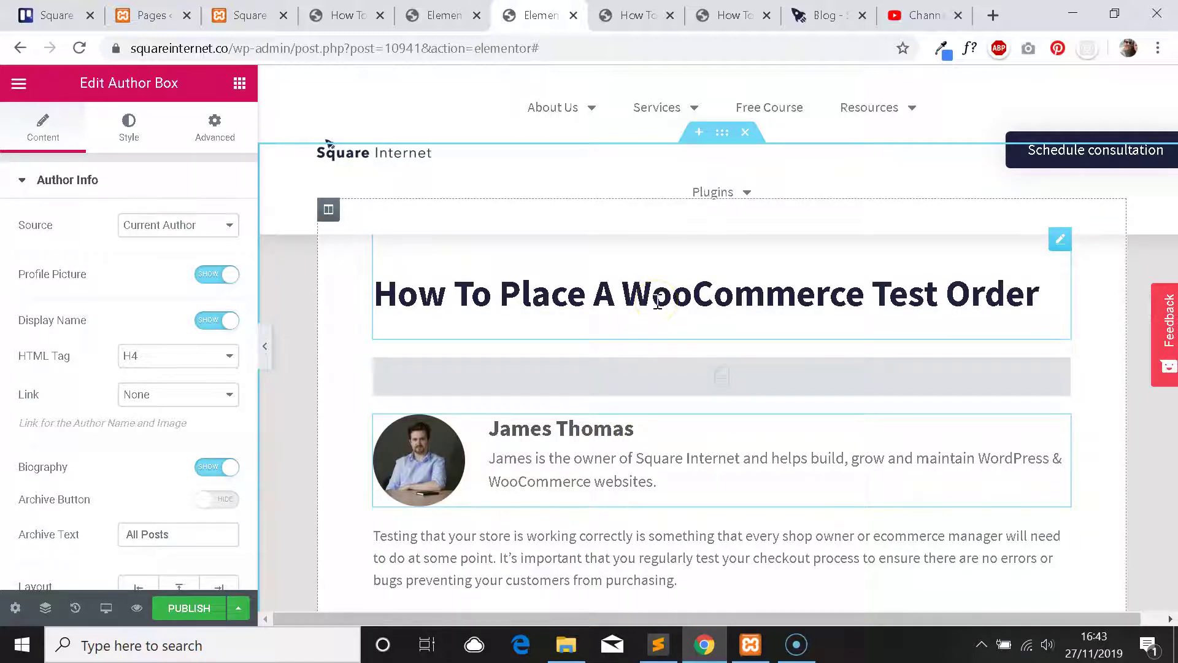
Try the Custom source for the Author Box and set it back to Current Author.
left_click(21, 85)
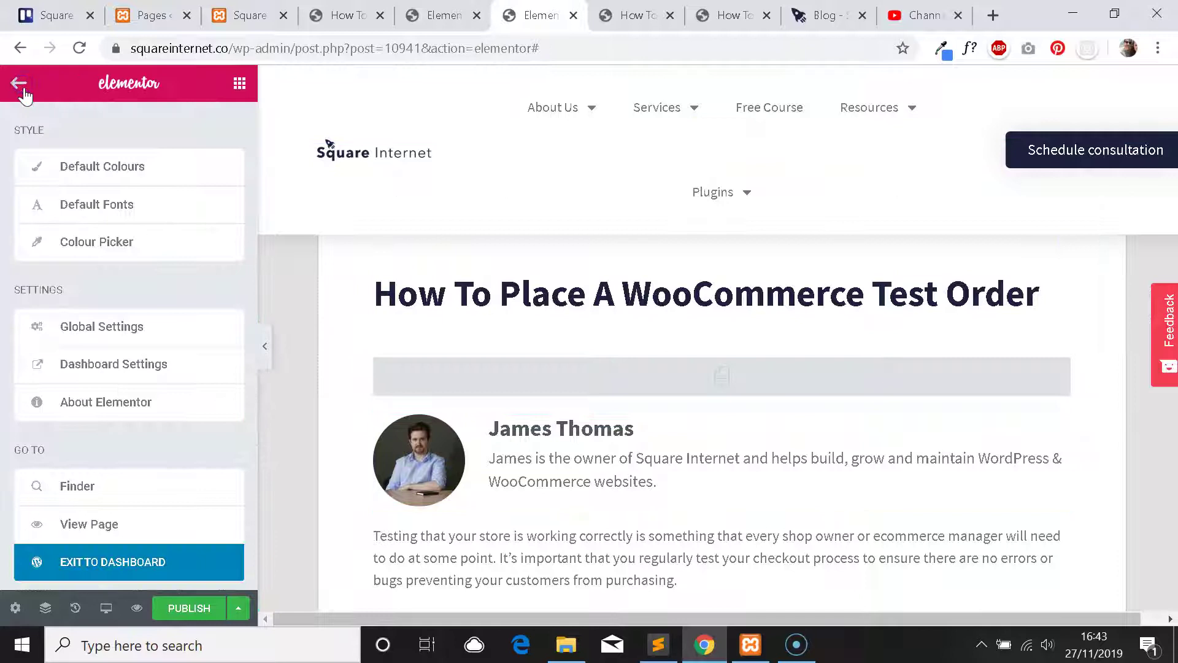
left_click(19, 85)
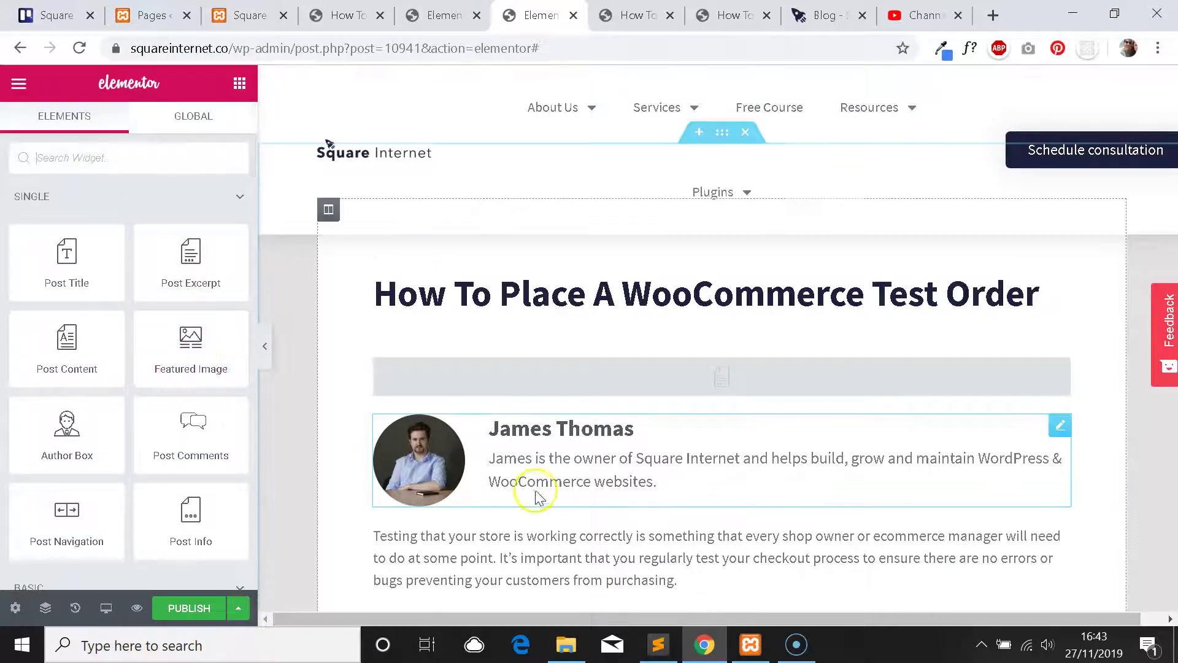
left_click(561, 466)
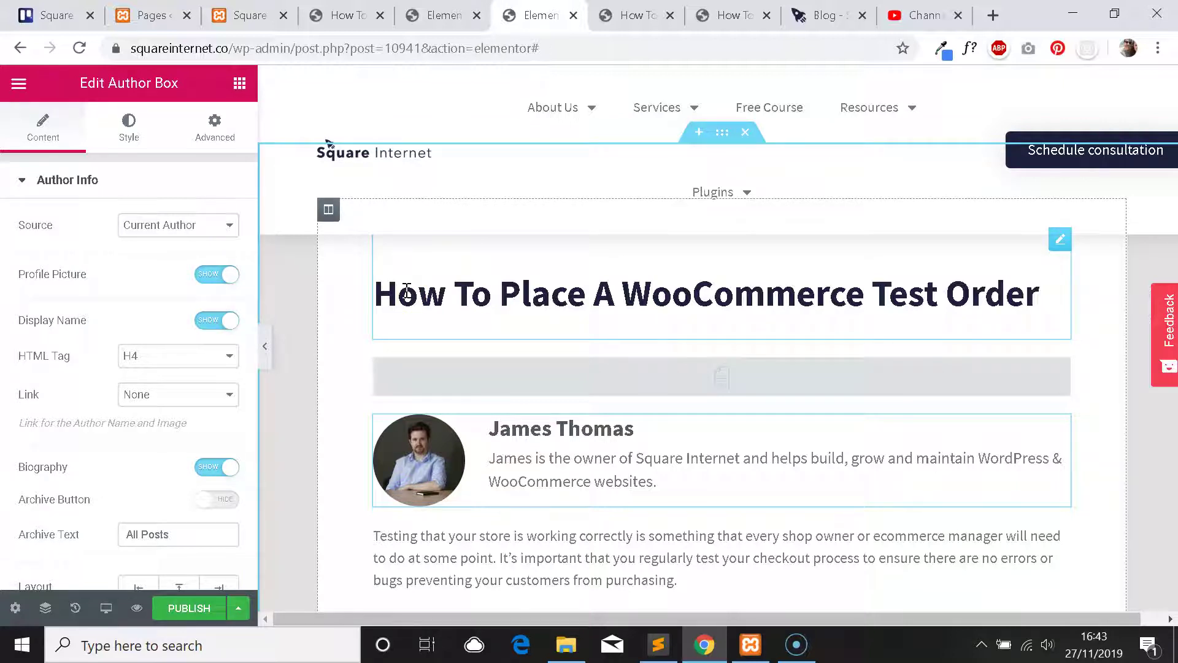
left_click(203, 224)
left_click(181, 255)
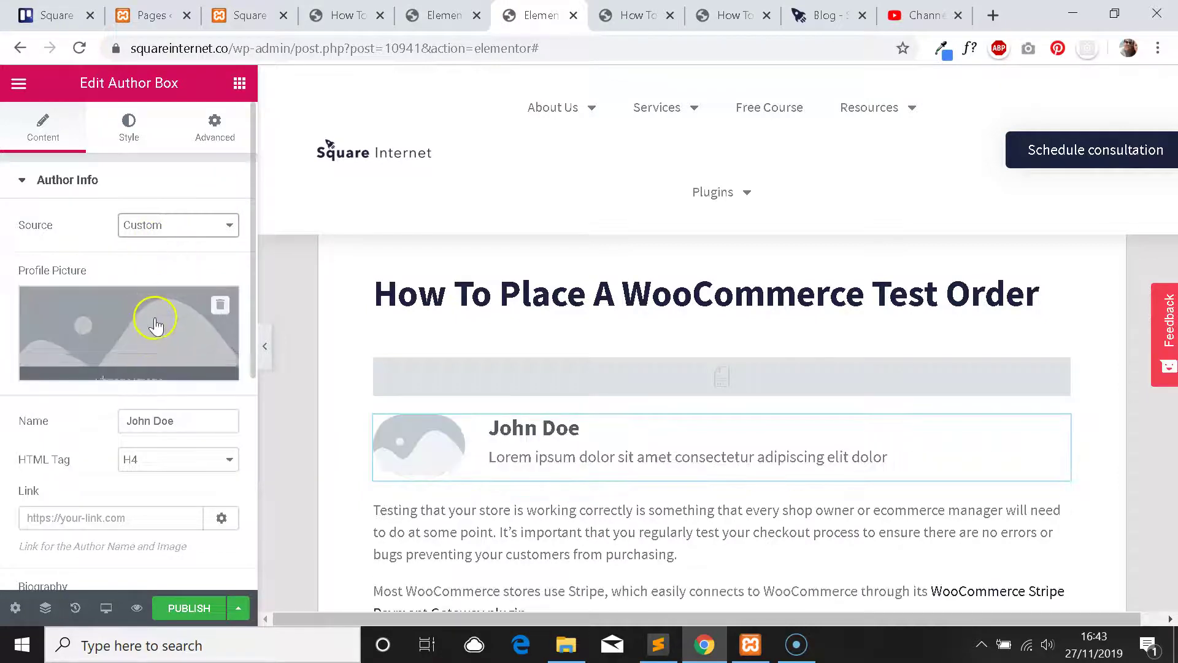
left_click(176, 227)
left_click(179, 244)
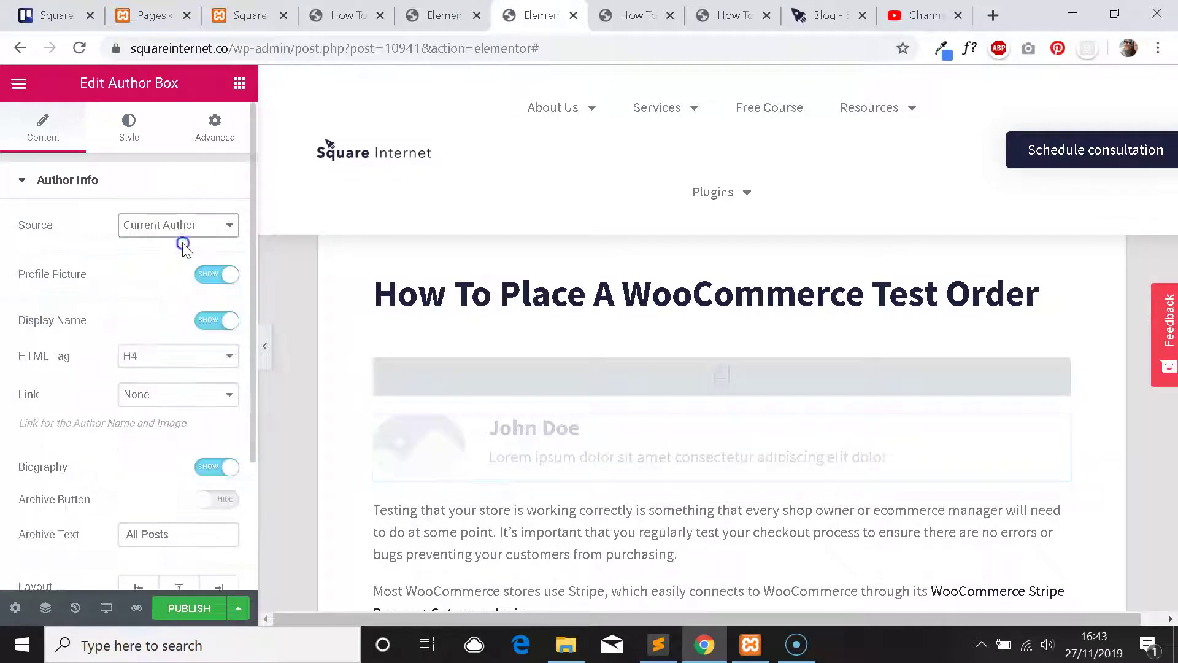
left_click(216, 277)
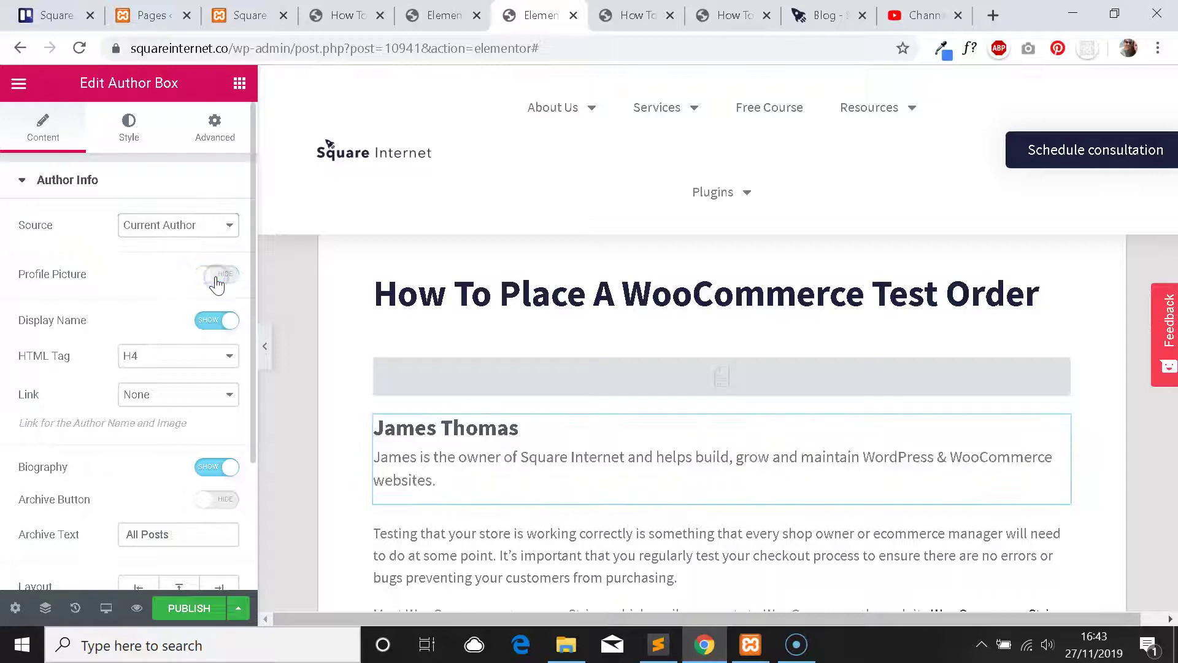
left_click(216, 279)
scroll(178, 316, "down", 2)
left_click(226, 183)
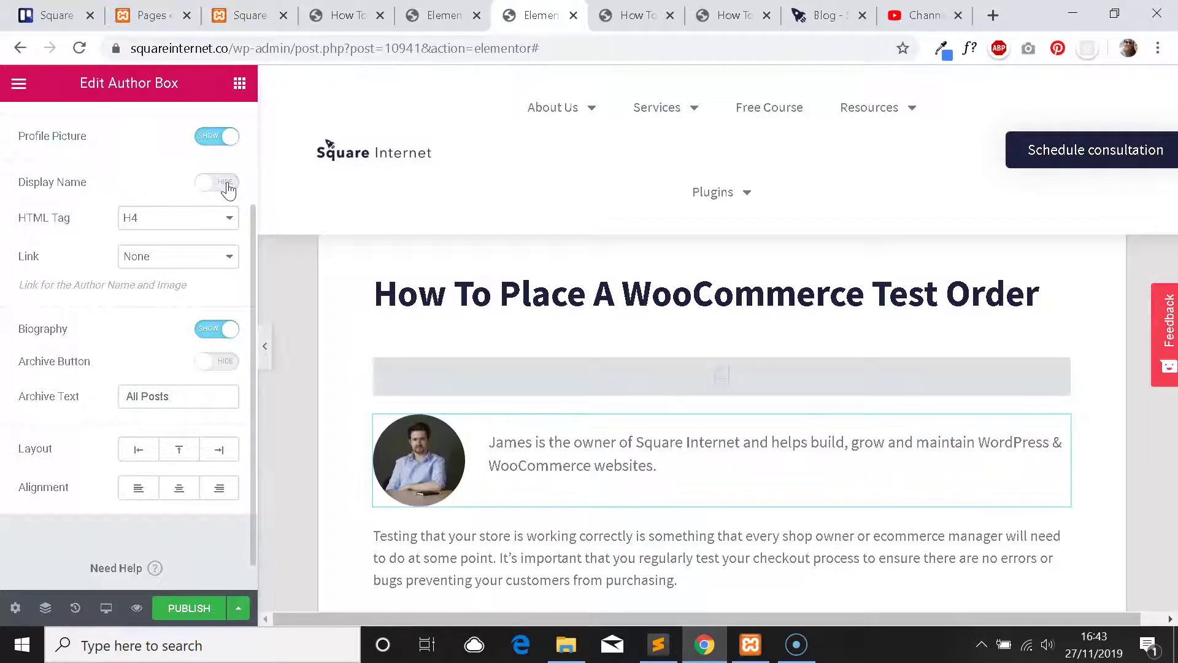
left_click(228, 183)
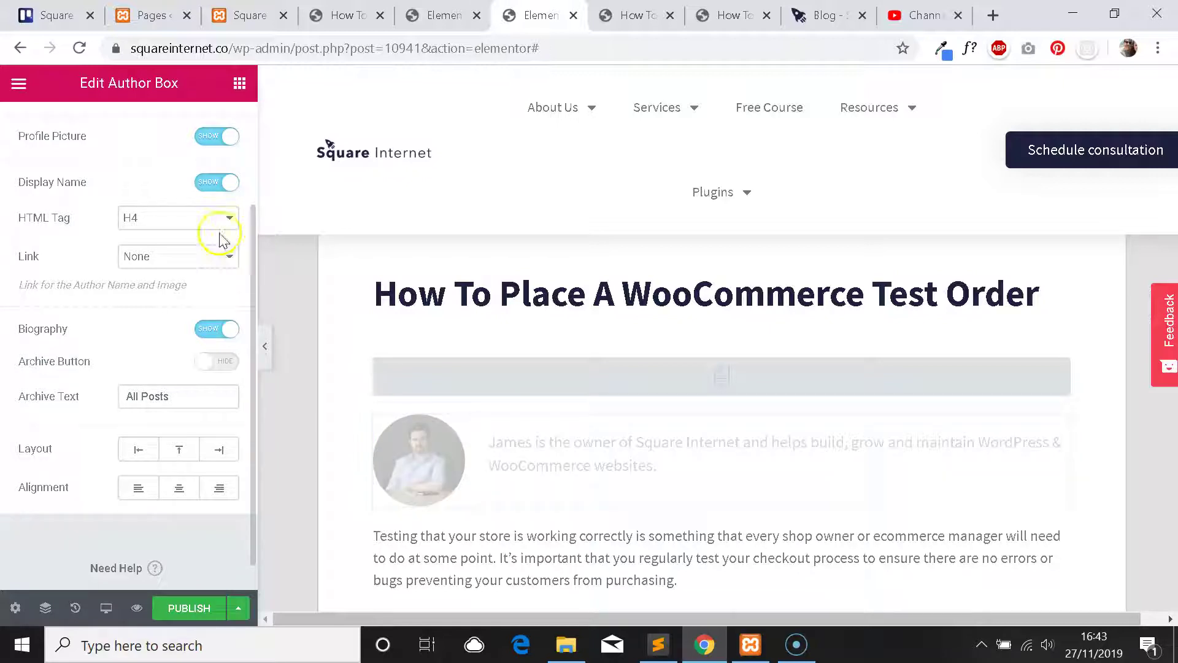
Hide the biography in the Author Box and review its remaining content options.
left_click(224, 332)
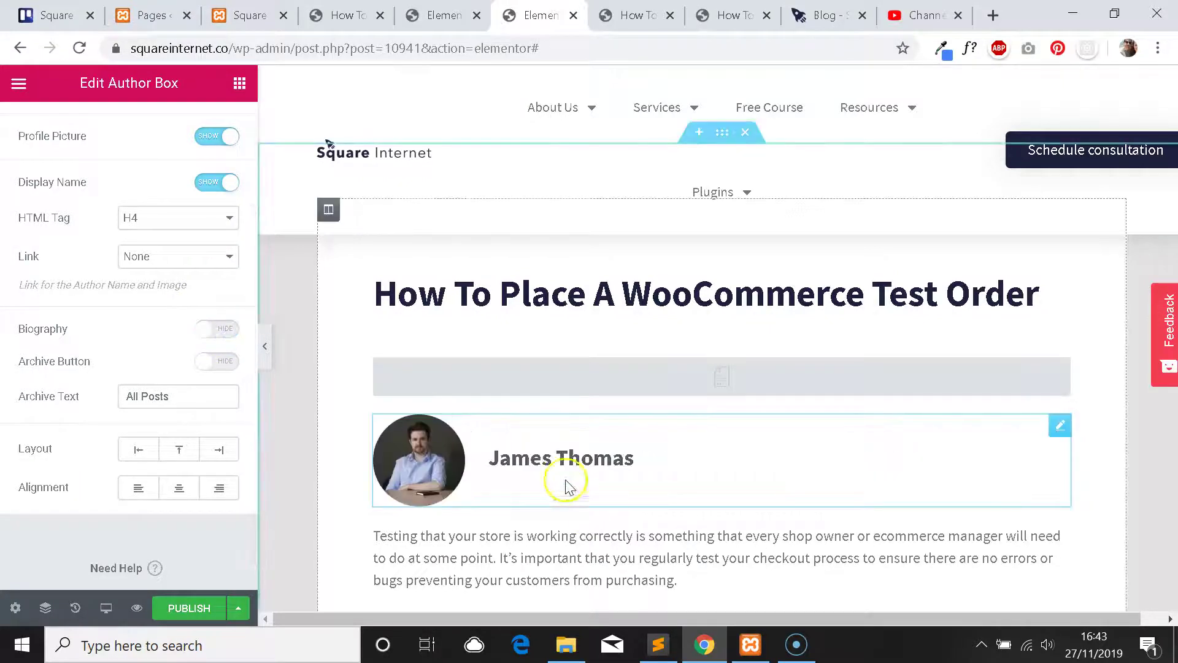
scroll(163, 408, "up", 3)
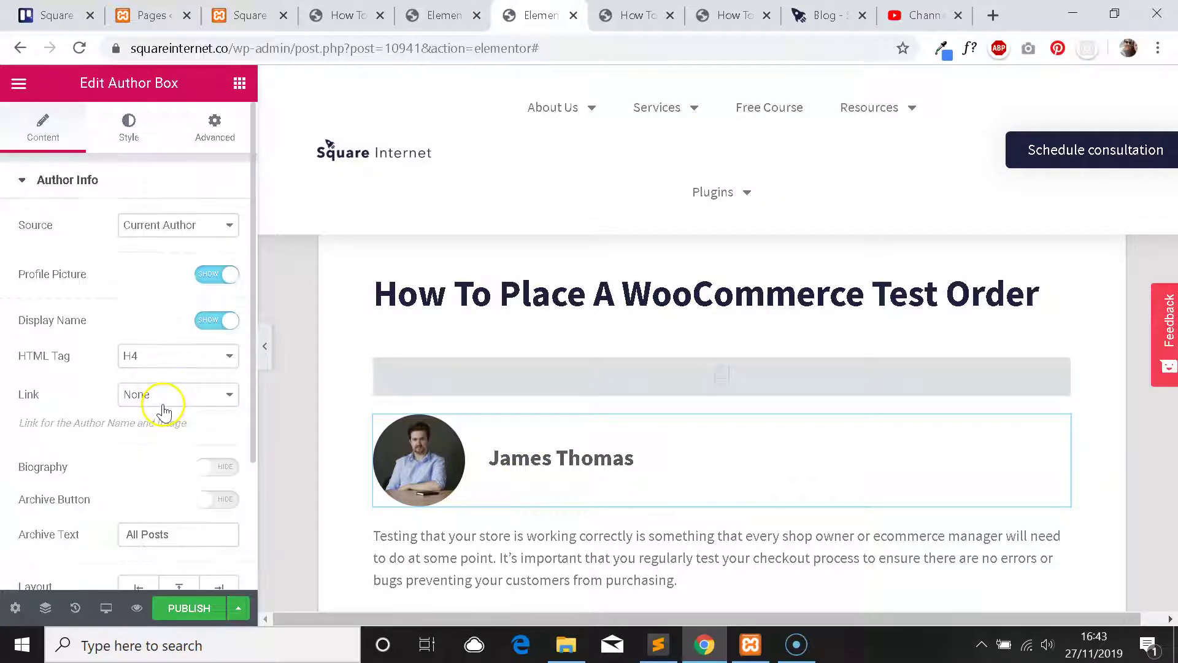
scroll(164, 408, "down", 3)
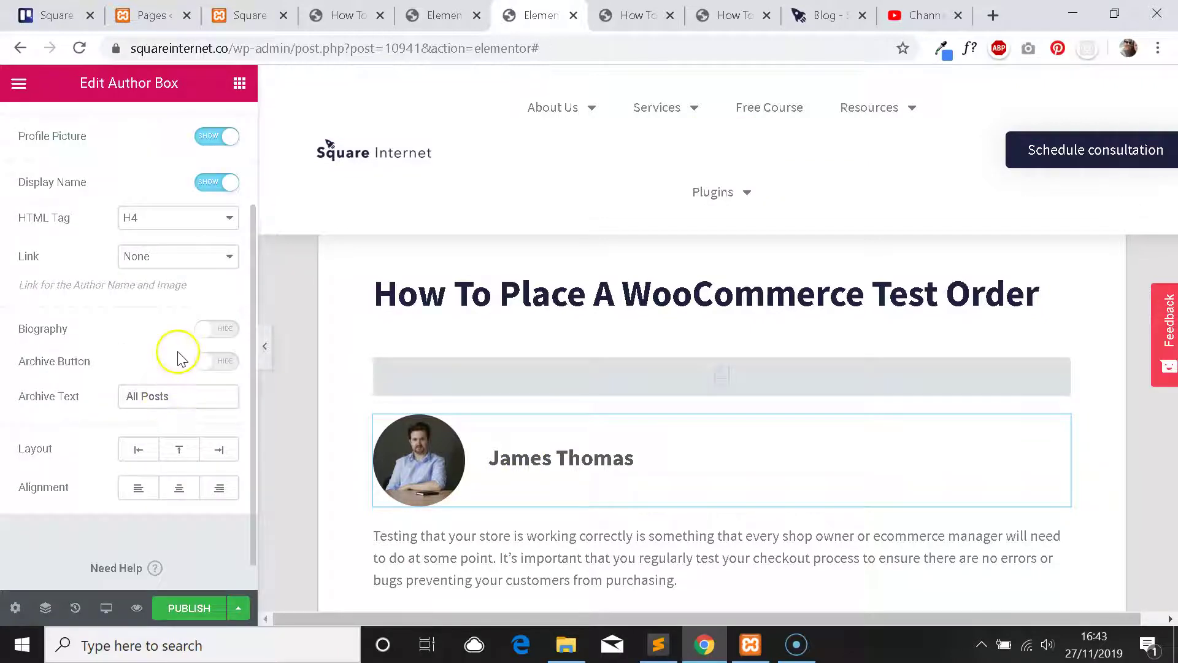
scroll(198, 384, "up", 3)
Set the vertical alignment of the Author Box image to Top after trying the middle option.
left_click(130, 136)
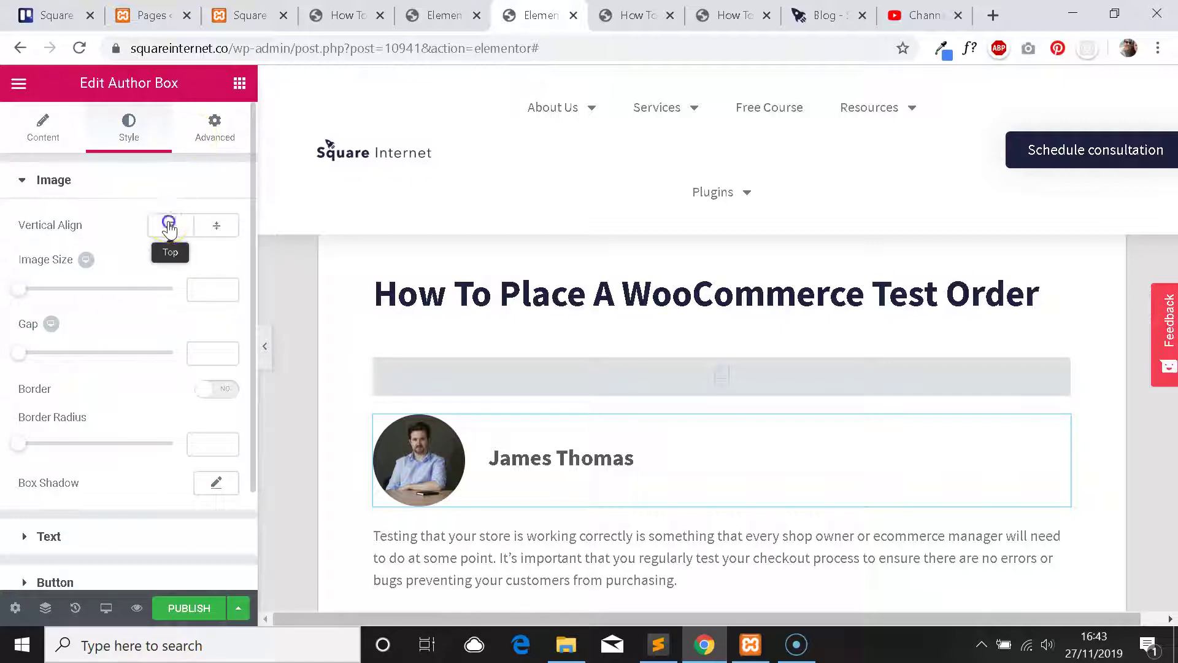
left_click(169, 228)
left_click(224, 227)
left_click(174, 225)
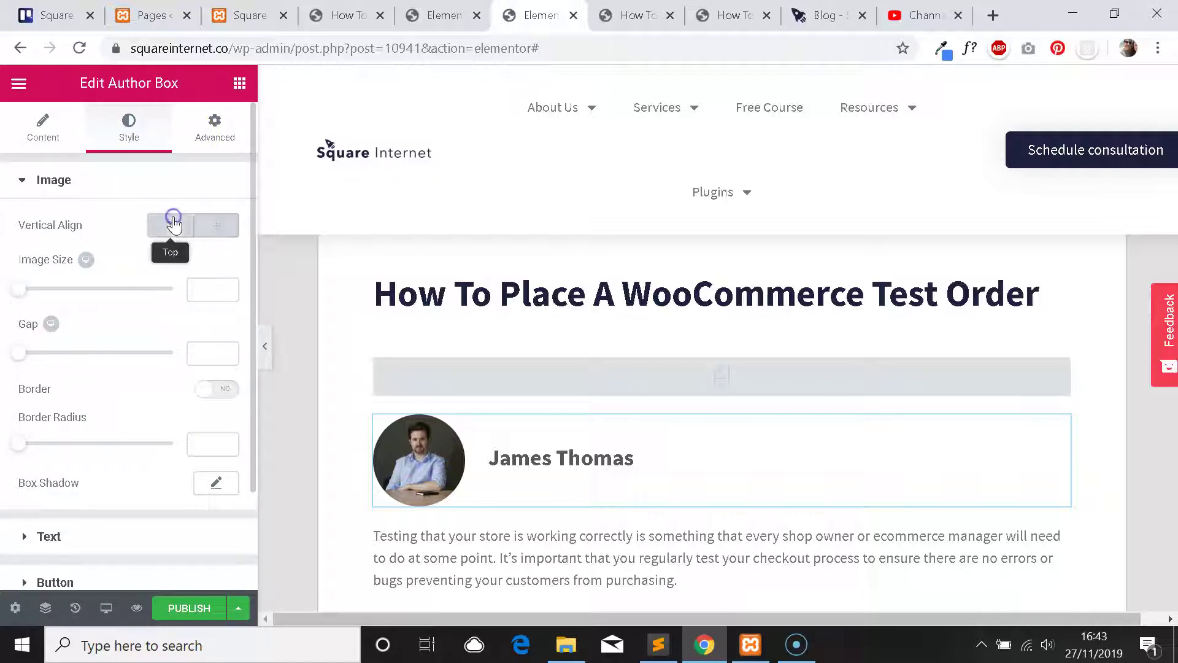
scroll(170, 239, "down", 3)
scroll(172, 240, "up", 3)
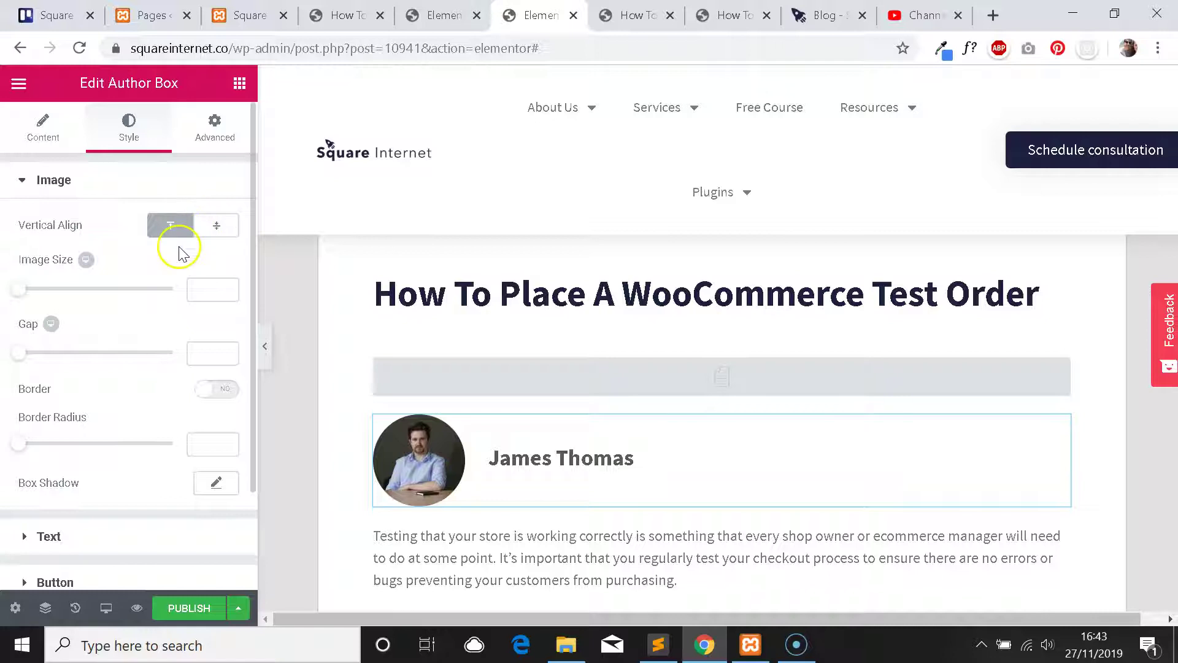
Set the Author Box image size to 0 and its gap to 100.
mouse_move(21, 293)
left_mouse_down()
mouse_move(182, 307)
mouse_move(16, 294)
left_mouse_up()
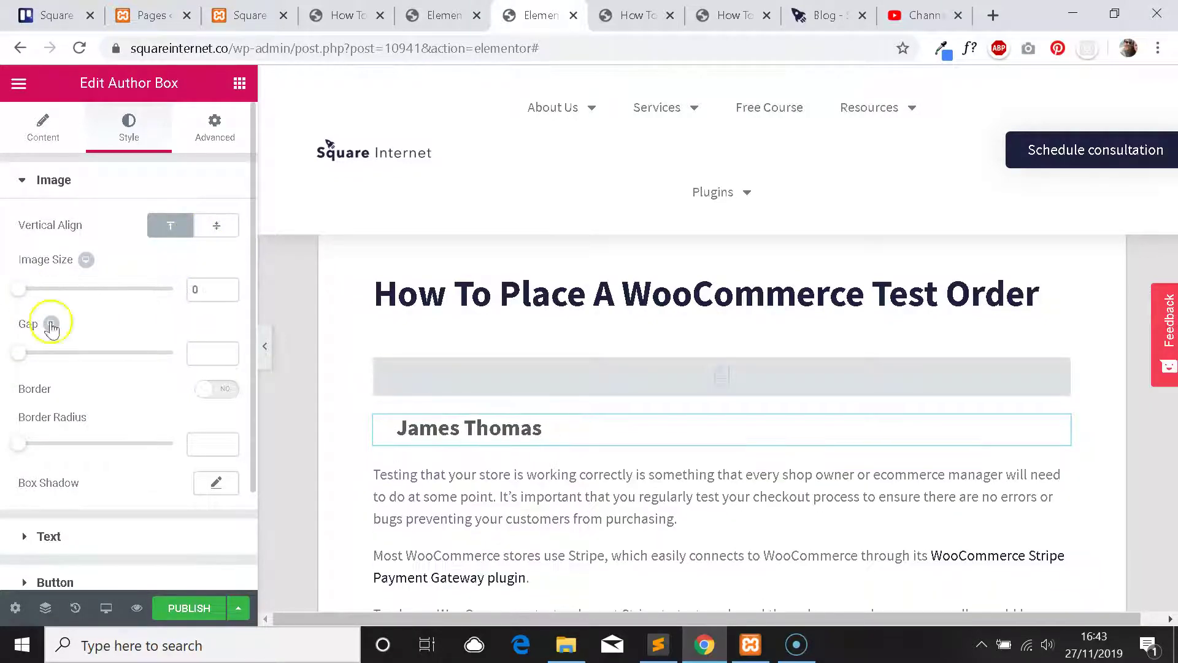
left_click_drag(21, 350, 262, 350)
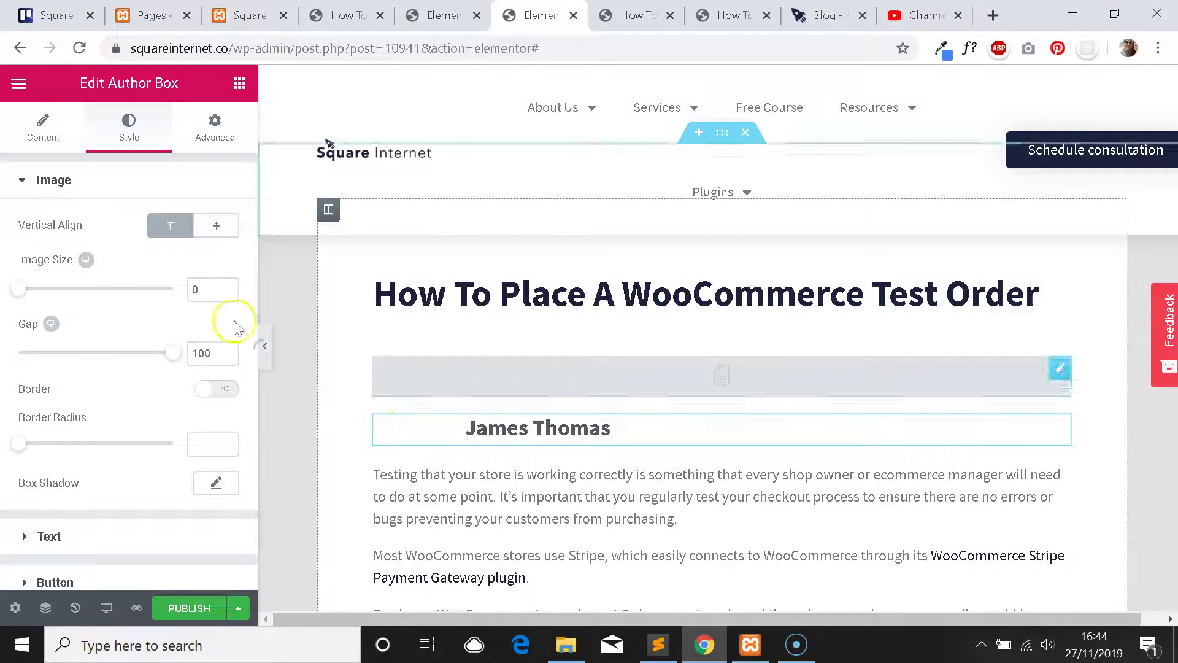
mouse_move(24, 298)
left_mouse_down()
mouse_move(127, 297)
mouse_move(17, 296)
left_mouse_up()
scroll(113, 316, "down", 2)
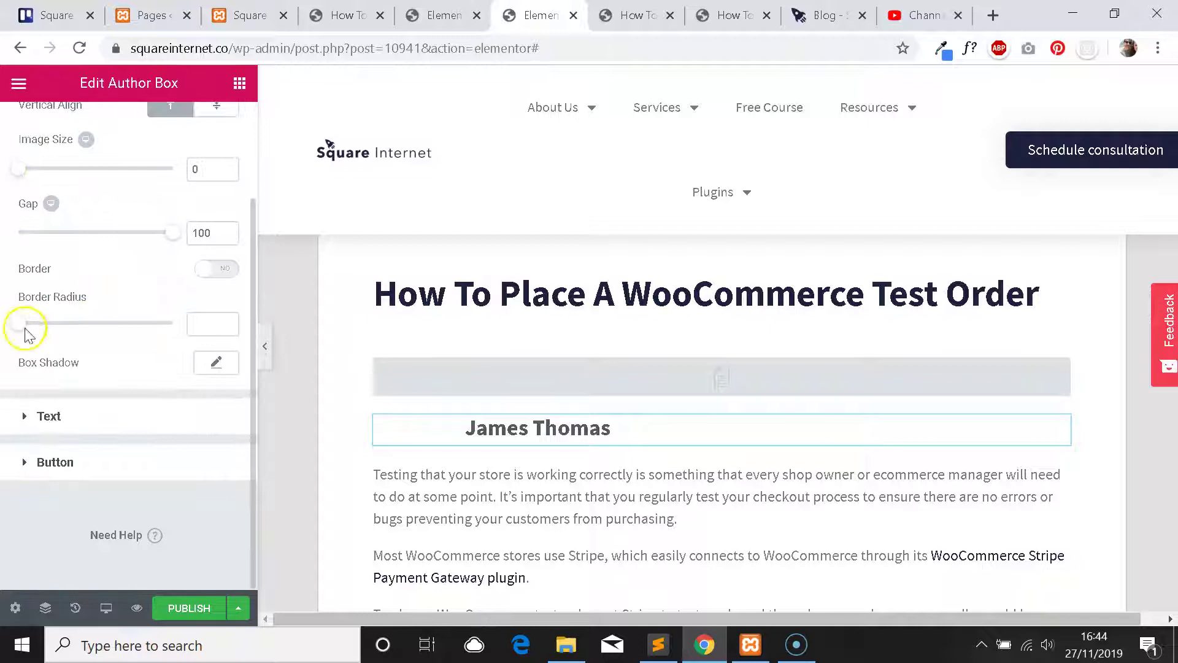
Delete the Author Box widget from between the post excerpt and the post content.
scroll(645, 384, "down", 2)
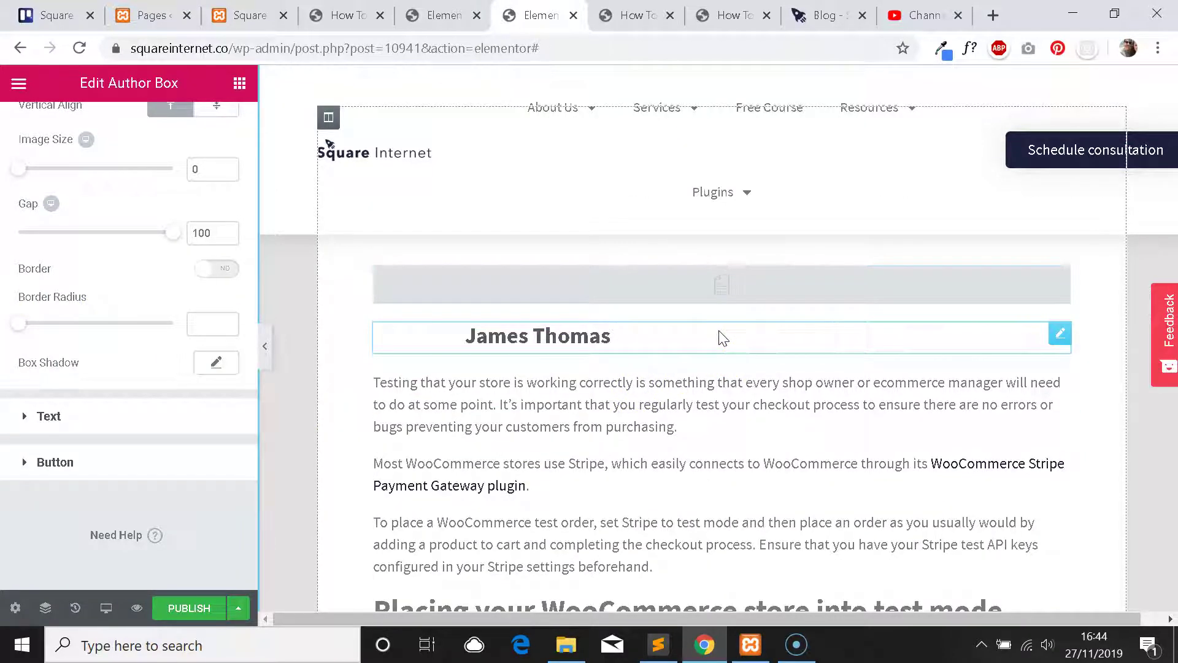
scroll(723, 337, "up", 2)
right_click(681, 437)
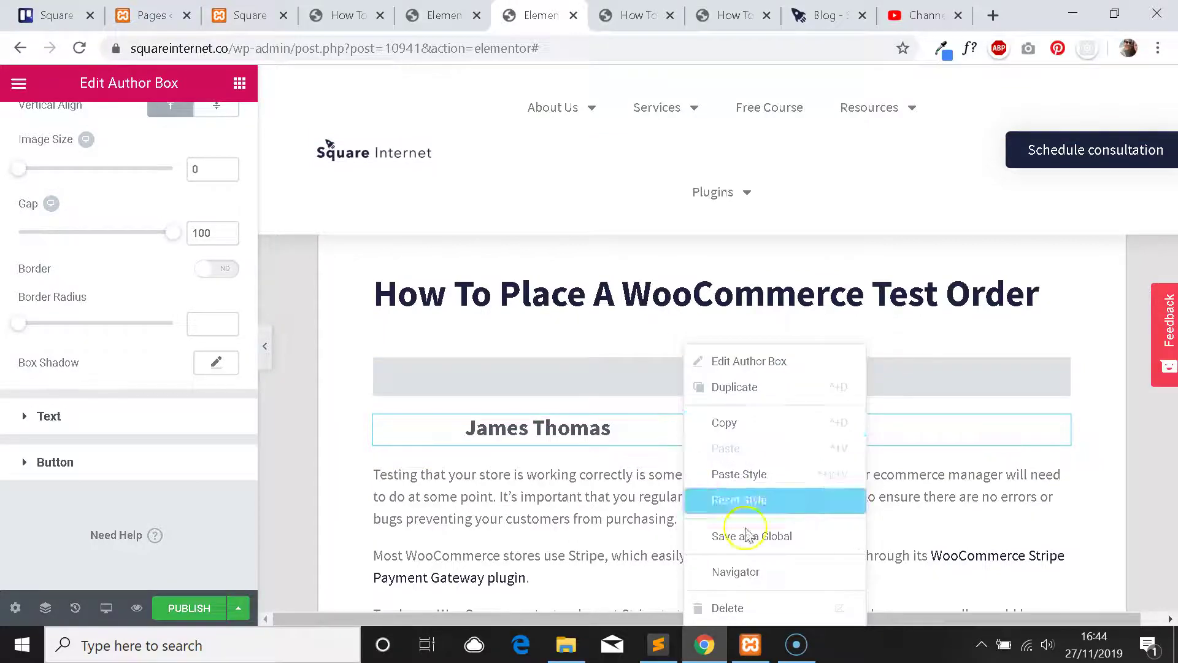
left_click(764, 608)
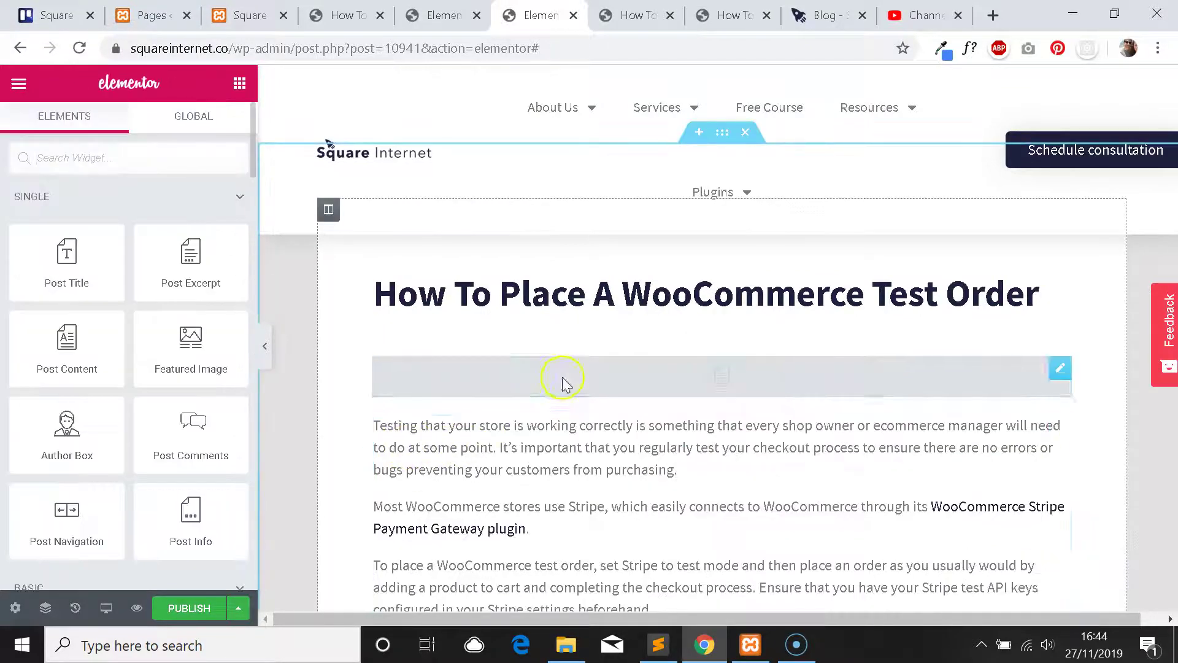
Search the widgets for "post", try a Post Navigation widget between the excerpt and the post content, and delete it again.
left_click(117, 161)
type("post")
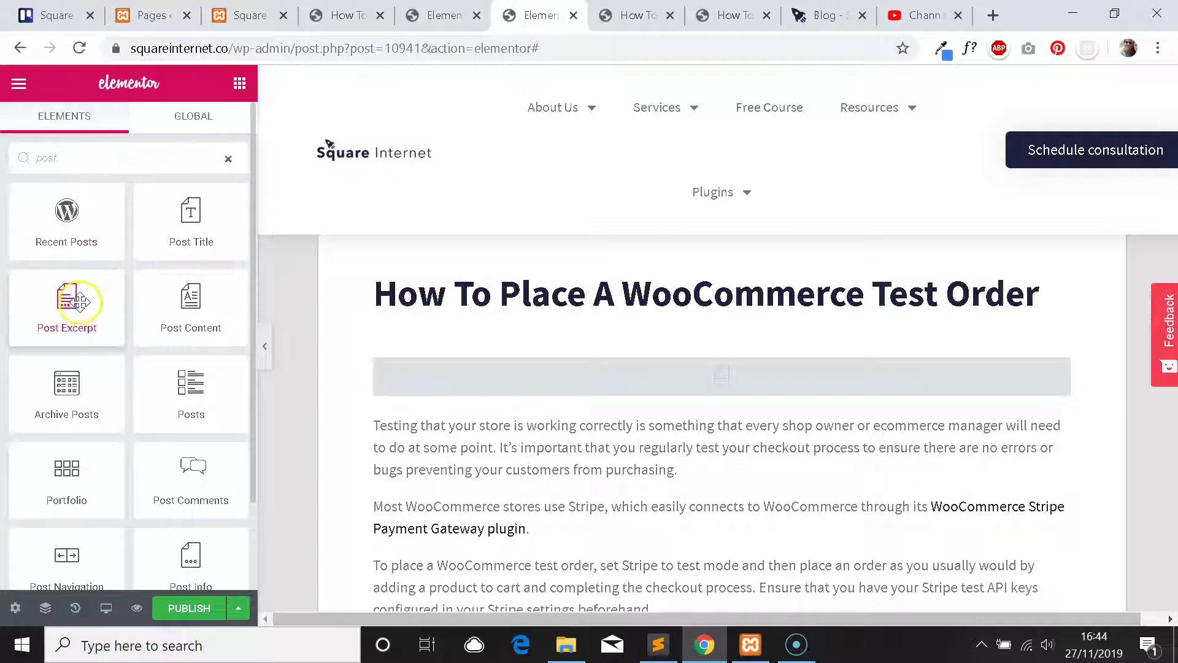
scroll(57, 414, "down", 2)
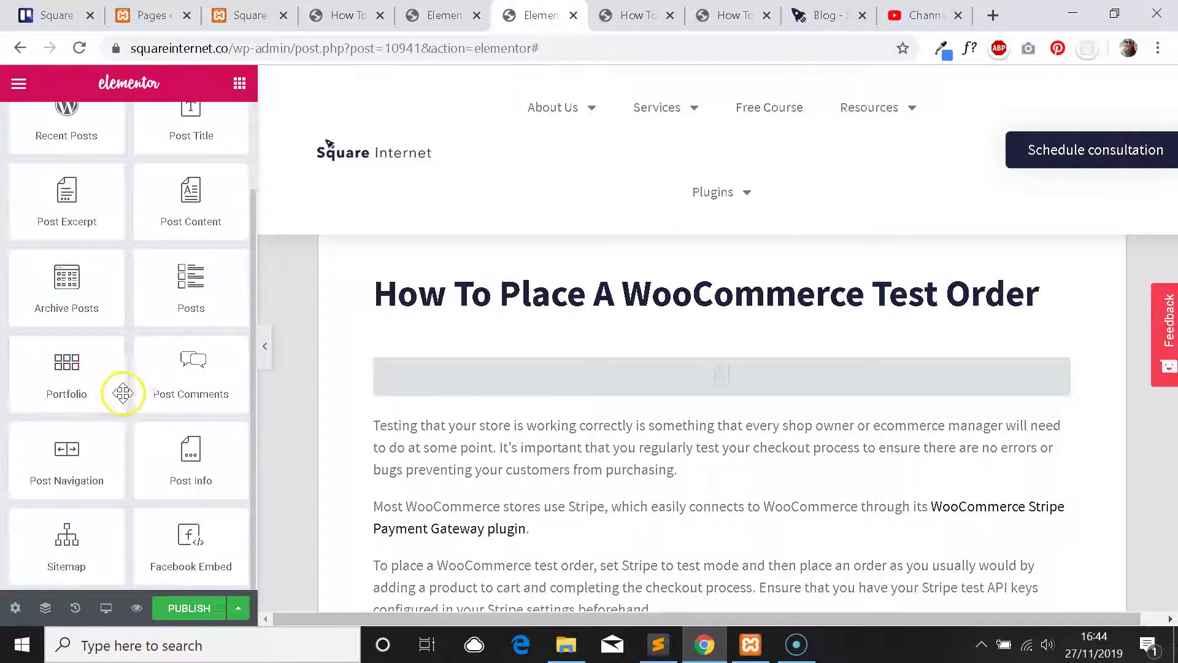
scroll(78, 546, "up", 2)
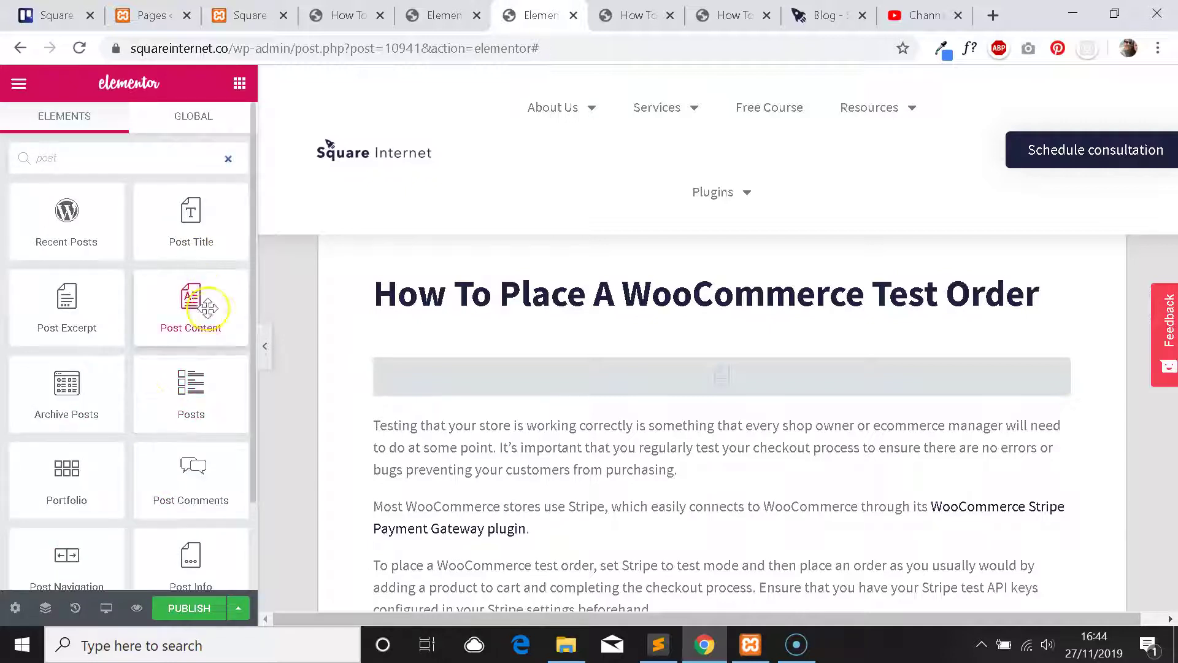
scroll(206, 229, "down", 2)
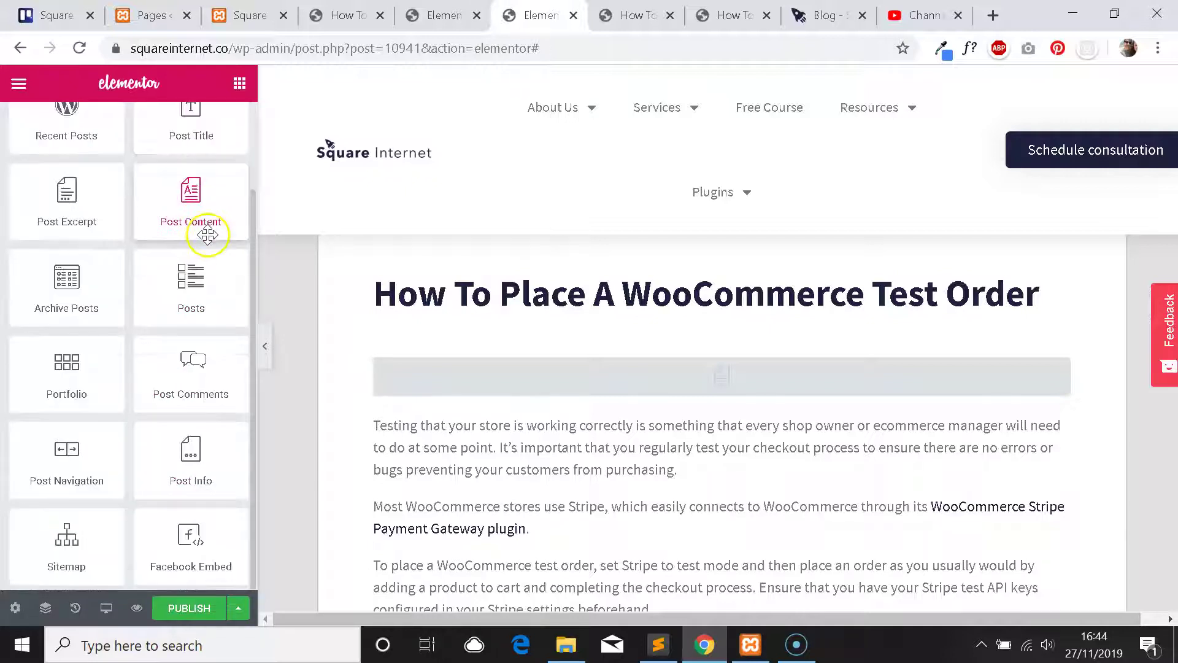
left_click_drag(69, 453, 710, 366)
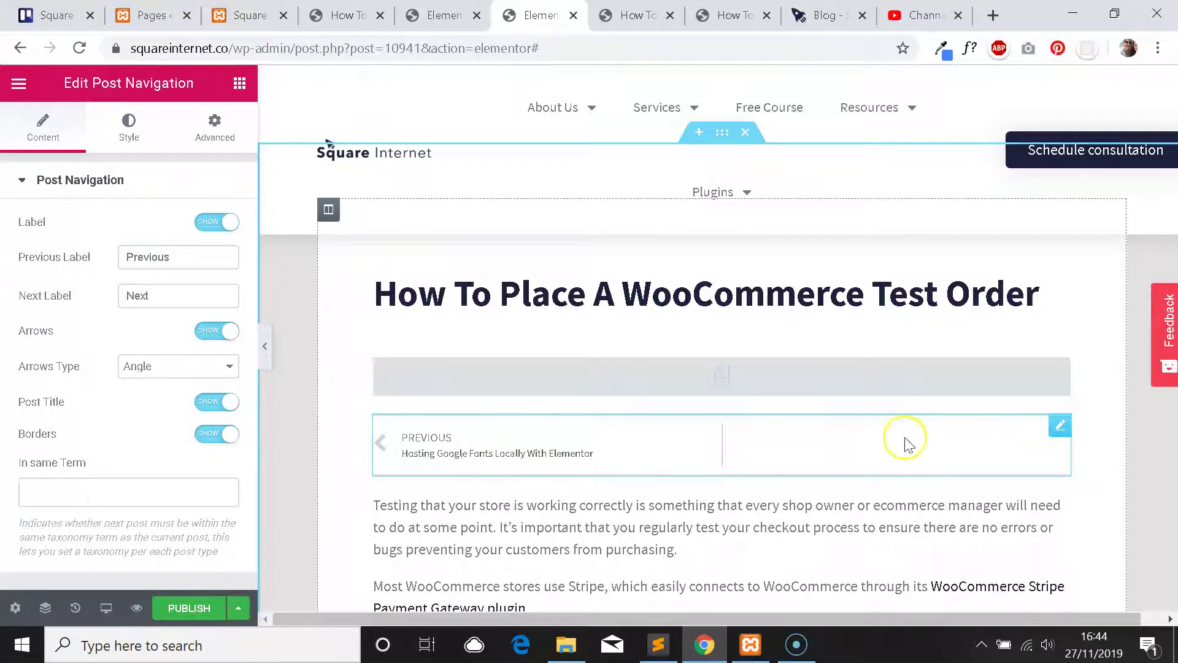
right_click(489, 452)
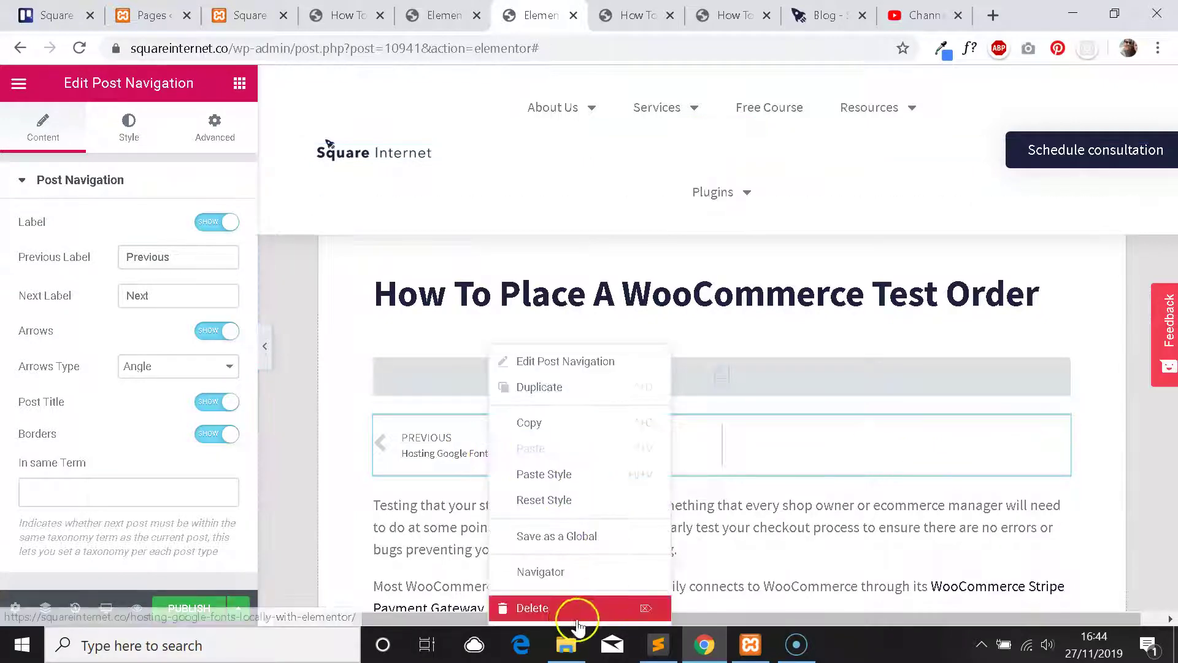
left_click(572, 608)
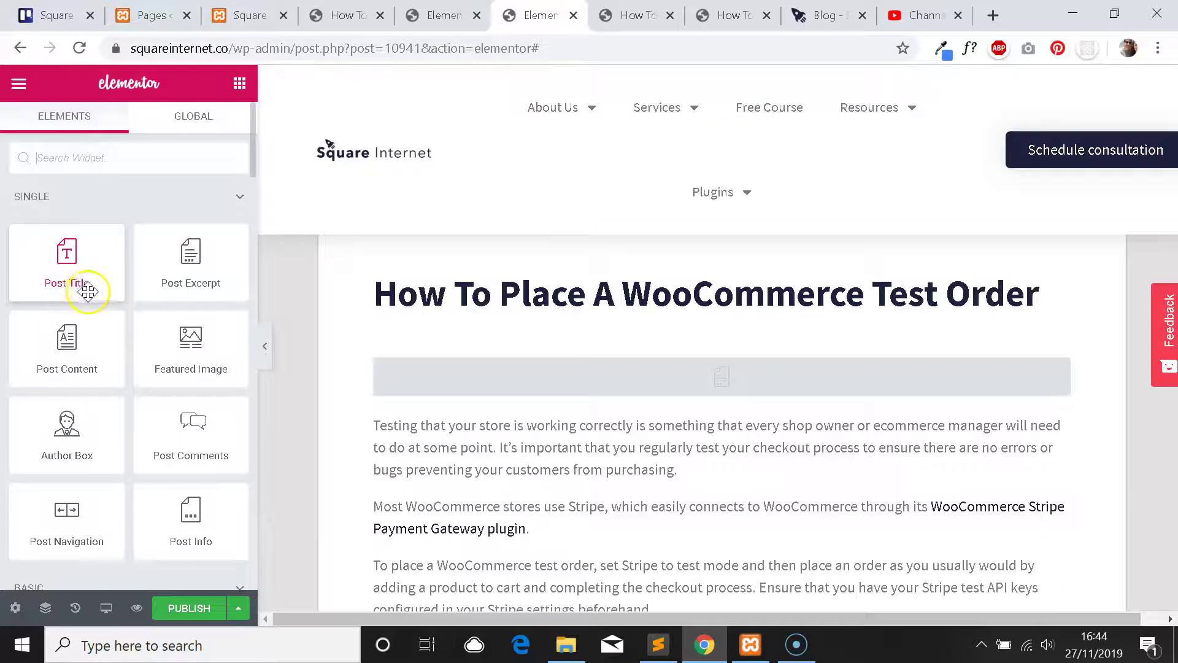
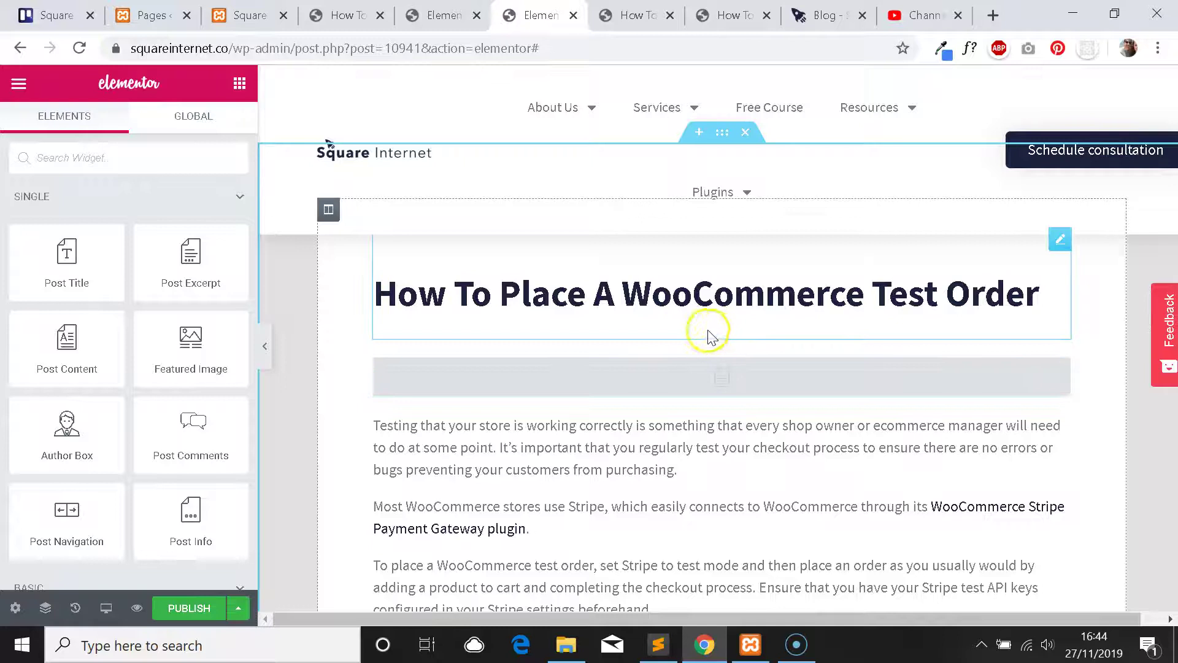
Open a preview of the template on the WooCommerce test order post.
scroll(676, 325, "down", 5)
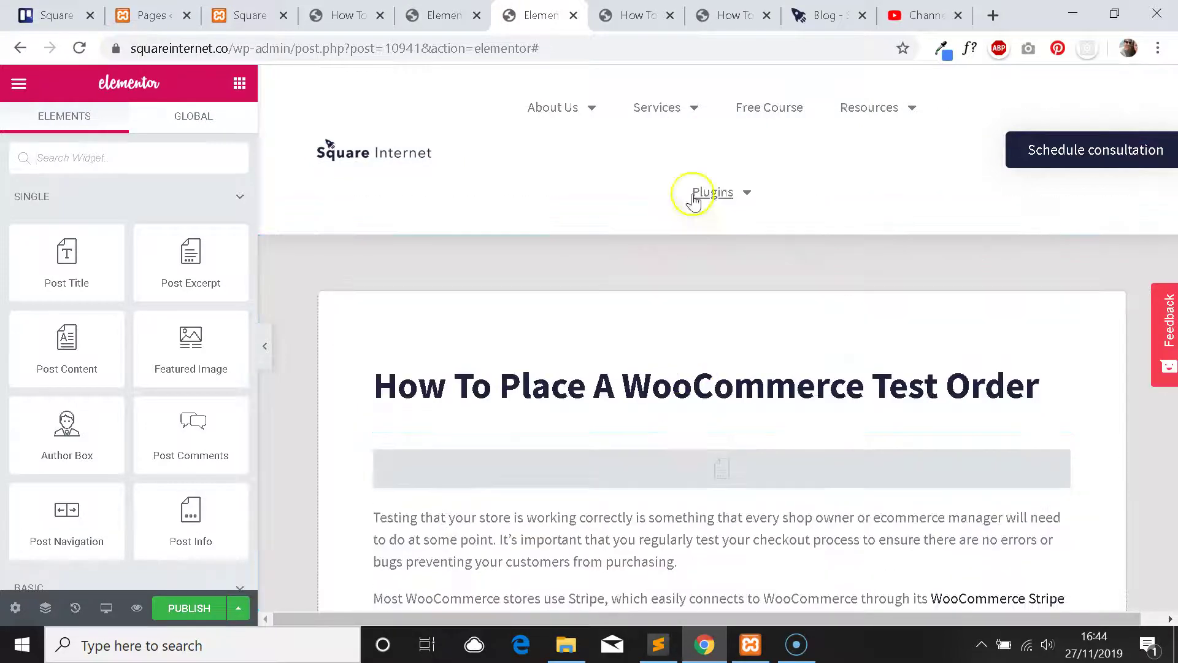
left_click(637, 15)
left_click(539, 15)
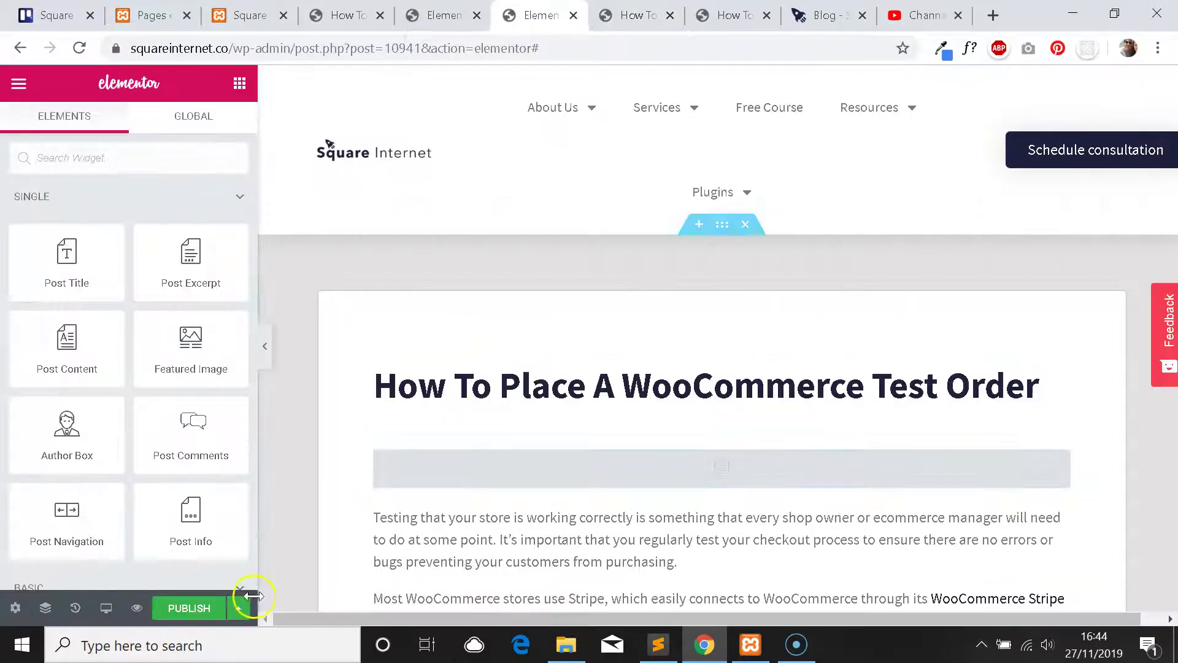
left_click(136, 607)
left_click(178, 574)
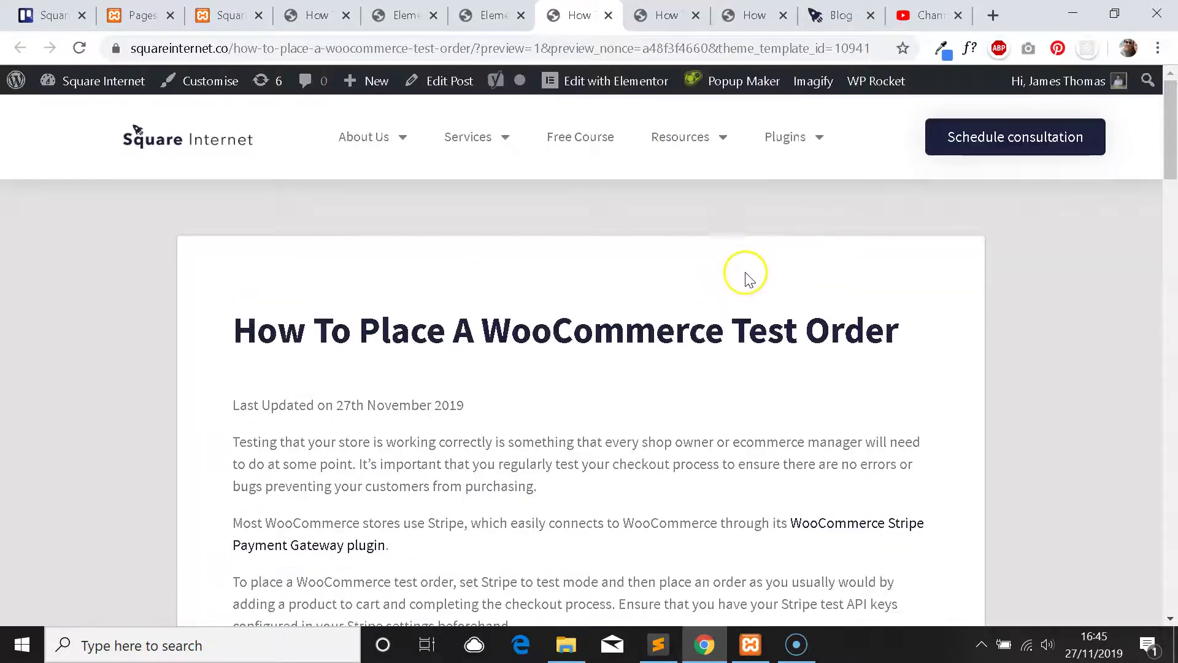
Open the live WooCommerce test order post from the blog page in a new tab and place it beside the preview.
left_click(744, 11)
left_click(674, 11)
left_click(841, 15)
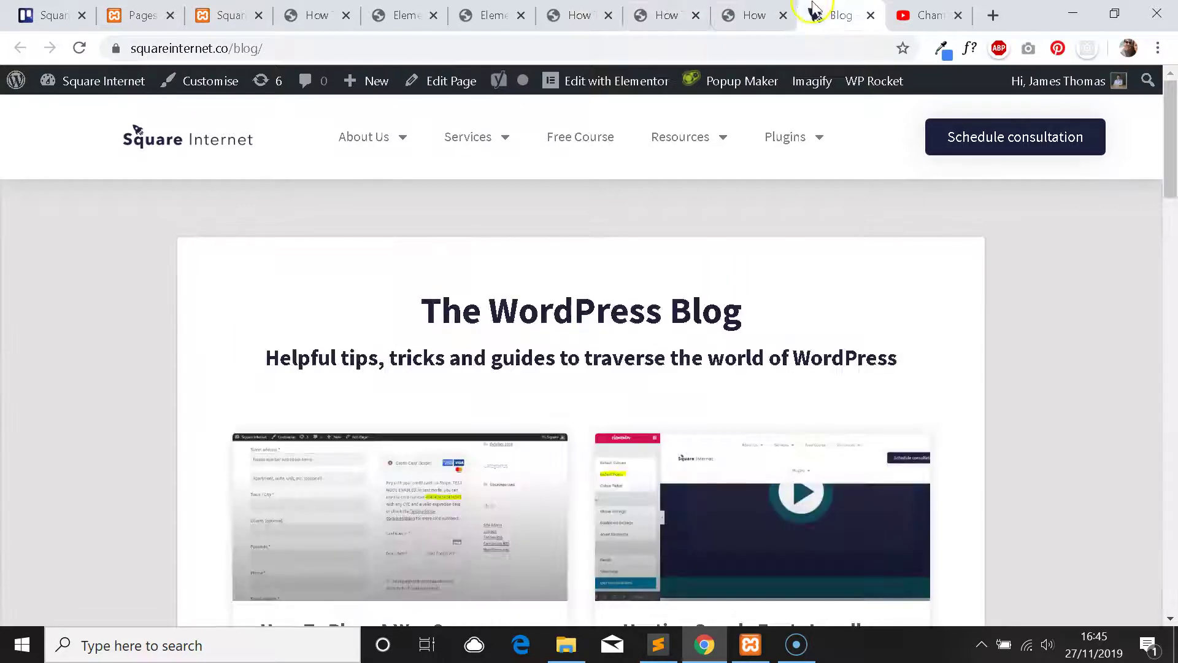
scroll(442, 381, "down", 4)
right_click(437, 286)
left_click(458, 294)
left_click_drag(853, 15, 612, 15)
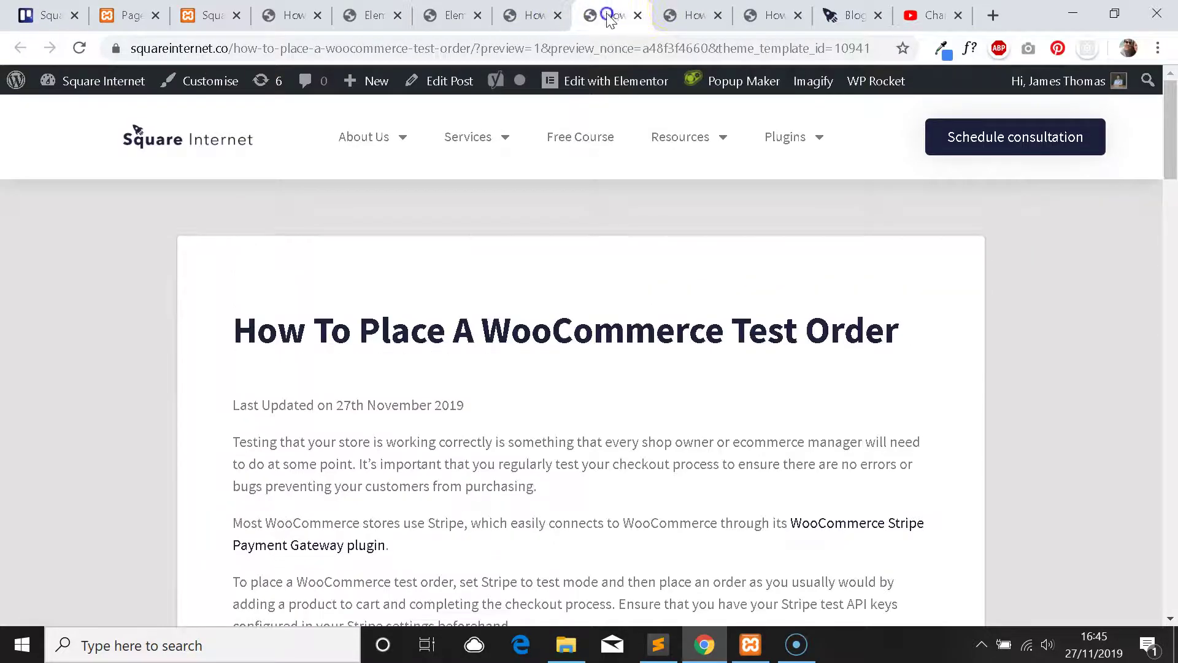
Compare the template preview with the live post, checking the title alignment and the body text spacing.
left_click(680, 12)
left_click(614, 12)
left_click(699, 10)
left_click(613, 12)
left_click(693, 11)
left_click(613, 12)
left_click(698, 11)
left_click(614, 12)
key("ctrl+Tab")
Set the Post Title widget's alignment to centre in the template editor.
key("ctrl+shift+Tab")
key("ctrl+shift+Tab")
key("ctrl+shift+Tab")
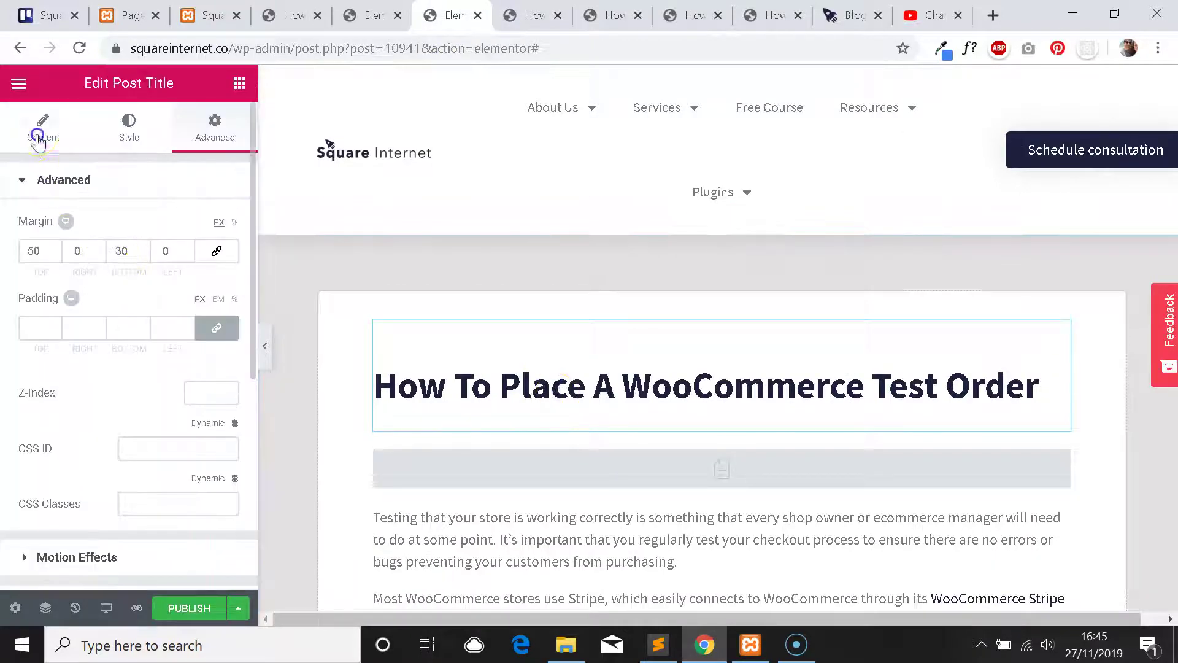
left_click(41, 128)
left_click(164, 435)
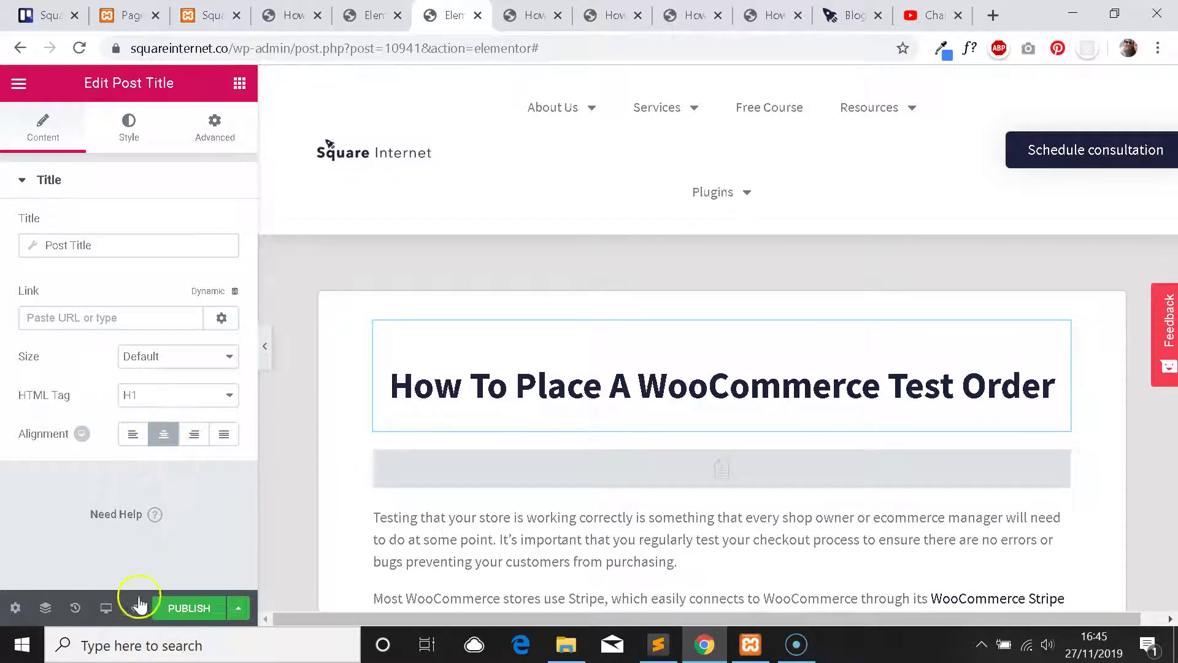
Preview the template again, close the outdated preview, and keep the live post beside the new one.
mouse_move(136, 611)
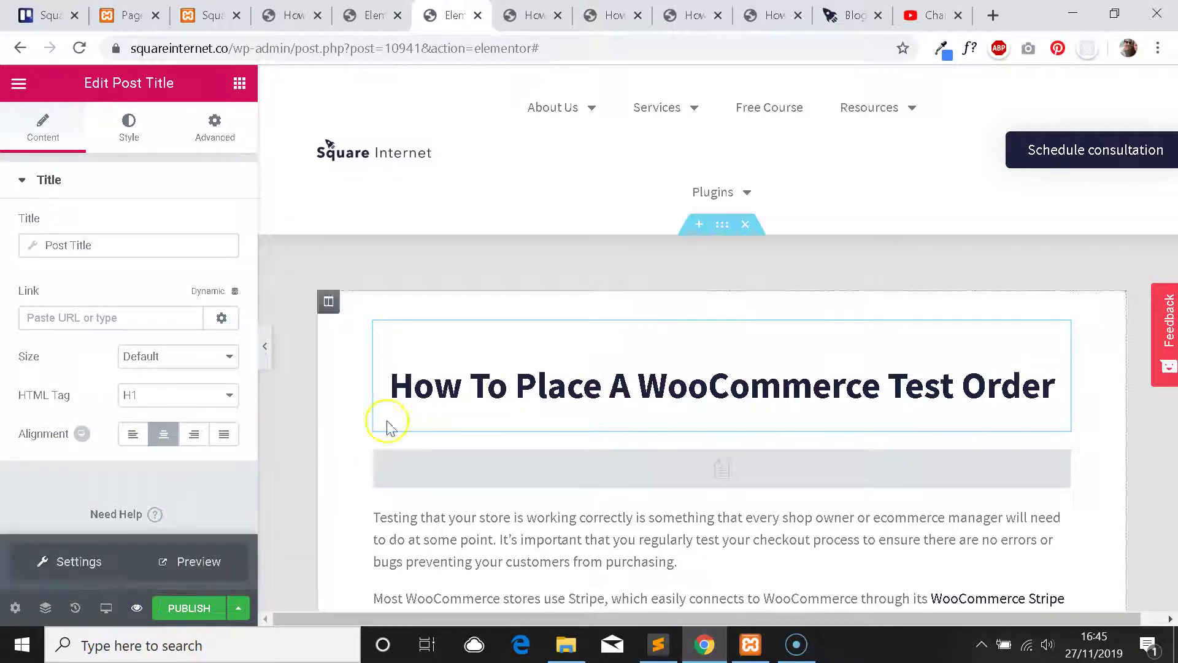
left_click(218, 577)
left_click(590, 12)
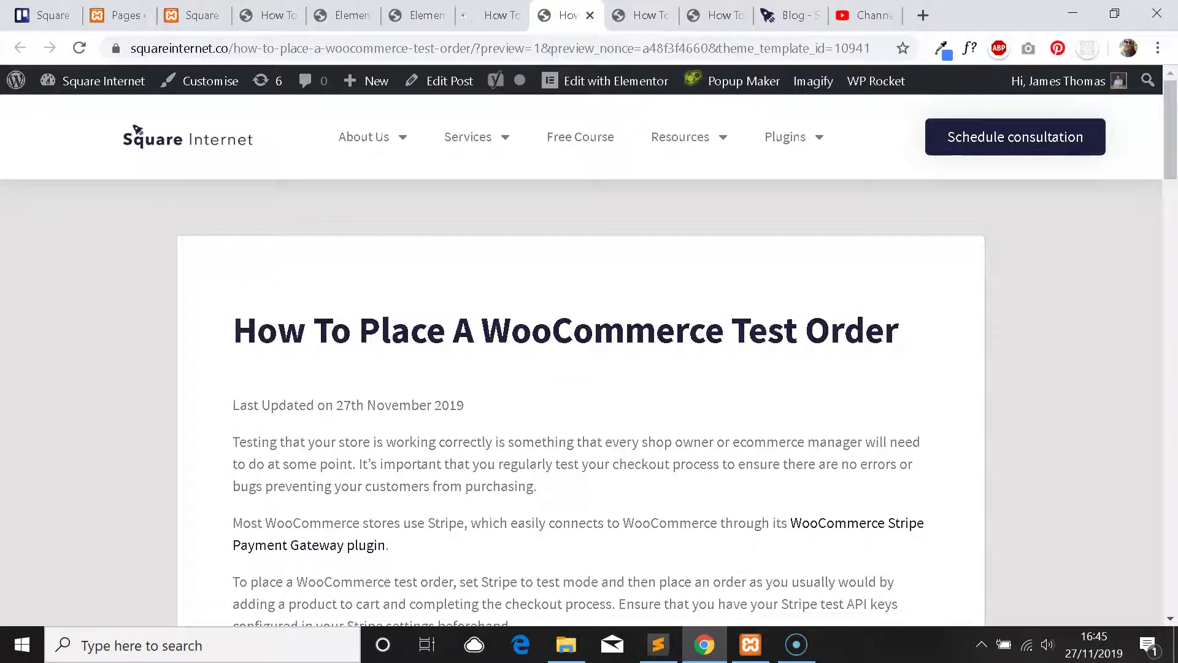
left_click(613, 10)
left_click_drag(605, 7, 525, 11)
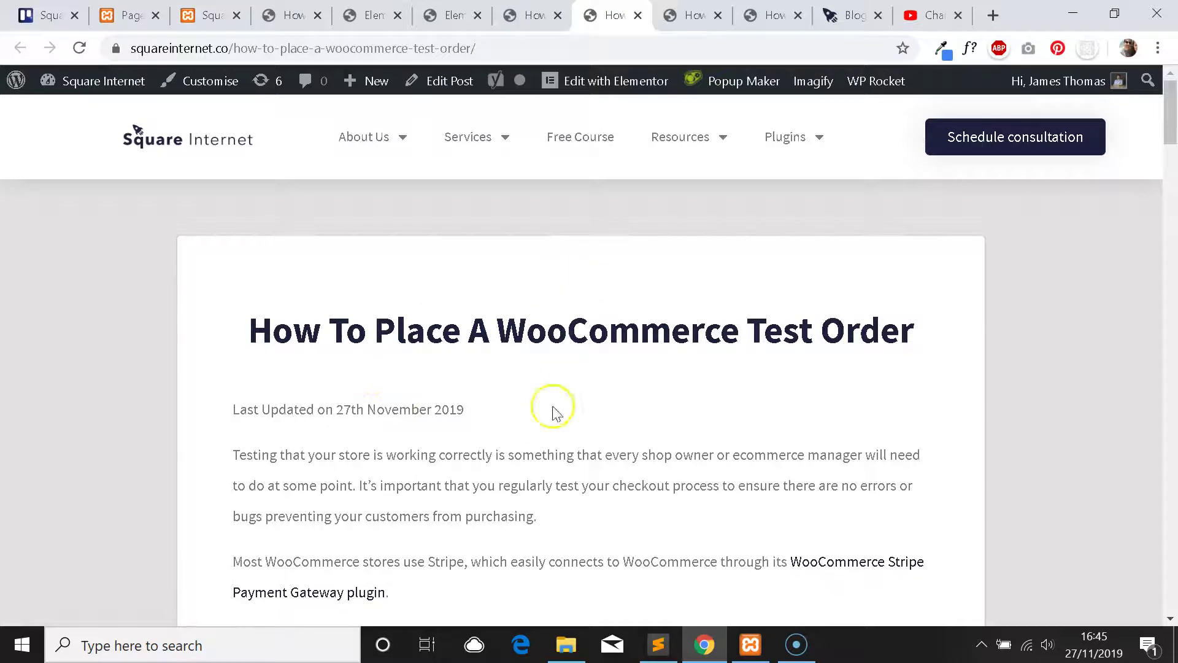
Compare the new preview's centred title and overall layout with the live post.
left_click(532, 12)
left_click(609, 12)
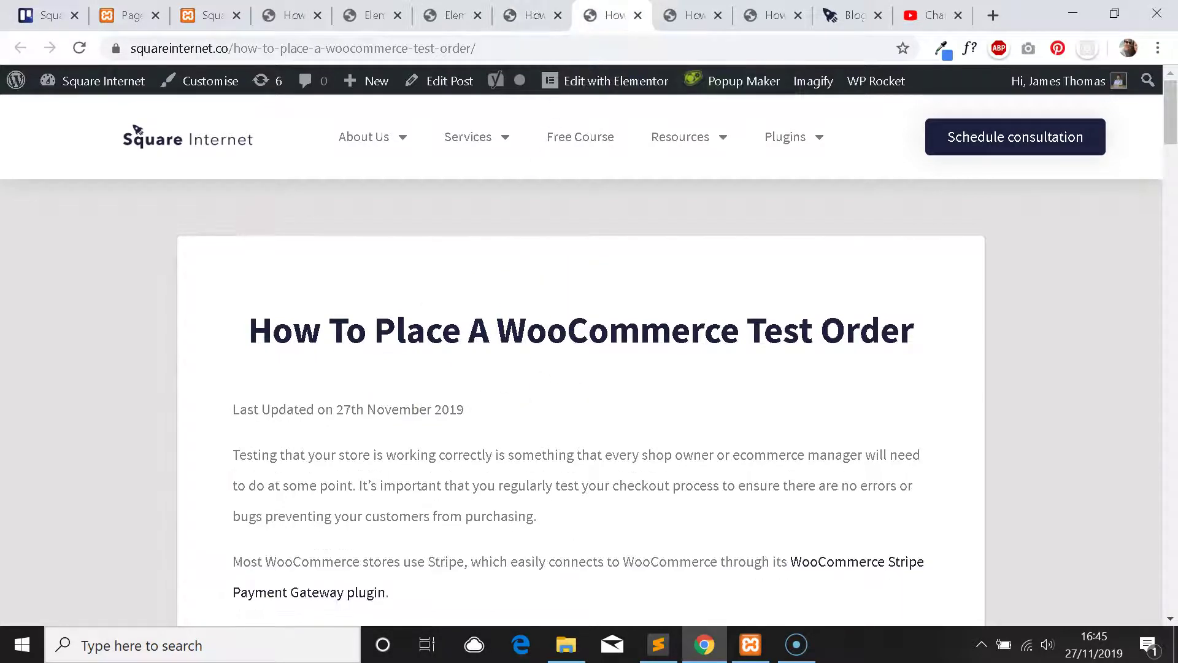
left_click(531, 12)
left_click(617, 11)
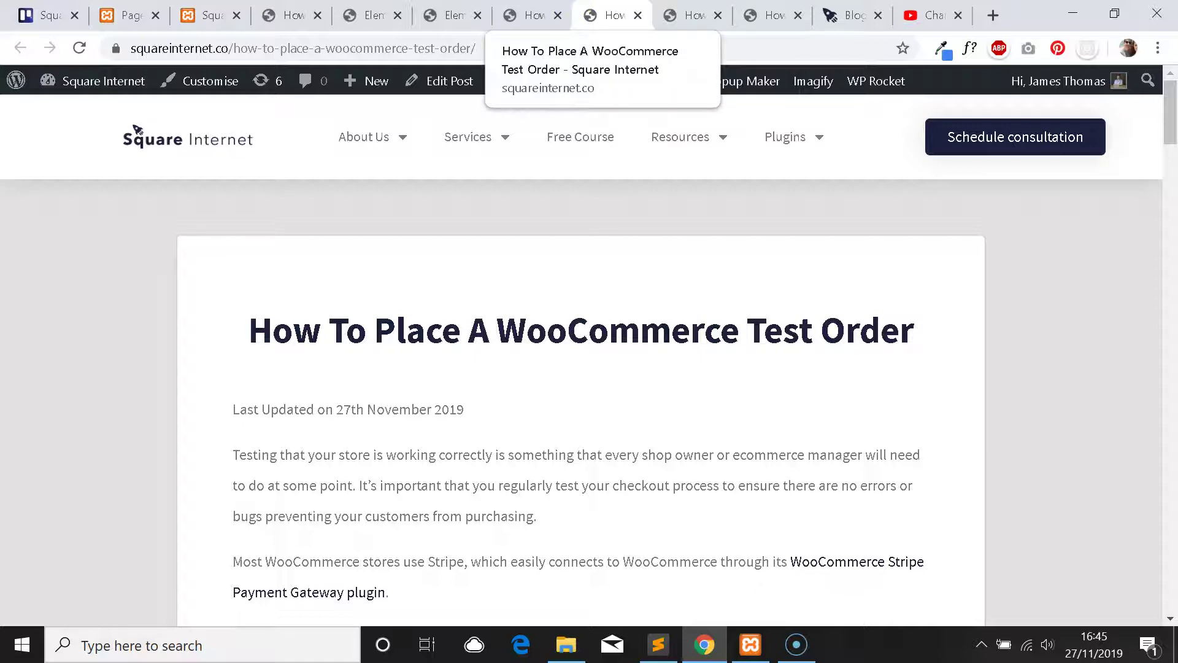
left_click(531, 12)
left_click(609, 13)
Examine the line spacing of the live post's opening paragraphs and compare it with the preview.
scroll(518, 255, "down", 1)
left_click_drag(526, 495, 284, 366)
left_click(401, 509)
left_click_drag(472, 577, 334, 373)
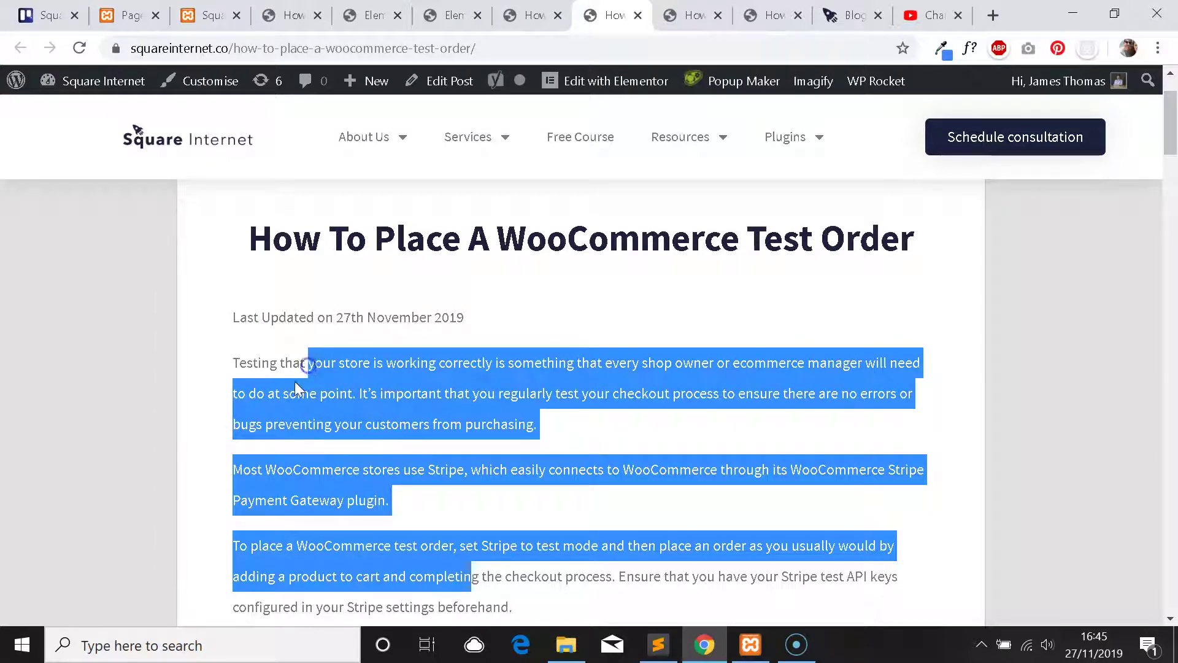
left_click(303, 376)
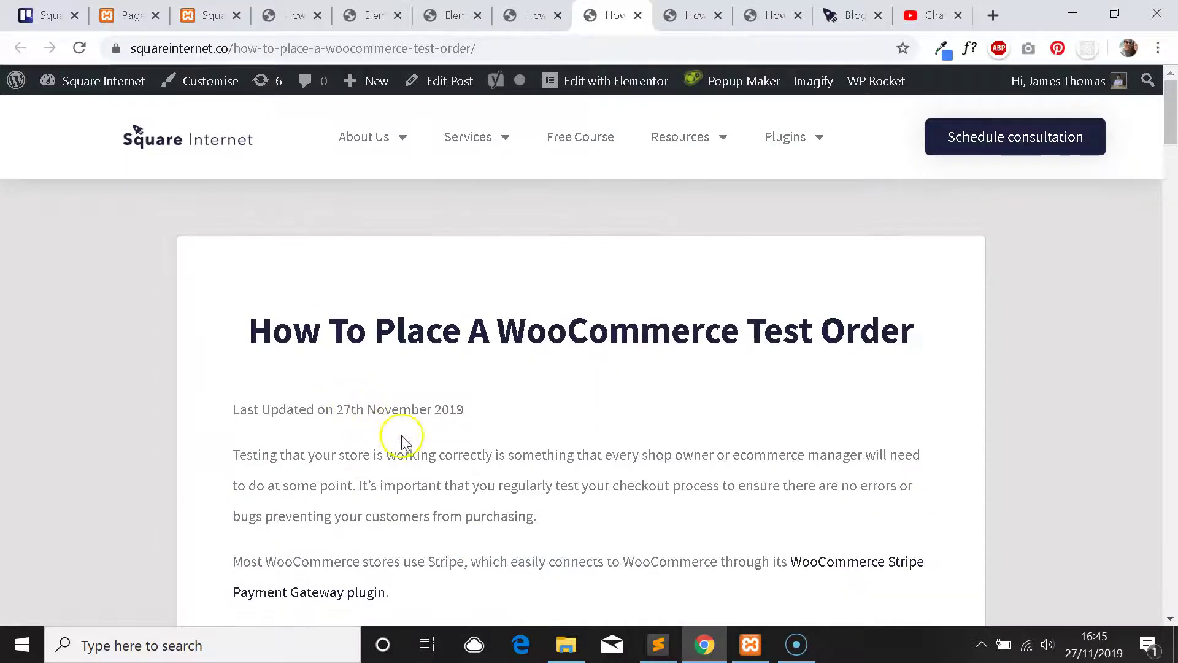
key("ctrl+Page_Up")
key("ctrl+Page_Down")
key("ctrl+Page_Up")
key("ctrl+Page_Down")
key("ctrl+Page_Up")
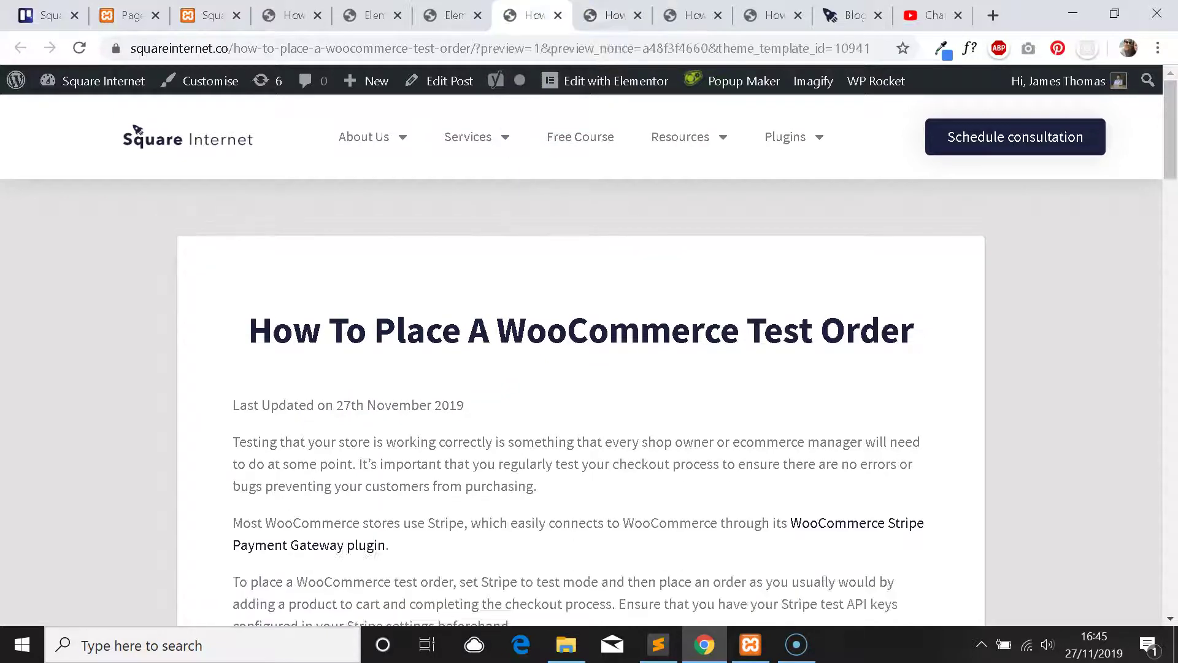
Review the written single post template tutorial from the title and meta data images to the "Creating the post body" section.
key("ctrl+Page_Up")
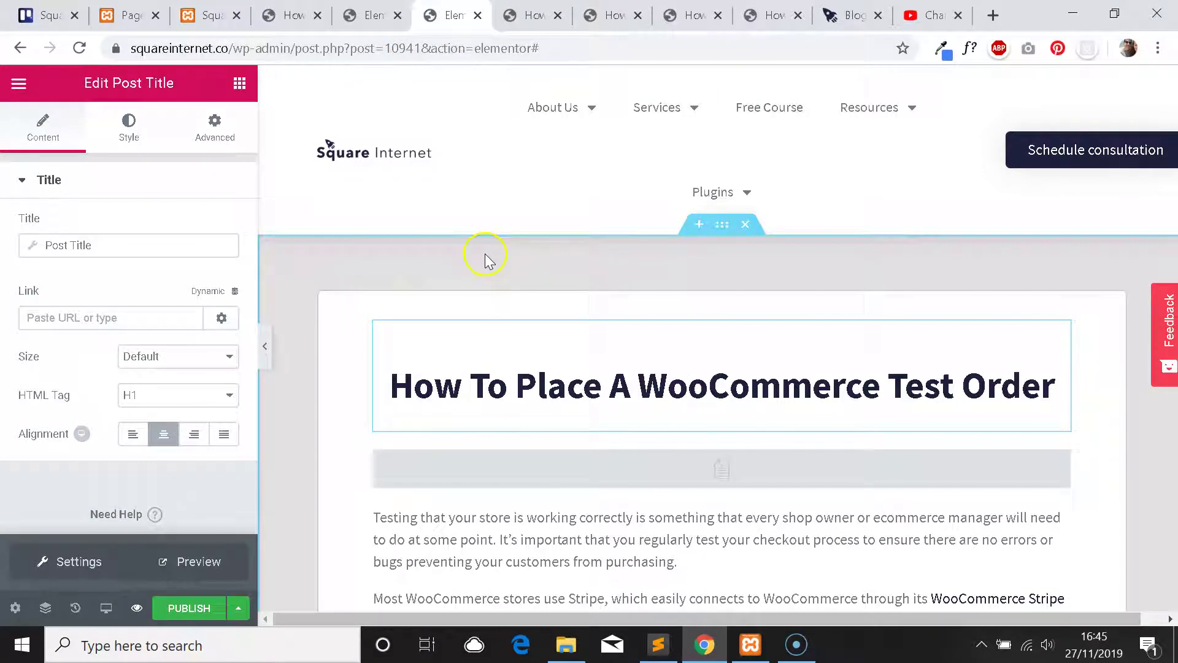
key("ctrl+Page_Up")
key("ctrl+Page_Up")
scroll(571, 307, "down", 10)
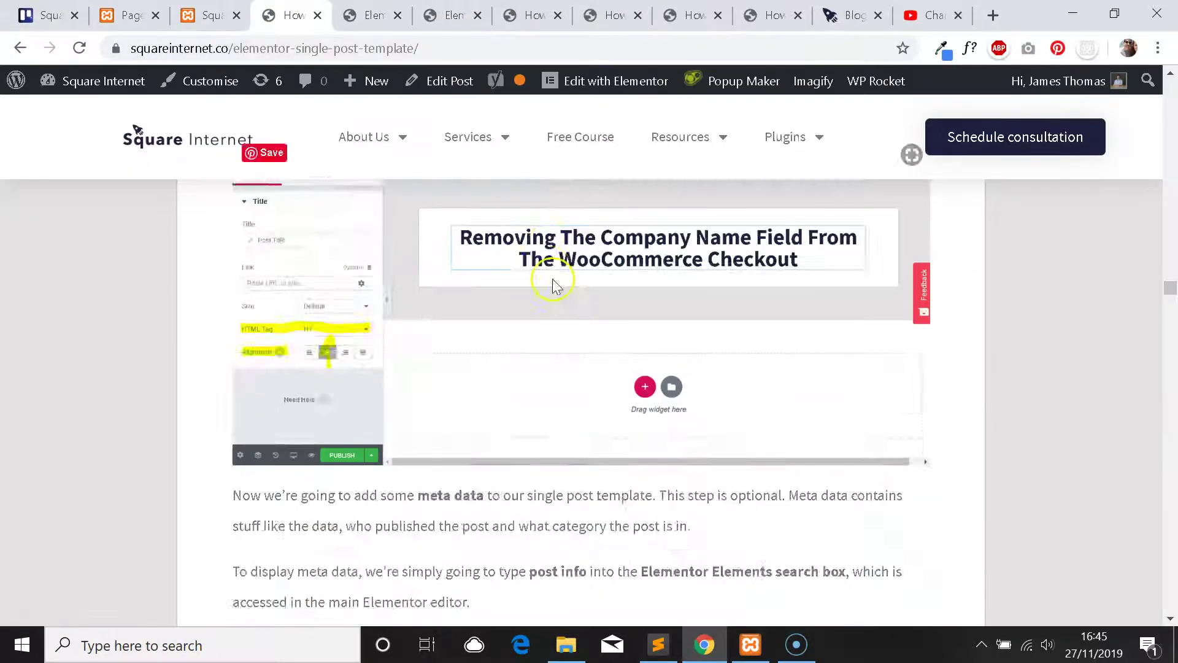
scroll(574, 322, "down", 15)
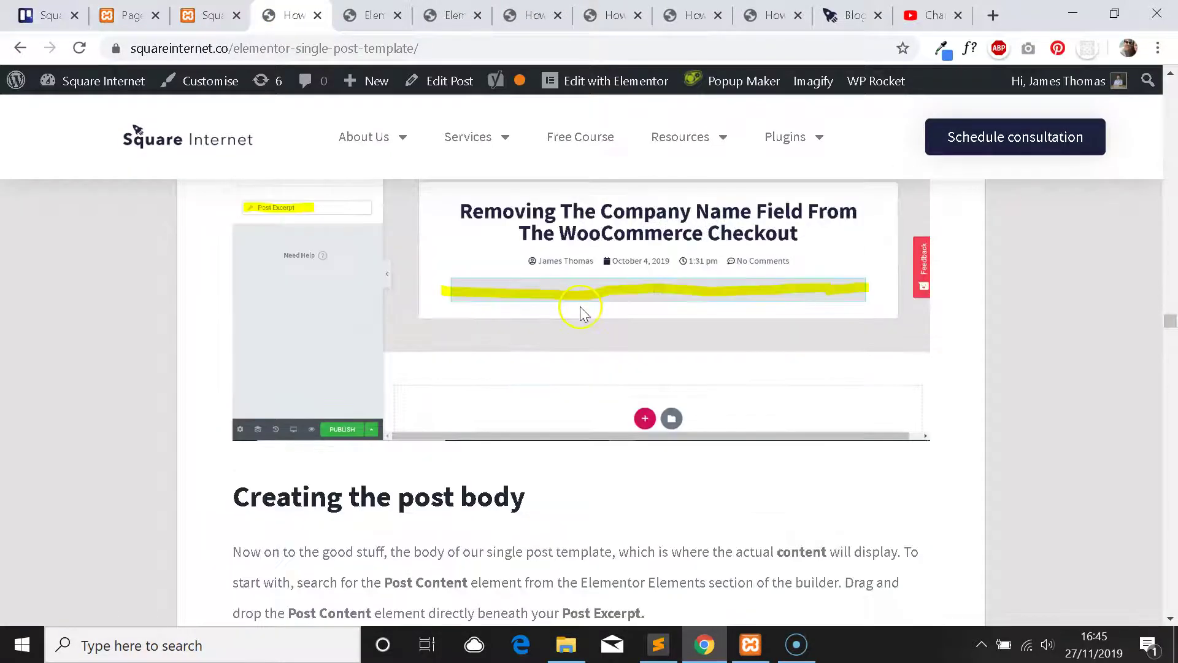
scroll(577, 345, "up", 5)
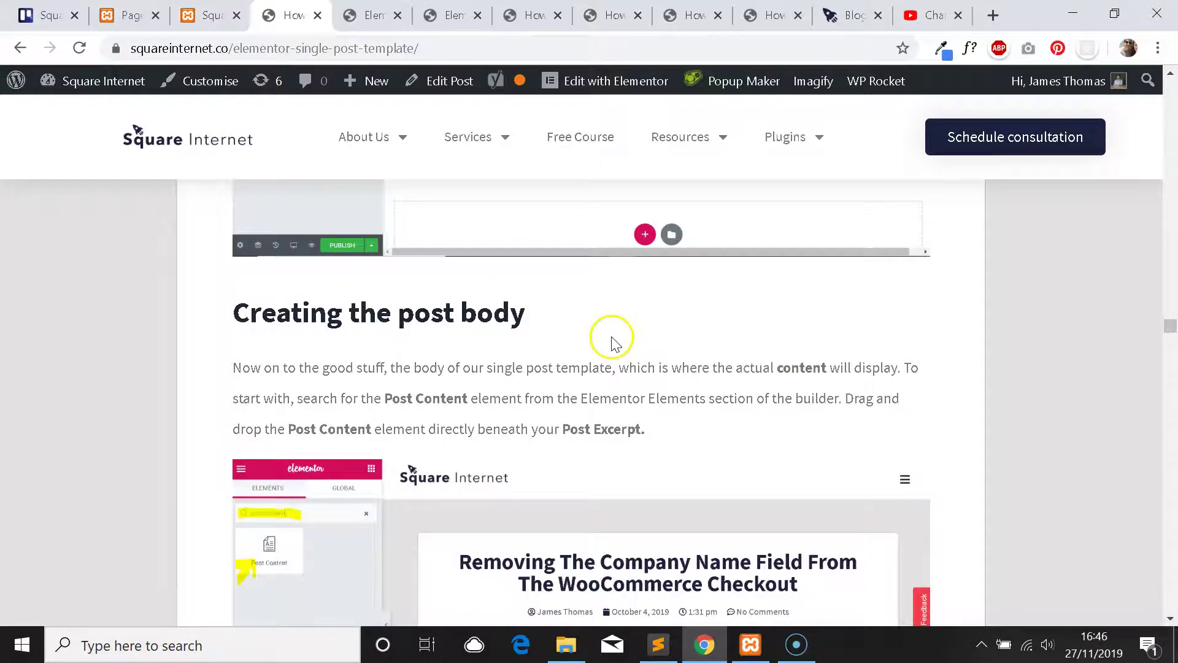
scroll(605, 341, "down", 1)
scroll(580, 326, "down", 1)
scroll(580, 327, "up", 2)
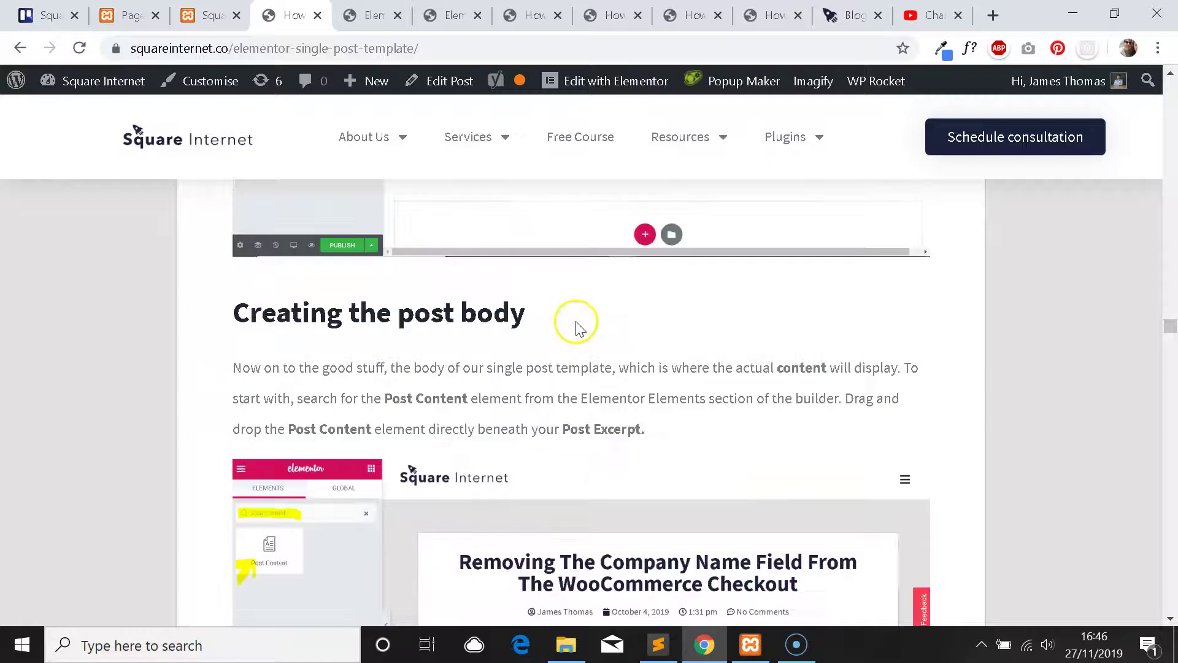
scroll(578, 335, "down", 1)
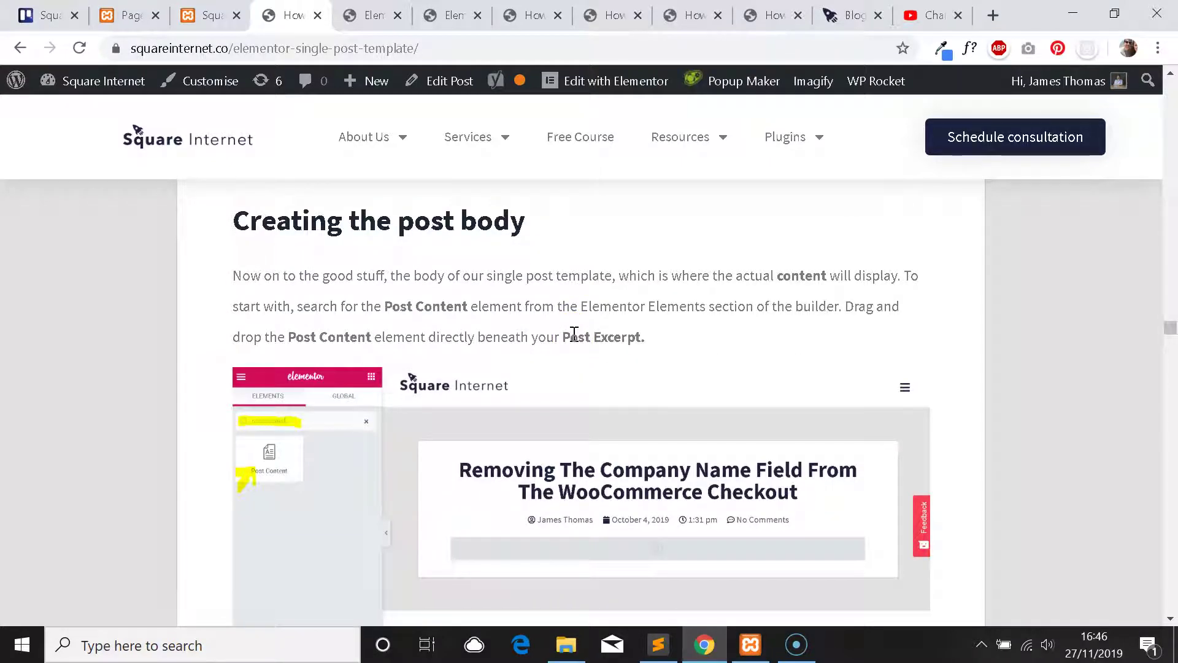
left_click_drag(663, 332, 205, 210)
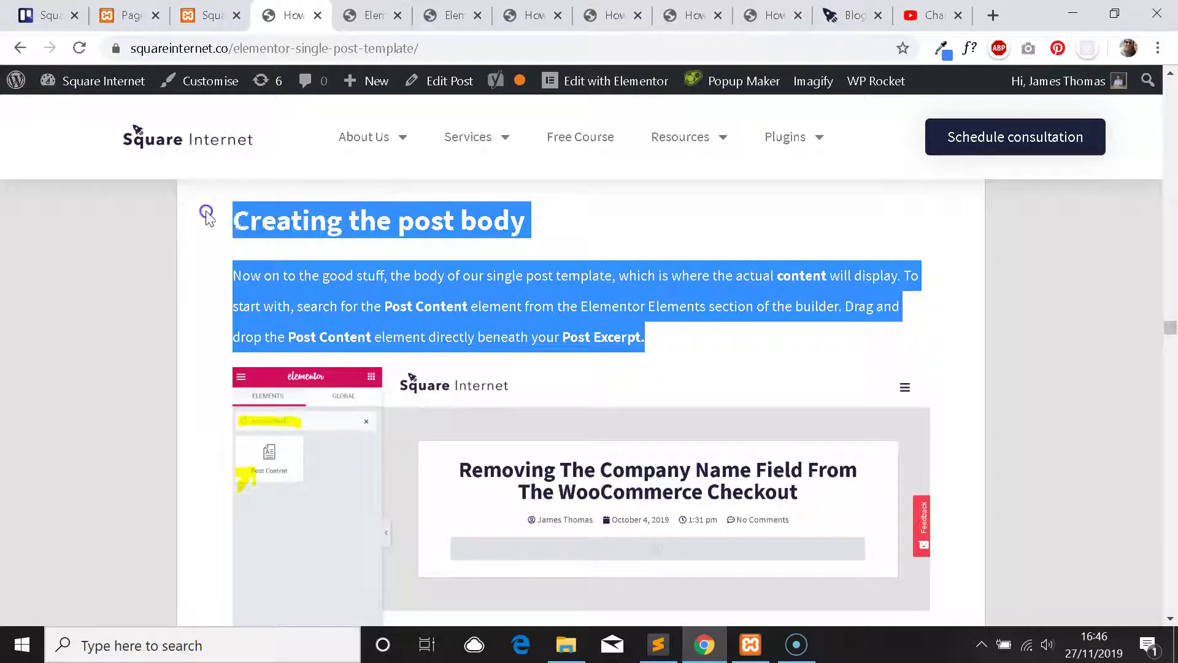
Return to the template editor and open the Post Content widget's style settings.
left_click(533, 18)
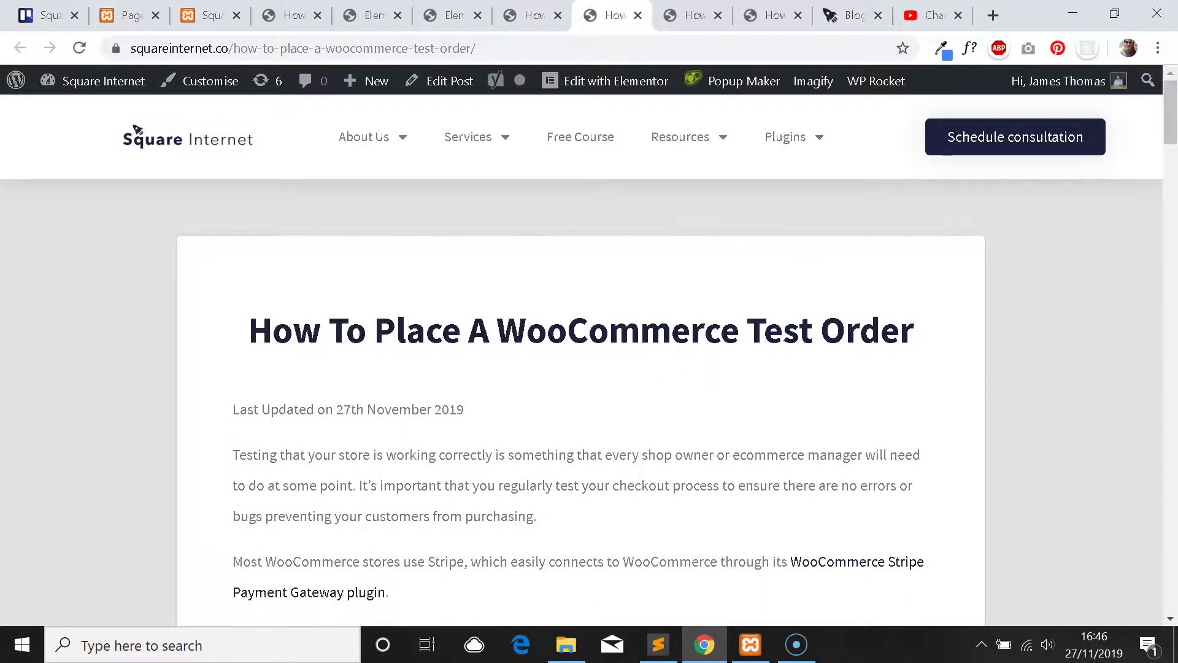
left_click(455, 15)
scroll(691, 408, "down", 3)
scroll(681, 376, "up", 1)
scroll(674, 368, "down", 1)
left_click(682, 402)
scroll(679, 393, "up", 1)
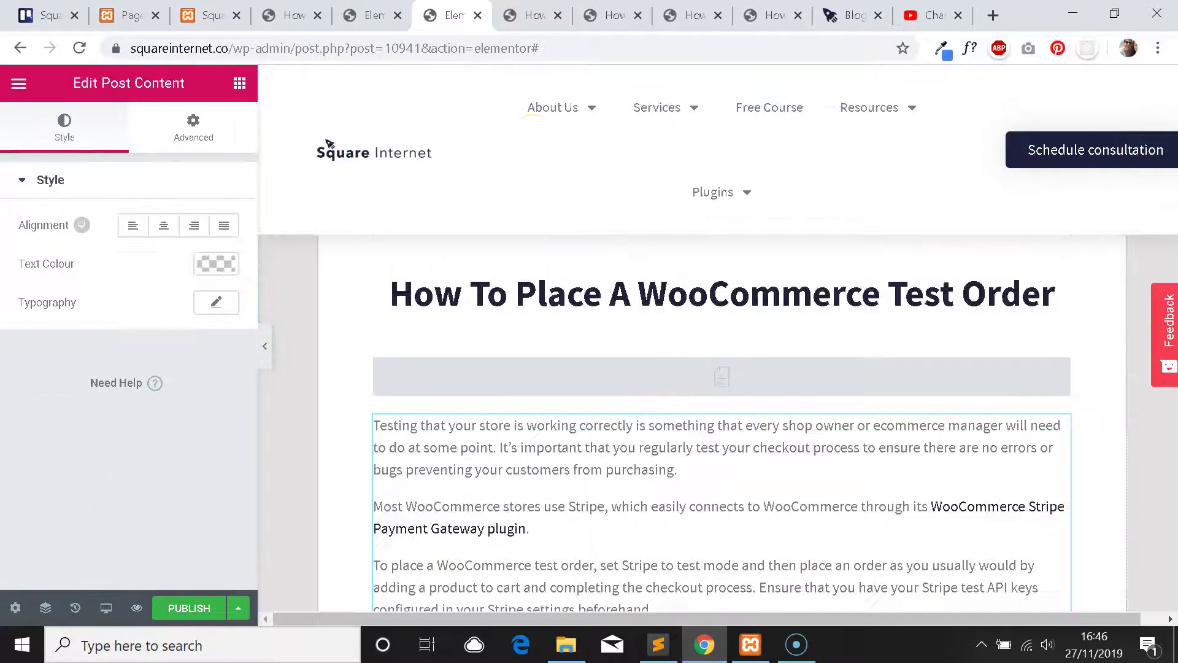
scroll(527, 311, "down", 1)
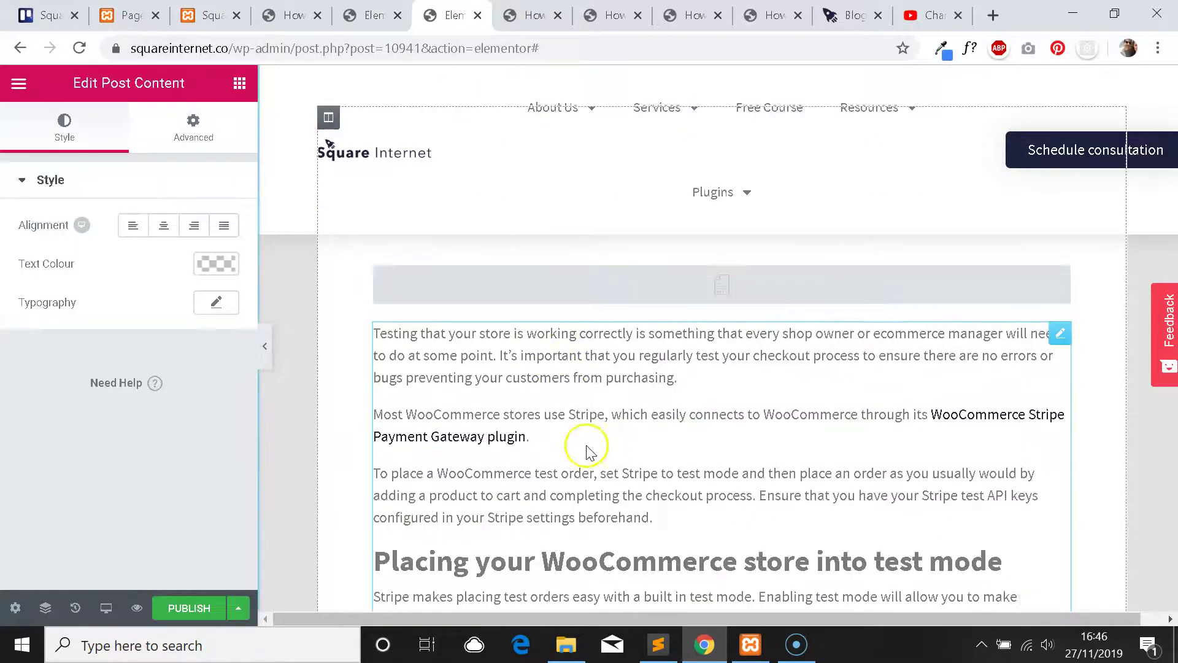
left_click(18, 83)
scroll(577, 388, "up", 1)
scroll(634, 358, "up", 1)
scroll(665, 350, "down", 2)
left_click(675, 396)
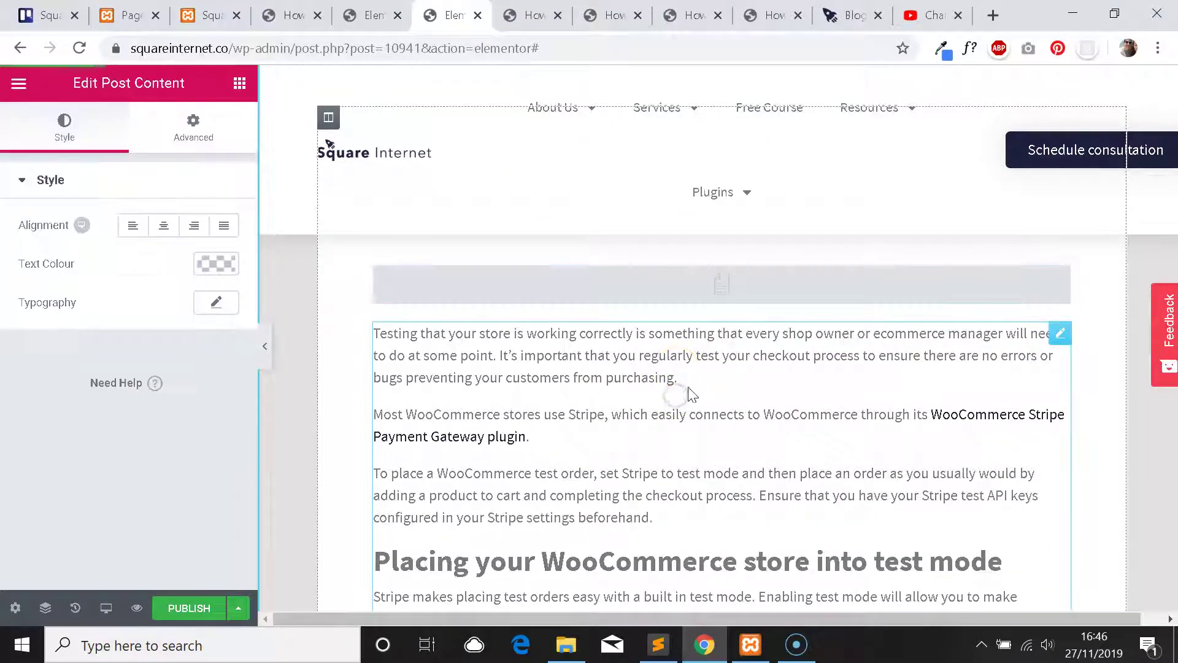
left_click(18, 83)
scroll(600, 384, "up", 2)
scroll(706, 385, "down", 2)
scroll(706, 406, "up", 2)
scroll(716, 329, "down", 2)
Search the widget library for "post" to locate the Post Content widget.
left_click(19, 82)
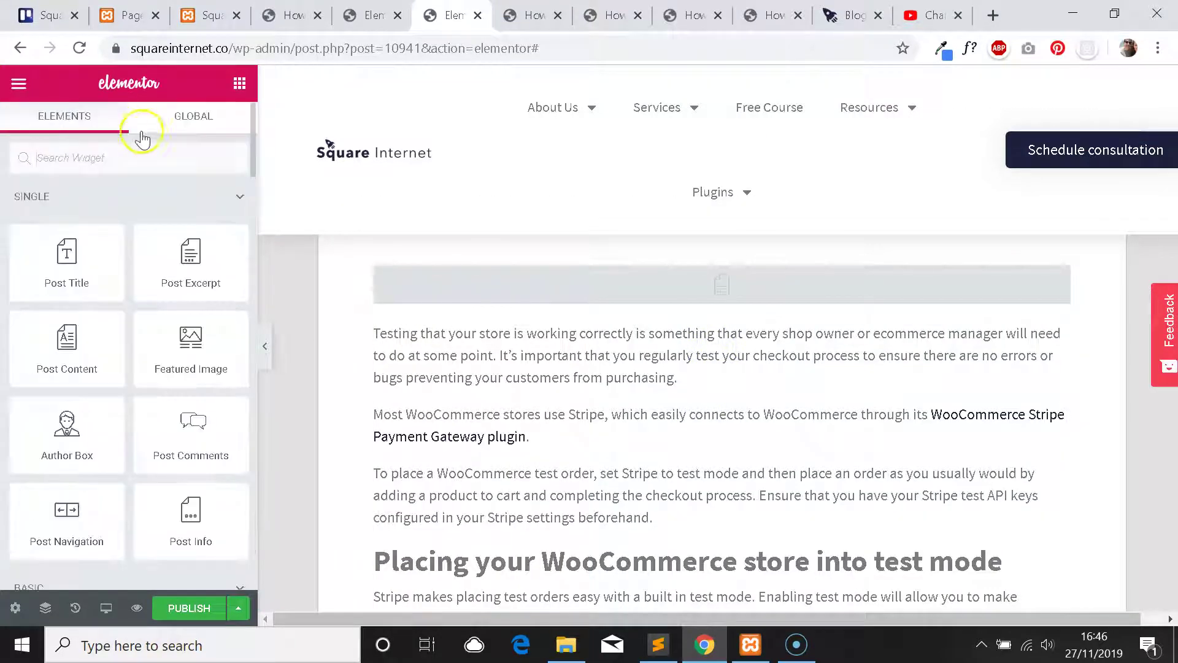
type("pody")
key("BackSpace")
key("BackSpace")
type("st")
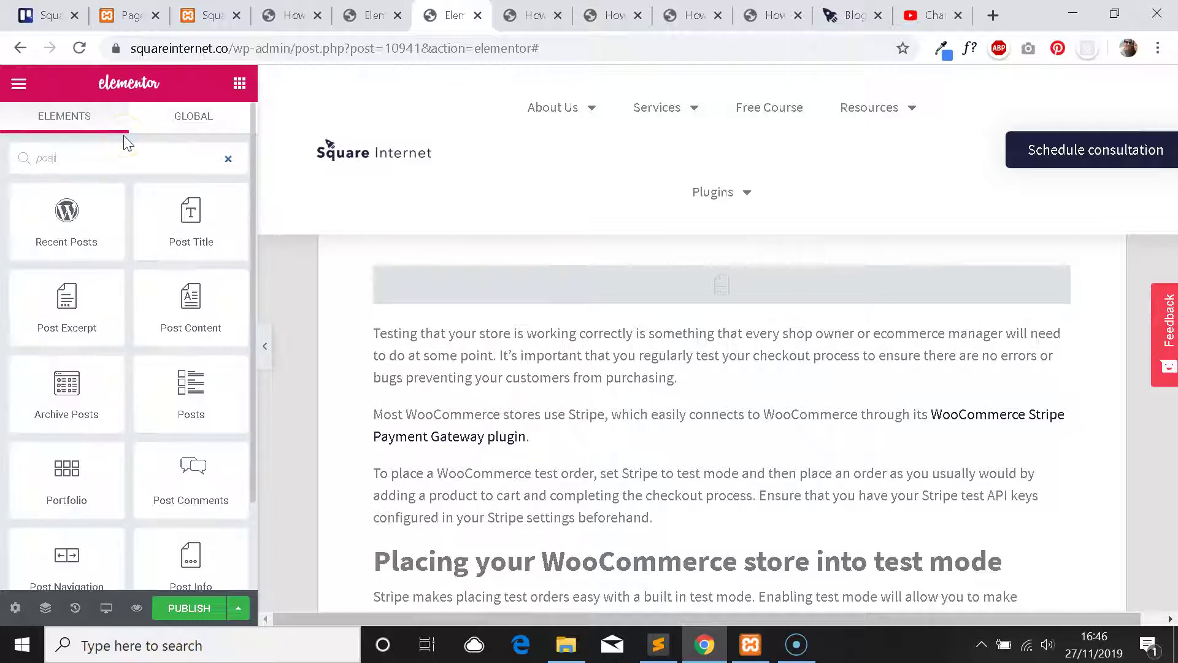
left_click_drag(82, 305, 515, 437)
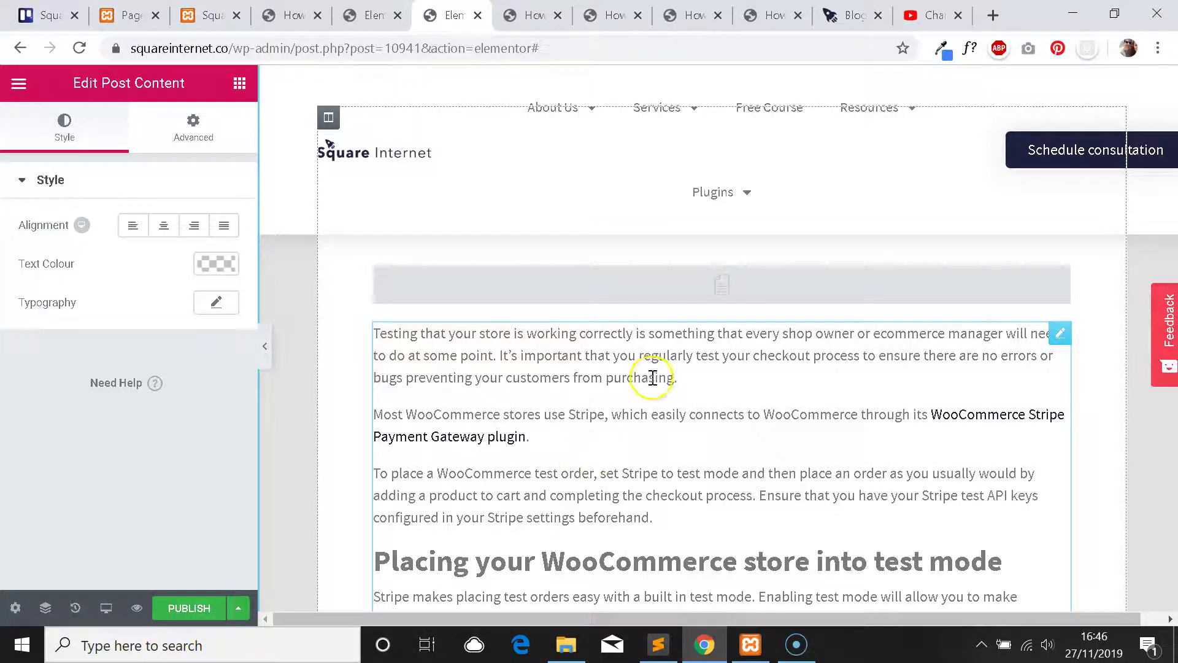
Select the template's Post Excerpt, Post Title and Post Content widgets in turn and look through the unstyled post body.
left_click(18, 83)
left_click(760, 426)
scroll(746, 408, "up", 1)
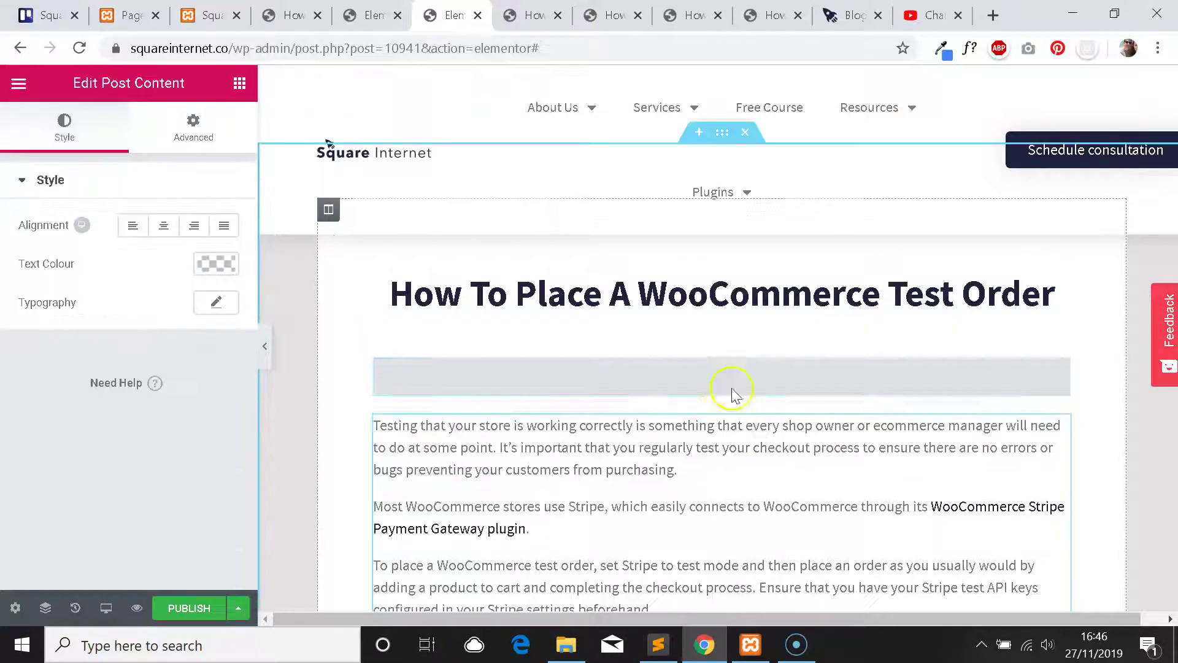
left_click(719, 380)
left_click(716, 288)
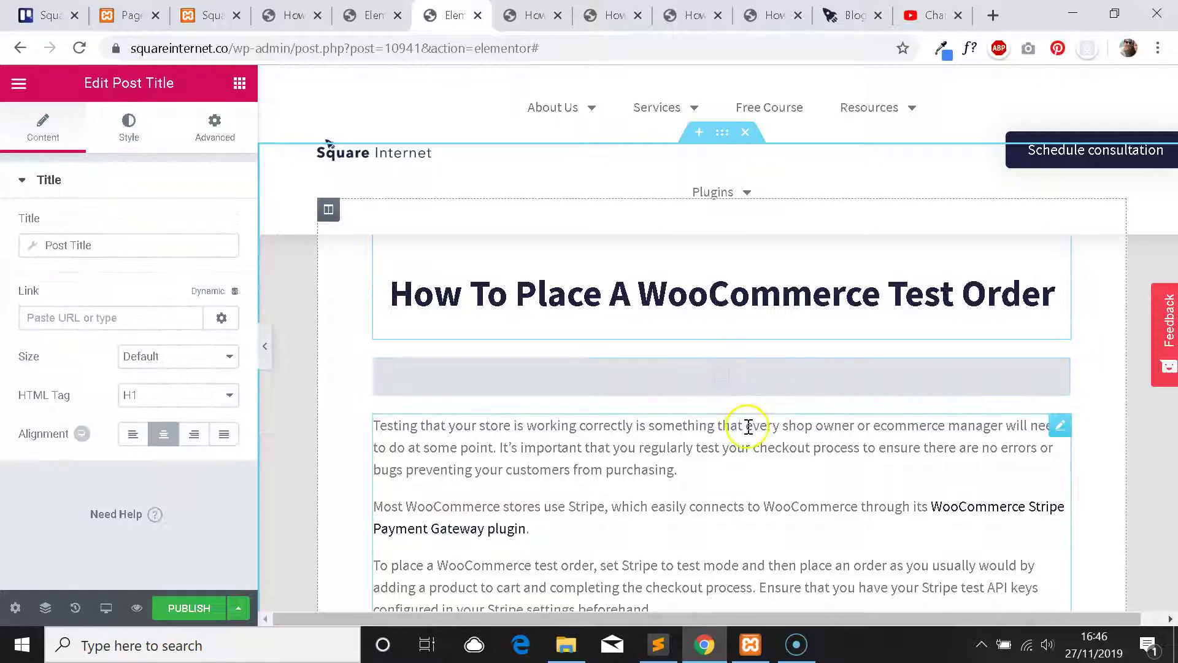
scroll(749, 426, "down", 1)
left_click(745, 426)
scroll(600, 360, "down", 1)
scroll(601, 343, "down", 2)
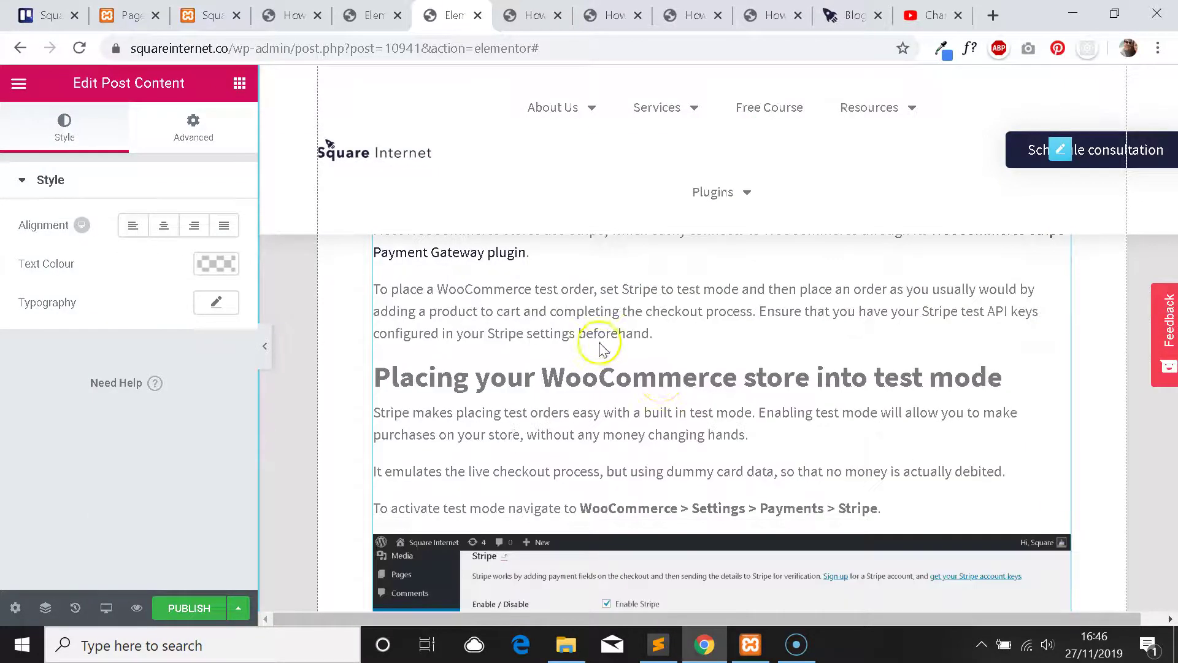
scroll(672, 369, "up", 3)
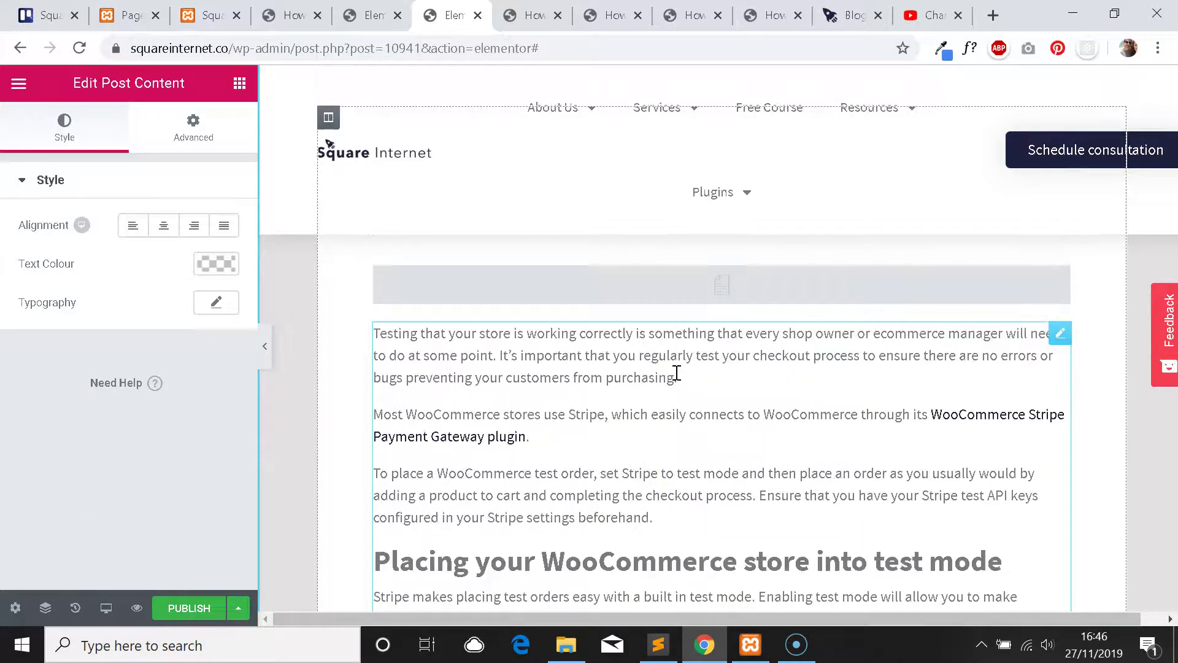
scroll(677, 372, "down", 1)
scroll(677, 373, "up", 1)
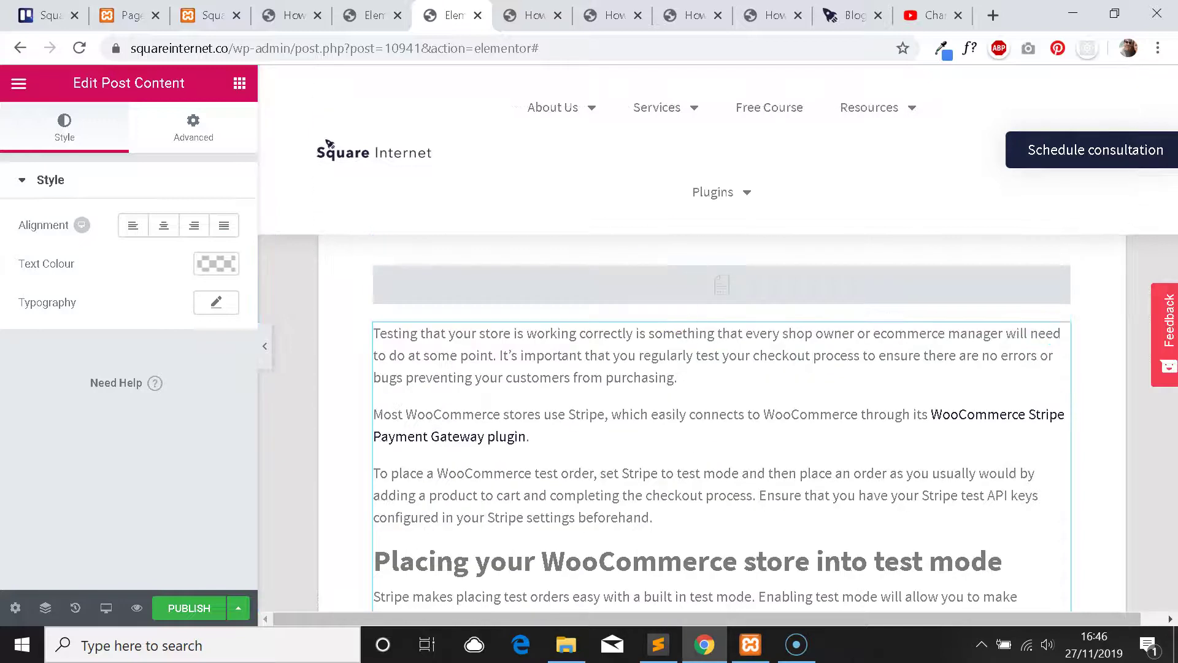
Switch between the template preview and the live post, and highlight the live post's opening paragraph to check its line spacing.
left_click(612, 16)
key("ctrl+Tab")
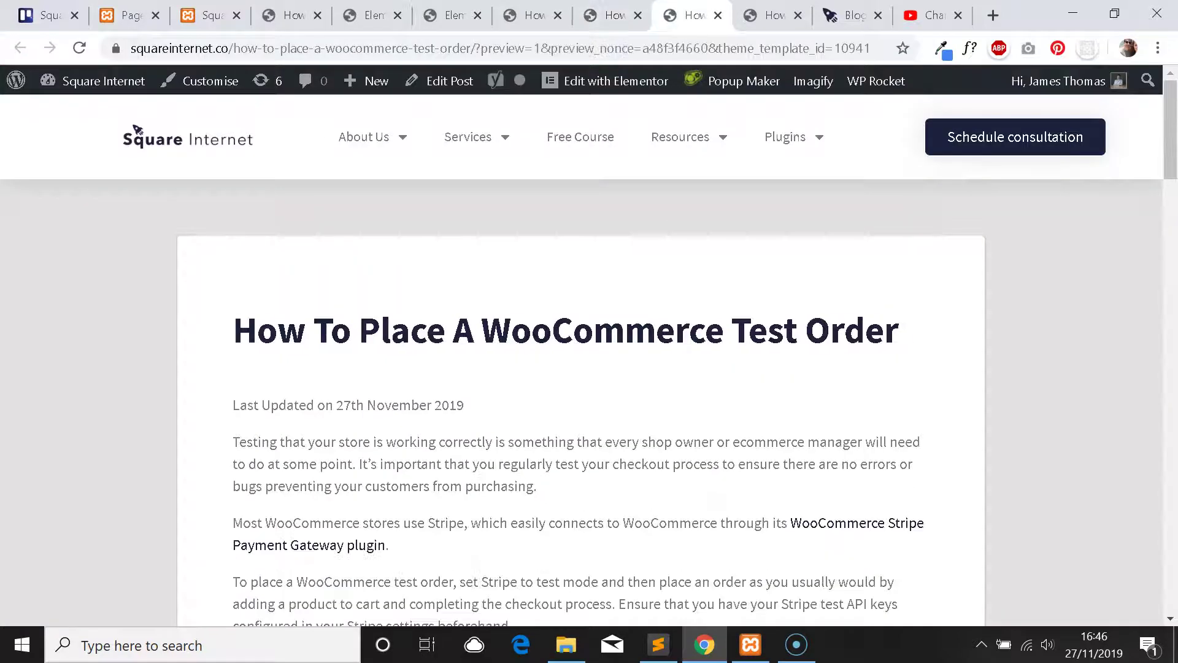
key("ctrl+shift+Tab")
key("ctrl+Tab")
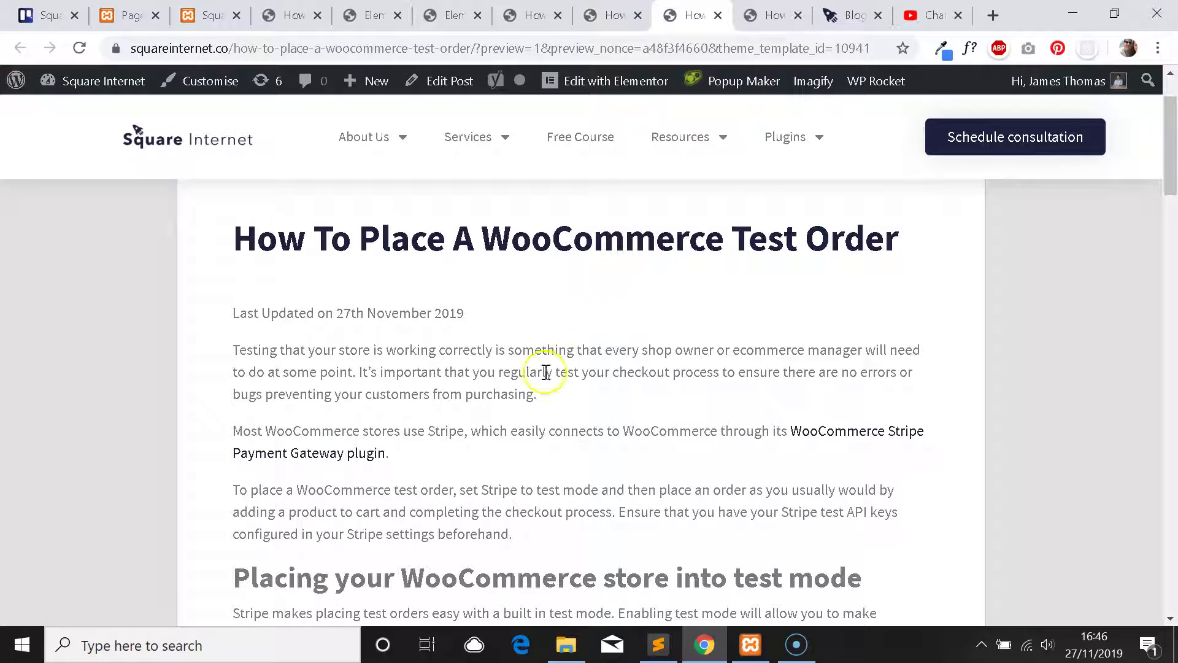
left_click(613, 16)
left_click_drag(538, 518, 225, 457)
left_click(510, 451)
left_click_drag(518, 481, 439, 485)
left_click(513, 519)
left_click_drag(539, 521, 232, 453)
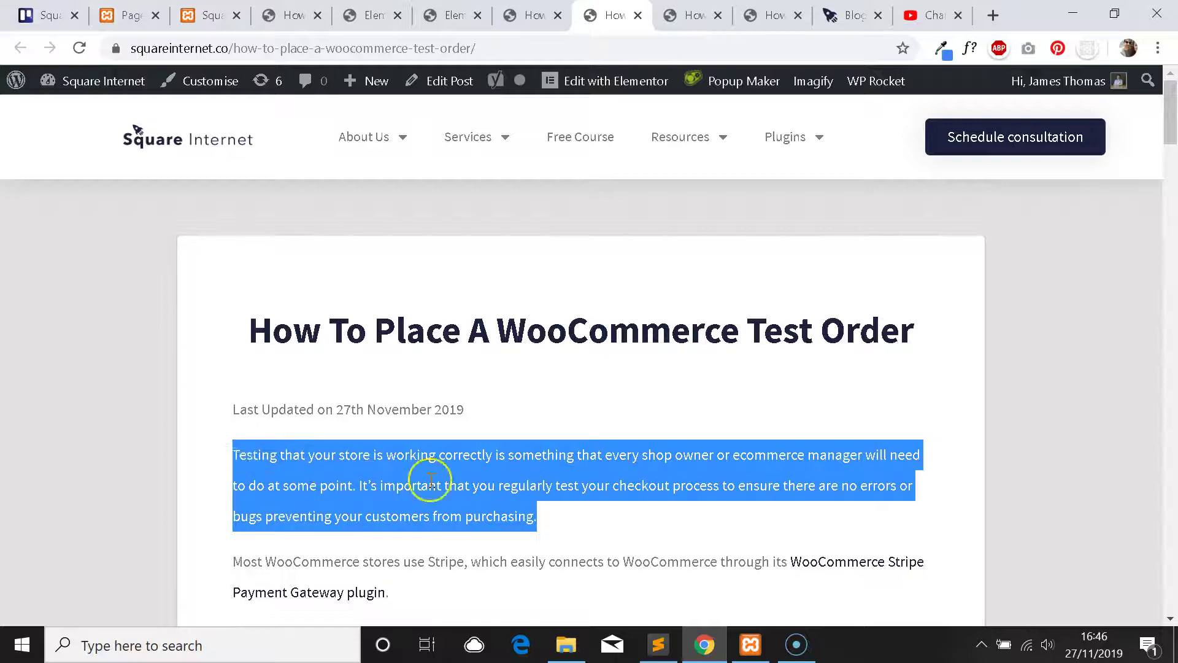
Highlight further paragraphs of the live post and compare their spacing with the preview pages.
scroll(460, 454, "down", 1)
left_click(538, 509)
left_click_drag(563, 577, 376, 386)
left_click(376, 387)
key("ctrl+Tab")
key("ctrl+shift+Tab")
key("ctrl+Tab")
key("ctrl+shift+Tab")
key("ctrl+shift+Tab")
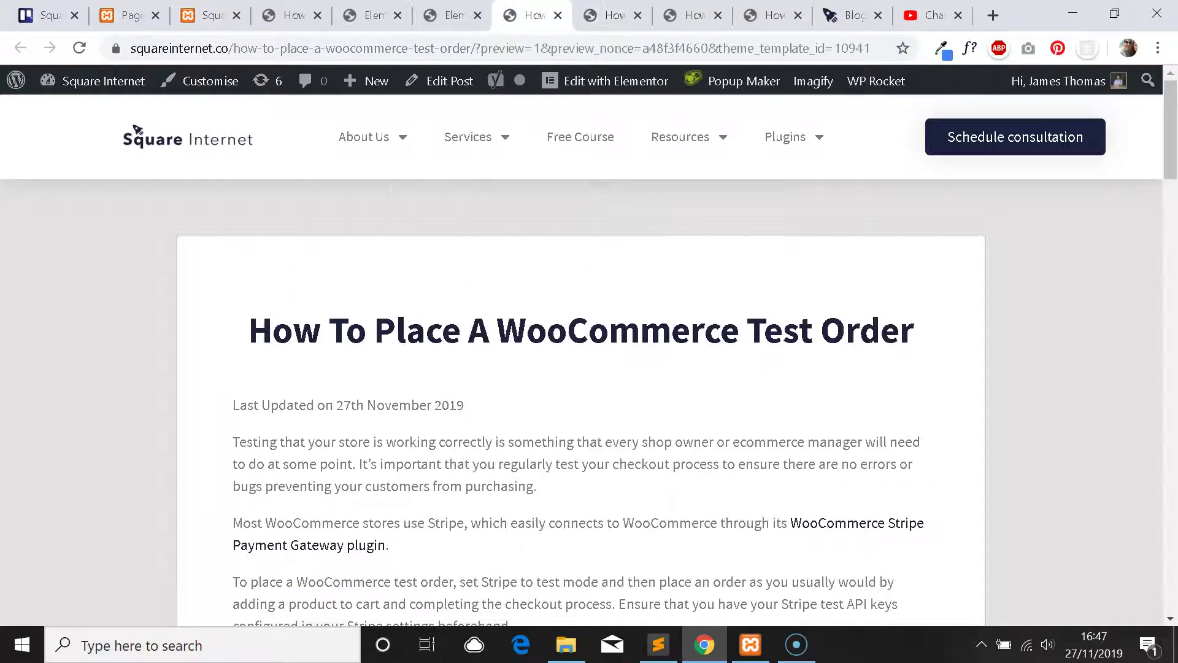
Switch to the original blog template's editor and open the Custom CSS of its Post Content widget.
key("ctrl+shift+Tab")
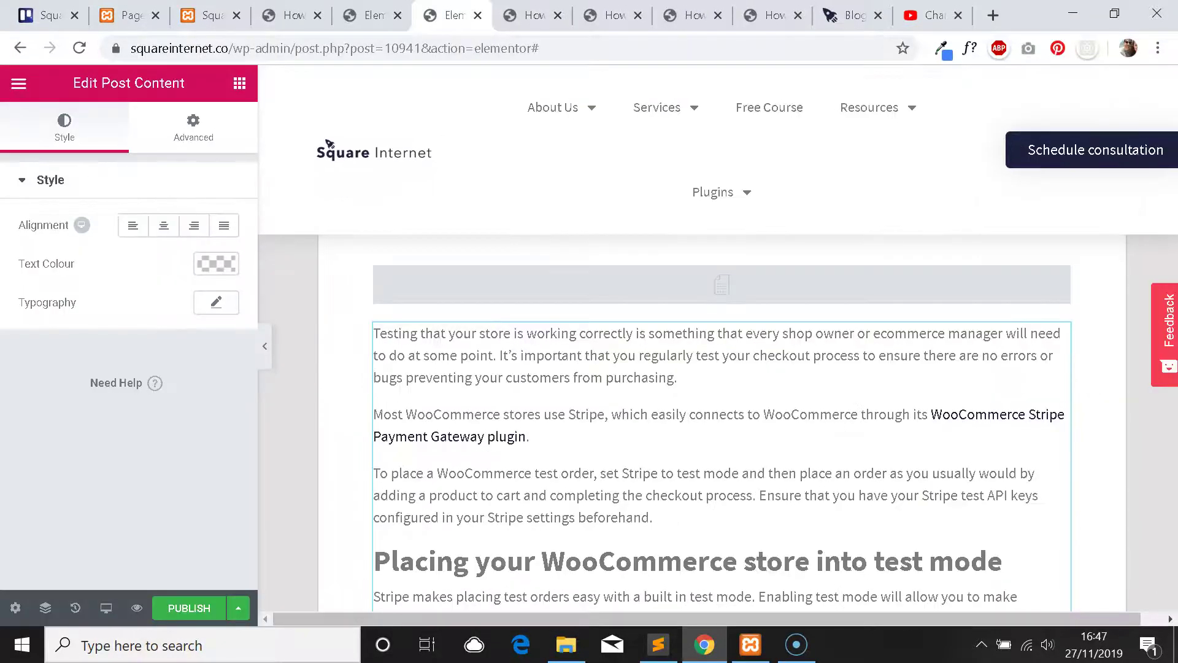
key("ctrl+shift+Tab")
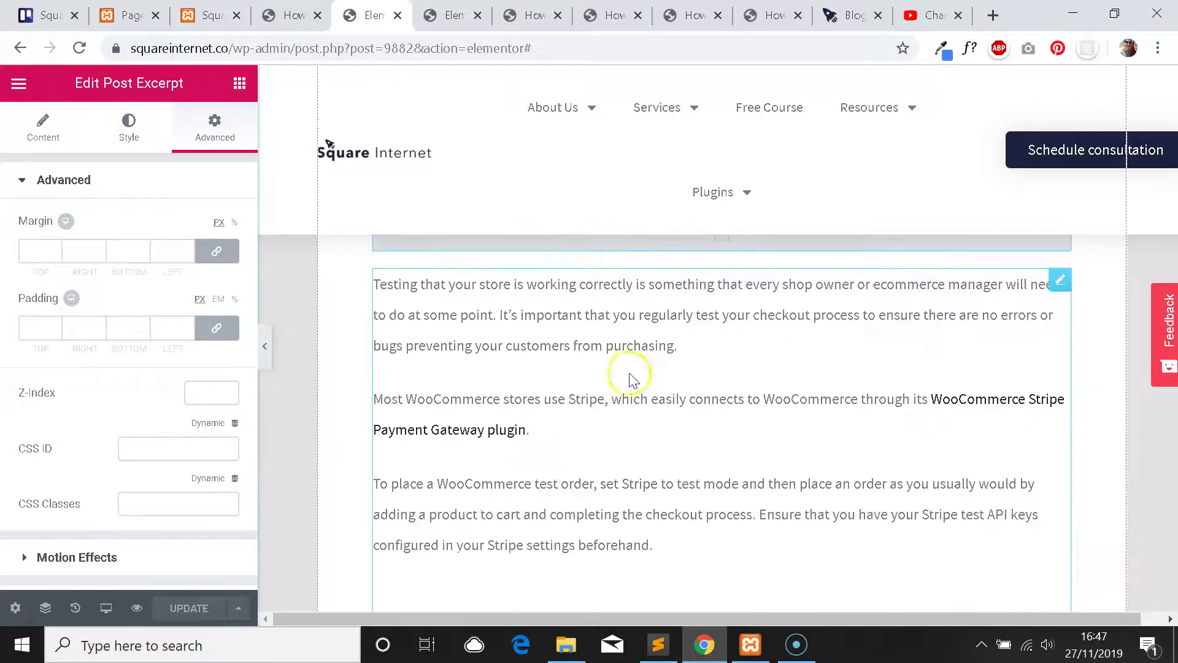
left_click(632, 378)
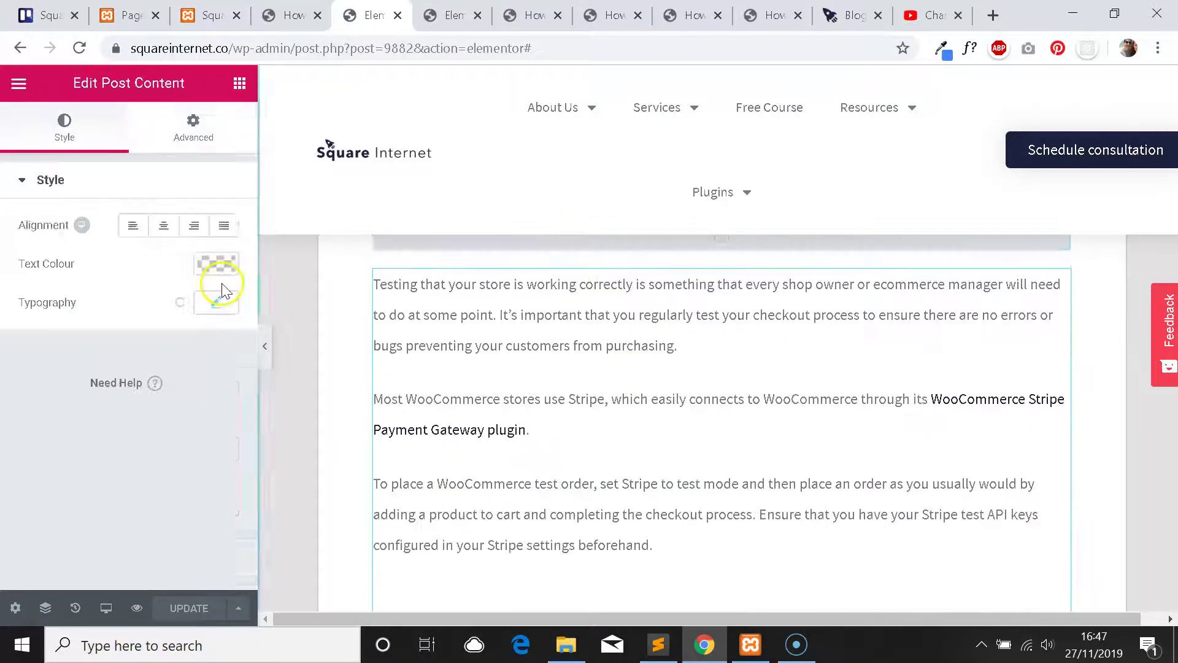
left_click(192, 127)
scroll(172, 215, "down", 5)
left_click(114, 463)
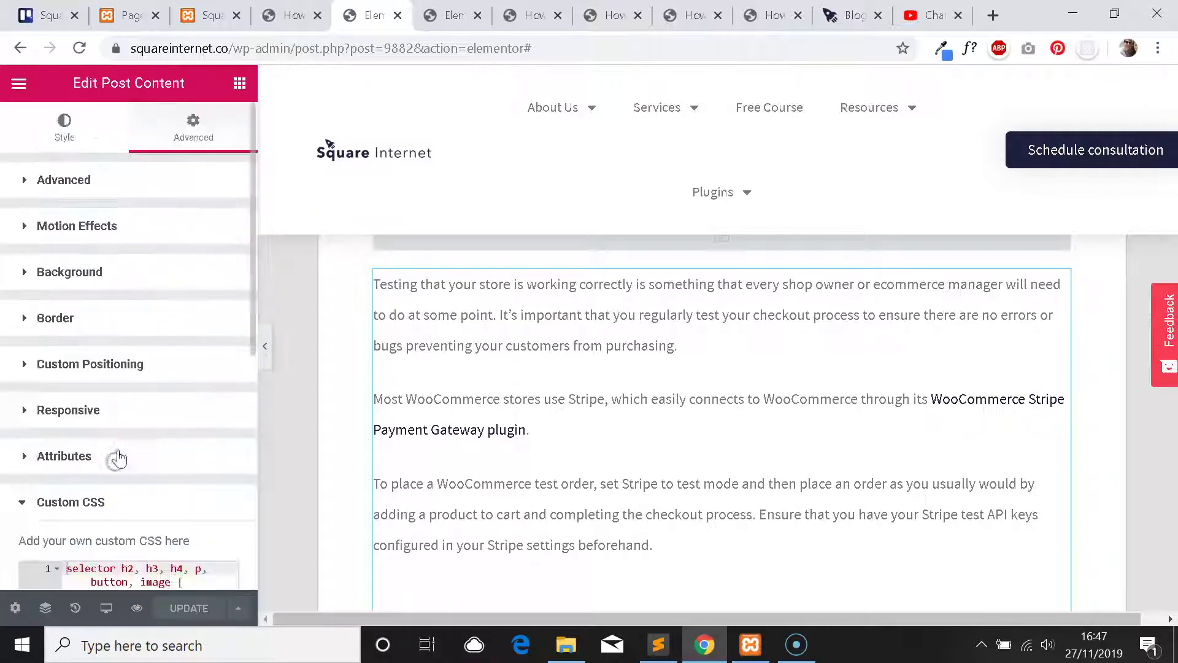
scroll(131, 295, "down", 5)
left_click(148, 372)
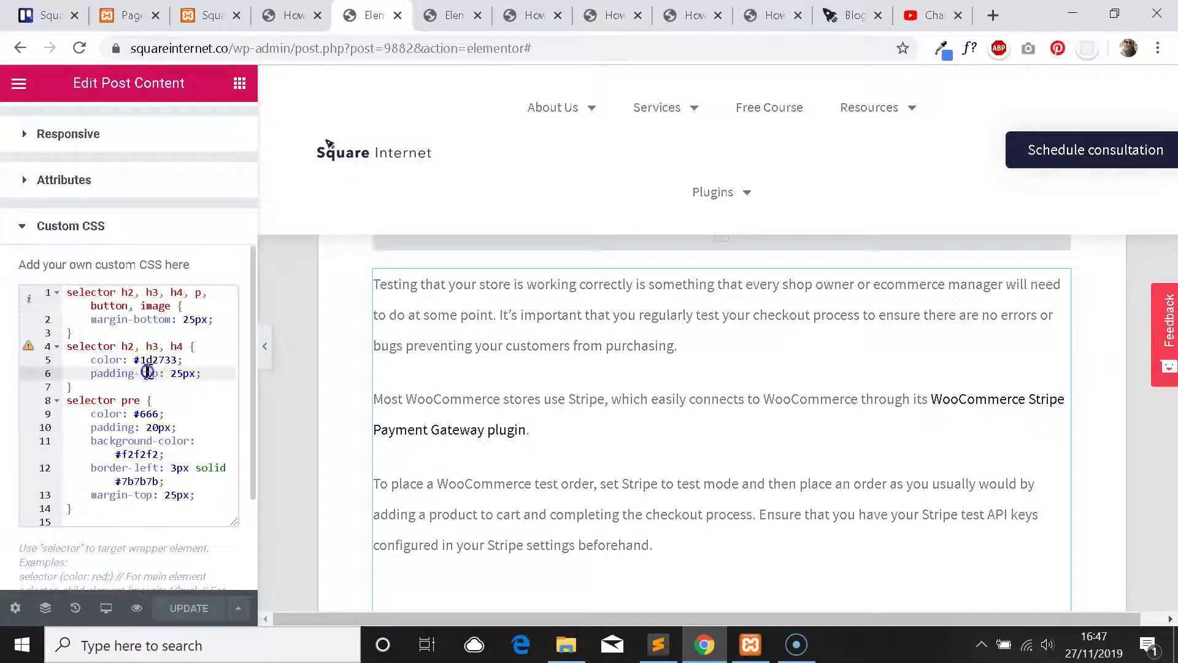
Highlight all the custom CSS rules of the original Post Content widget and review where they sit among the advanced settings.
left_click_drag(104, 509, 58, 295)
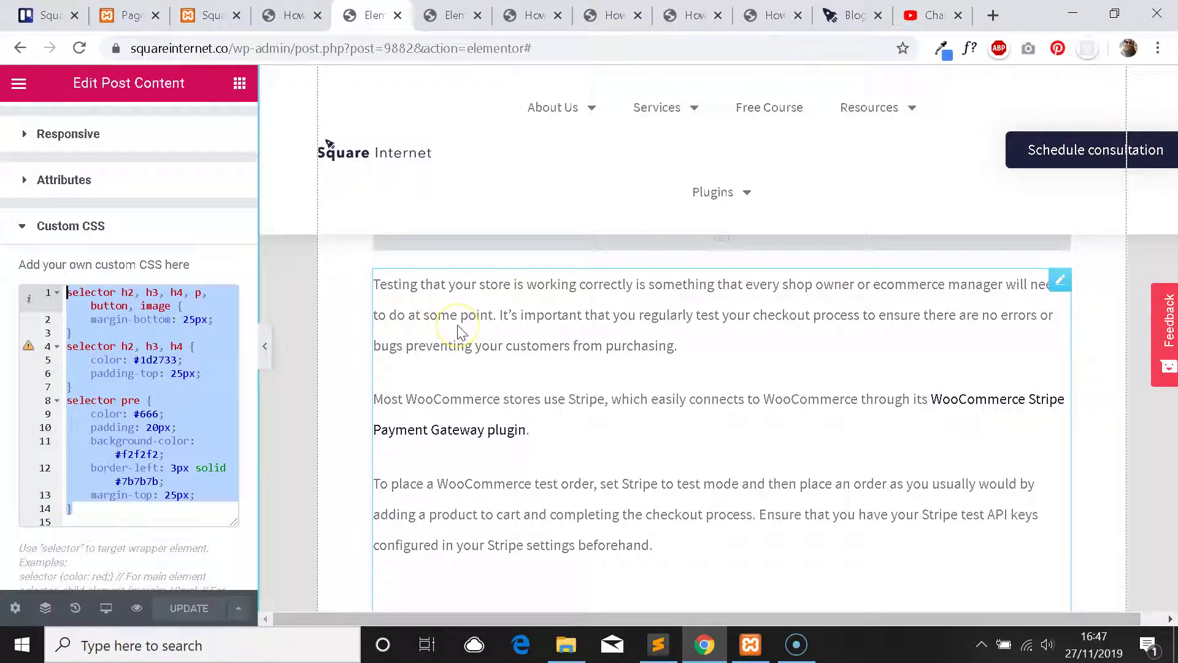
scroll(216, 274, "up", 4)
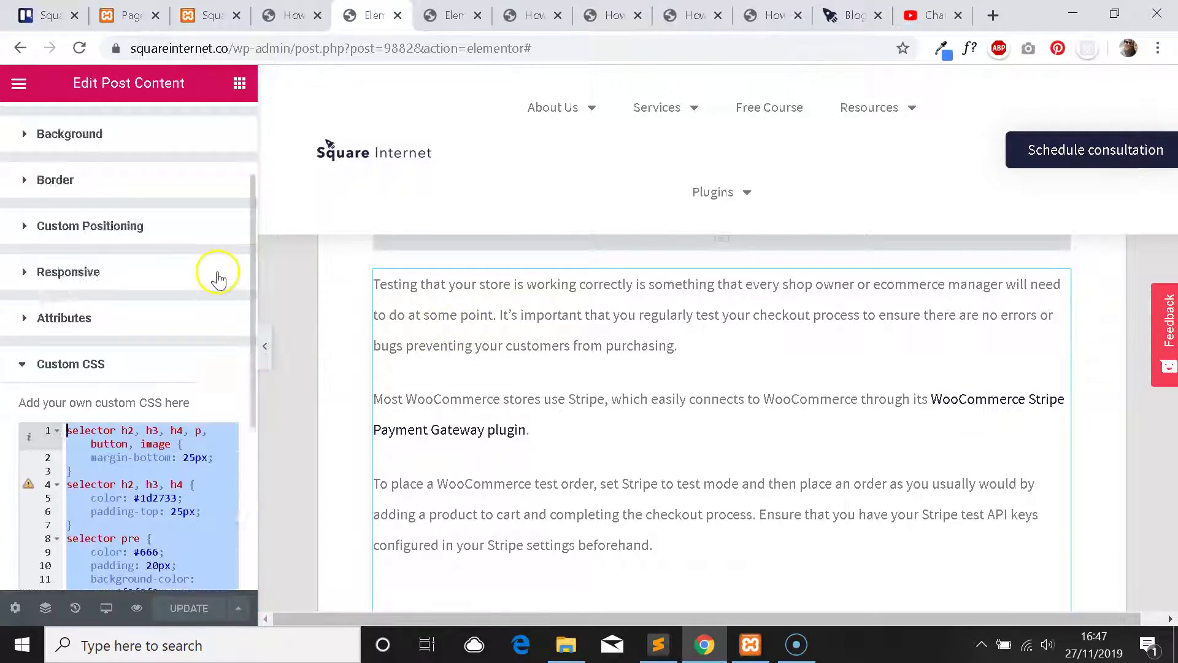
scroll(200, 261, "down", 4)
scroll(163, 271, "up", 4)
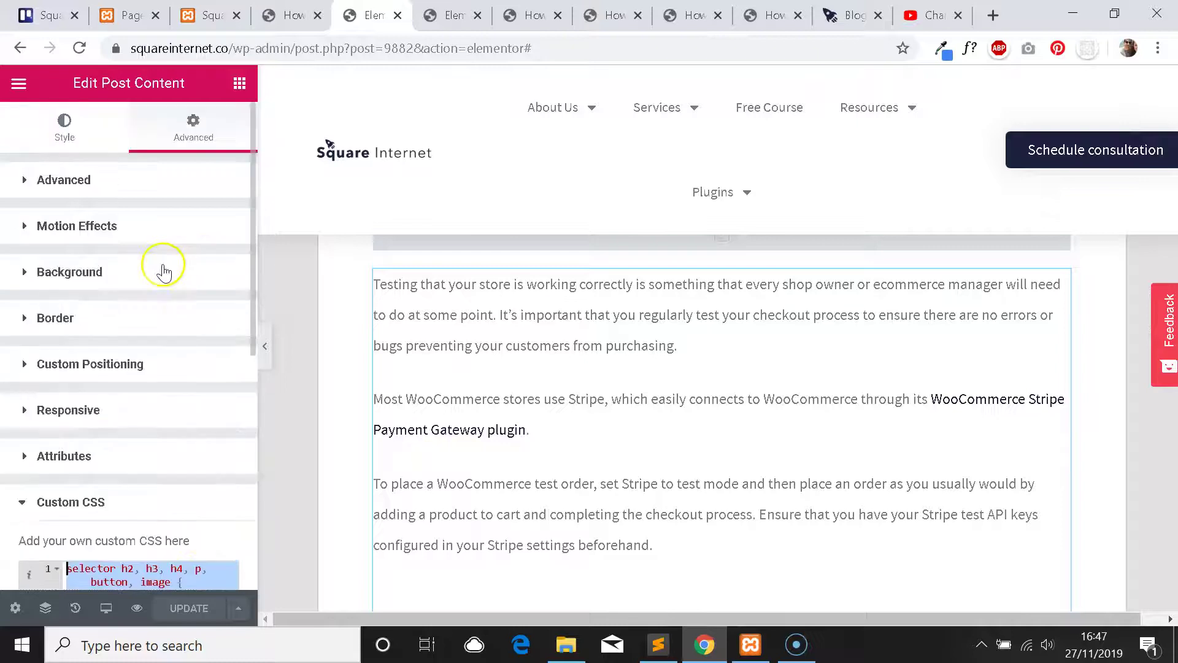
scroll(164, 270, "down", 4)
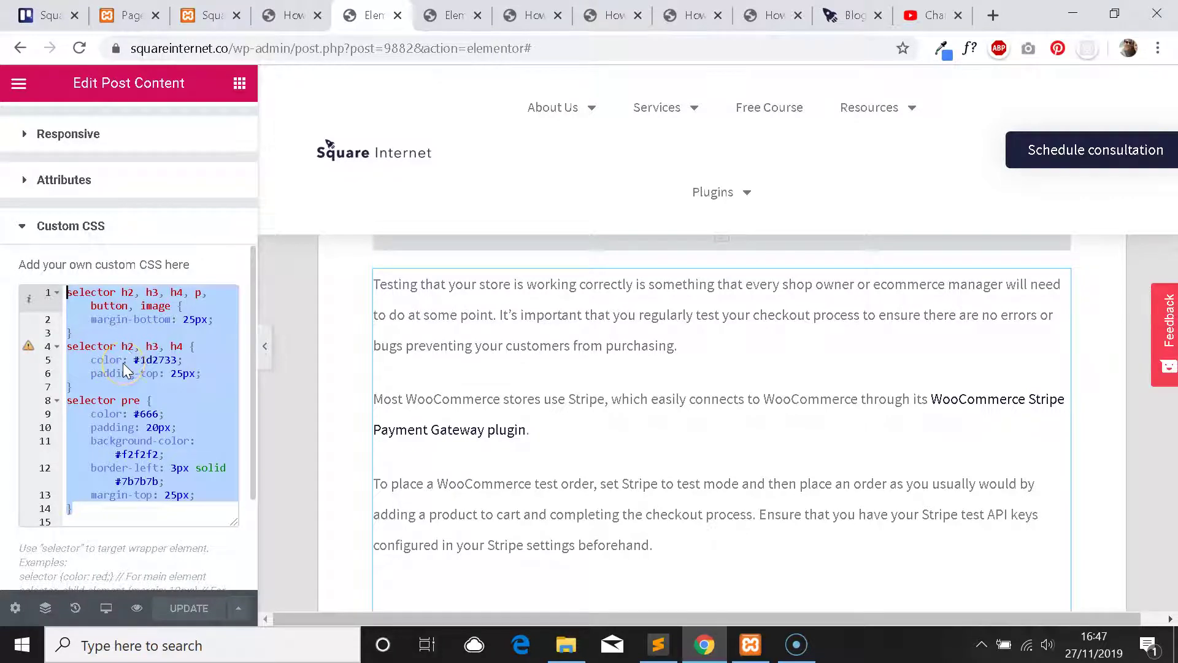
Examine the custom CSS code and highlight the help text on using "selector" to target the wrapper element.
left_click(165, 334)
scroll(158, 355, "down", 3)
scroll(152, 392, "up", 3)
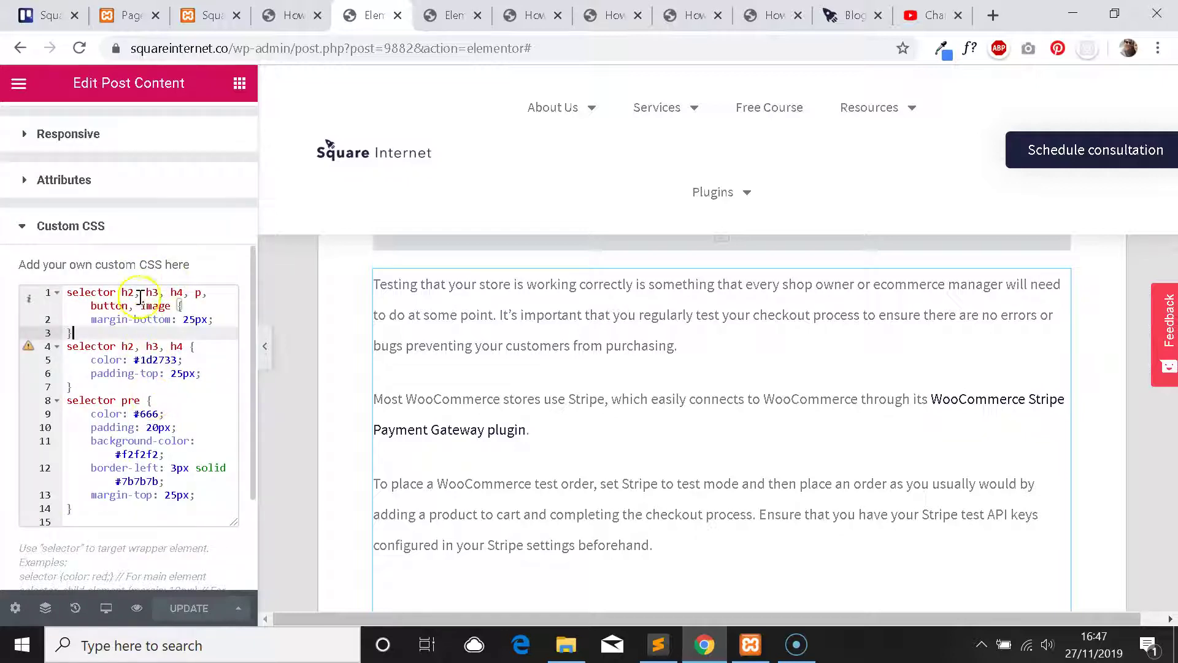
scroll(74, 486, "down", 2)
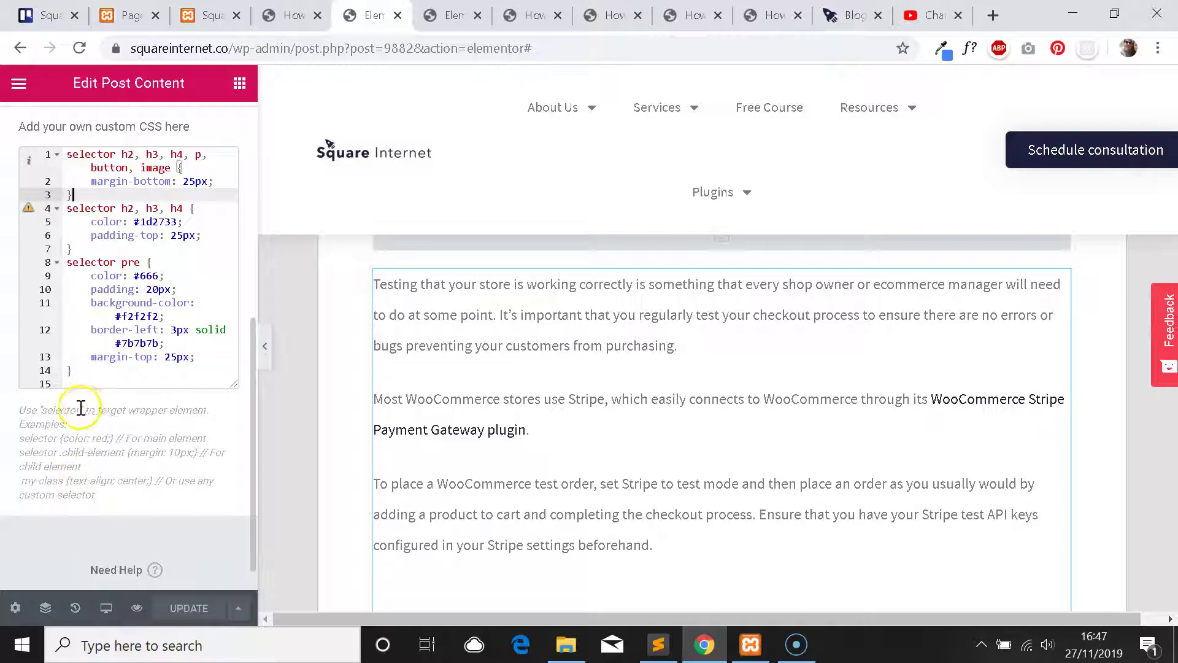
mouse_move(96, 411)
left_mouse_down()
mouse_move(137, 421)
mouse_move(81, 405)
mouse_move(101, 424)
left_mouse_up()
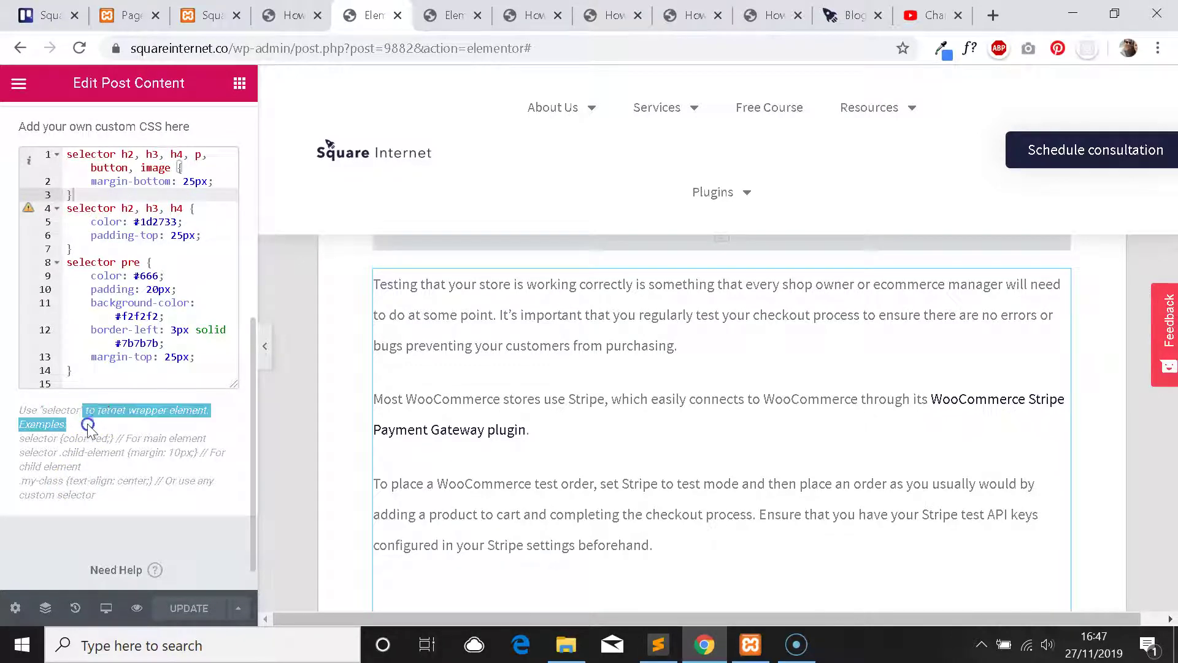
scroll(109, 414, "up", 2)
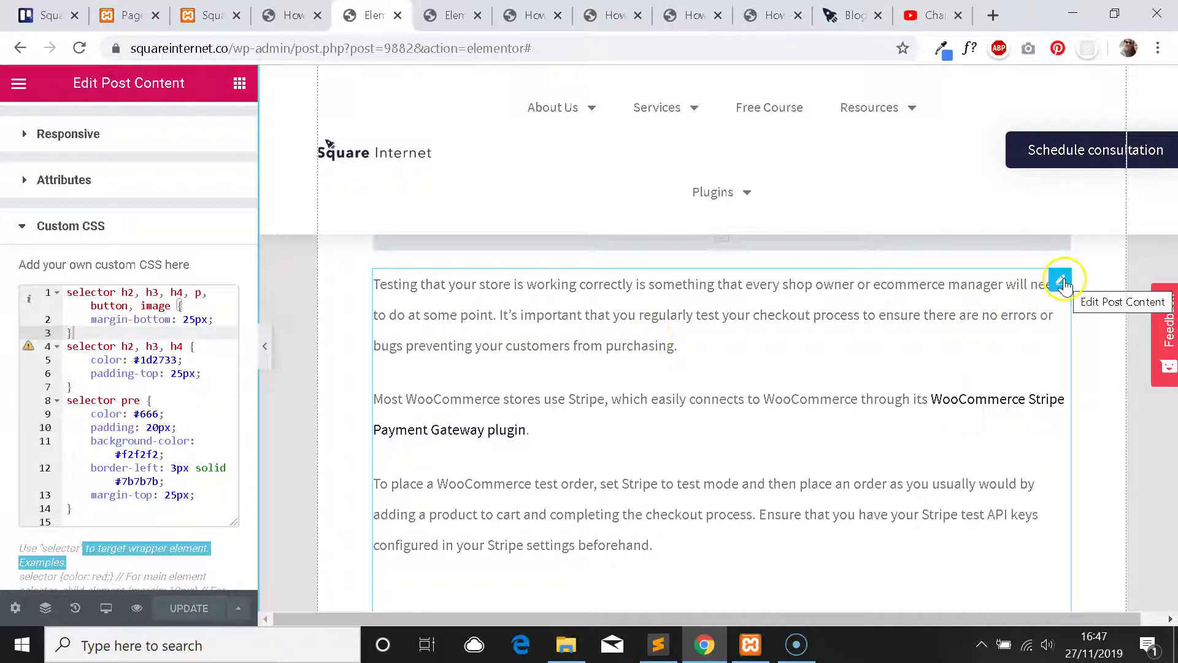
Examine the first CSS rule's selector list covering h2, h3, h4, p, button and image.
left_click(90, 360)
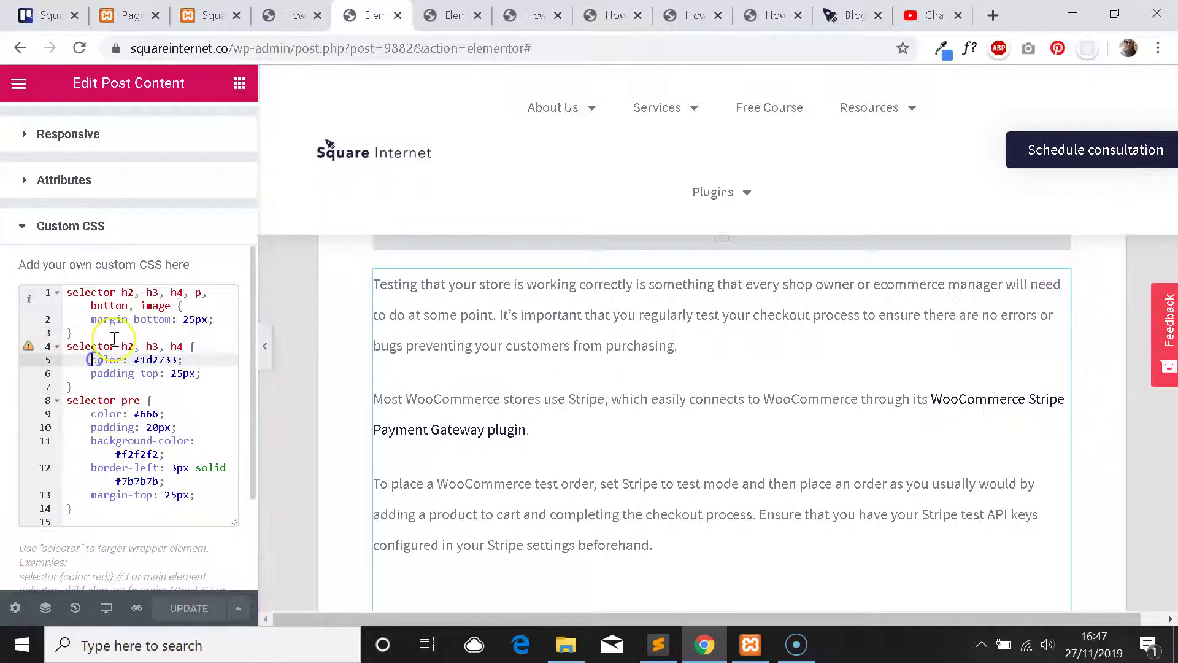
left_click(123, 293)
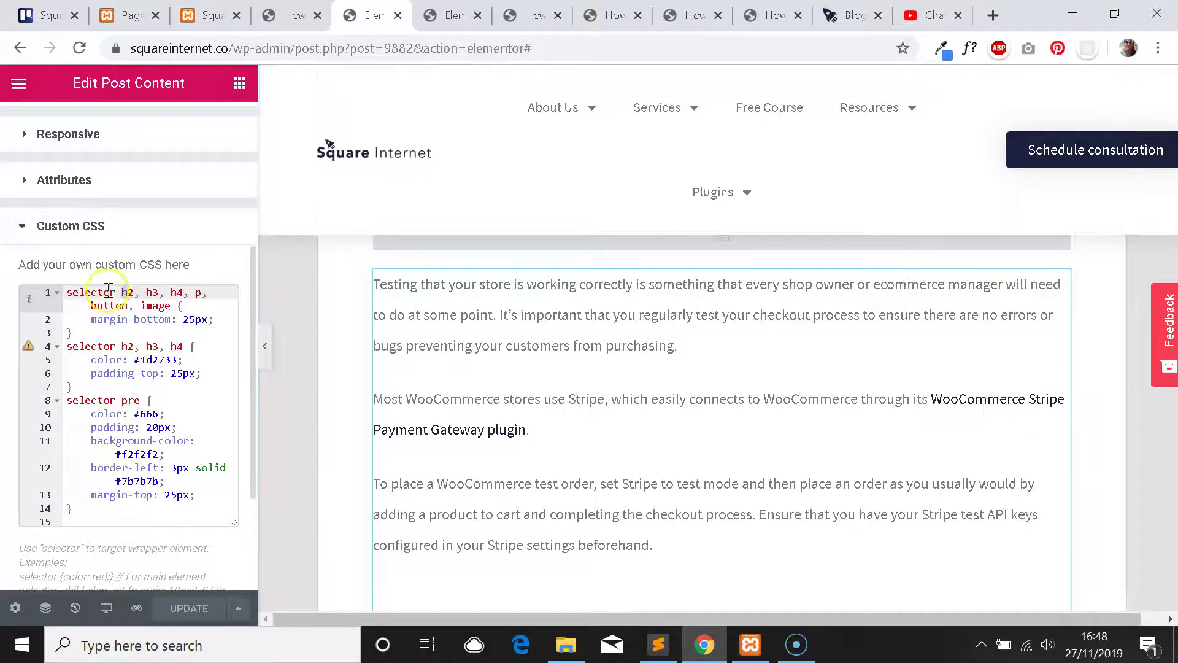
left_click(82, 305)
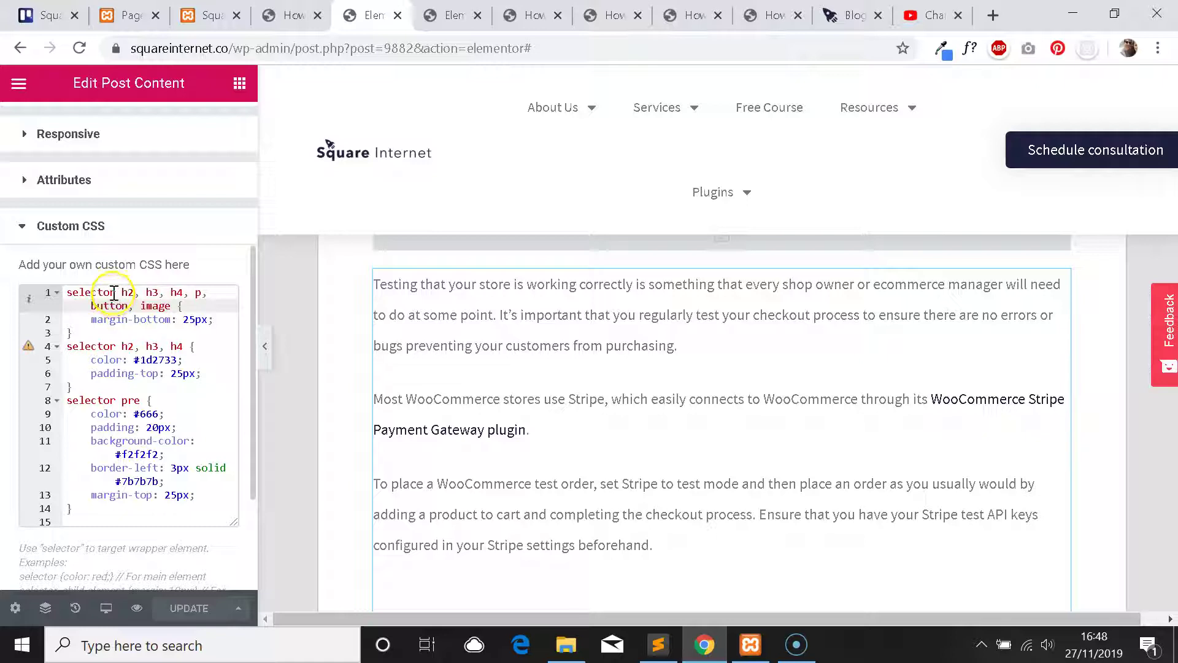
double_click(113, 294)
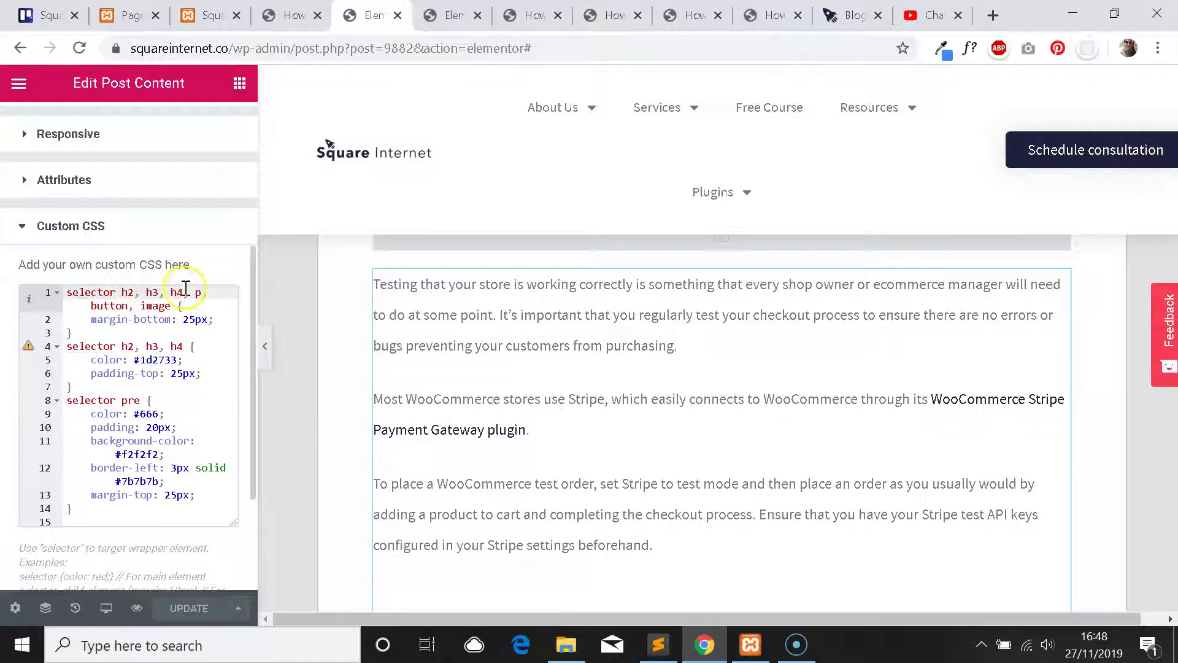
left_click(159, 307)
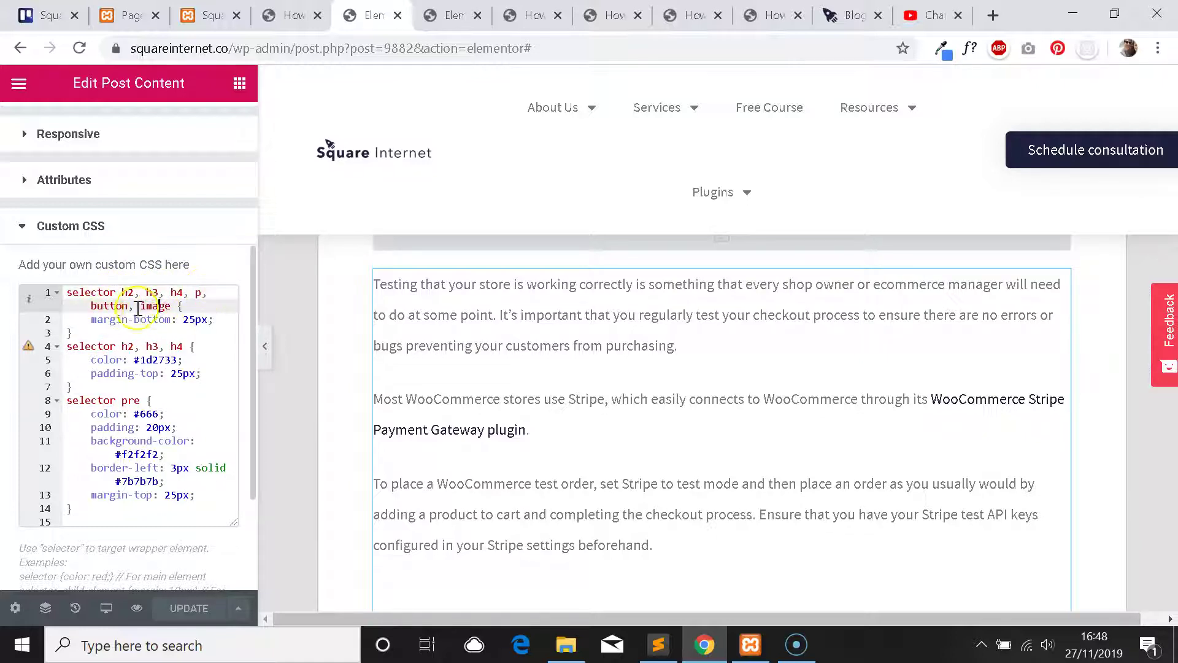
Highlight the margin-bottom: 25px declaration in the first rule and look at the spacing around the post body's headings and paragraphs.
left_click(182, 319)
left_click_drag(224, 322, 92, 322)
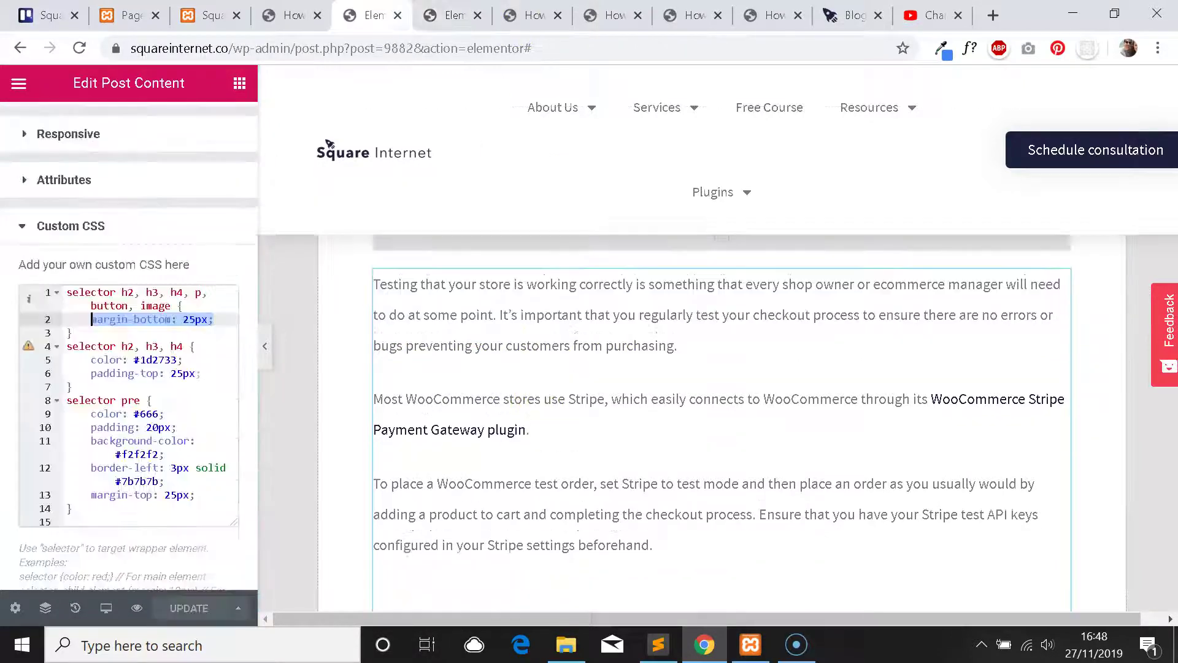
left_click(454, 15)
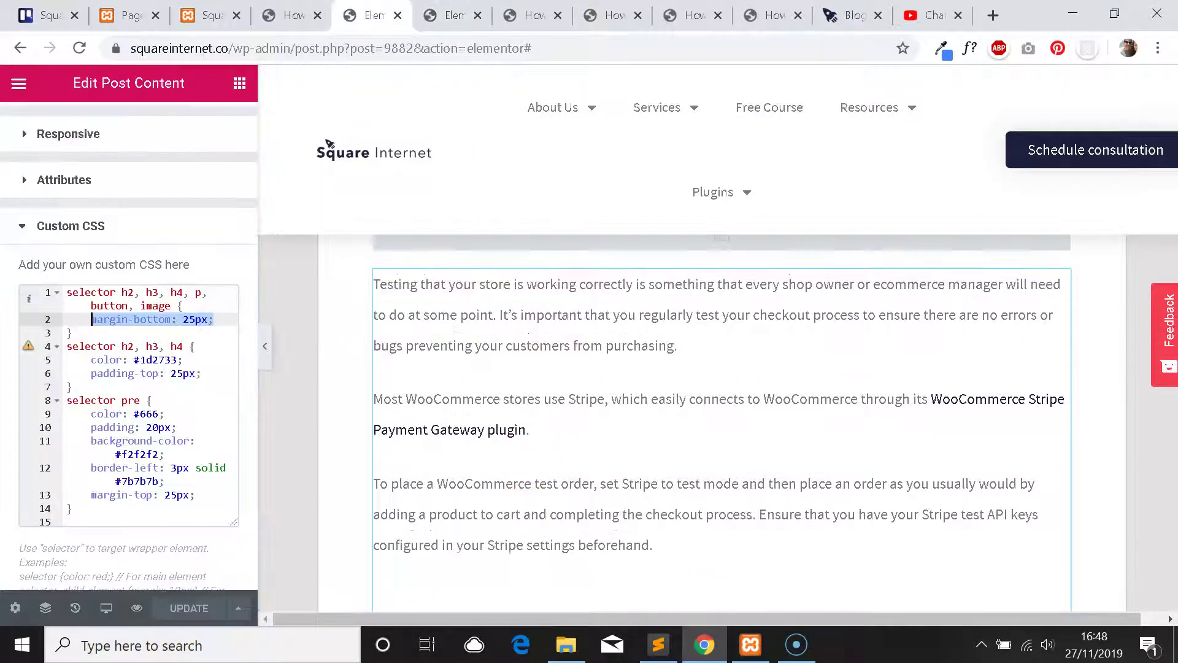
scroll(570, 371, "down", 6)
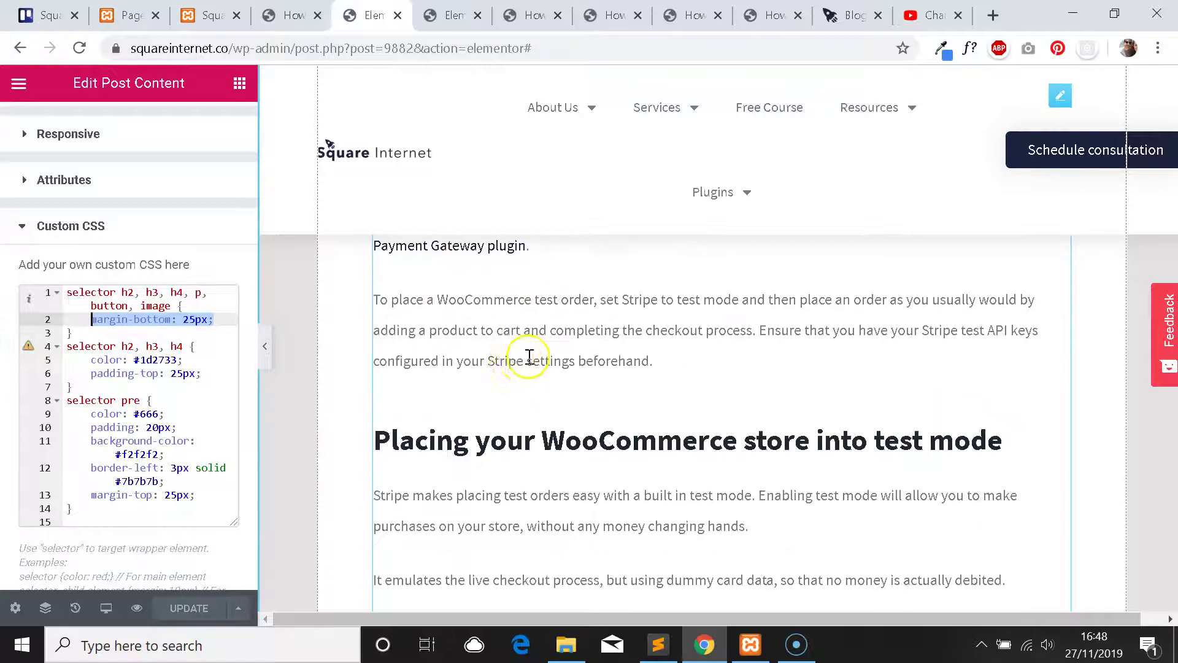
Look over the spacing beneath the "Placing your WooCommerce store into test mode" heading, its paragraphs and the screenshot.
scroll(577, 368, "down", 1)
scroll(605, 359, "up", 2)
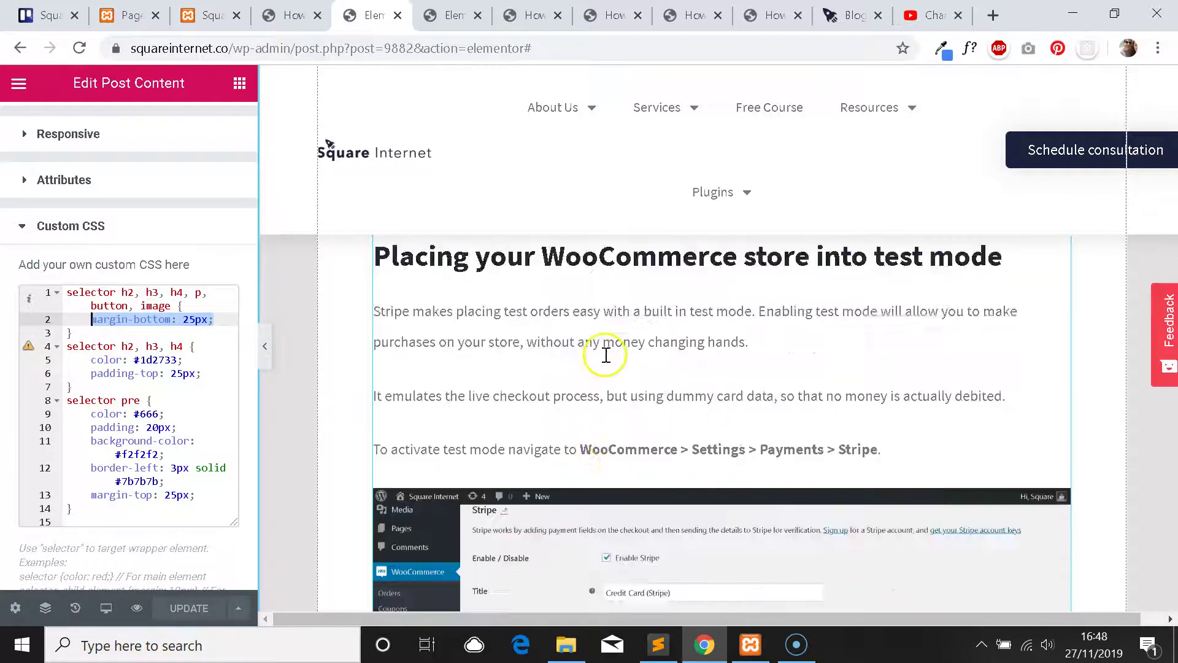
scroll(608, 361, "down", 4)
scroll(626, 344, "up", 3)
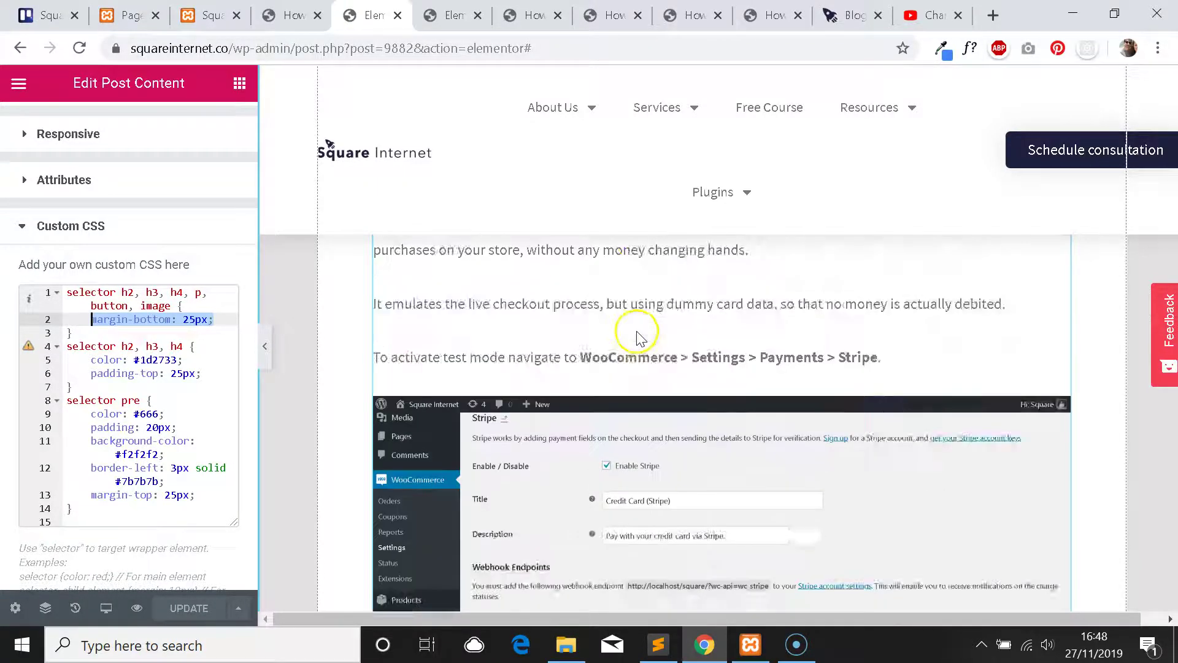
Highlight the color: #1d2733 declaration in the h2, h3, h4 rule and examine its padding-top: 25px declaration.
left_click(174, 372)
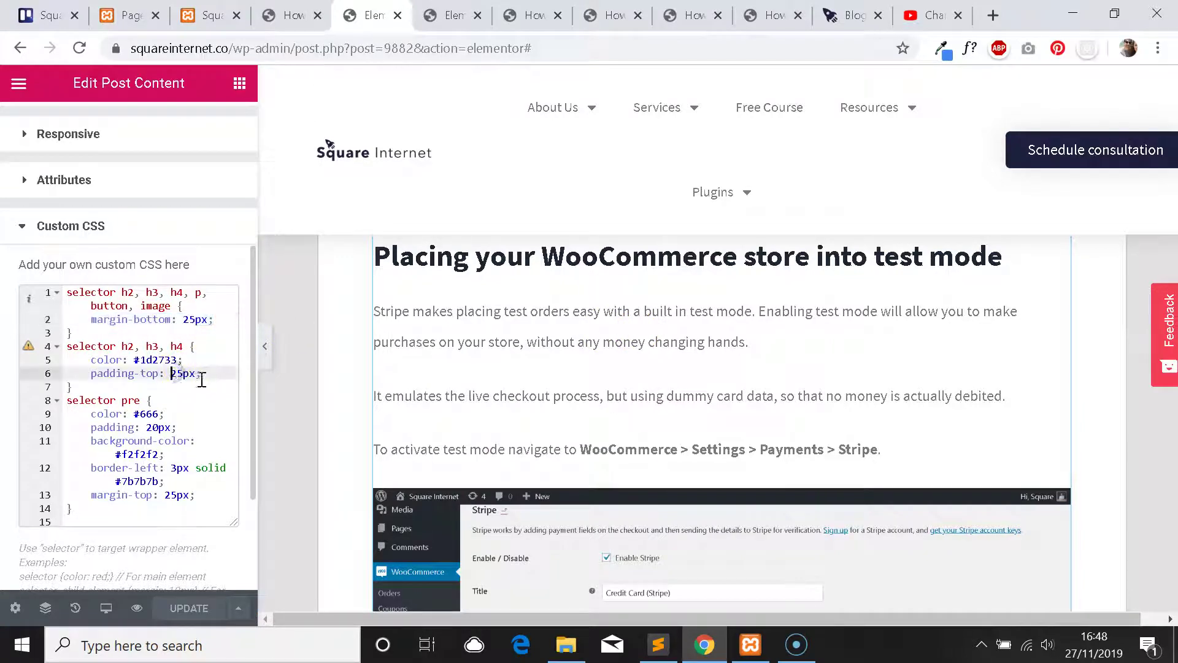
left_click_drag(122, 369, 92, 364)
left_click(108, 363)
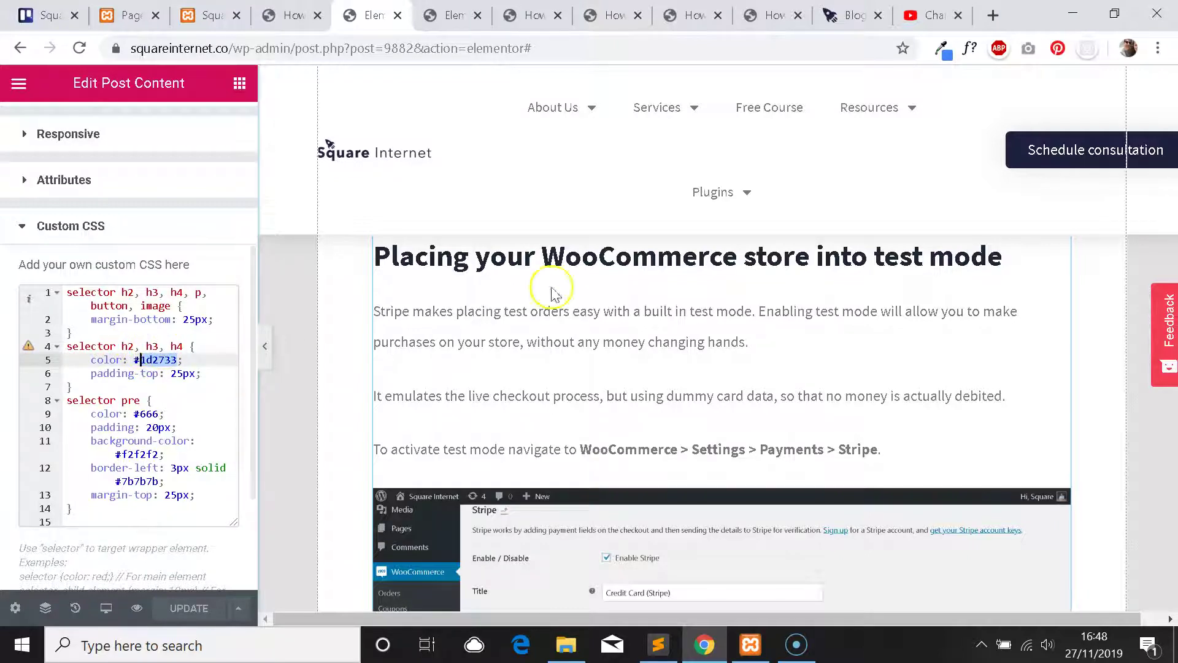
left_click(151, 348)
left_click_drag(186, 361, 146, 360)
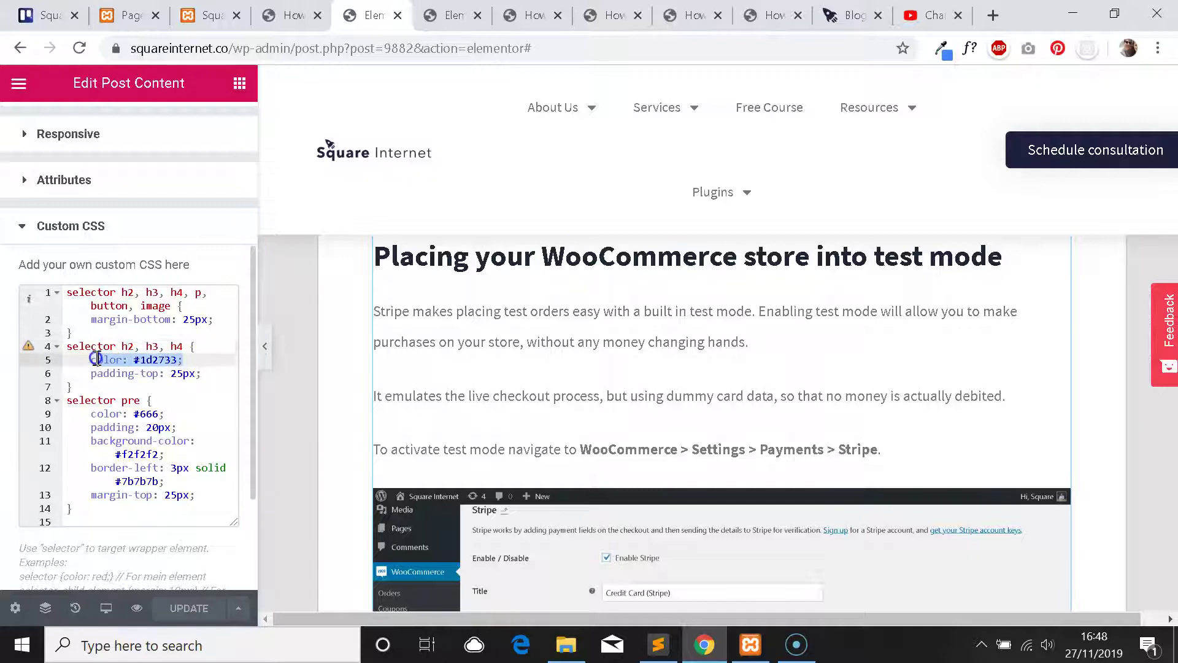
left_click(179, 372)
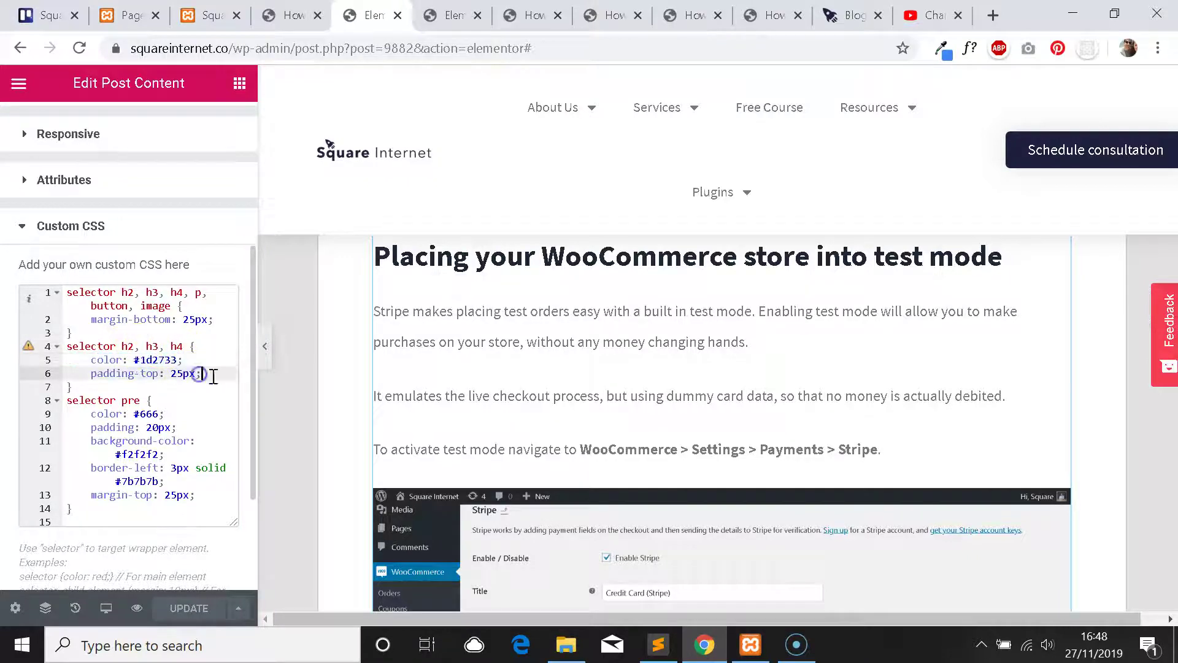
Look at the space above the "Placing your WooCommerce store into test mode" heading in the original template.
scroll(589, 342, "up", 1)
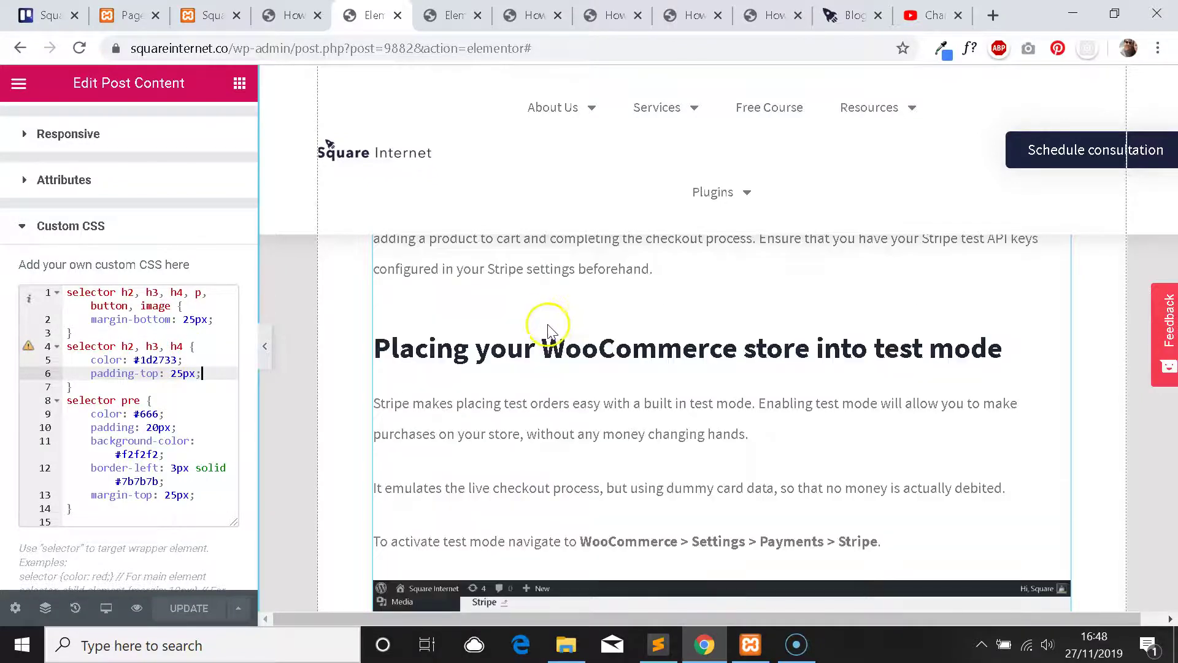
scroll(555, 332, "down", 1)
scroll(560, 344, "up", 5)
scroll(577, 368, "down", 4)
scroll(583, 368, "up", 4)
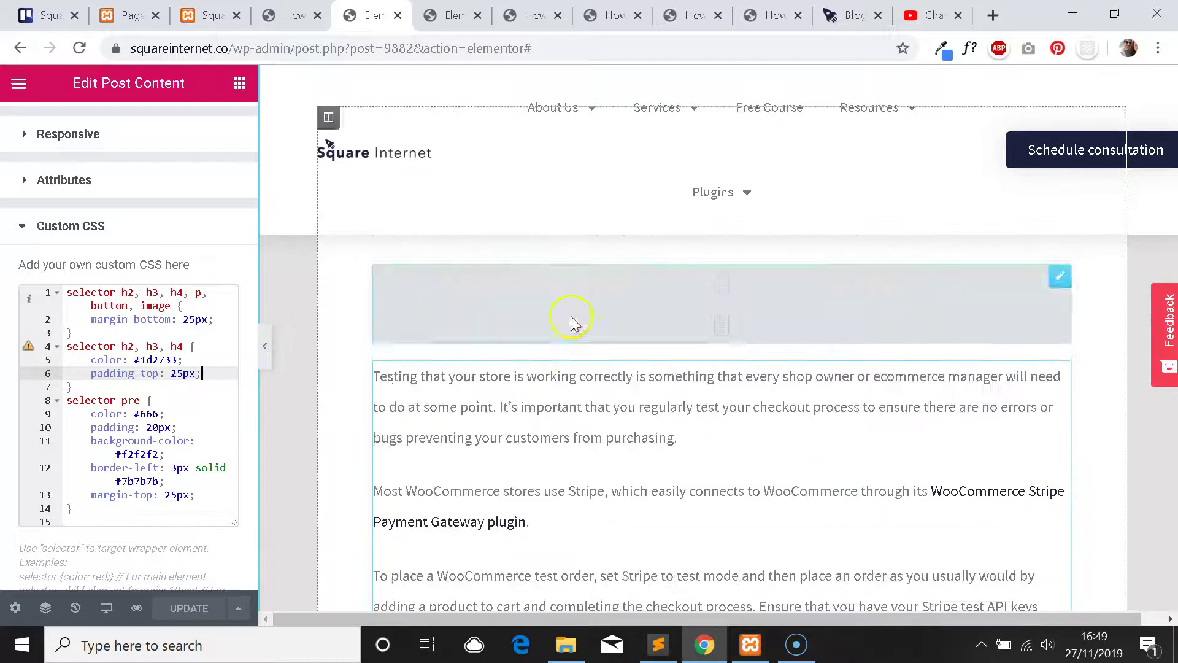
Compare the unstyled headings and spacing in the new template with the original template's post body.
left_click(451, 16)
left_click(532, 15)
left_click(451, 15)
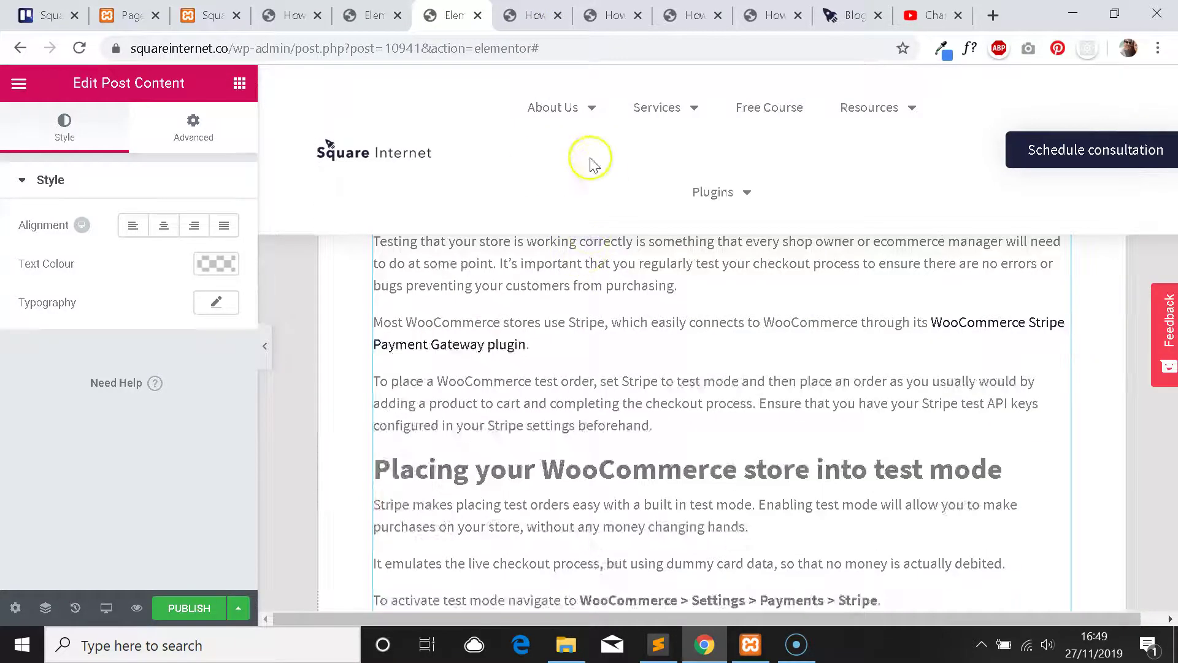
scroll(592, 245, "down", 3)
scroll(482, 305, "up", 2)
scroll(583, 310, "down", 8)
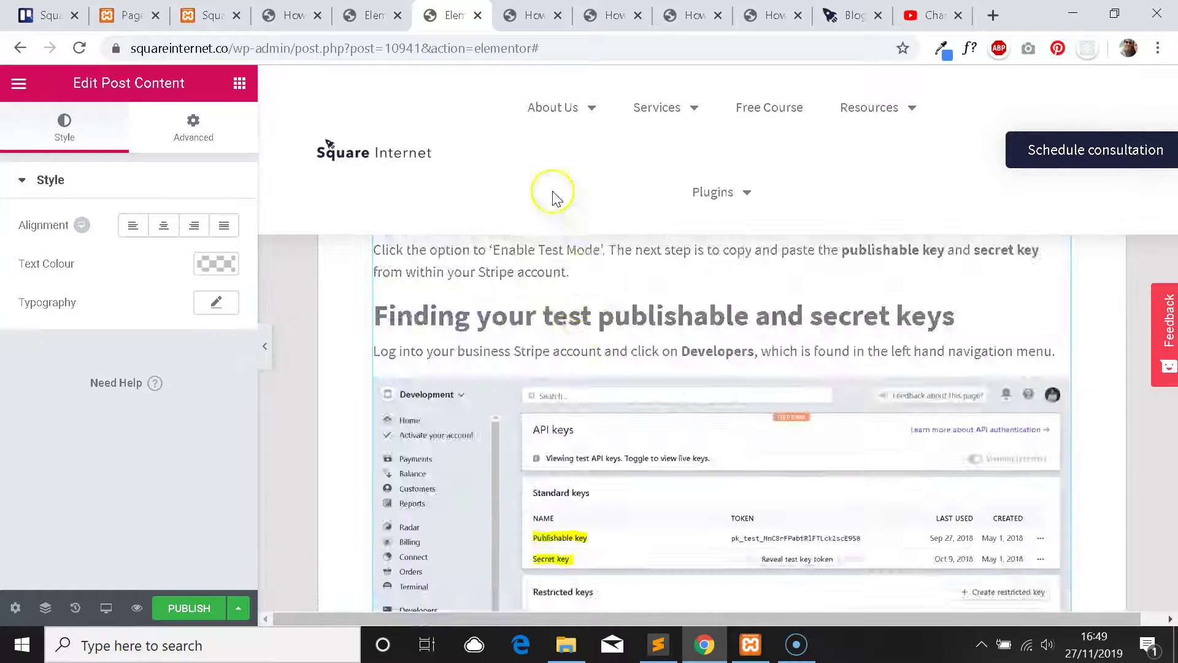
key("ctrl+Tab")
left_click(371, 15)
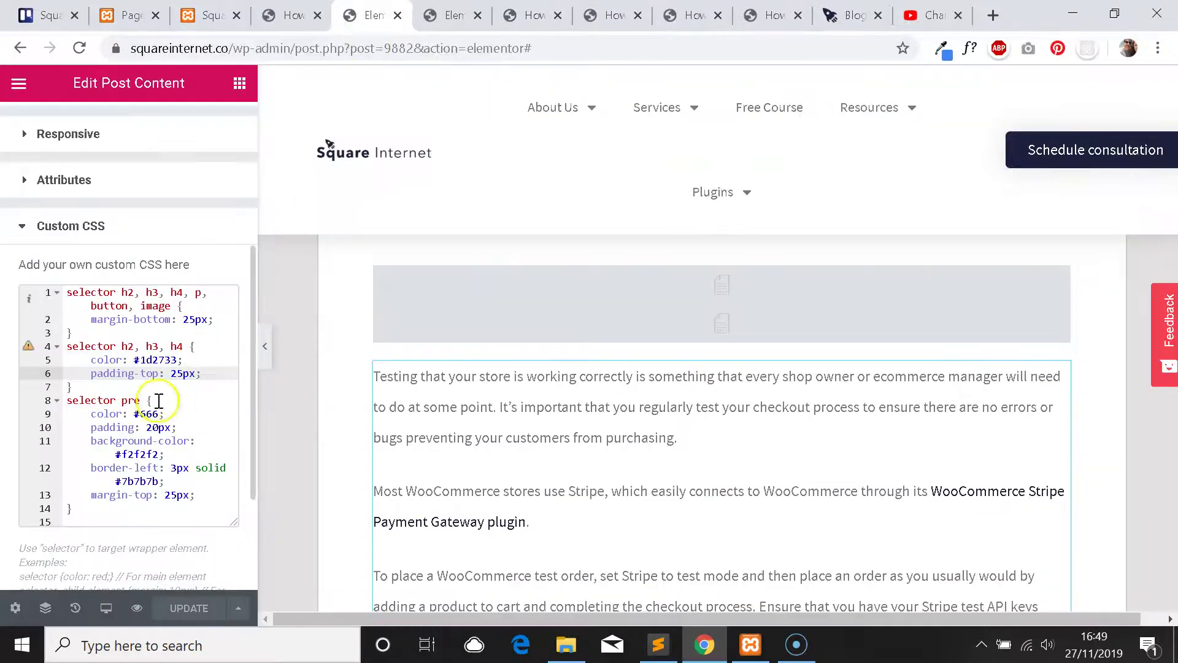
Examine the selector pre rule in the original custom CSS and check the post body for matching content.
left_click(145, 413)
scroll(140, 344, "down", 2)
scroll(141, 325, "up", 2)
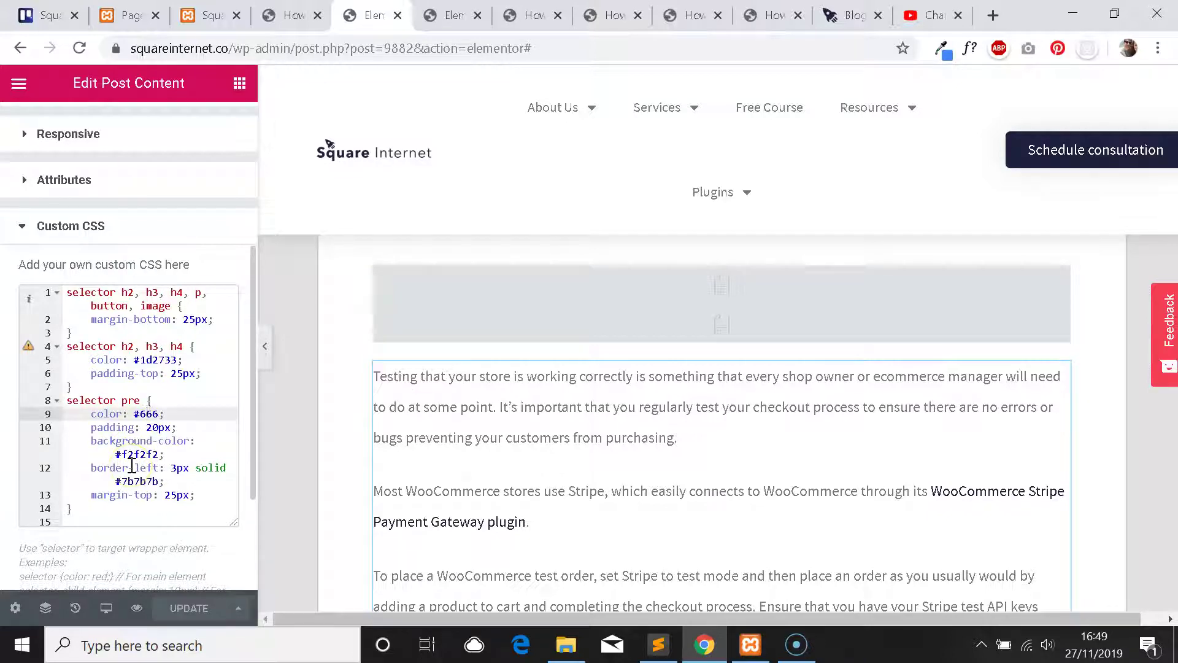
scroll(132, 439, "down", 2)
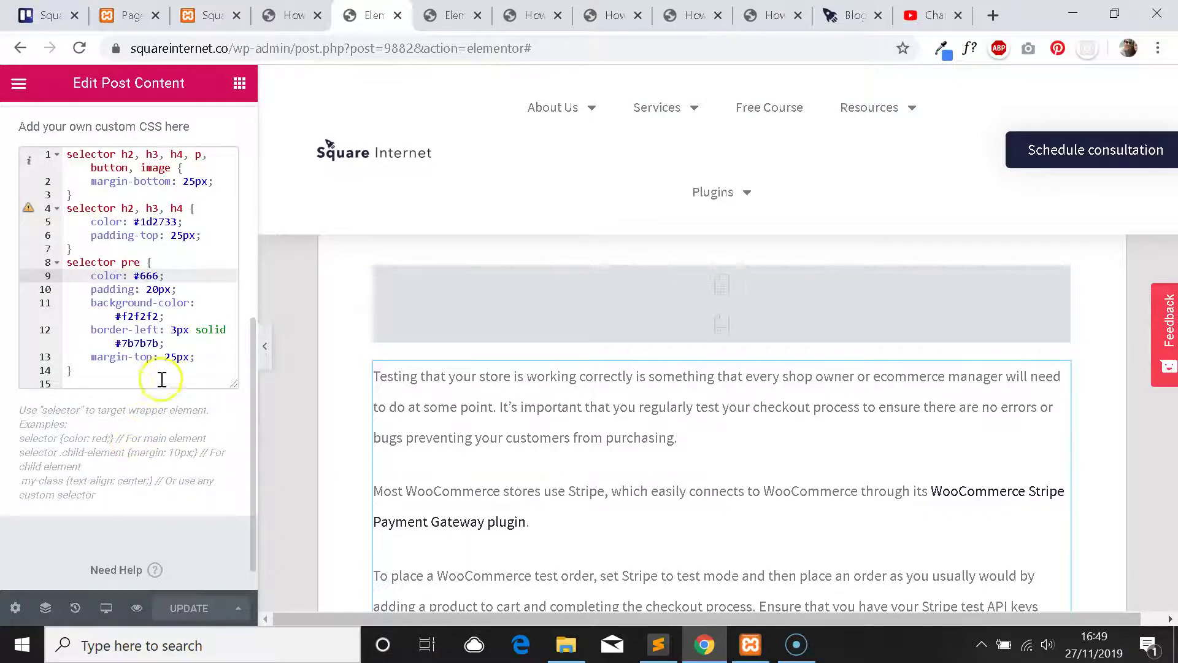
scroll(579, 552, "down", 1)
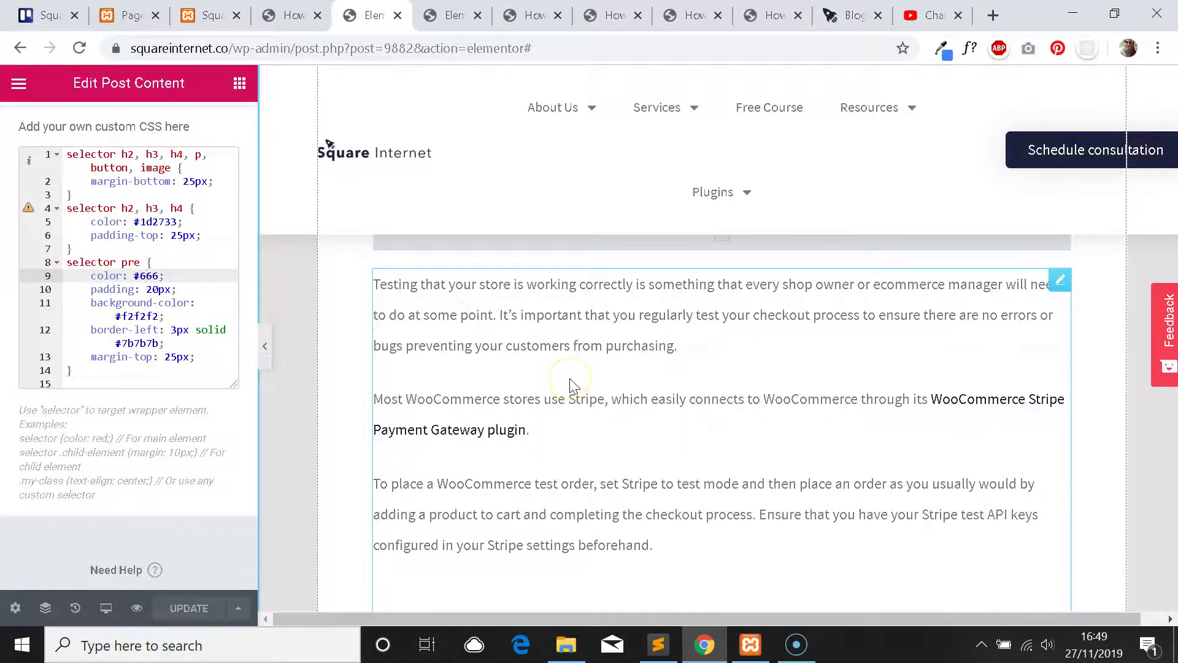
scroll(568, 384, "down", 2)
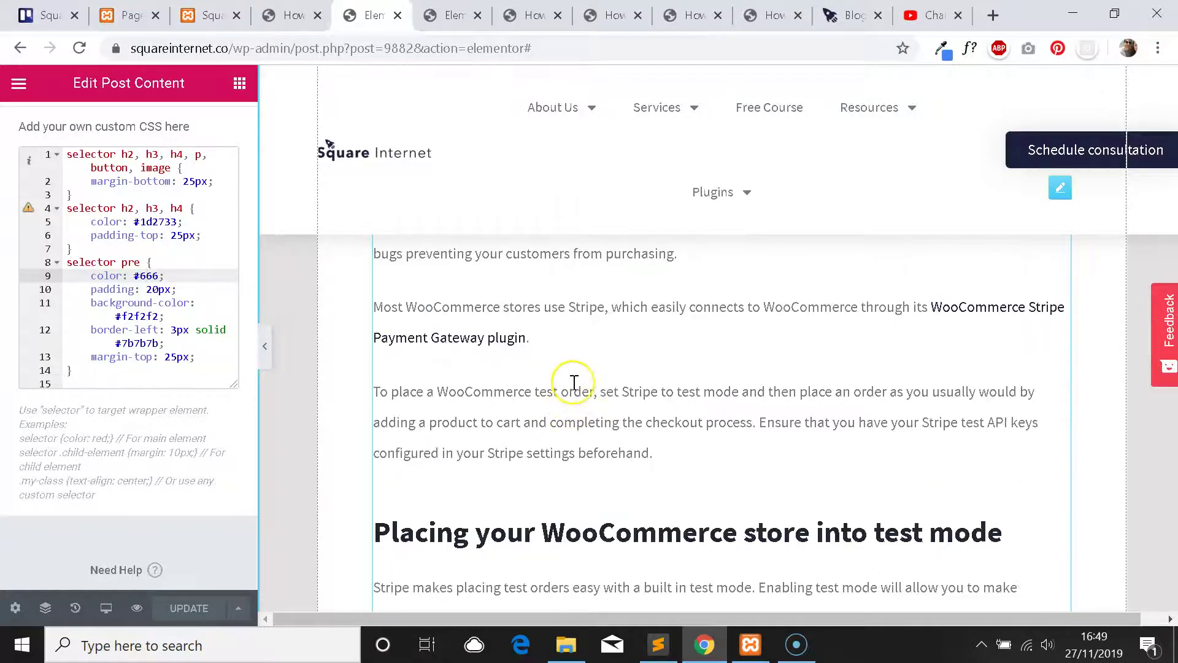
scroll(574, 383, "up", 2)
scroll(580, 387, "up", 3)
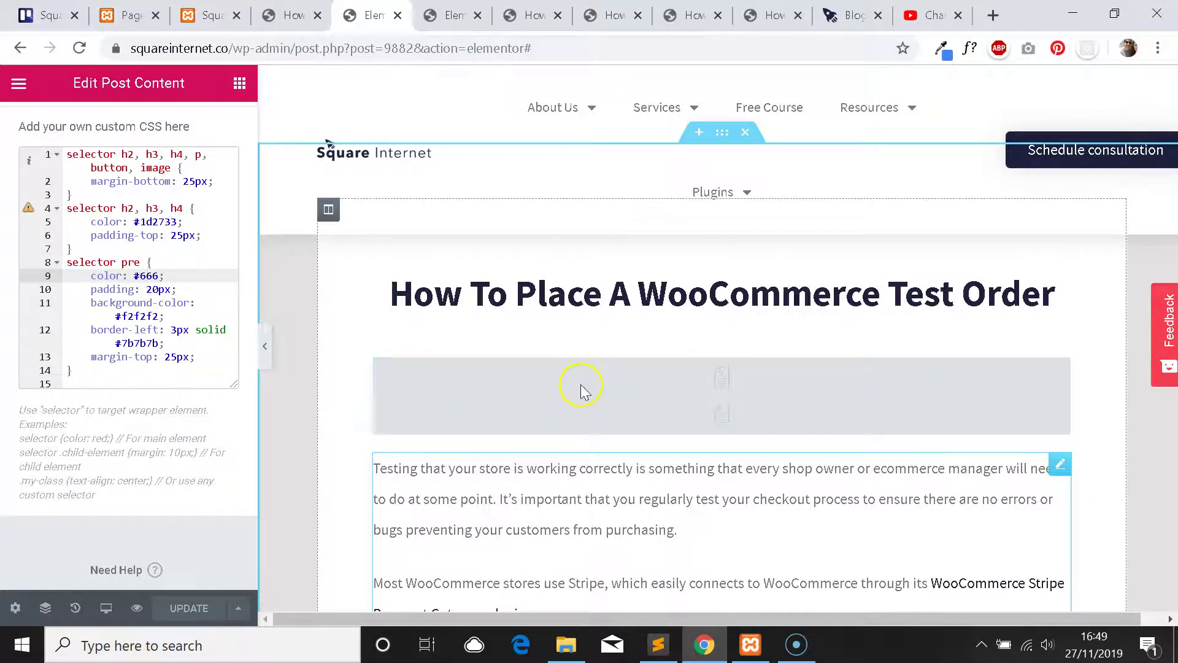
scroll(580, 387, "down", 3)
Copy the first two custom CSS rules of the original Post Content widget, leaving out the selector pre rule.
left_click_drag(204, 365, 229, 355)
scroll(178, 310, "up", 2)
left_click(118, 347)
left_click_drag(92, 386, 57, 282)
key("ctrl+c")
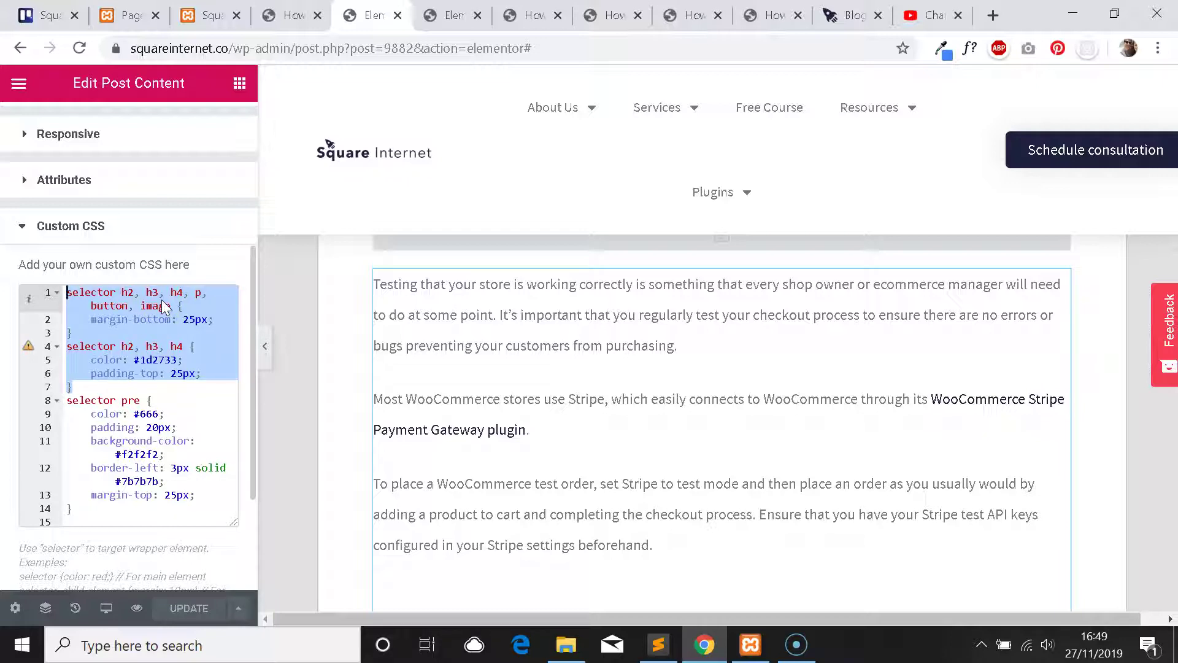
Close two surplus preview tabs of the WooCommerce test order post and return to the new template's editor.
left_click(515, 15)
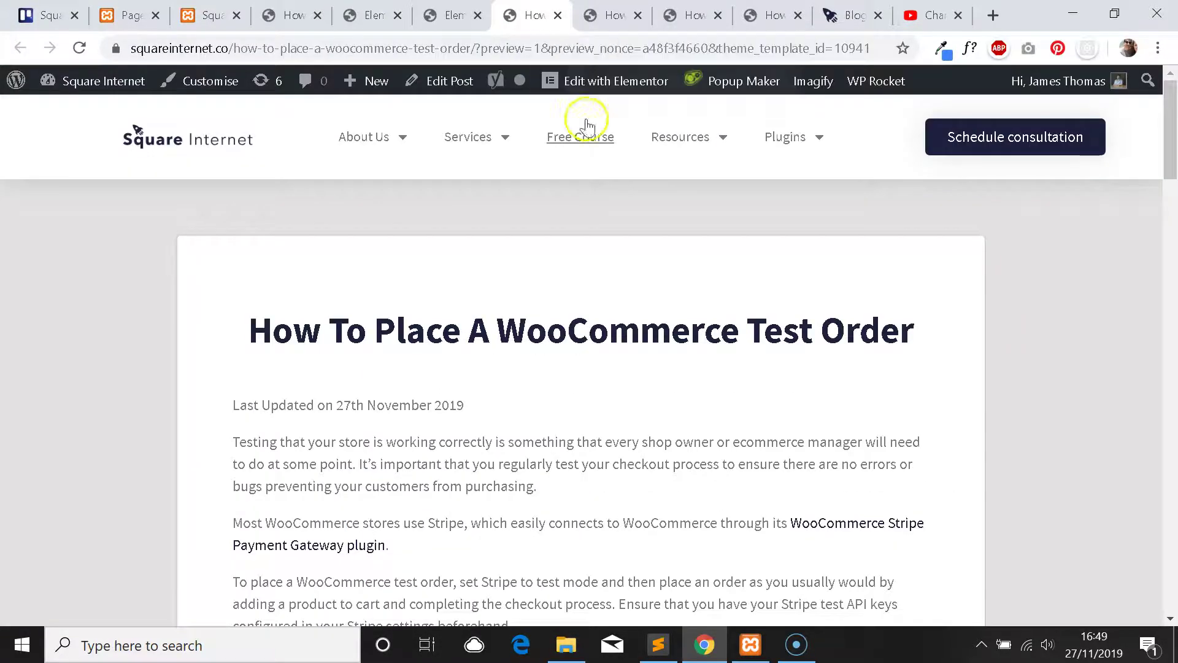
left_click(455, 14)
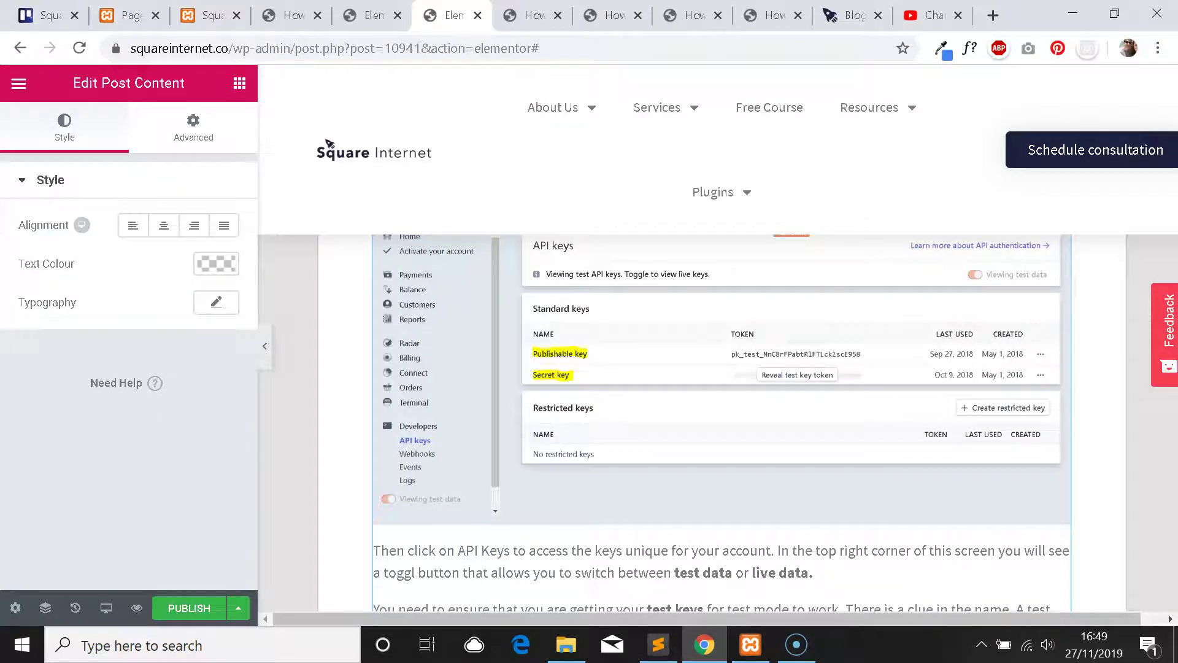
left_click(604, 15)
left_click(691, 14)
left_click(747, 16)
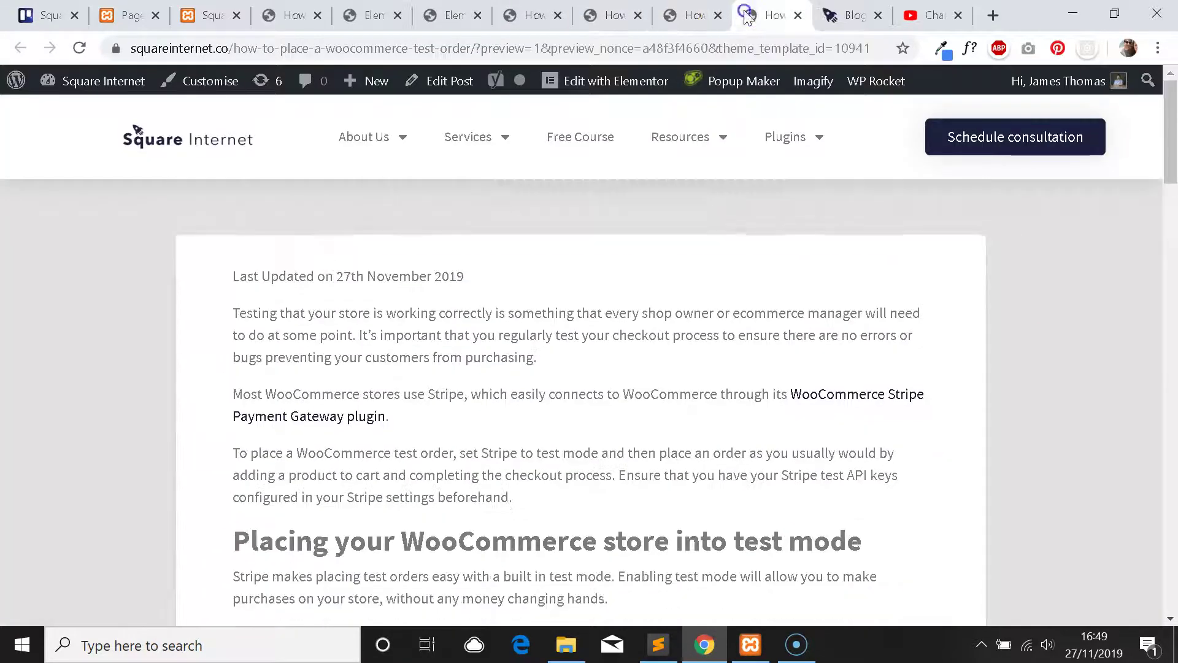
left_click(698, 11)
left_click(717, 17)
left_click(717, 17)
left_click(510, 9)
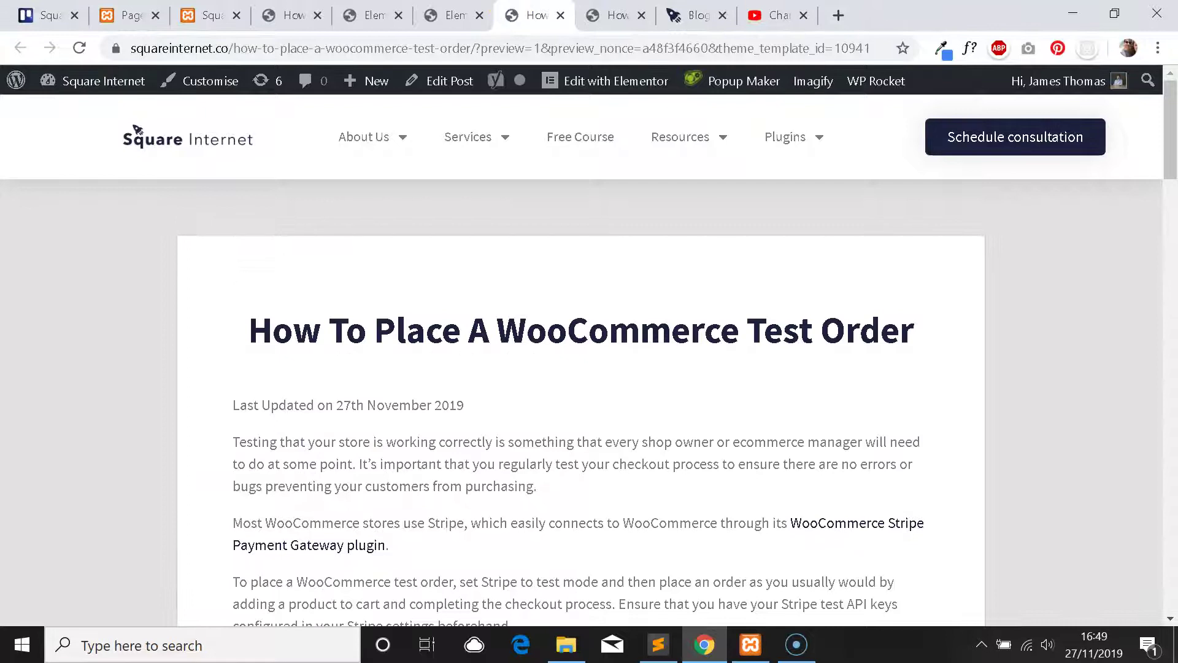
left_click(454, 15)
Paste the copied rules into the custom CSS of the new template's Post Content widget and check the post body.
scroll(572, 316, "up", 5)
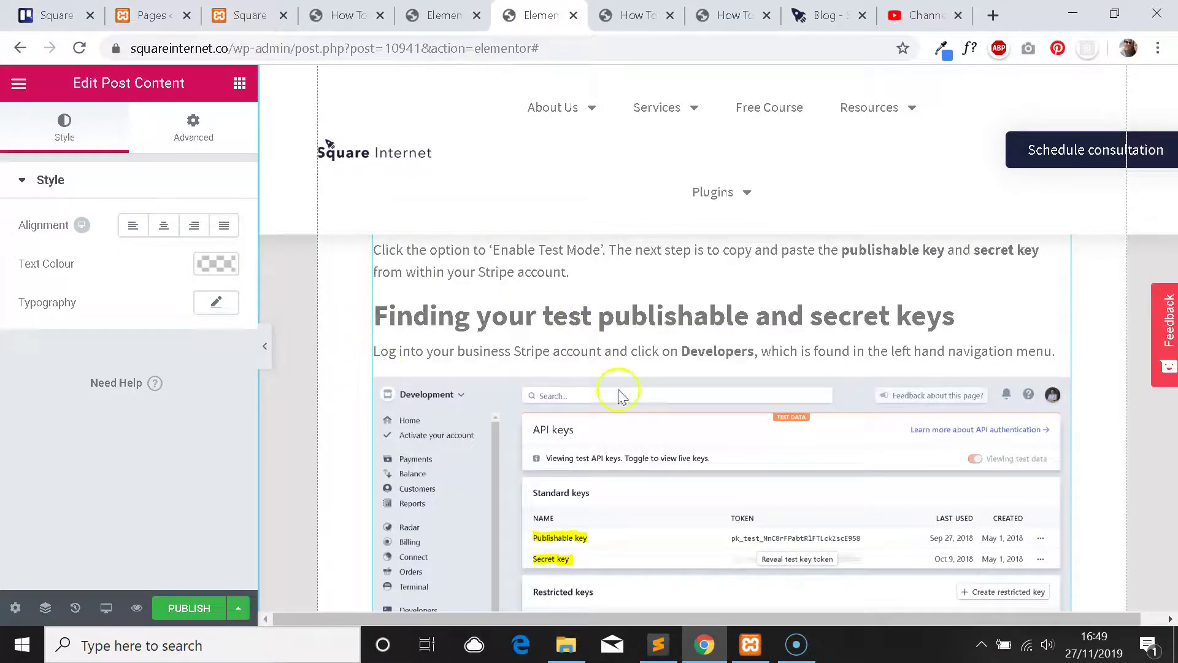
scroll(619, 393, "up", 10)
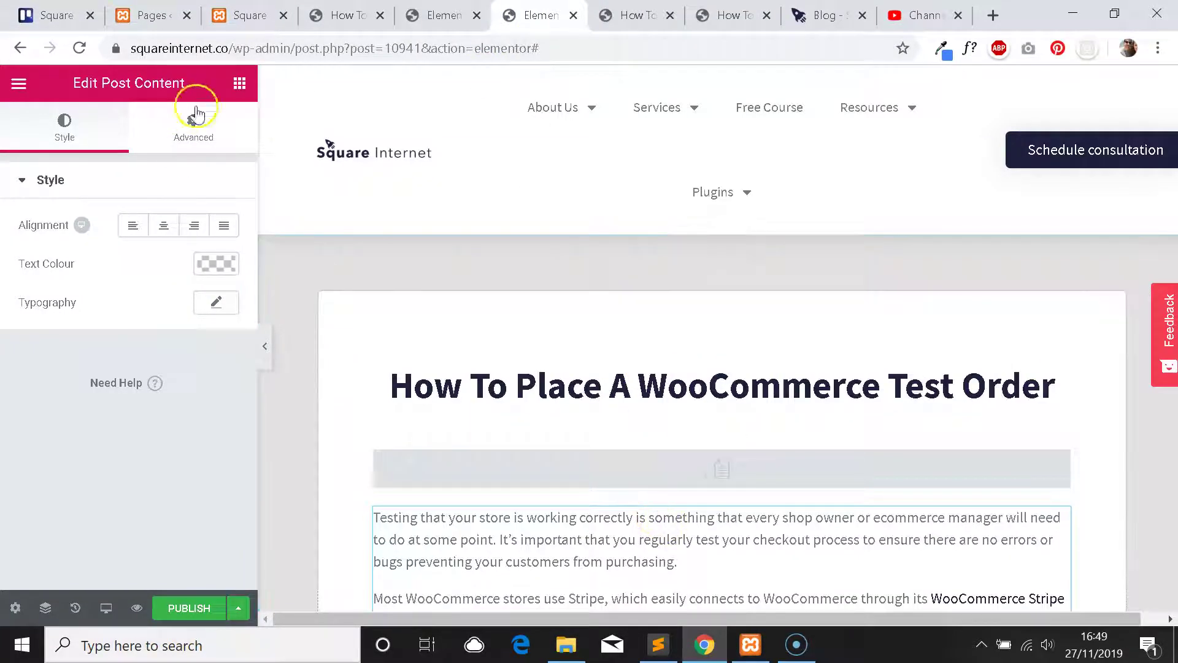
left_click(195, 112)
scroll(118, 429, "down", 5)
left_click(117, 467)
scroll(113, 461, "down", 3)
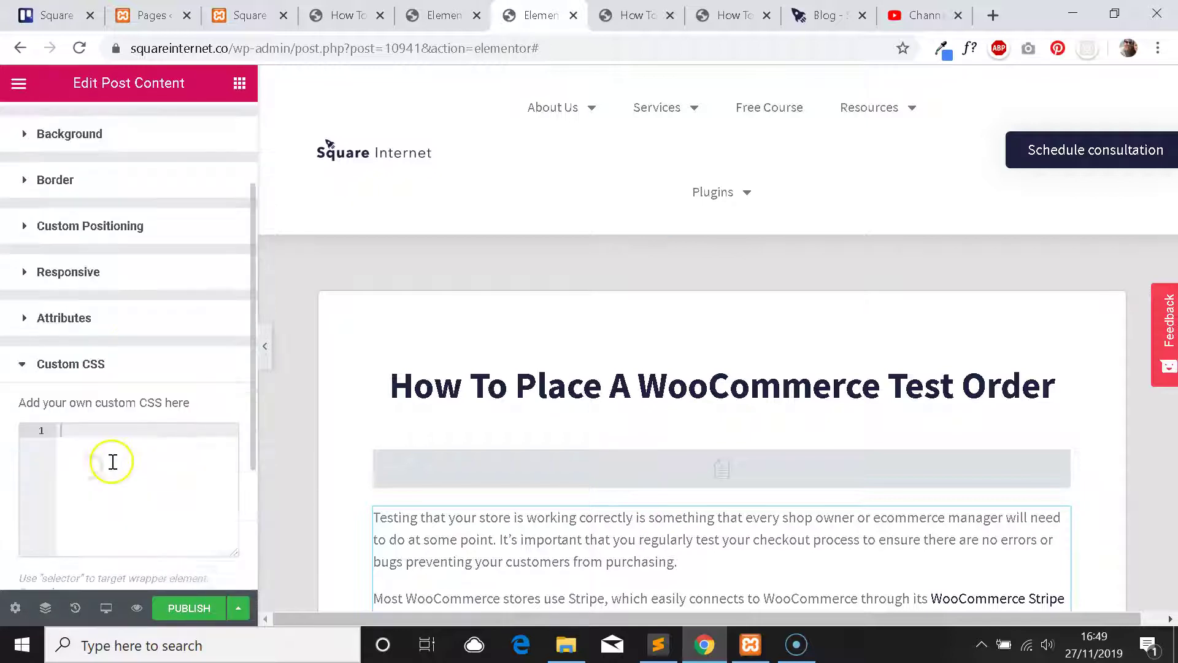
key("ctrl+v")
scroll(537, 246, "down", 3)
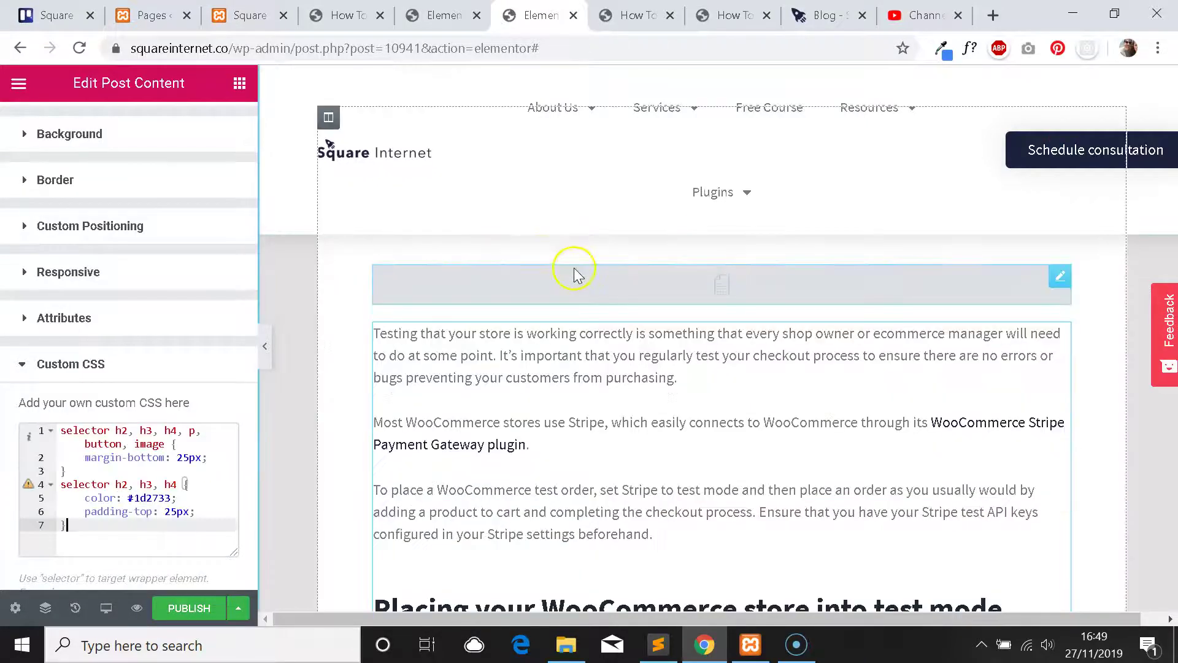
scroll(589, 301, "down", 2)
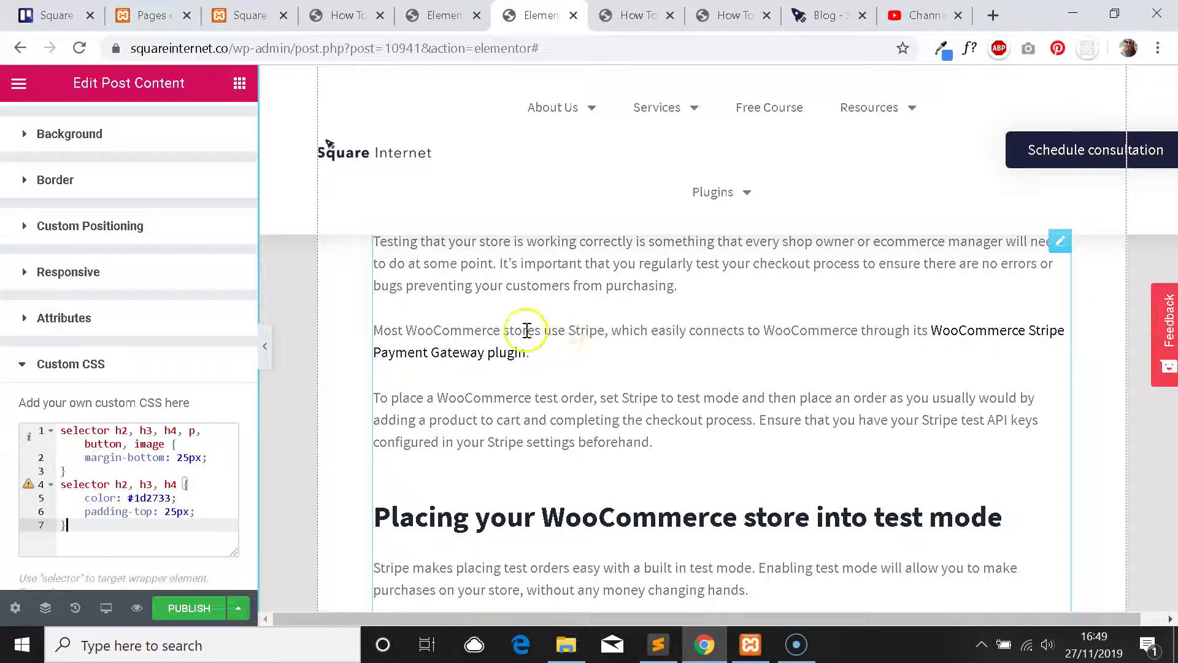
scroll(573, 321, "up", 2)
Open the typography settings of the original template's Post Content widget and review its line height.
left_click(443, 15)
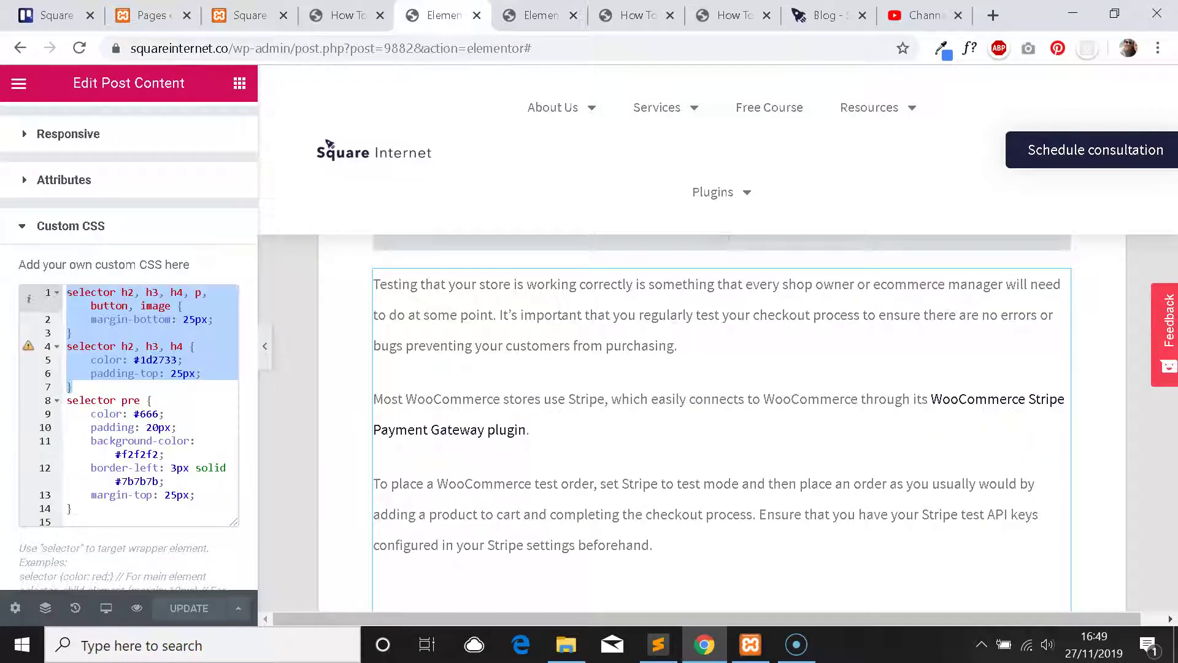
scroll(145, 344, "up", 5)
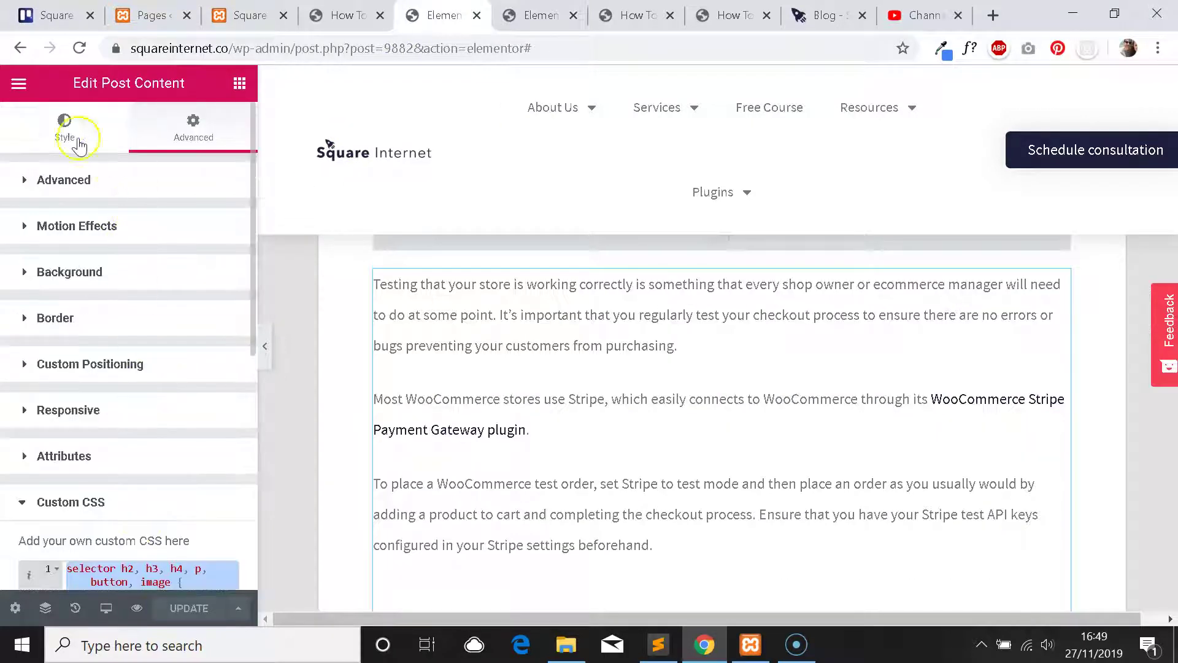
left_click(78, 144)
left_click(215, 302)
scroll(137, 272, "down", 2)
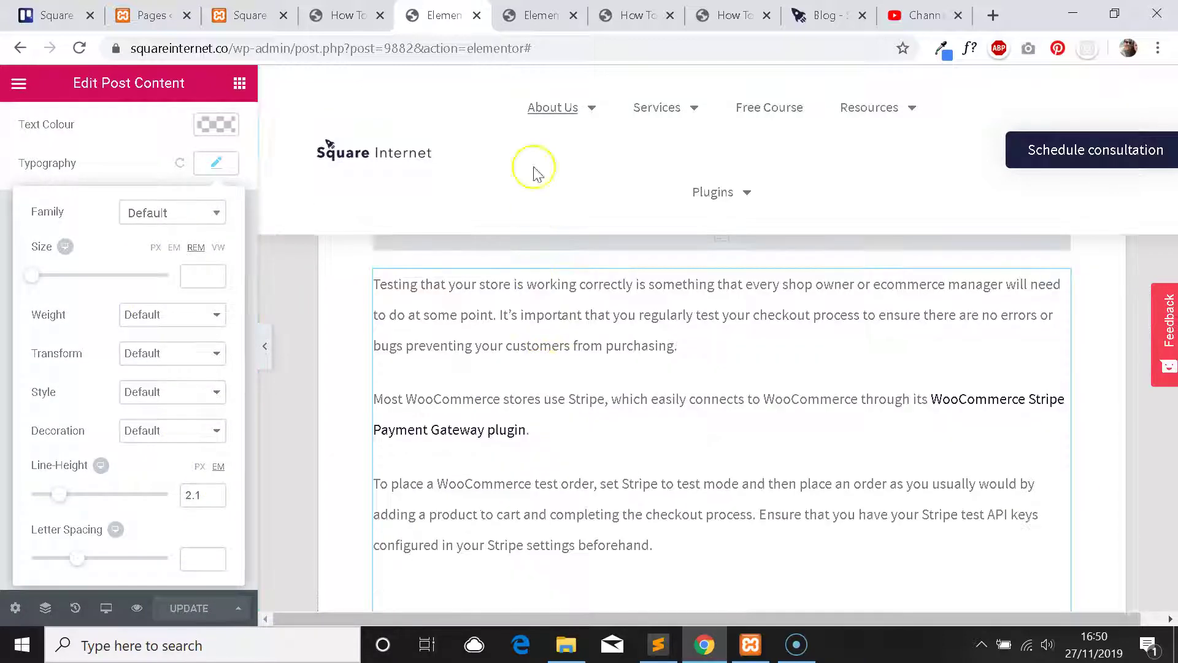
Compare the paragraph line spacing between the new and the original template's post body.
key("ctrl+Tab")
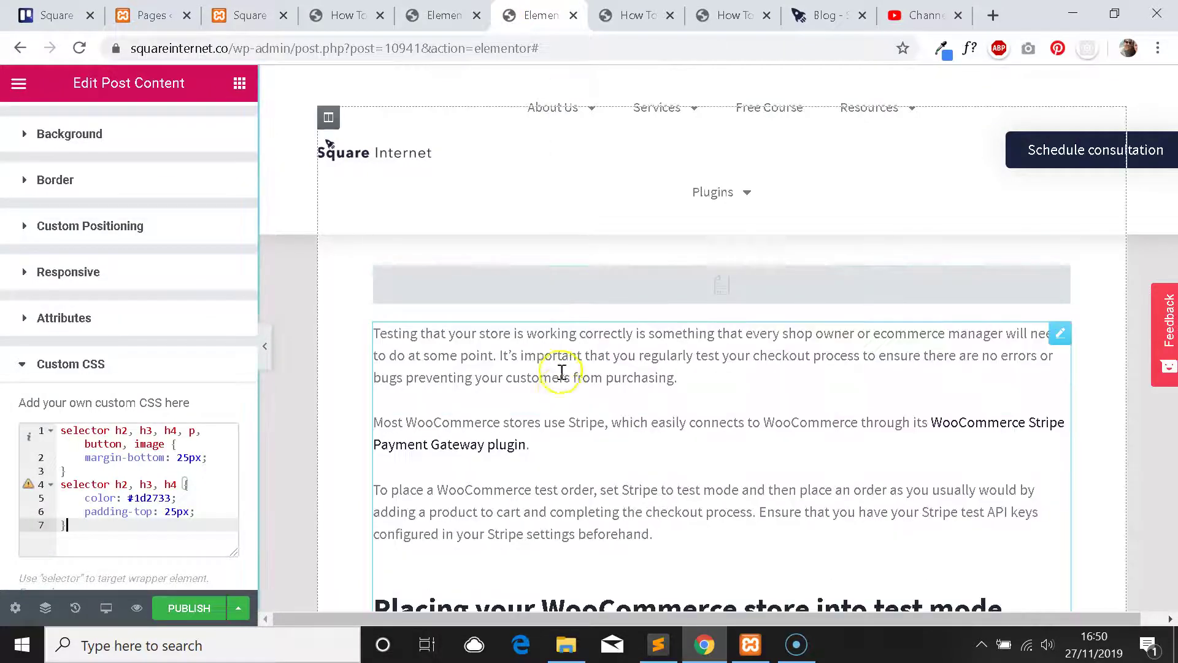
key("ctrl+shift+Tab")
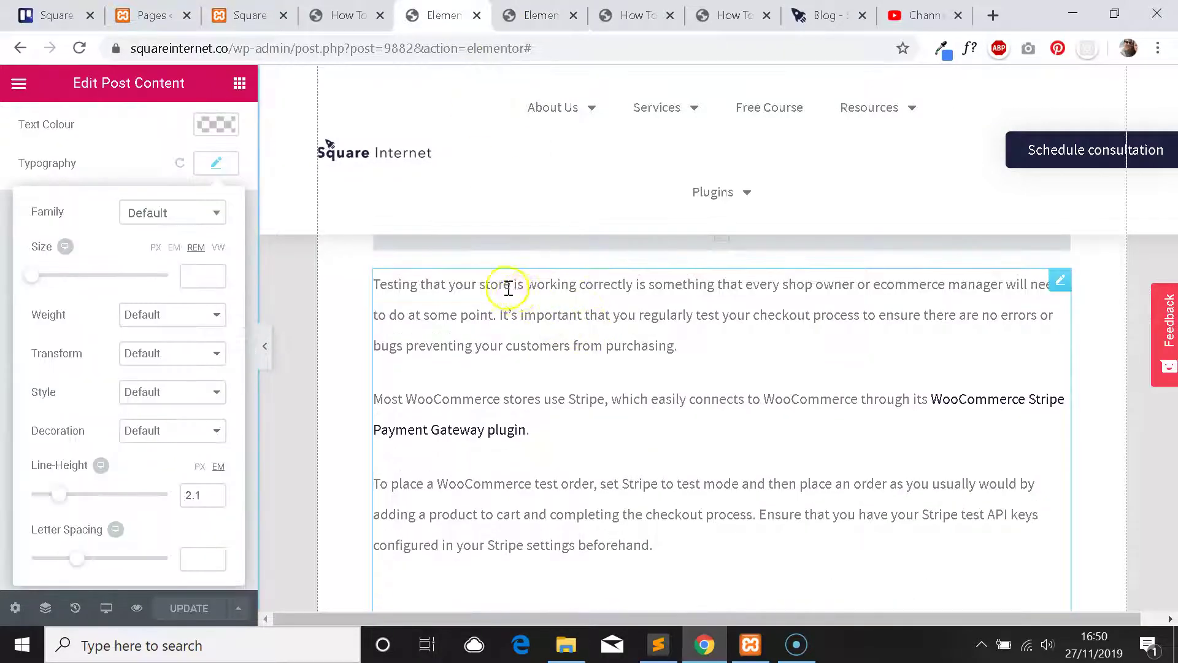
left_click_drag(519, 287, 539, 284)
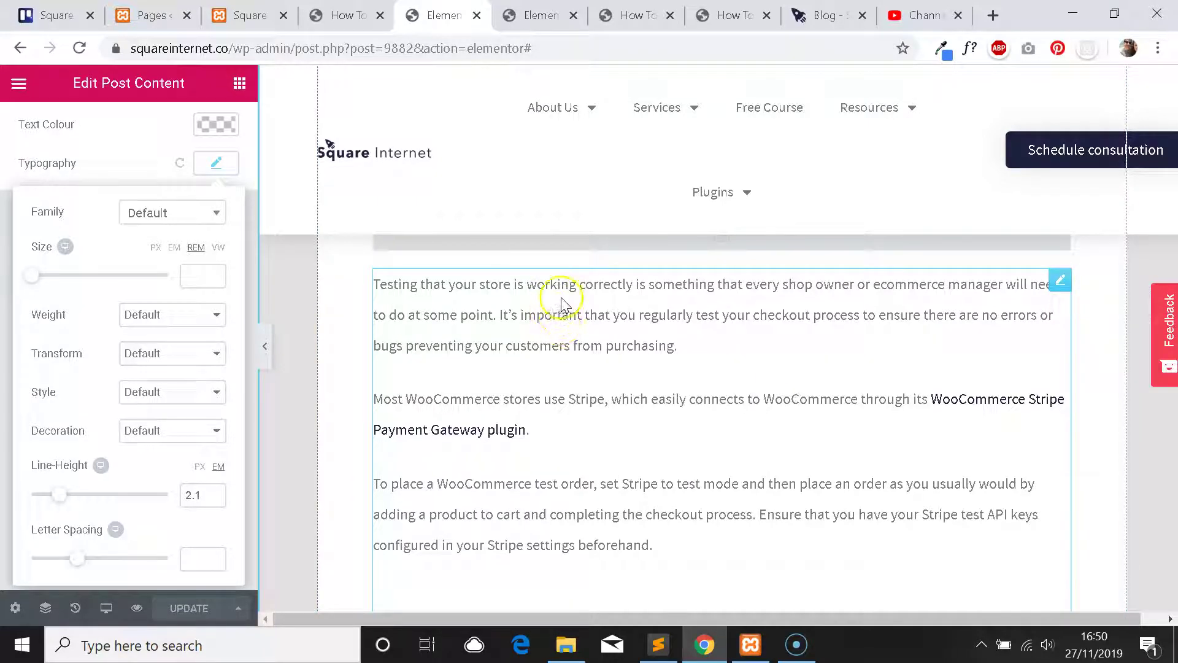
Set the line height of the new template's Post Content widget typography to 2.1 em and check the post body.
left_click(525, 15)
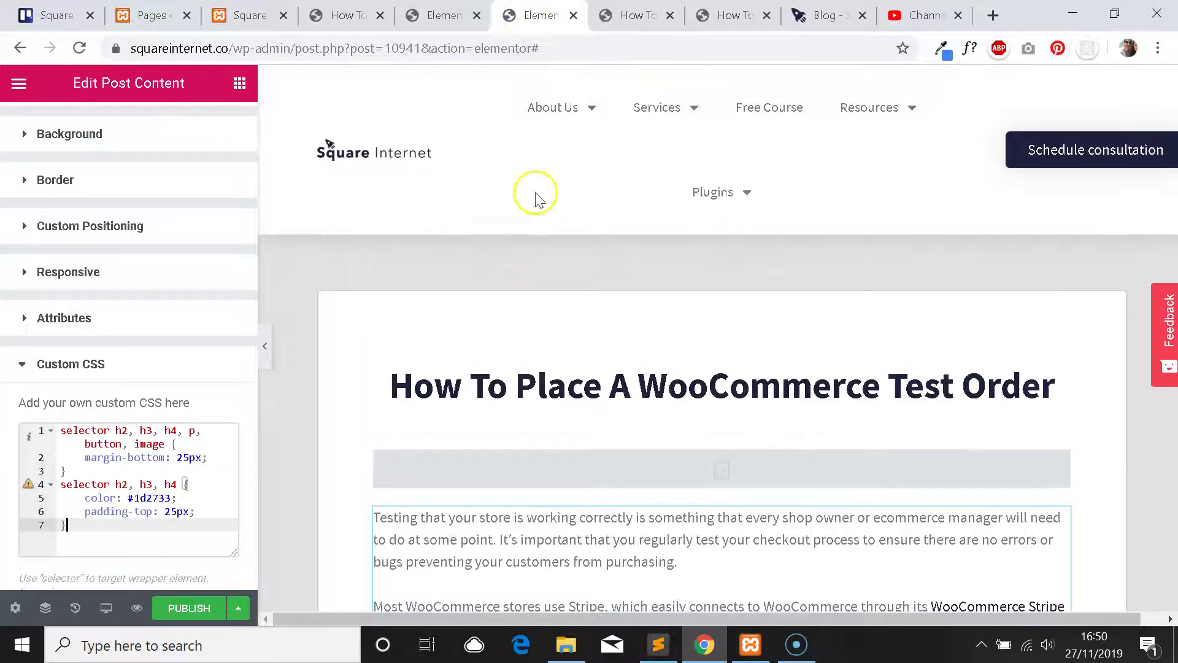
scroll(122, 246, "up", 3)
left_click(64, 150)
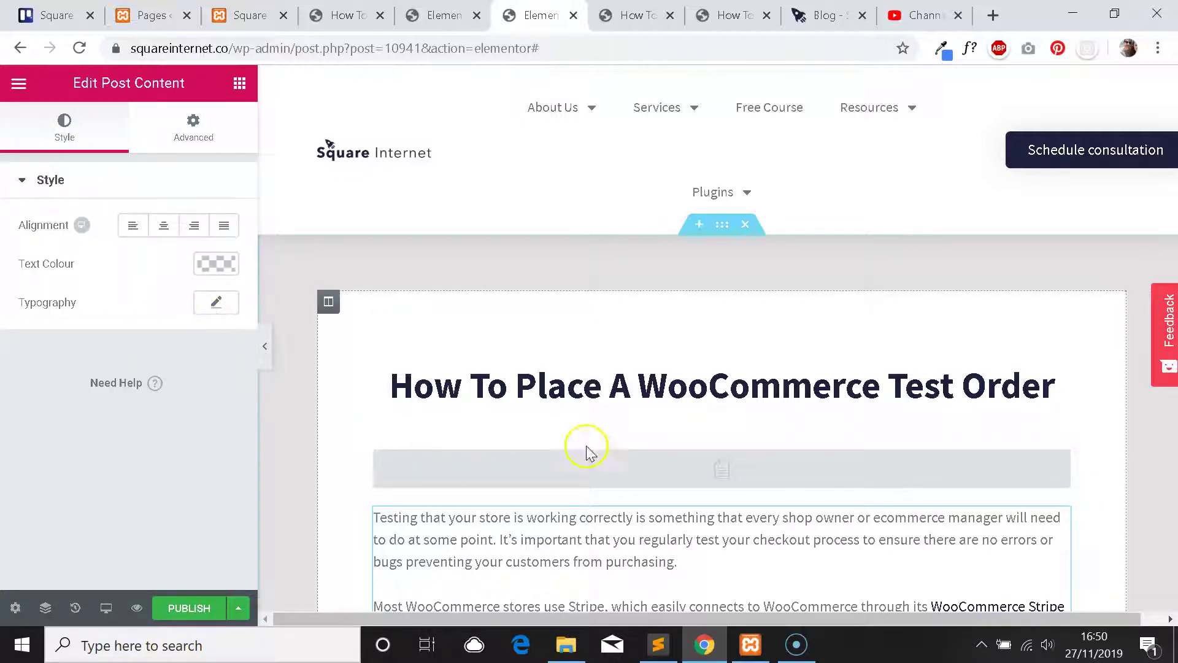
scroll(586, 453, "down", 3)
left_click(218, 303)
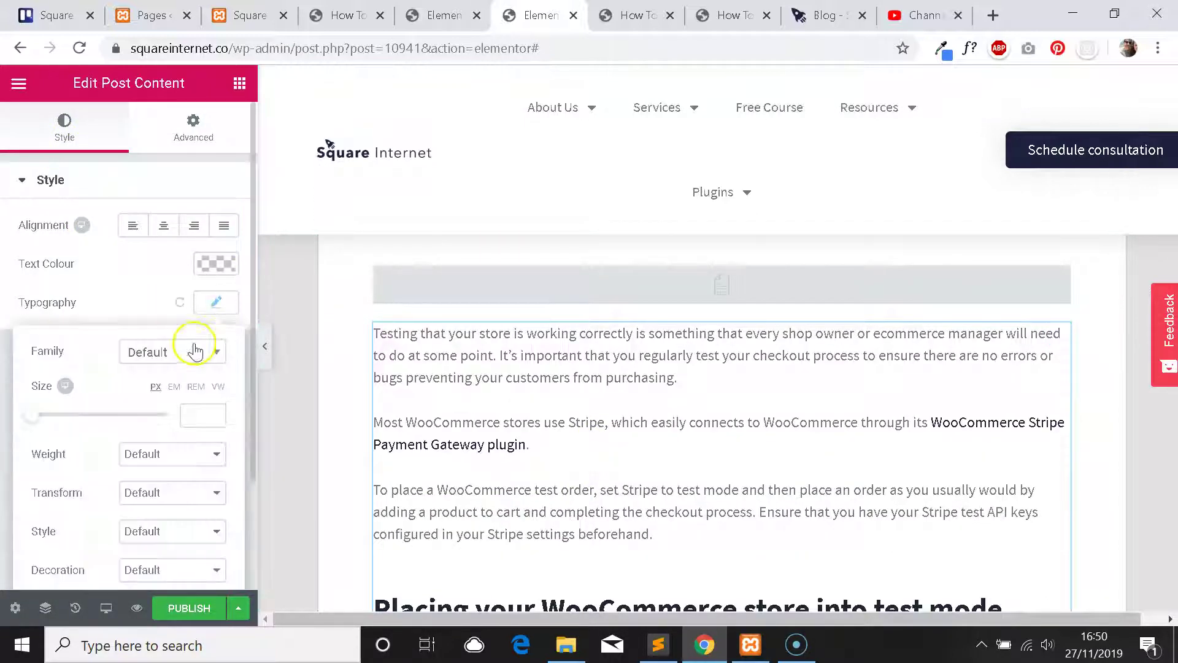
scroll(197, 350, "down", 2)
left_click(196, 492)
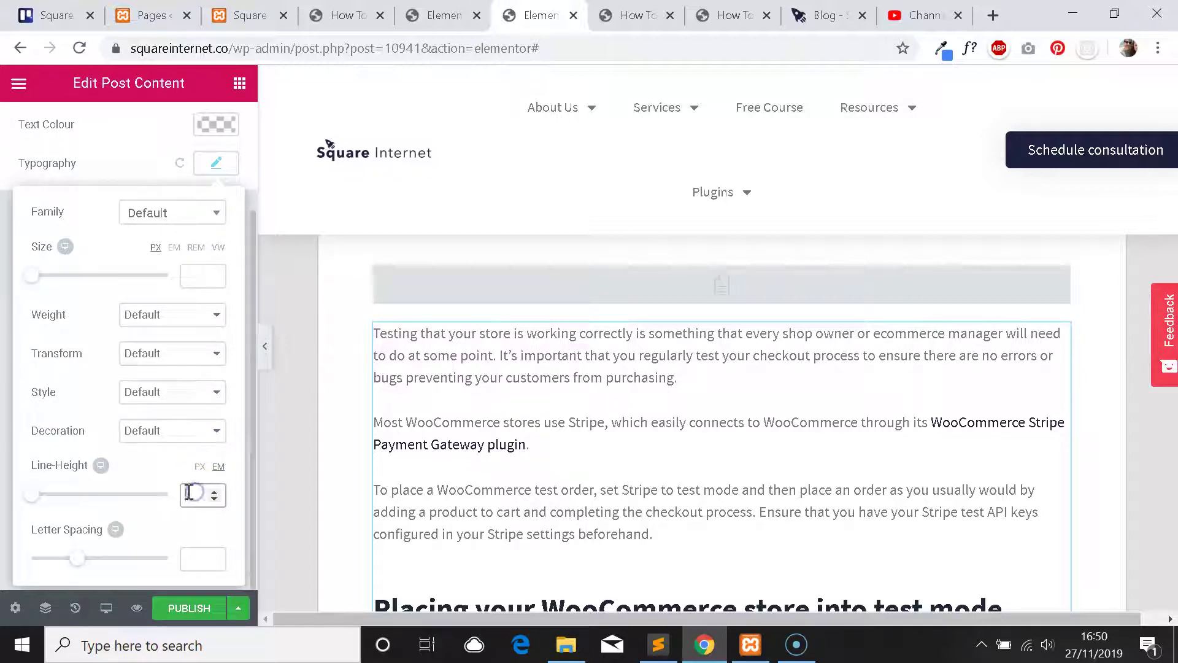
type("2.1")
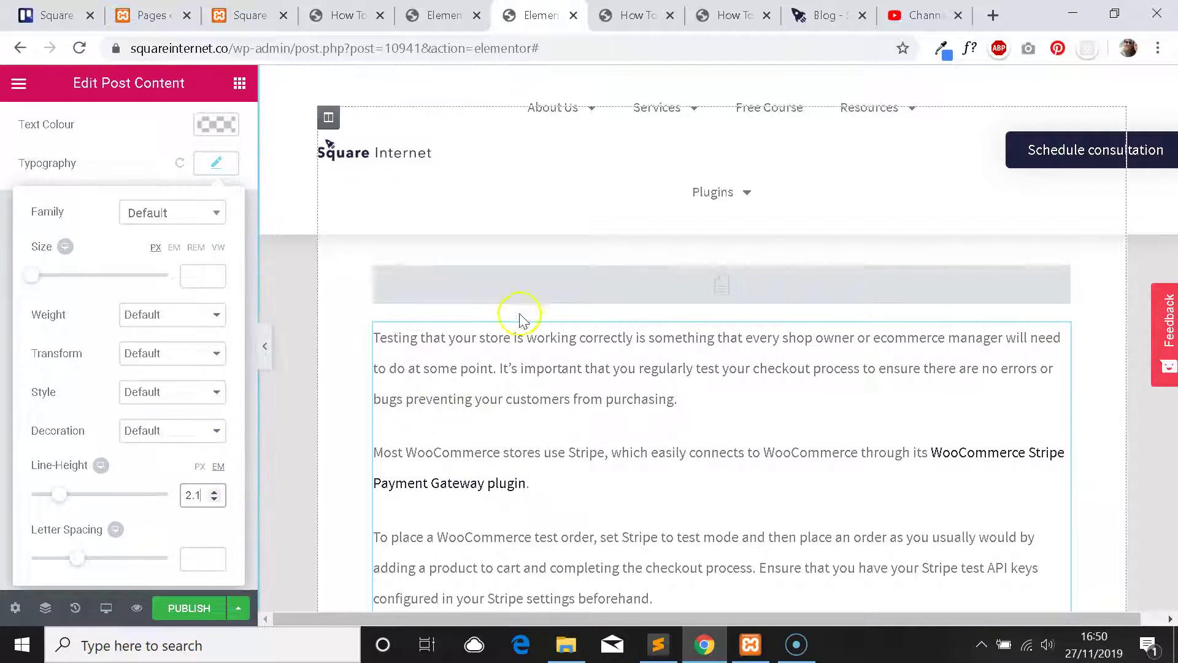
scroll(528, 319, "down", 2)
scroll(533, 321, "down", 7)
scroll(531, 319, "up", 9)
Review the single post template article's Post Content section and its instructions for setting Elementor's default fonts and colours.
left_click(443, 16)
left_click(343, 15)
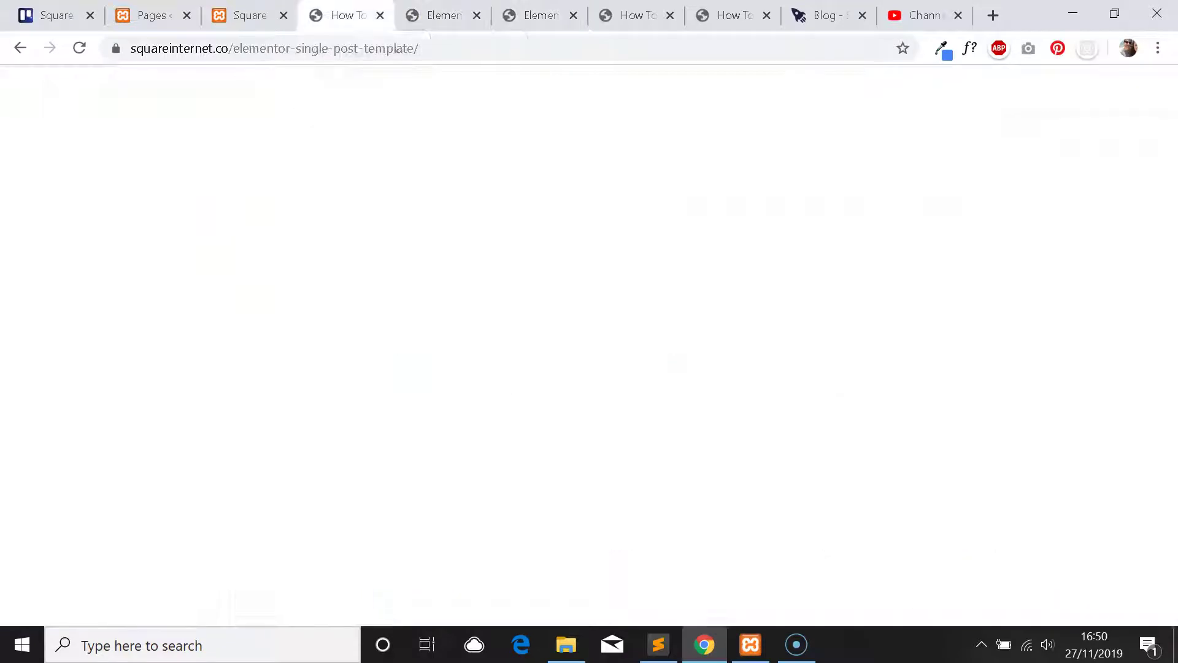
scroll(633, 233, "down", 2)
scroll(639, 236, "down", 10)
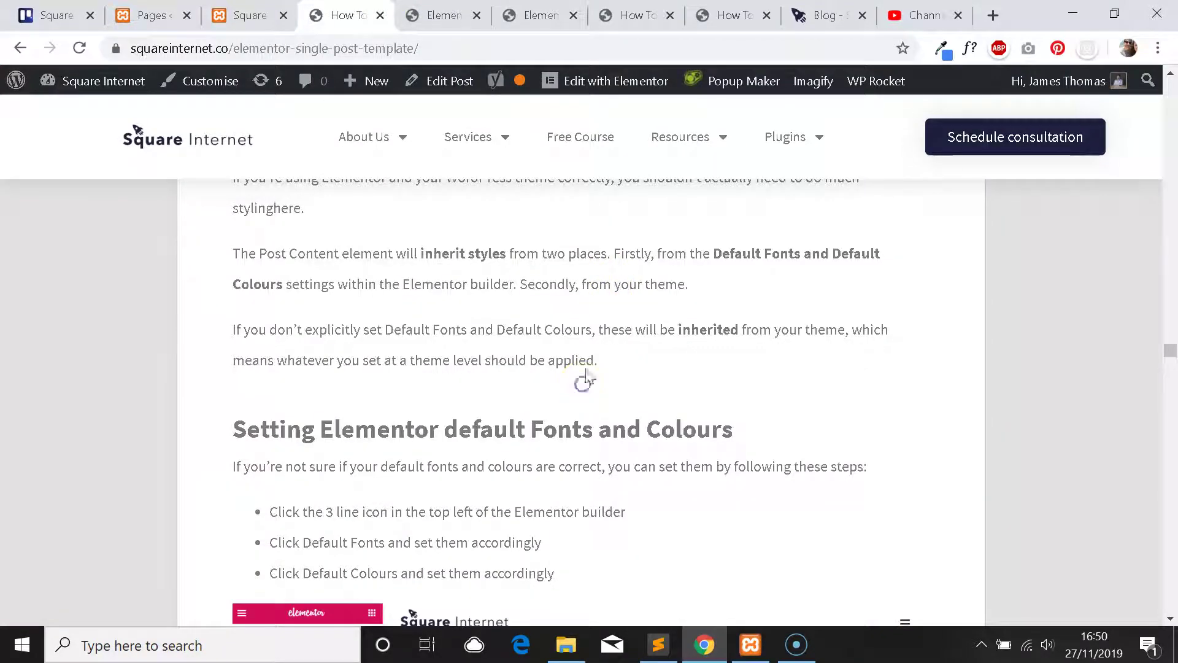
scroll(528, 310, "down", 3)
scroll(535, 312, "down", 2)
scroll(534, 312, "up", 2)
scroll(558, 341, "down", 10)
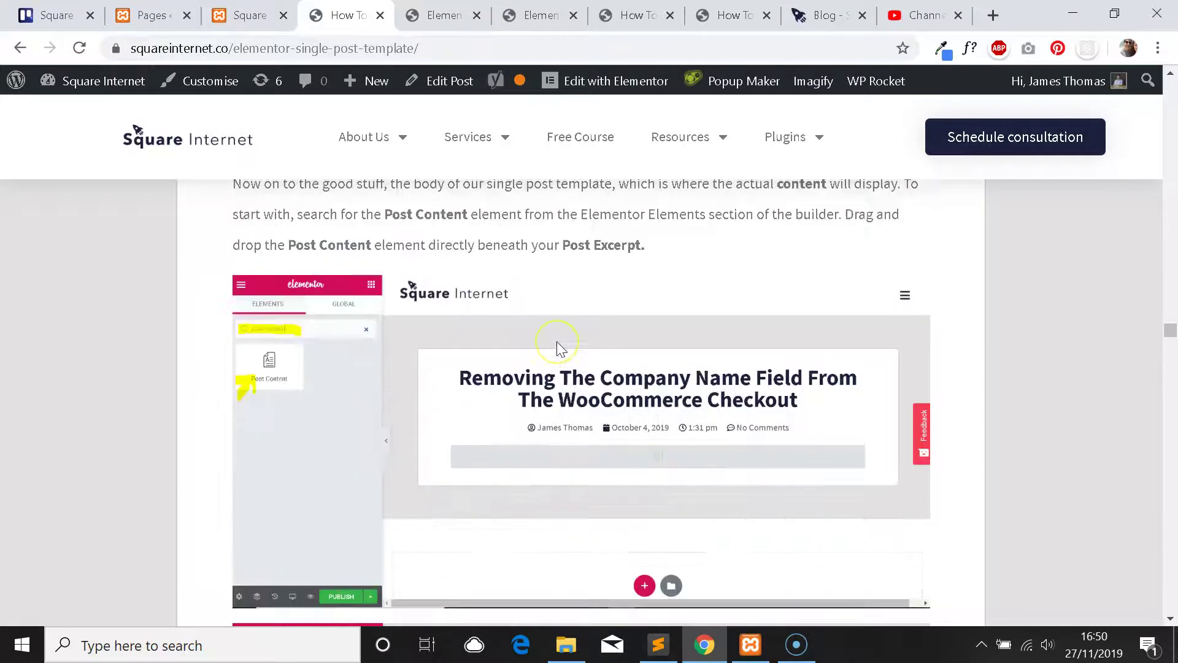
scroll(557, 341, "down", 15)
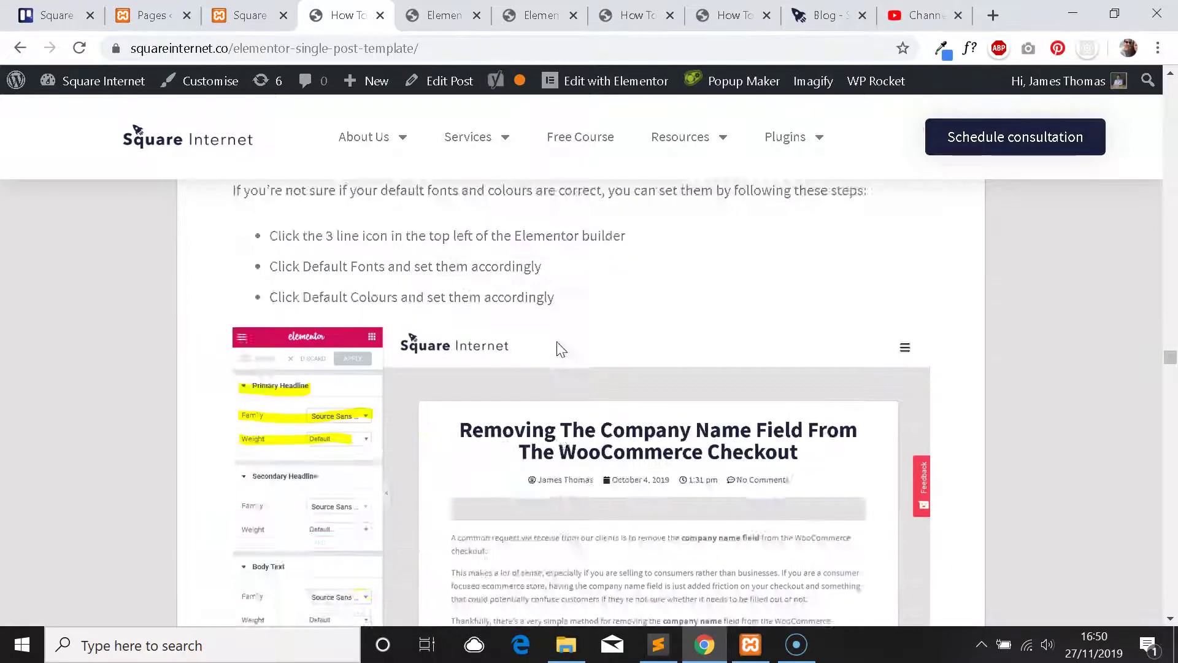
scroll(557, 342, "down", 6)
scroll(580, 361, "up", 15)
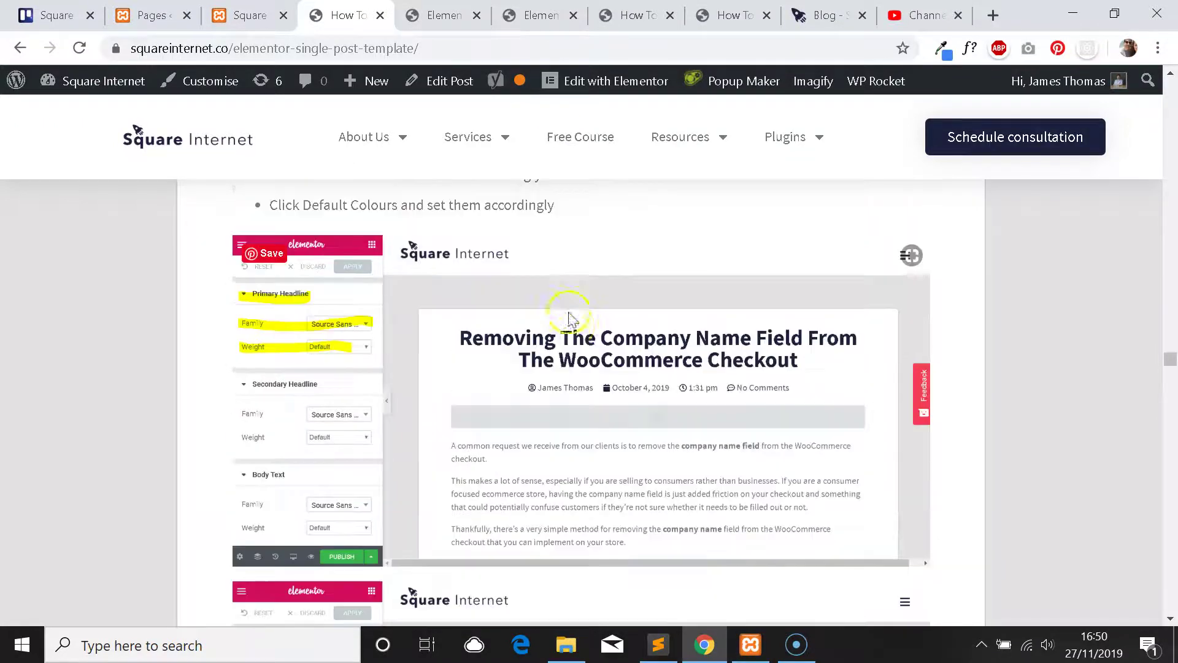
scroll(580, 361, "down", 3)
Return to the new template's editor and review the Post Content typography settings alongside the post's paragraphs and headings.
left_click(540, 15)
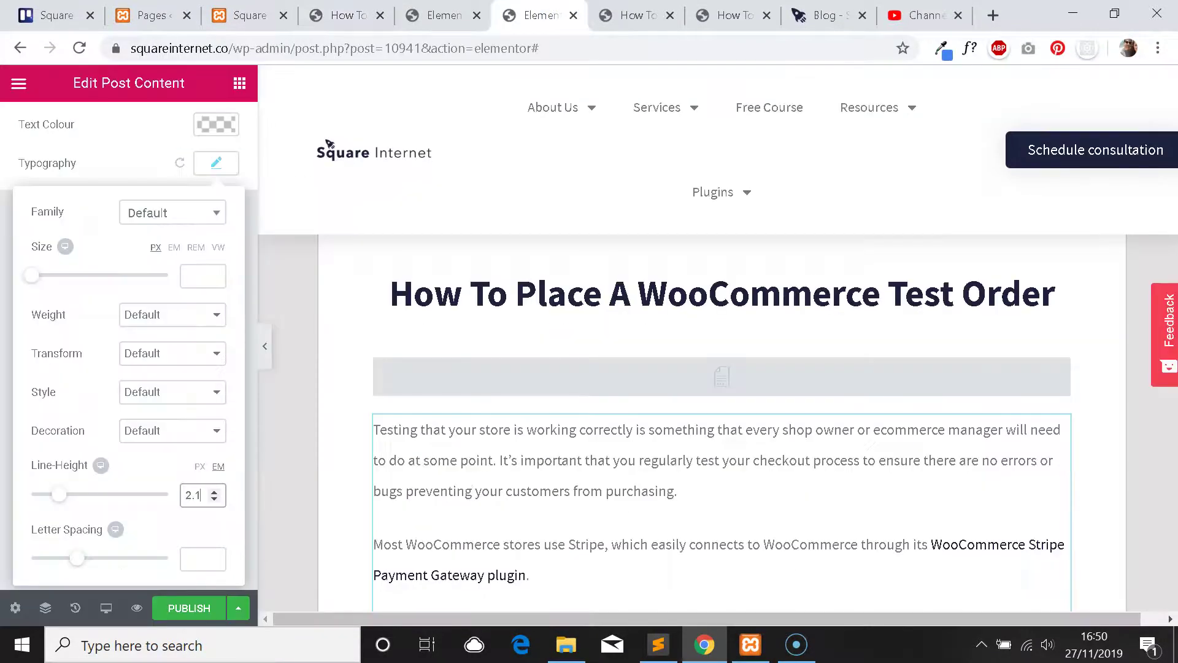
scroll(671, 365, "down", 2)
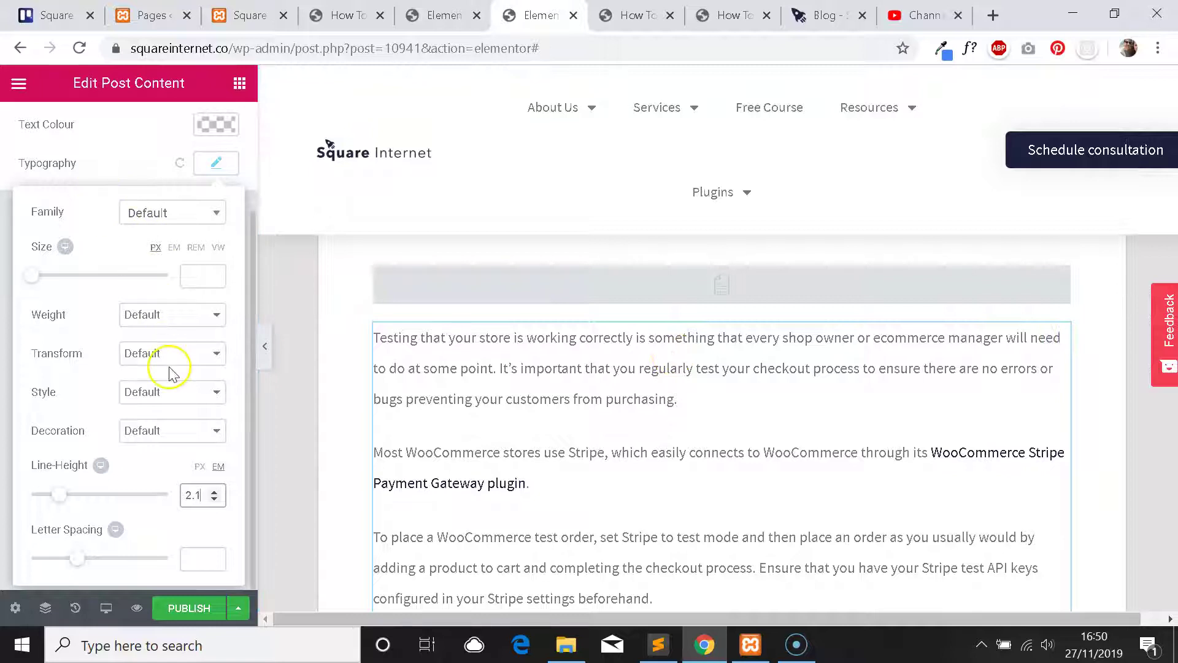
scroll(78, 214, "up", 3)
scroll(614, 372, "up", 2)
scroll(614, 372, "down", 8)
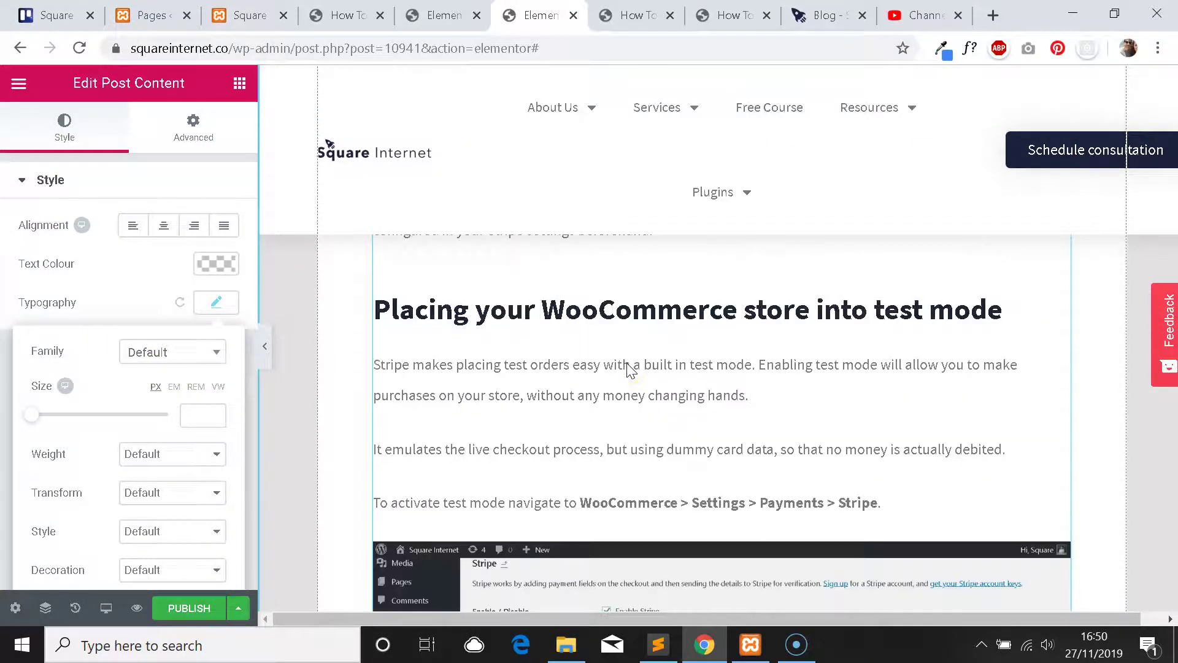
Open the site's default colours and return to the post title in the template preview.
scroll(623, 366, "up", 2)
left_click(18, 83)
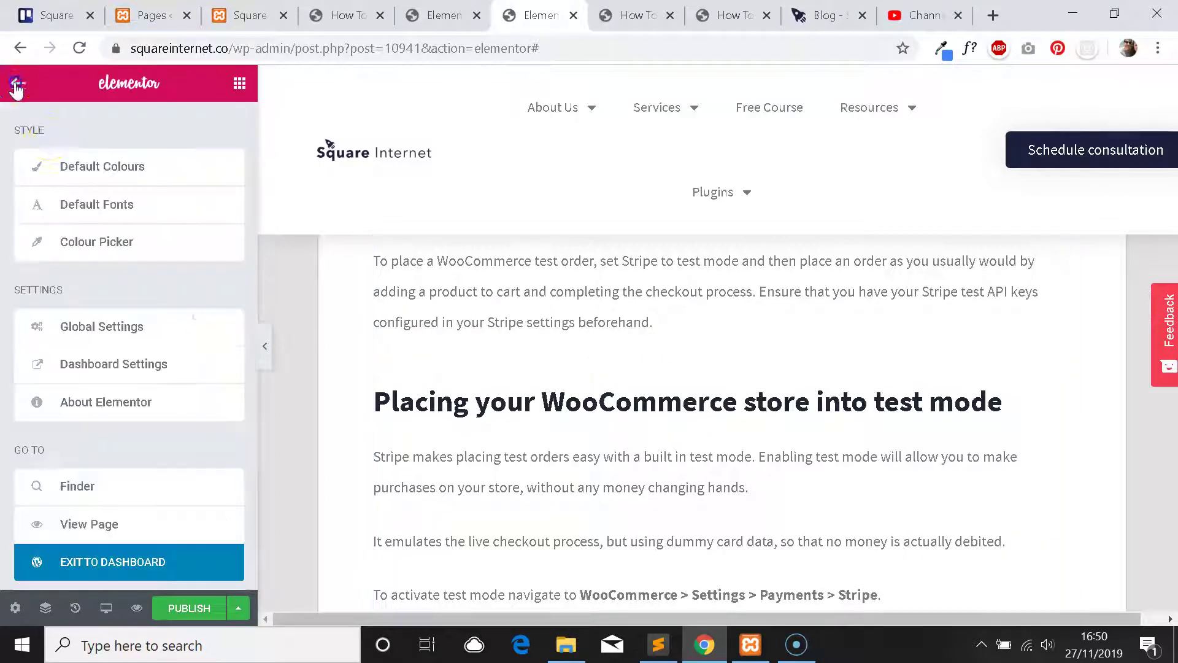
left_click(126, 178)
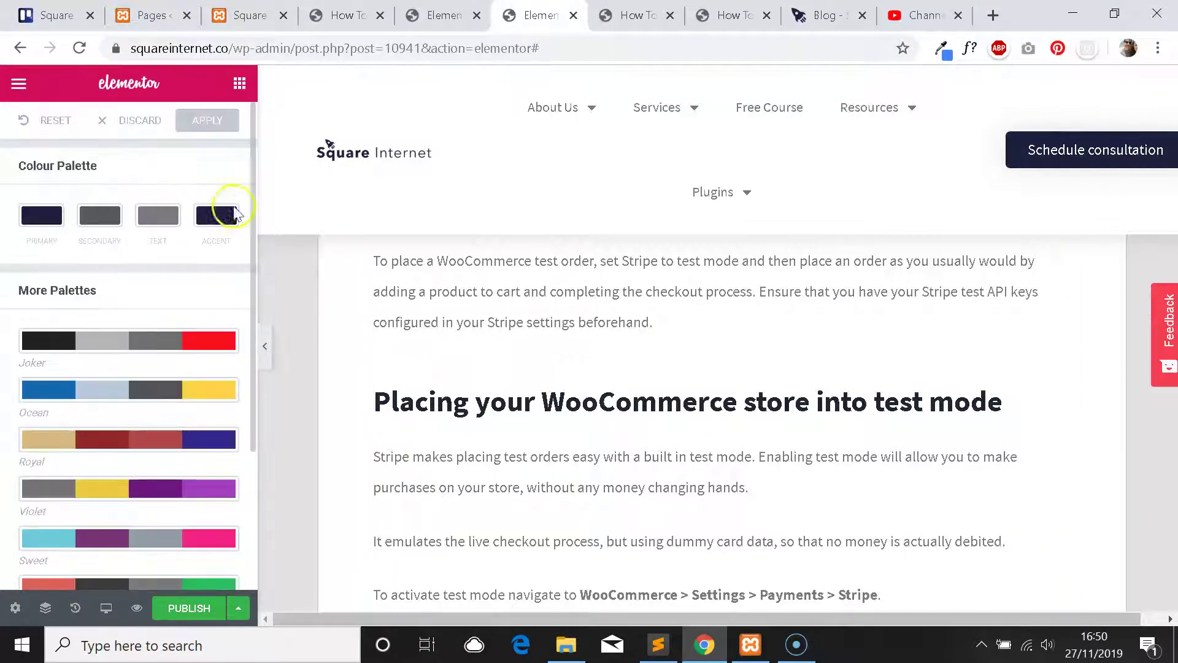
scroll(704, 330, "up", 4)
scroll(709, 335, "up", 5)
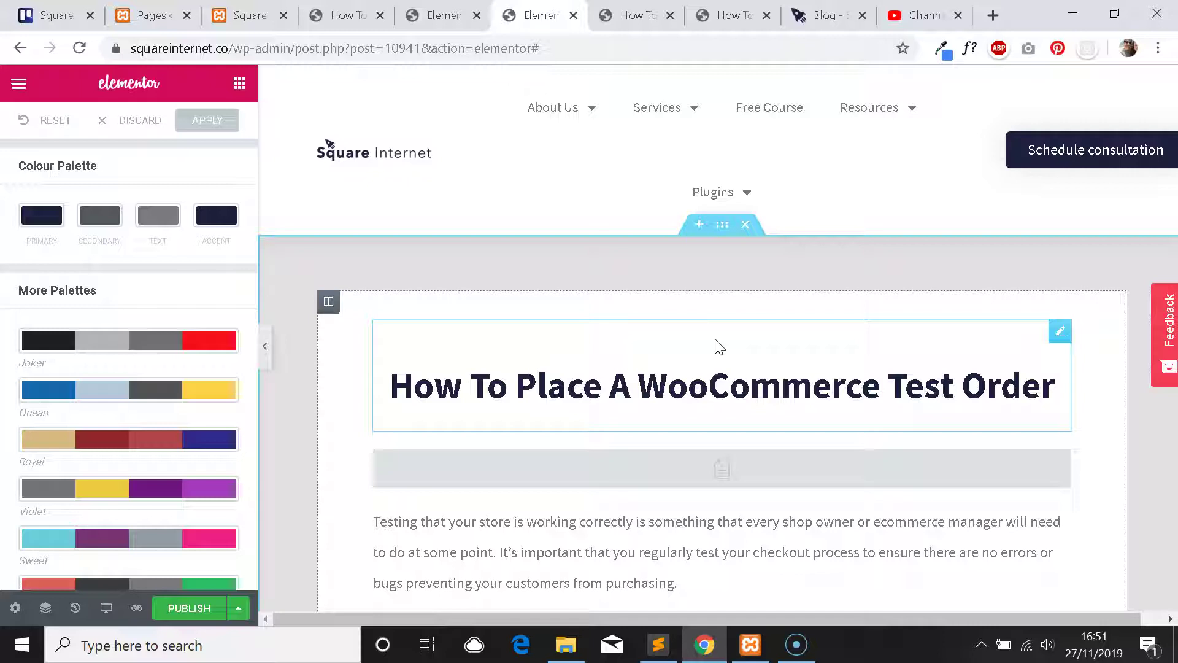
Reopen the default colours and go back to the list of site-wide style settings.
left_click(18, 83)
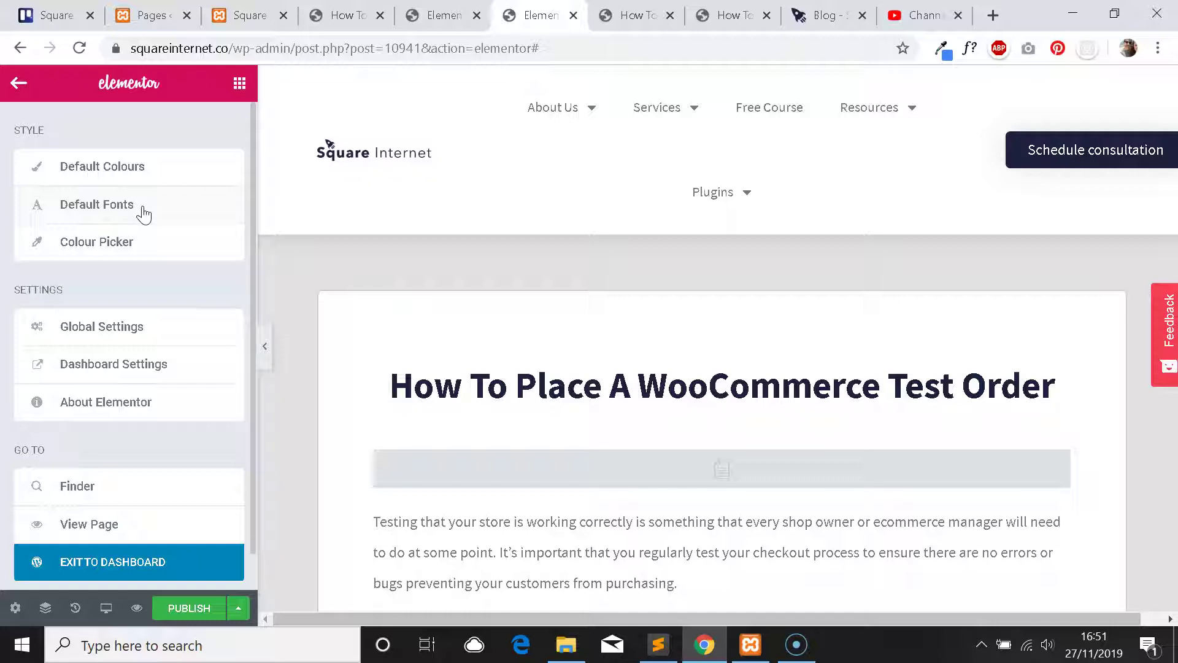
left_click(126, 166)
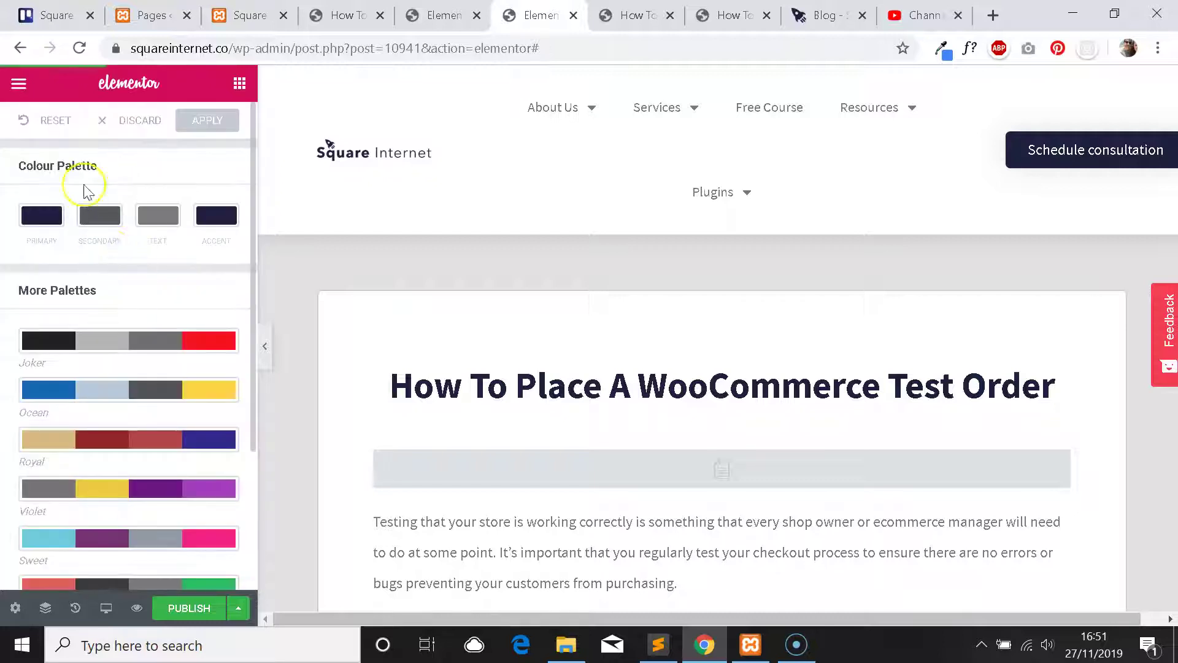
left_click(15, 85)
left_click(22, 83)
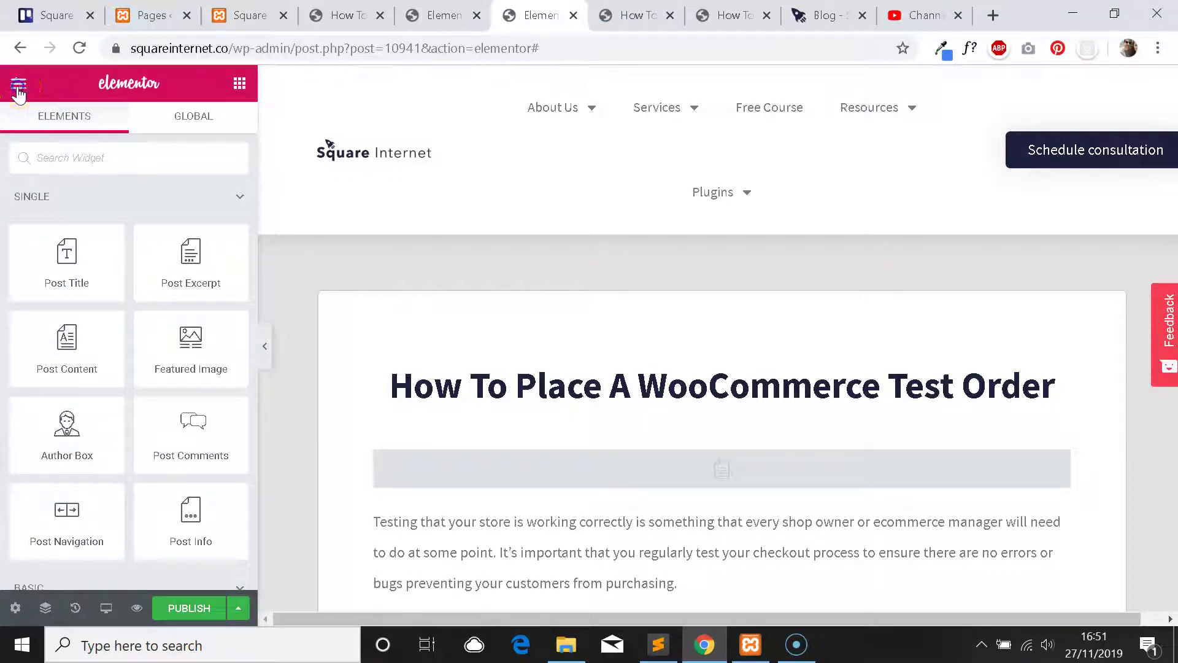
left_click(19, 86)
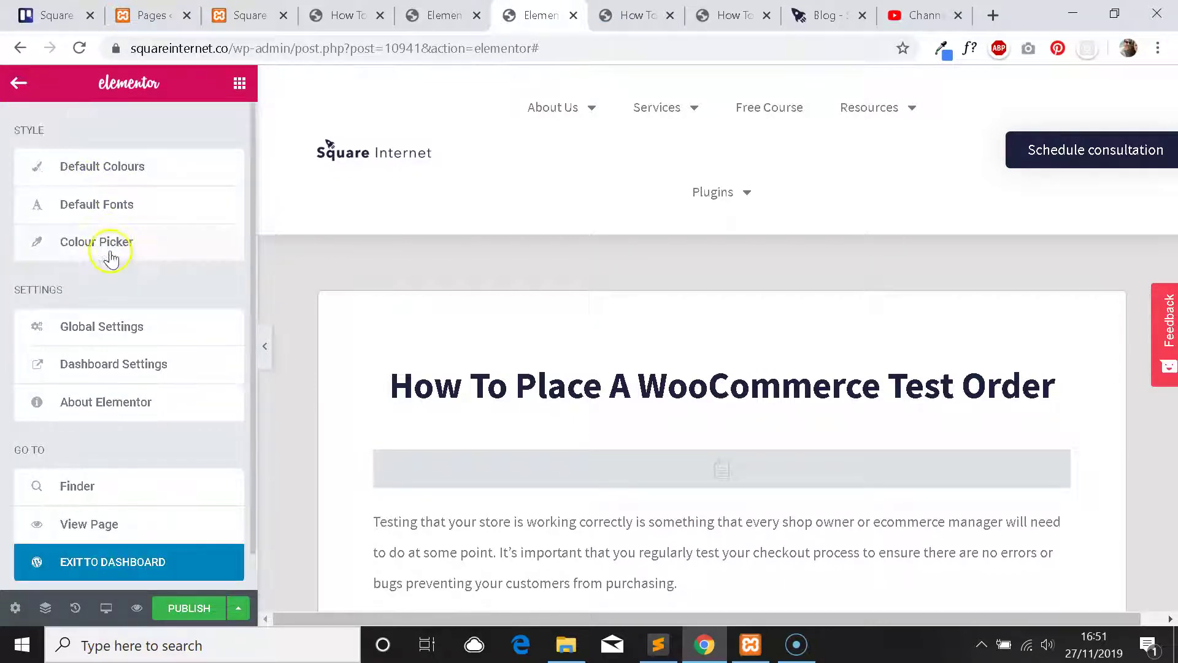
Examine the post title, body text and links in the preview alongside the site-wide style options.
scroll(121, 294, "down", 1)
scroll(121, 294, "up", 1)
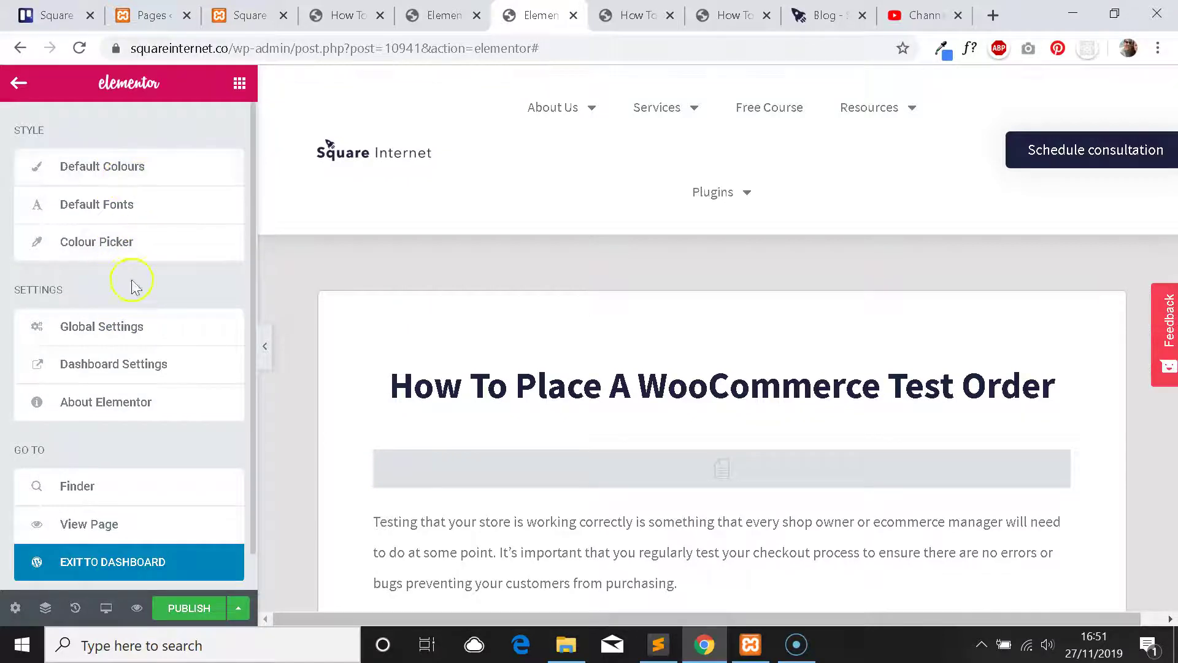
scroll(542, 354, "down", 3)
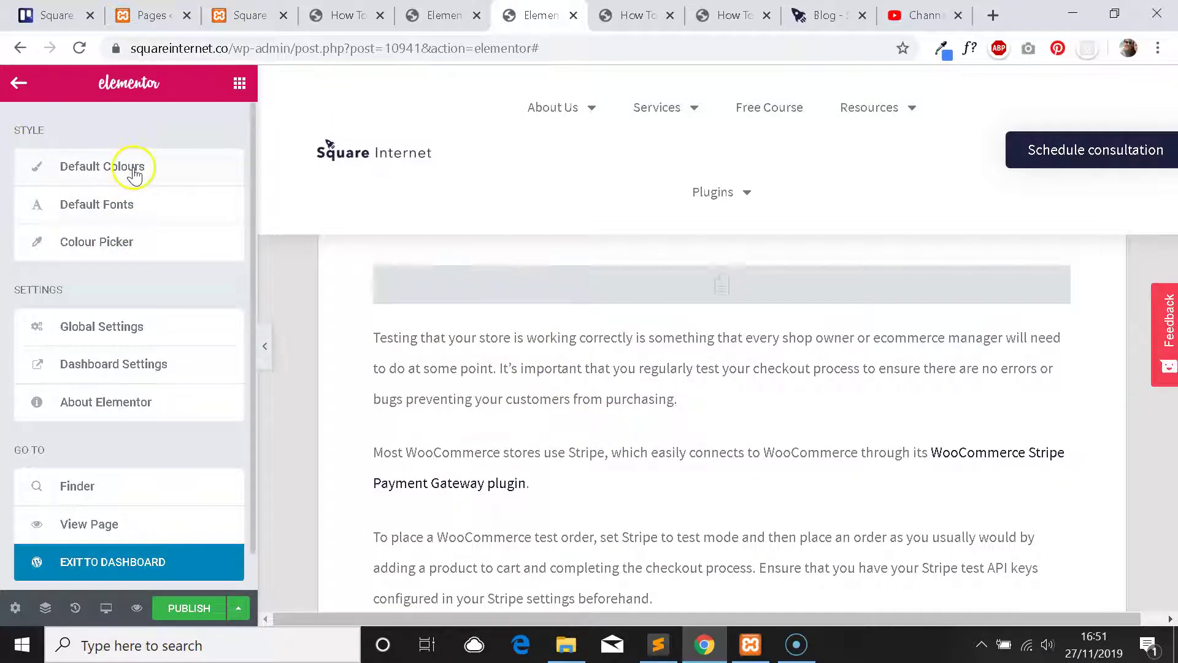
scroll(593, 356, "down", 2)
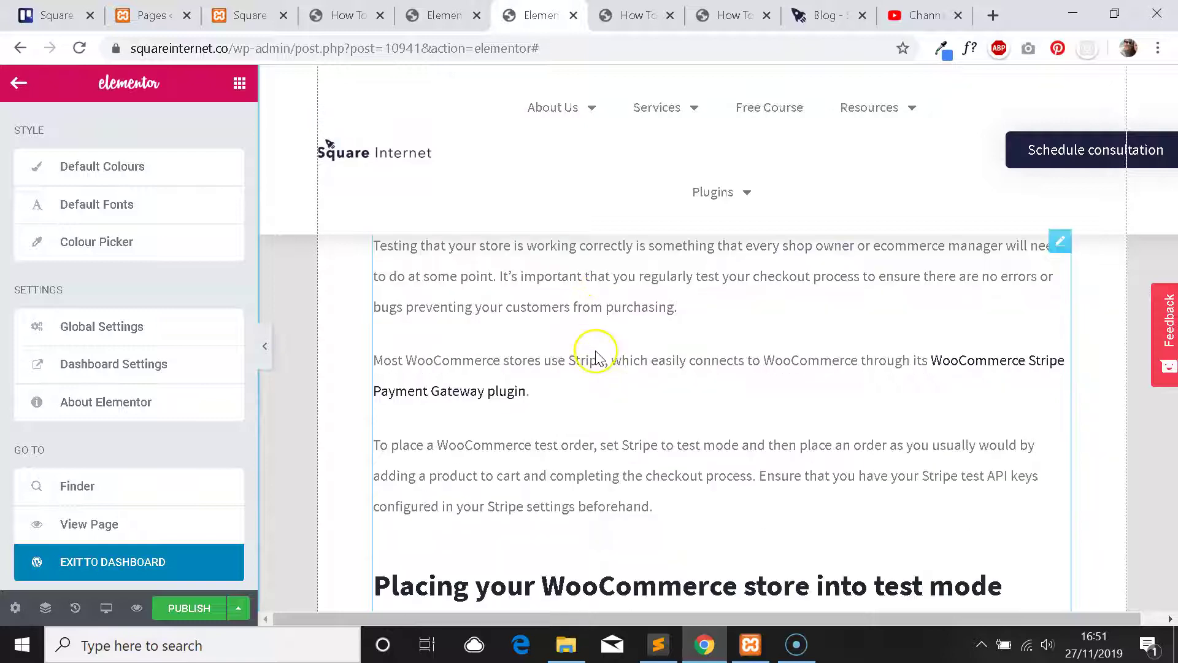
scroll(597, 351, "up", 5)
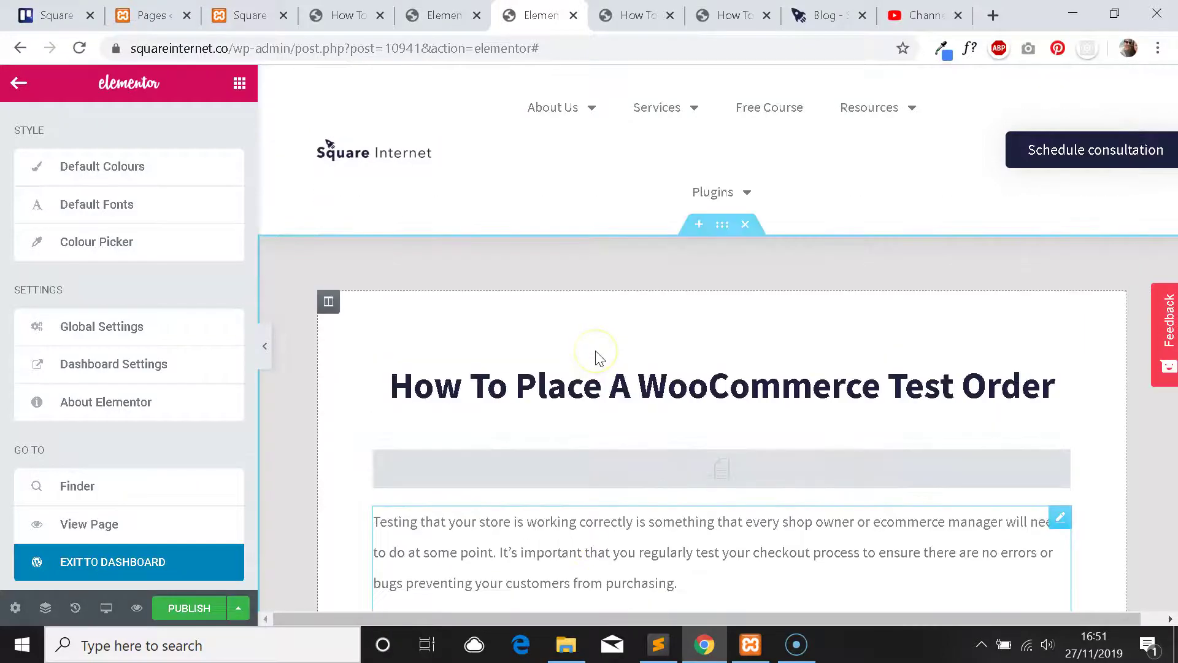
scroll(639, 325, "down", 3)
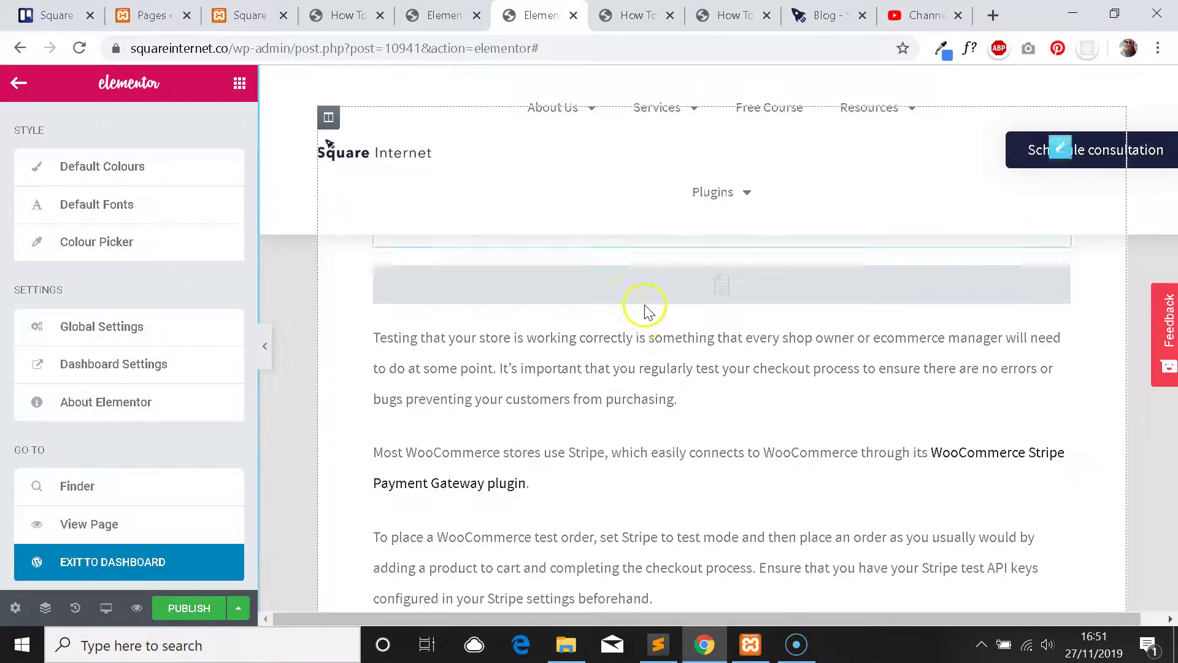
scroll(705, 356, "up", 2)
scroll(632, 381, "up", 2)
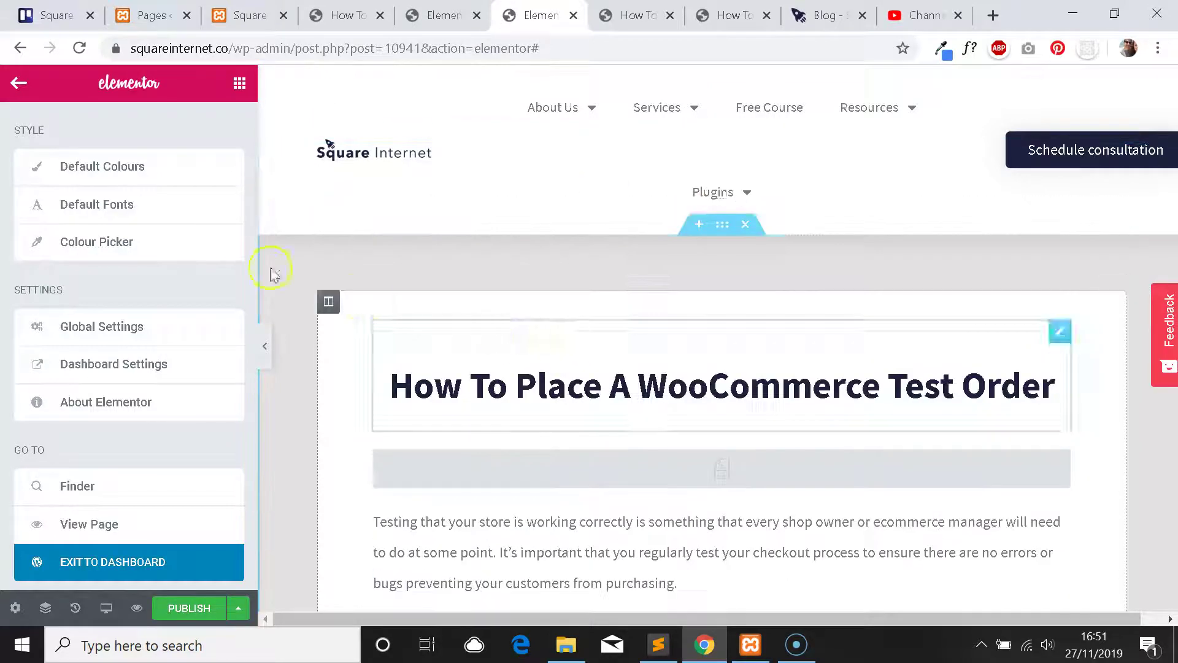
Open the default colours and inspect the primary colour's hex code.
left_click(125, 172)
left_click(18, 82)
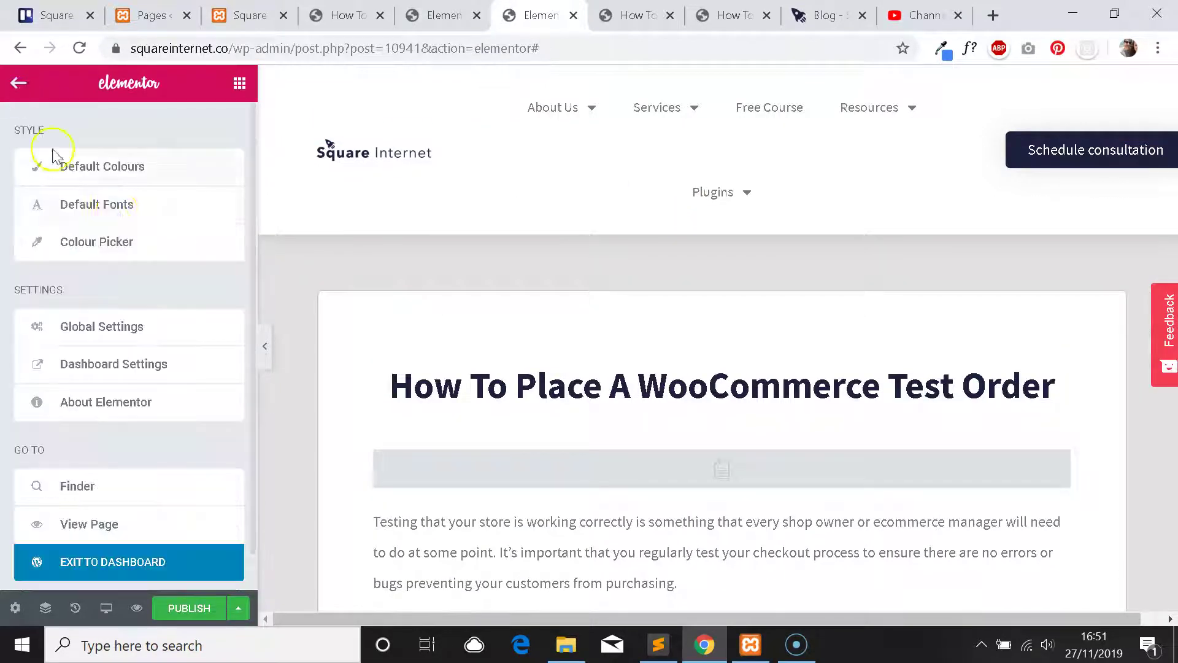
left_click(109, 172)
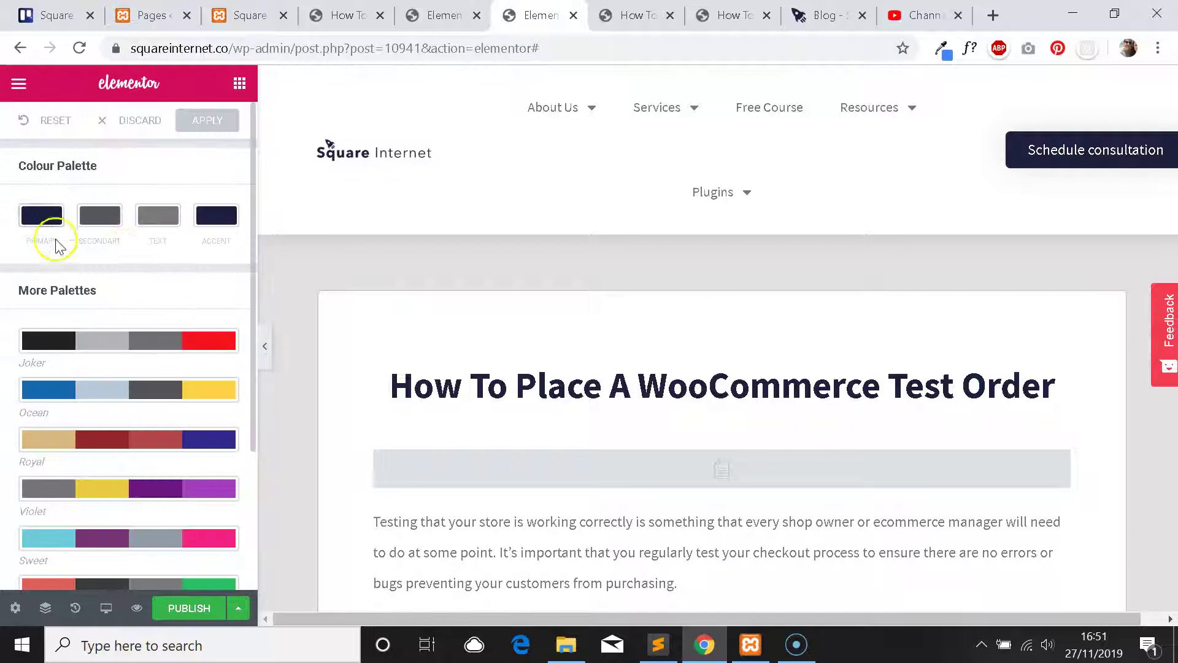
left_click(40, 221)
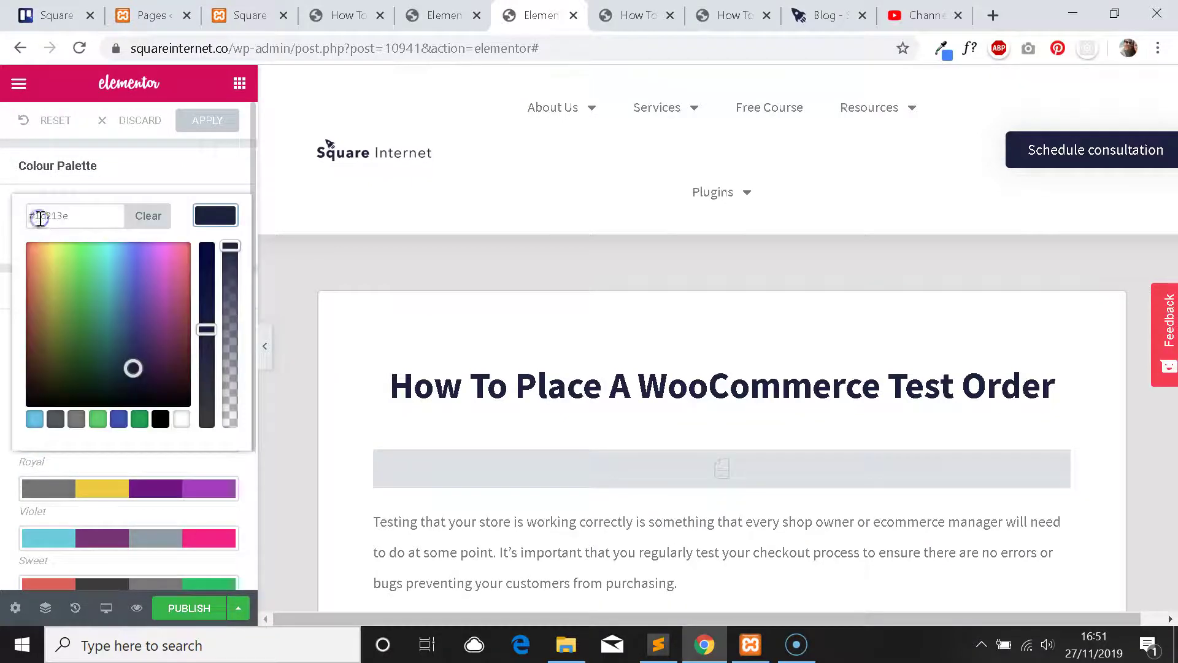
left_click(104, 171)
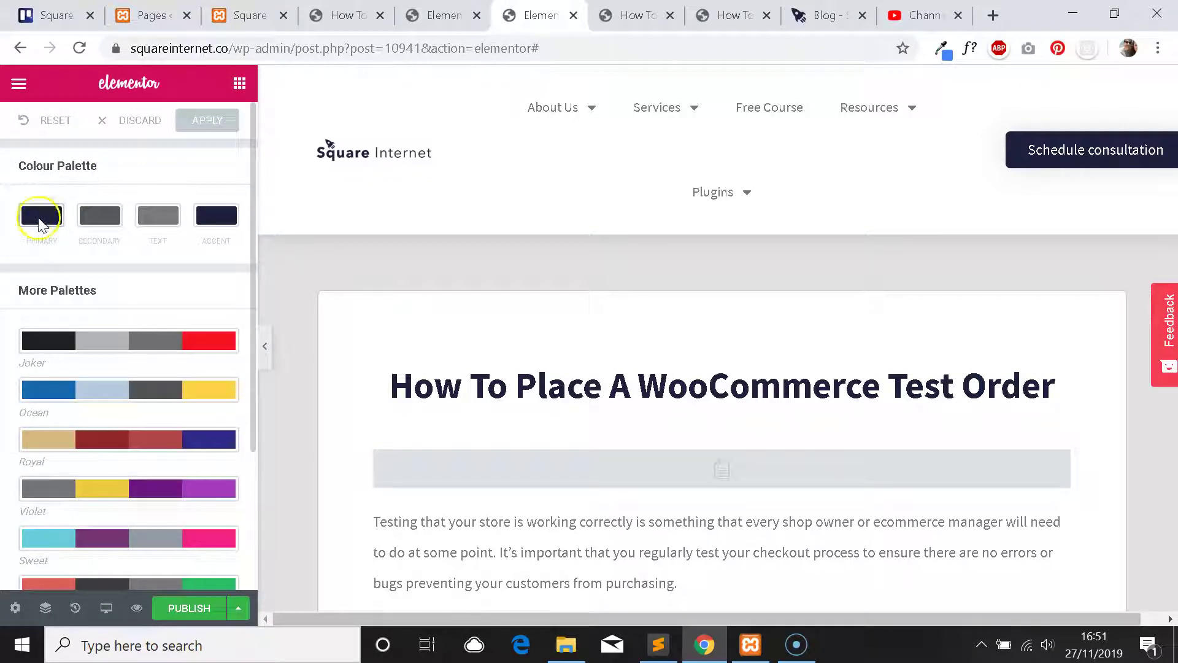
Inspect the accent colour's hex code and compare it with the links and headings in the post content.
left_click(216, 216)
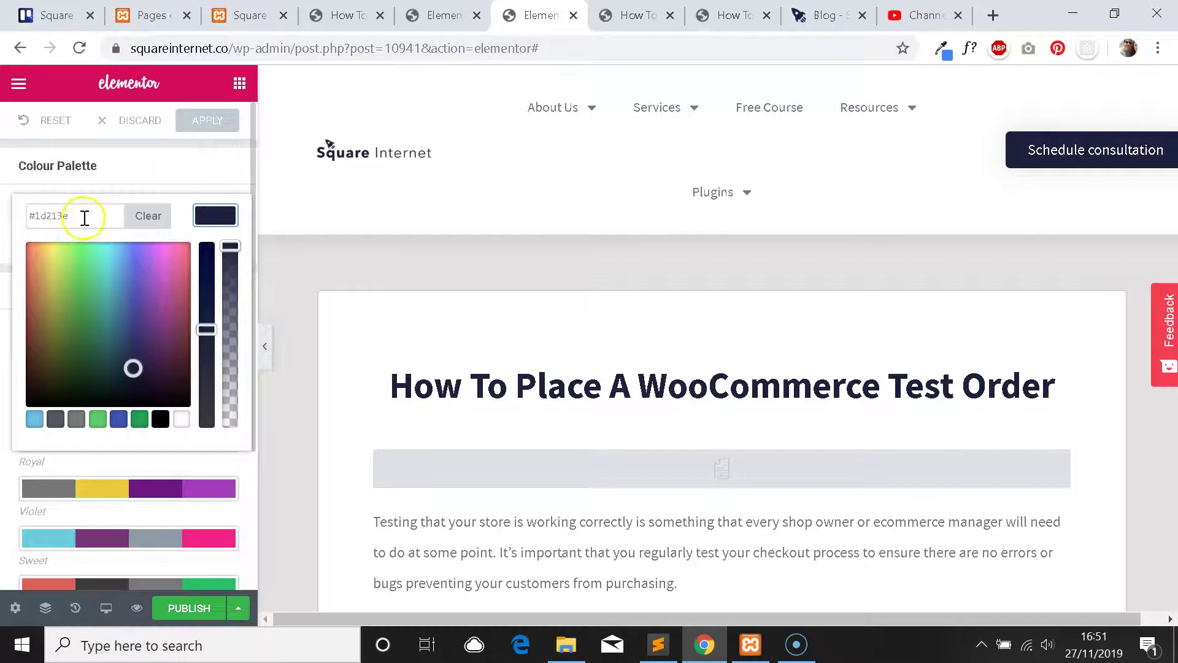
scroll(703, 270, "down", 2)
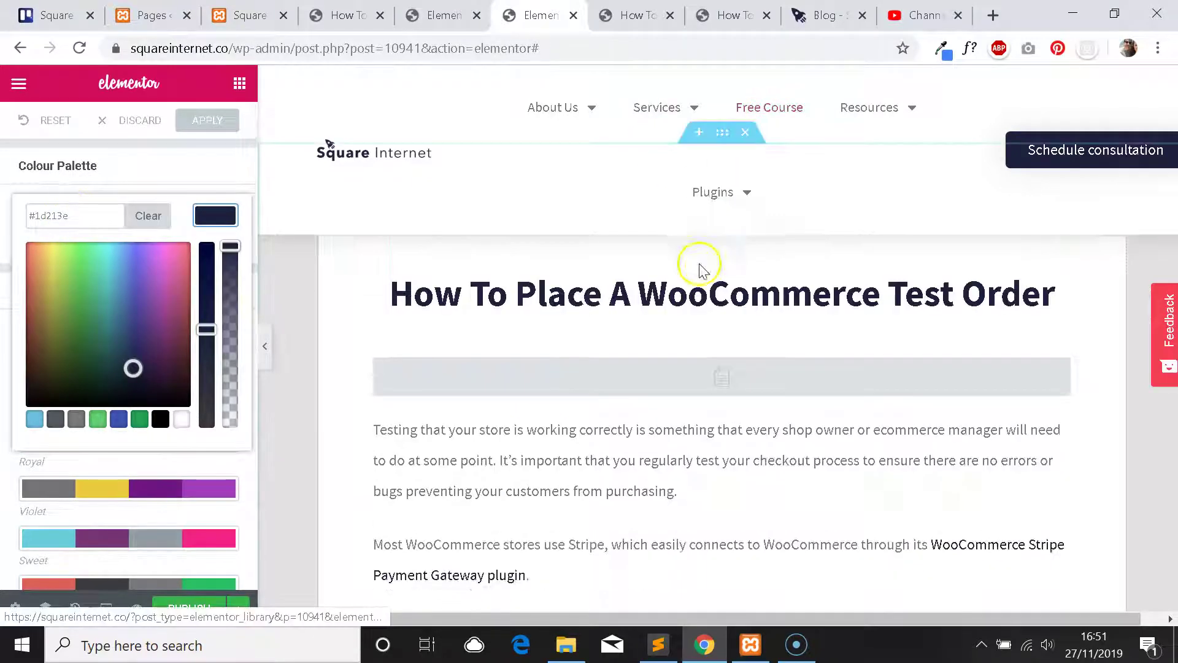
scroll(703, 270, "down", 3)
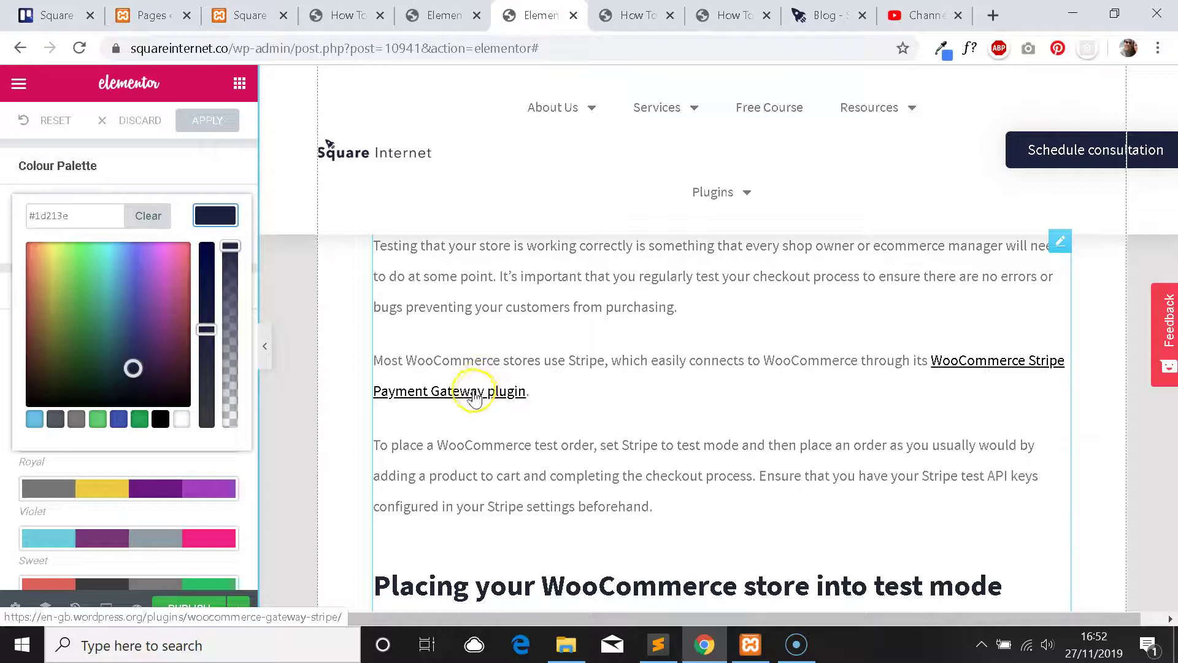
scroll(573, 421, "down", 5)
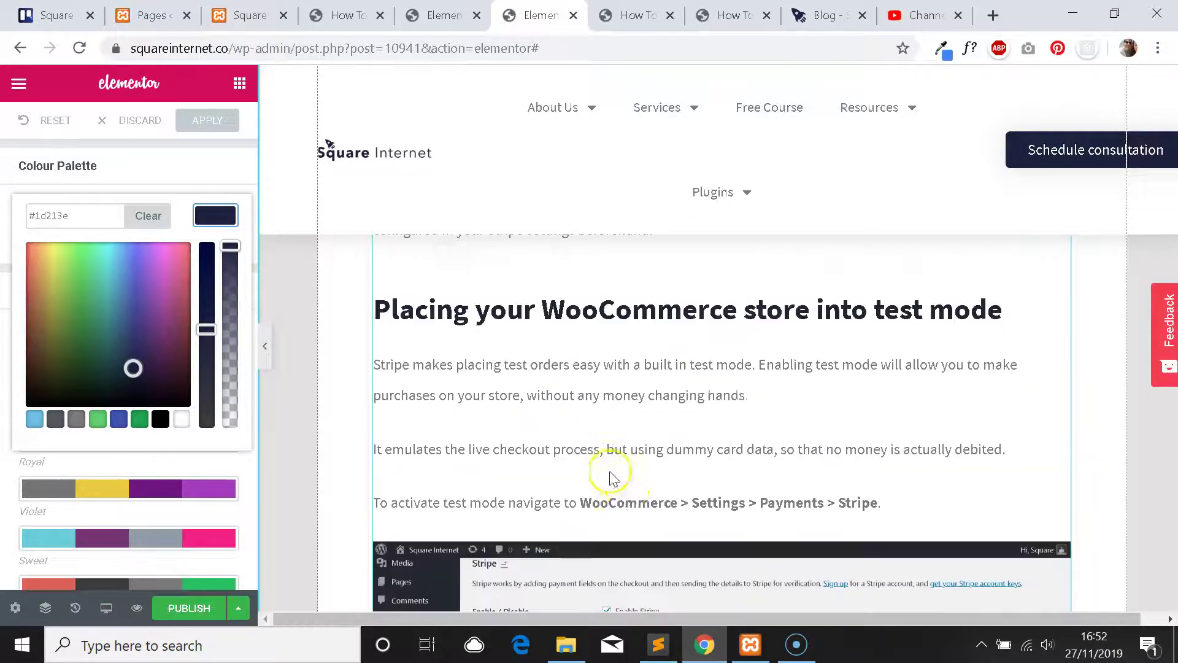
scroll(706, 472, "up", 3)
scroll(732, 442, "up", 3)
scroll(734, 430, "down", 3)
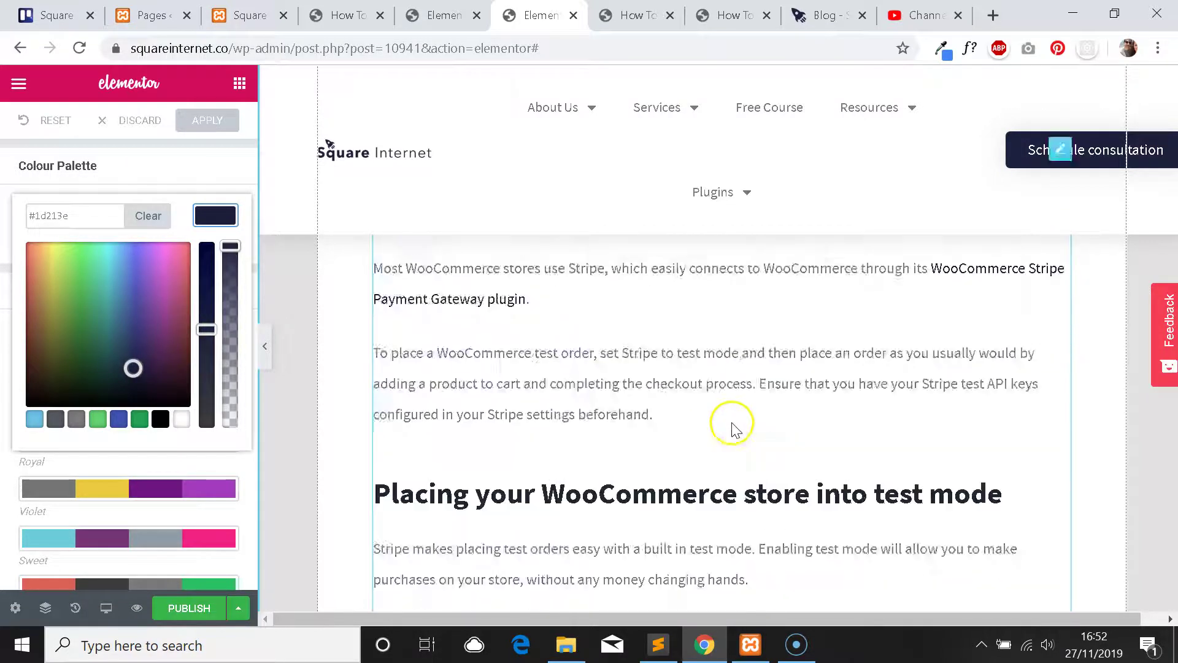
scroll(735, 430, "down", 3)
left_click(92, 164)
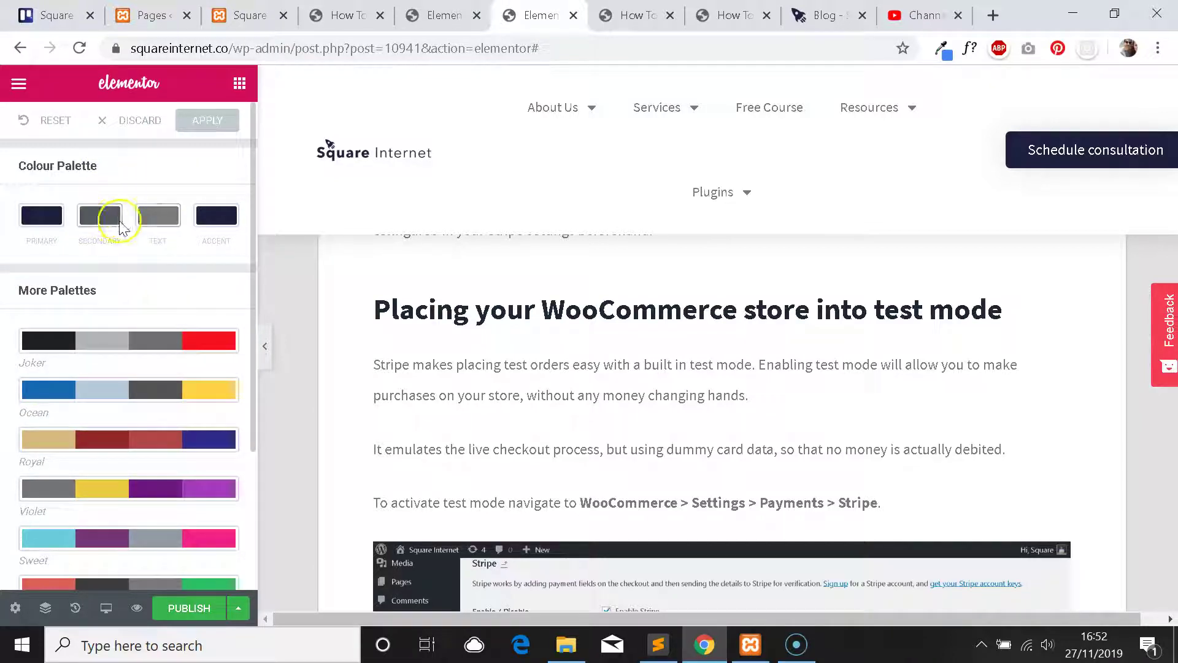
Inspect the secondary colour in the default colour palette.
left_click(103, 218)
left_click(127, 178)
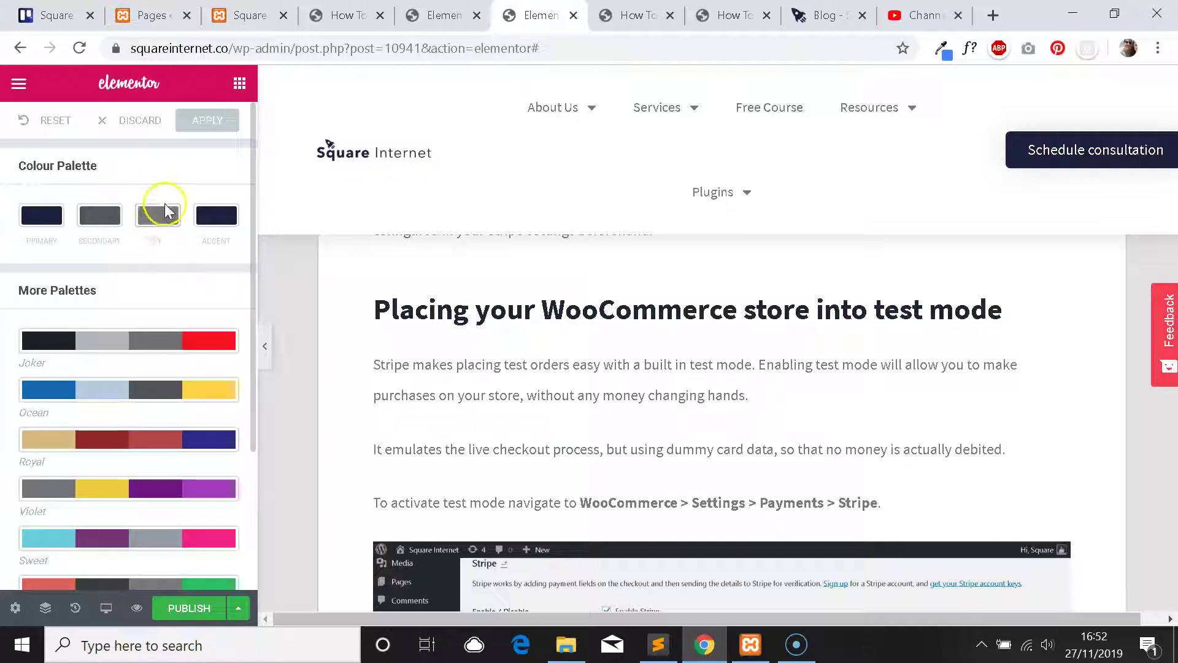
scroll(158, 181, "down", 2)
scroll(158, 180, "up", 2)
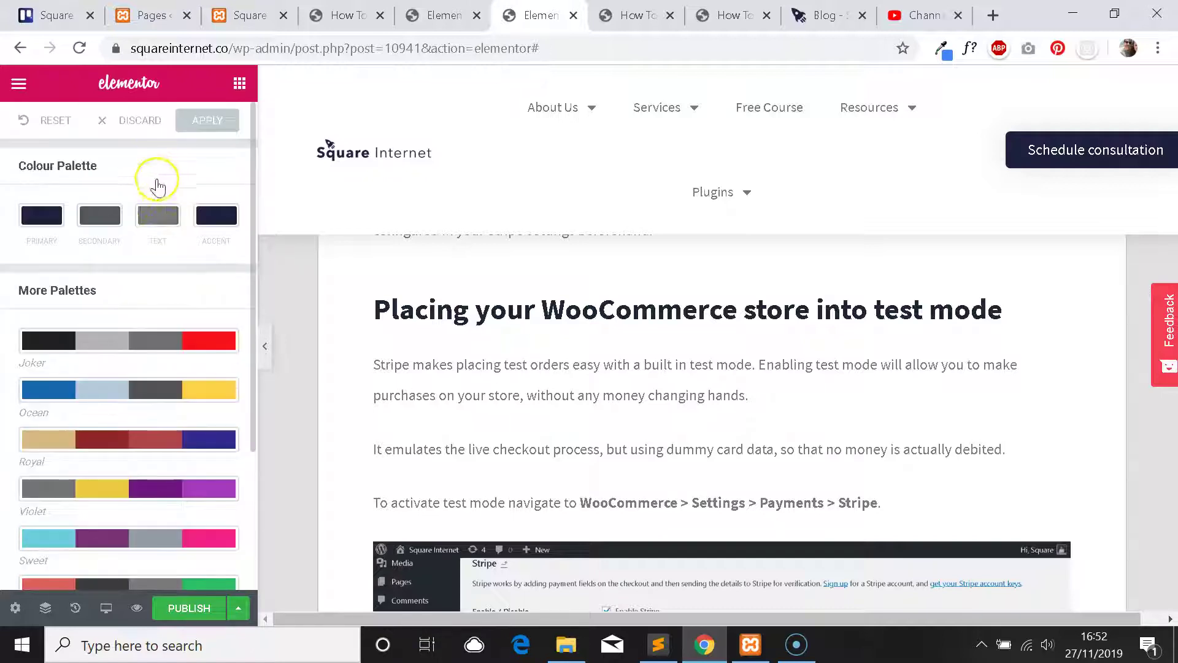
Inspect the palette's text colour and select its hex code.
left_click(153, 226)
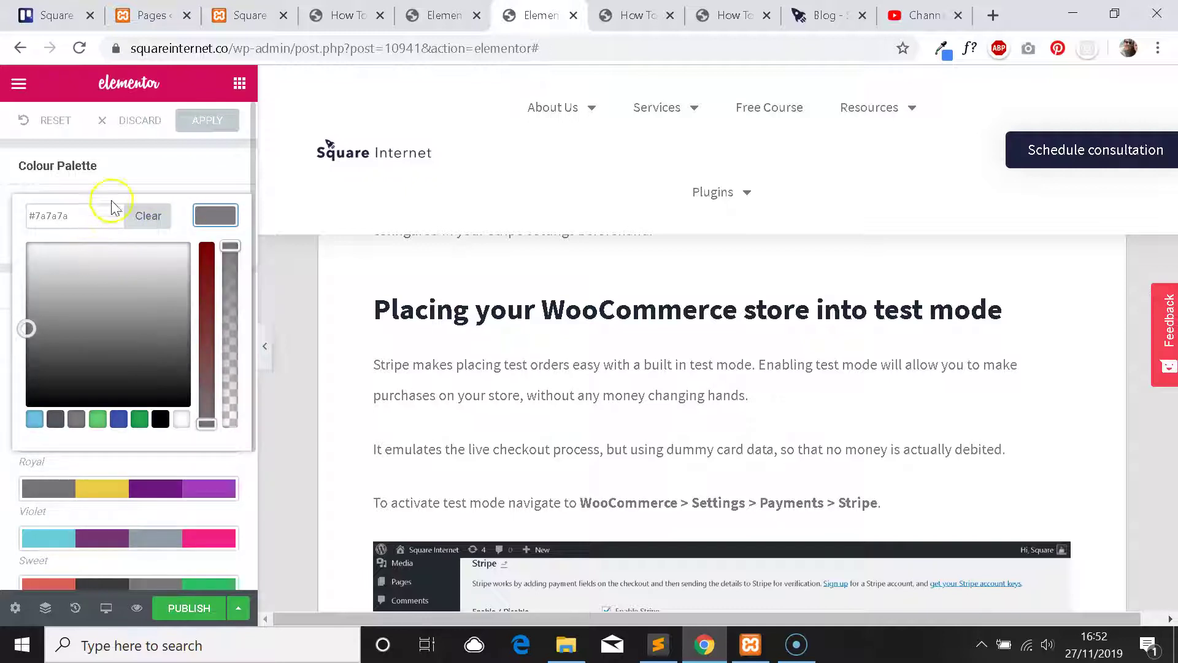
left_click(128, 178)
left_click(153, 221)
left_click_drag(73, 217, 16, 218)
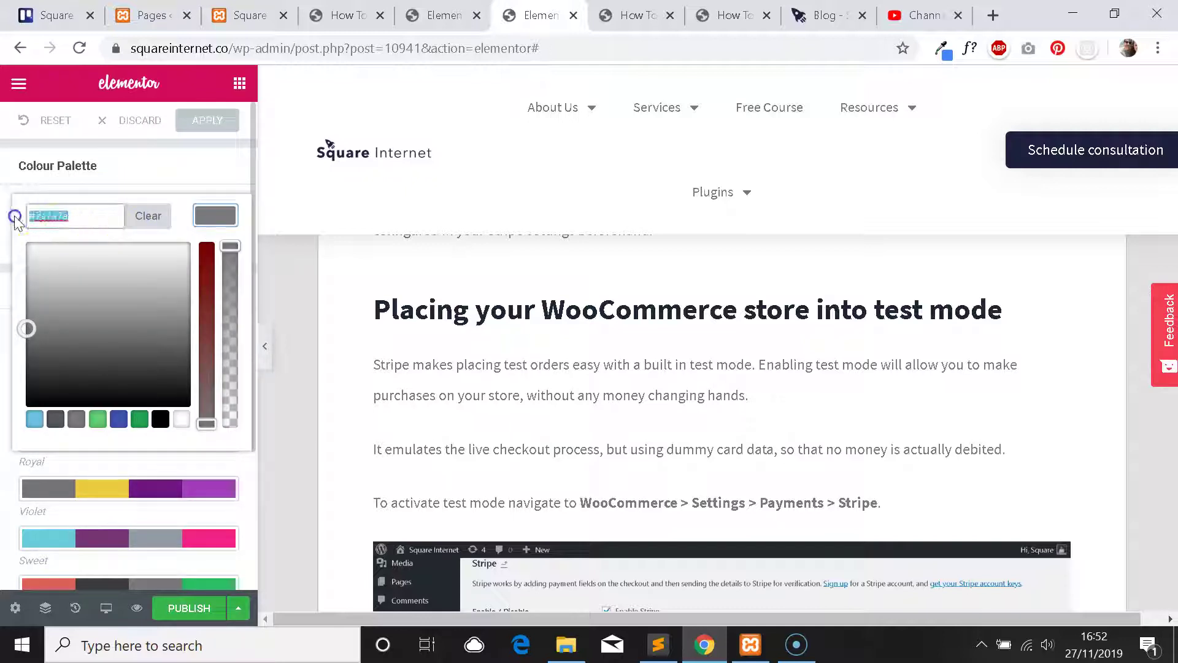
left_click(161, 180)
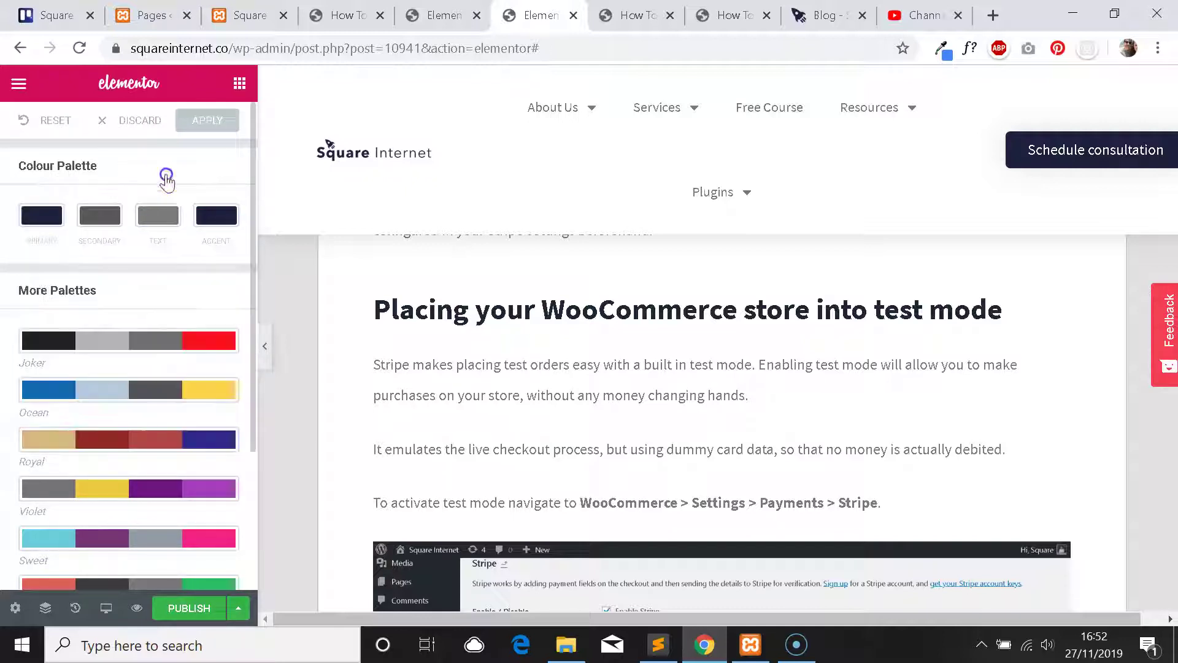
left_click(161, 218)
left_click_drag(75, 216, 19, 213)
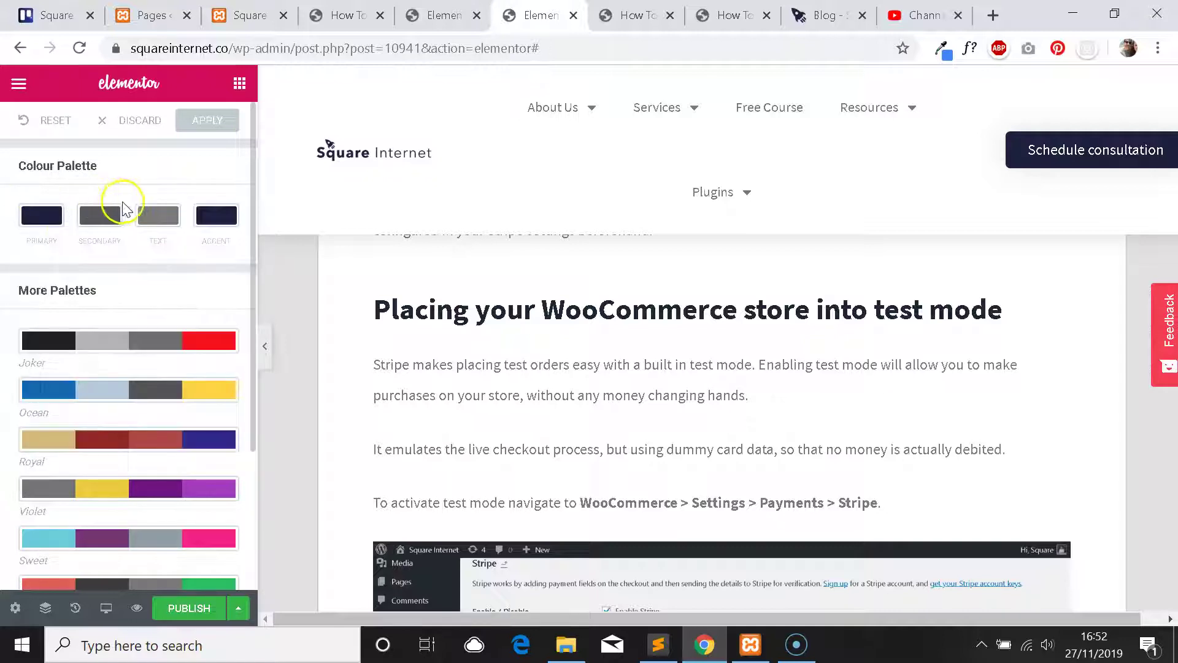
Set the palette's text colour to black (#000000) to preview it on the post content.
scroll(580, 310, "up", 6)
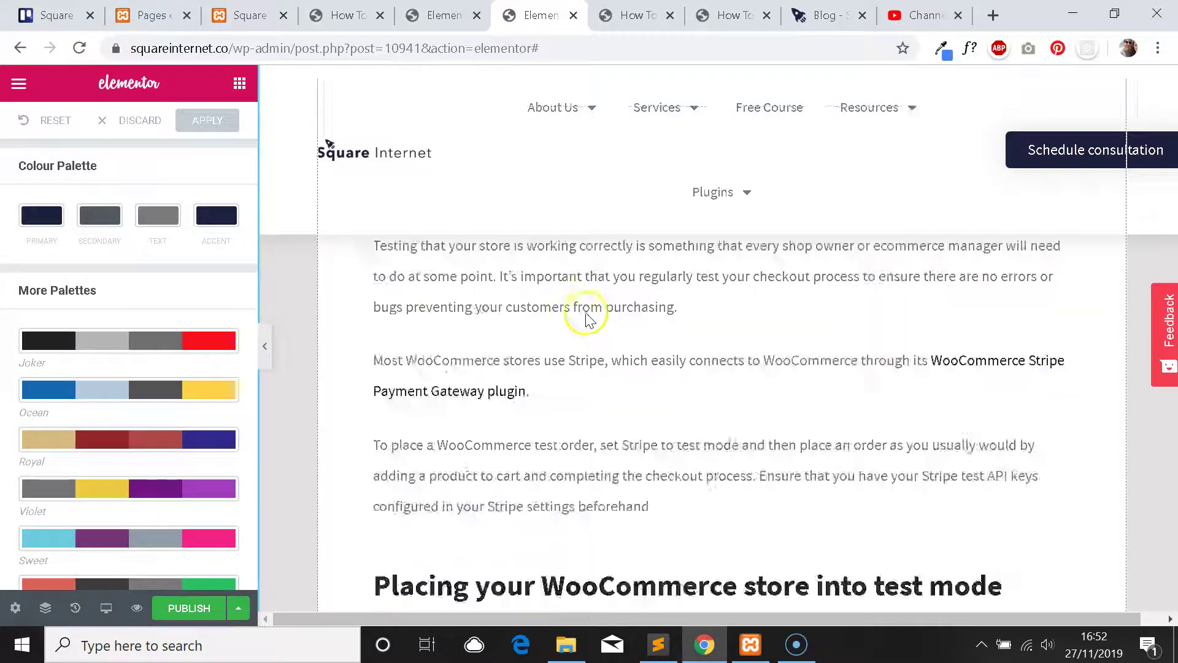
left_click(158, 216)
left_click(97, 219)
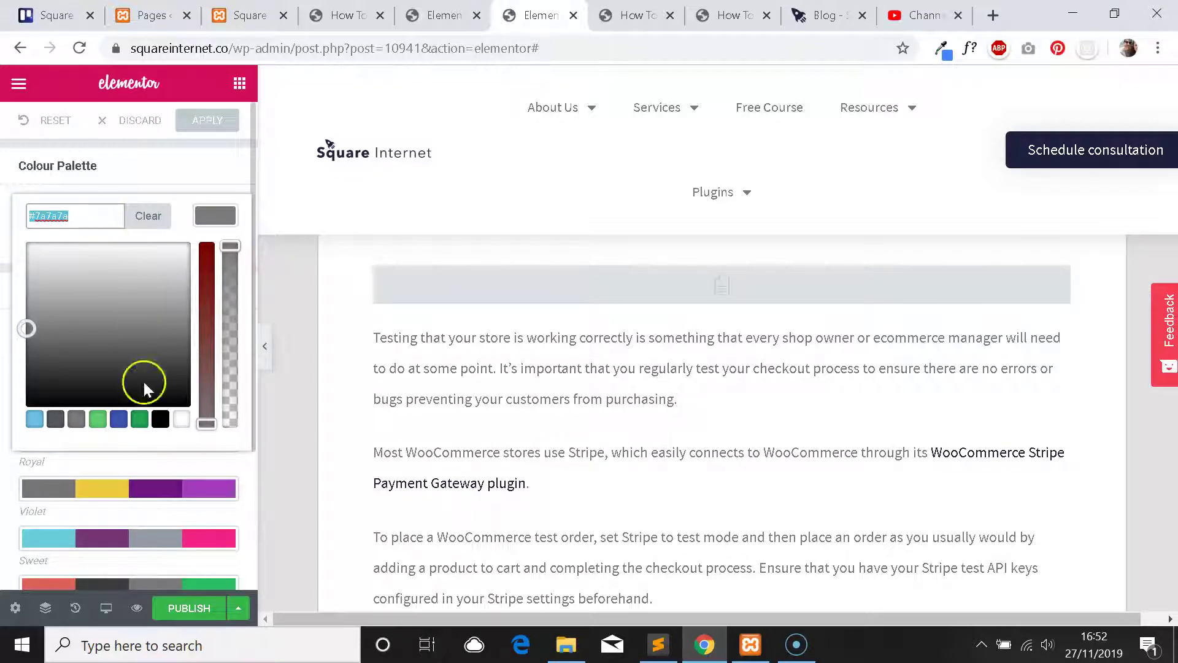
left_click(160, 419)
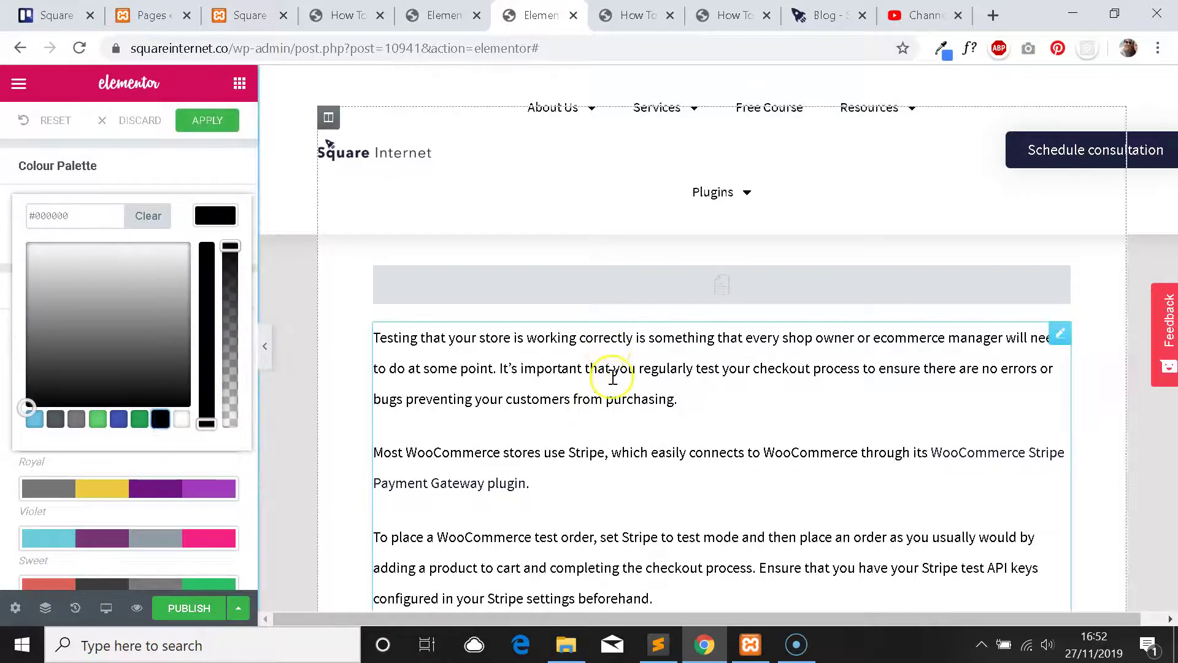
Set the palette's text colour back to #7a7a7a and close its colour picker.
left_click(92, 223)
triple_click(63, 208)
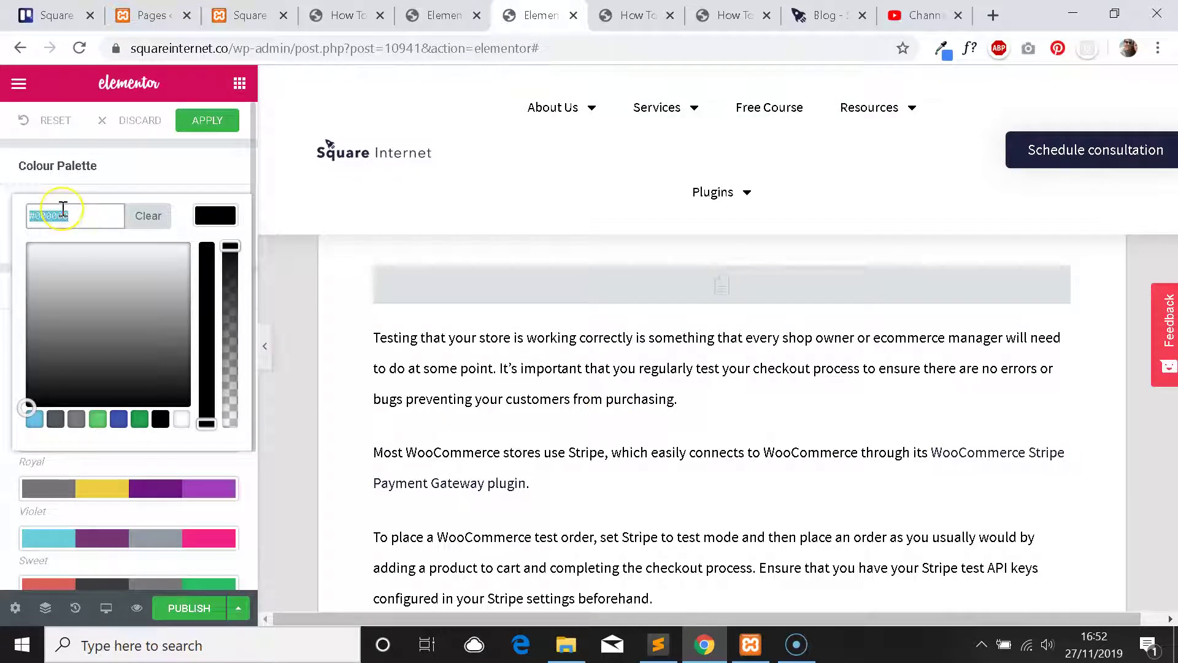
key("BackSpace")
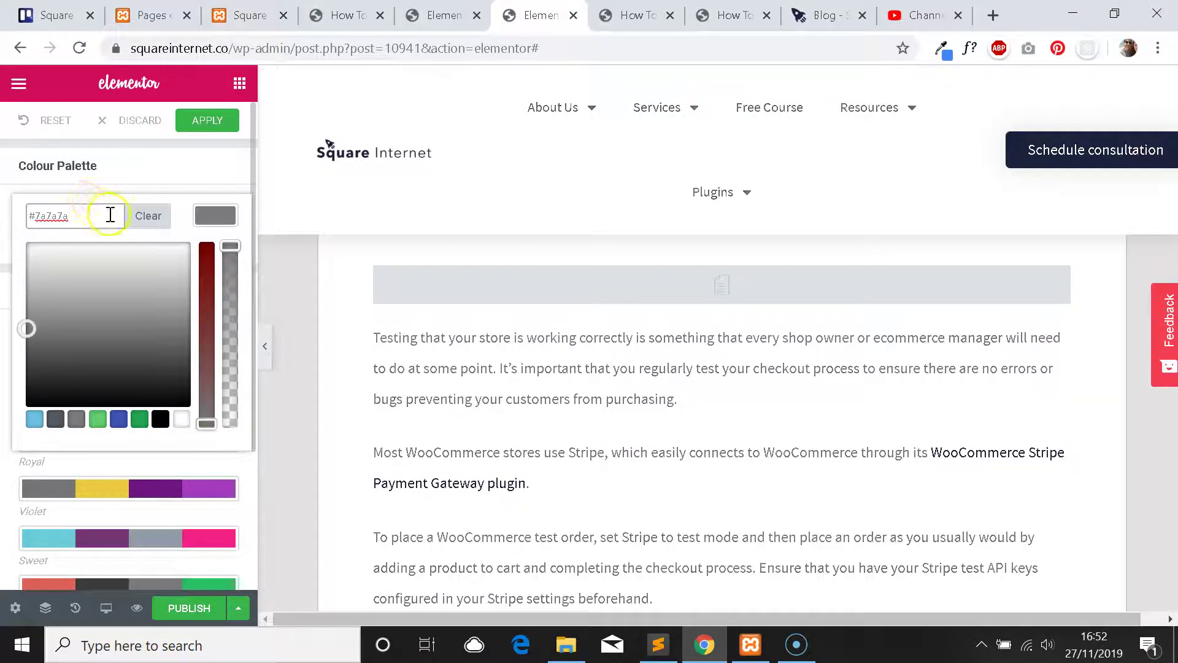
left_click(131, 187)
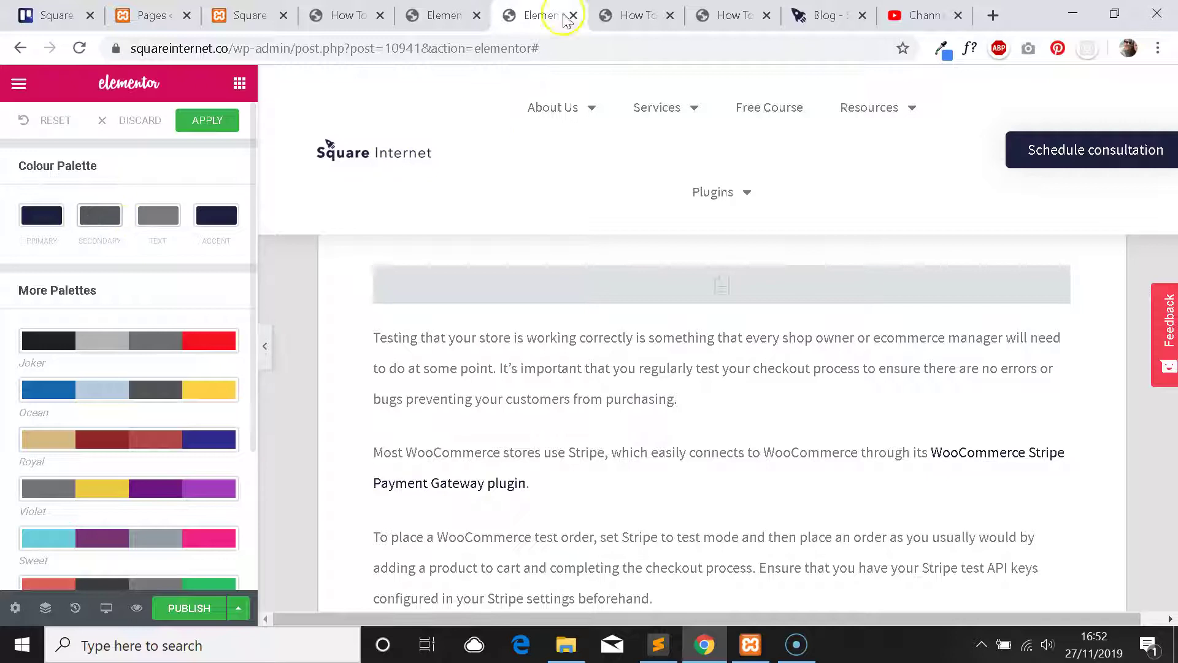
Reopen the default colour palette and compare it with the post content down to the section on finding test keys.
left_click(18, 83)
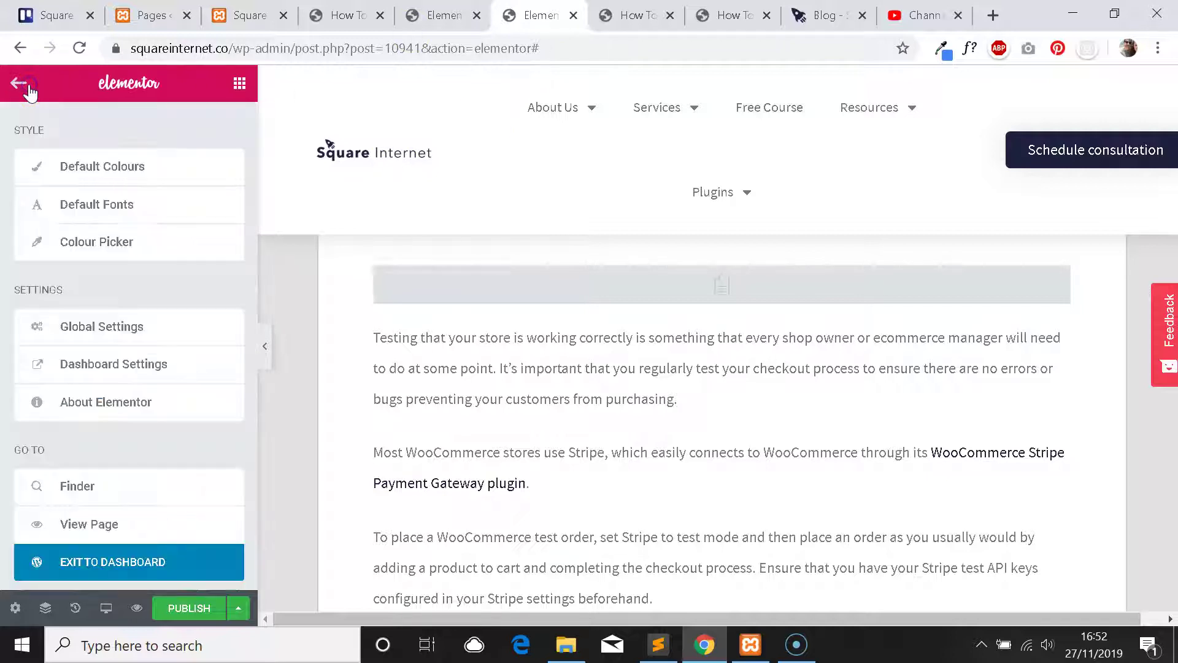
left_click(120, 165)
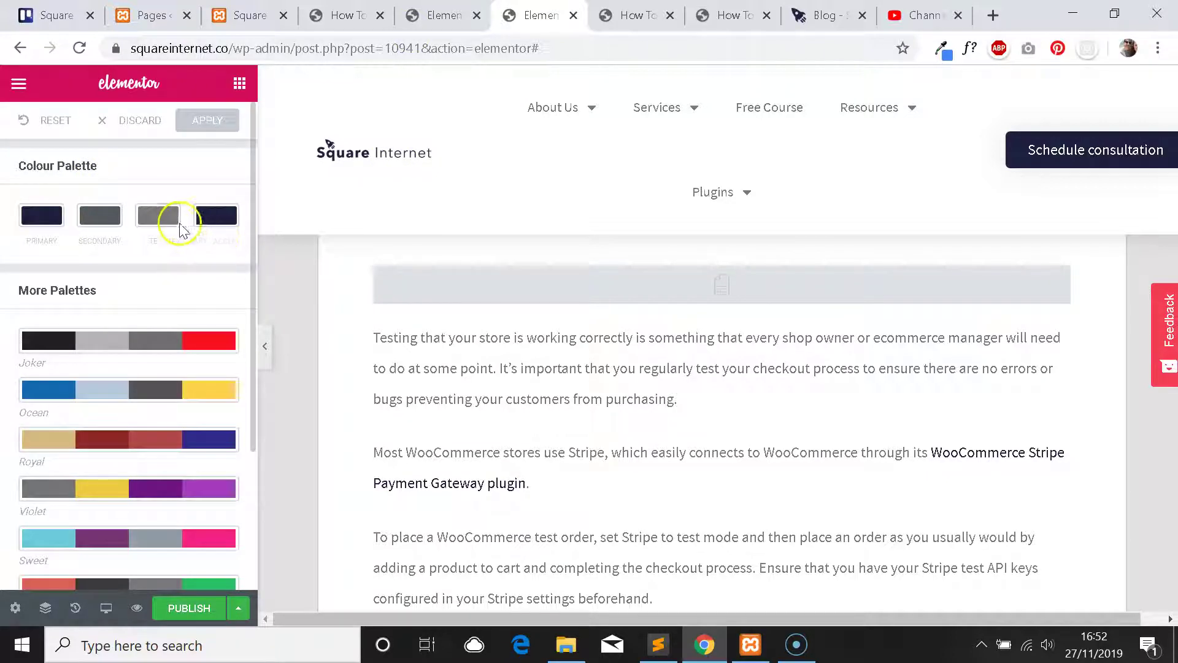
scroll(577, 324, "down", 1)
scroll(592, 336, "up", 1)
scroll(594, 339, "down", 15)
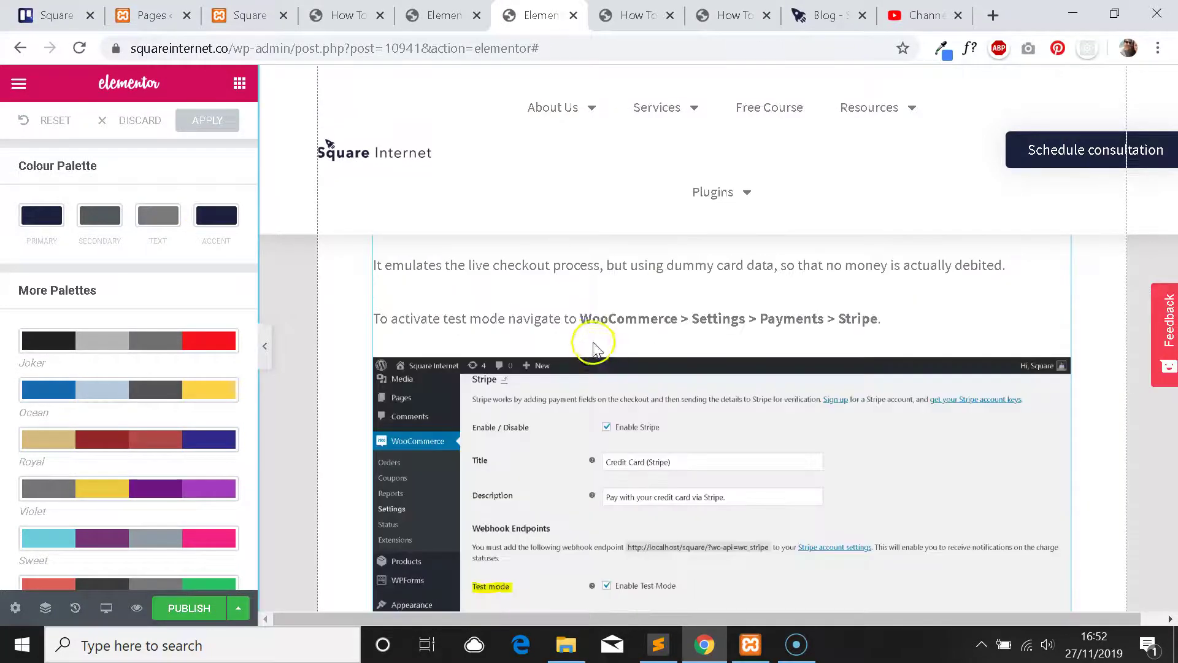
scroll(599, 297, "down", 3)
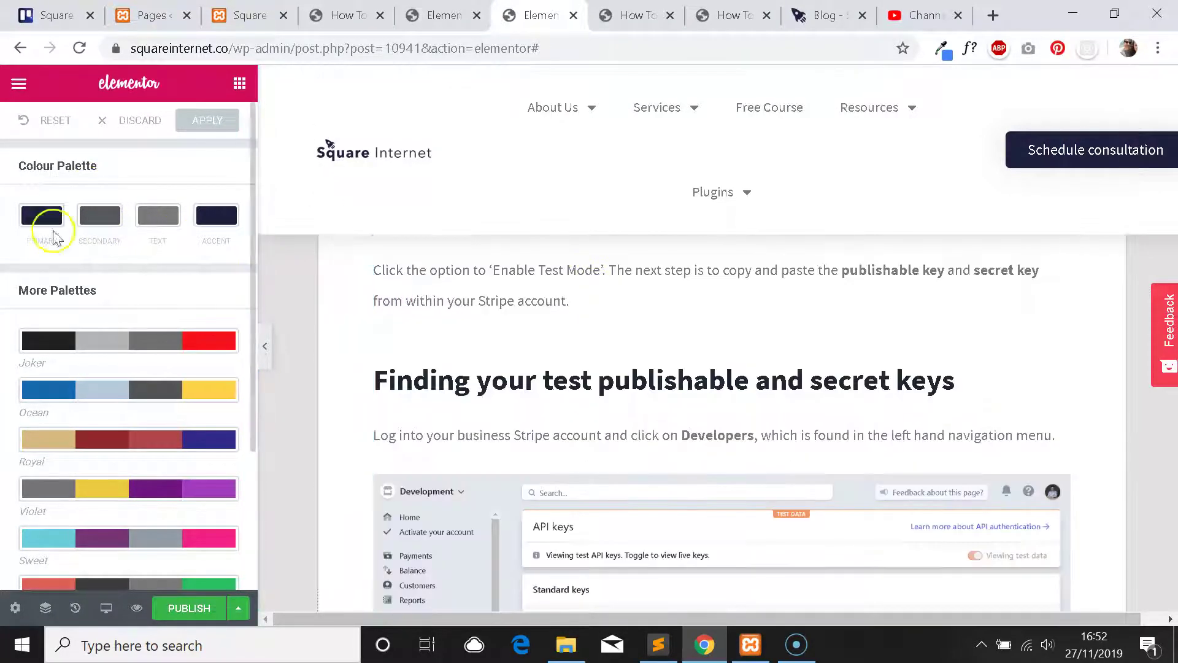
Inspect the post title's style settings, including its typography options.
left_click(19, 83)
scroll(526, 329, "up", 15)
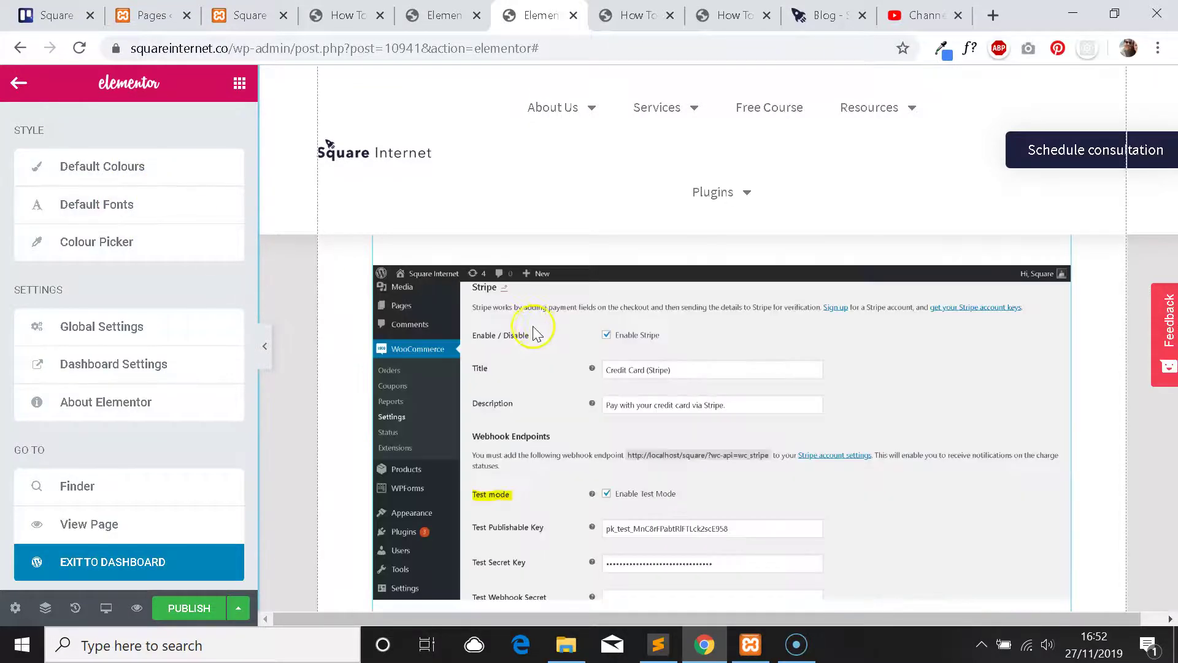
scroll(700, 328, "up", 2)
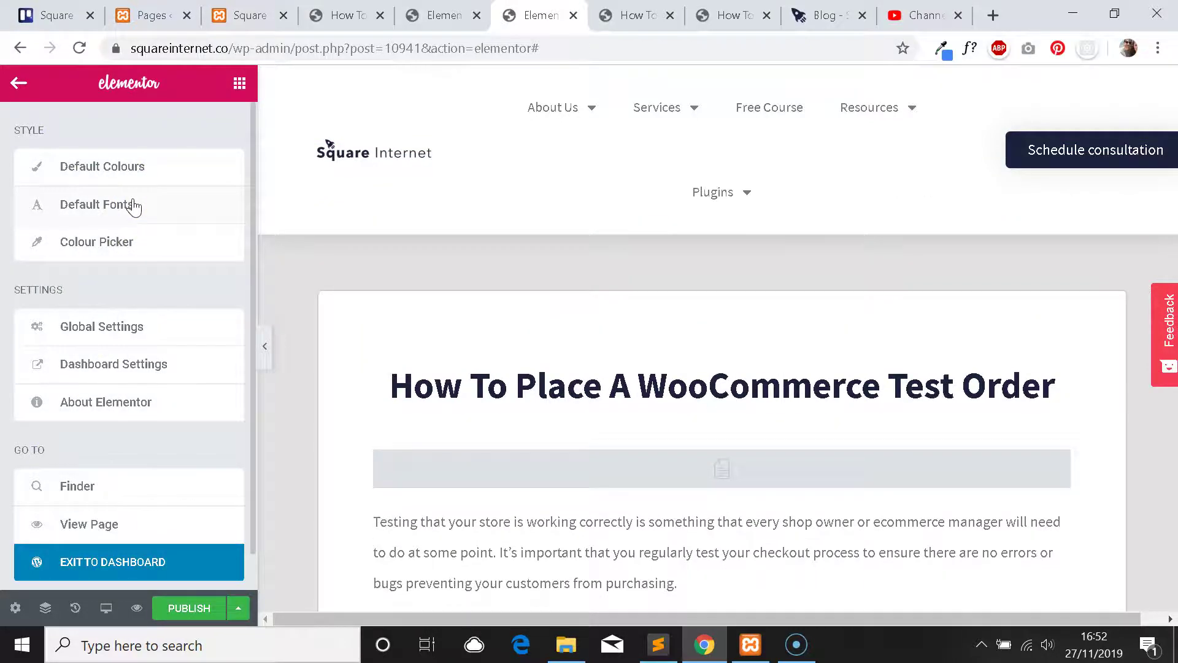
scroll(676, 375, "down", 2)
left_click(663, 297)
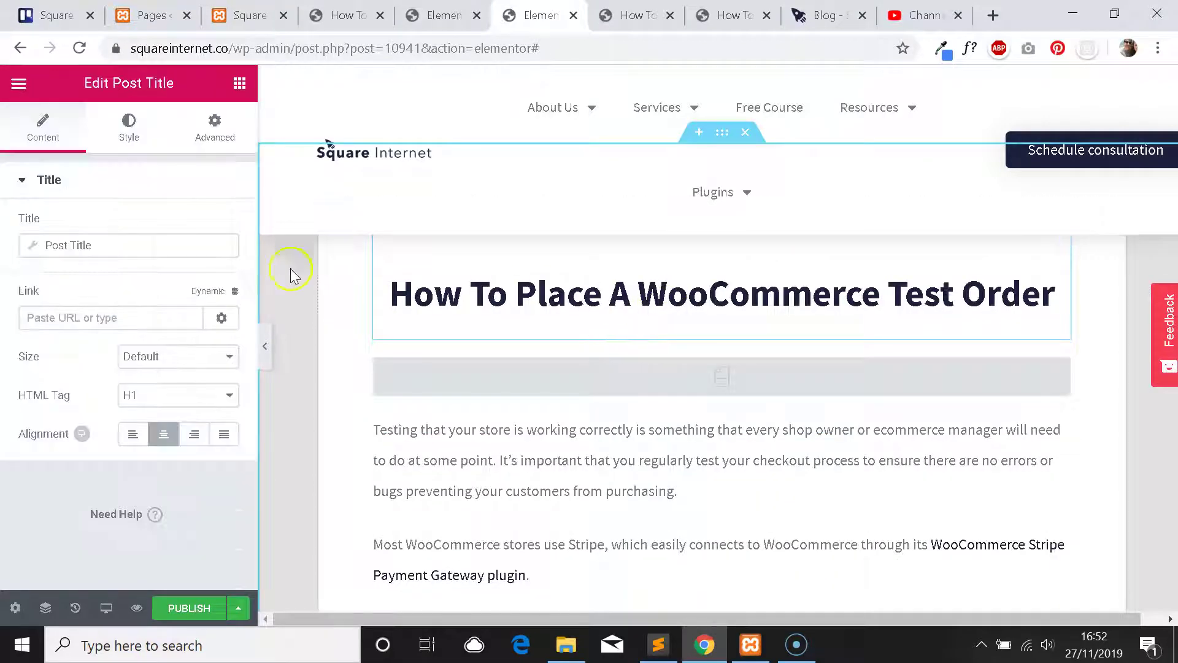
left_click(137, 147)
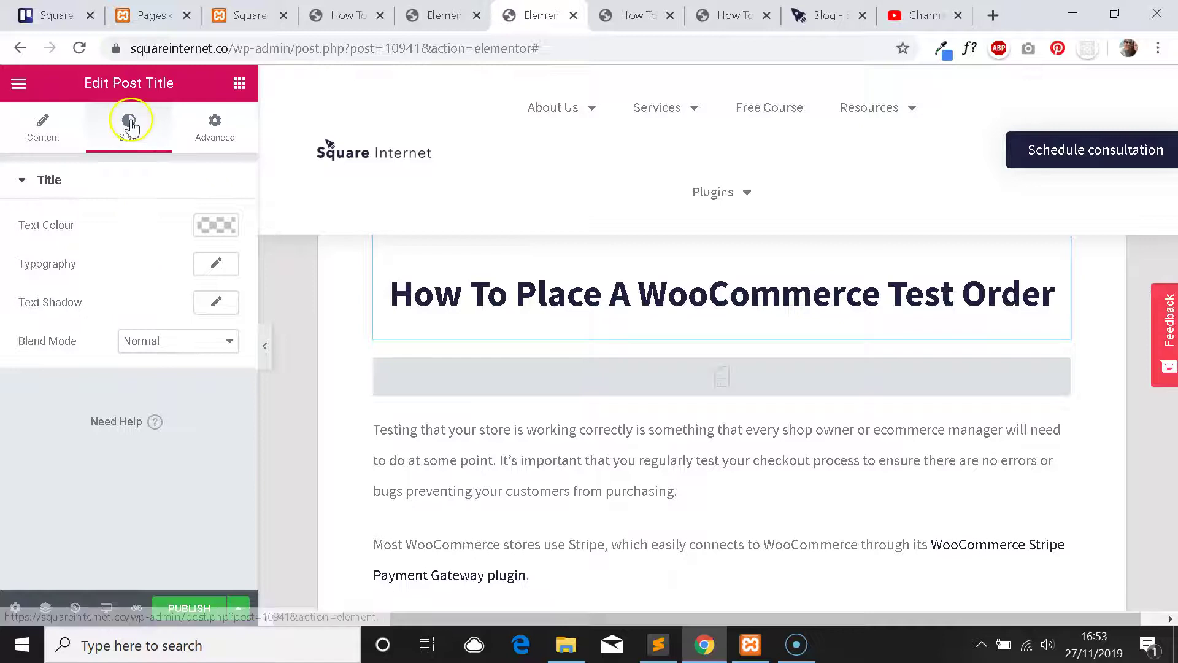
left_click(216, 264)
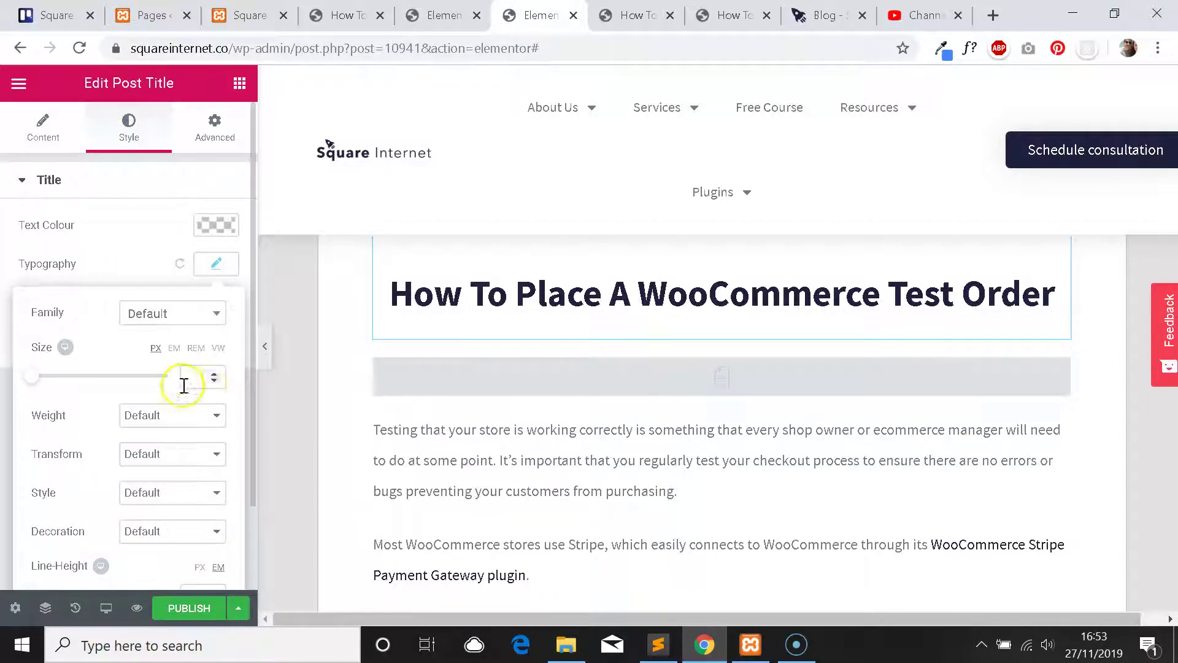
left_click(219, 264)
Open the default fonts and expand the Primary Headline, Secondary Headline, Body Text and Accent Text settings.
left_click(19, 83)
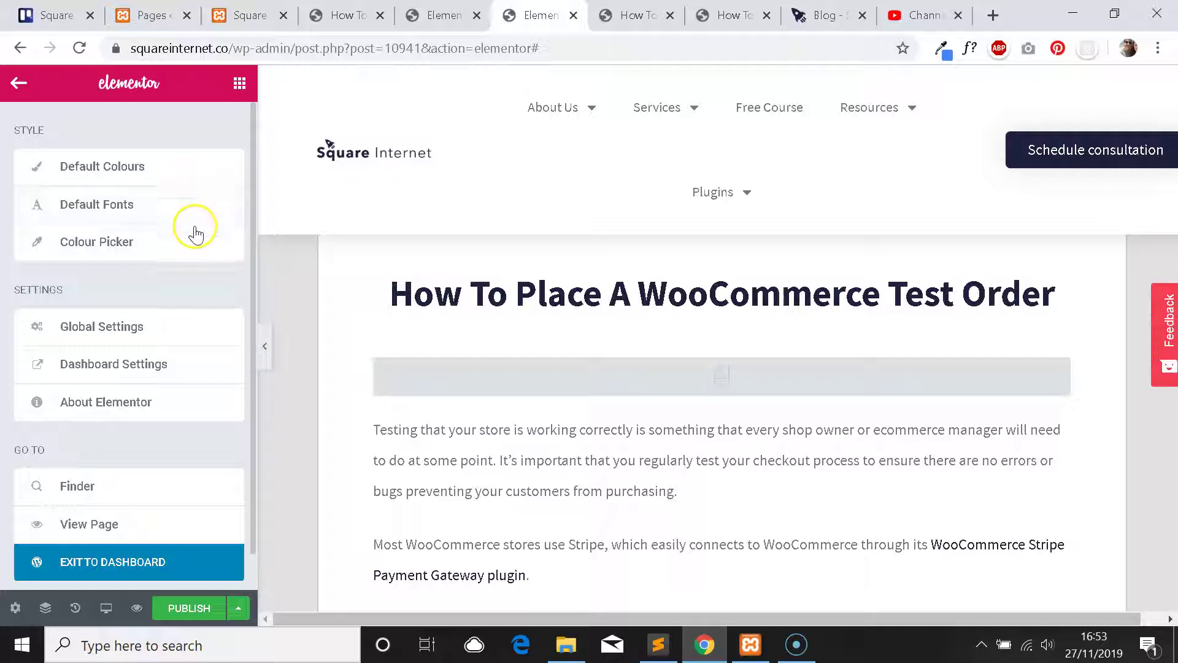
left_click(148, 204)
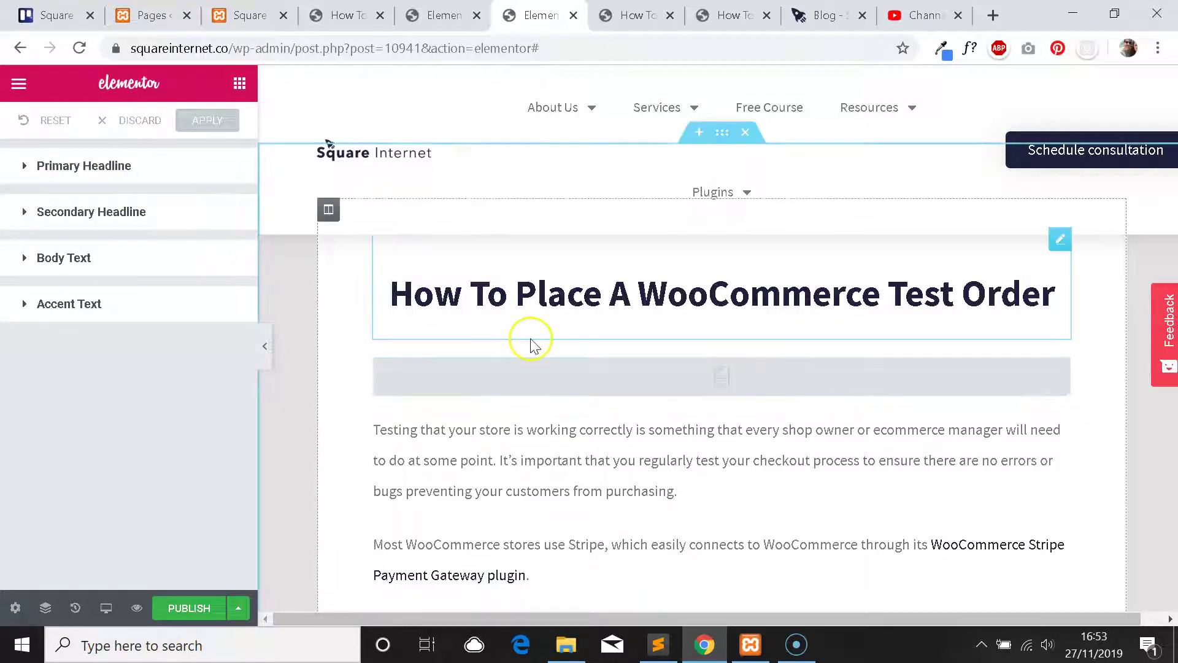
left_click(117, 175)
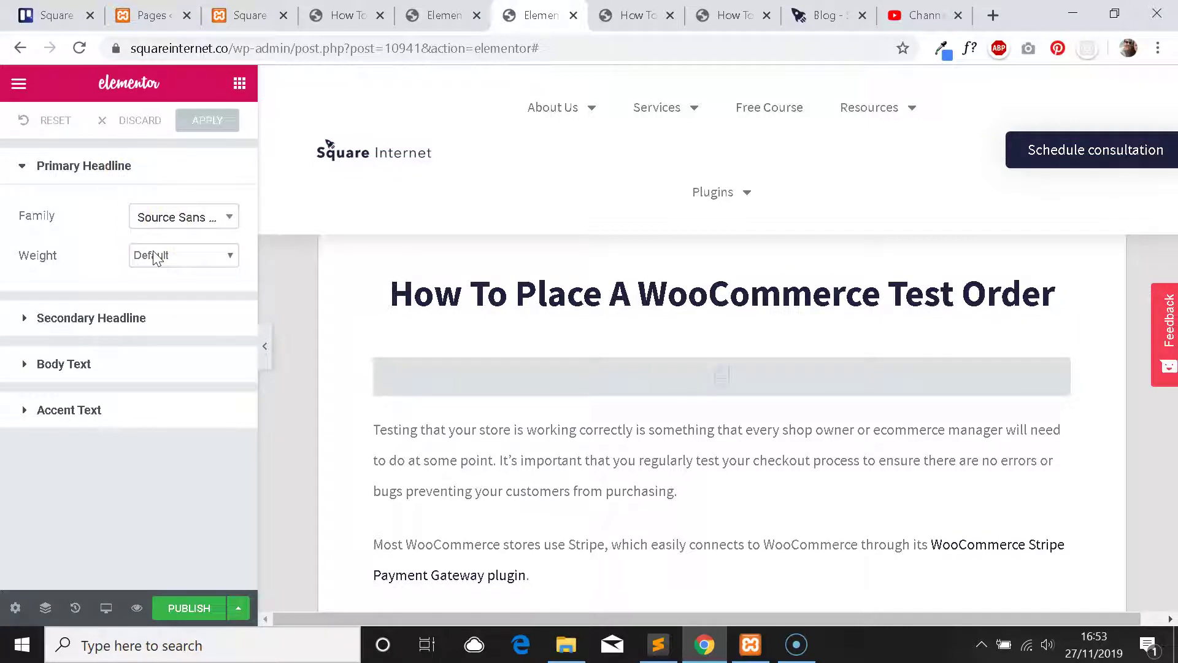
left_click(158, 314)
left_click(114, 468)
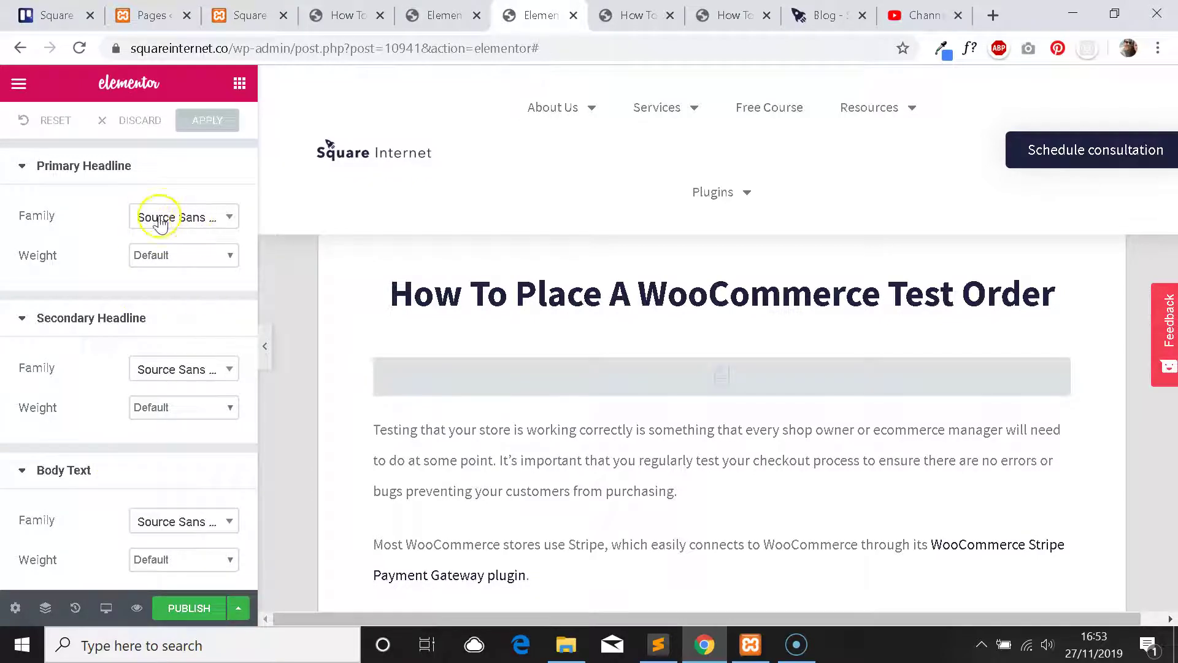
scroll(123, 199, "down", 1)
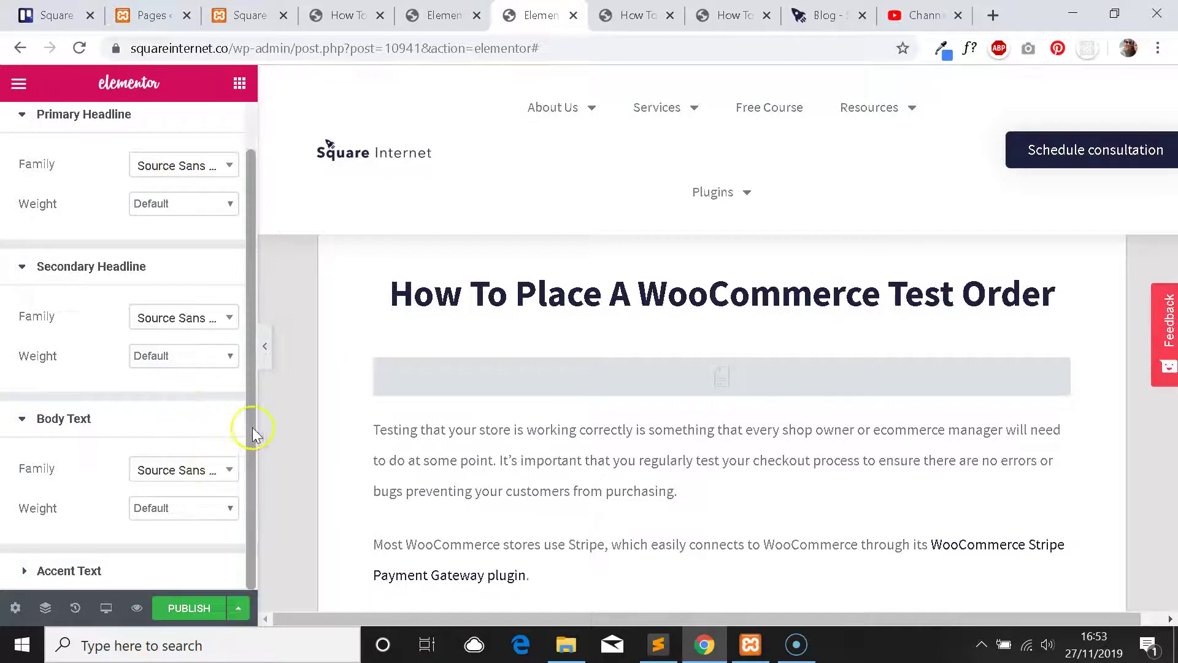
left_click(80, 571)
scroll(100, 402, "down", 2)
scroll(104, 403, "up", 3)
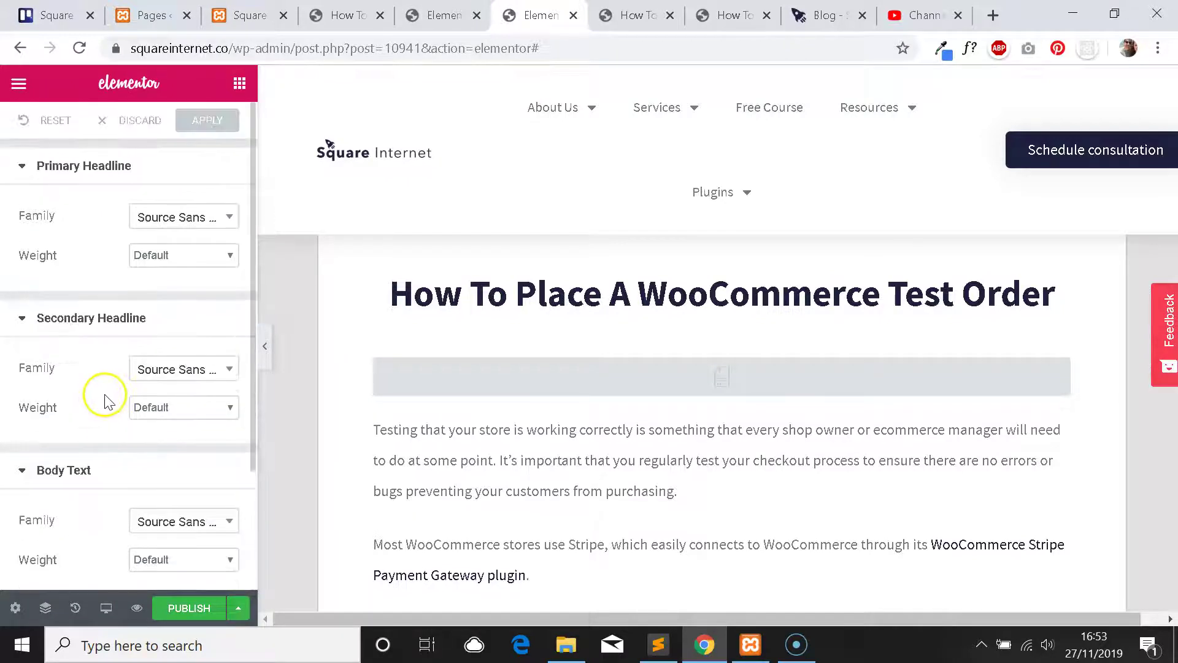
Check the font weight options offered for the default primary headline, leaving the weight at Default.
left_click(223, 256)
left_click(221, 256)
left_click(221, 257)
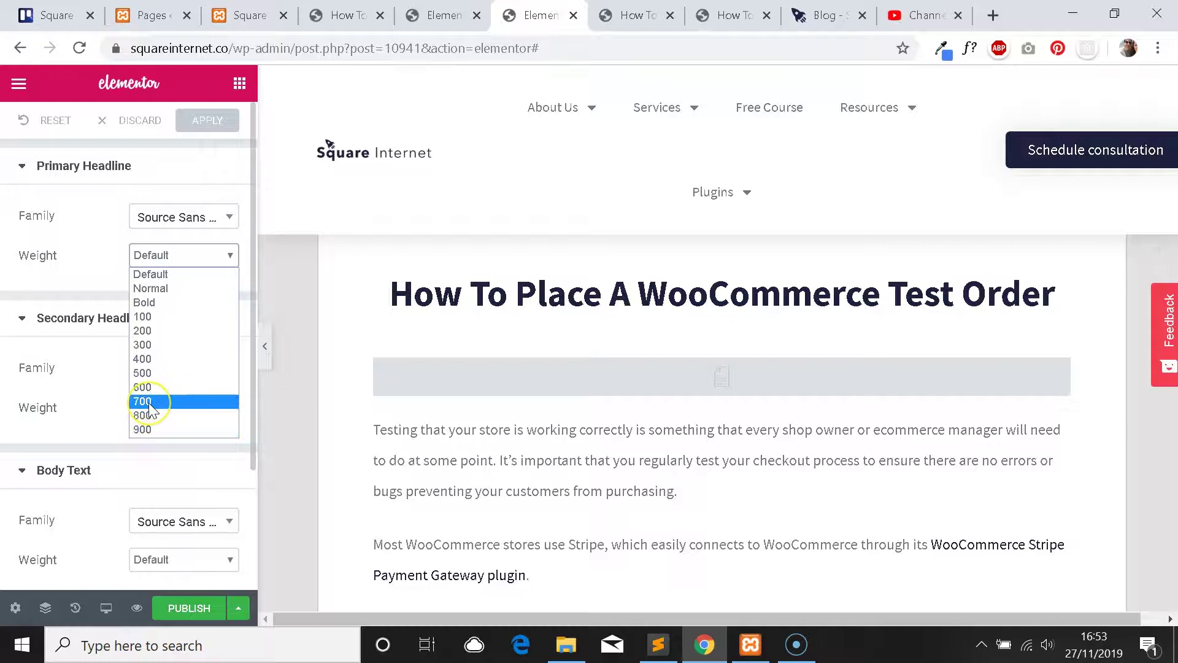
left_click(191, 270)
scroll(190, 265, "down", 2)
scroll(166, 266, "up", 2)
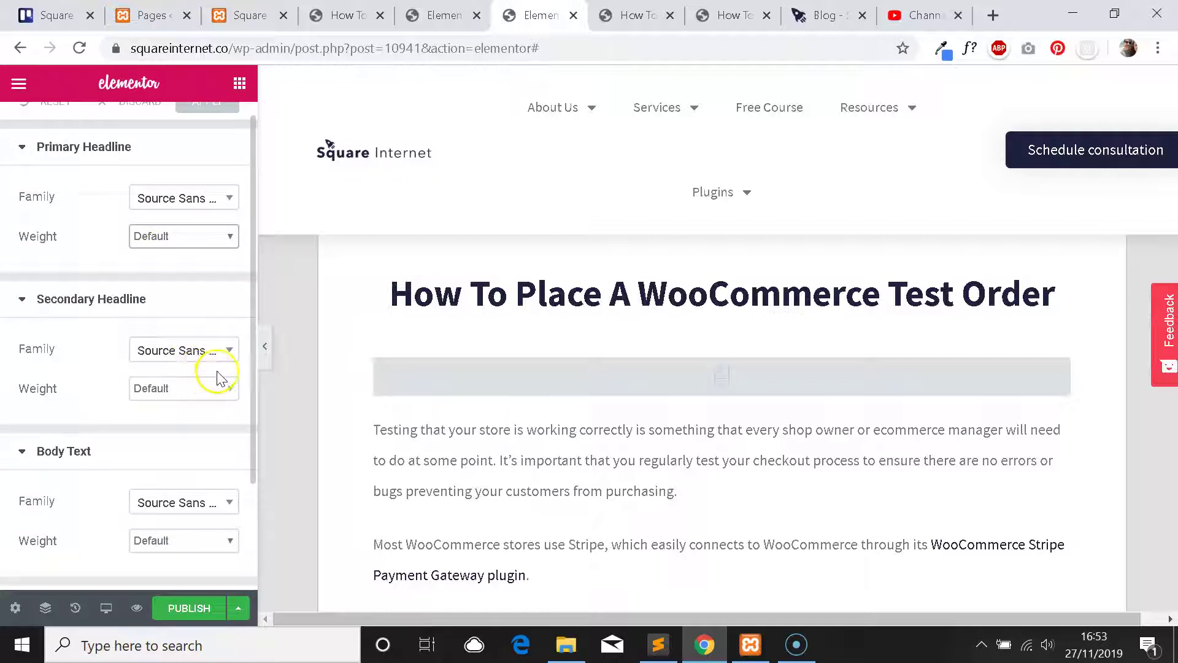
Check the font weight options offered for the default secondary headline, leaving the weight at Default.
left_click(219, 389)
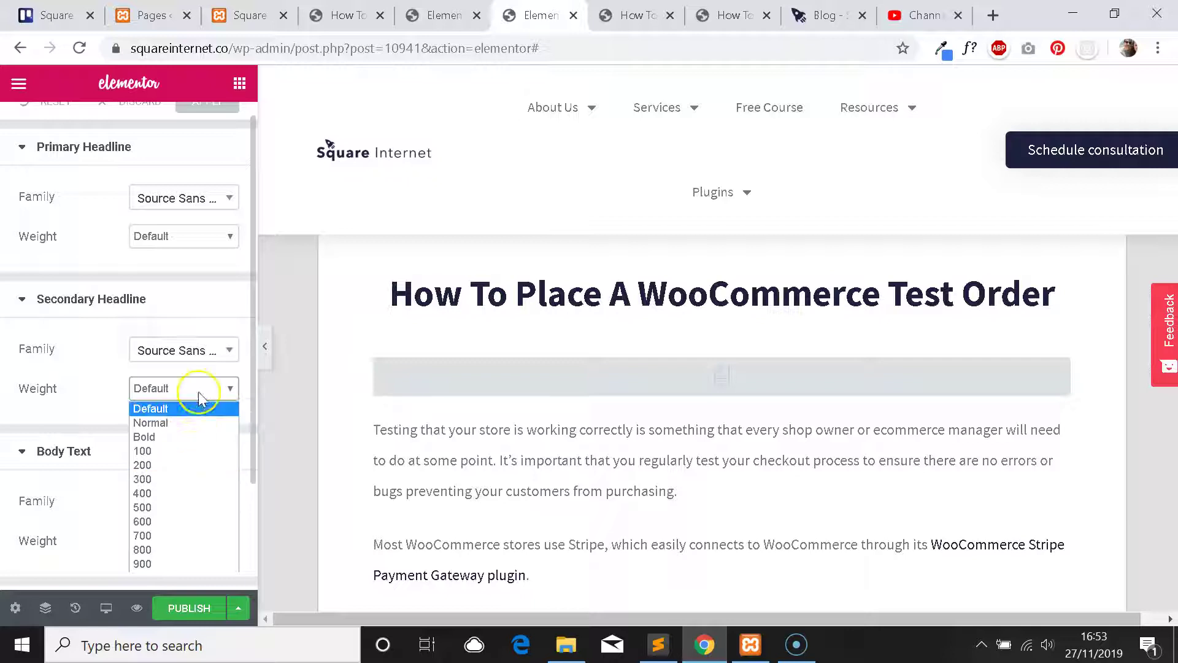
left_click(228, 388)
left_click(236, 345)
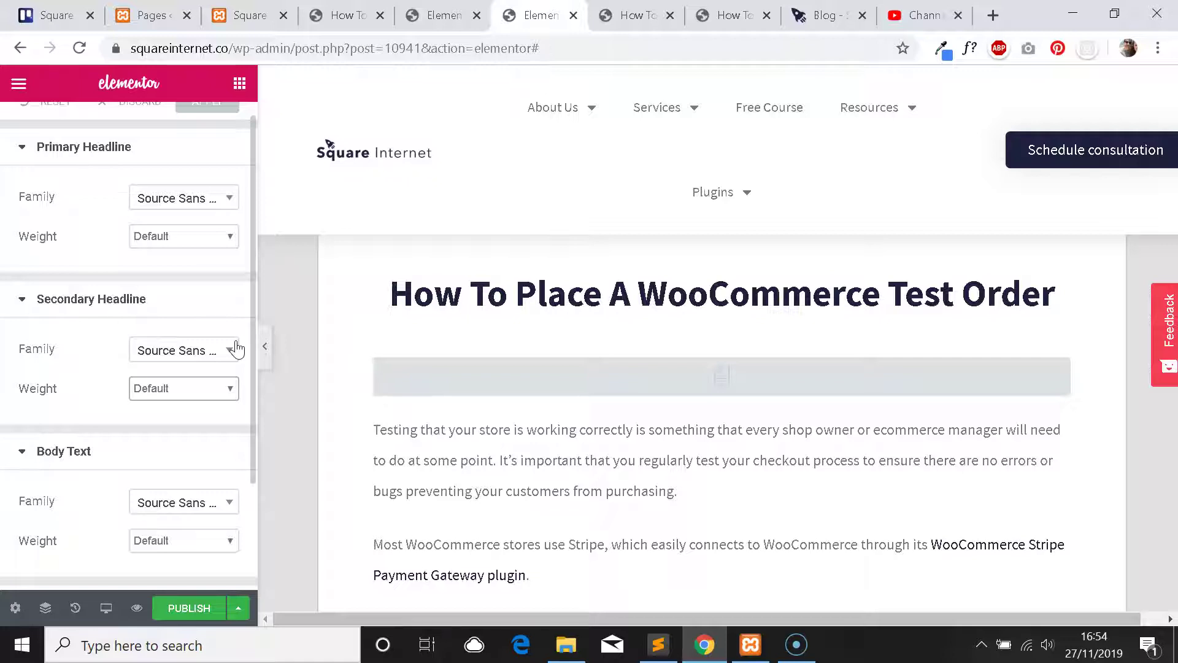
View the post's live preview in the neighbouring browser tab and return to review the default font settings.
key("ctrl+Tab")
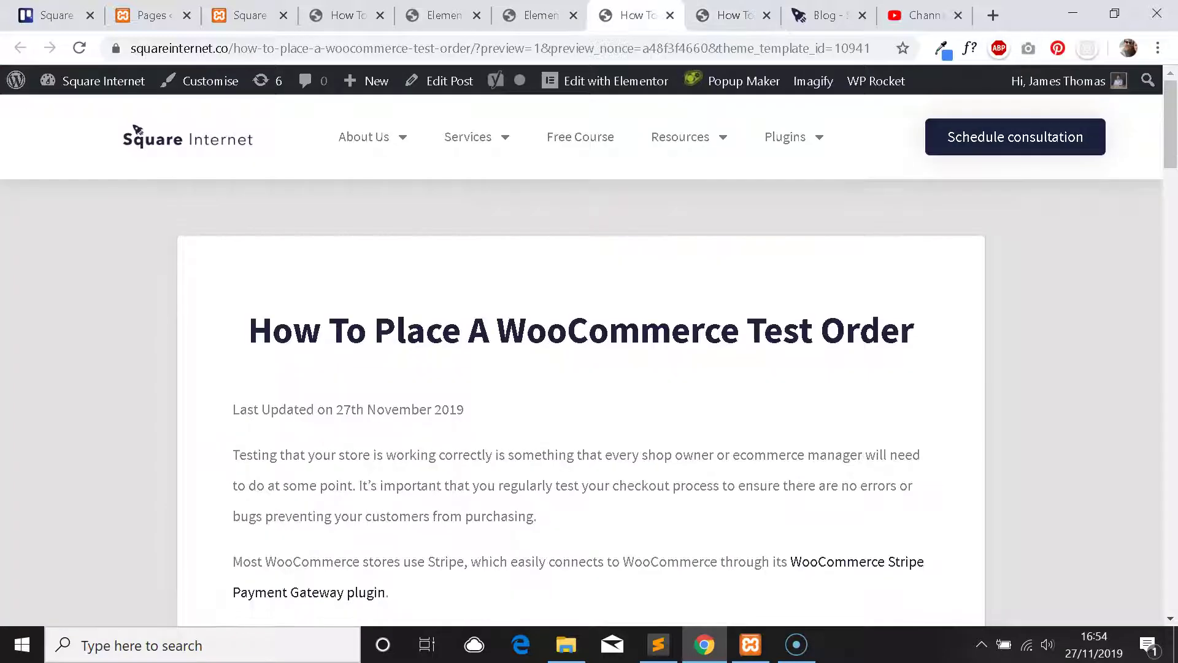
key("ctrl+shift+Tab")
scroll(122, 323, "down", 2)
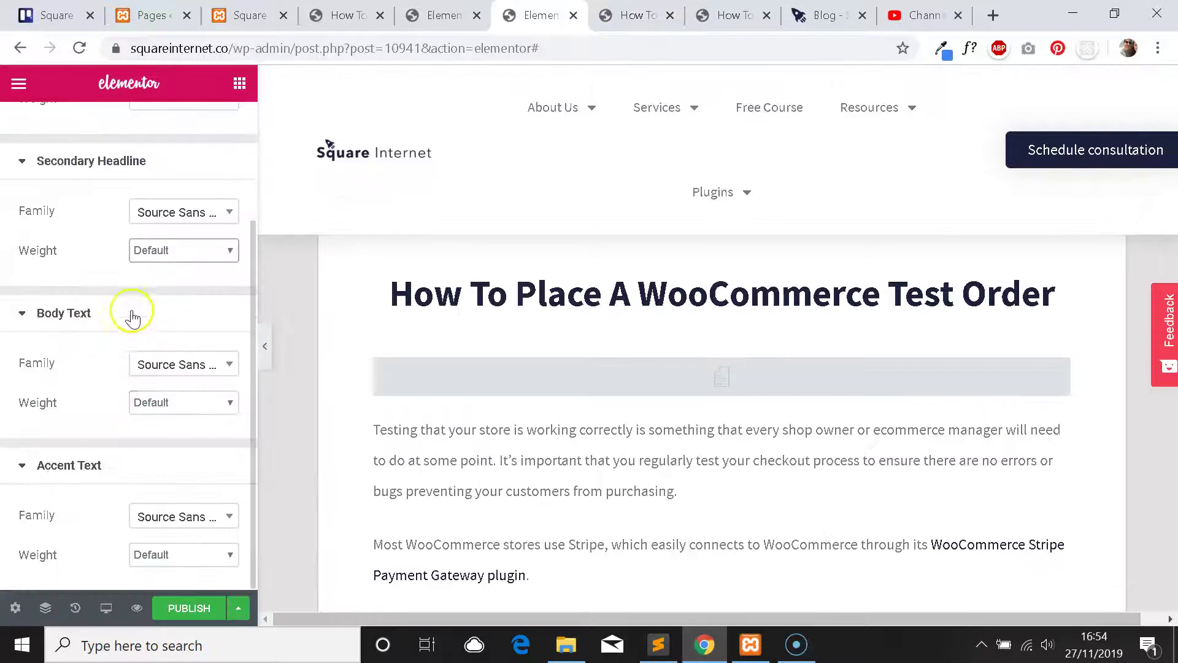
scroll(153, 455, "up", 3)
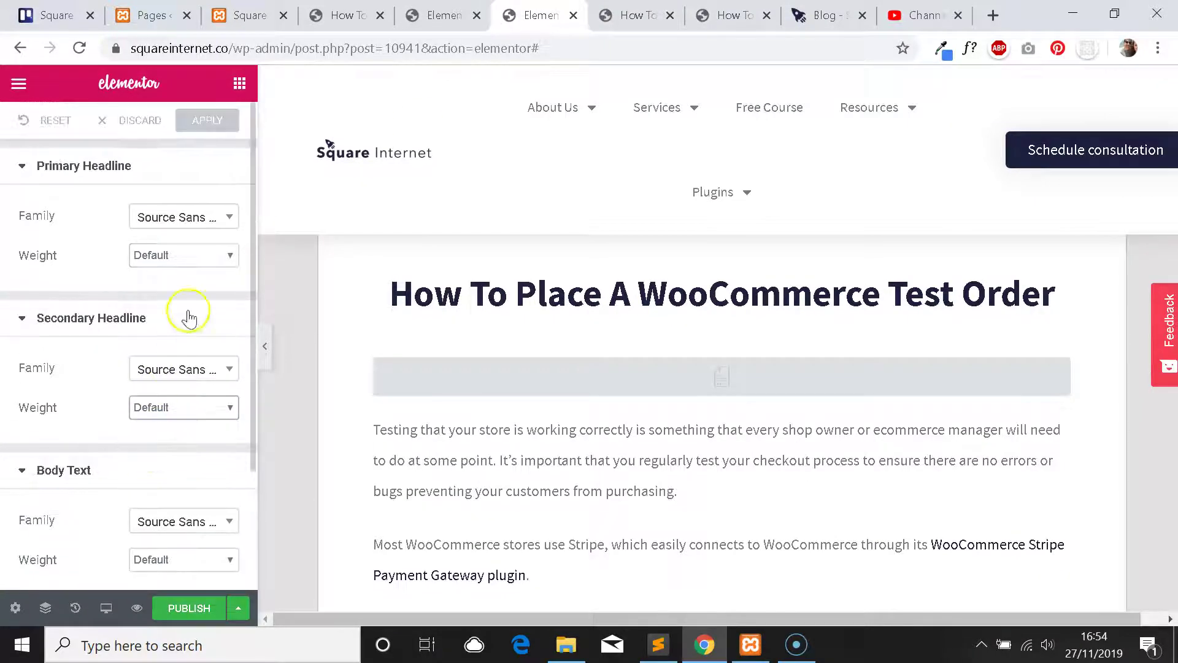
Review the default colour palette and the ready-made palettes from Joker to Pastel without choosing one.
left_click(19, 85)
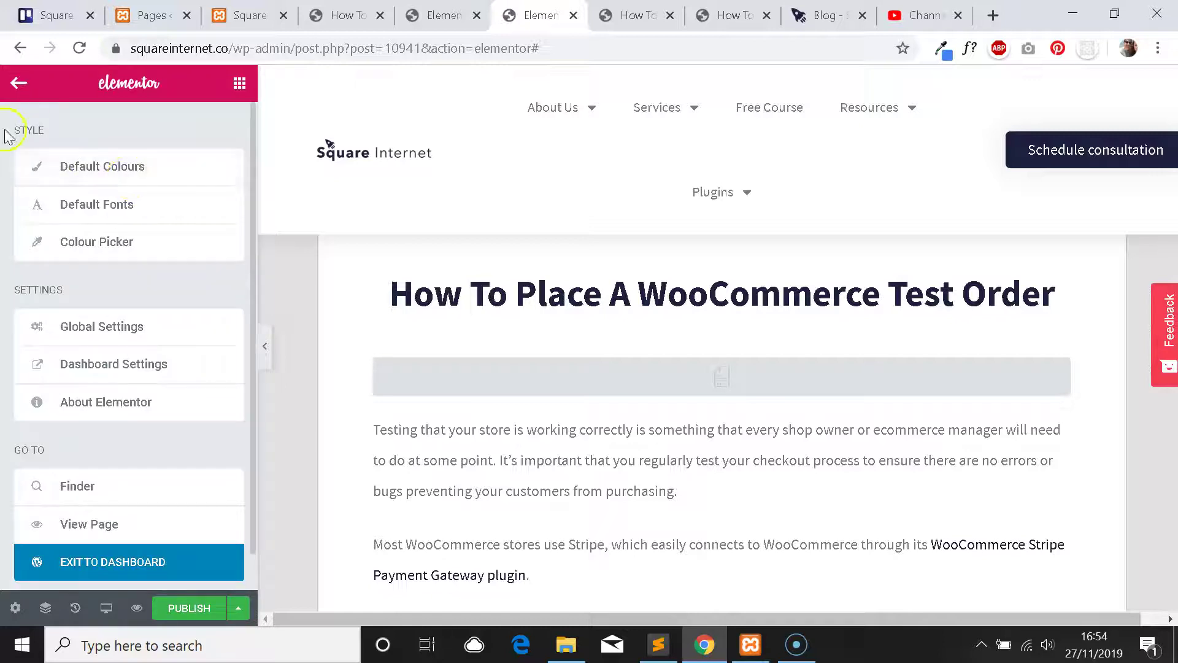
left_click(125, 172)
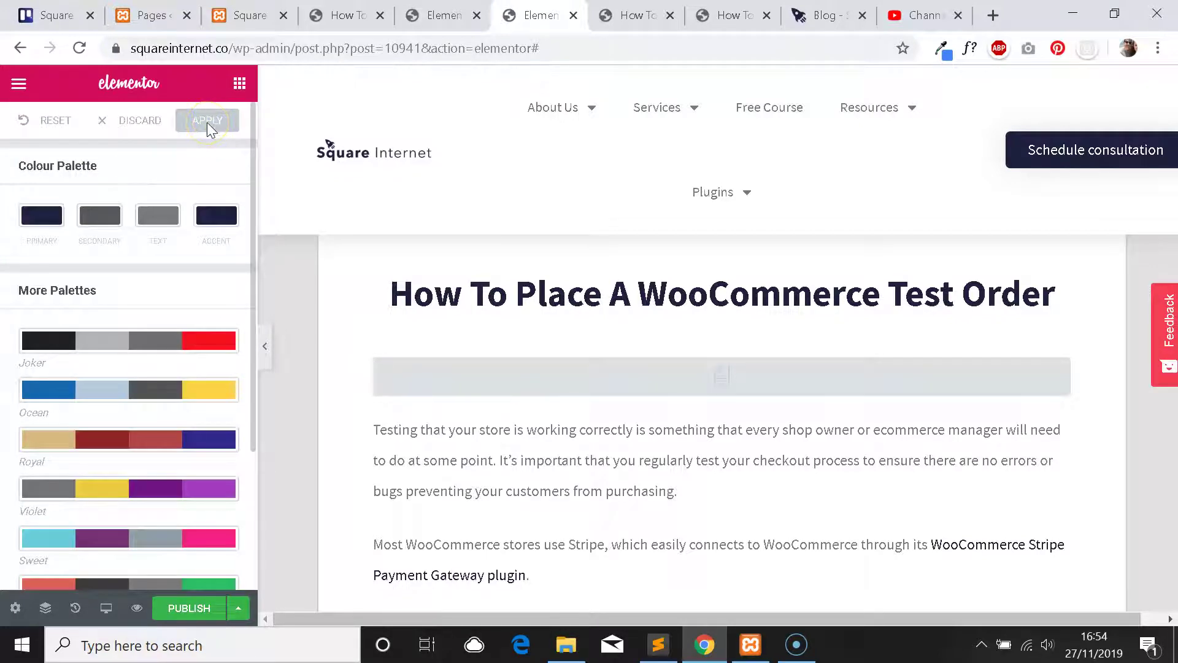
scroll(197, 236, "down", 3)
scroll(195, 254, "up", 3)
left_click(216, 120)
left_click(18, 83)
left_click(123, 172)
scroll(188, 339, "down", 3)
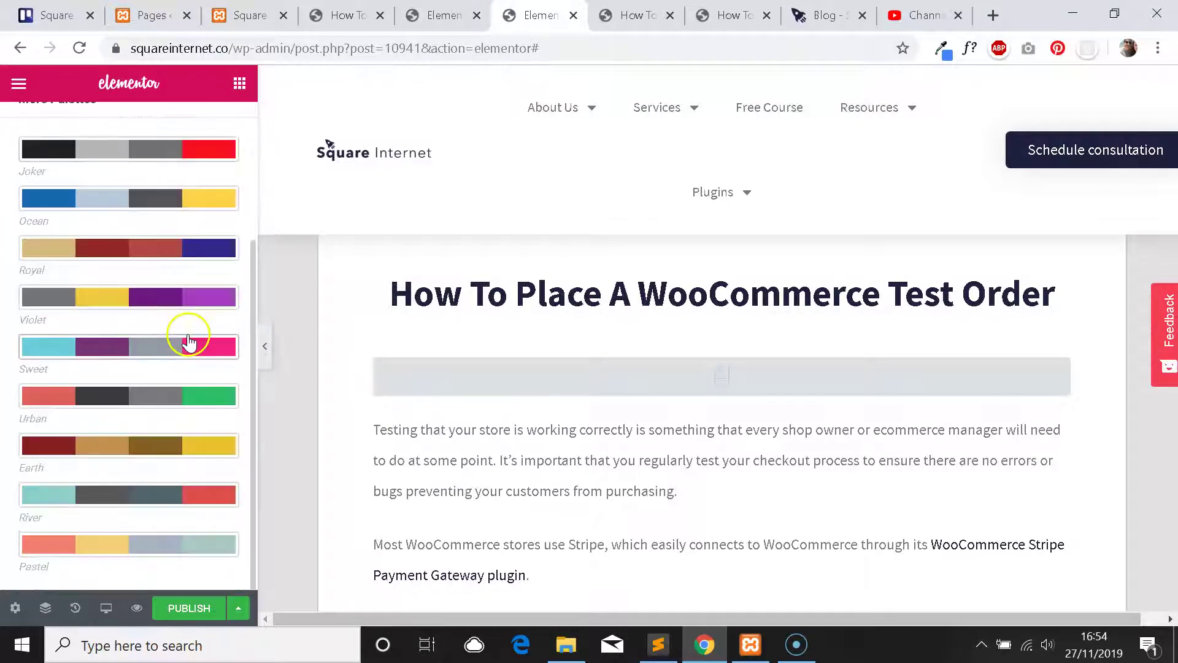
scroll(188, 339, "up", 3)
left_click(18, 82)
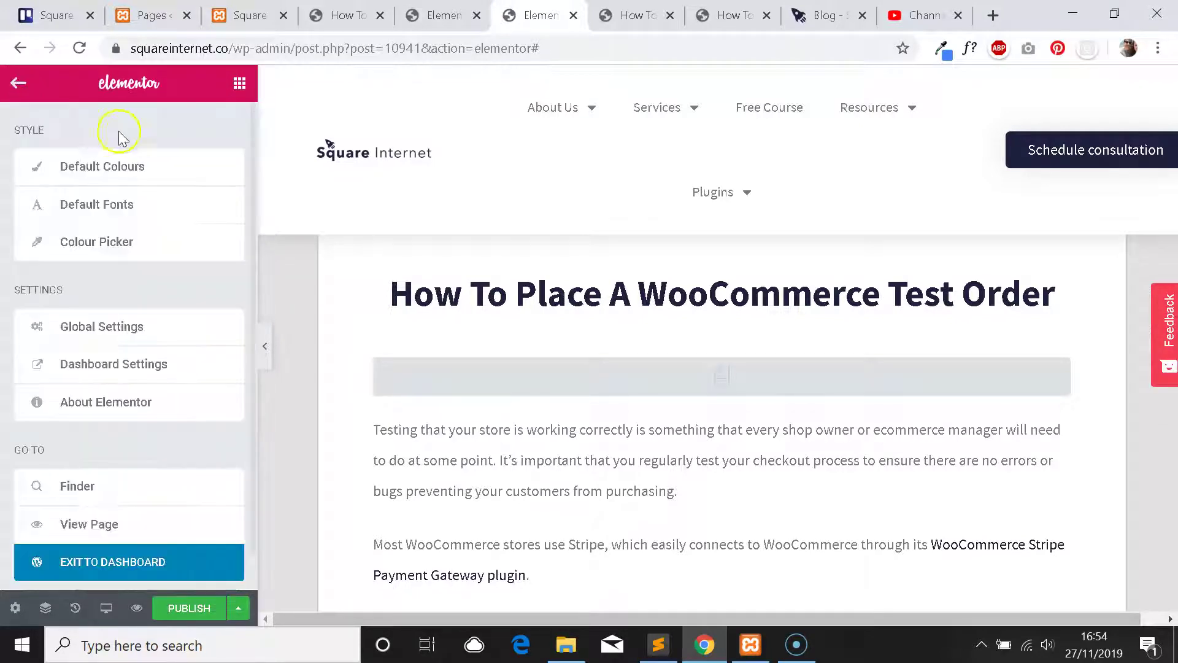
View the post content widget's style settings and return to the global style options.
scroll(650, 294, "down", 3)
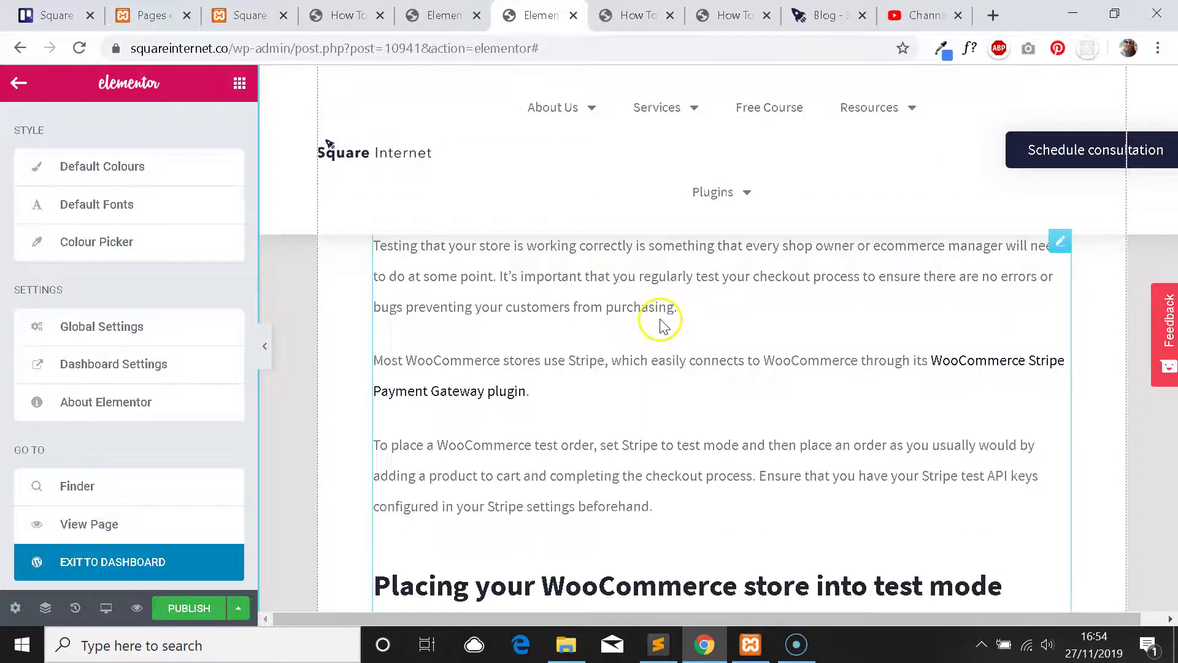
left_click(614, 298)
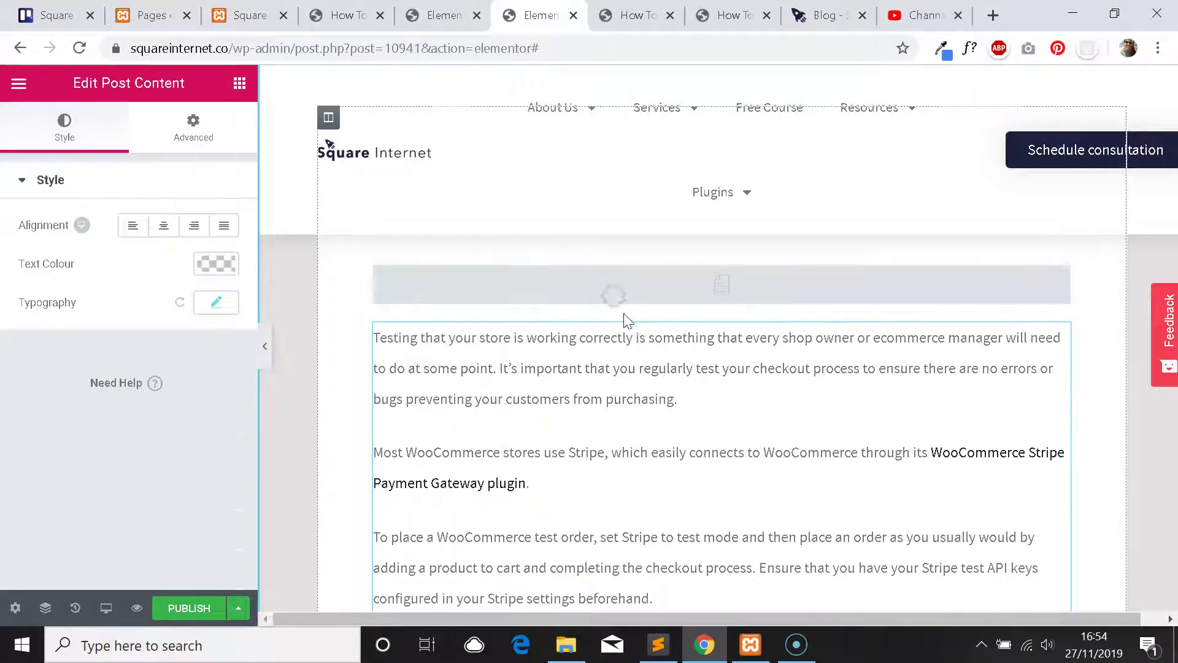
left_click(19, 83)
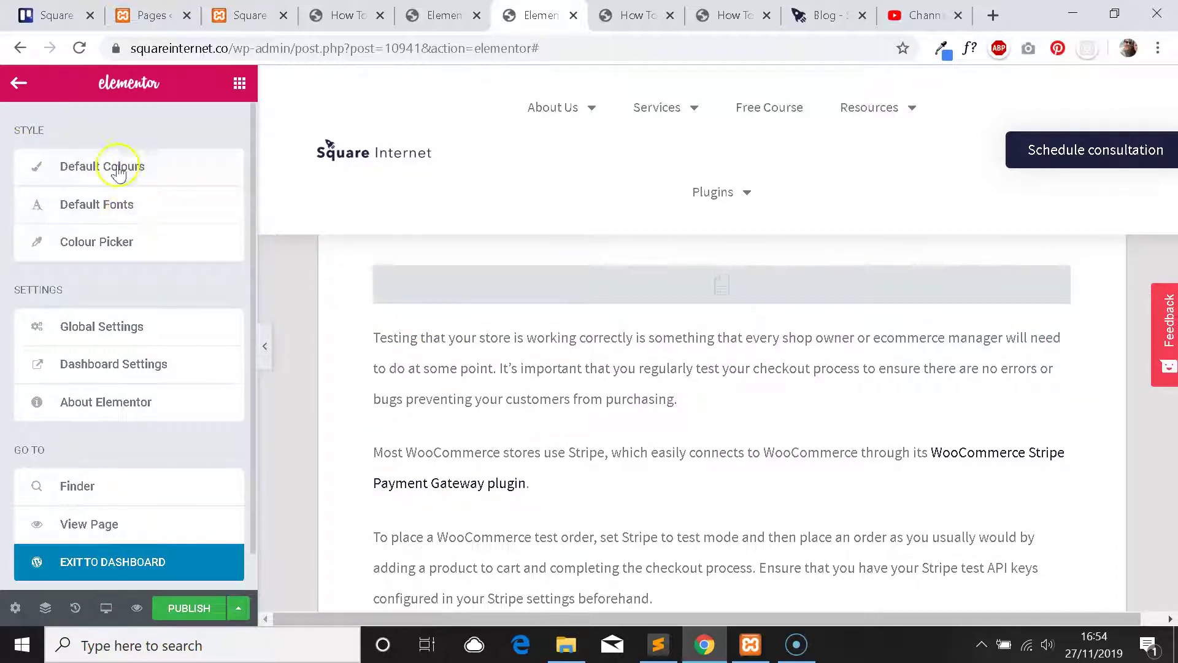
Open the typography settings of the post content widget and check the font families offered, leaving the family at Default.
scroll(92, 136, "down", 1)
left_click(670, 367)
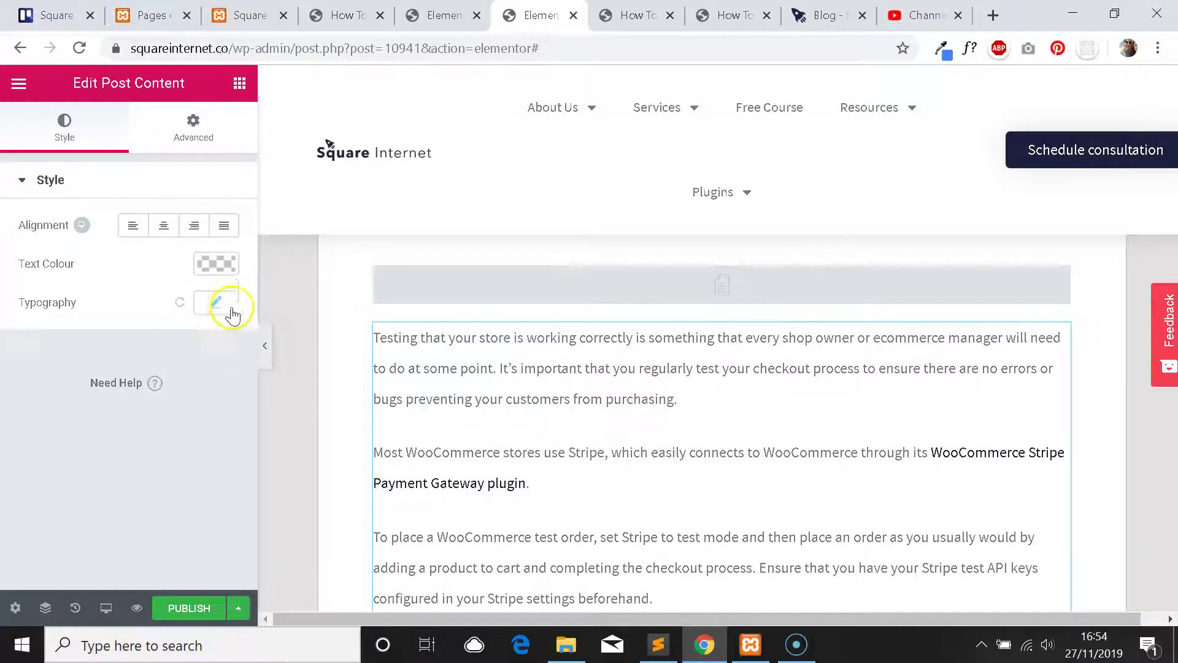
left_click(216, 303)
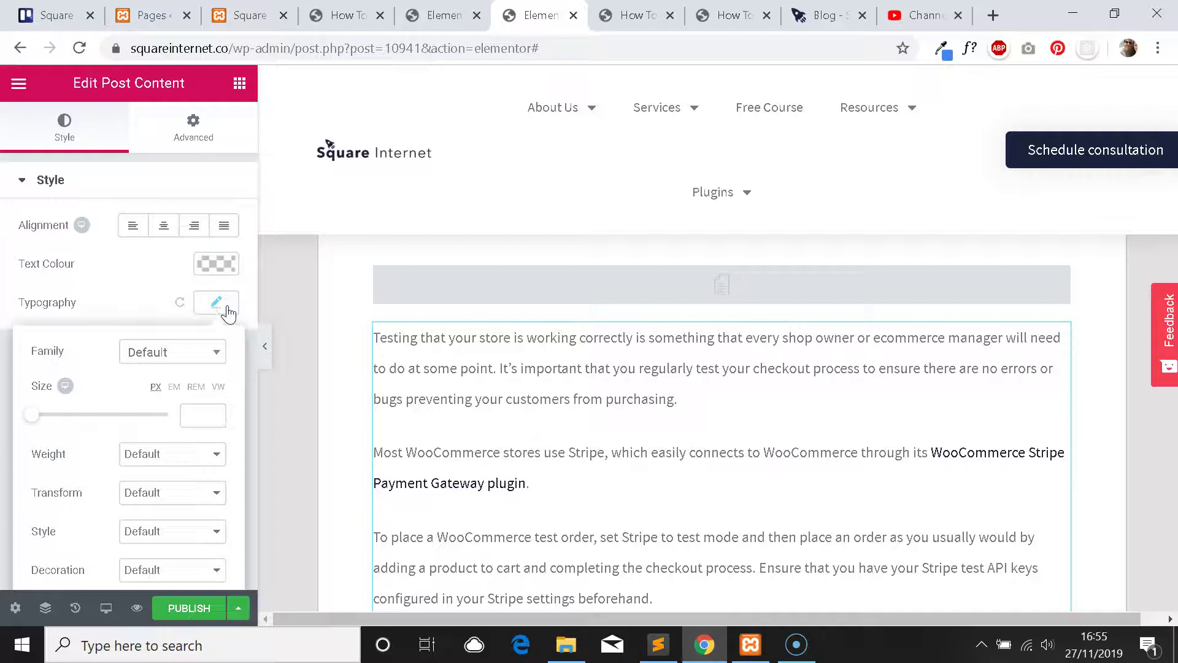
scroll(229, 313, "down", 2)
left_click(192, 221)
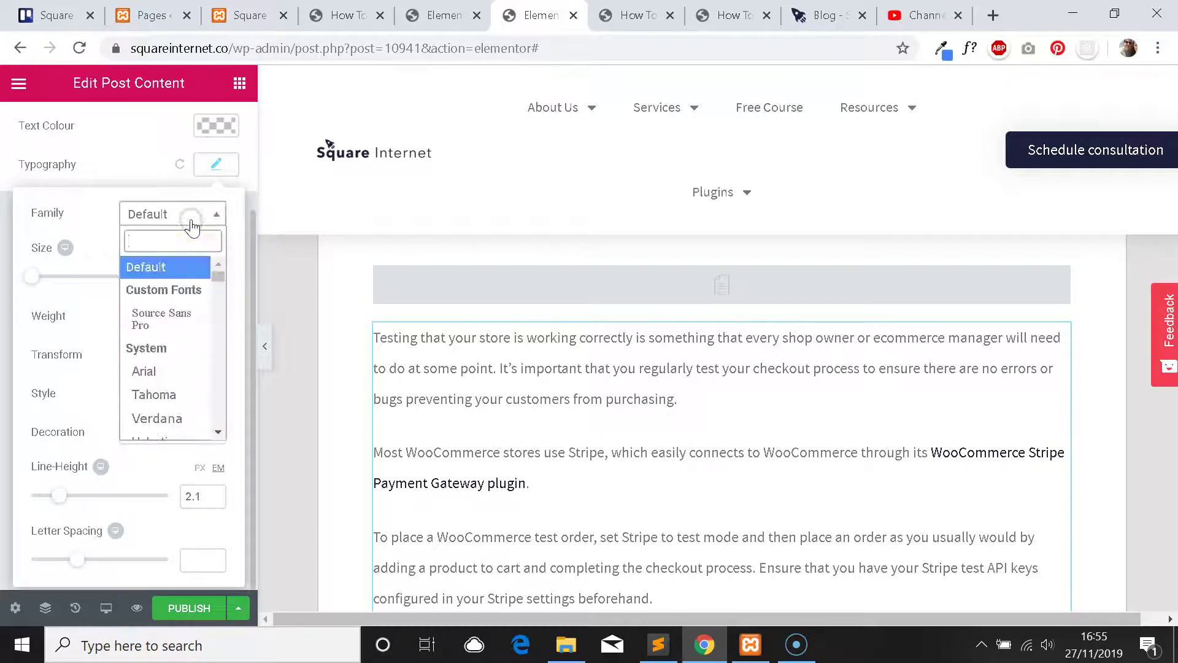
left_click(203, 216)
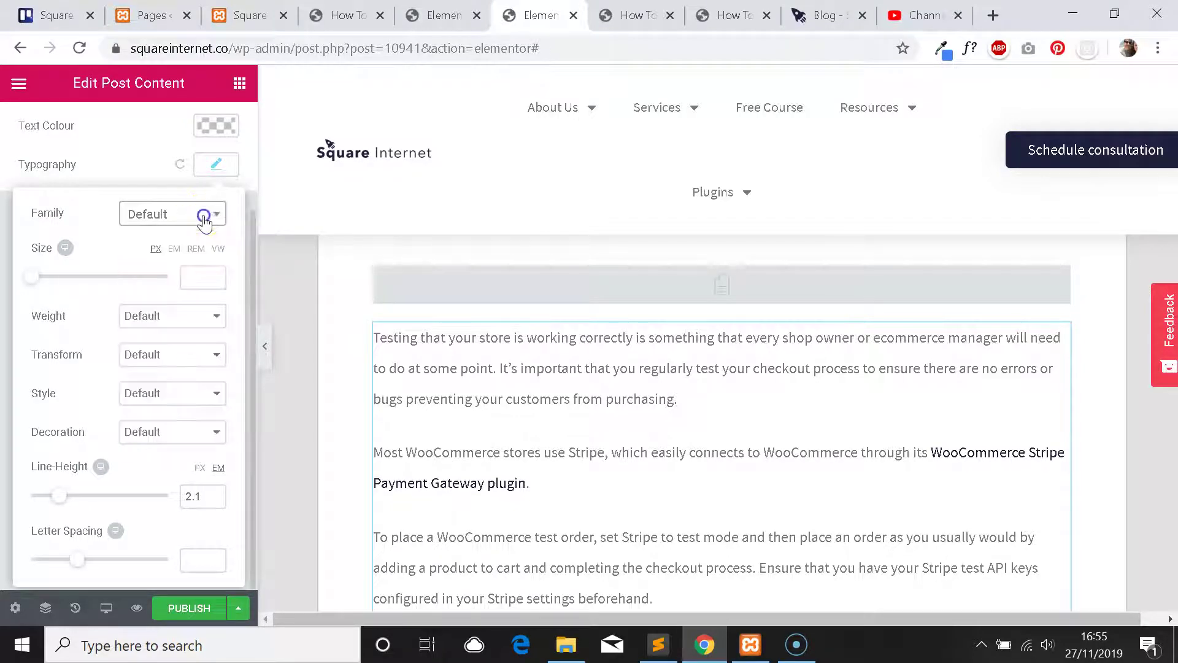
left_click(197, 274)
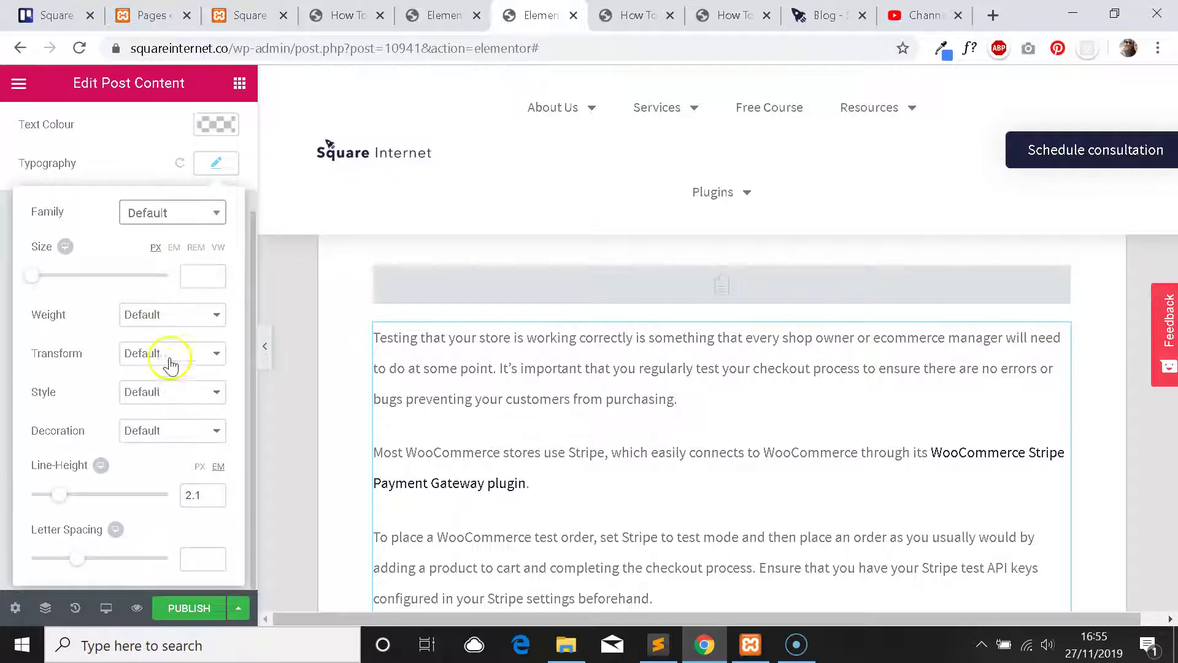
Try the Uppercase and Capitalise text transforms on the post content, and set the transform back to Default.
left_click(170, 356)
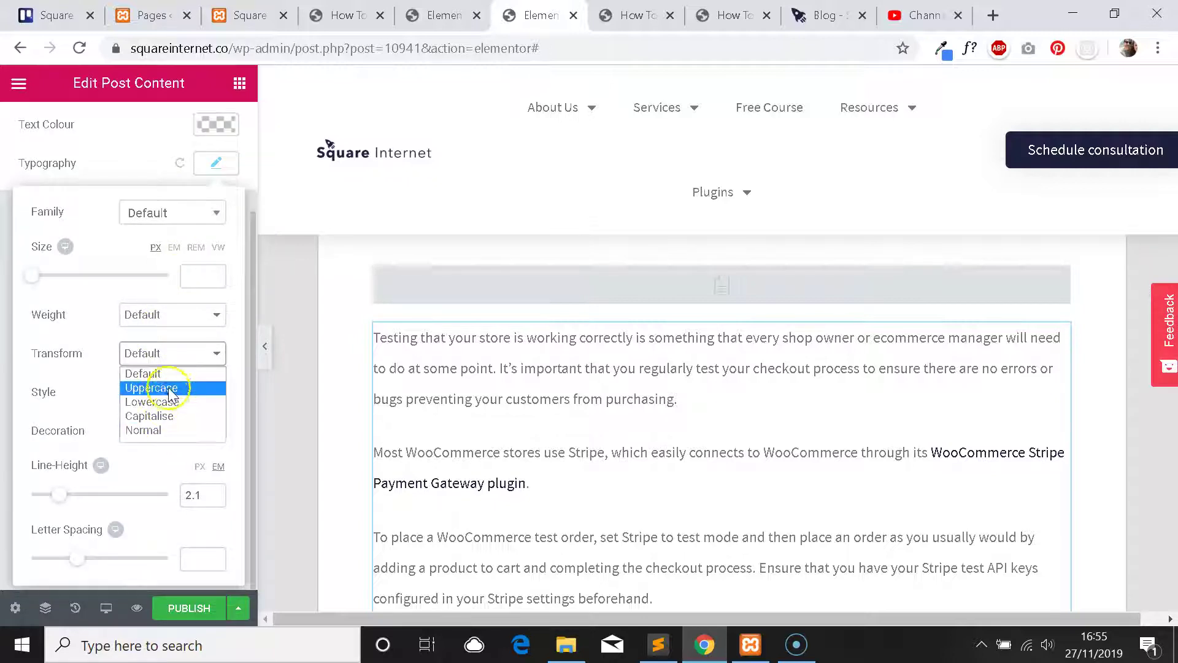
left_click(151, 388)
left_click(186, 353)
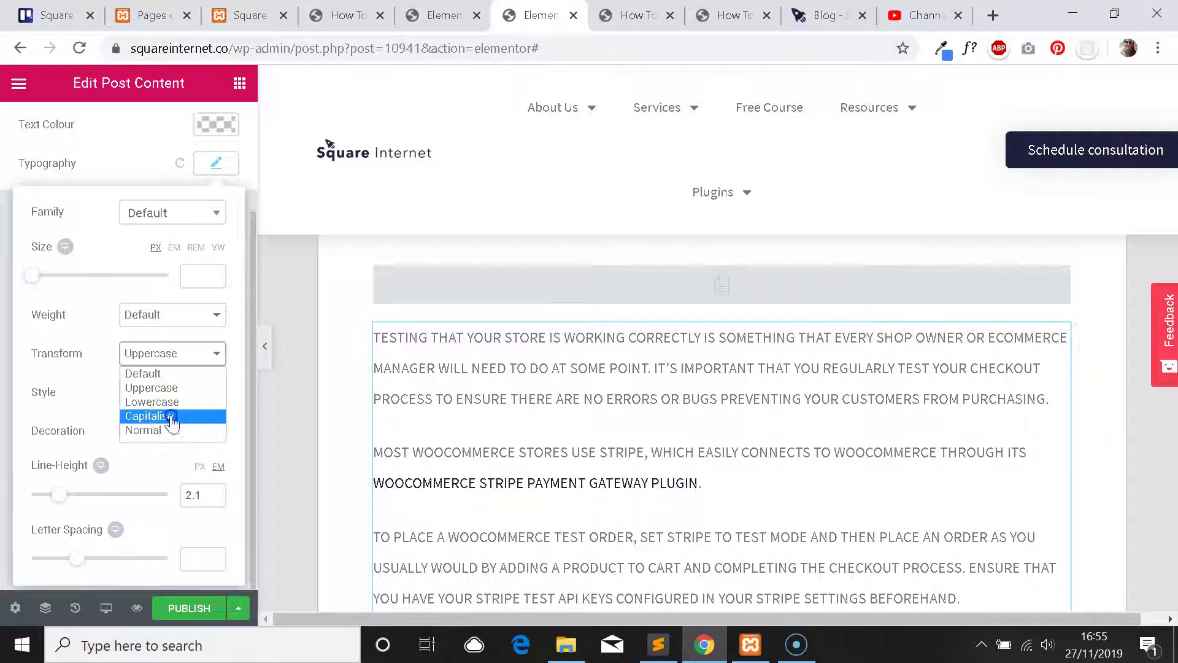
left_click(150, 416)
left_click(186, 354)
left_click(175, 387)
left_click(190, 353)
left_click(177, 374)
Try the Italic, Oblique and Normal font styles on the post content, and set the style back to Default.
left_click(182, 391)
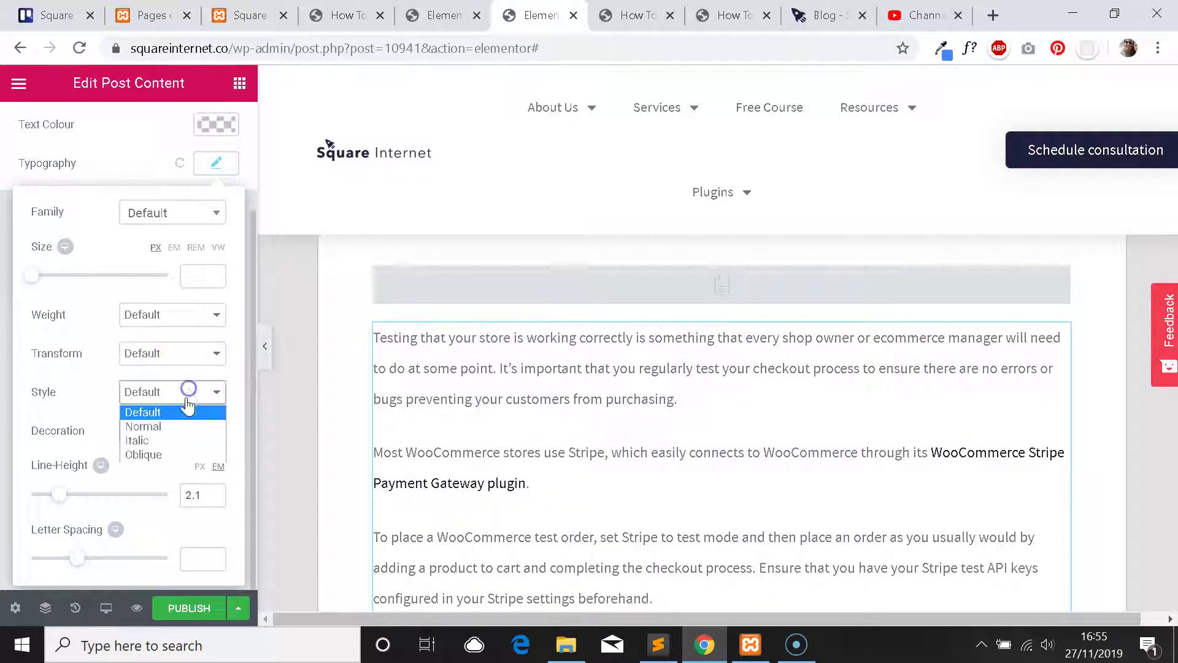
left_click(178, 440)
left_click(193, 393)
left_click(172, 454)
left_click(175, 392)
left_click(178, 426)
left_click(188, 392)
left_click(176, 412)
Try each text decoration option on the post content, and set the decoration back to Default.
left_click(178, 437)
left_click(172, 465)
left_click(208, 430)
left_click(174, 479)
left_click(184, 431)
left_click(178, 493)
left_click(195, 440)
left_click(175, 504)
left_click(187, 432)
left_click(163, 450)
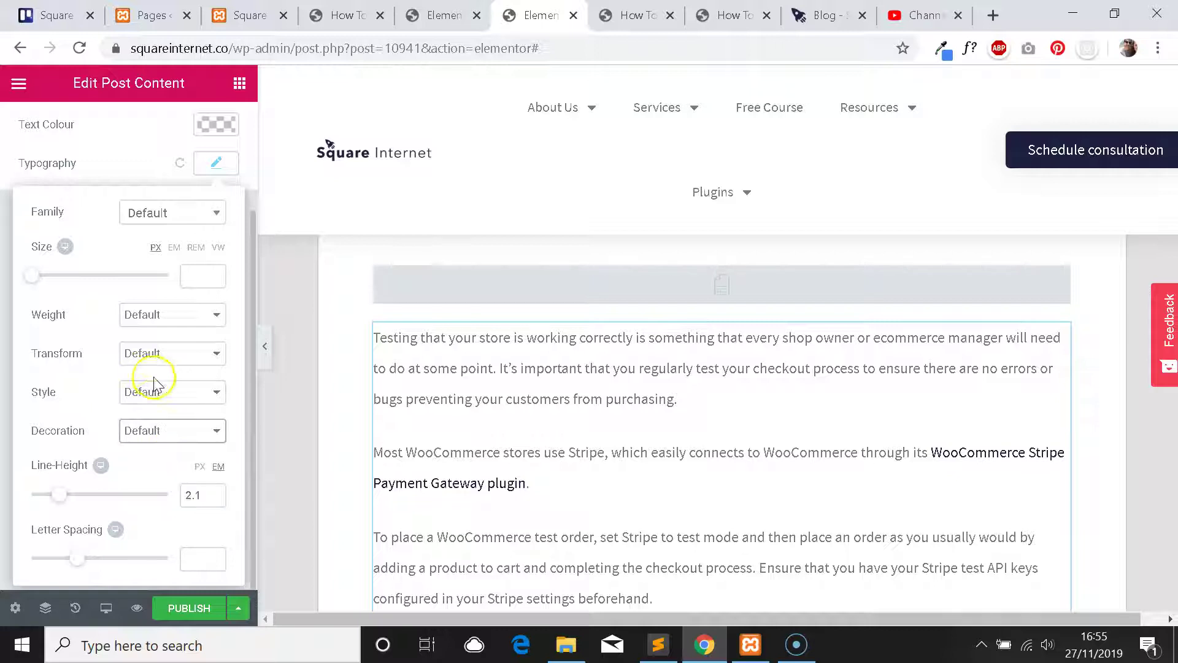
Try centre, right and justified alignment on the post content, and settle on left alignment.
scroll(173, 411, "up", 2)
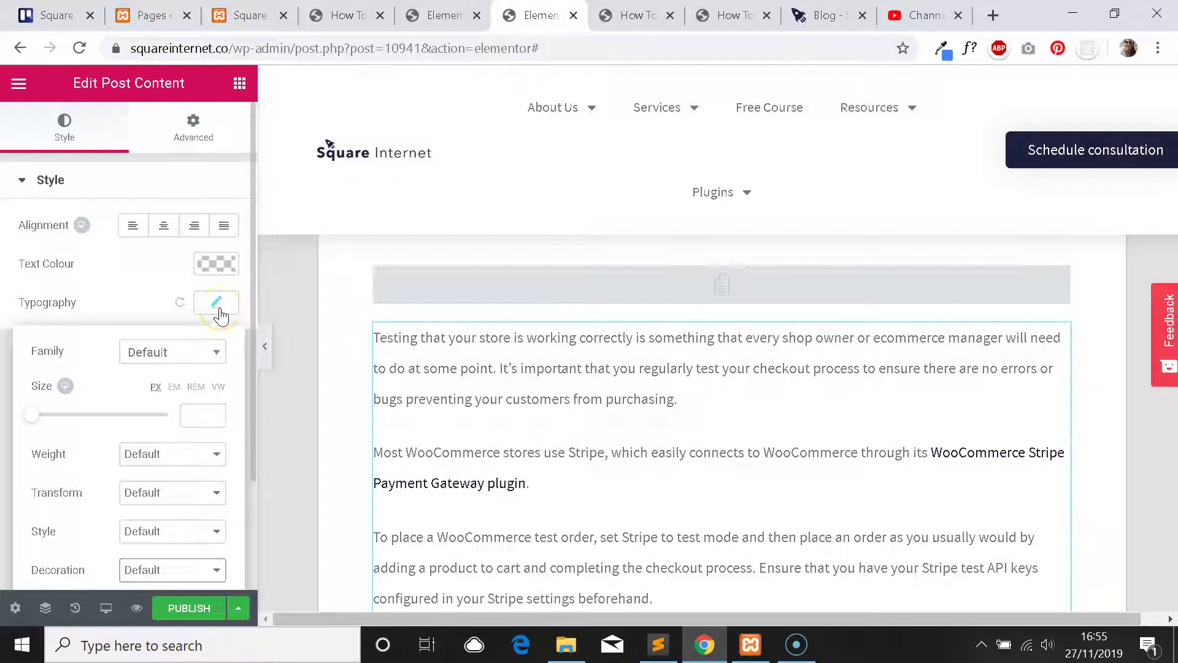
scroll(166, 346, "down", 2)
scroll(178, 368, "up", 2)
left_click(167, 226)
left_click(194, 226)
left_click(132, 226)
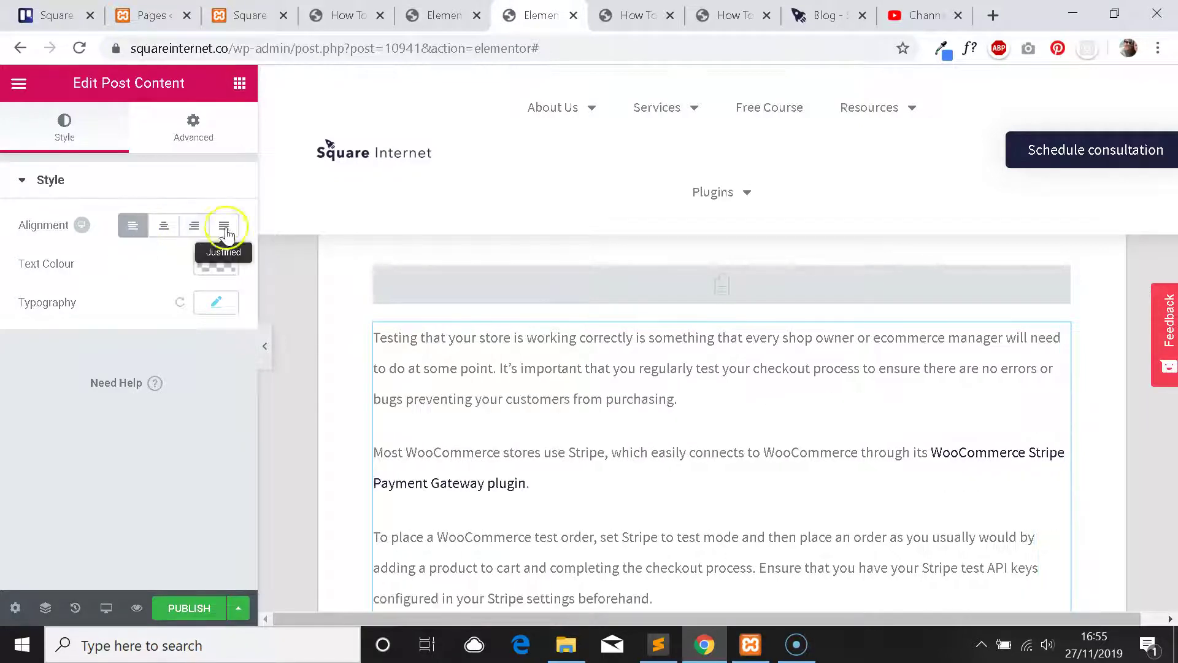
left_click(224, 226)
left_click(132, 227)
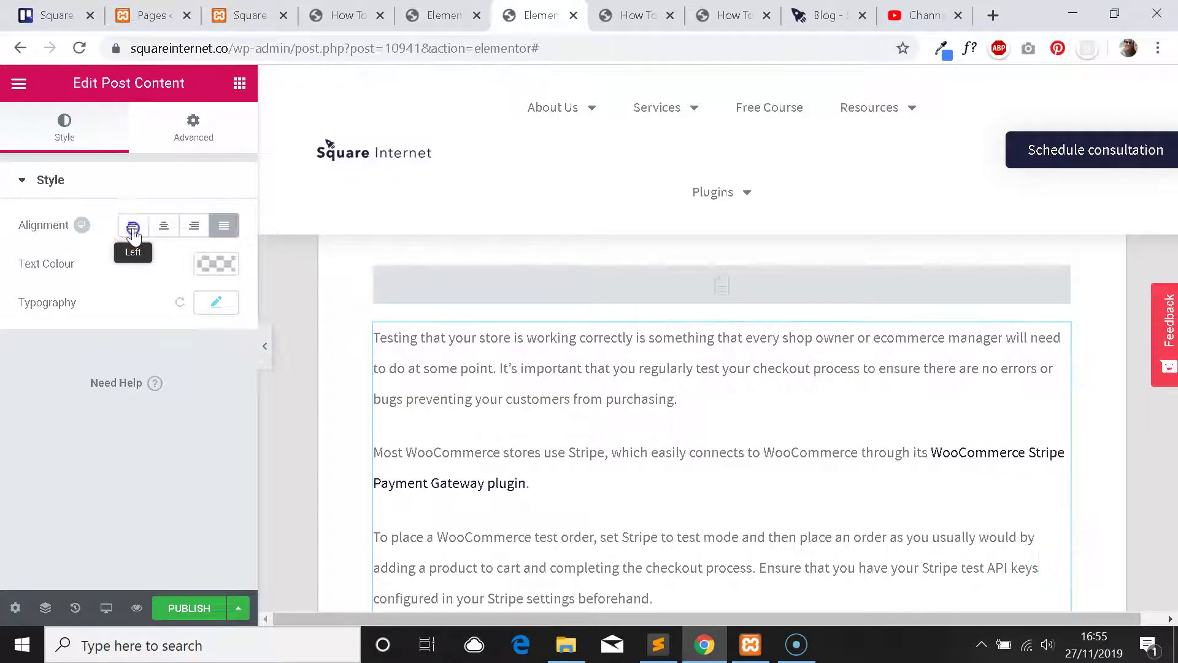
Review the post content widget's advanced settings, from margin and padding to motion effects and custom CSS.
left_click(143, 182)
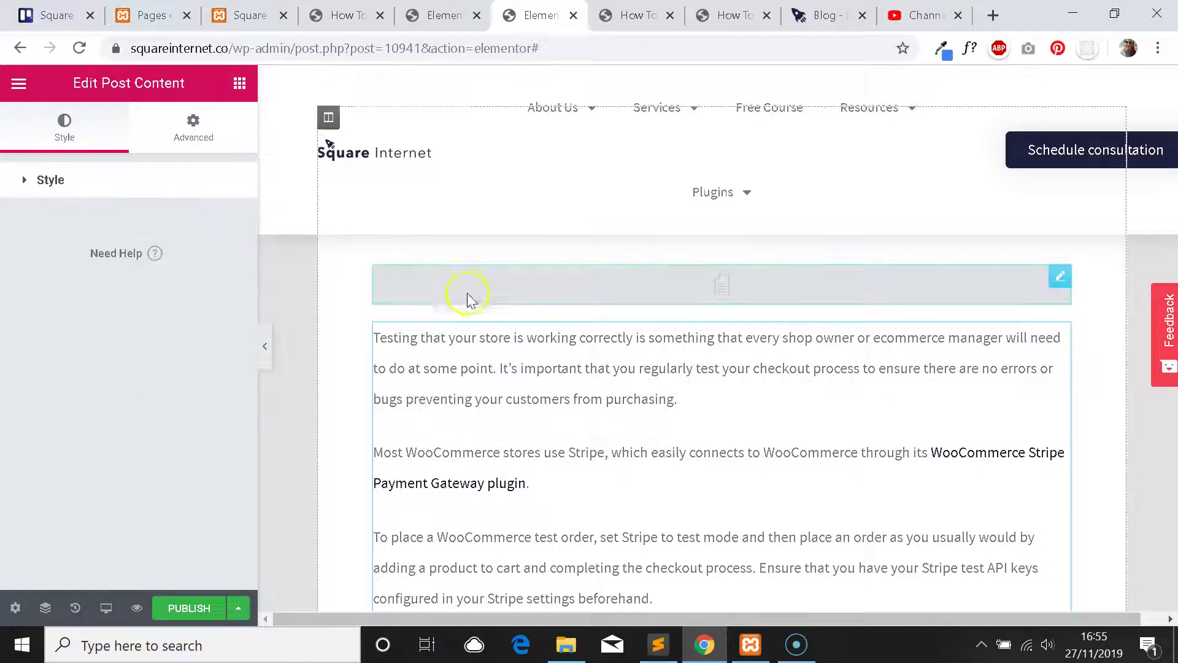
scroll(559, 393, "down", 4)
scroll(559, 387, "up", 4)
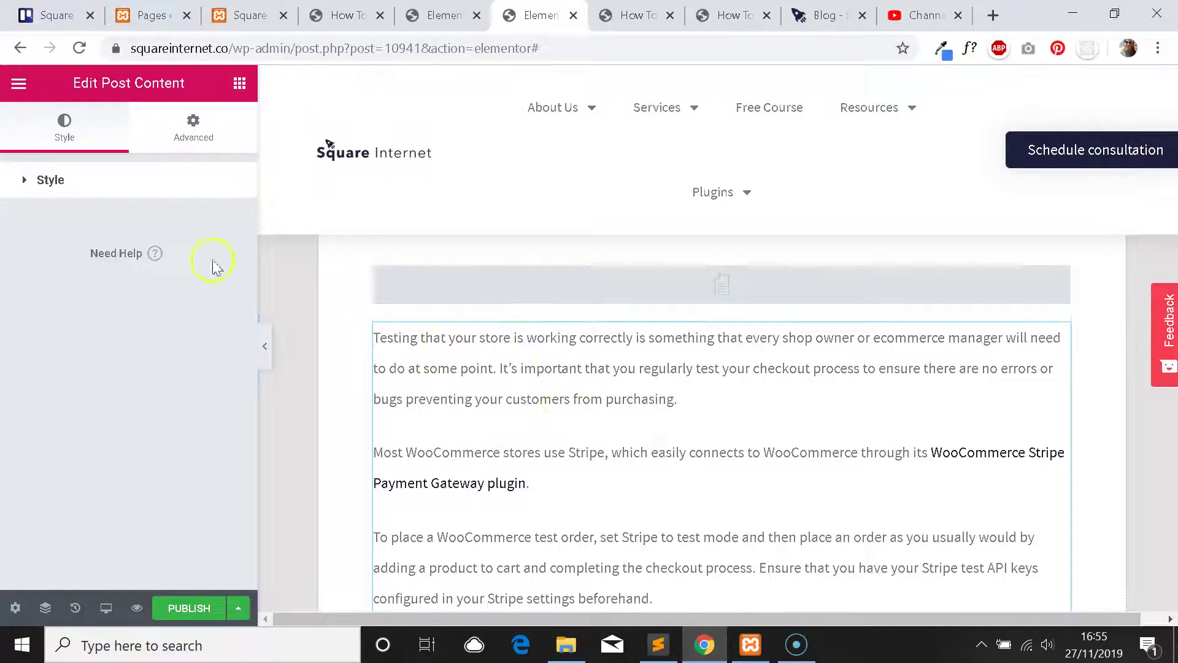
left_click(186, 134)
scroll(157, 246, "down", 2)
scroll(154, 258, "down", 4)
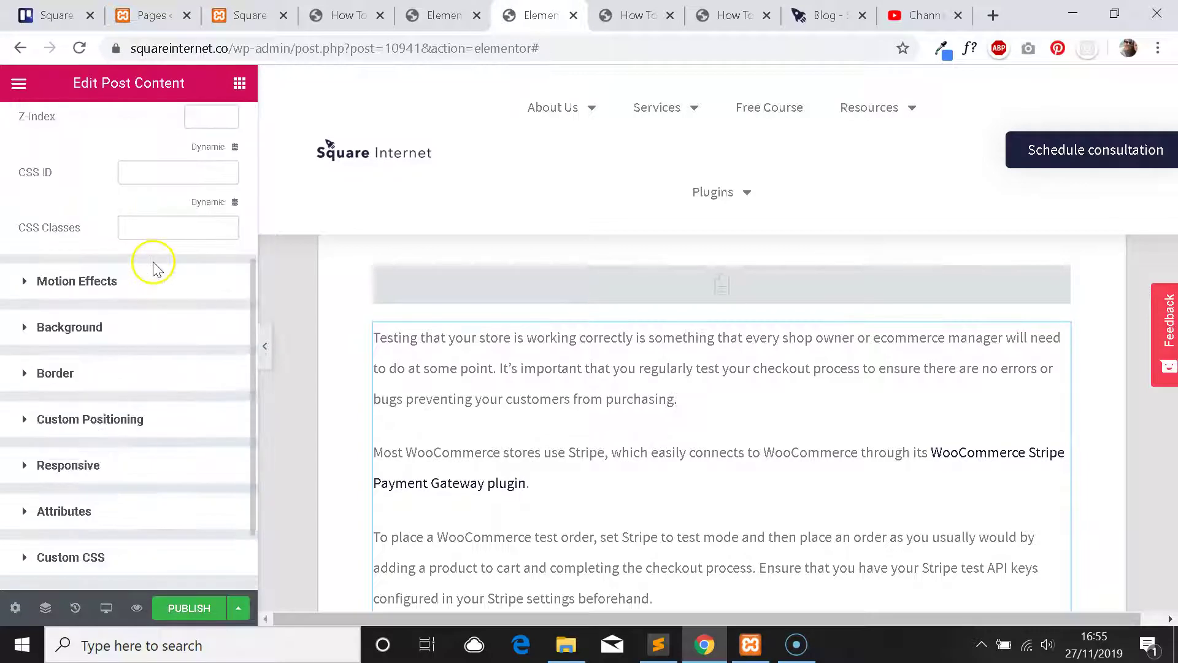
scroll(119, 311, "up", 6)
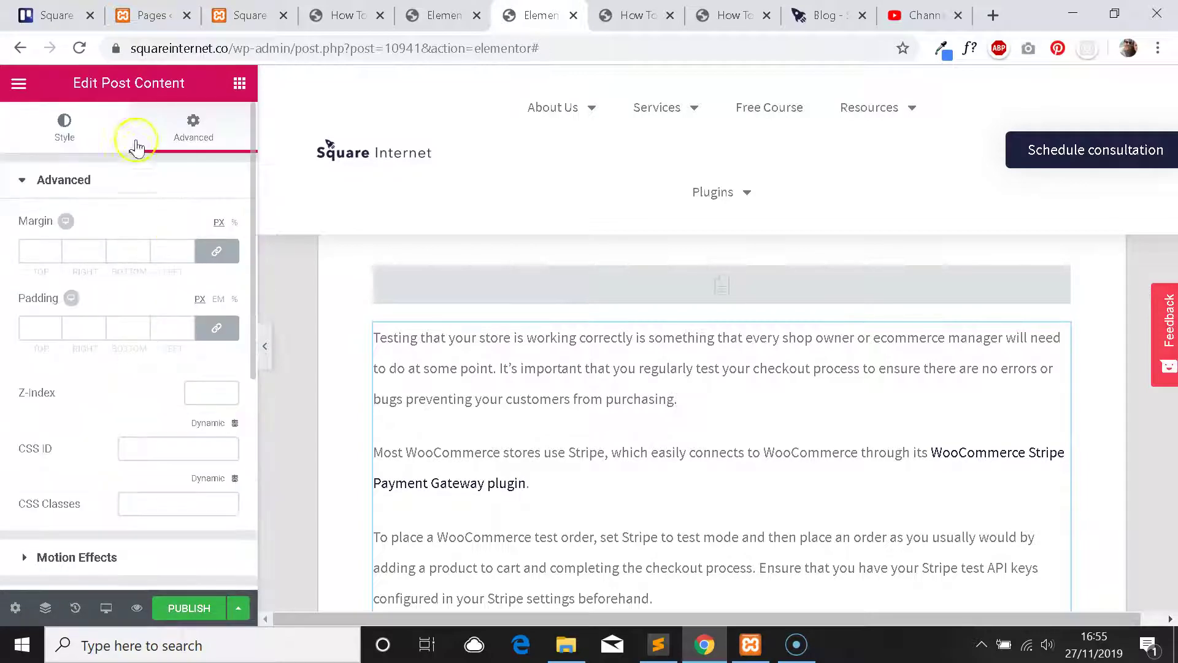
scroll(150, 229, "down", 3)
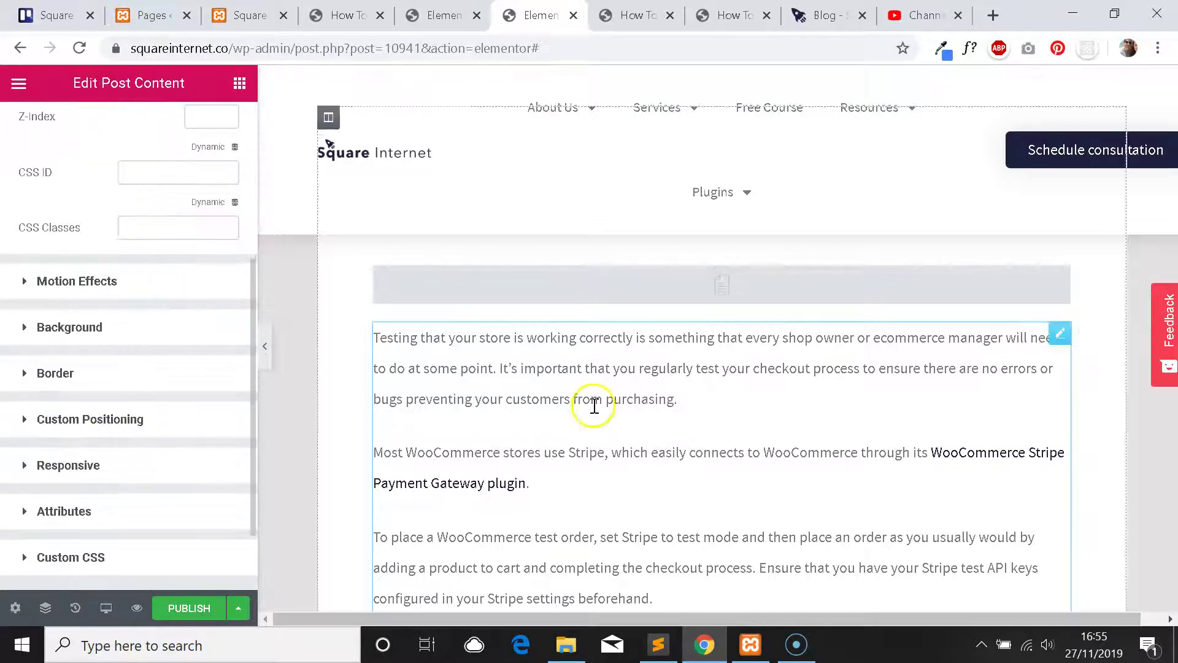
Examine the title, headings and body text in the template preview, and return to the post content's style settings.
scroll(592, 399, "down", 2)
scroll(679, 387, "down", 5)
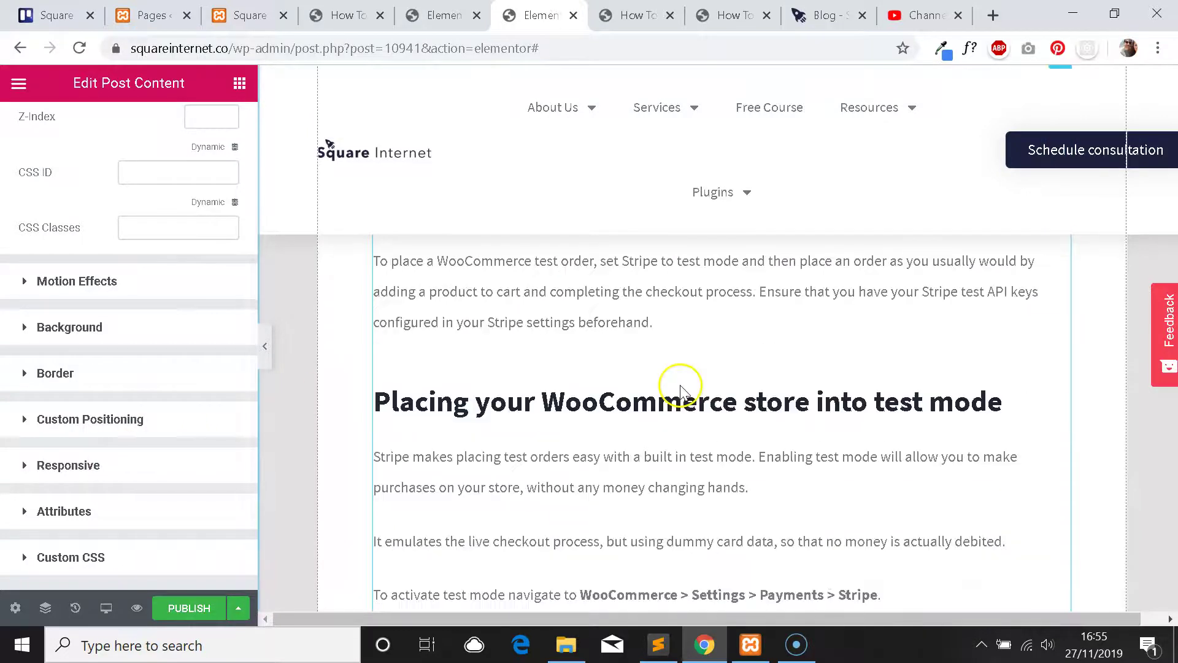
scroll(683, 390, "up", 10)
scroll(681, 386, "down", 8)
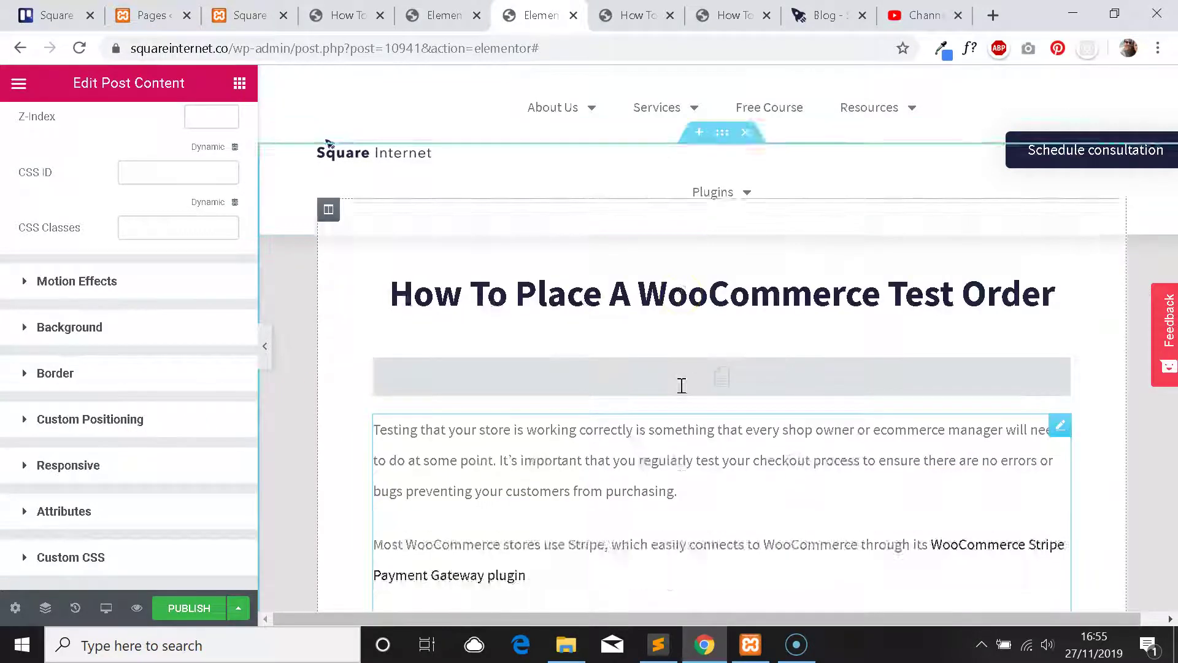
scroll(672, 384, "up", 2)
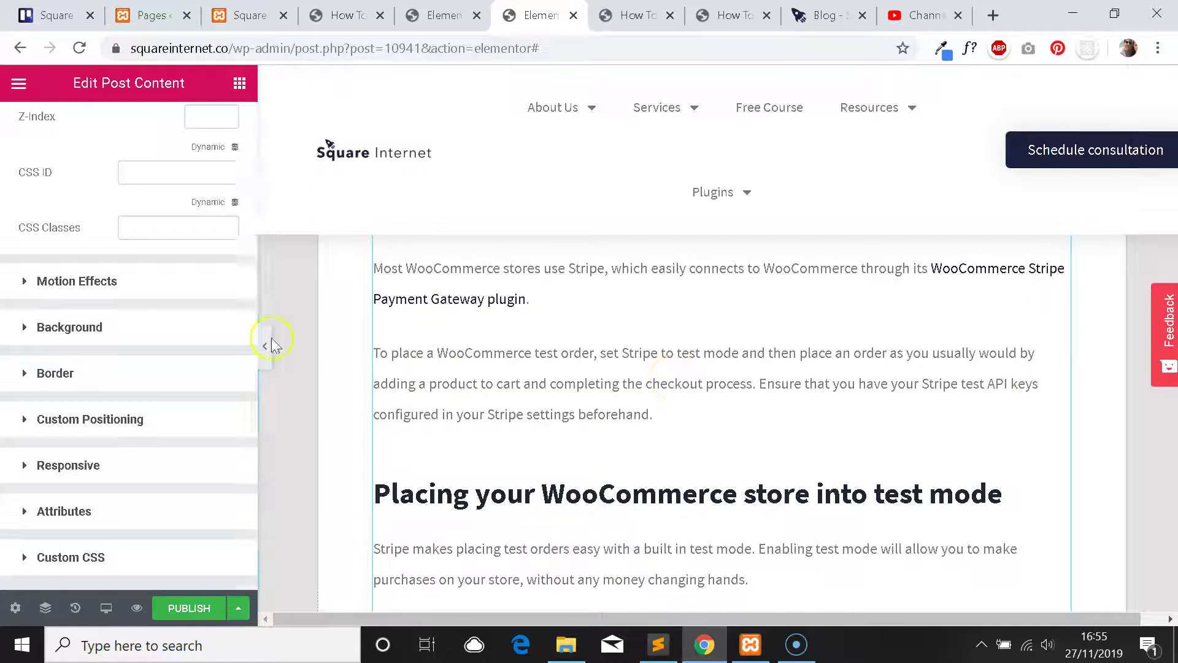
scroll(145, 223, "up", 5)
left_click(66, 132)
scroll(533, 271, "up", 5)
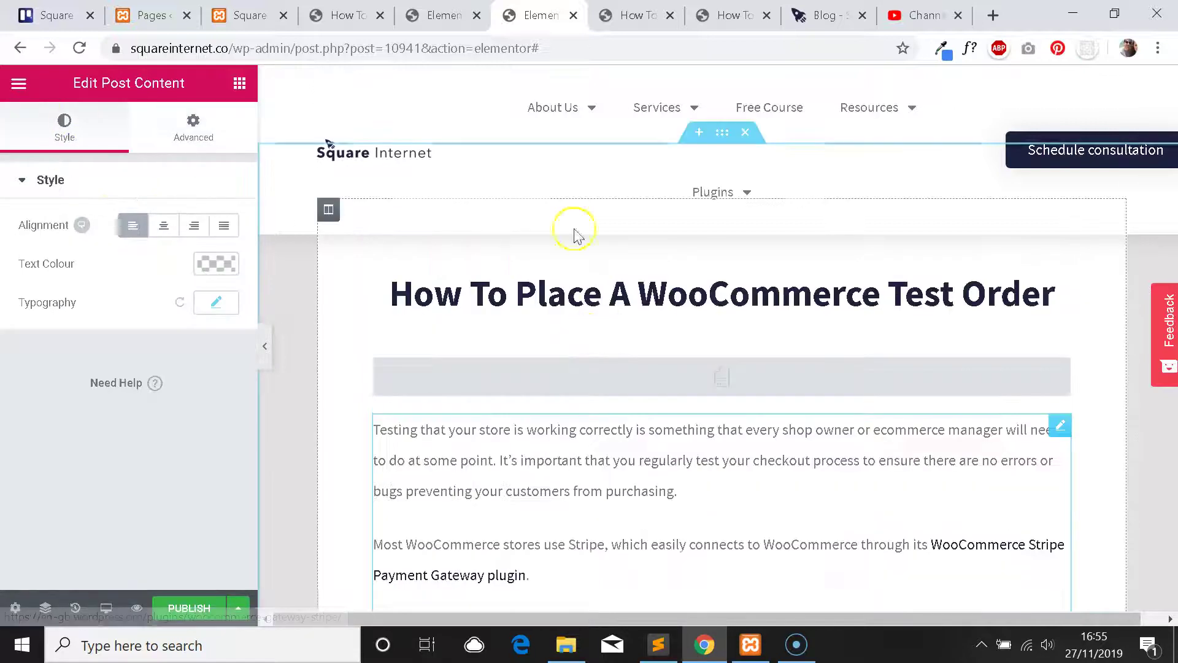
scroll(577, 238, "down", 2)
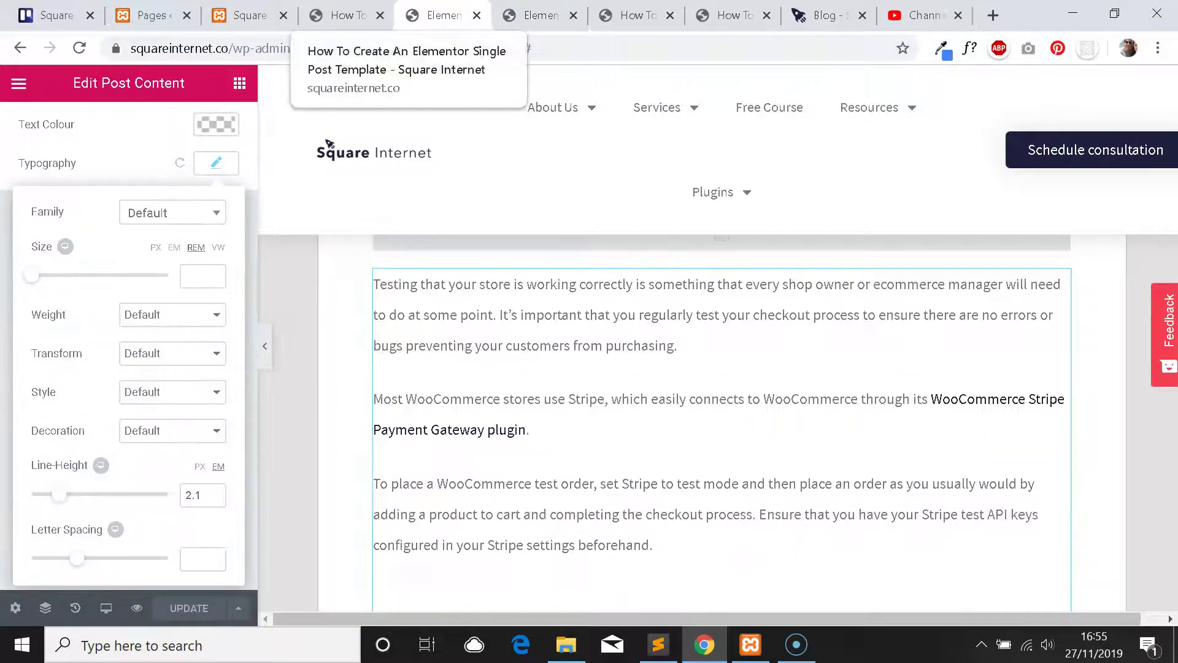
Switch to the single post template article and read its section on setting Elementor default fonts and colours.
left_click(356, 16)
scroll(620, 278, "down", 5)
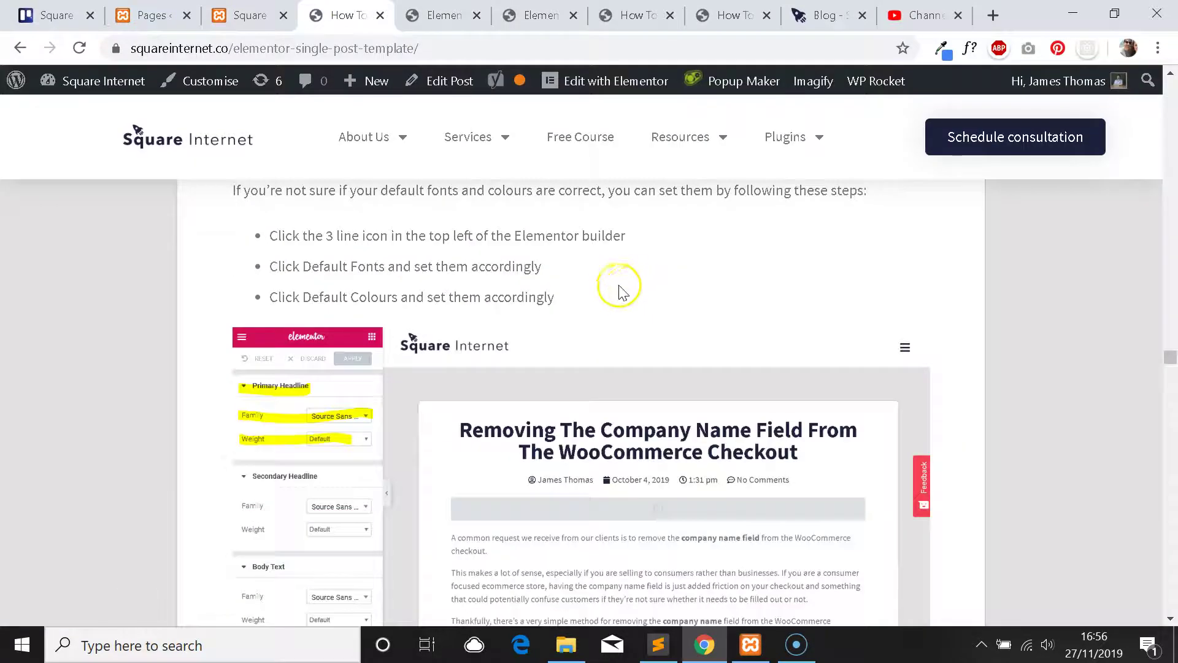
scroll(619, 278, "up", 3)
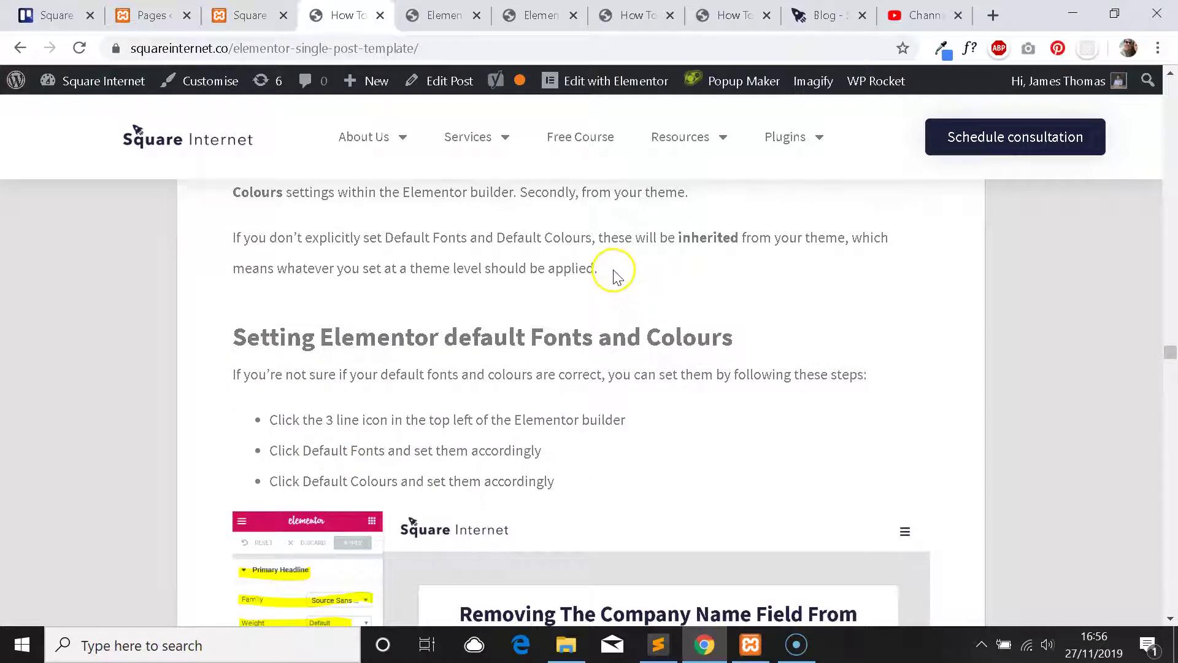
left_click_drag(253, 337, 715, 357)
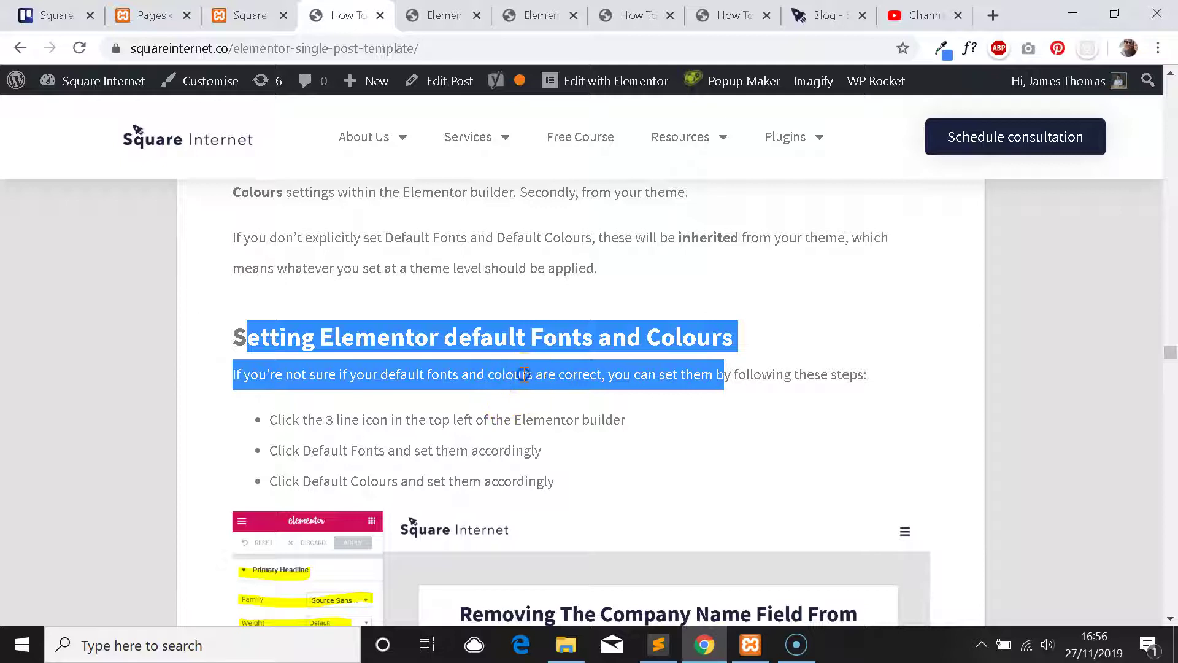
Read the article's optional section on applying custom CSS to the post body, including its example screenshot and selector explanation.
scroll(525, 375, "down", 11)
left_click_drag(241, 239, 673, 500)
left_click(558, 436)
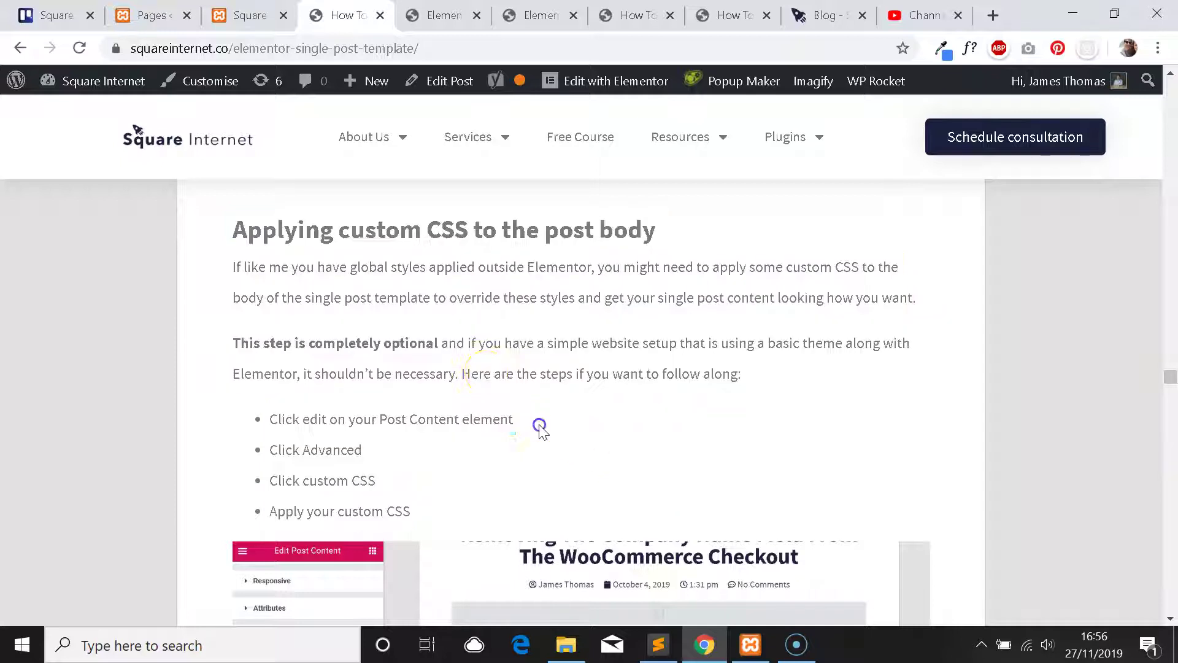
scroll(491, 374, "down", 3)
scroll(469, 347, "down", 2)
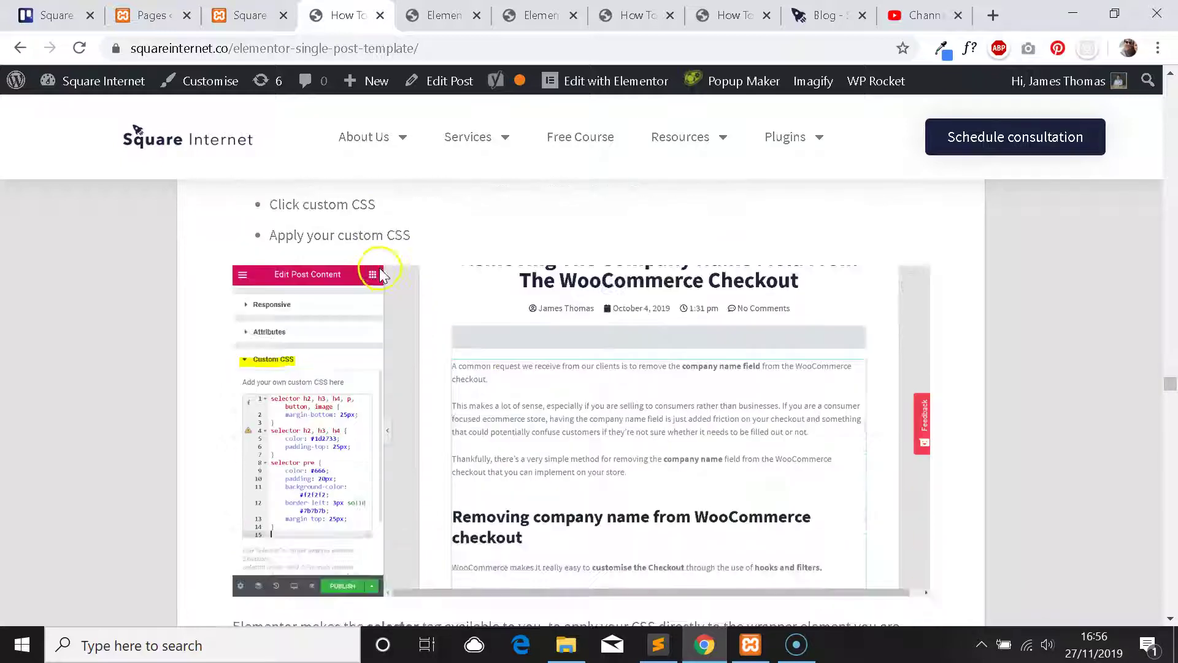
scroll(406, 239, "down", 2)
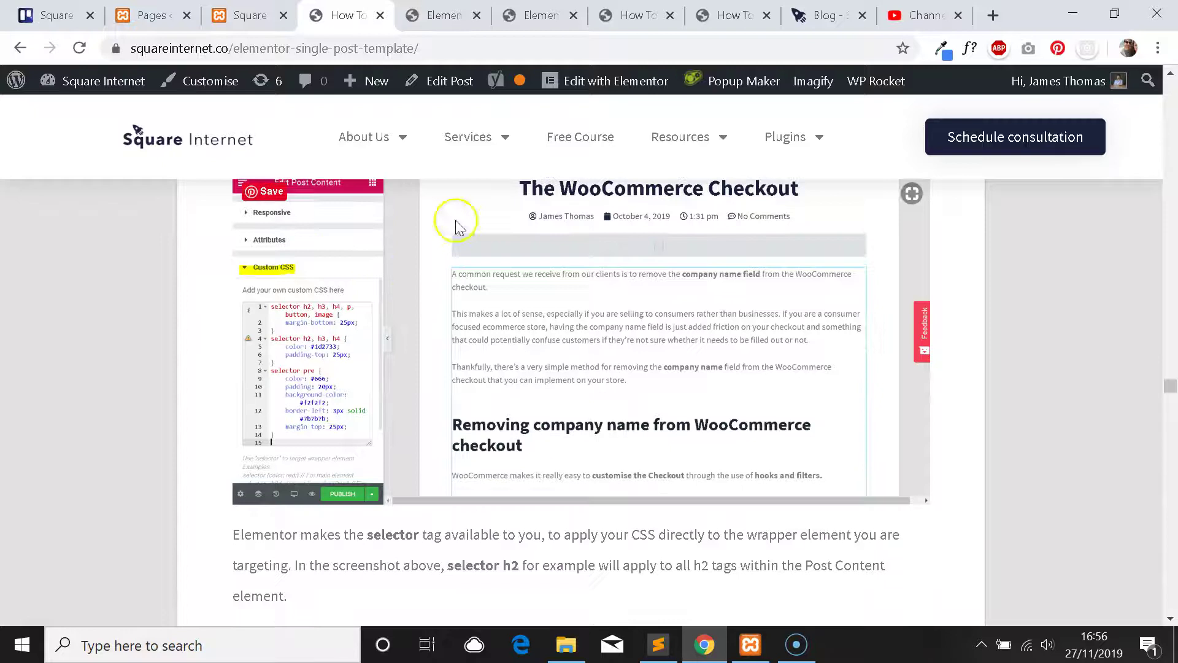
scroll(534, 255, "down", 3)
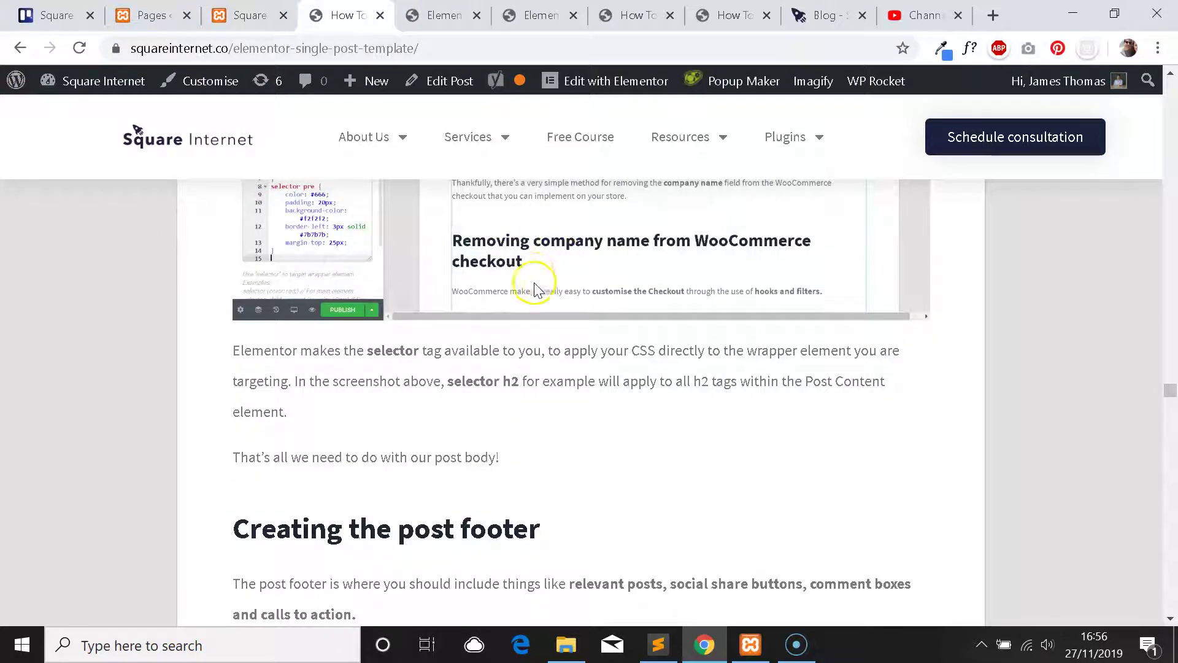
scroll(541, 267, "up", 8)
scroll(544, 270, "down", 8)
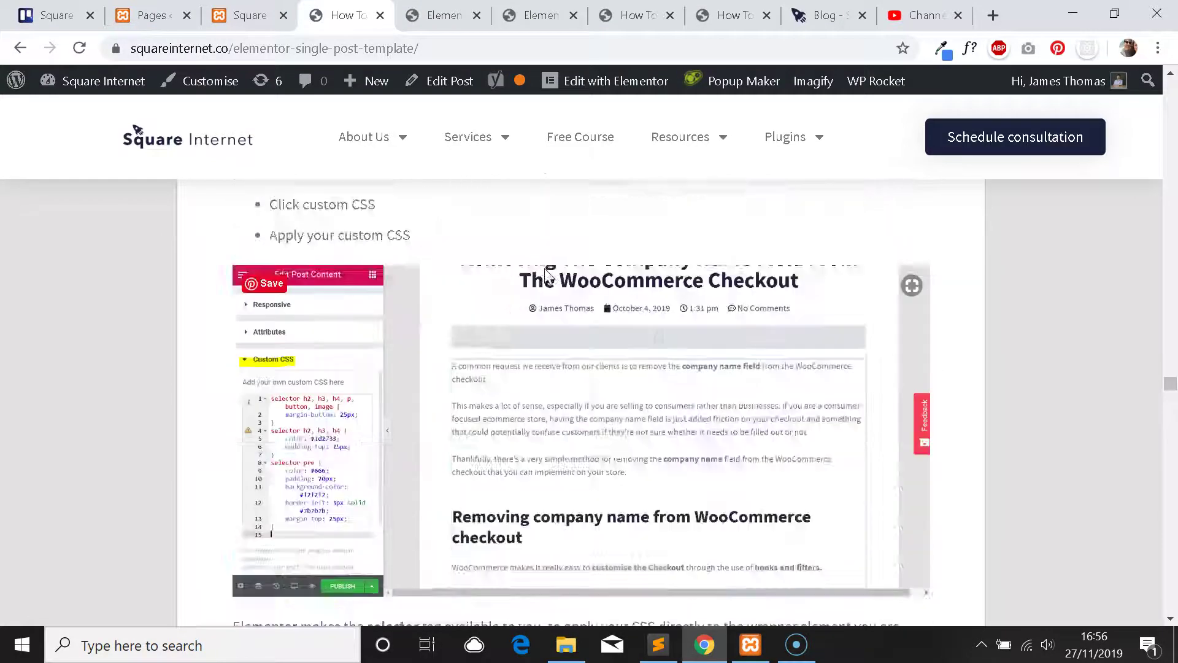
scroll(547, 271, "down", 2)
scroll(547, 274, "up", 8)
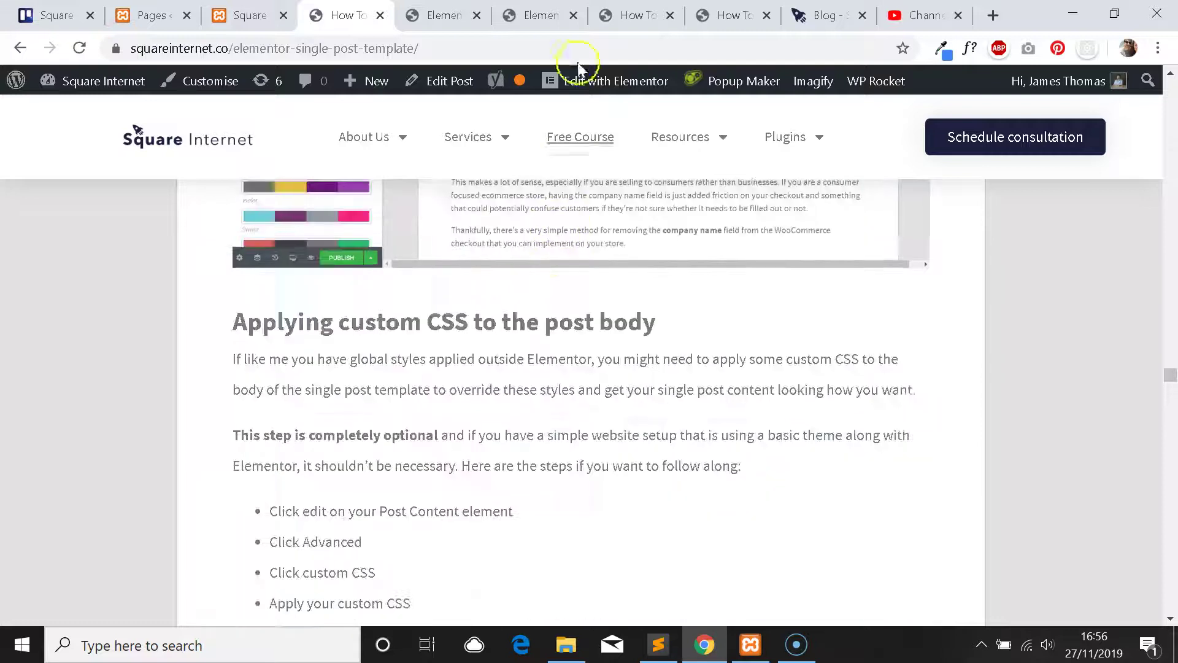
Return to the template editor and inspect how the post title, body text and subheading are styled.
left_click(540, 15)
scroll(678, 337, "down", 6)
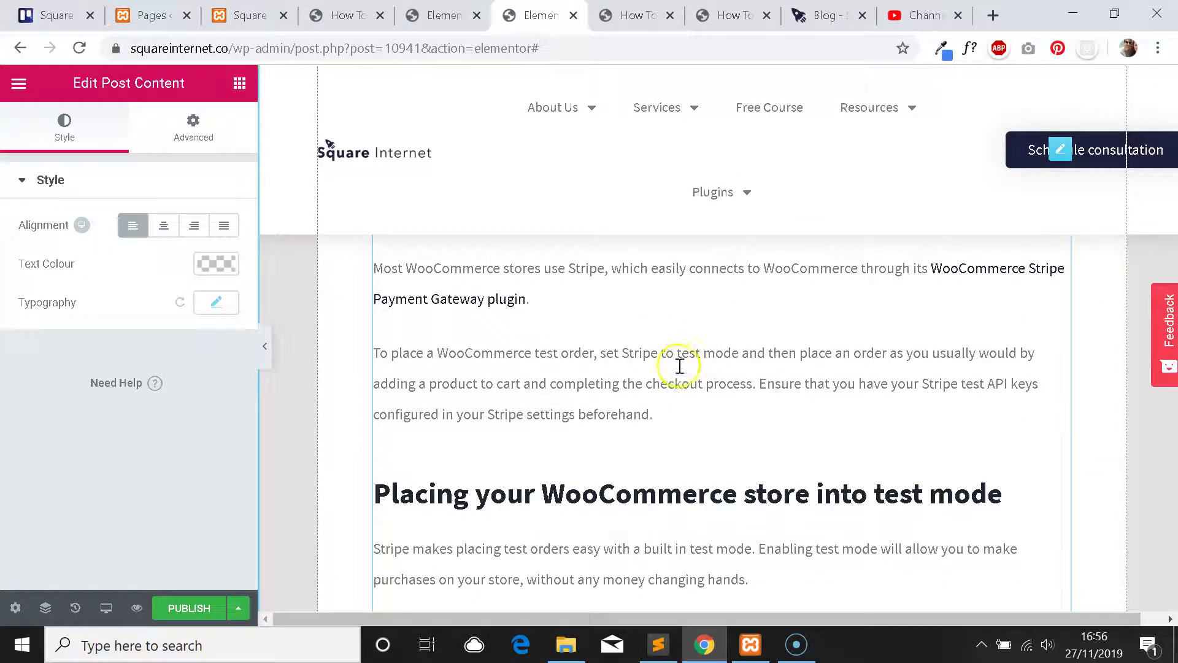
scroll(679, 363, "up", 5)
scroll(716, 432, "down", 3)
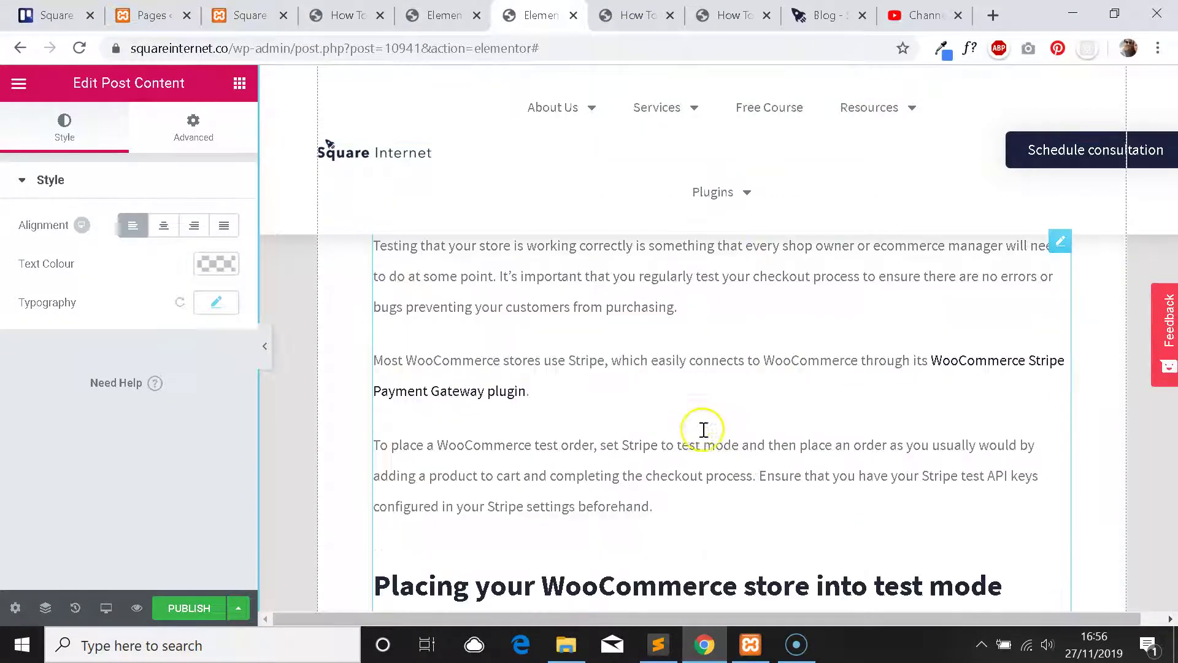
scroll(686, 420, "up", 3)
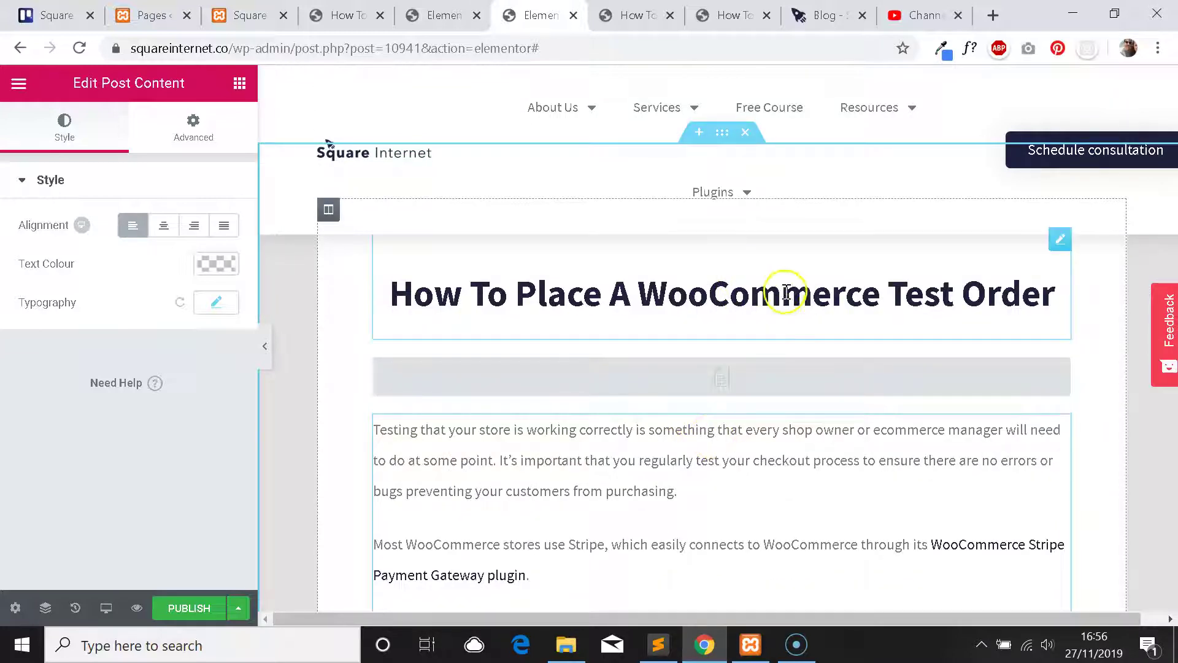
scroll(743, 393, "down", 3)
scroll(694, 377, "down", 2)
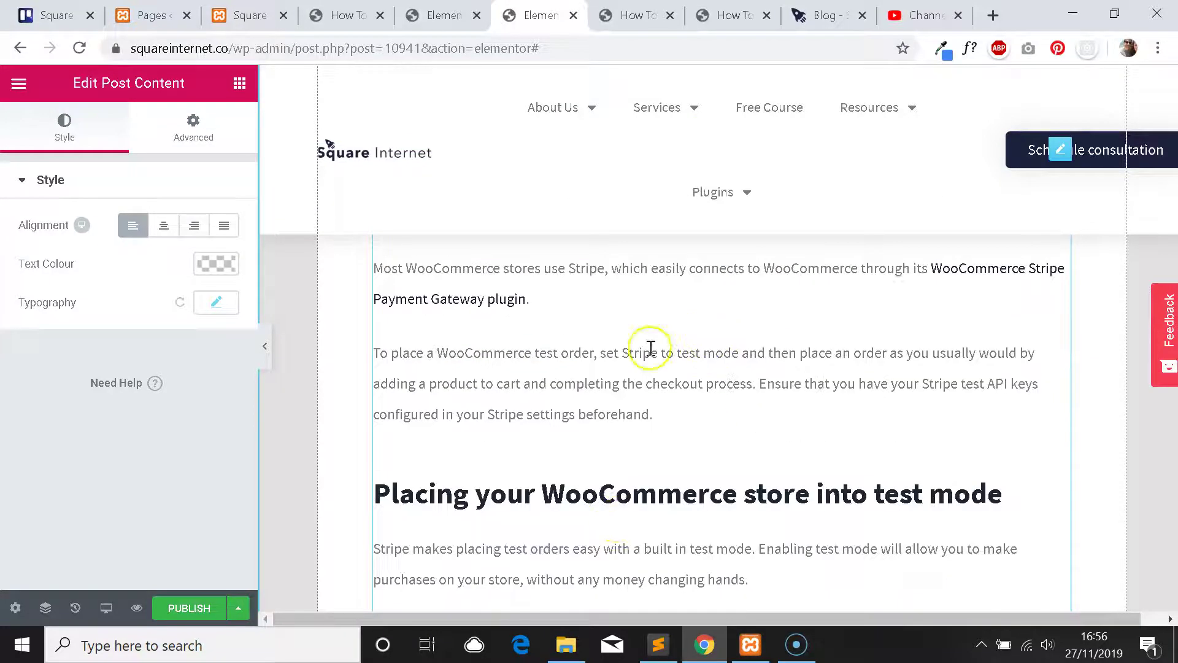
Review the post content in the template preview, and open the previewed post for editing in a new browser tab.
scroll(609, 408, "up", 5)
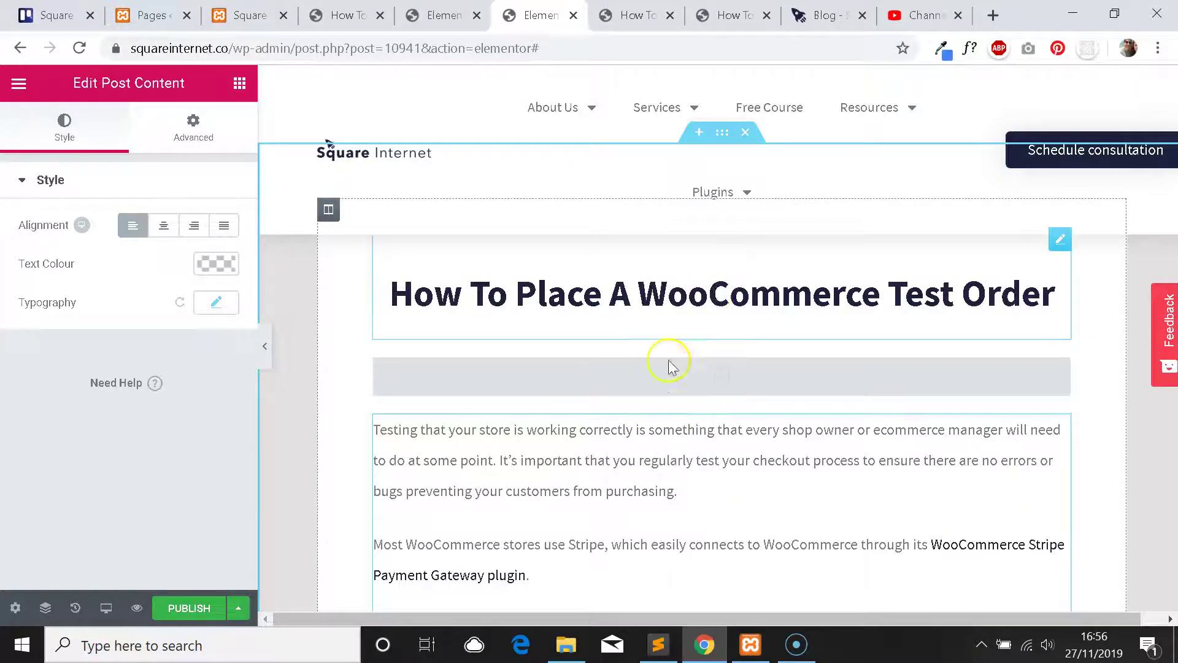
scroll(672, 362, "down", 10)
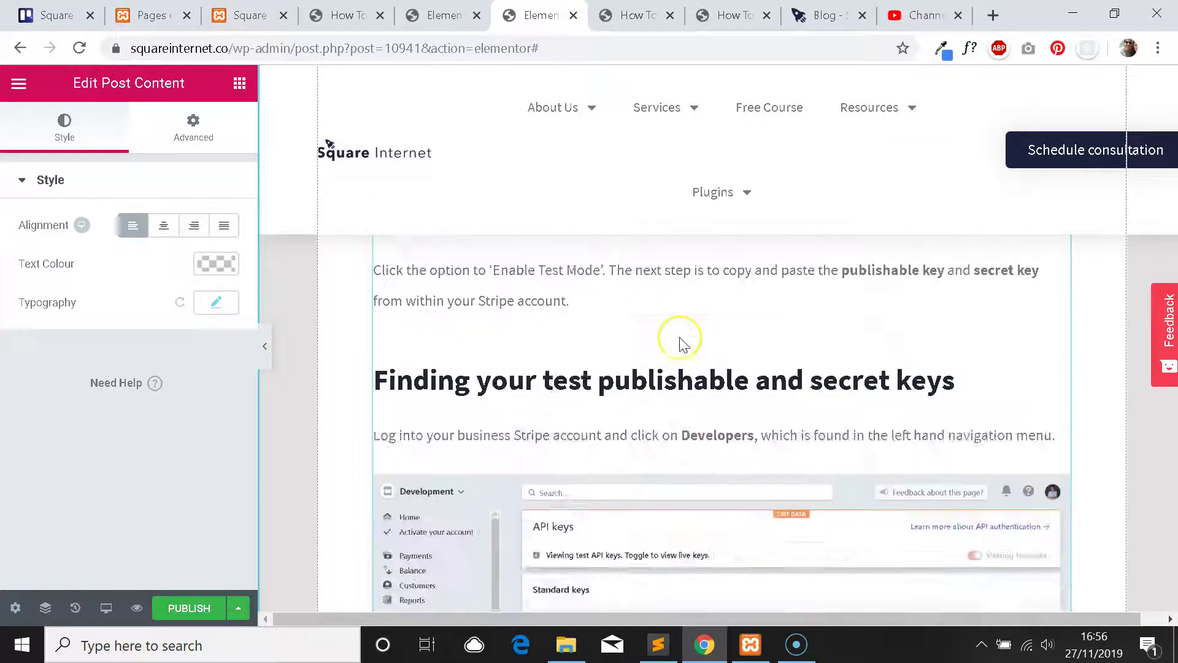
scroll(681, 344, "up", 9)
key("ctrl+Tab")
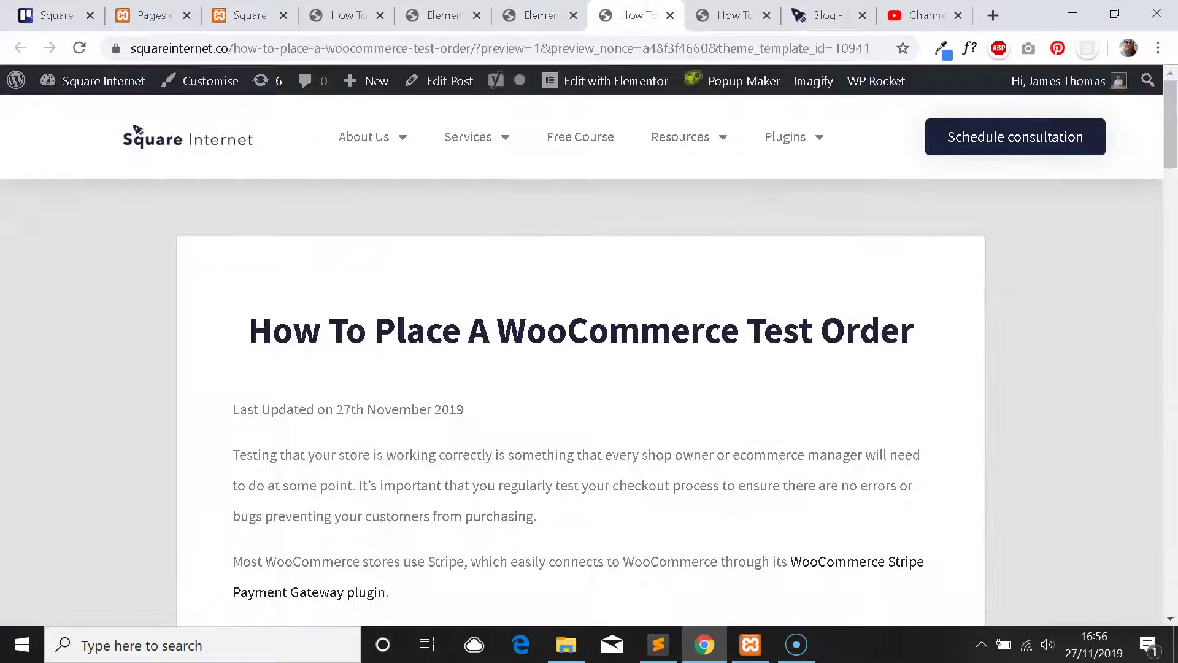
right_click(476, 81)
left_click(528, 92)
key("ctrl+Tab")
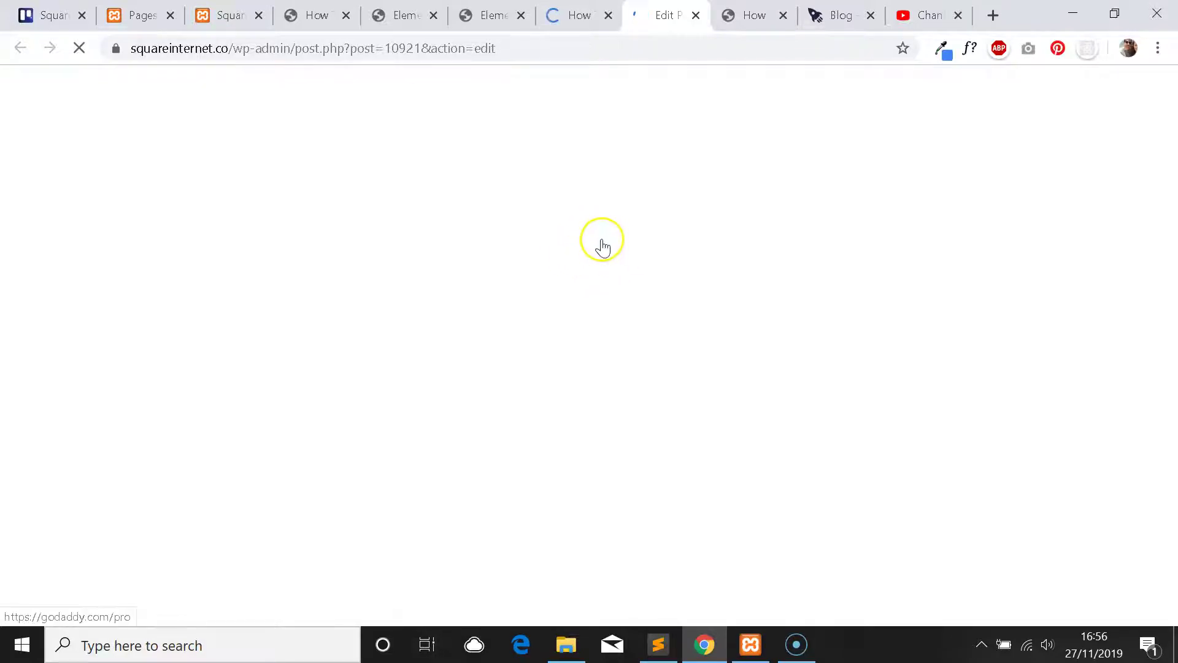
Examine the paragraphs, headings and images of the WooCommerce test order post in the WordPress editor.
scroll(602, 242, "down", 4)
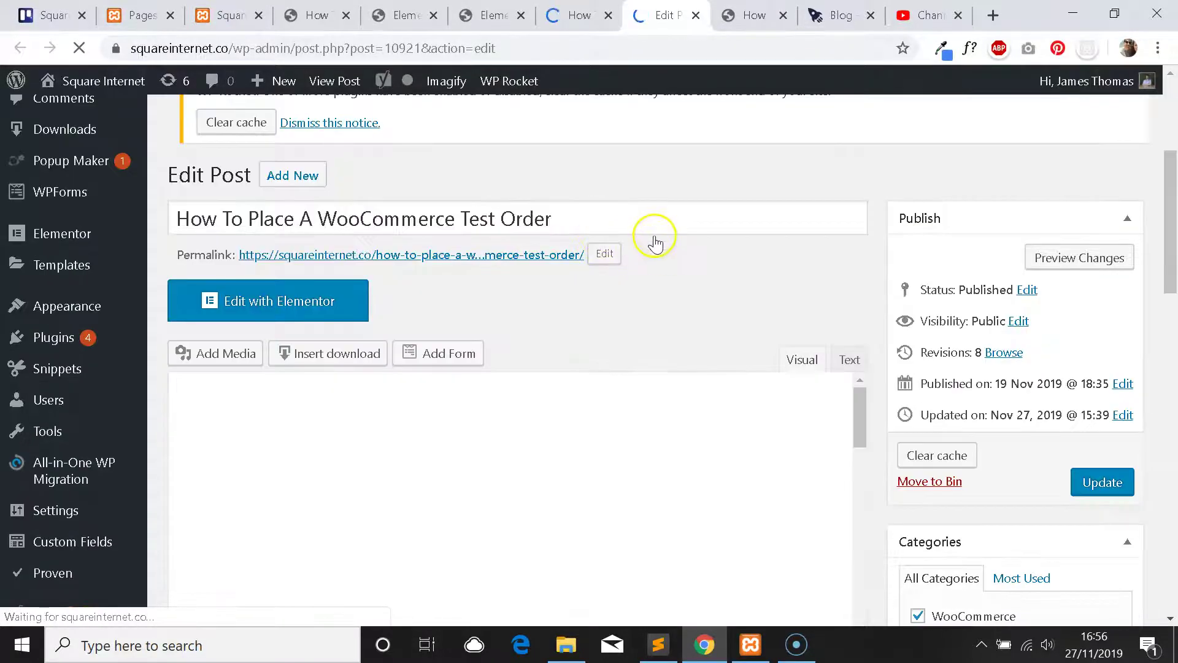
scroll(664, 239, "down", 1)
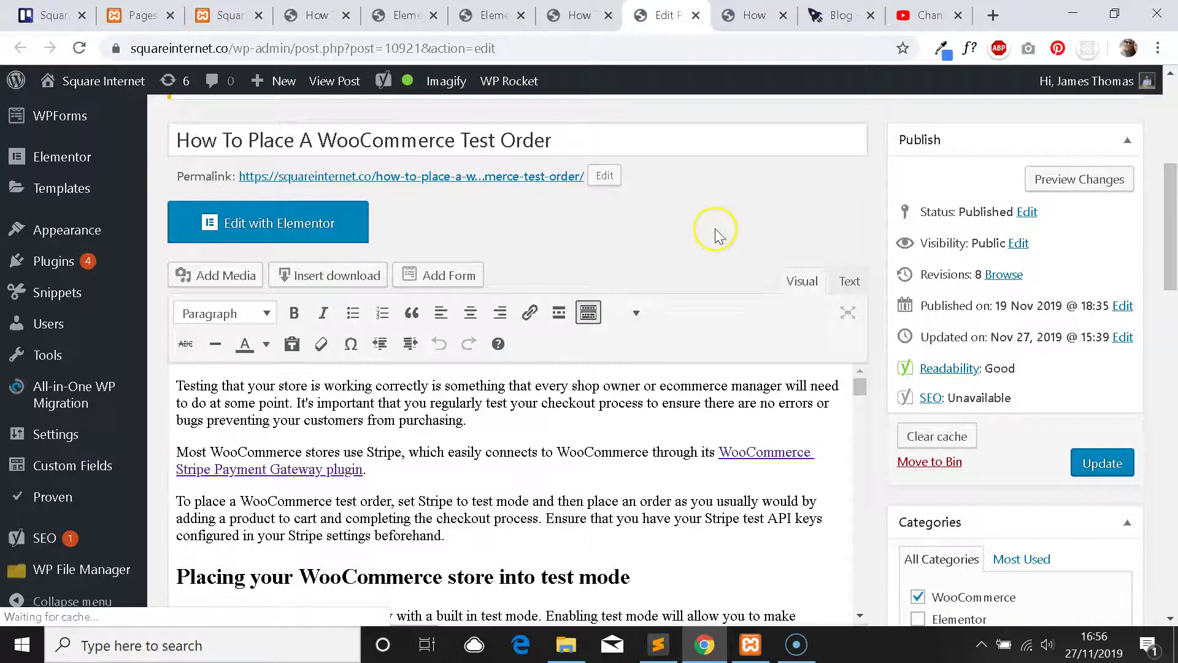
scroll(717, 245, "down", 1)
scroll(675, 363, "down", 5)
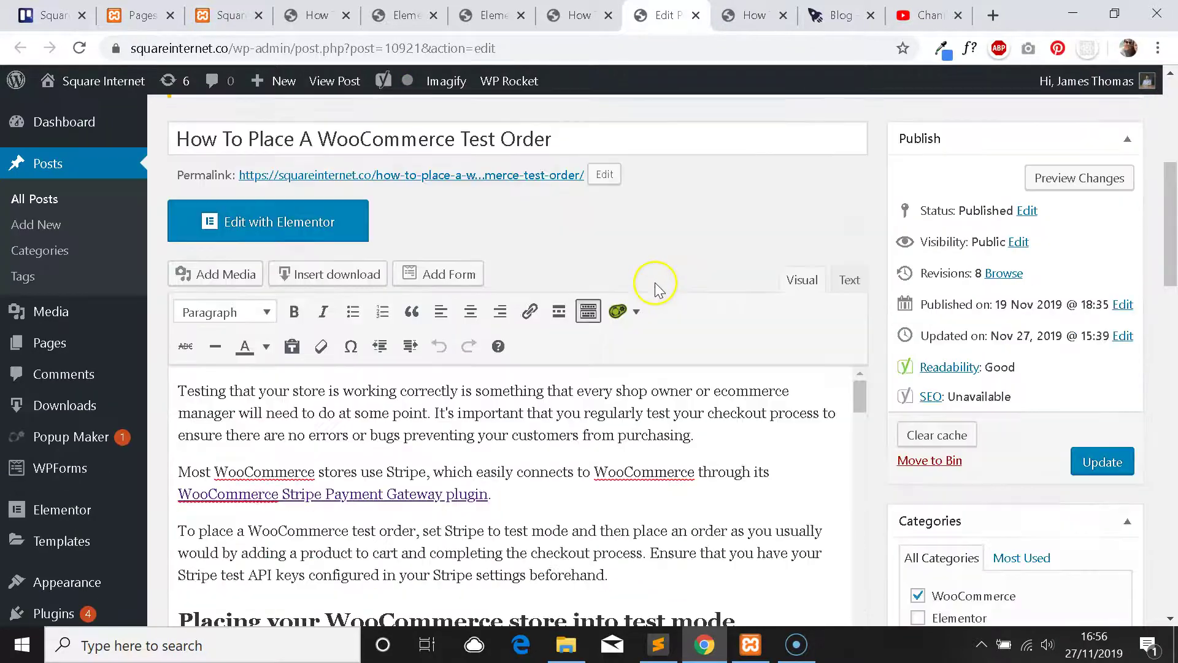
left_click_drag(542, 359, 697, 402)
scroll(616, 359, "down", 17)
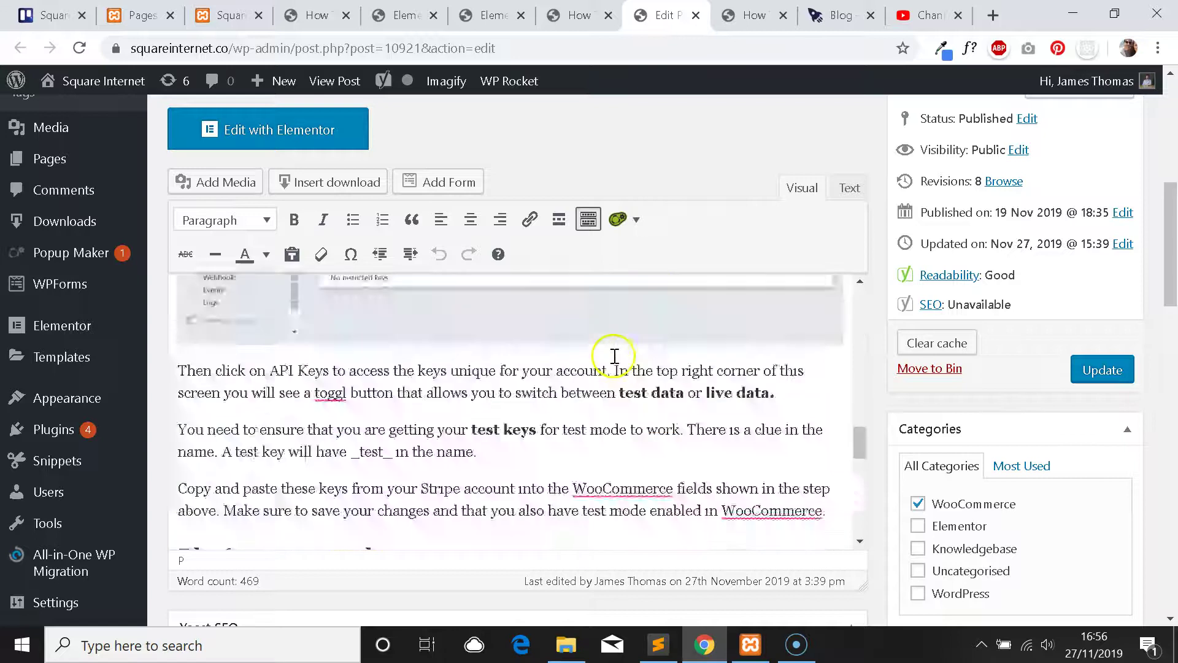
scroll(645, 399, "up", 15)
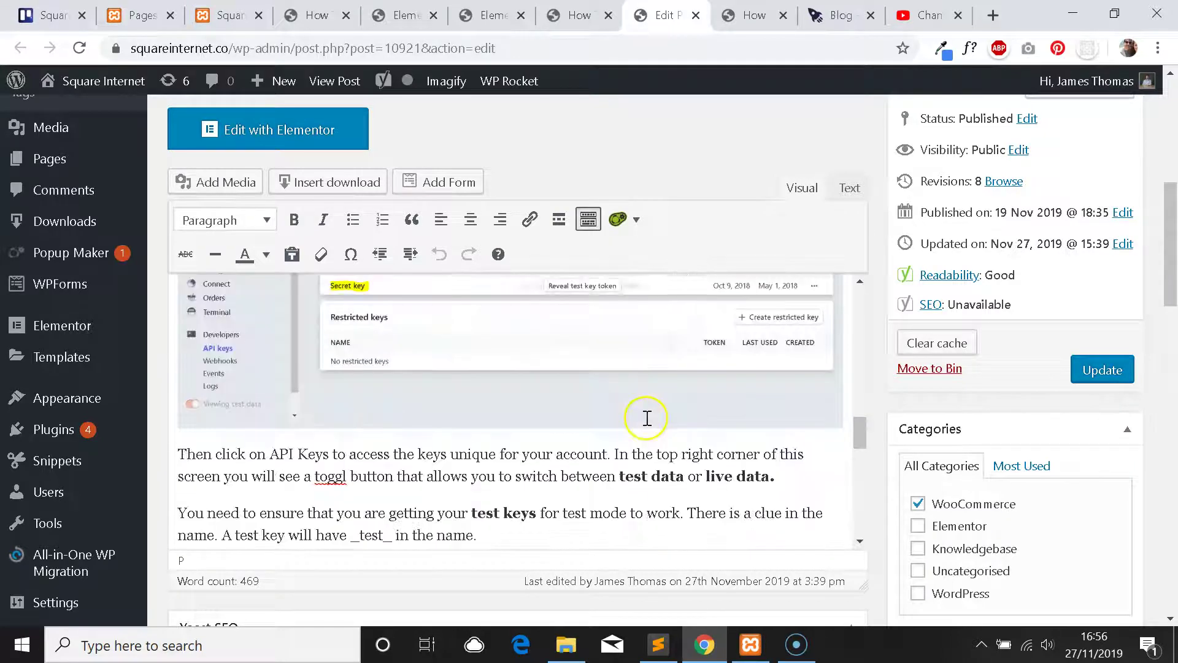
Return to the new template and compare its post content, through to the end, with the source post.
key("ctrl+shift+Tab")
scroll(593, 347, "down", 1)
left_click(495, 15)
scroll(565, 325, "down", 1)
scroll(566, 325, "up", 4)
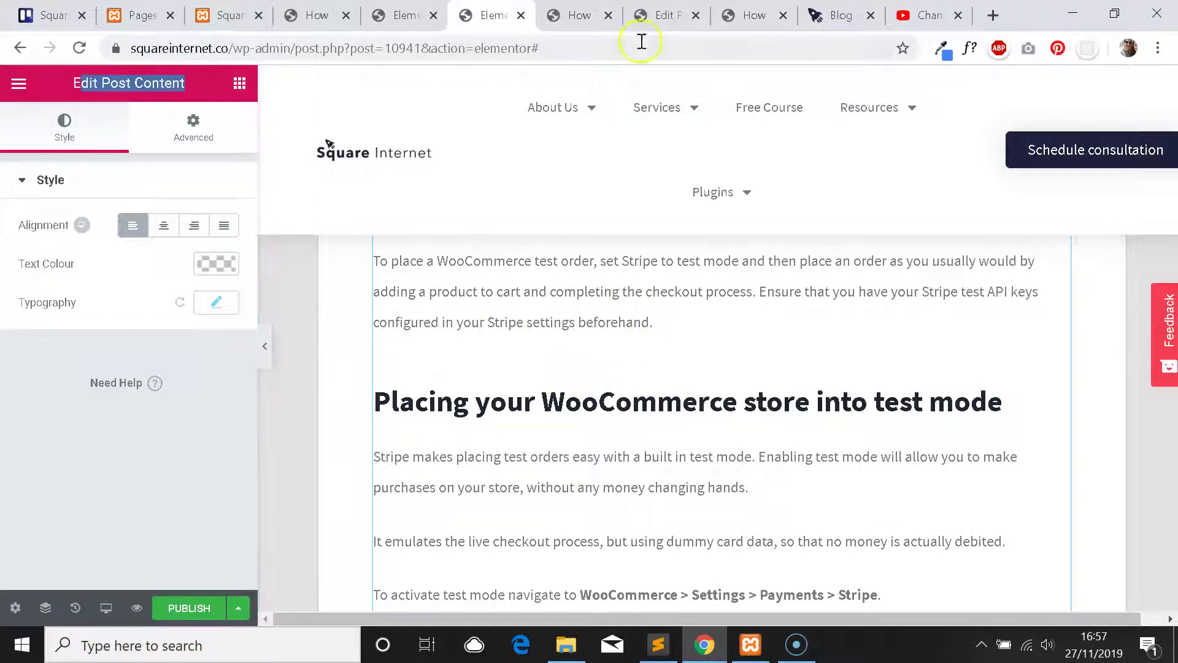
left_click(659, 17)
left_click(495, 15)
scroll(589, 383, "down", 10)
scroll(647, 380, "down", 10)
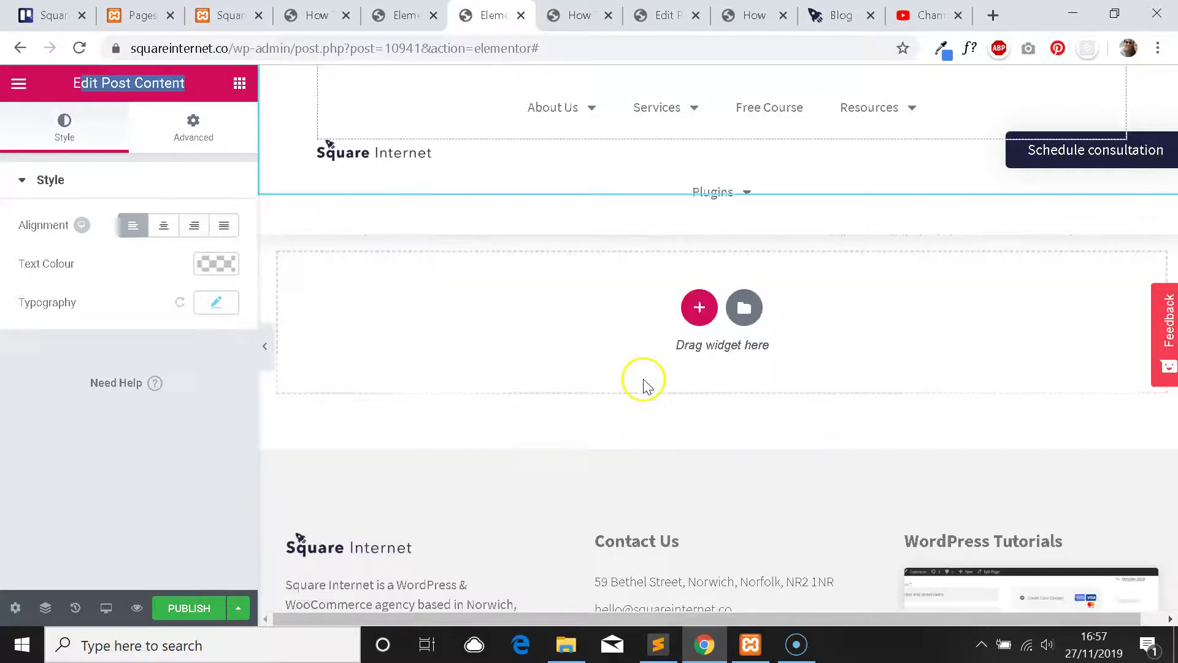
Look over the finished template and read the article's sections on creating the post footer and adding related posts.
left_click(402, 15)
scroll(540, 310, "down", 15)
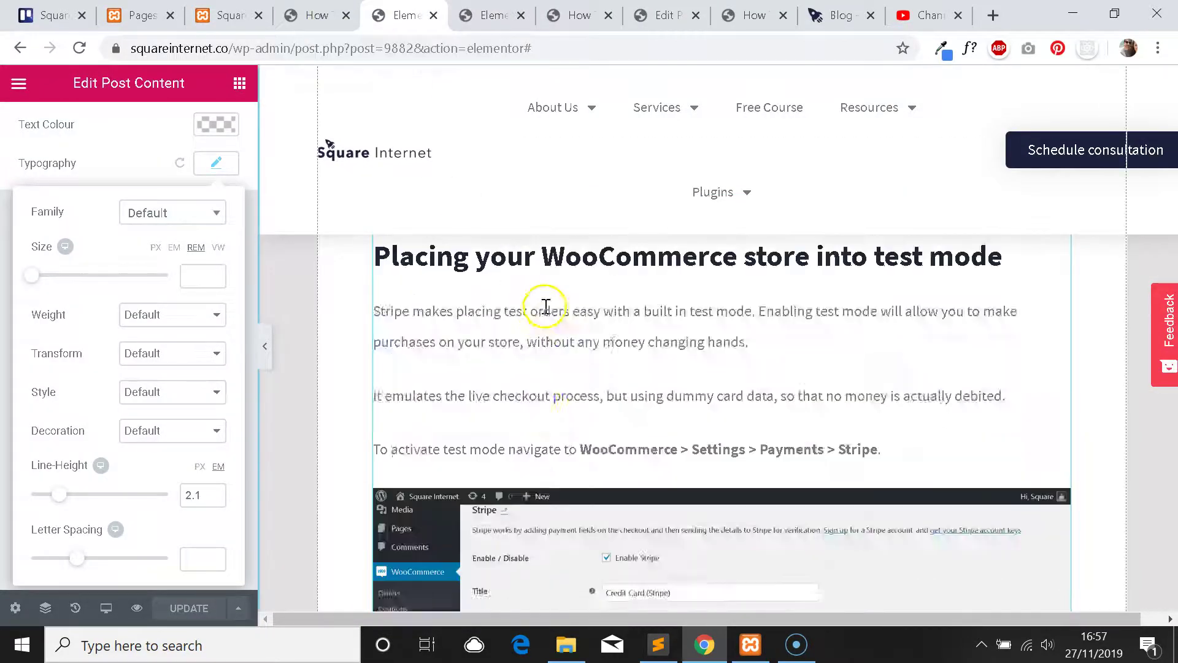
key("ctrl+Page_Up")
scroll(632, 319, "down", 15)
scroll(632, 331, "down", 20)
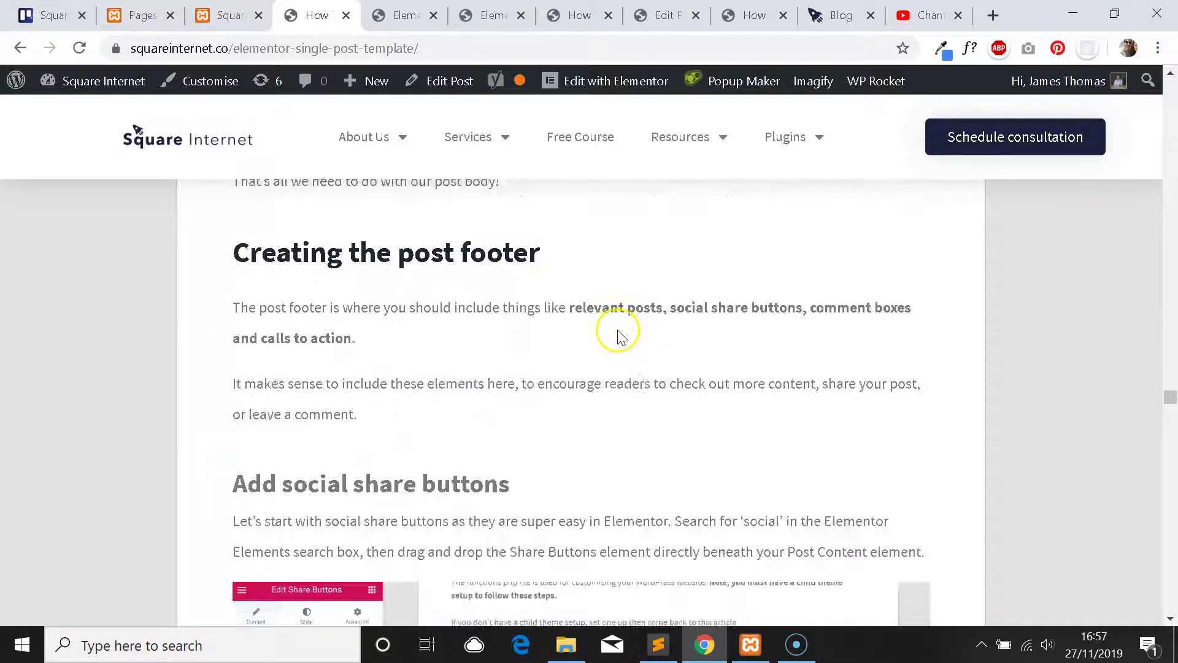
scroll(627, 324, "down", 10)
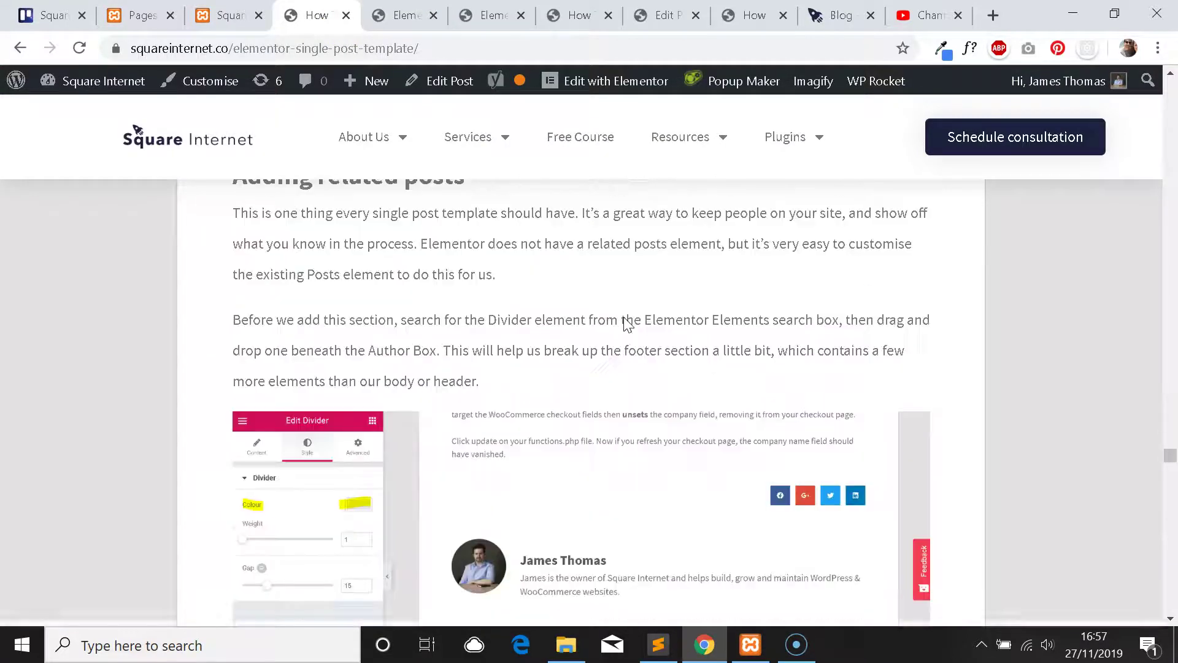
scroll(627, 332, "up", 15)
scroll(623, 313, "up", 5)
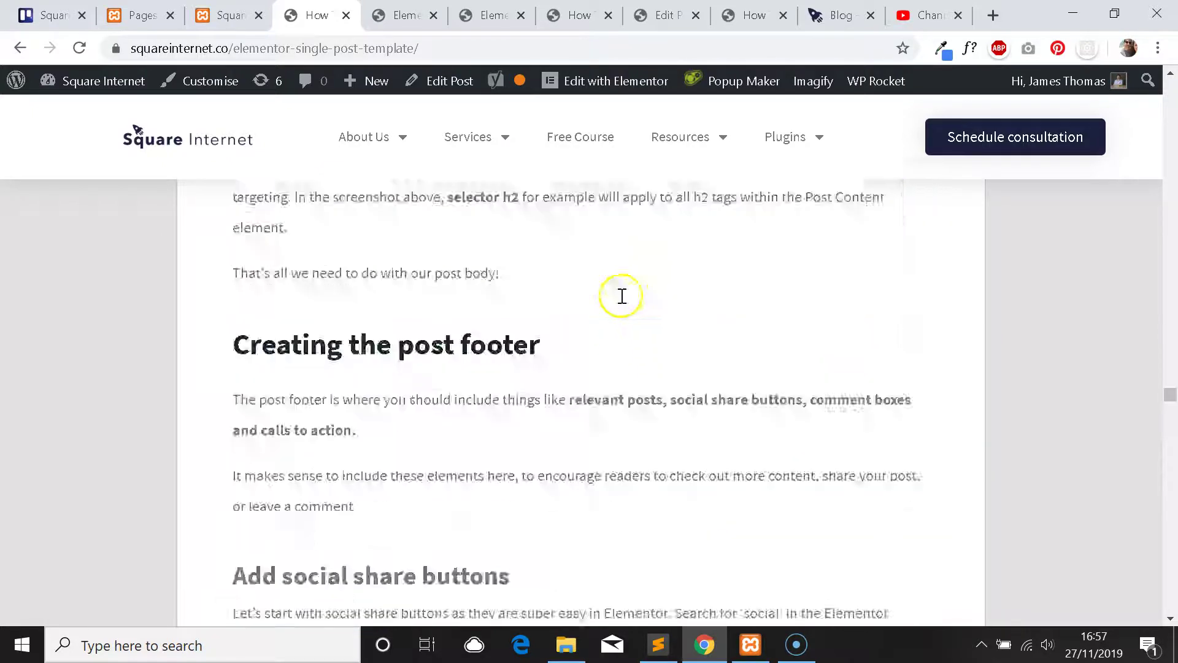
Inspect the live post preview and the new template from title to the end of the post body.
key("ctrl+Page_Down")
key("ctrl+Page_Down")
key("ctrl+Page_Down")
scroll(601, 270, "down", 5)
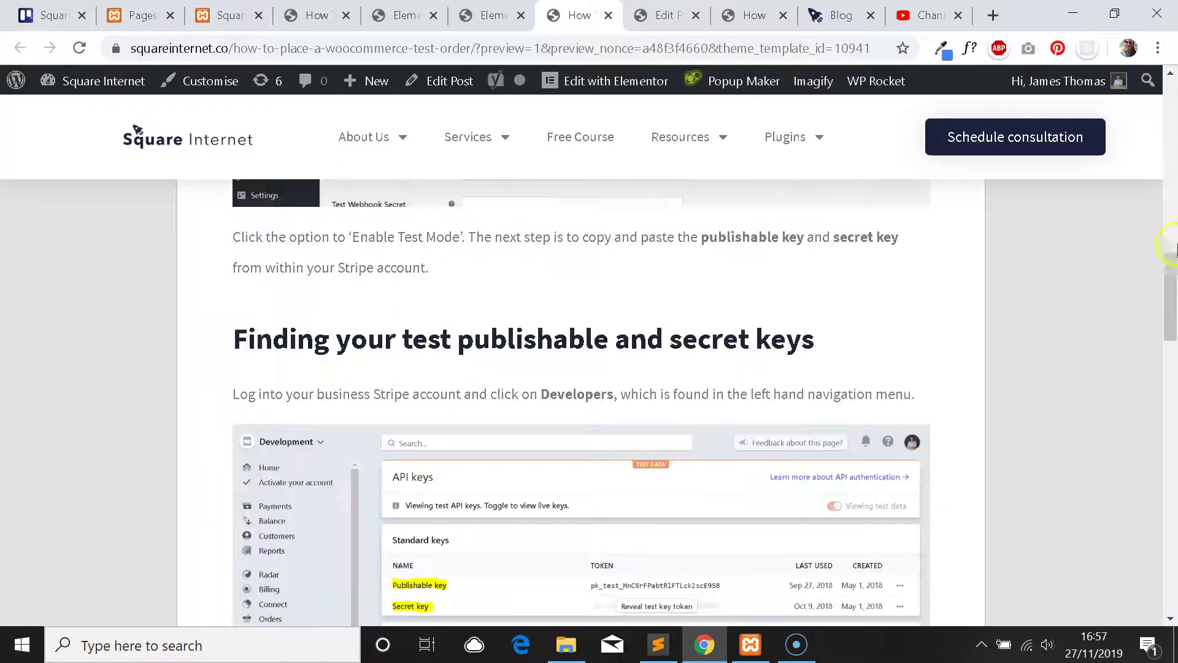
left_click_drag(1169, 252, 1171, 470)
key("ctrl+Page_Up")
scroll(608, 257, "up", 15)
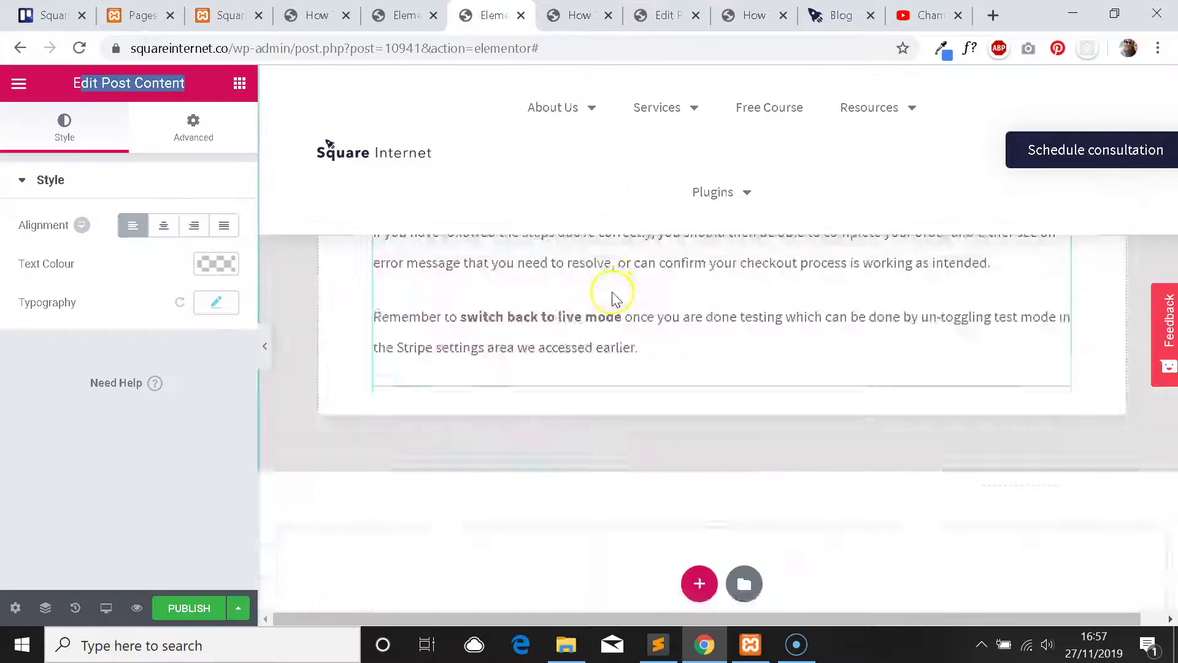
scroll(500, 368, "down", 10)
scroll(421, 440, "up", 15)
scroll(477, 421, "up", 10)
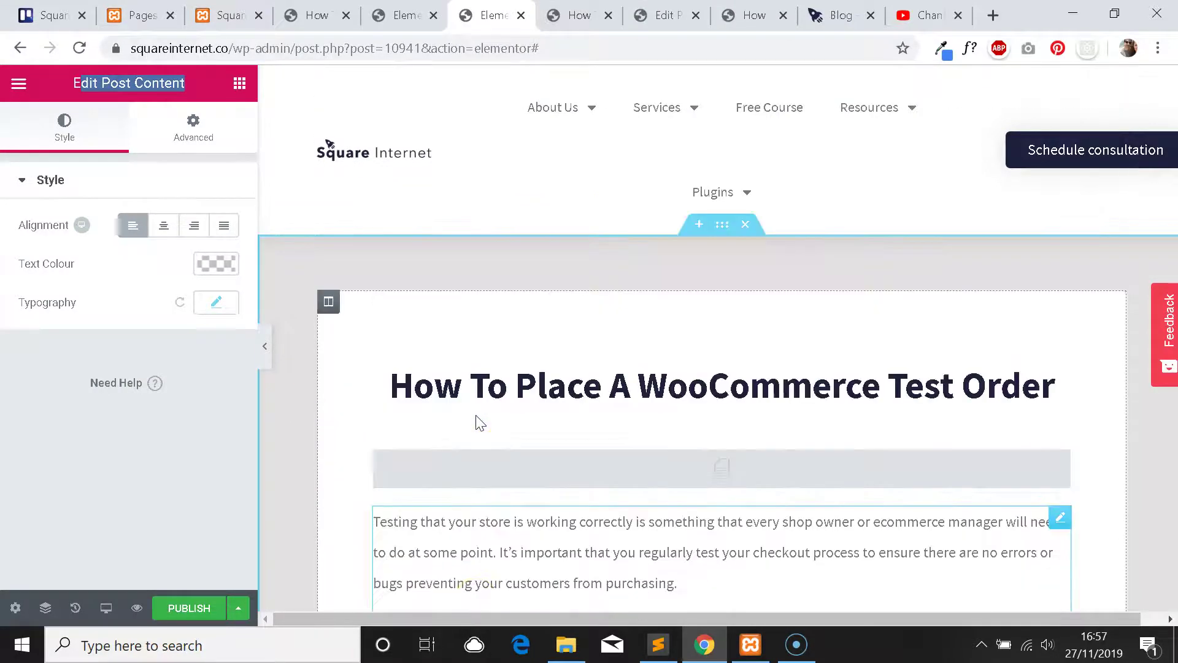
scroll(484, 399, "down", 9)
scroll(558, 344, "down", 10)
Switch to the finished template and inspect the share buttons beneath the post content and their content settings.
key("ctrl+Page_Up")
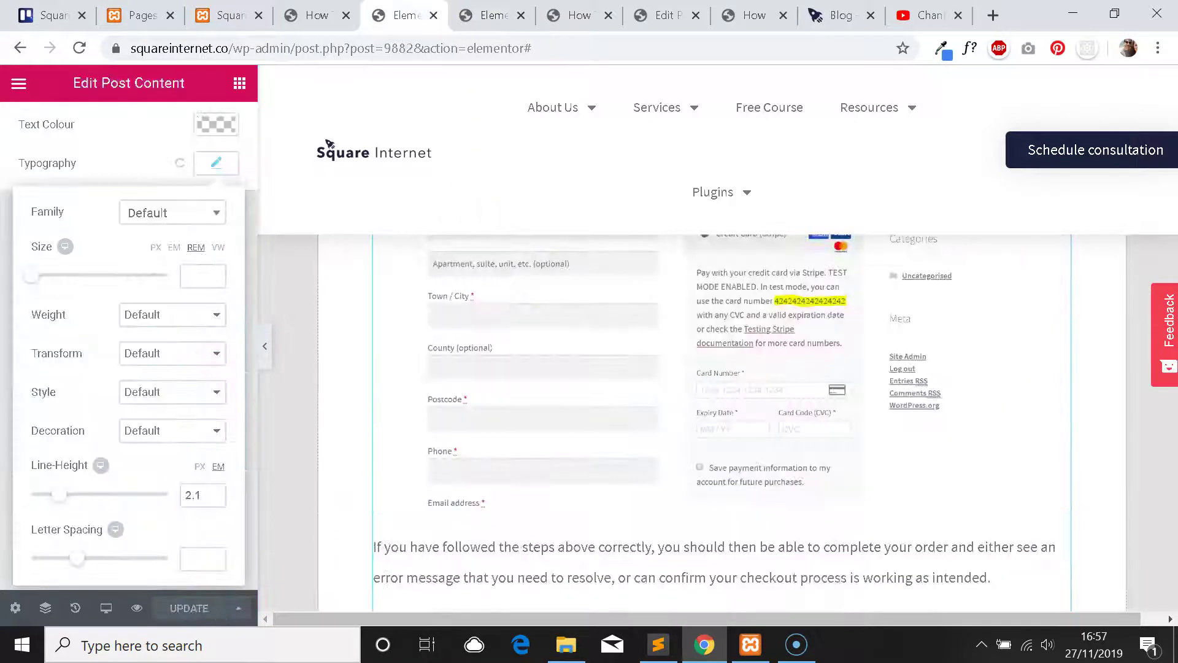
scroll(663, 362, "down", 5)
scroll(694, 367, "up", 5)
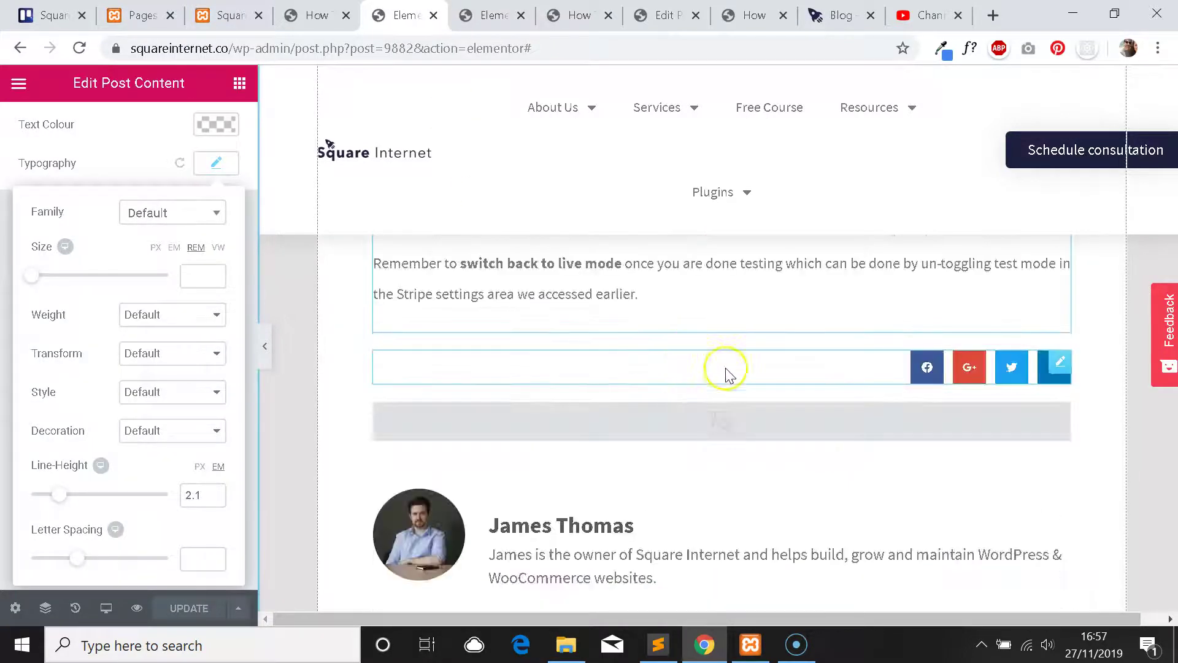
left_click(981, 367)
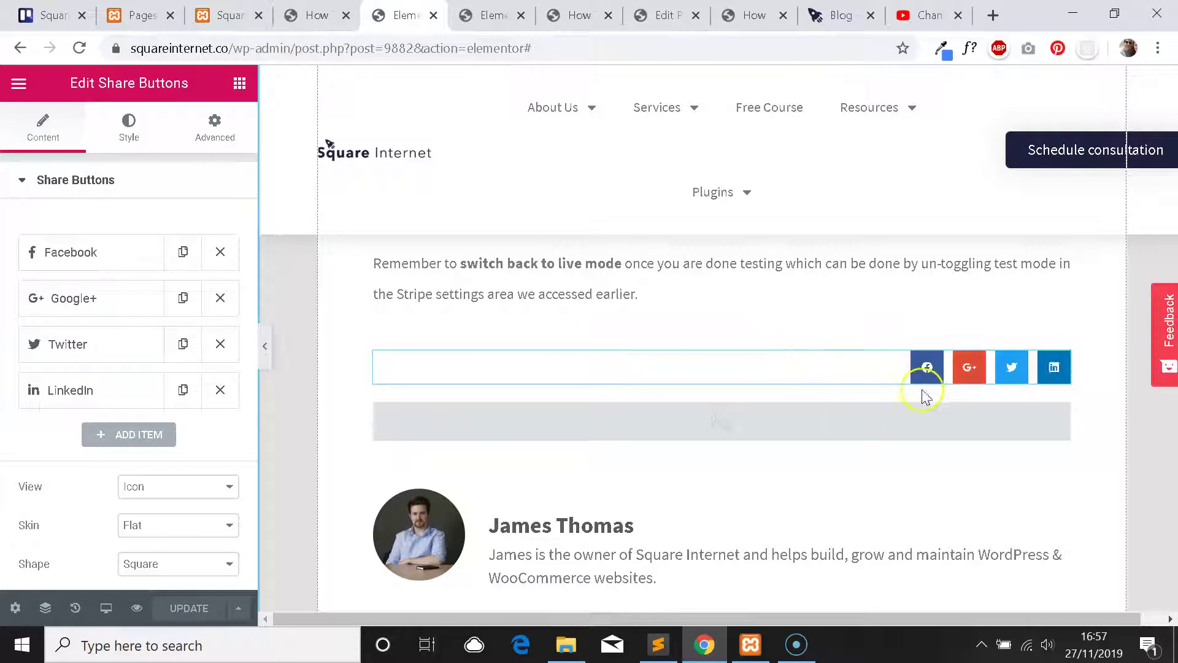
scroll(859, 331, "up", 2)
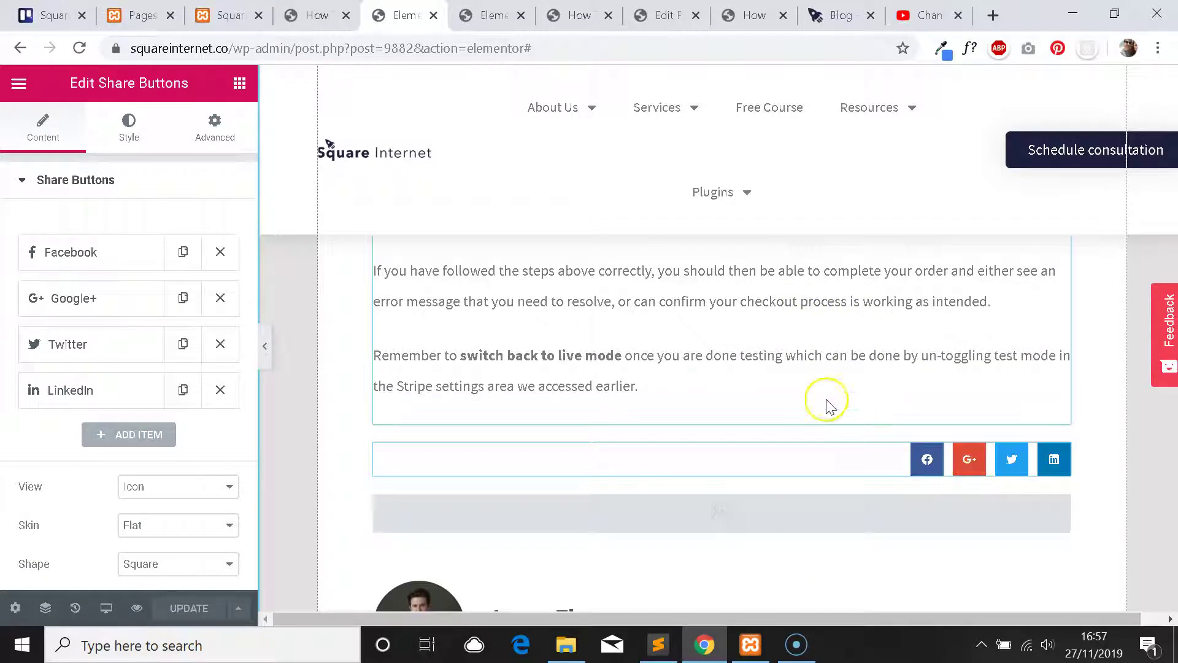
scroll(834, 358, "down", 2)
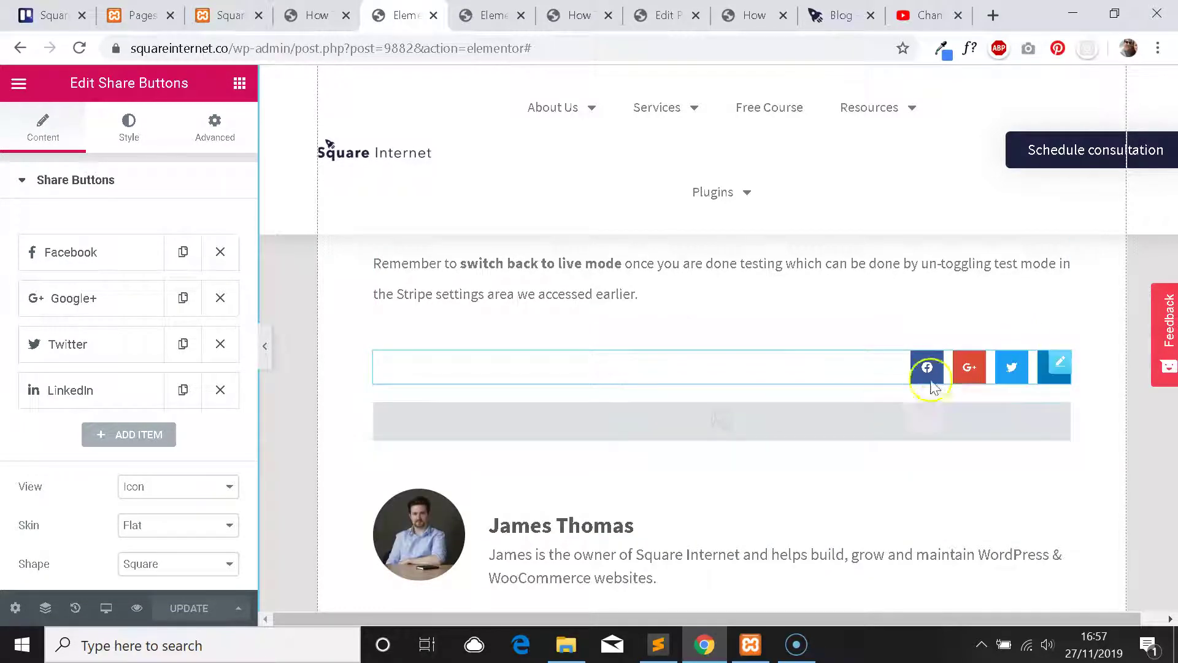
In the new template, search the widgets for "share" and add Share Buttons directly beneath the post content.
left_click(491, 15)
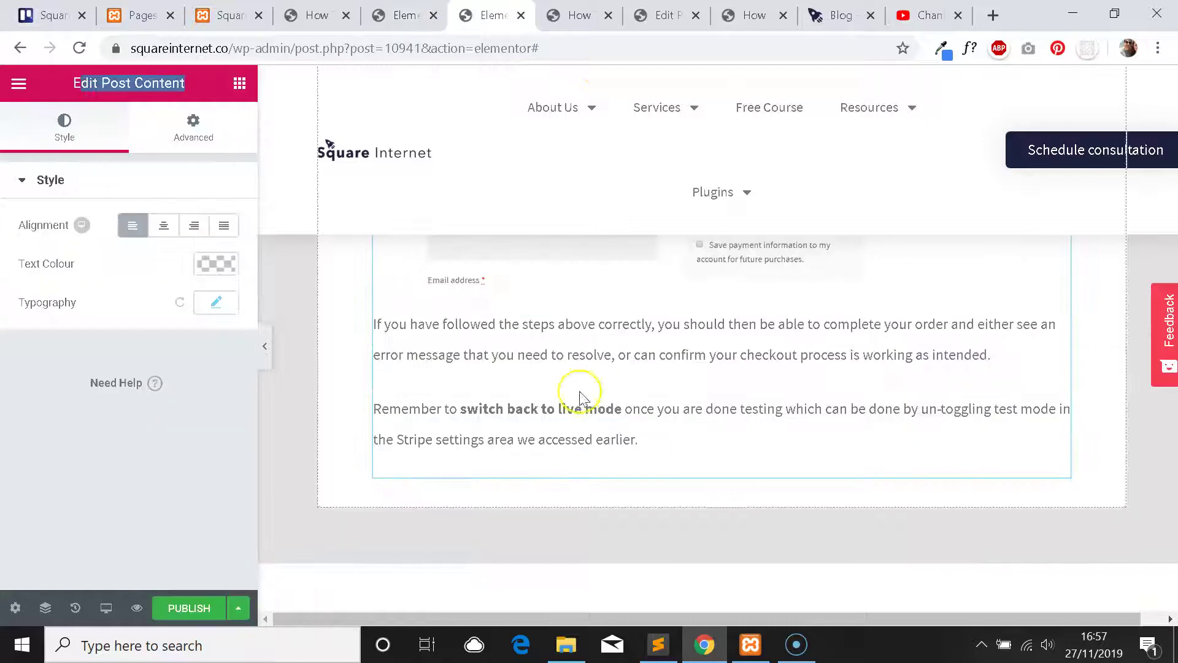
left_click(19, 83)
left_click(19, 83)
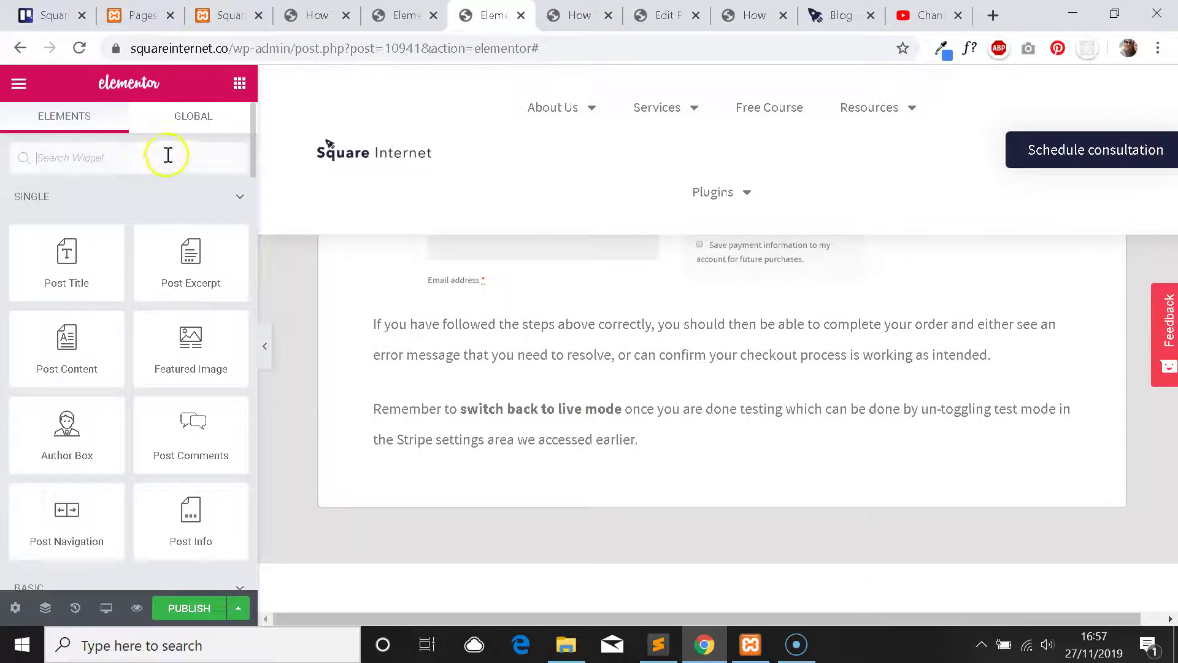
left_click(176, 157)
type("share")
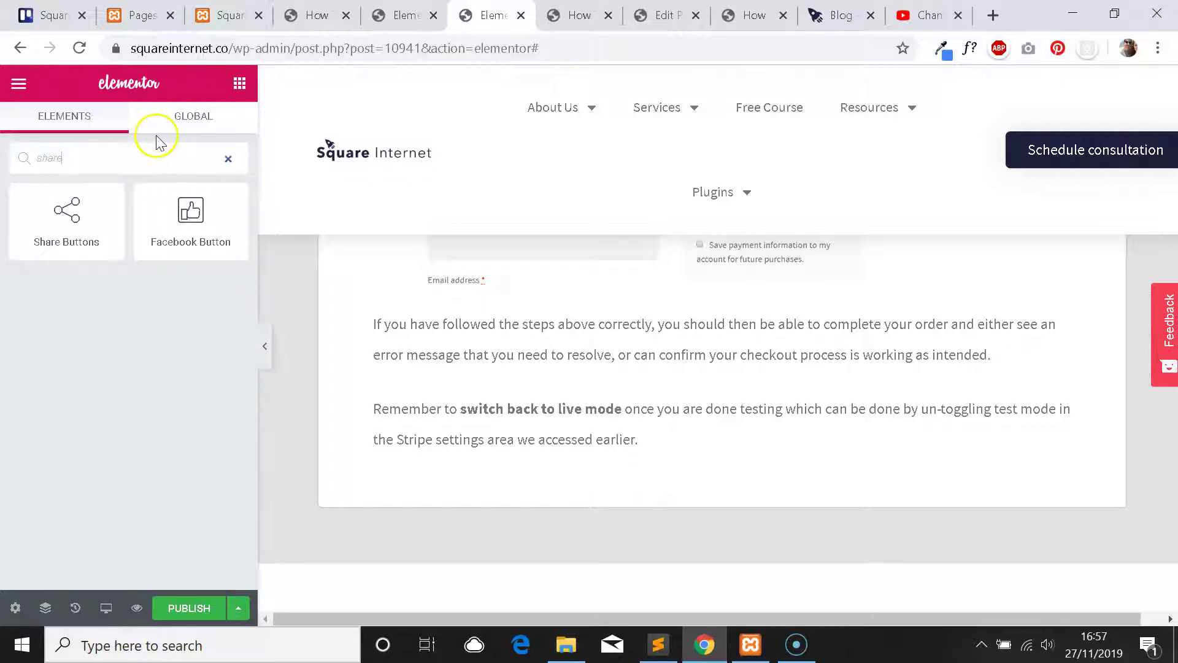
left_click_drag(69, 215, 583, 460)
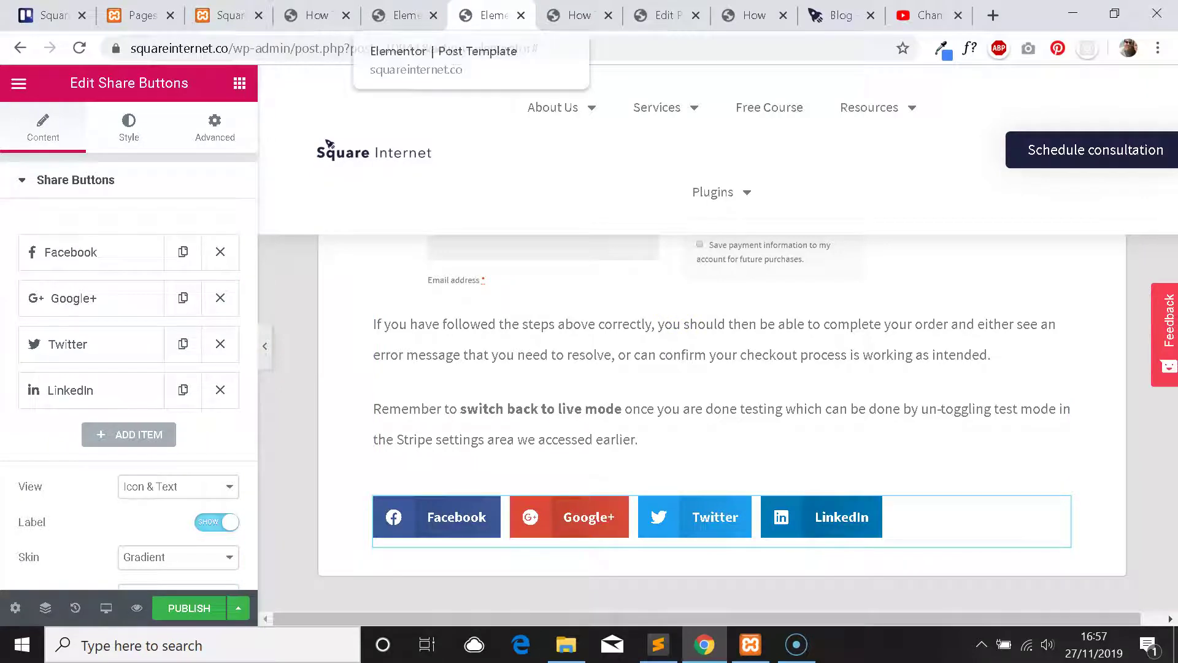
Check the finished template's share button settings and set the new template's share buttons to the Icon view.
left_click(407, 15)
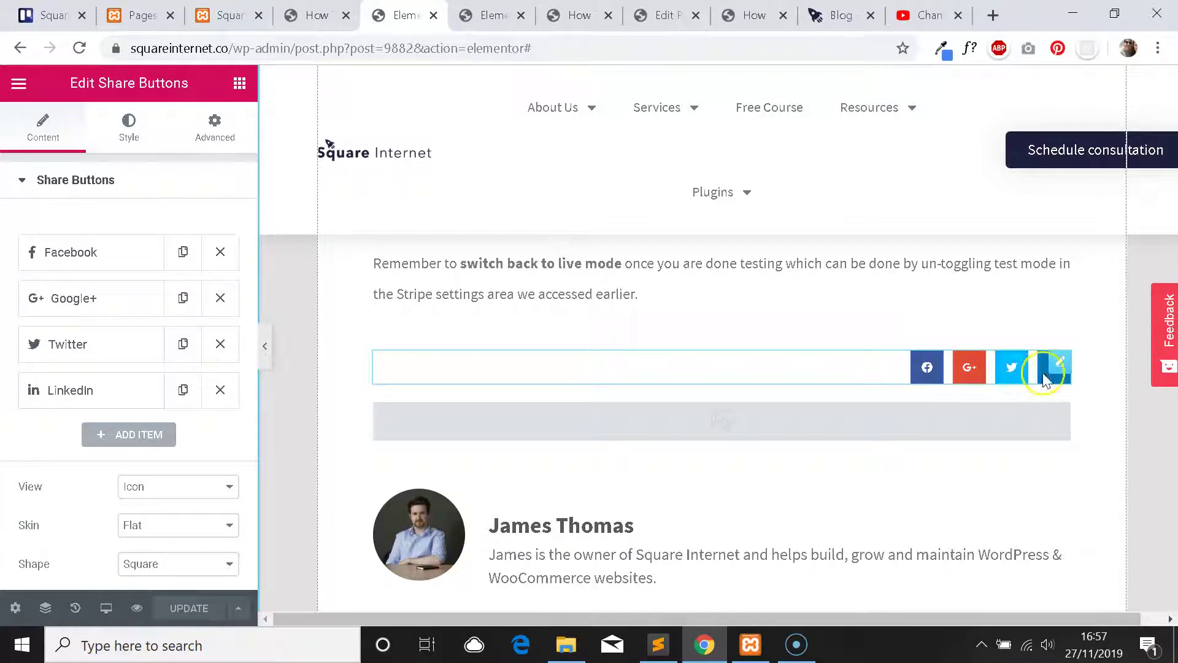
left_click(491, 15)
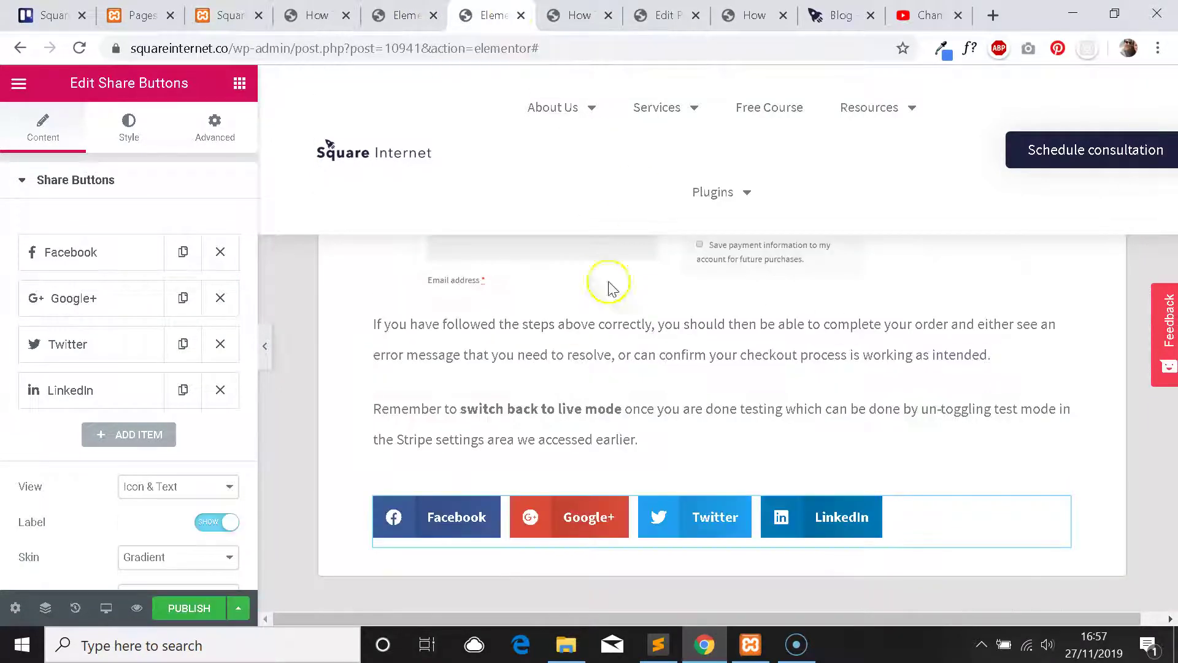
scroll(632, 285, "down", 2)
left_click(398, 17)
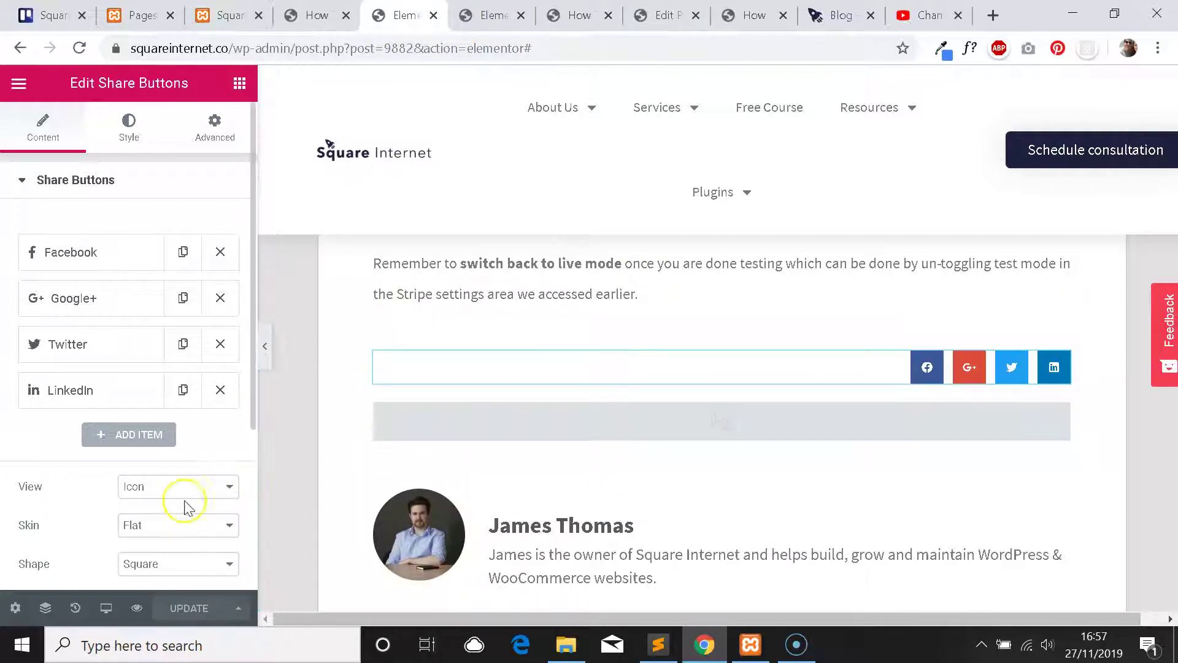
key("ctrl+Tab")
left_click(207, 488)
left_click(147, 520)
scroll(166, 350, "down", 2)
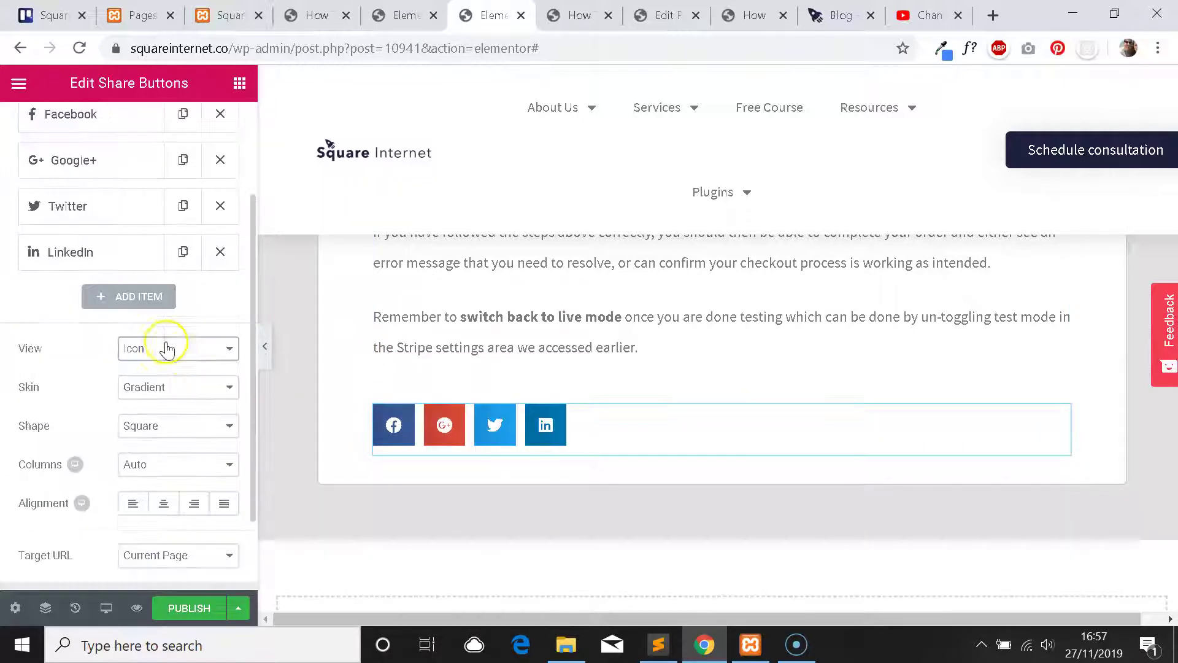
Align the new share buttons right, try the Minimal skin and set the skin to Flat.
scroll(185, 368, "down", 2)
left_click(197, 403)
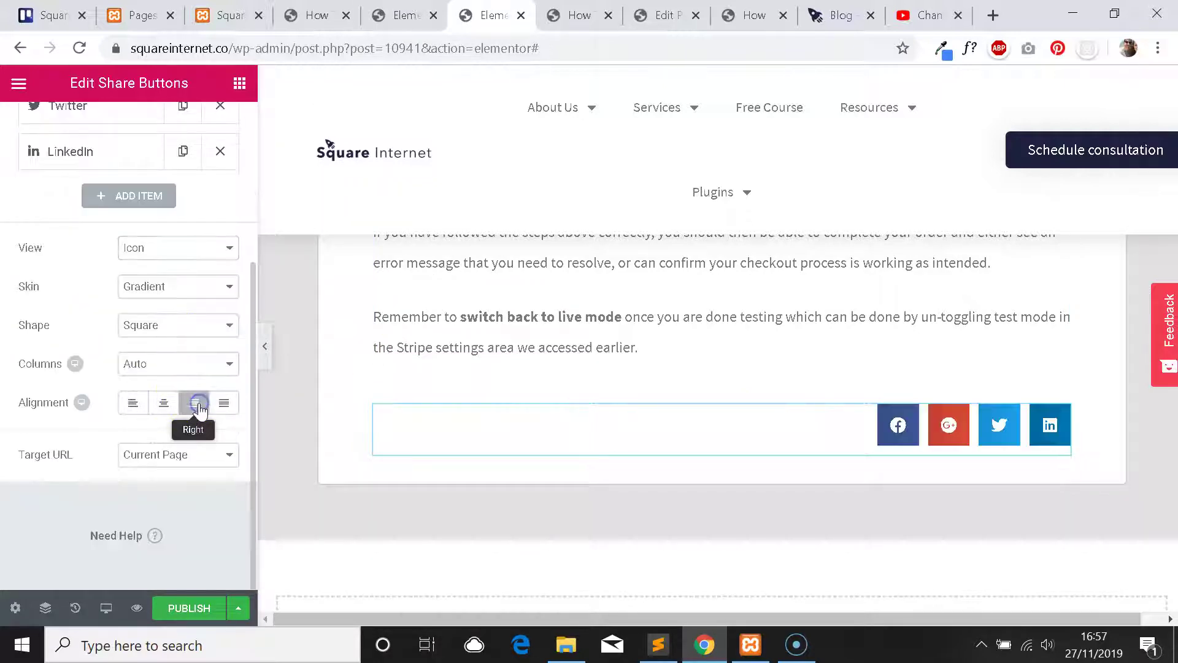
left_click(194, 301)
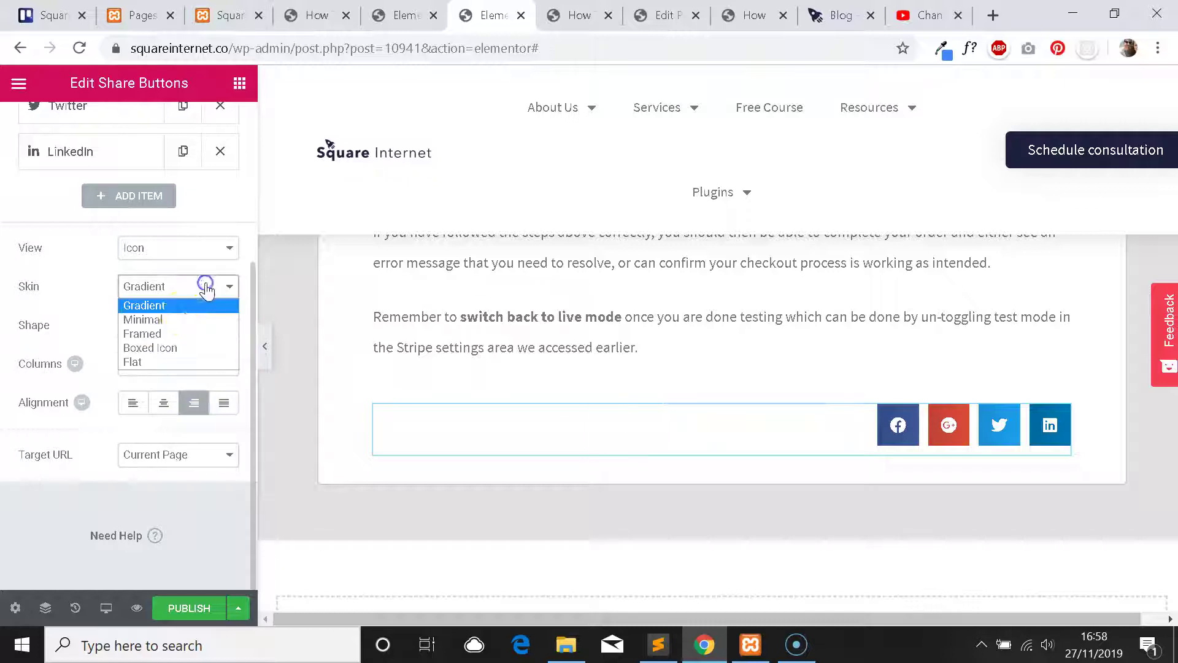
left_click(187, 319)
left_click(178, 290)
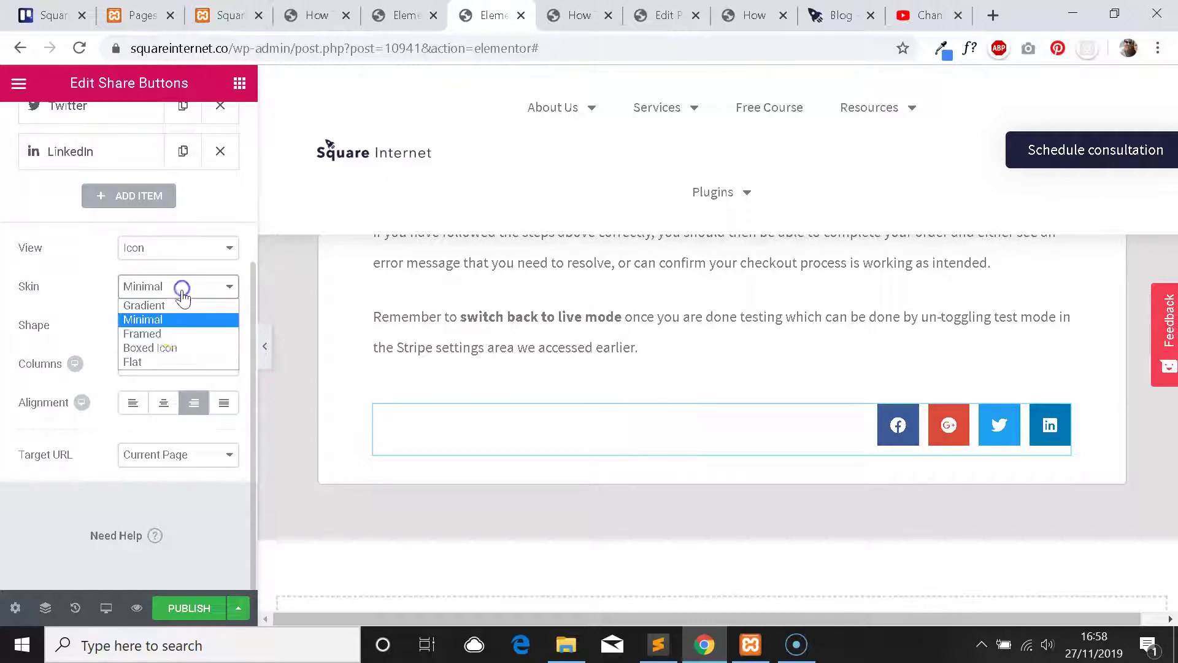
left_click(174, 362)
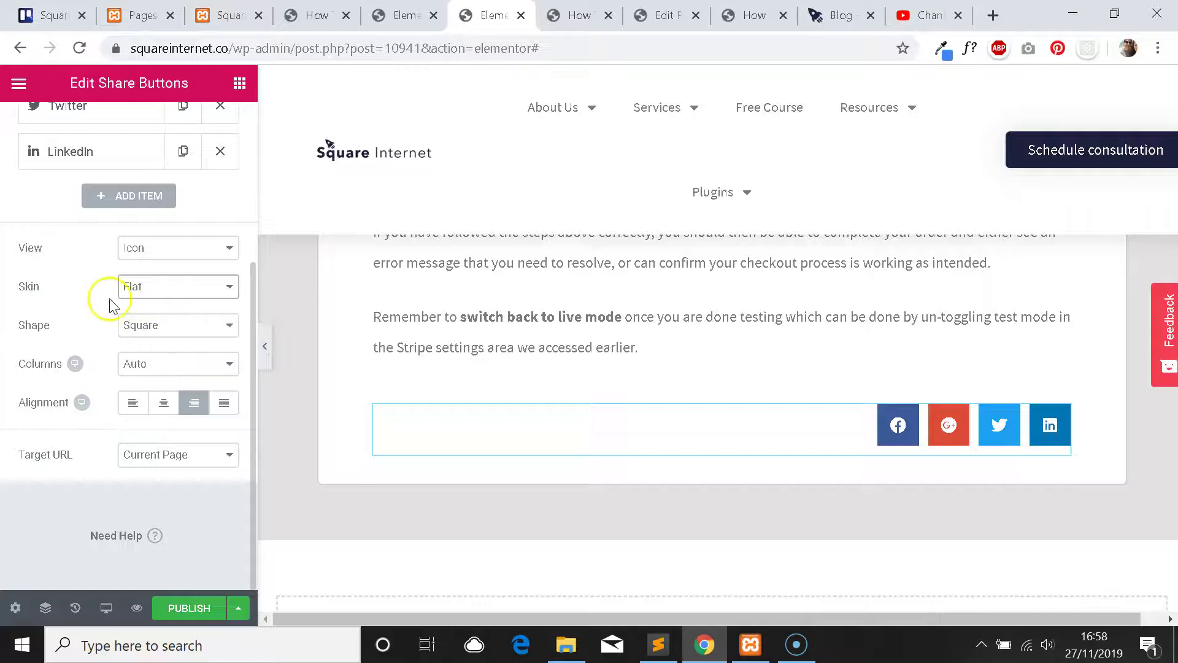
Compare the share buttons' content settings between both templates and examine the finished template's share button style settings.
left_click(438, 9)
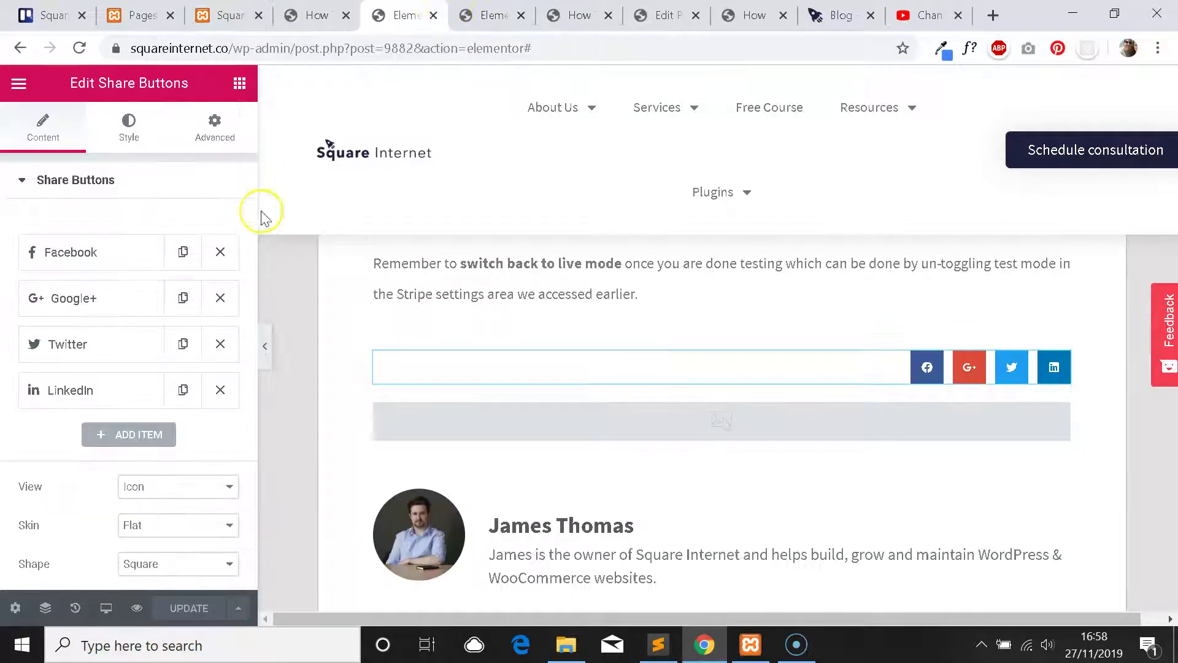
scroll(148, 369, "down", 2)
scroll(178, 399, "down", 2)
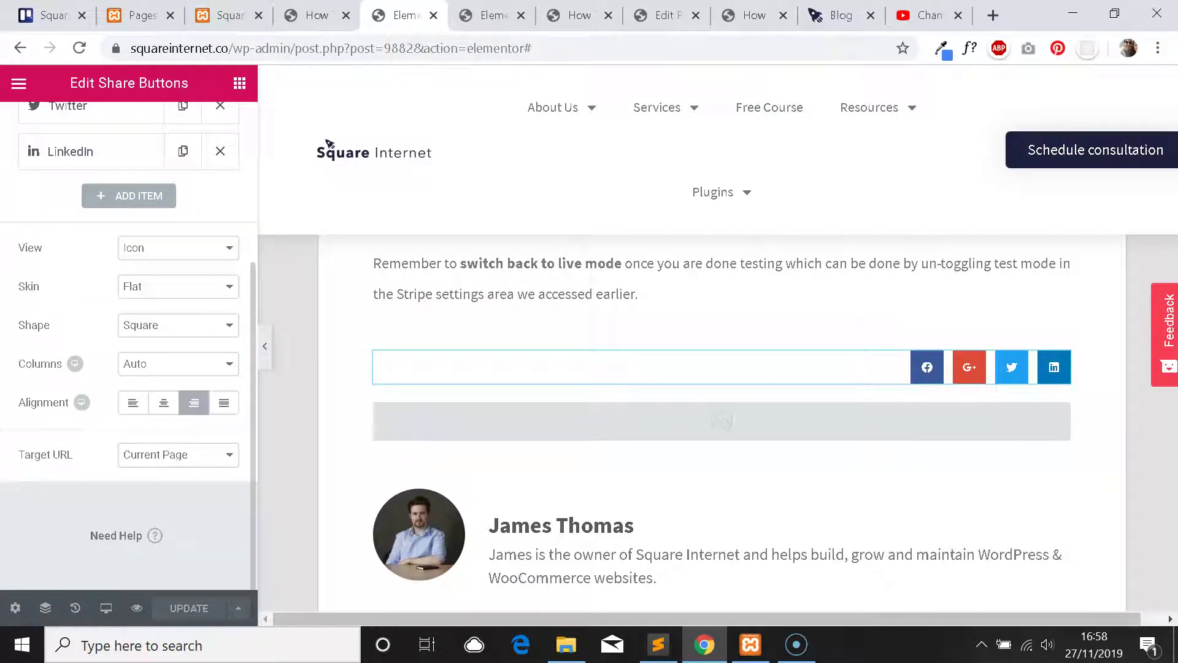
key("ctrl+Tab")
scroll(193, 257, "up", 4)
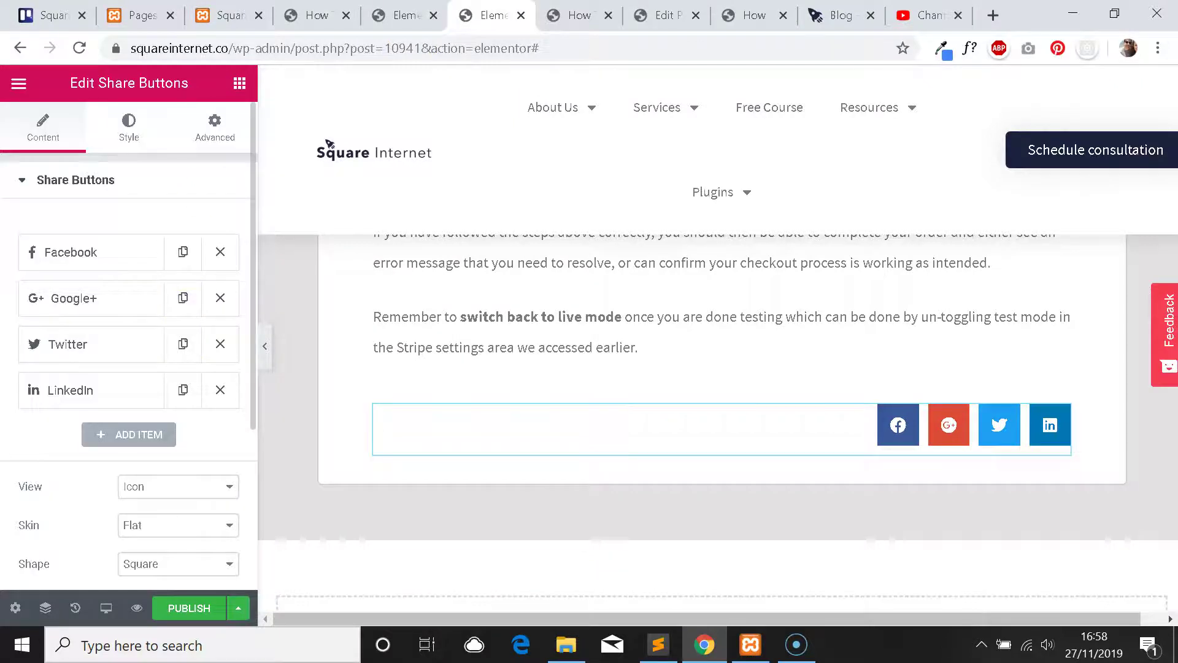
key("ctrl+shift+Tab")
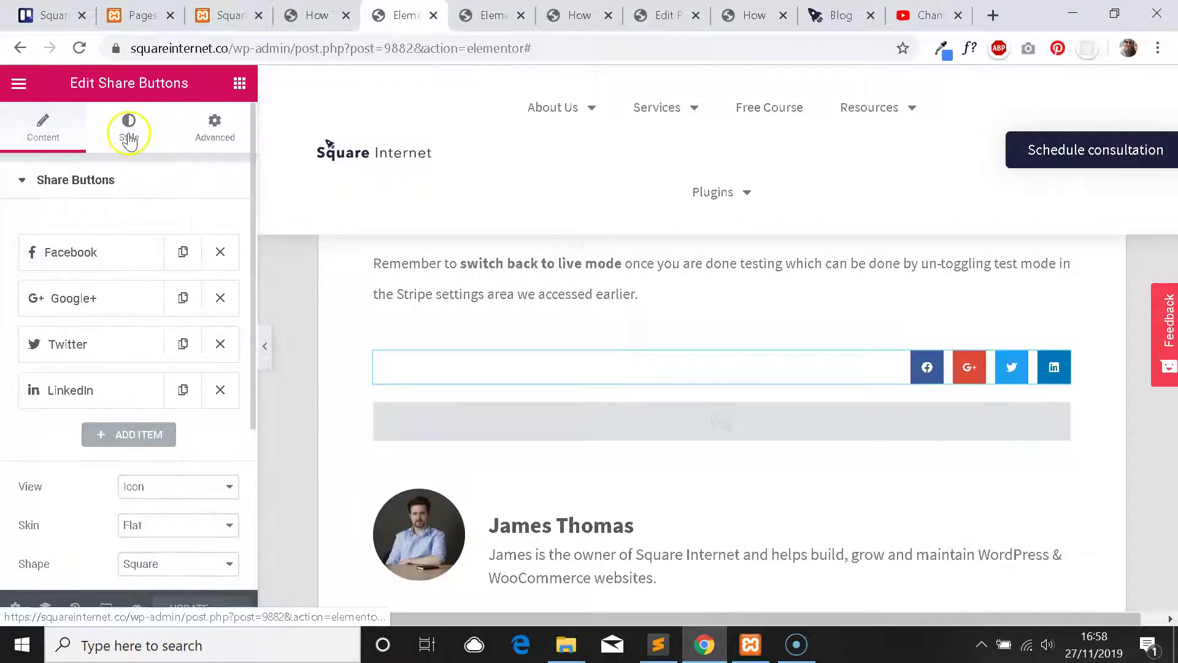
left_click(129, 132)
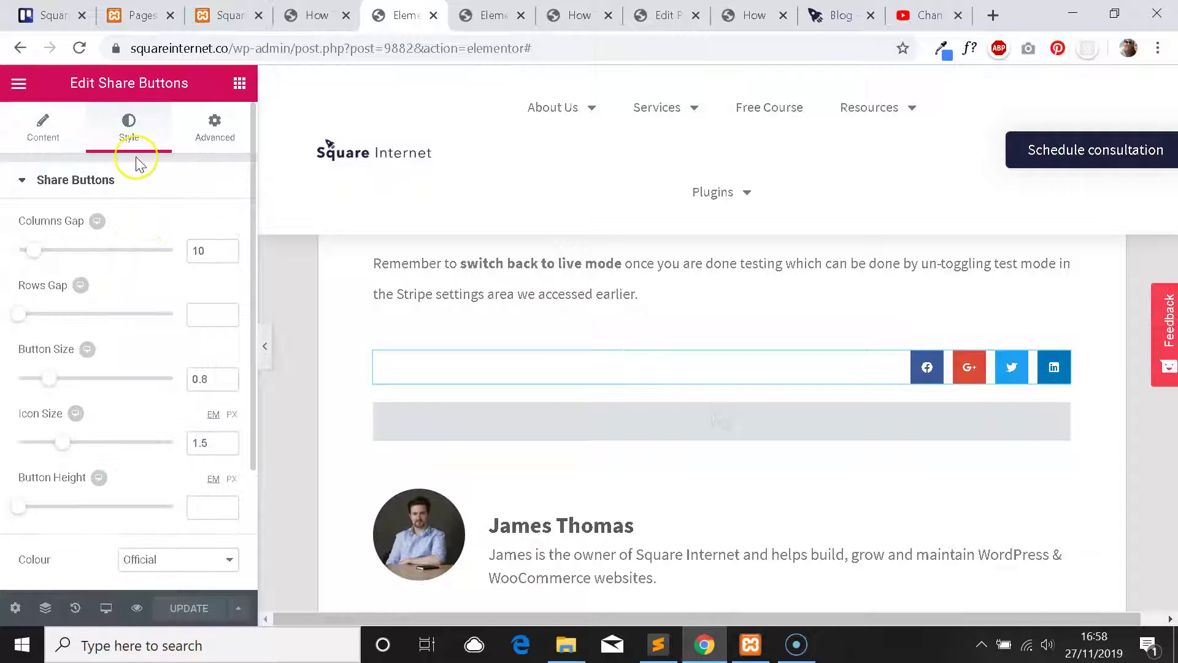
scroll(132, 177, "down", 2)
scroll(125, 197, "up", 2)
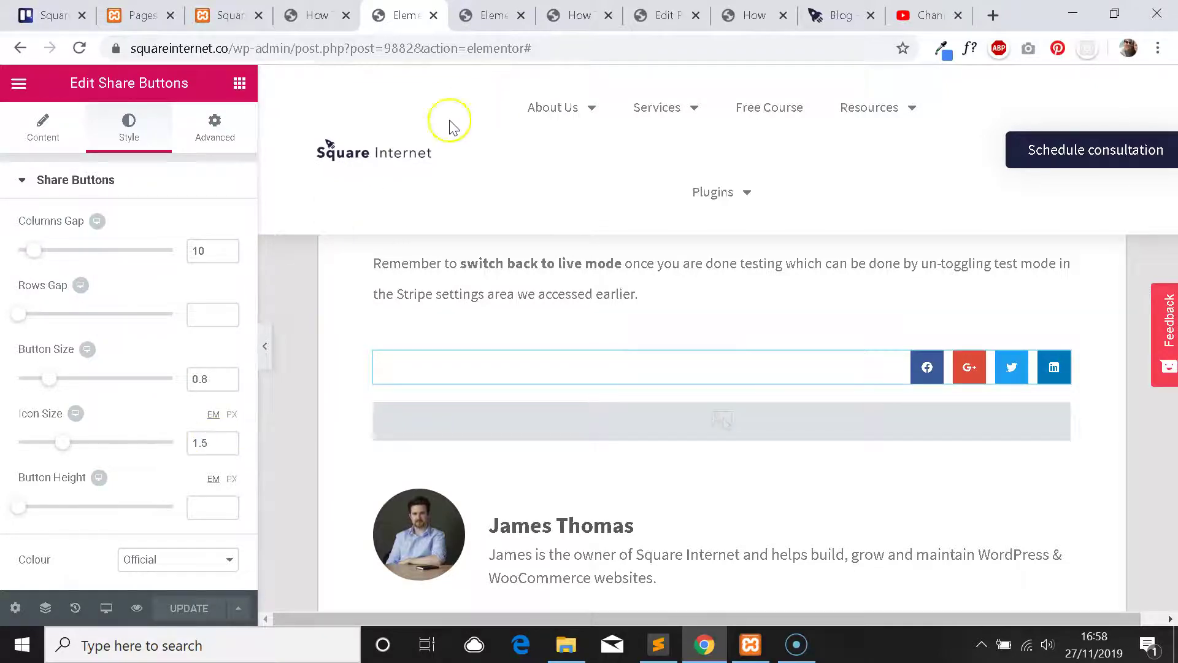
In the new template's share button style settings, set the button size to 0.8.
left_click(514, 29)
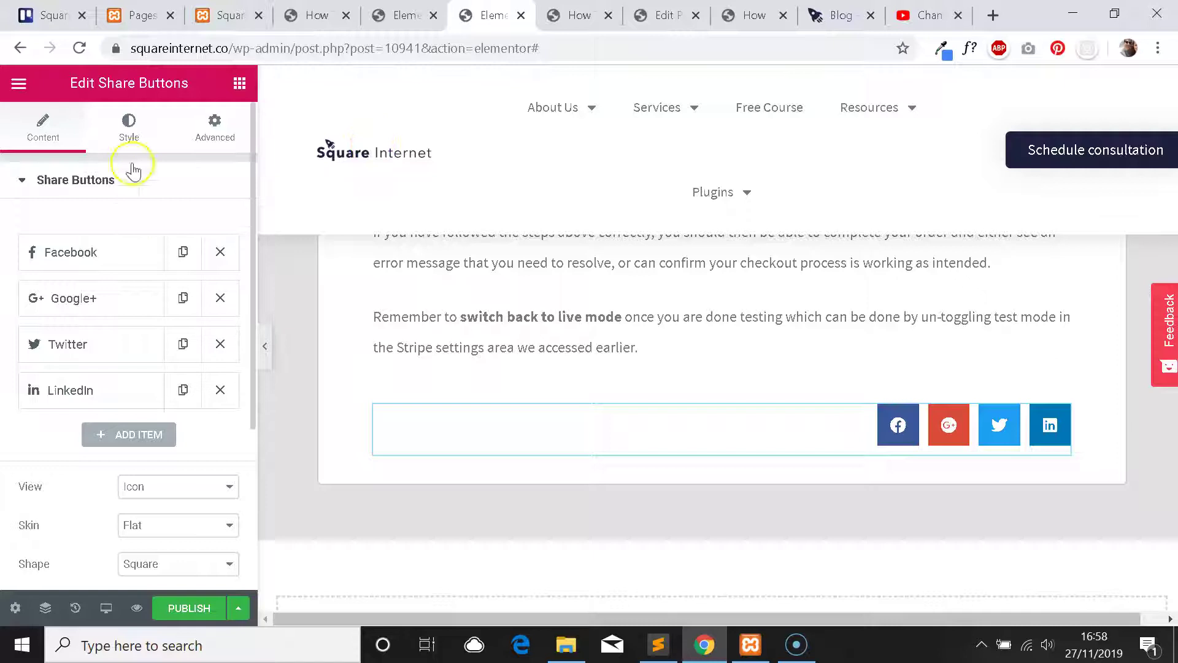
left_click(130, 132)
scroll(147, 325, "down", 2)
scroll(179, 323, "up", 2)
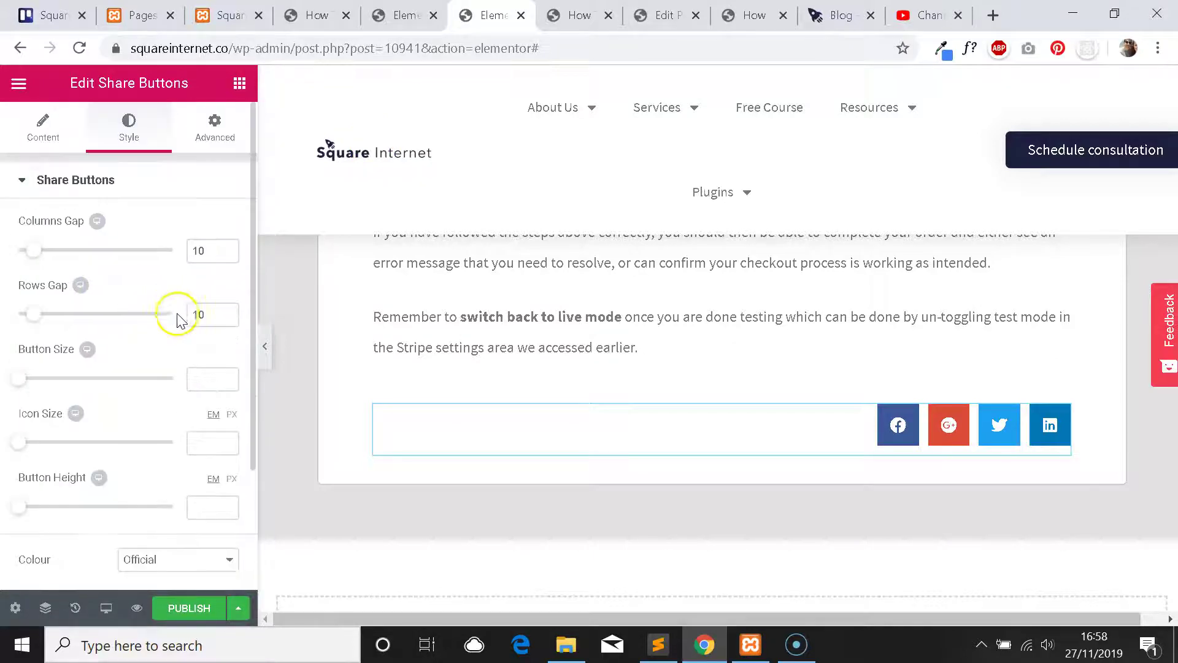
type("0.8")
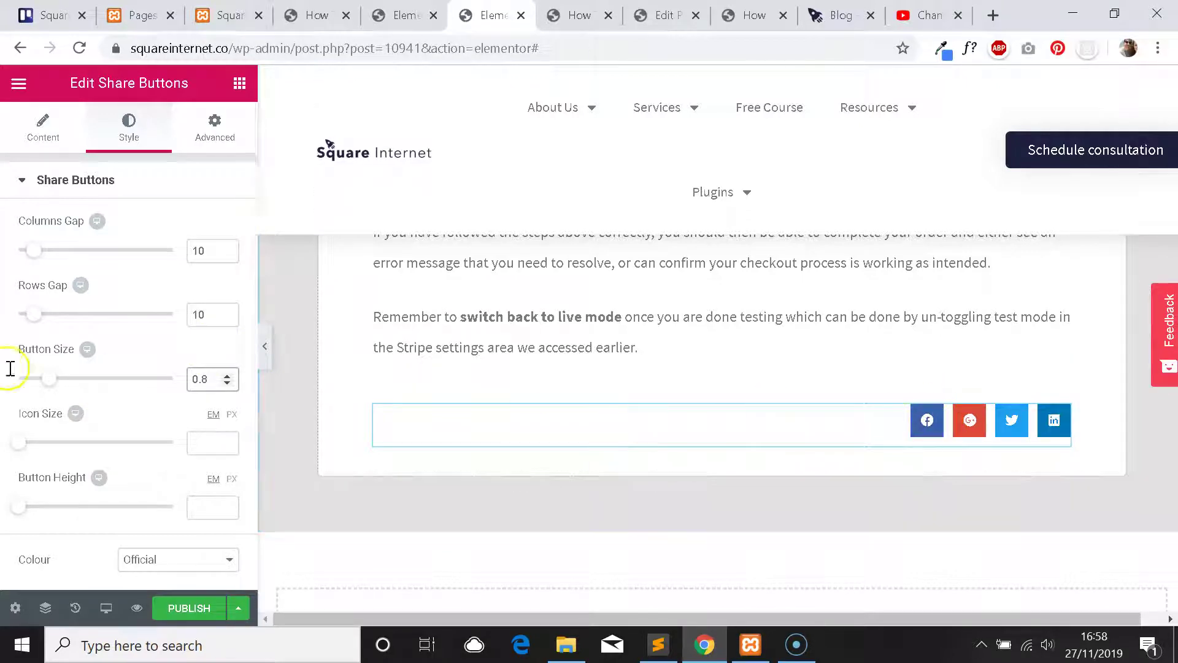
Try icon sizes 2 and 3 on the new share buttons, set the icon size to 1.5 and compare with the finished template.
left_click(205, 437)
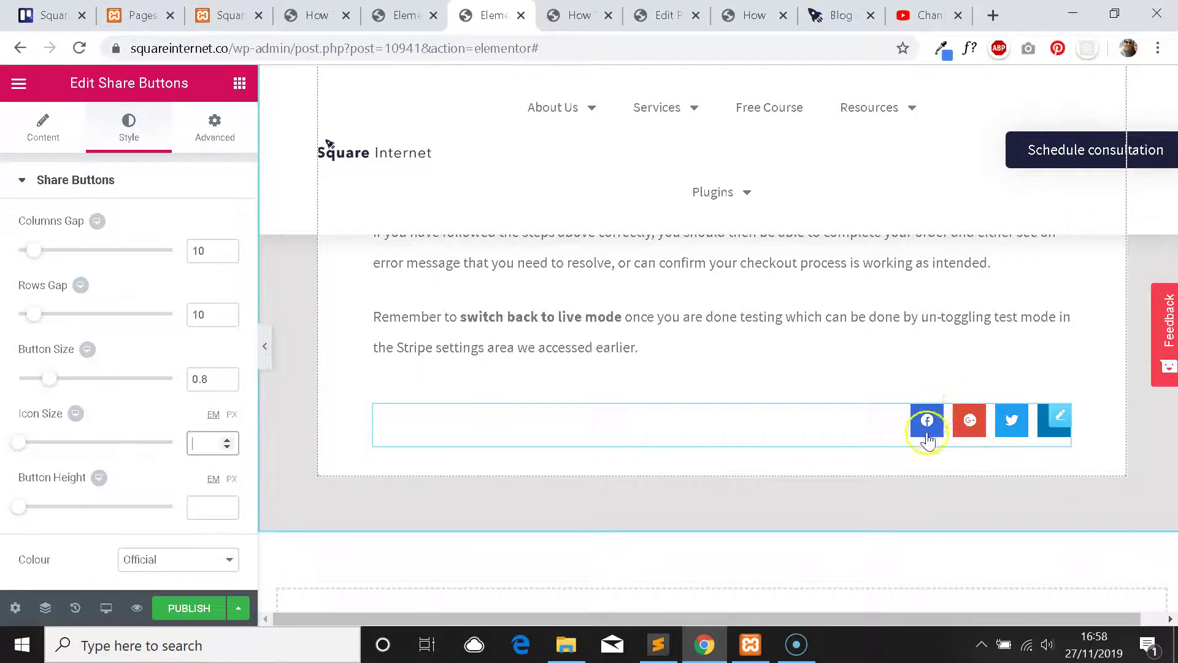
type("1.5")
key("BackSpace")
key("BackSpace")
key("BackSpace")
type("2")
key("BackSpace")
type("3")
key("BackSpace")
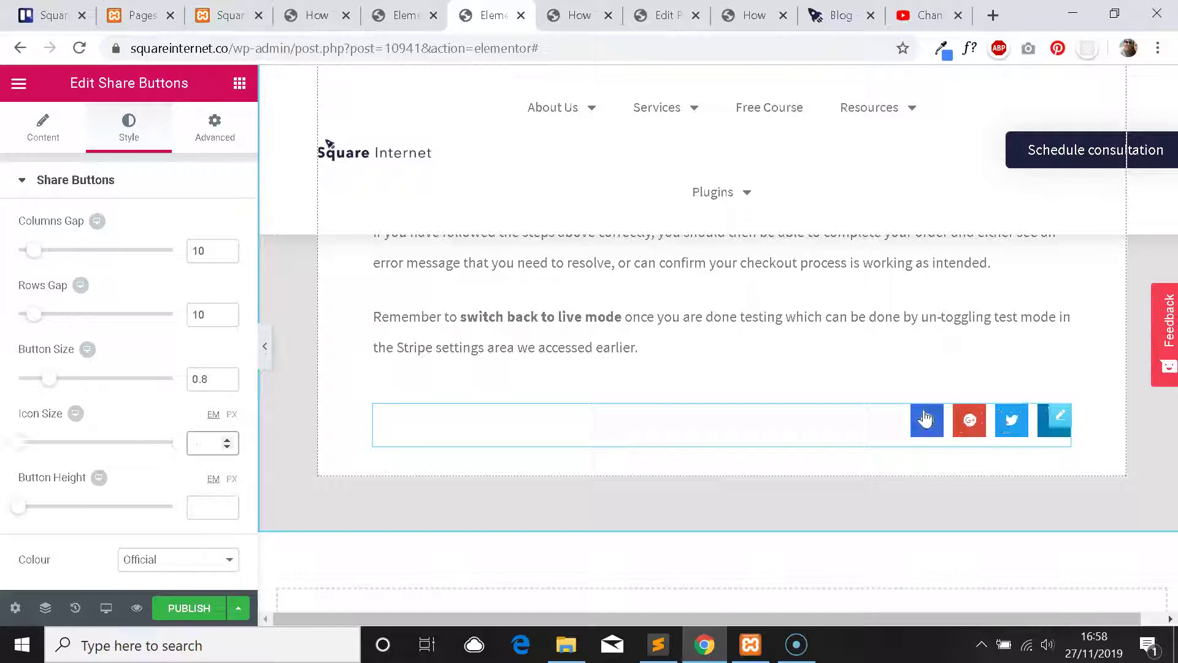
type("1.5")
left_click(405, 15)
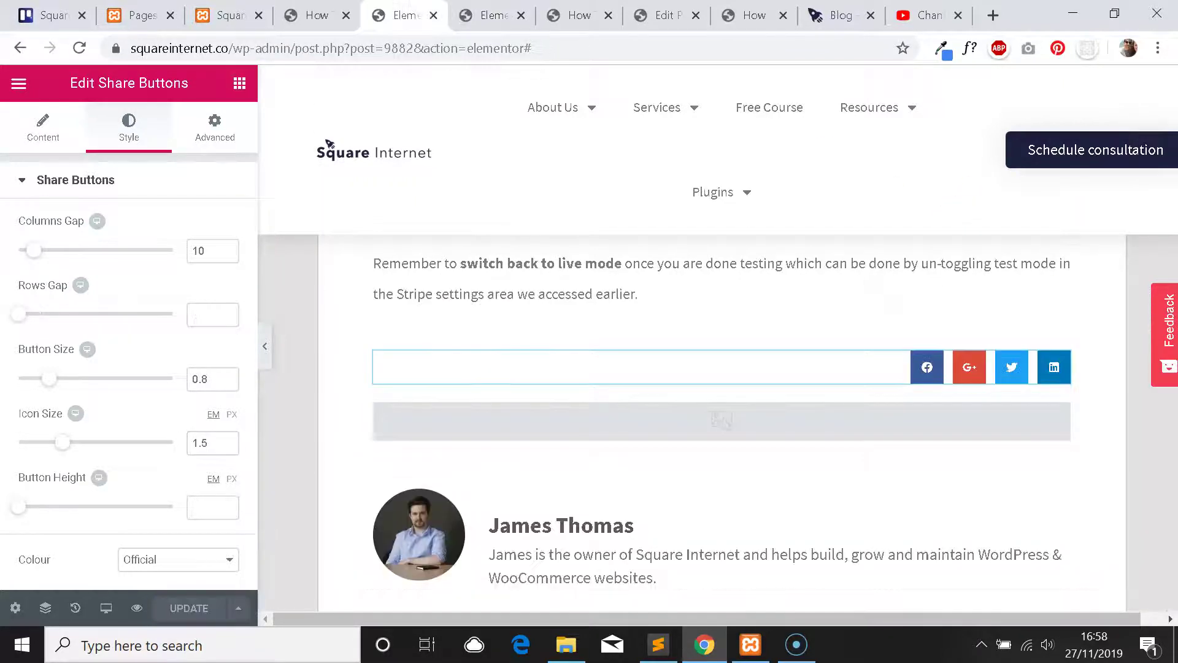
left_click(488, 16)
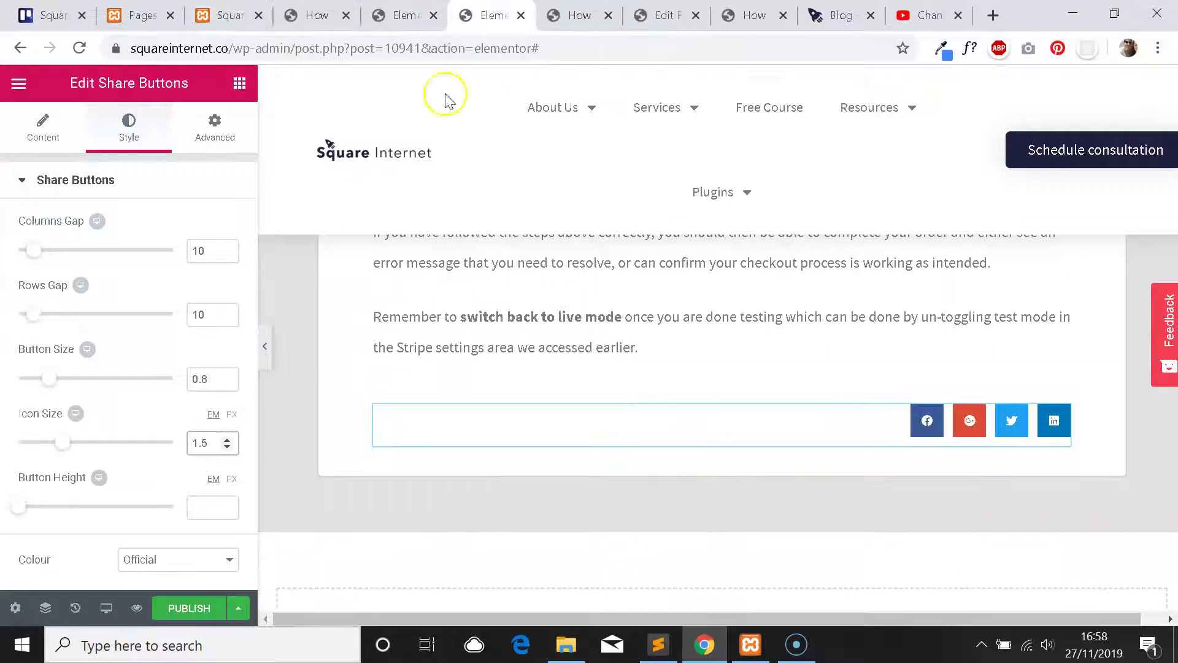
Examine the network and custom label options of the new share buttons' Facebook item and look over the other network items.
left_click(40, 130)
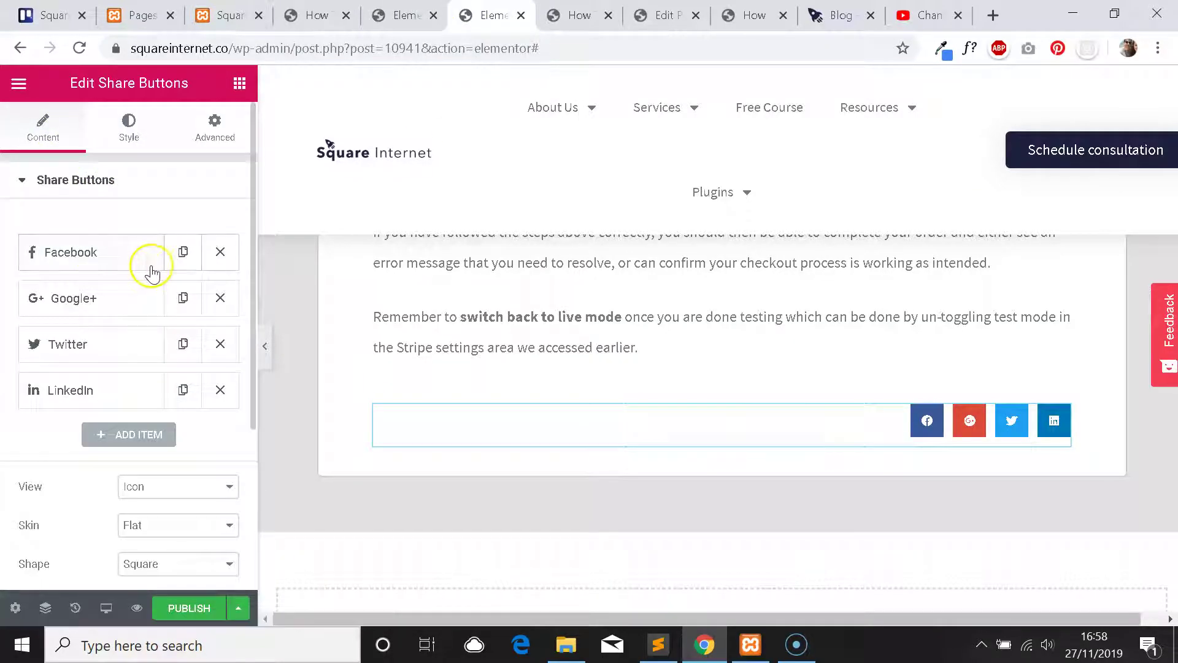
left_click(93, 255)
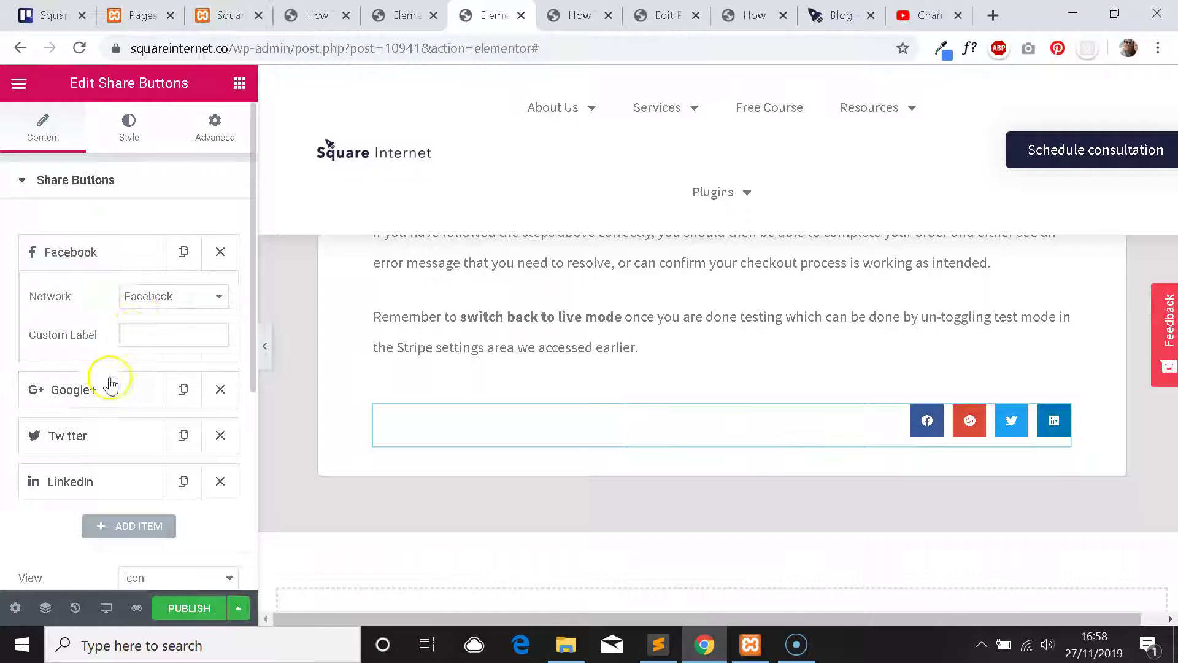
scroll(110, 384, "down", 5)
scroll(141, 328, "up", 5)
left_click(123, 304)
left_click(184, 296)
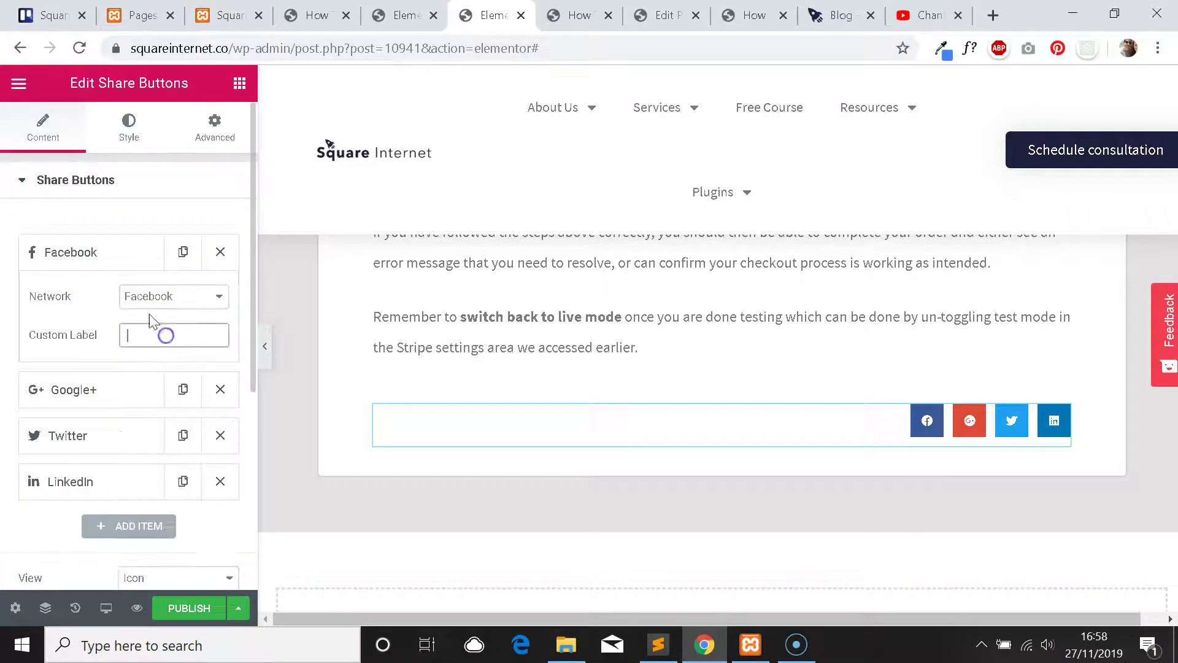
scroll(123, 295, "down", 2)
left_click(98, 264)
left_click(110, 171)
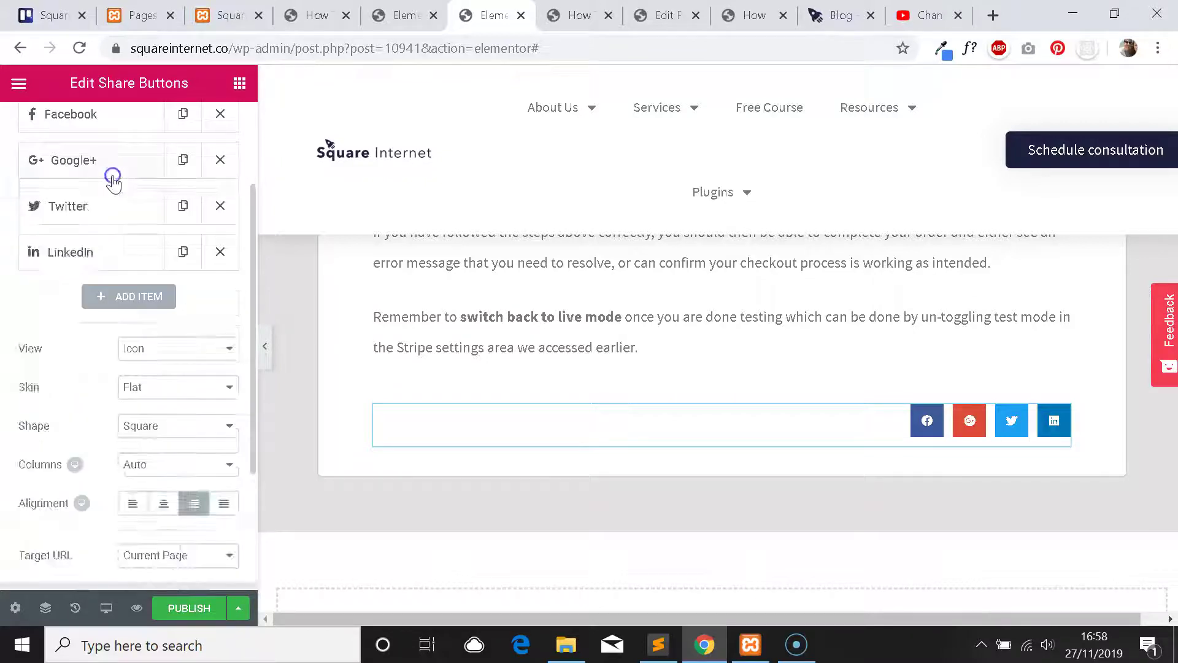
scroll(113, 179, "up", 2)
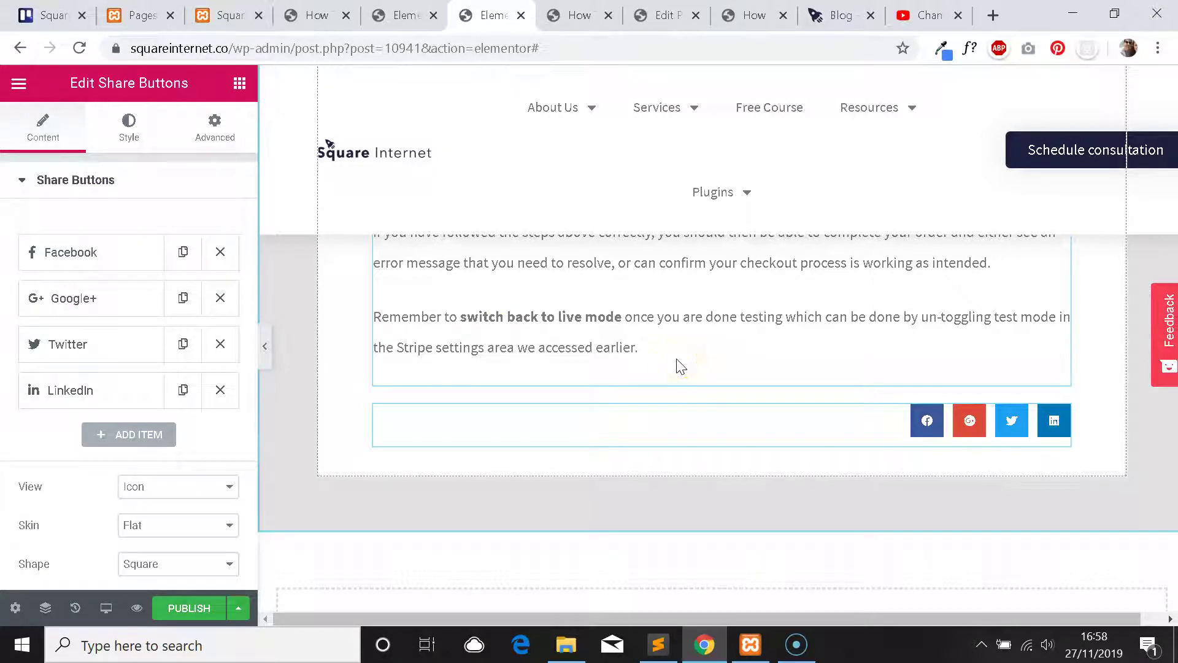
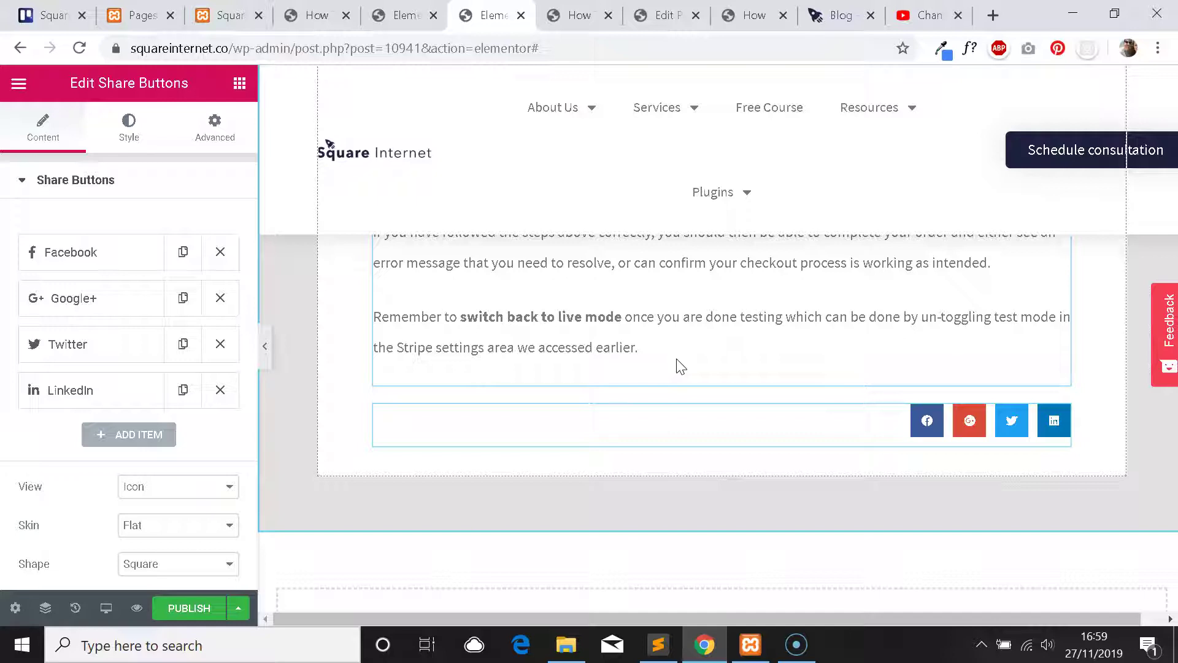
Review the remaining content options and the advanced margin and padding settings of the new share buttons.
scroll(92, 276, "down", 4)
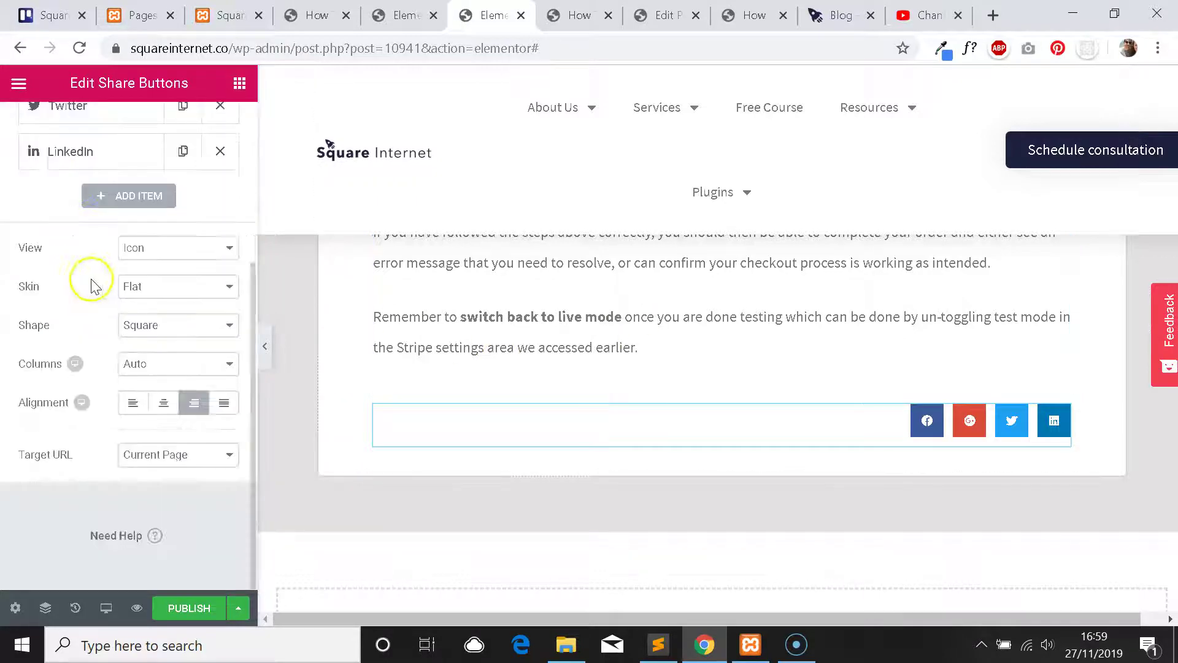
scroll(150, 307, "up", 4)
left_click(204, 134)
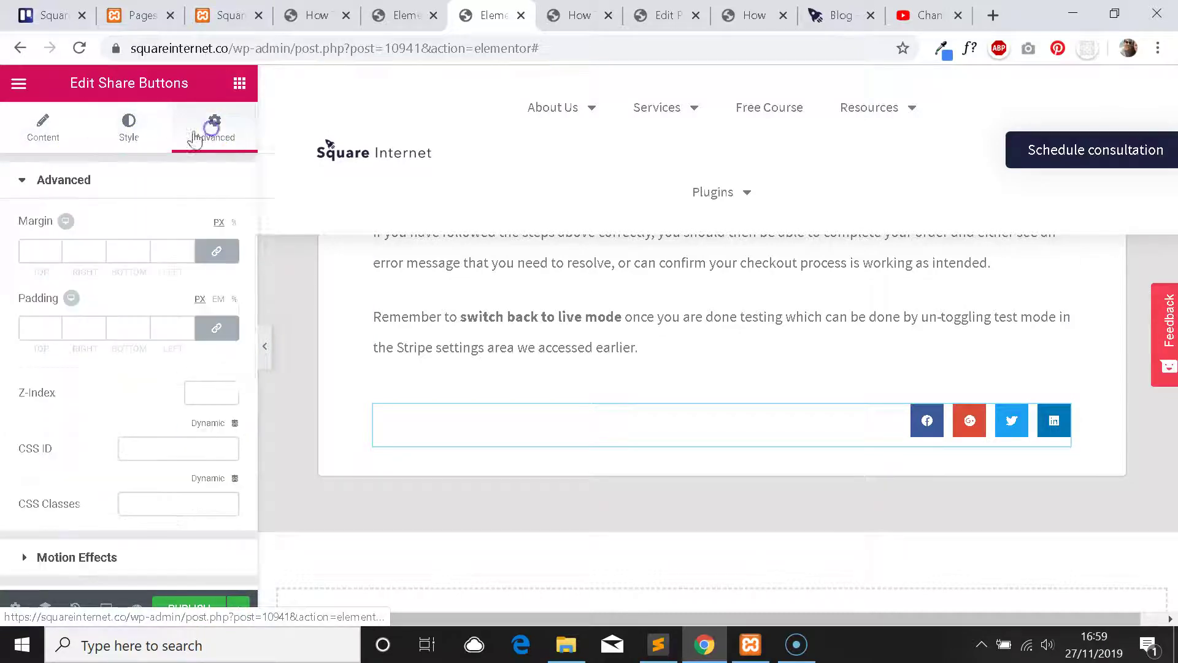
left_click(43, 130)
Inspect the Call to Action widget beneath the share buttons in the finished template and compare that area with the new template.
key("ctrl+shift+Tab")
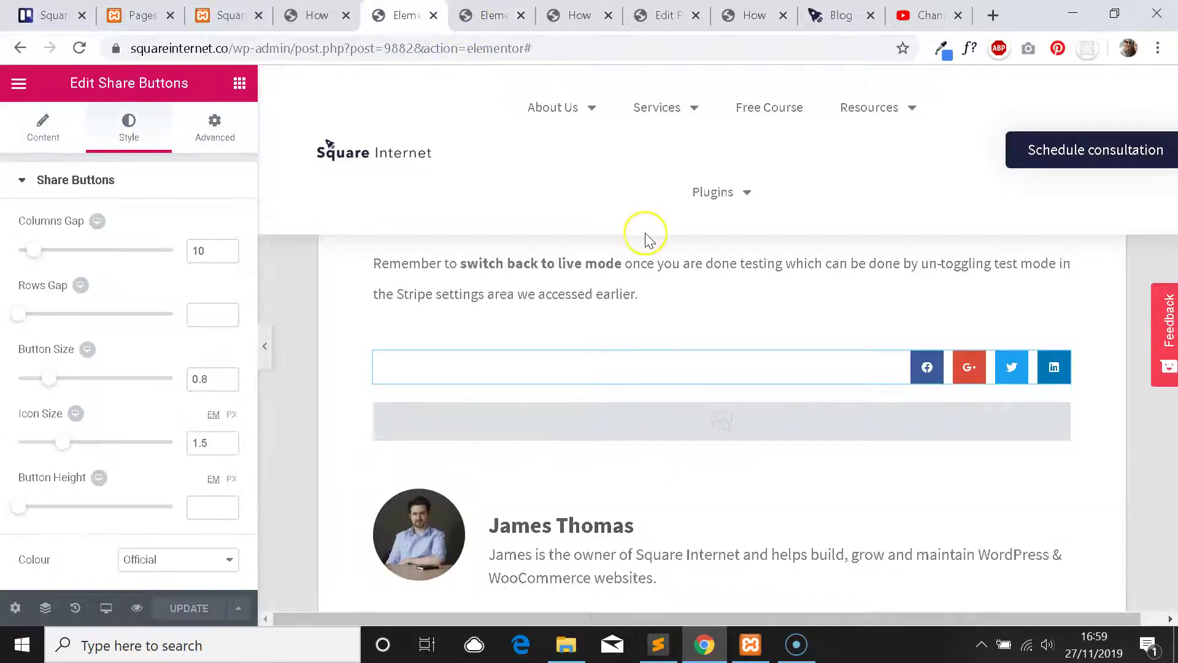
scroll(654, 295, "down", 1)
left_click(677, 333)
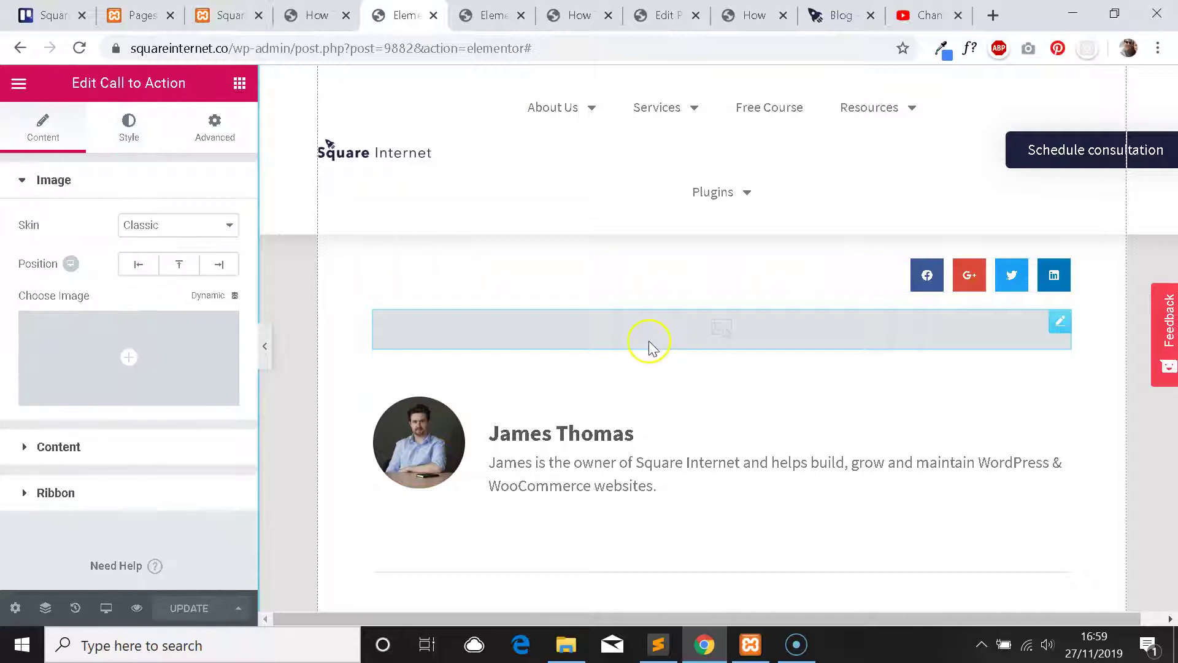
scroll(652, 348, "up", 1)
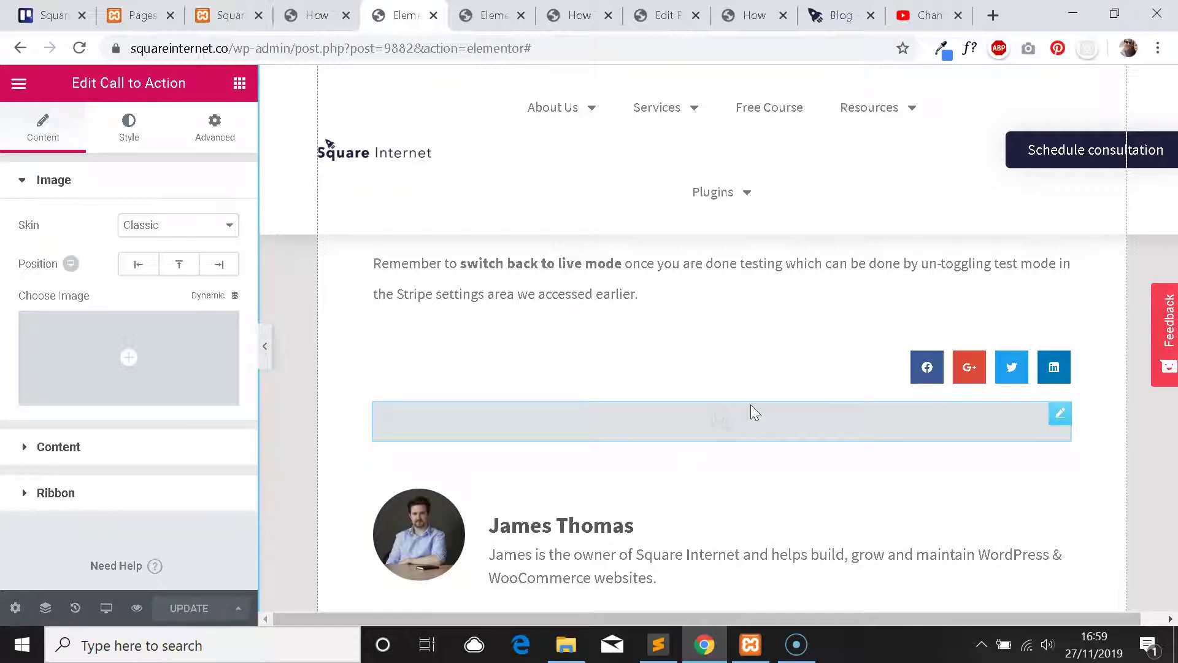
key("ctrl+Tab")
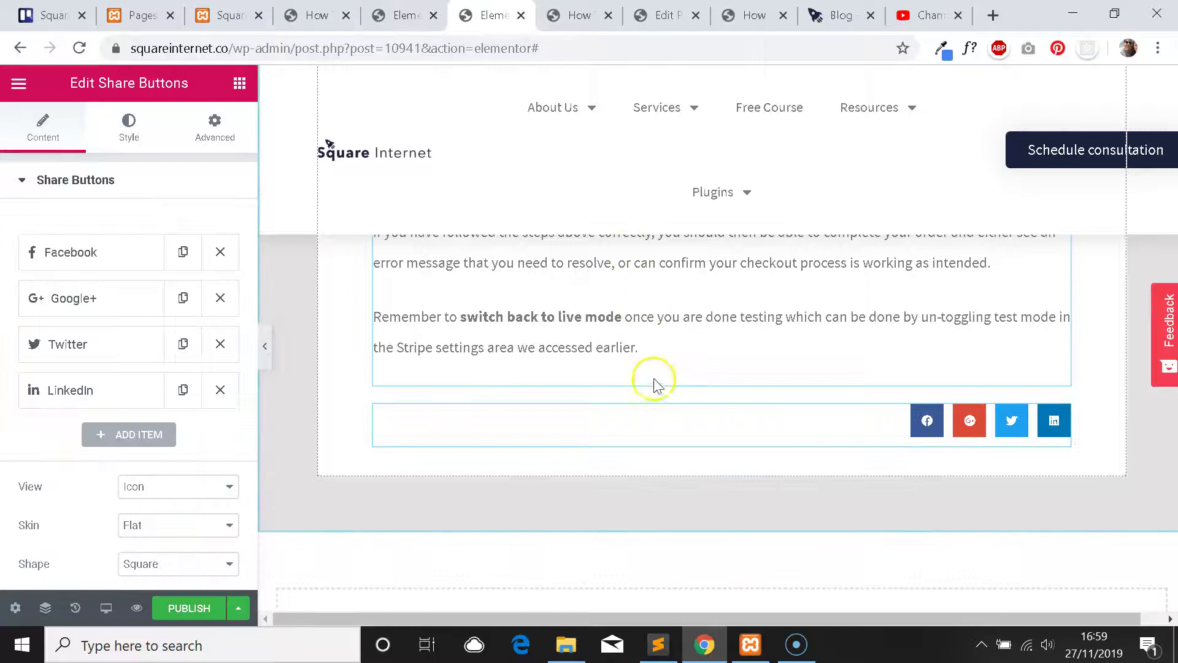
Check the finished template's share buttons for advanced spacing settings and look over the elements beneath them.
key("ctrl+shift+Tab")
left_click(1035, 364)
left_click(215, 126)
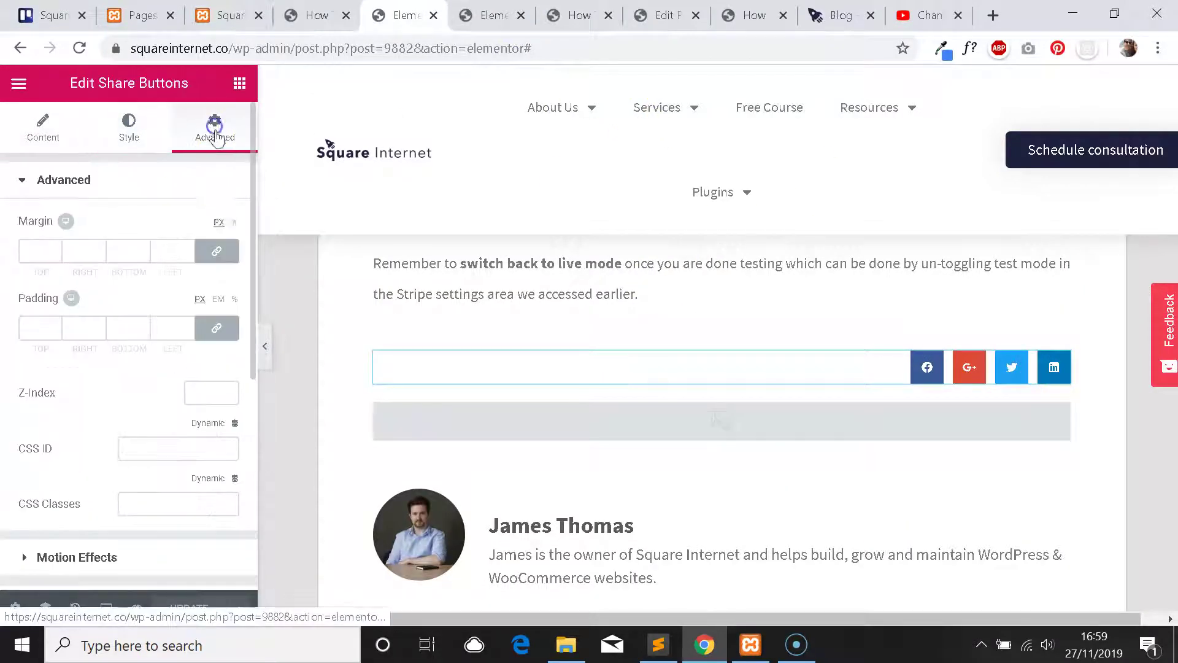
key("ctrl+Tab")
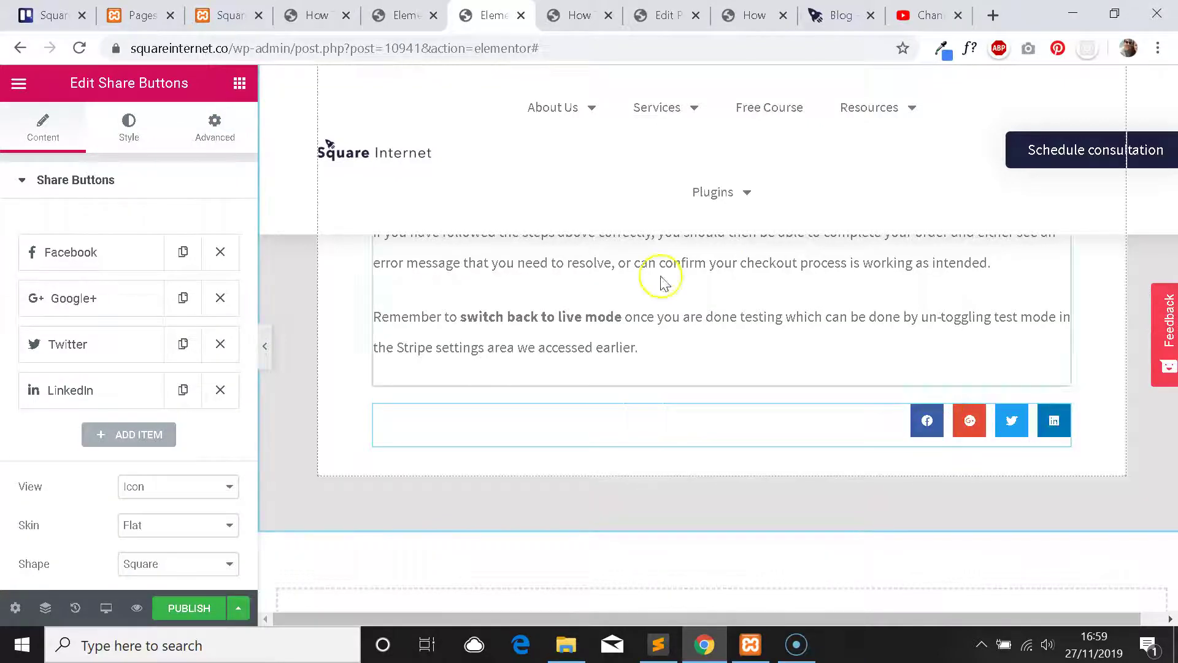
key("ctrl+shift+Tab")
scroll(763, 355, "down", 3)
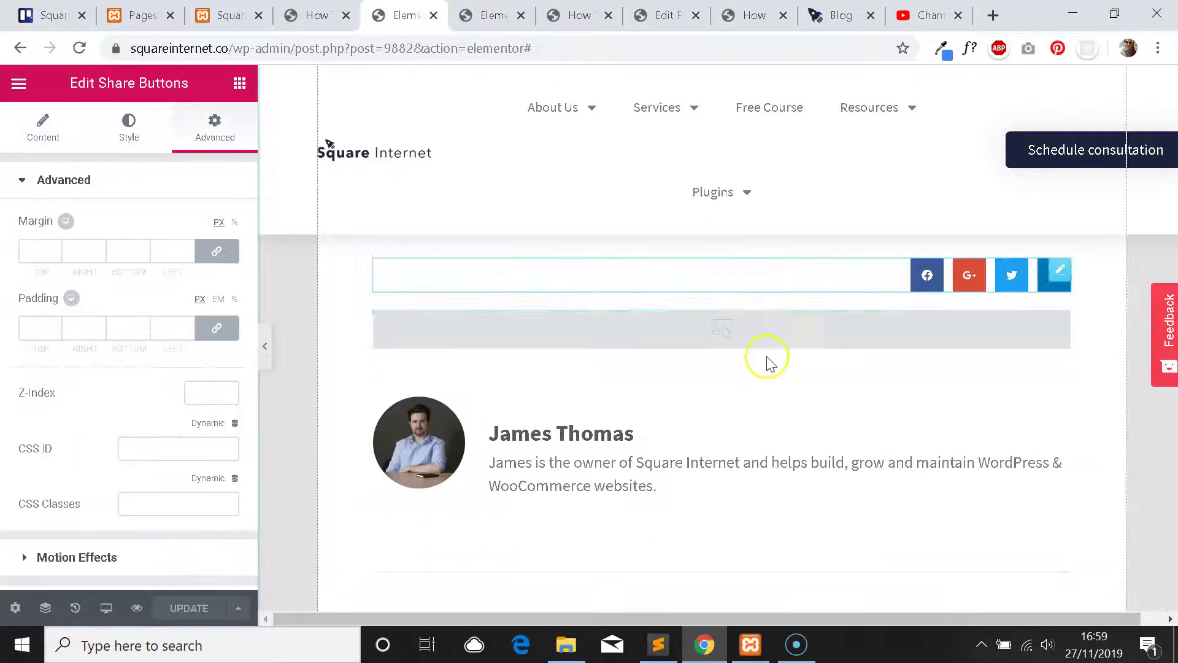
scroll(624, 353, "down", 3)
scroll(624, 353, "up", 5)
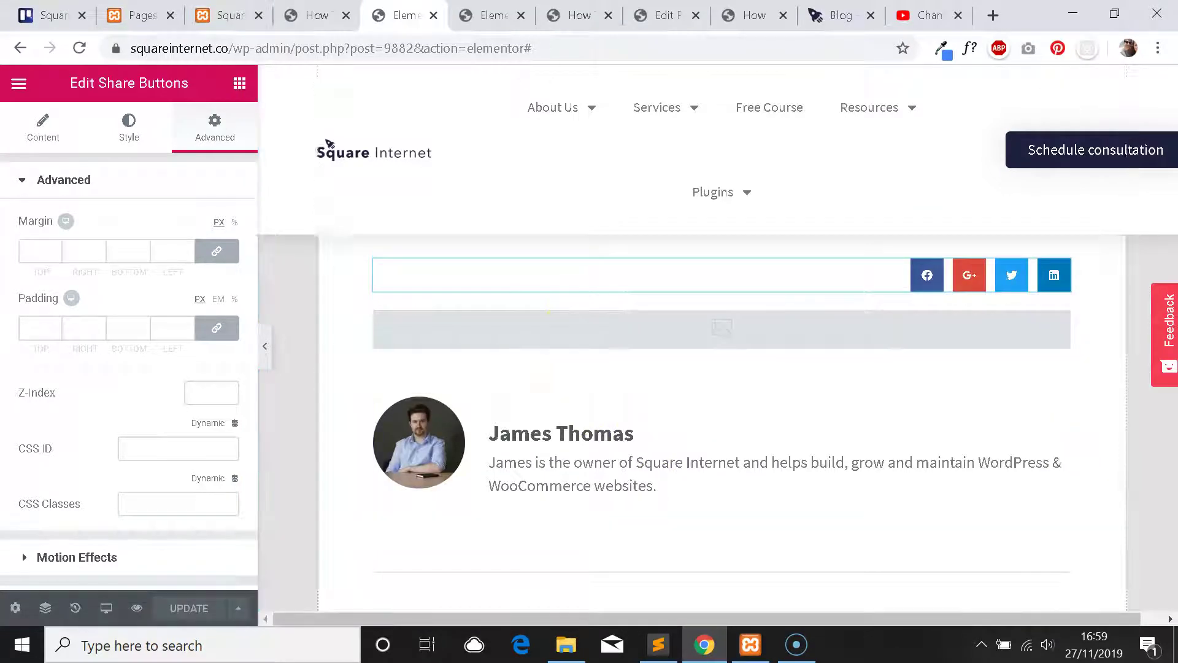
Select the finished template's Author Box for reference, reload the post preview and add an Author Box beneath the new template's share buttons.
left_click(733, 407)
left_click(576, 15)
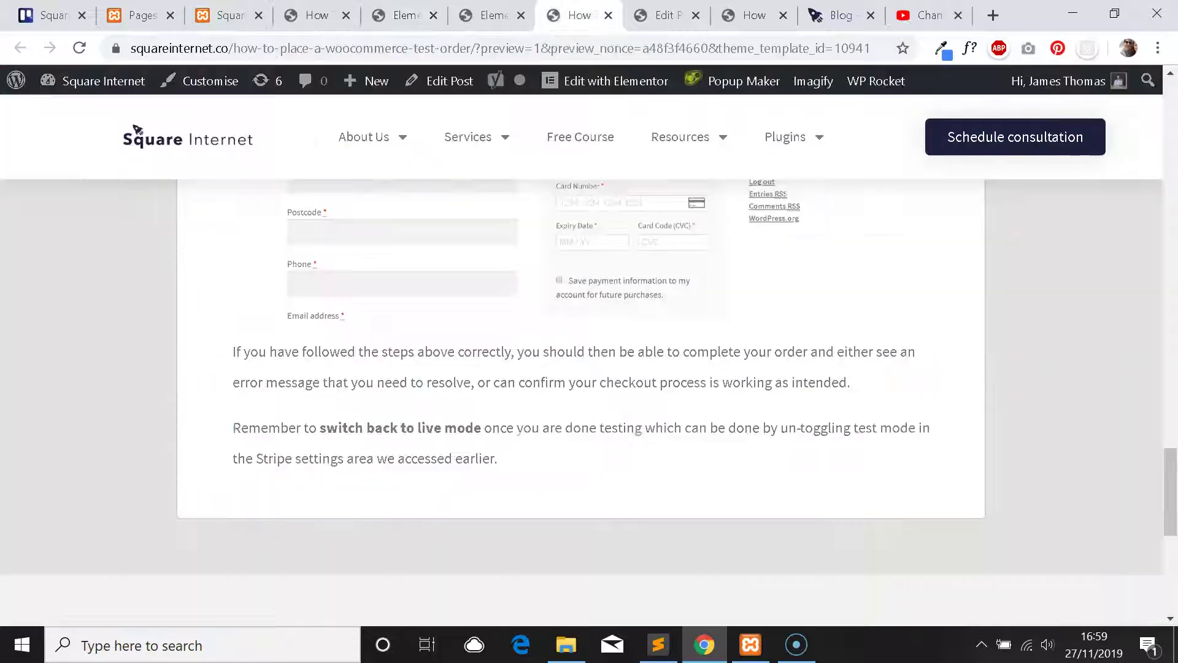
left_click(499, 17)
scroll(874, 386, "down", 1)
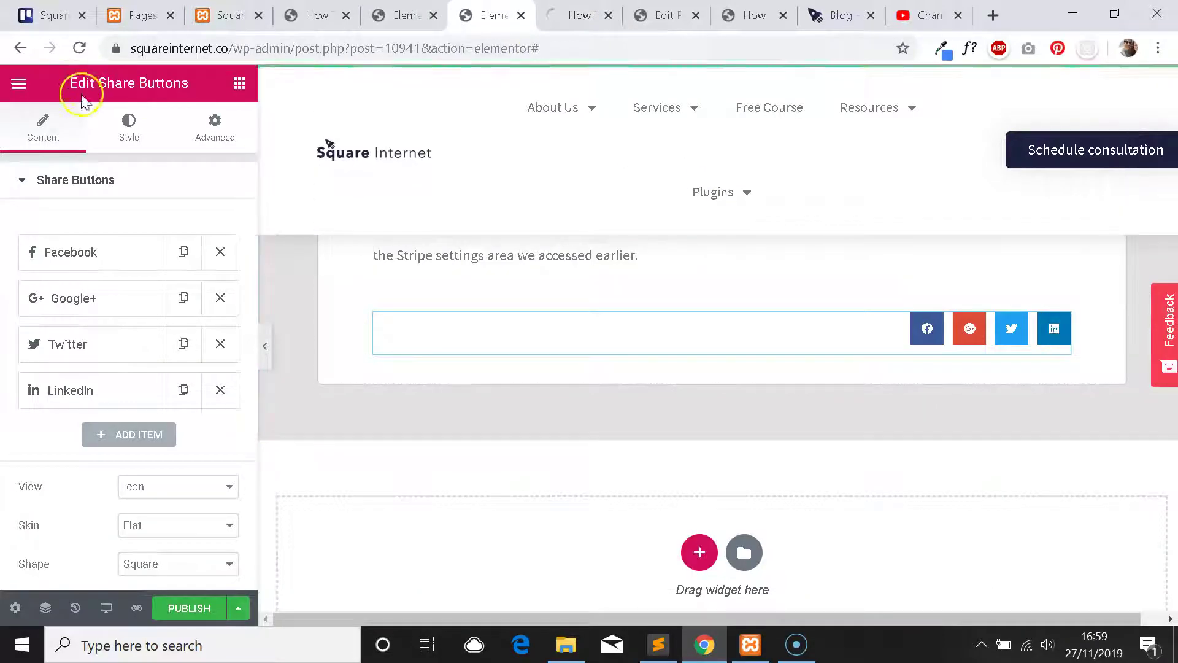
left_click(18, 83)
left_click(15, 86)
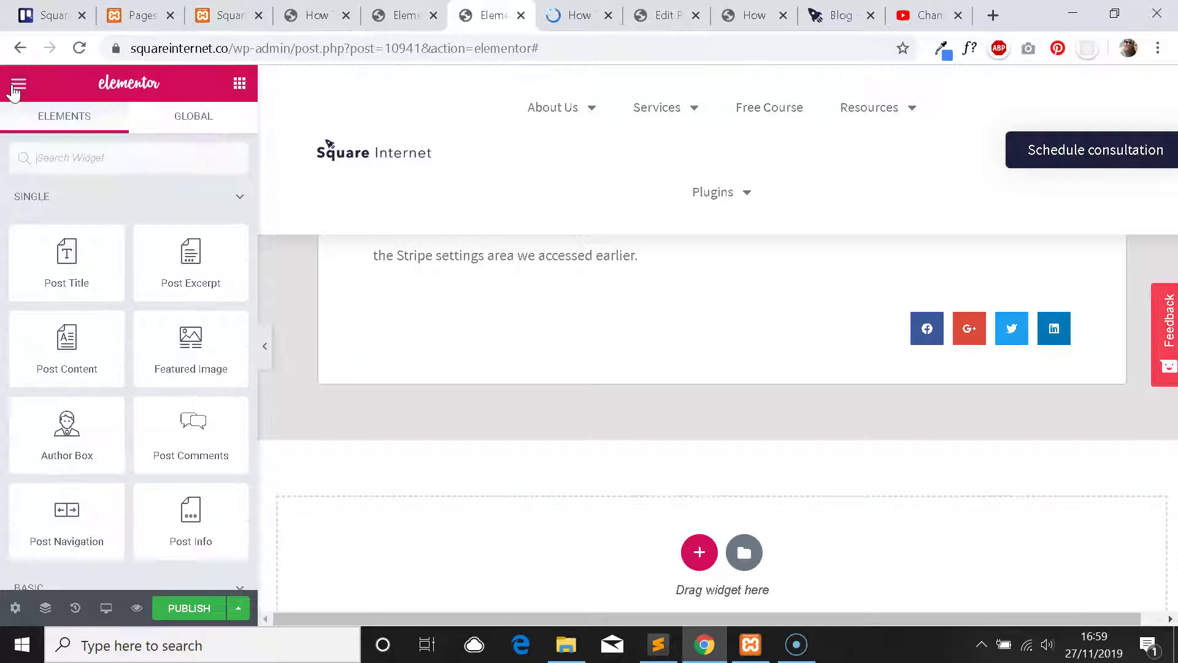
left_click_drag(68, 215, 629, 334)
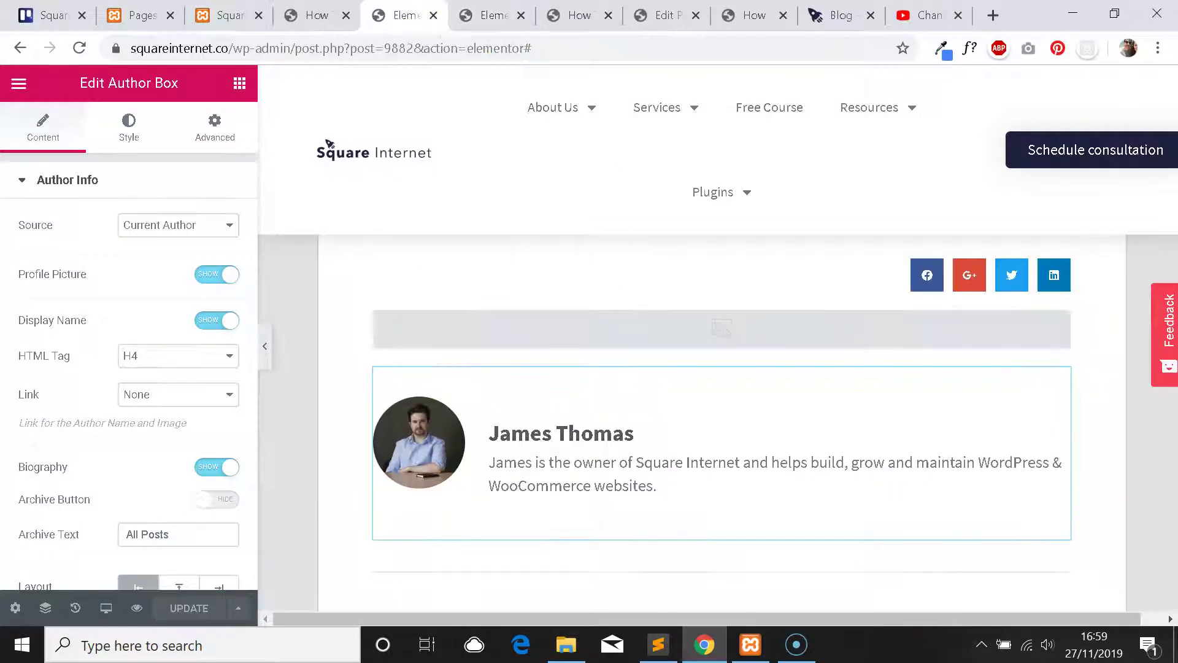
Check the style options and advanced margin settings of the finished template's Author Box.
left_click(485, 15)
left_click(408, 15)
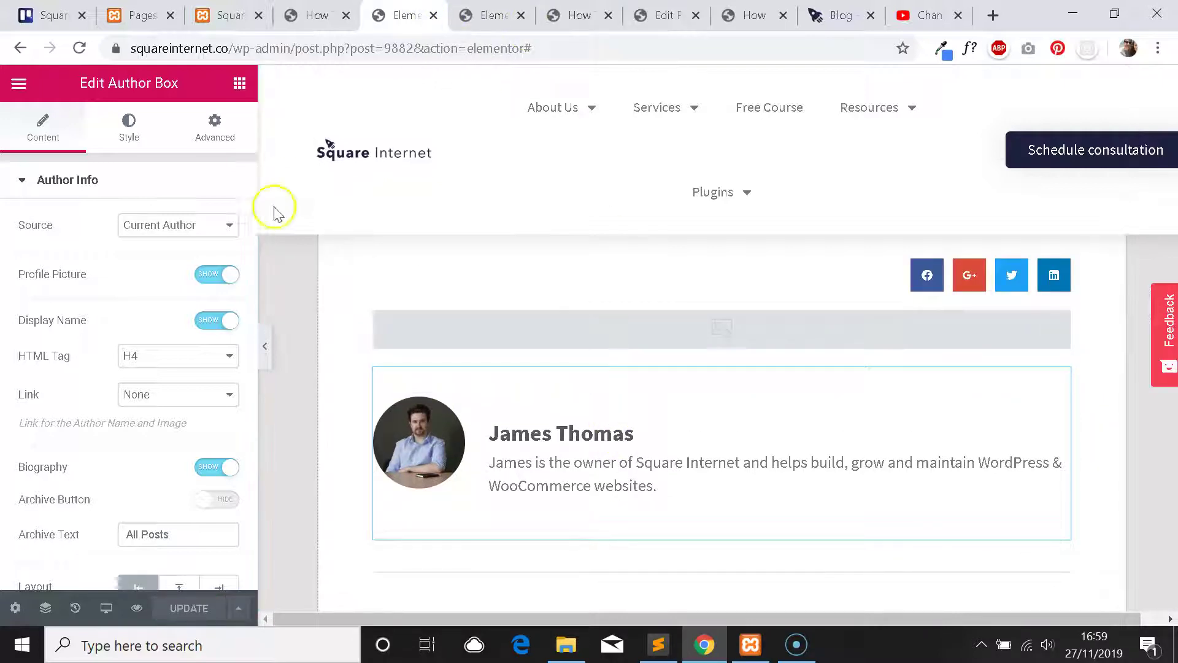
left_click(134, 132)
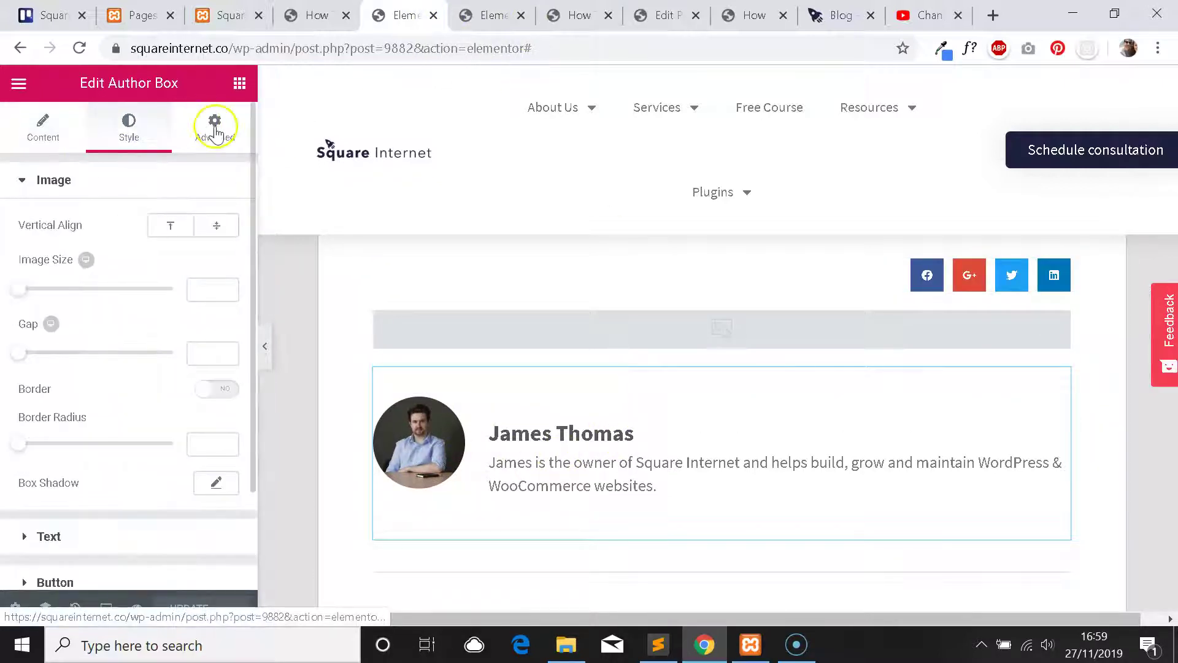
left_click(216, 132)
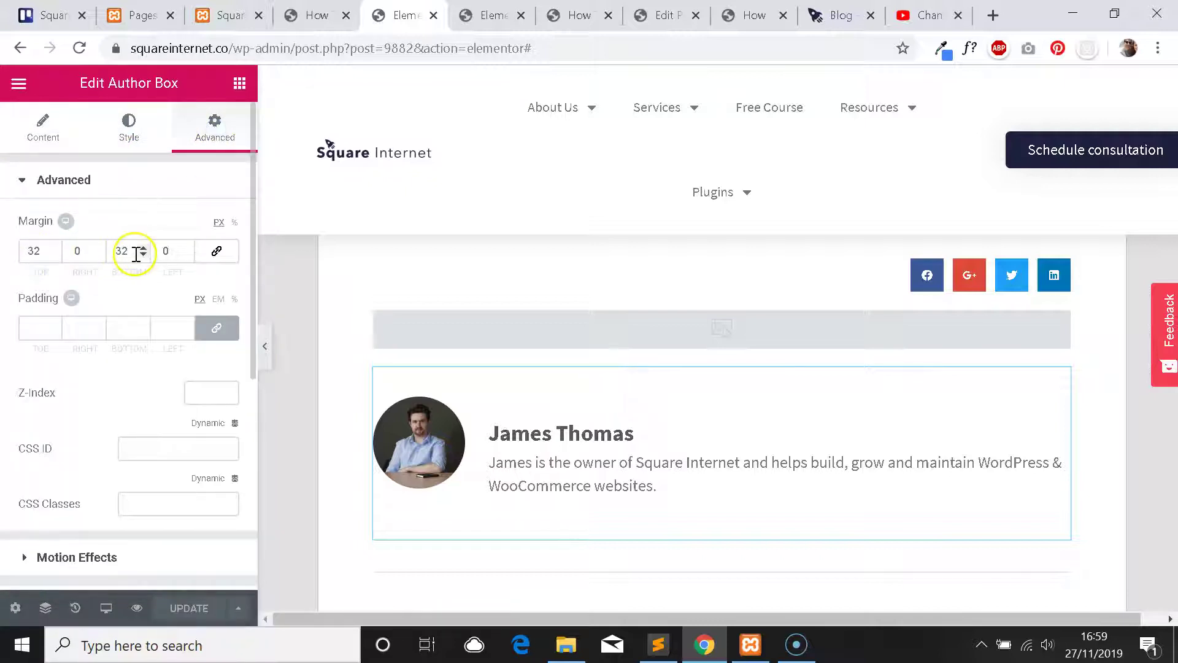
Unlink the margins of the new template's Author Box and set the top and bottom margins to 32 px.
key("ctrl+Tab")
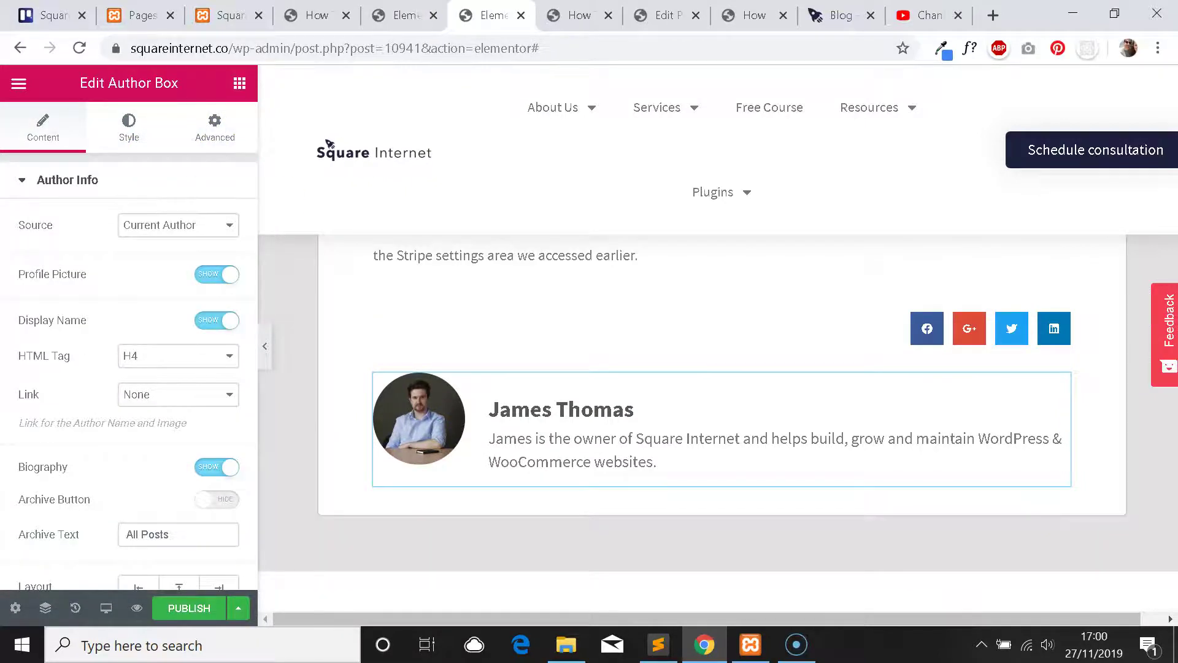
left_click(218, 131)
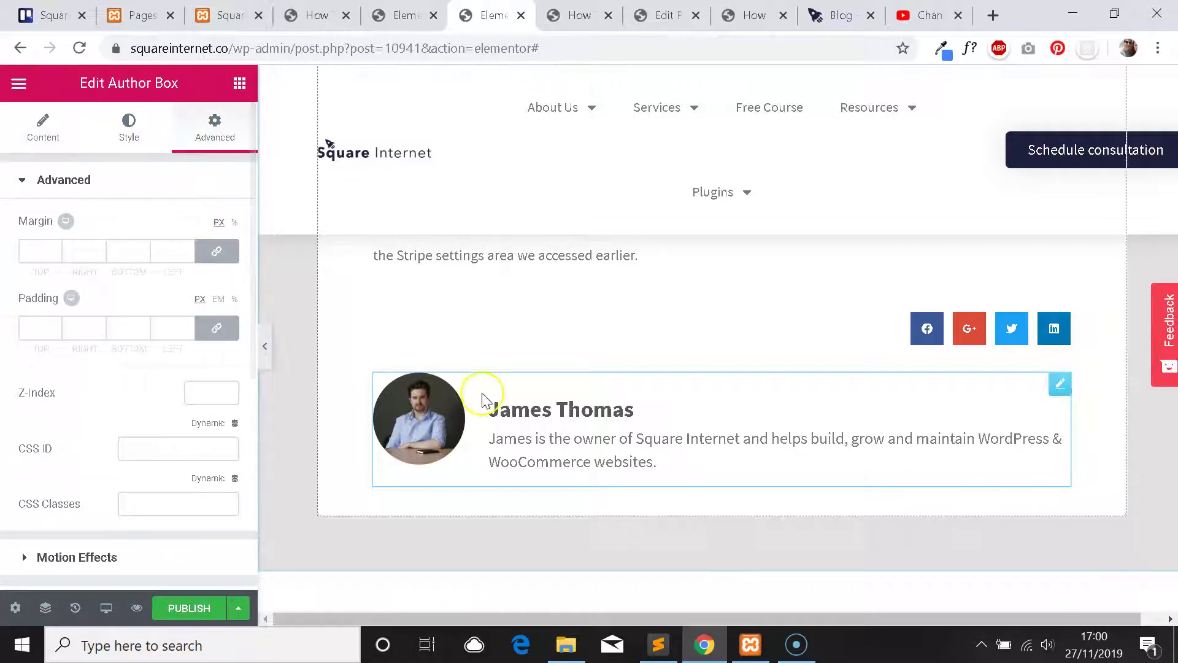
left_click(207, 249)
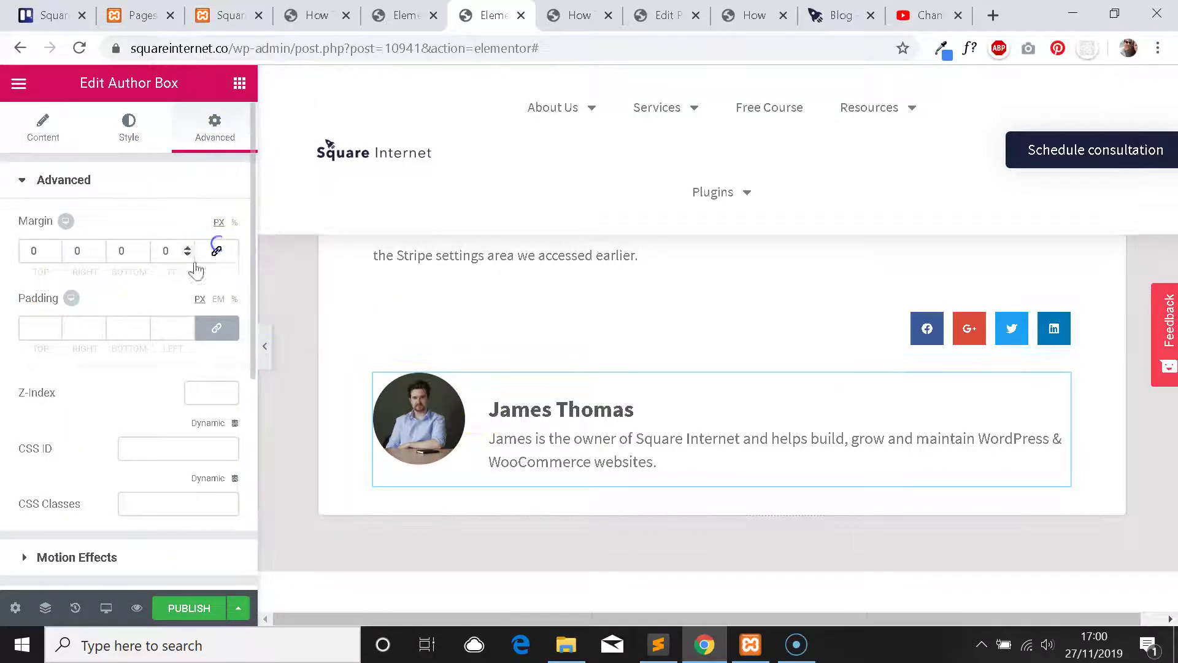
type("32")
key("Tab")
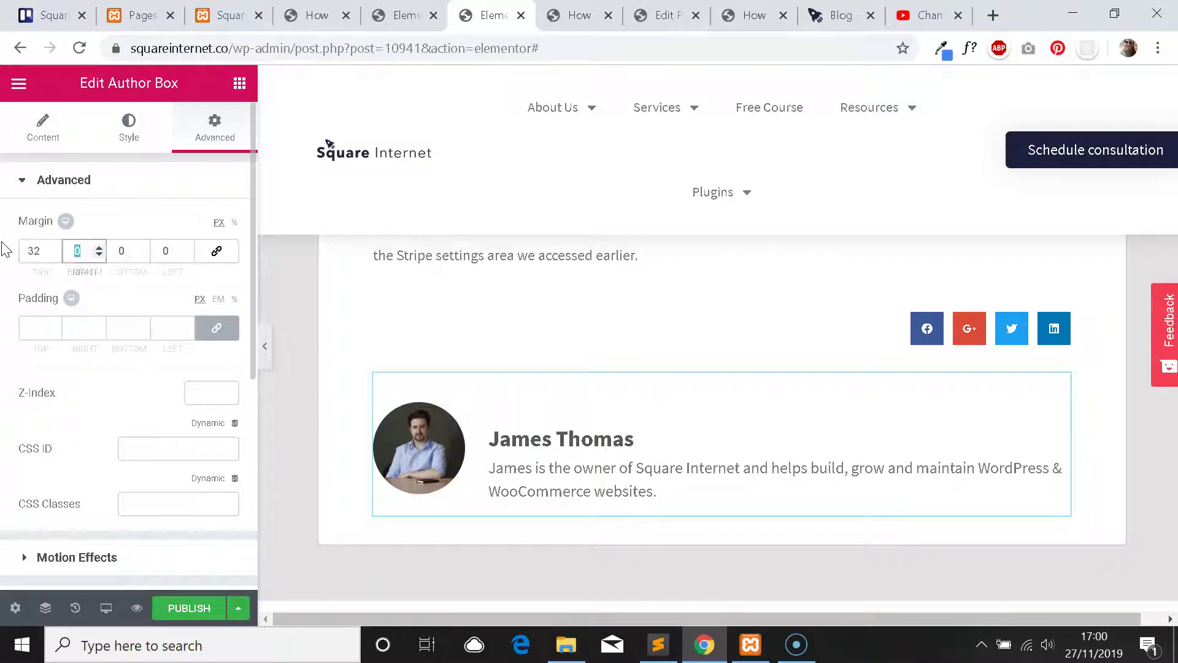
key("Tab")
type("32")
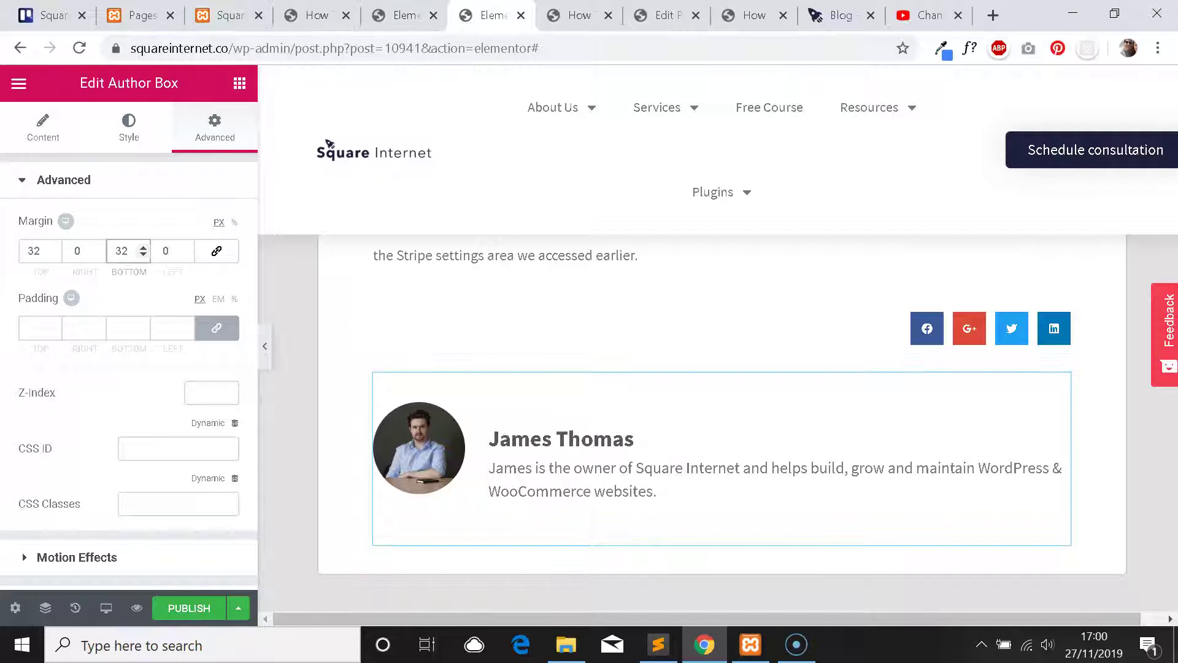
Look over the elements beneath the Author Box in the finished template.
left_click(441, 5)
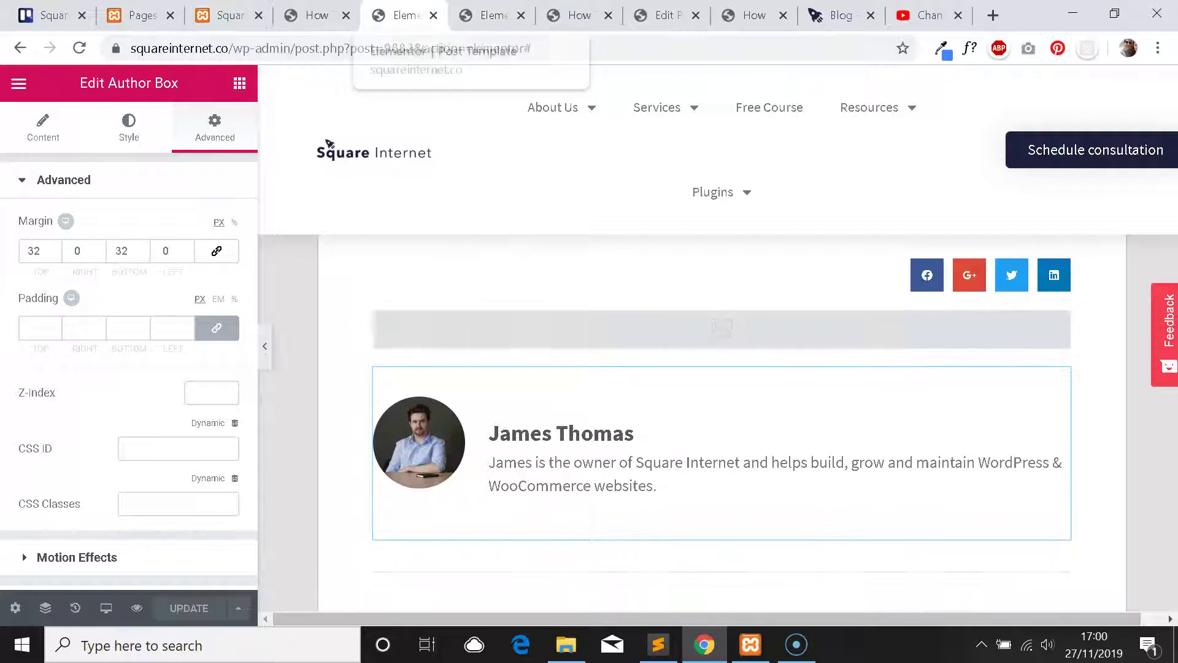
left_click(467, 5)
left_click(447, 4)
left_click(485, 9)
left_click(447, 6)
left_click(18, 82)
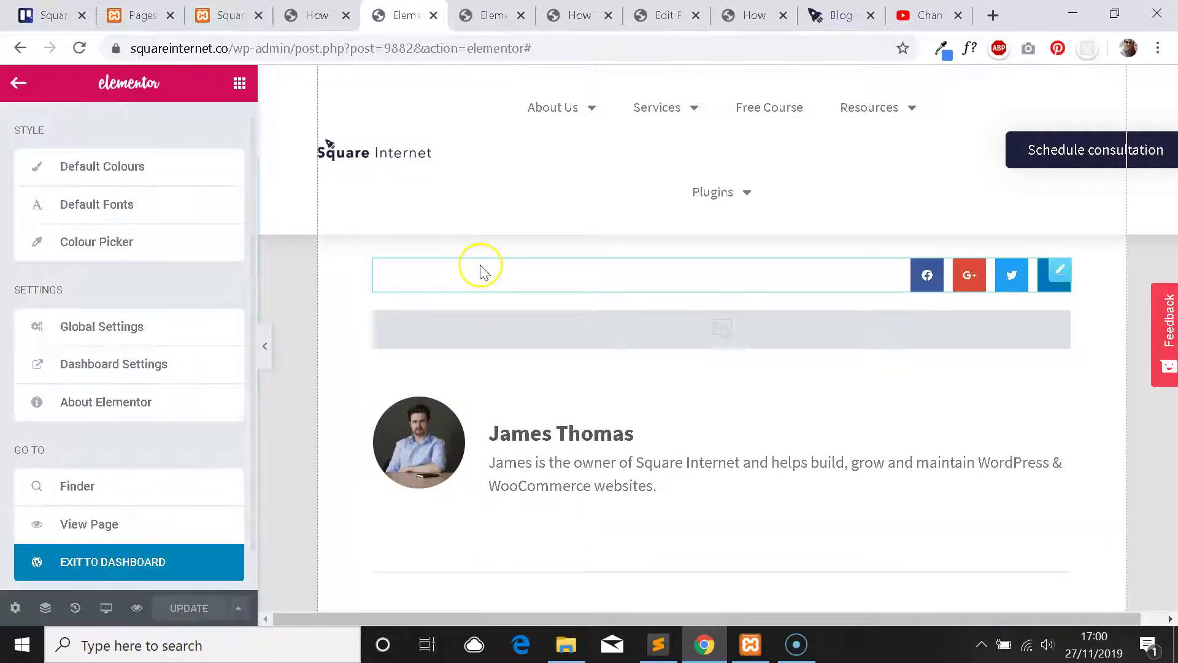
scroll(602, 321, "down", 2)
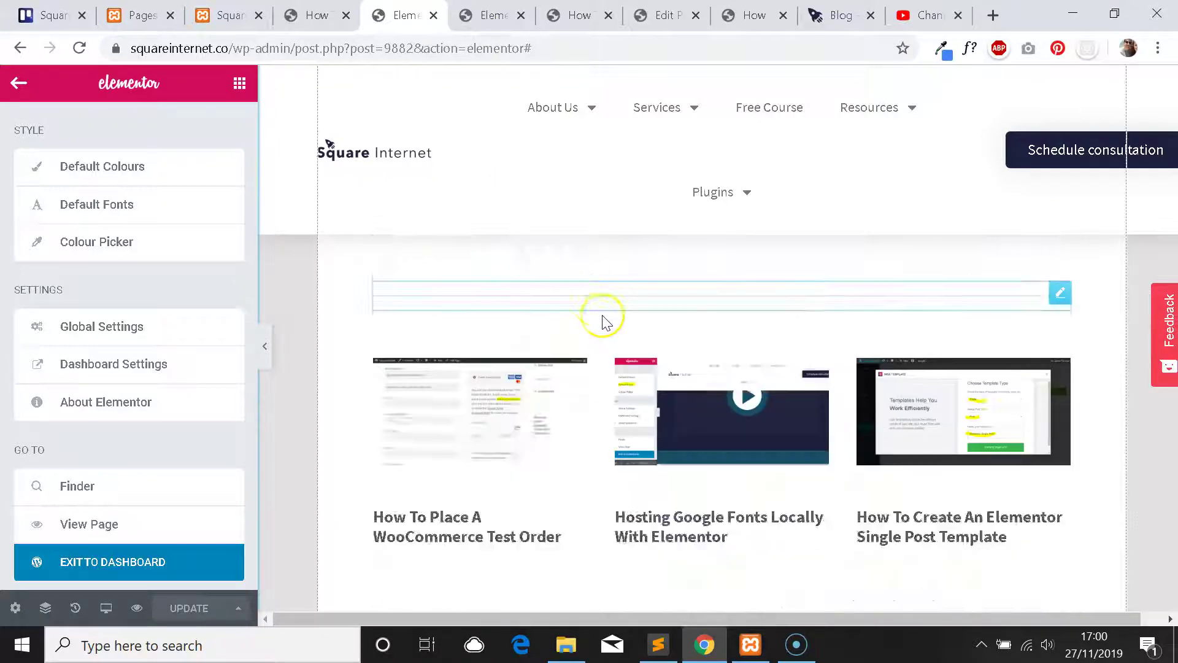
scroll(657, 387, "up", 1)
Add a Divider widget beneath the new template's Author Box and look over its placement.
left_click(488, 8)
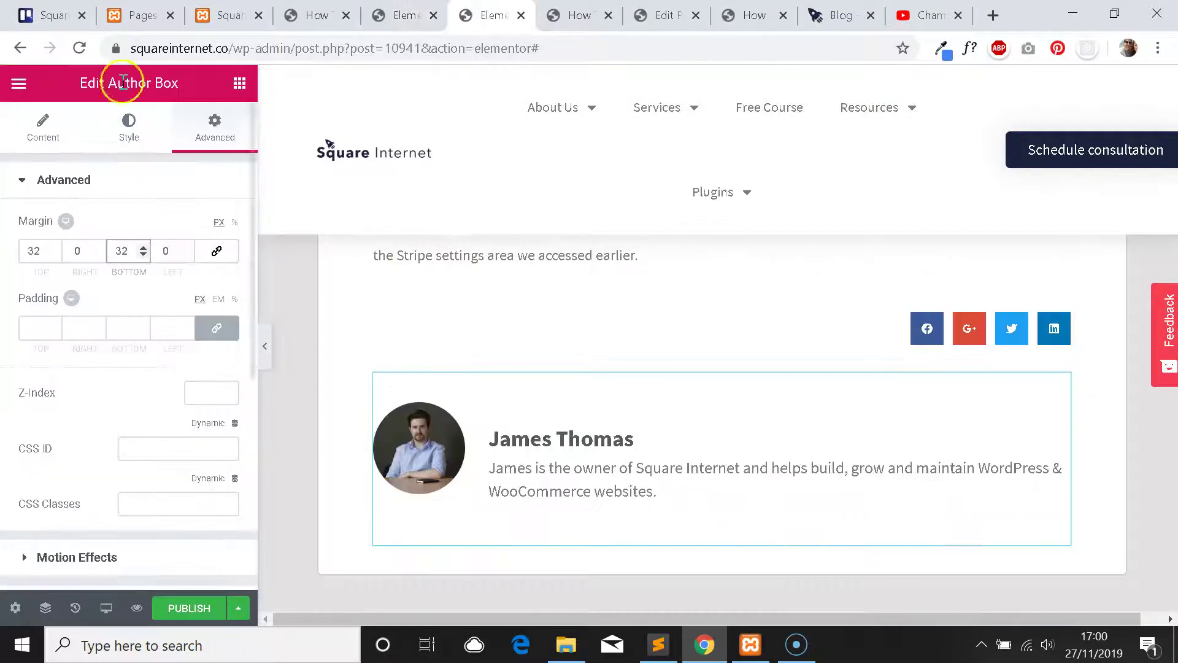
left_click(15, 84)
left_click(11, 86)
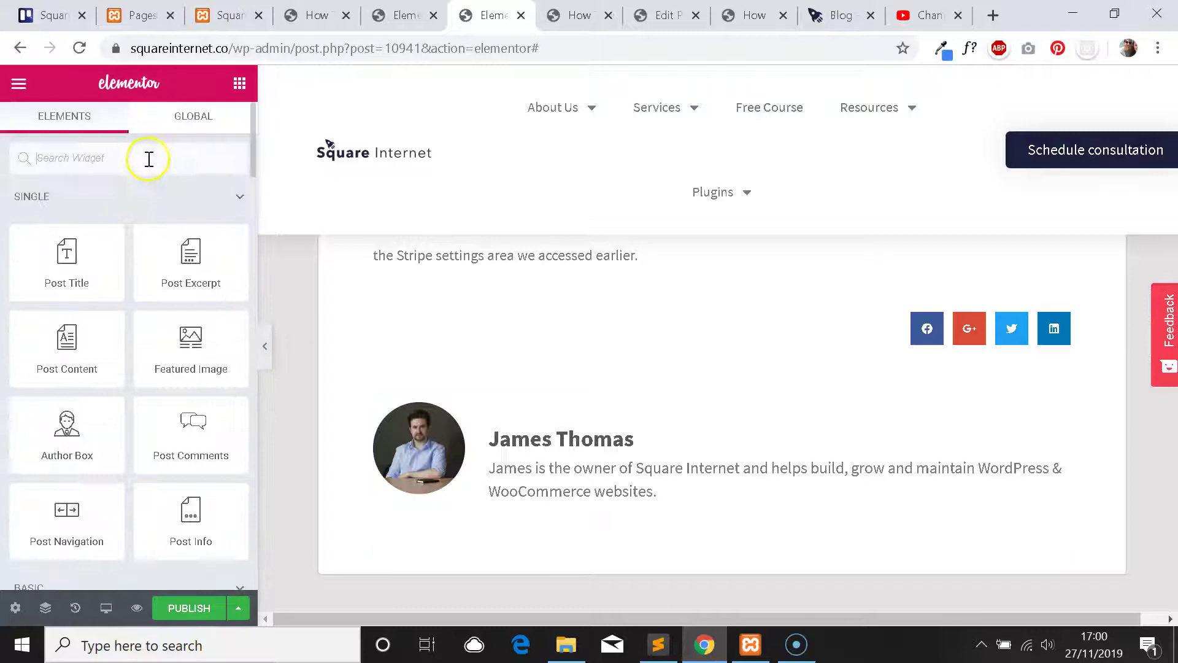
type("divid")
left_click_drag(71, 192, 551, 500)
scroll(636, 310, "down", 2)
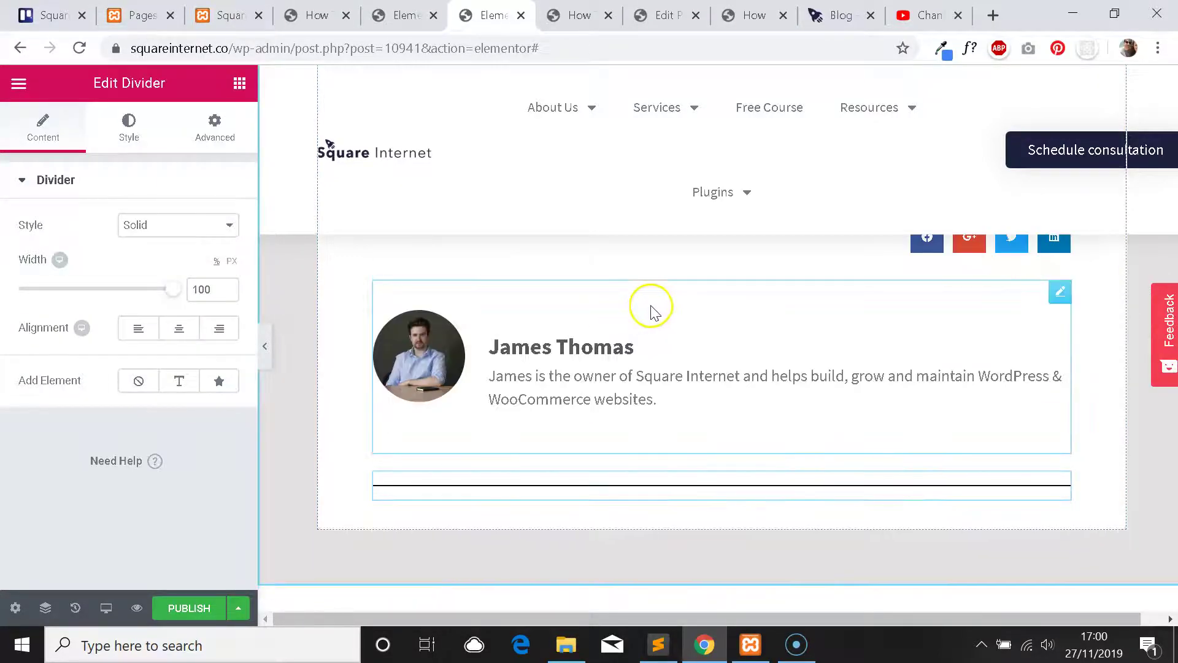
scroll(682, 332, "up", 4)
scroll(781, 324, "down", 3)
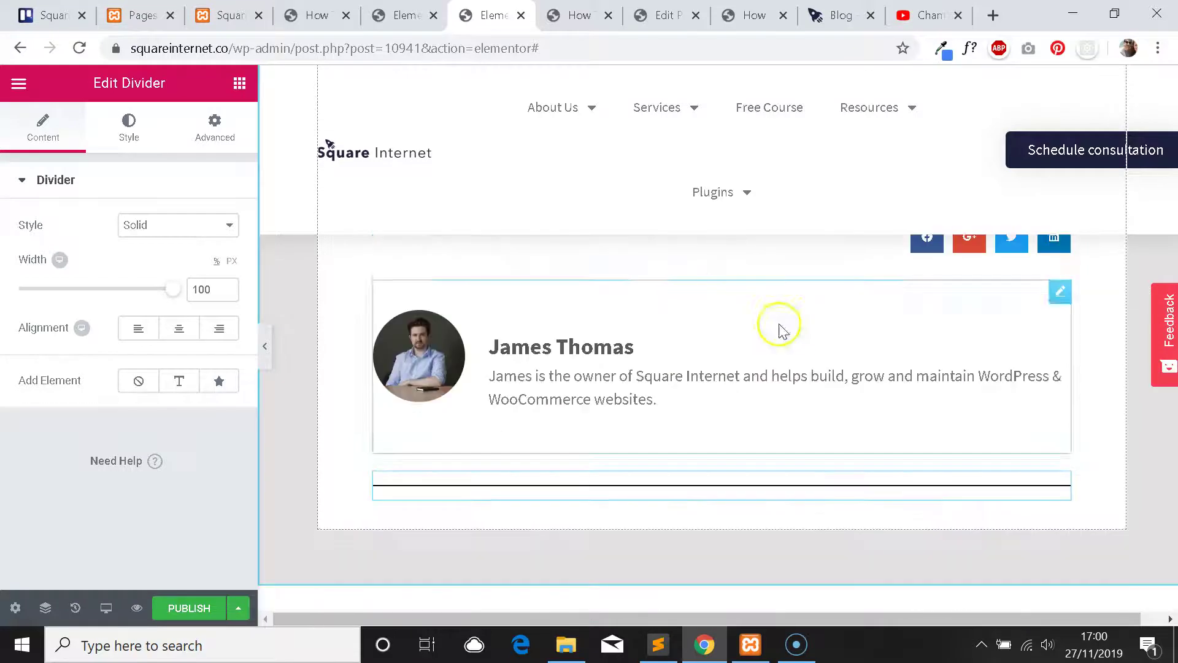
scroll(724, 332, "up", 3)
scroll(782, 289, "down", 2)
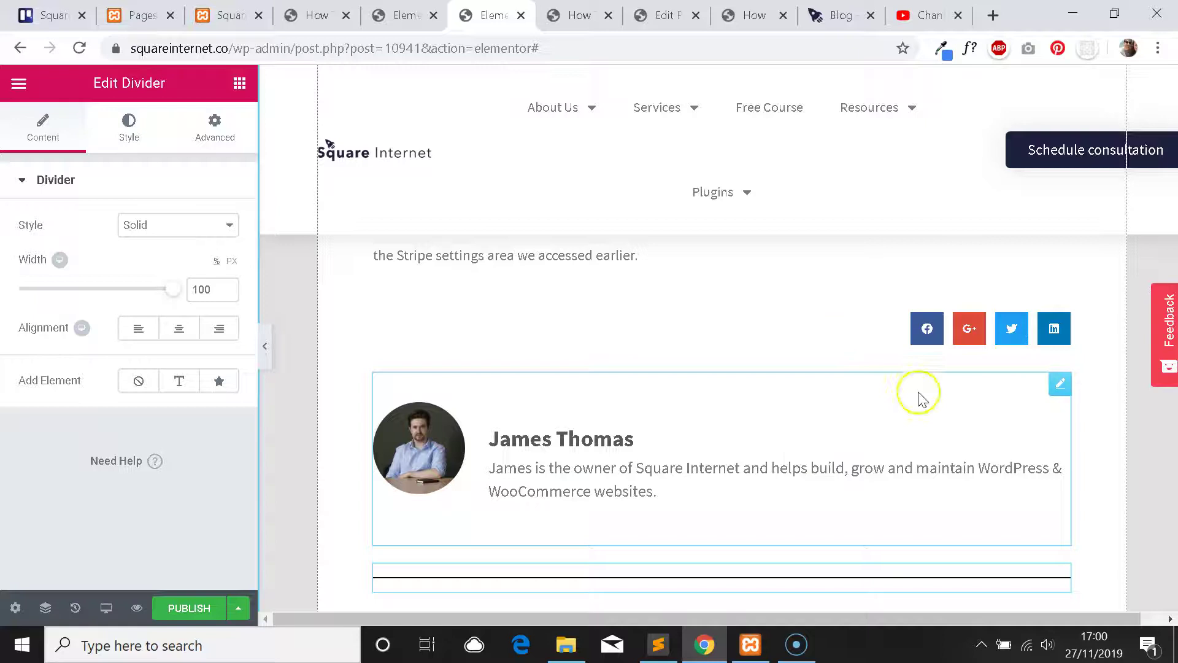
scroll(852, 350, "down", 2)
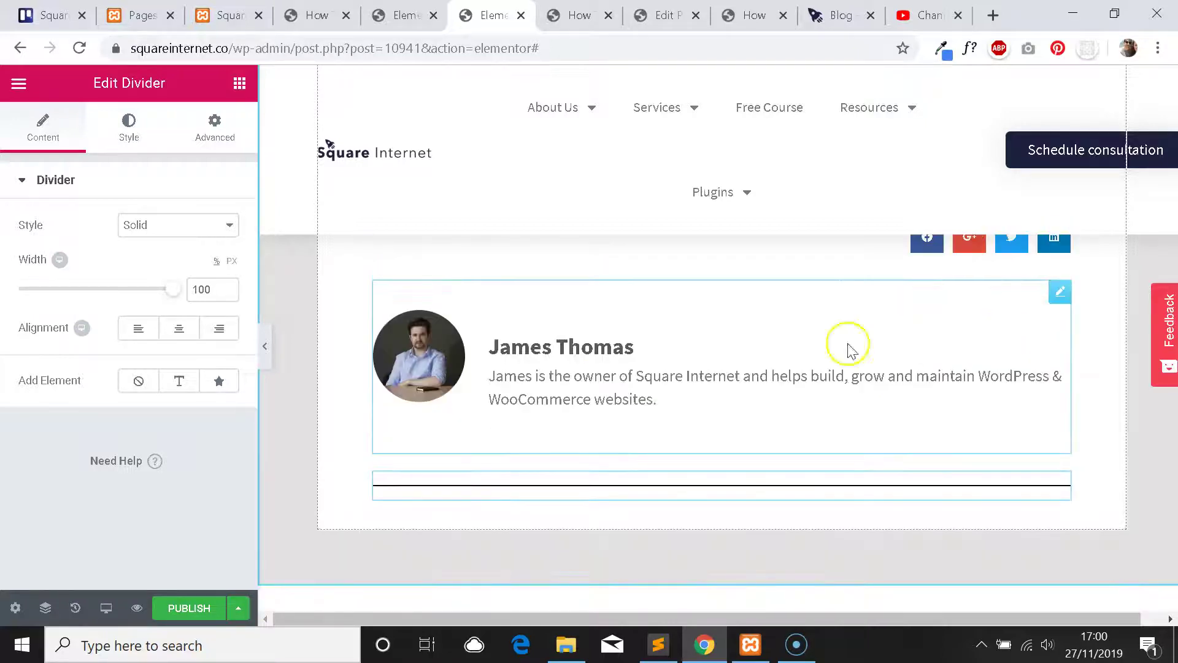
Copy the colour value #e2e6e8 from the style settings of the finished template's divider.
key("ctrl+Page_Up")
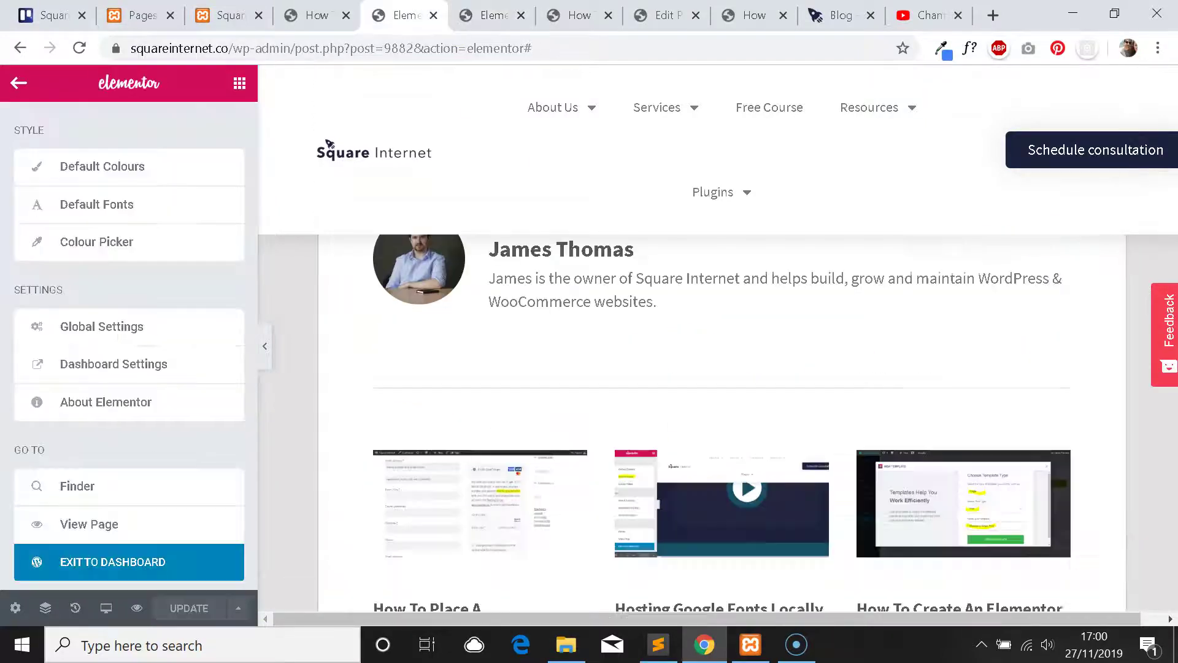
left_click(563, 387)
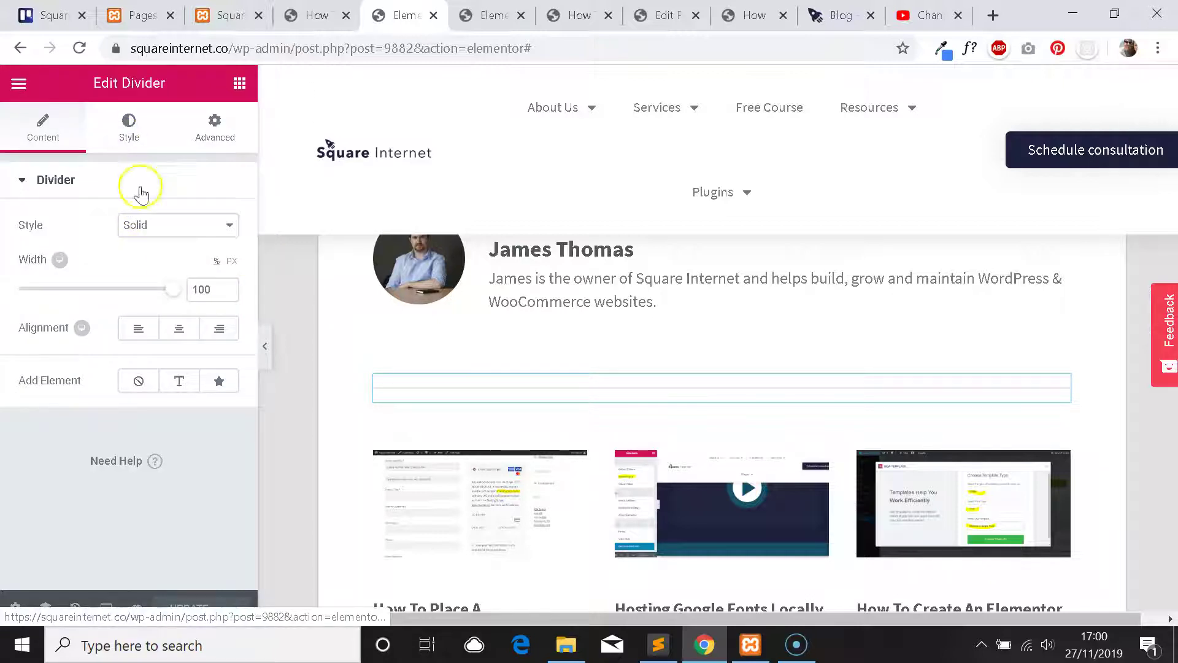
left_click(127, 134)
left_click(216, 231)
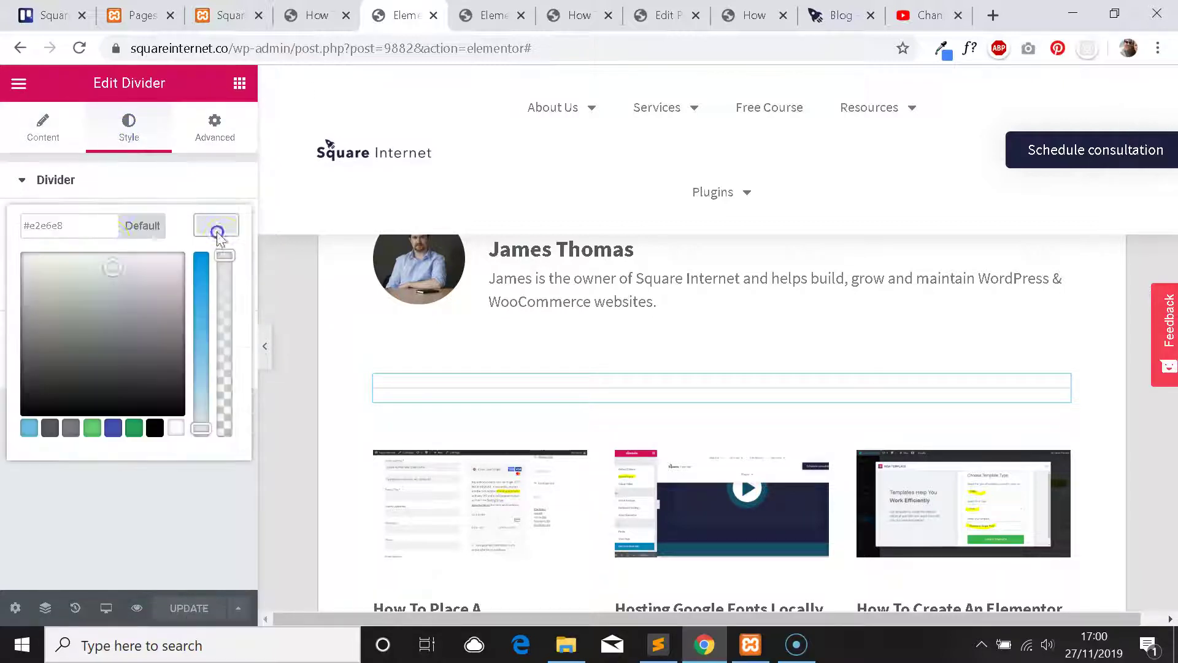
left_click(133, 183)
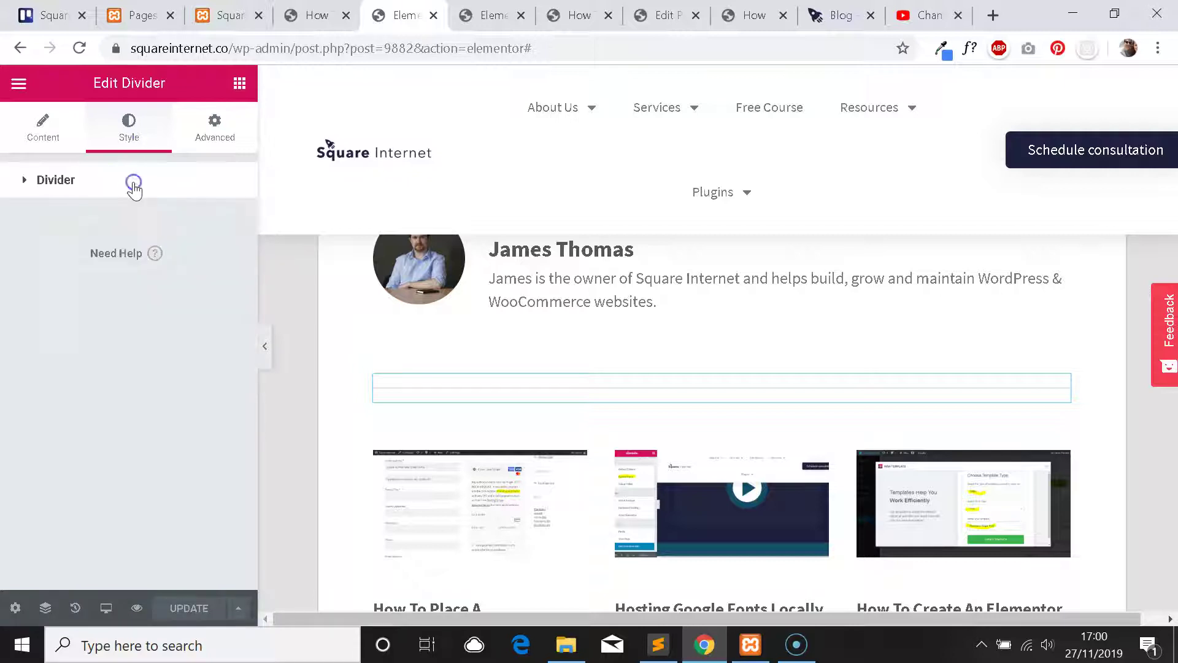
left_click(85, 182)
Set the colour of the new template's divider to the copied value #e2e6e8.
key("ctrl+Tab")
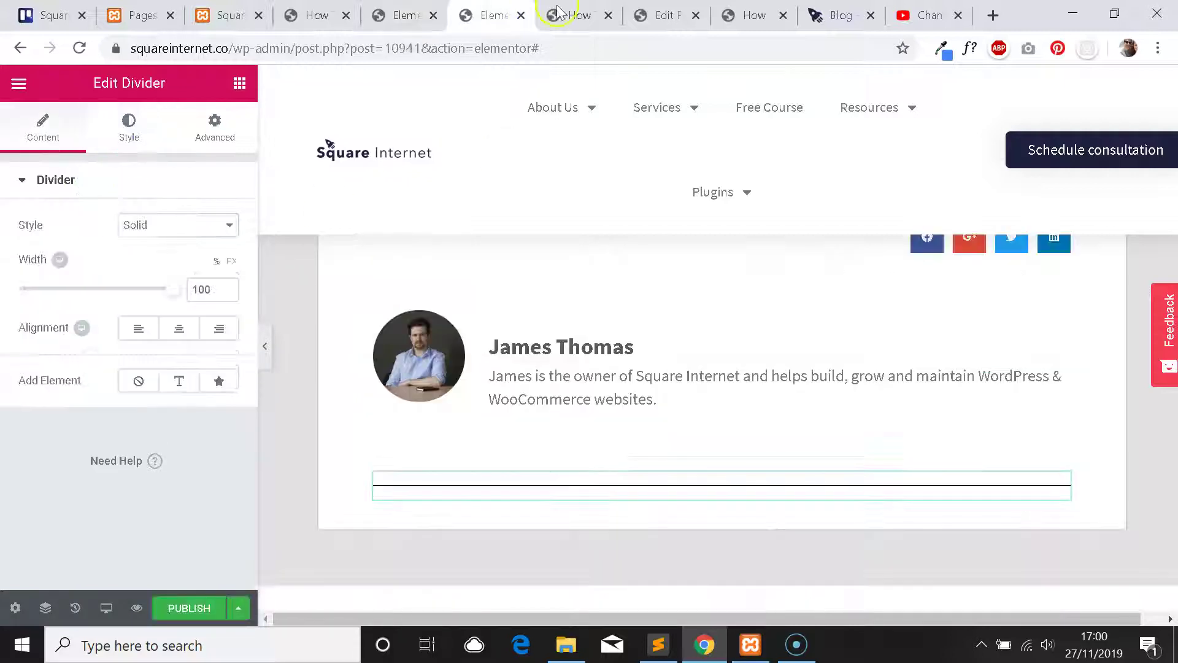
left_click(127, 148)
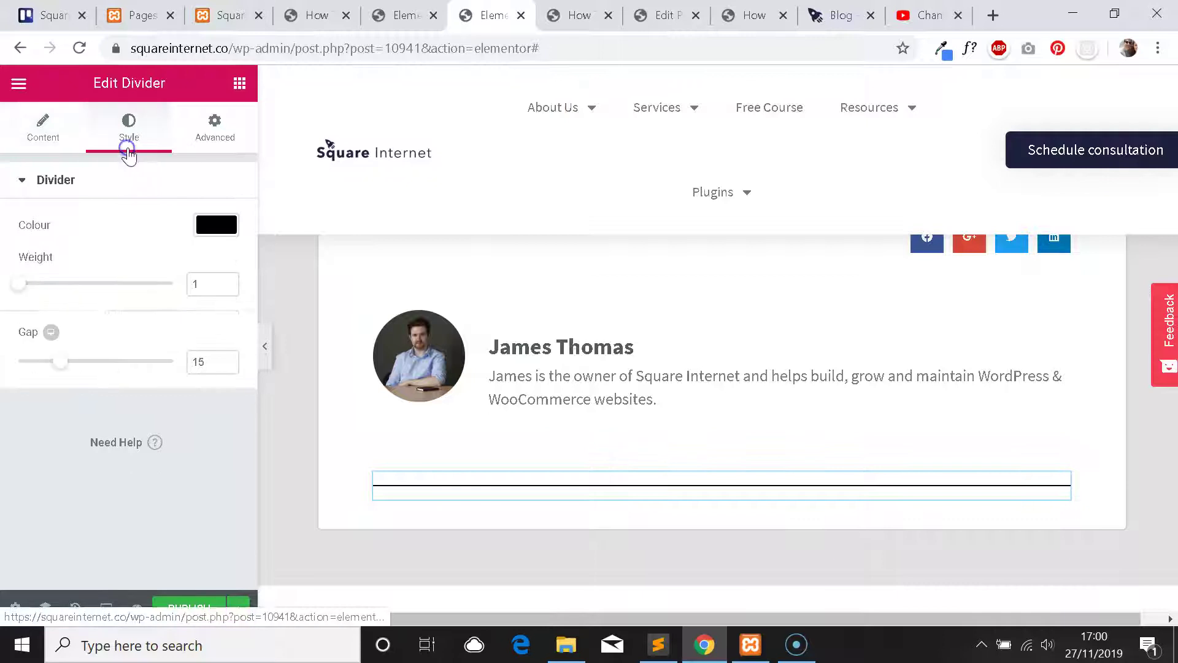
left_click(217, 225)
triple_click(97, 226)
key("ctrl+v")
left_click(156, 167)
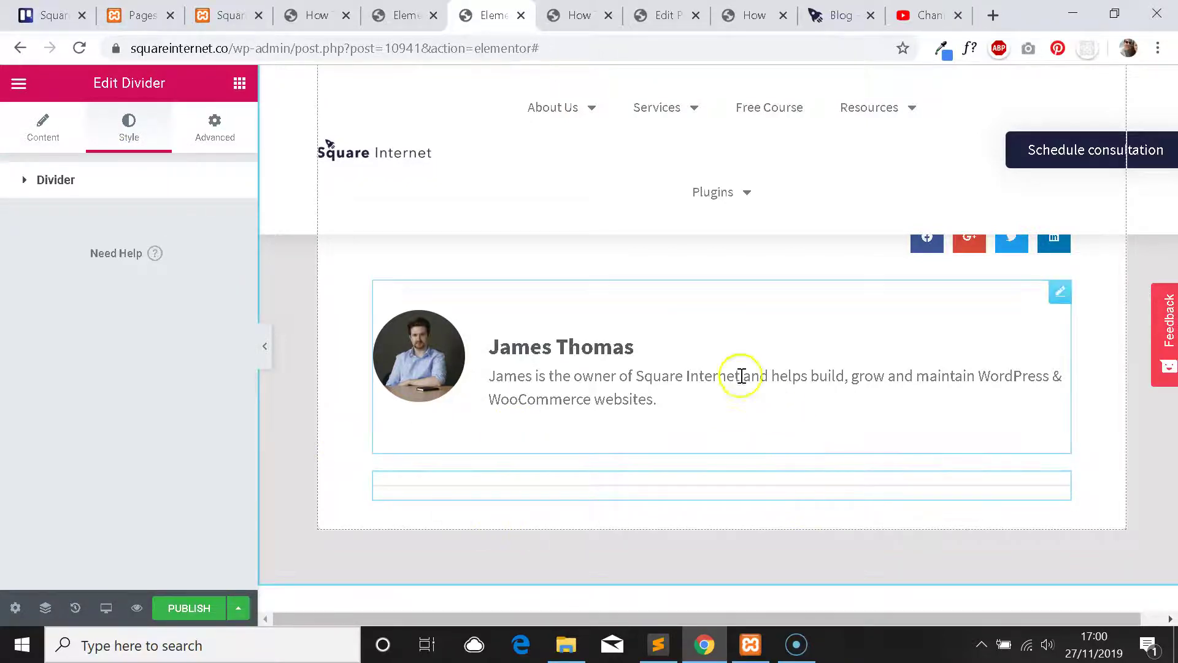
Examine the Posts widget beneath the finished template's divider, including its layout settings and the elements around it.
left_click(405, 15)
scroll(682, 424, "down", 2)
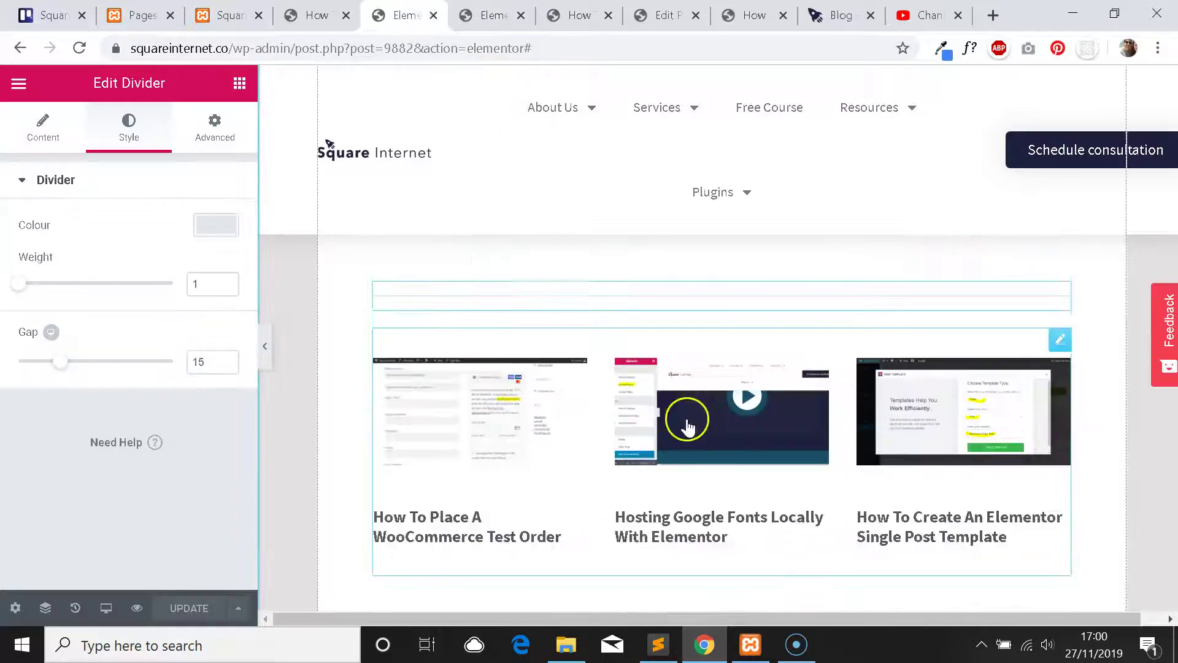
left_click(700, 433)
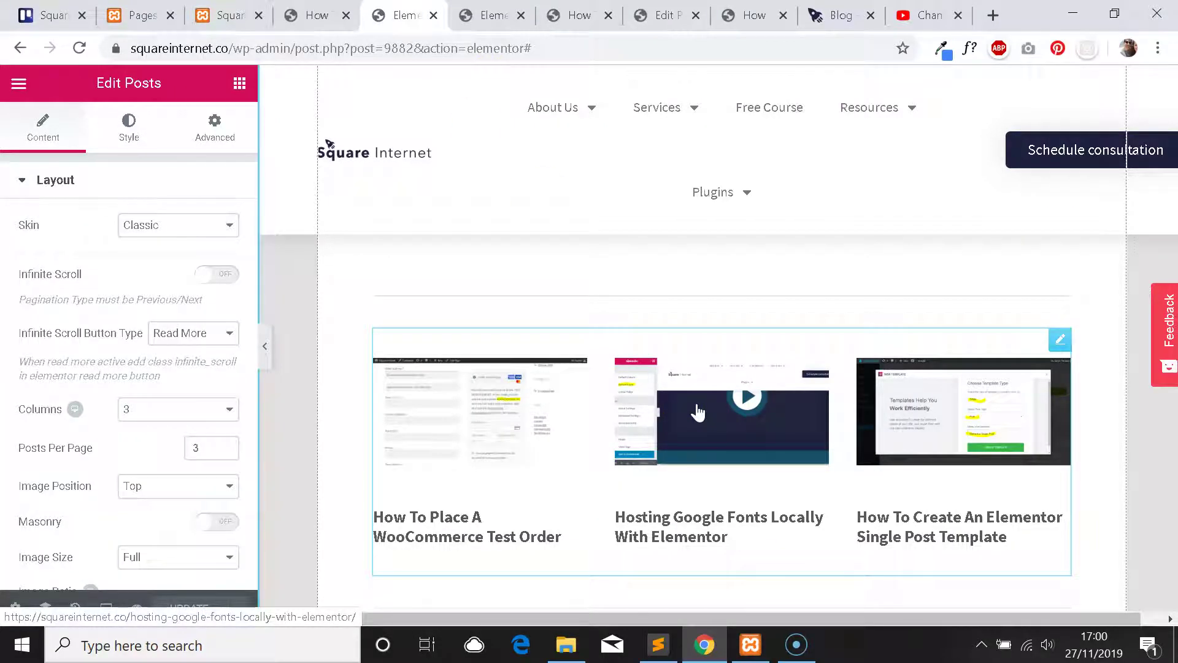
scroll(698, 405, "down", 3)
scroll(716, 393, "up", 3)
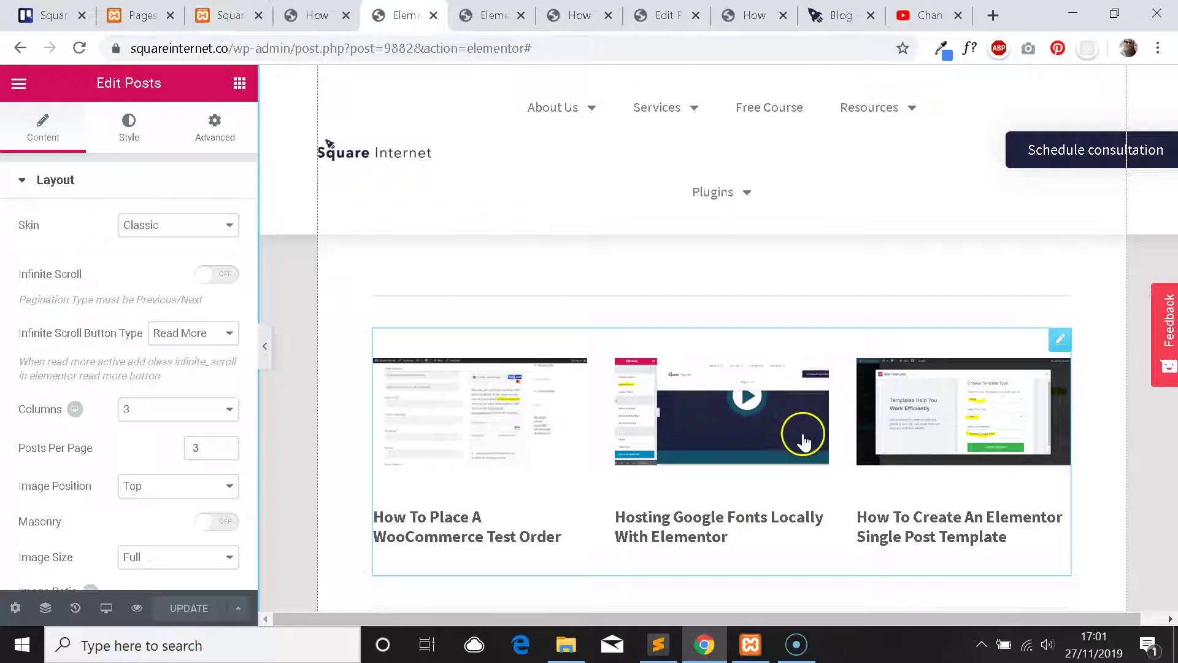
scroll(795, 439, "down", 1)
scroll(786, 431, "up", 1)
scroll(797, 437, "down", 1)
scroll(825, 379, "up", 1)
scroll(829, 380, "down", 1)
scroll(799, 368, "down", 1)
scroll(797, 360, "up", 1)
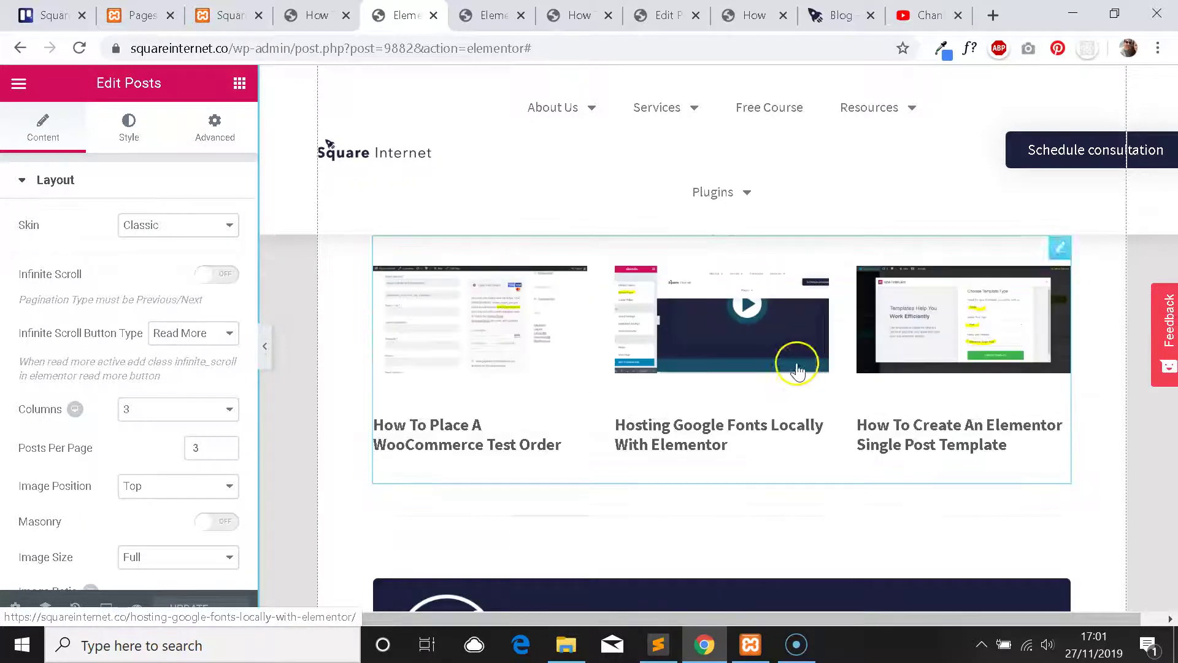
Add a Posts widget beneath the new template's divider and look over the posts grid.
left_click(580, 16)
left_click(491, 15)
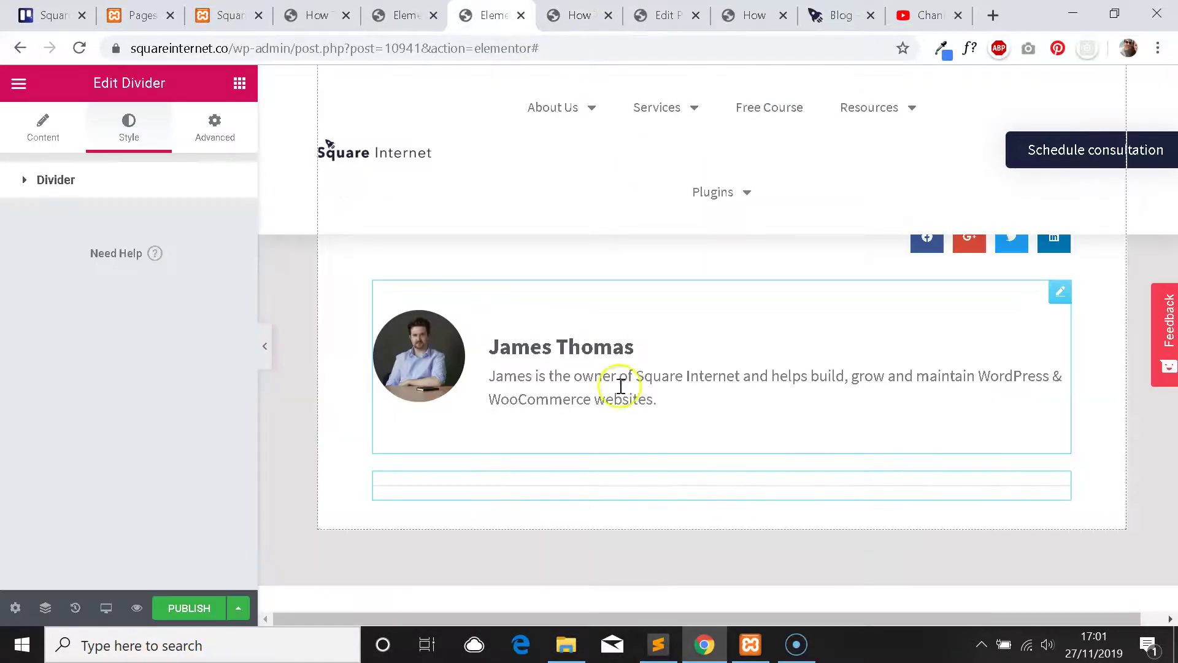
left_click(21, 82)
left_click(13, 81)
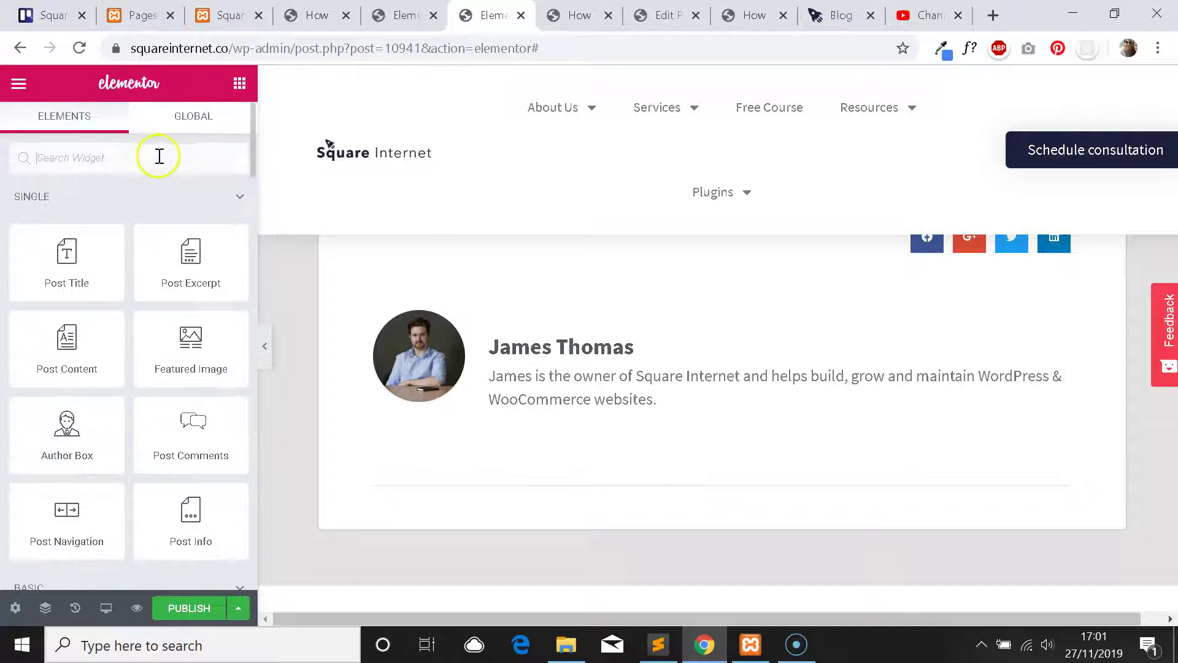
type("posts")
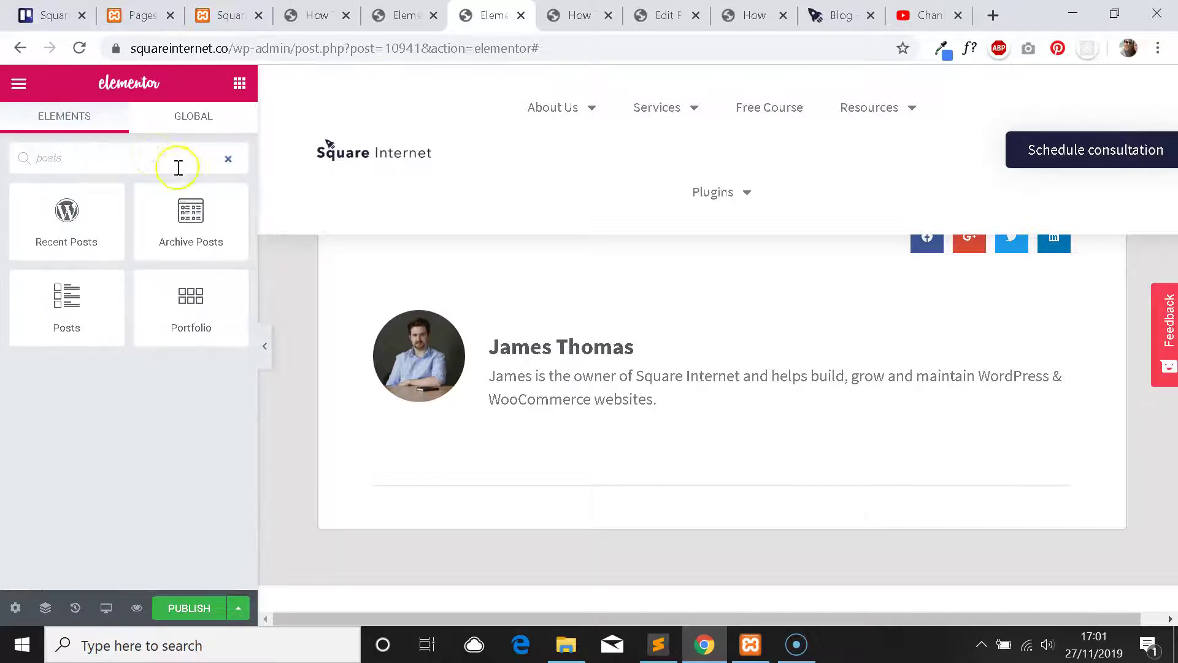
left_click_drag(88, 304, 607, 522)
scroll(656, 340, "down", 6)
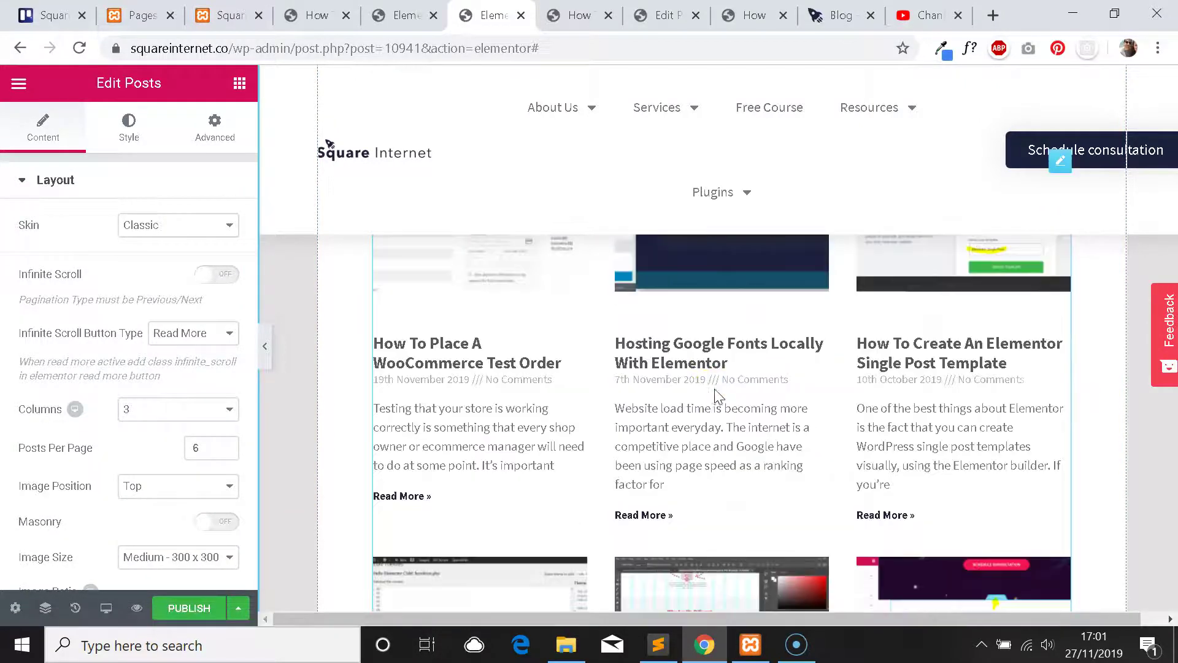
scroll(706, 377, "down", 2)
scroll(706, 377, "down", 10)
scroll(700, 379, "up", 13)
scroll(718, 405, "up", 3)
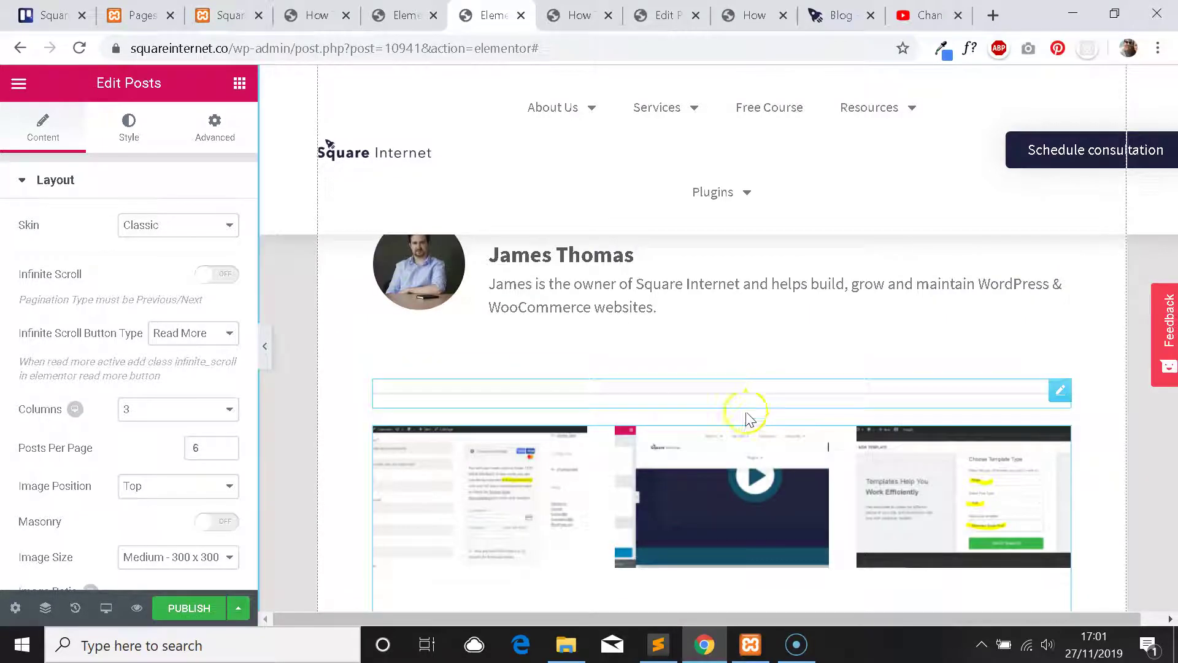
Set the new Posts widget's skin to Cards.
scroll(746, 448, "down", 2)
left_click(188, 225)
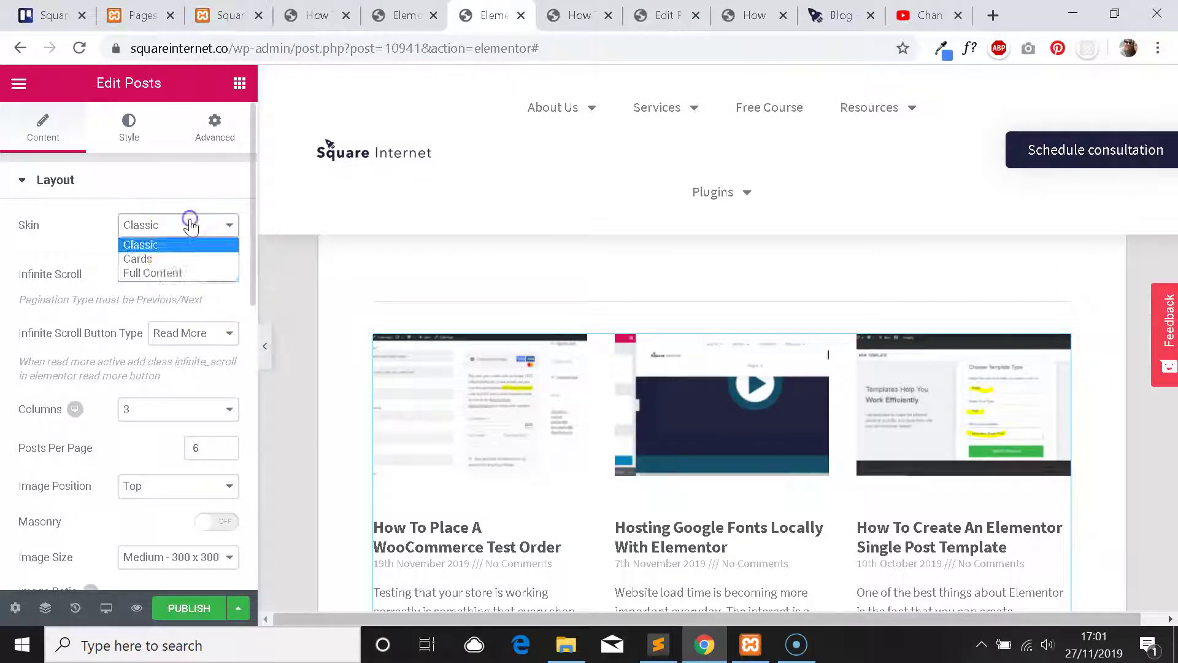
left_click(178, 261)
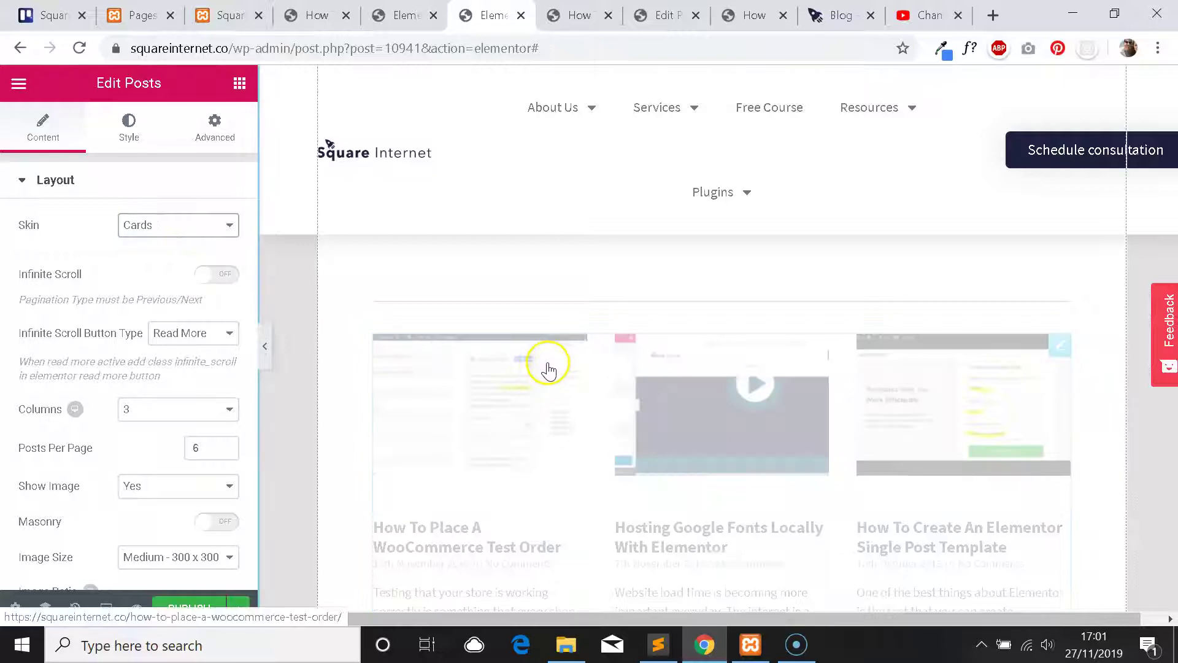
Set the new Posts widget's skin to Classic, matching the finished template's Posts widget.
key("ctrl+shift+Tab")
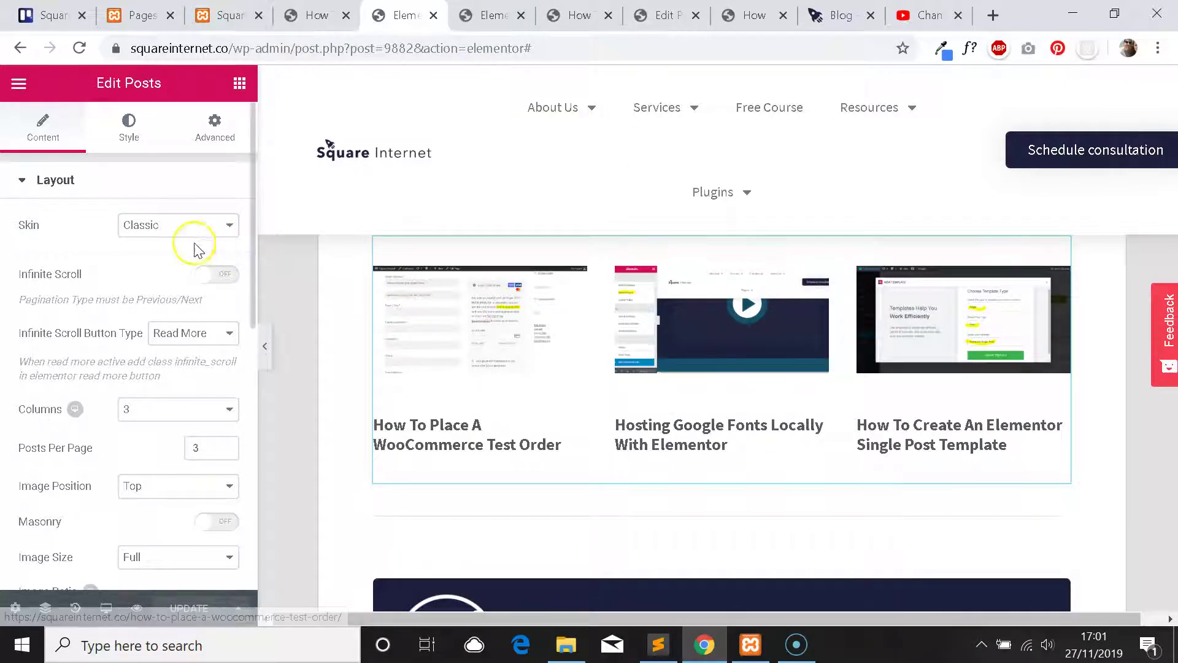
key("ctrl+Tab")
left_click(178, 231)
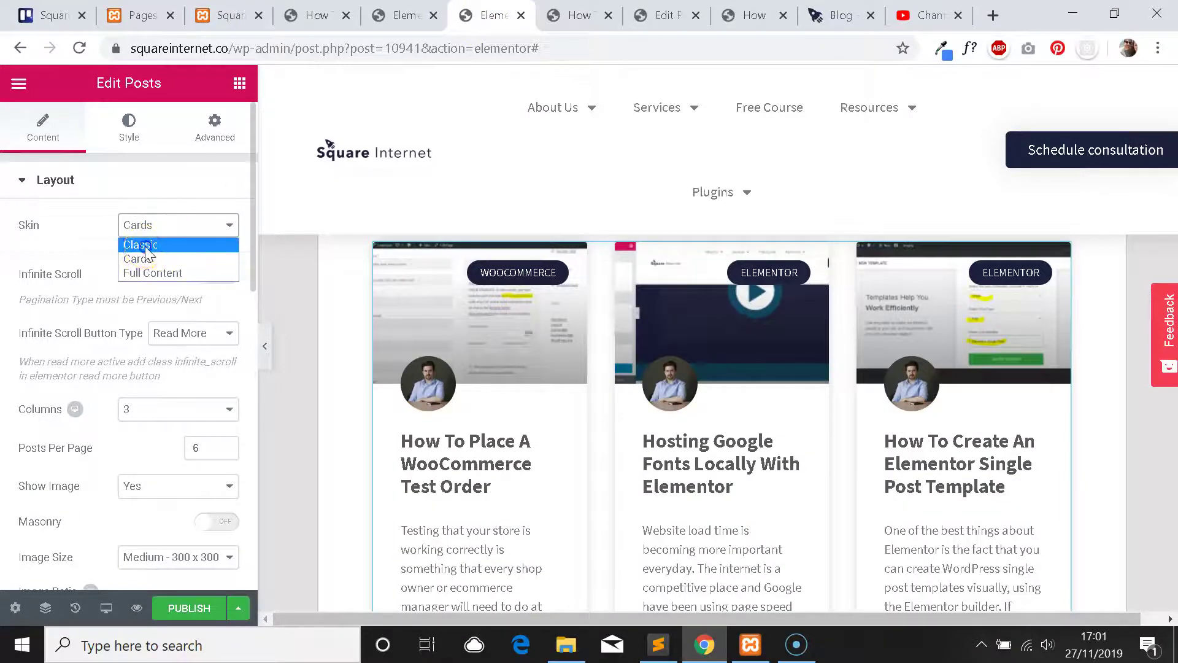
left_click(148, 246)
left_click(405, 12)
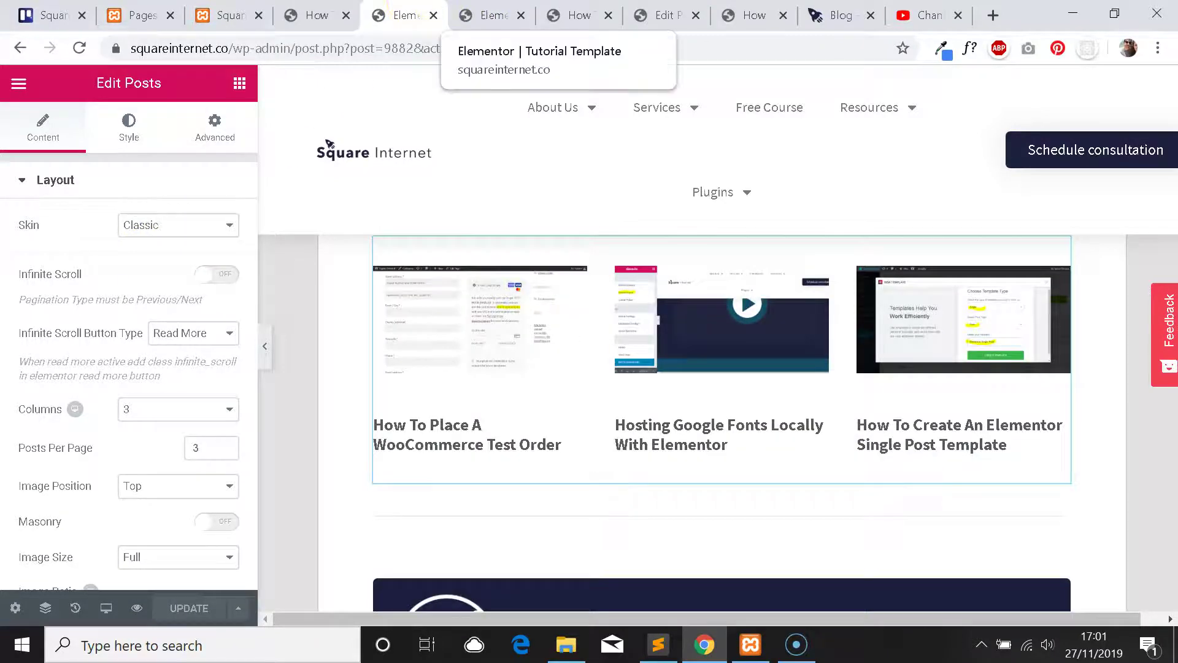
left_click(485, 16)
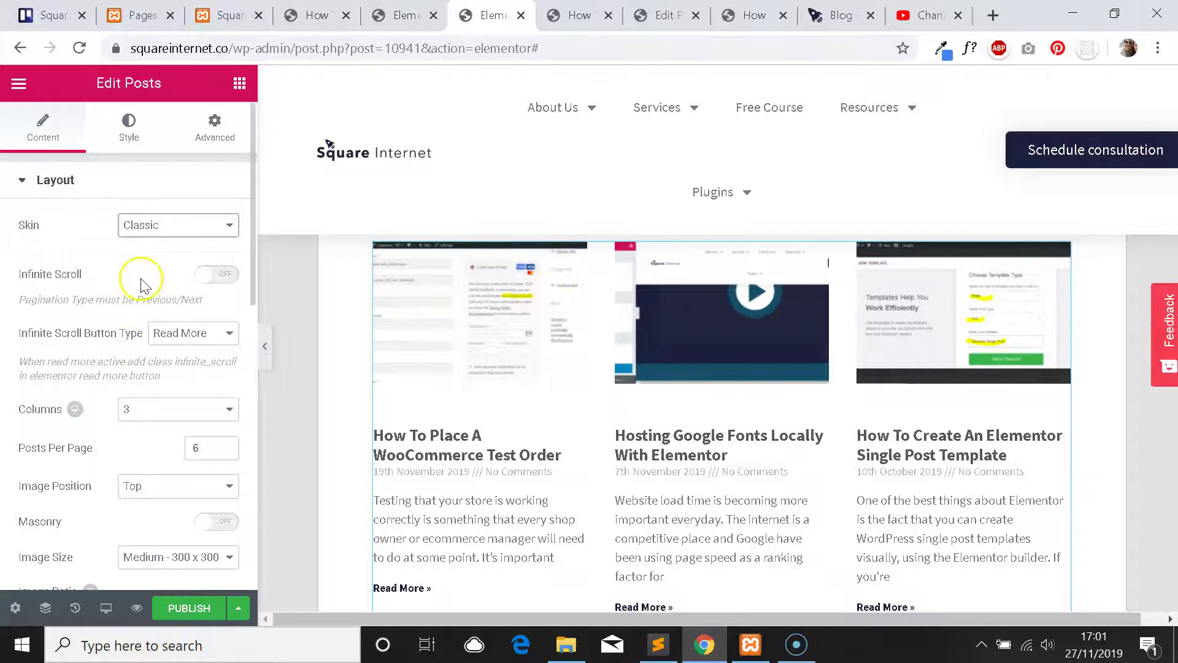
Try the new posts grid with 1, 2, 4 and 6 columns and return it to 3 columns.
scroll(151, 282, "down", 2)
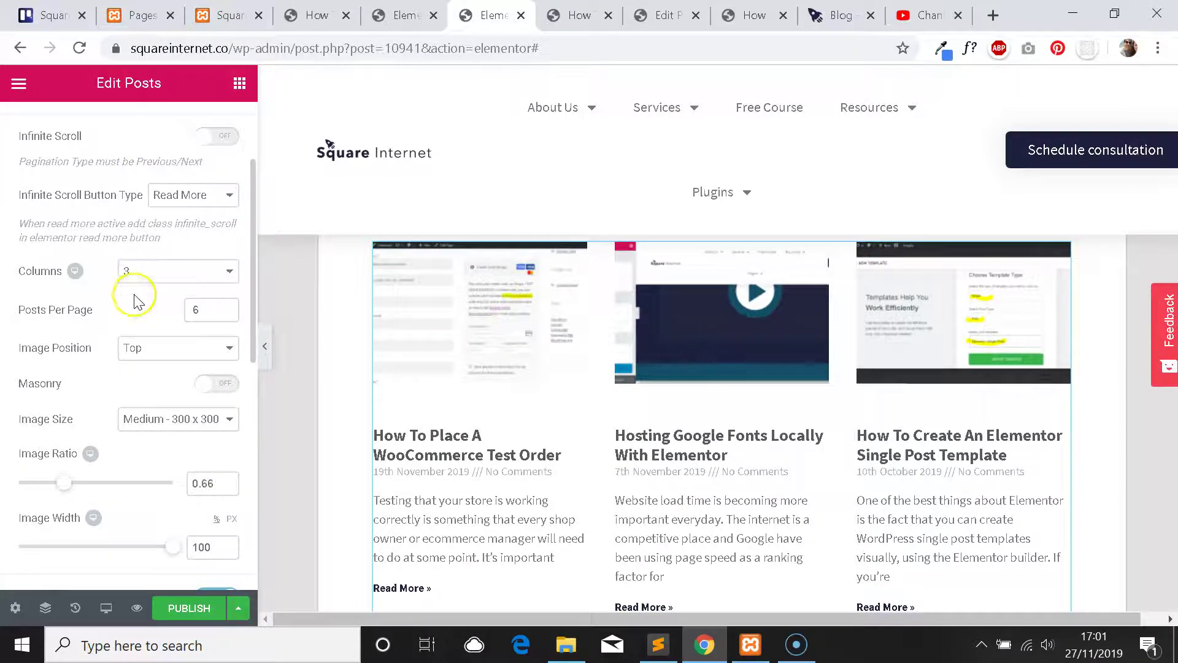
left_click(158, 278)
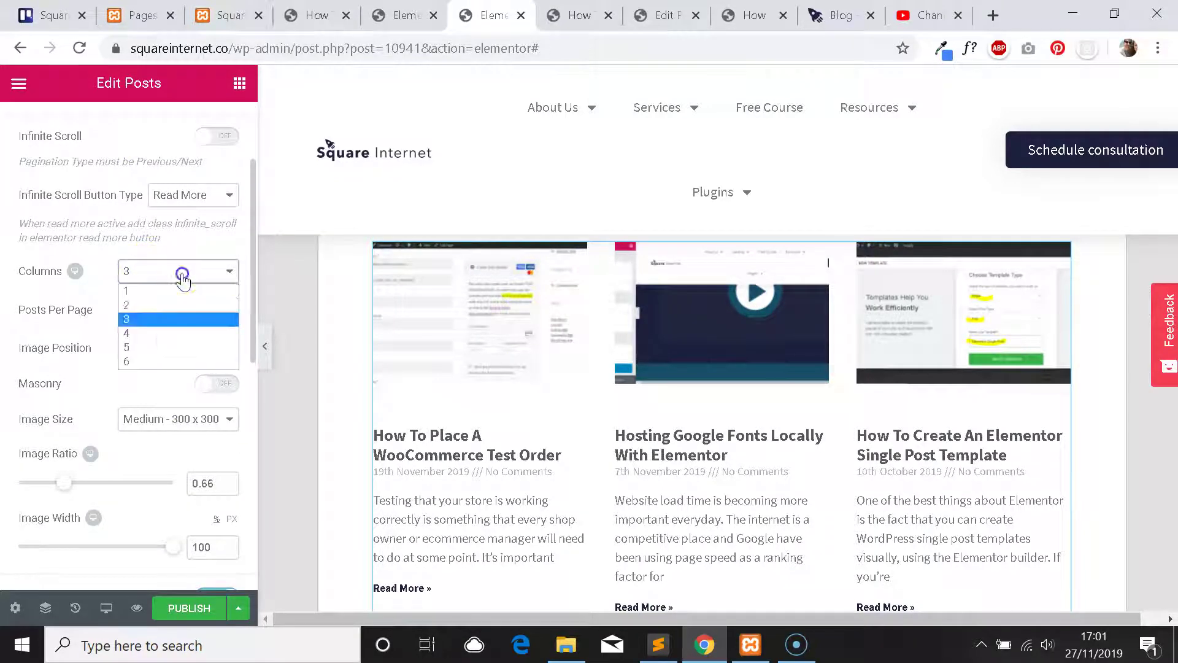
left_click(183, 288)
left_click(203, 280)
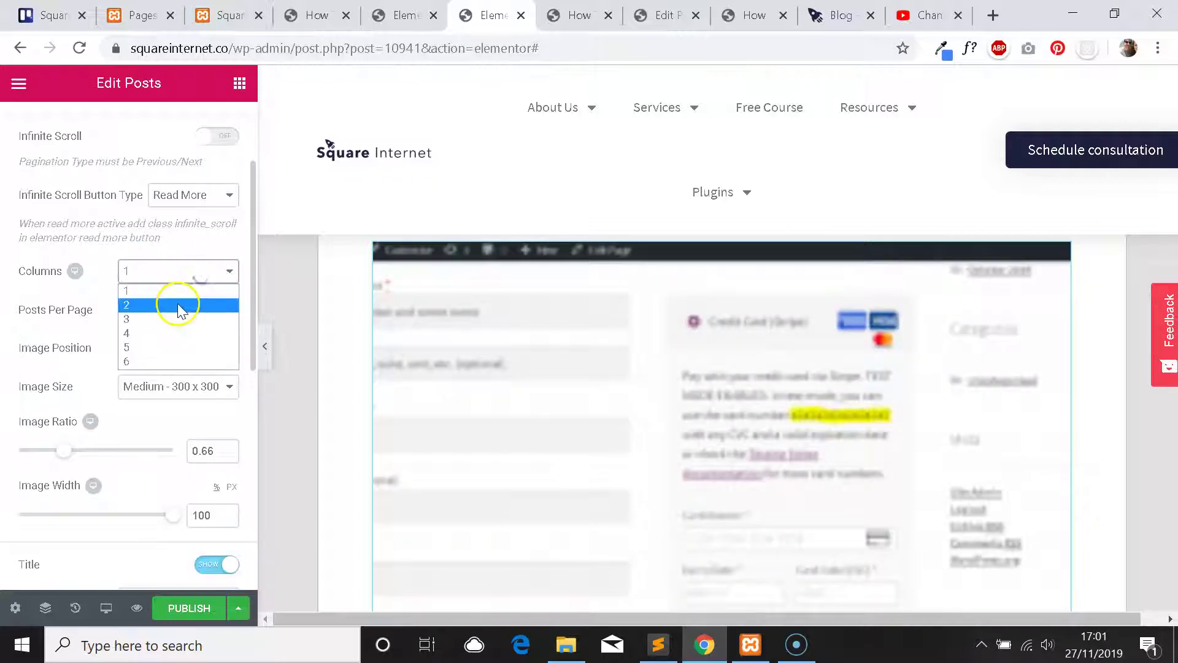
left_click(176, 305)
left_click(191, 278)
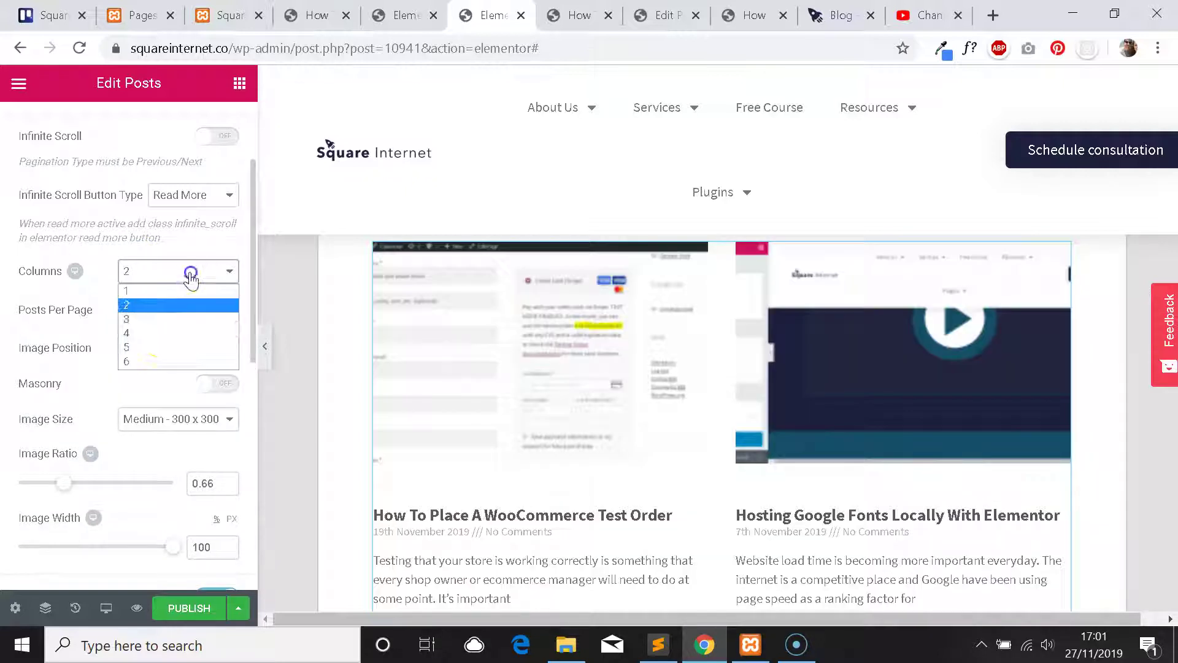
left_click(163, 334)
left_click(190, 270)
left_click(162, 361)
left_click(174, 268)
left_click(173, 318)
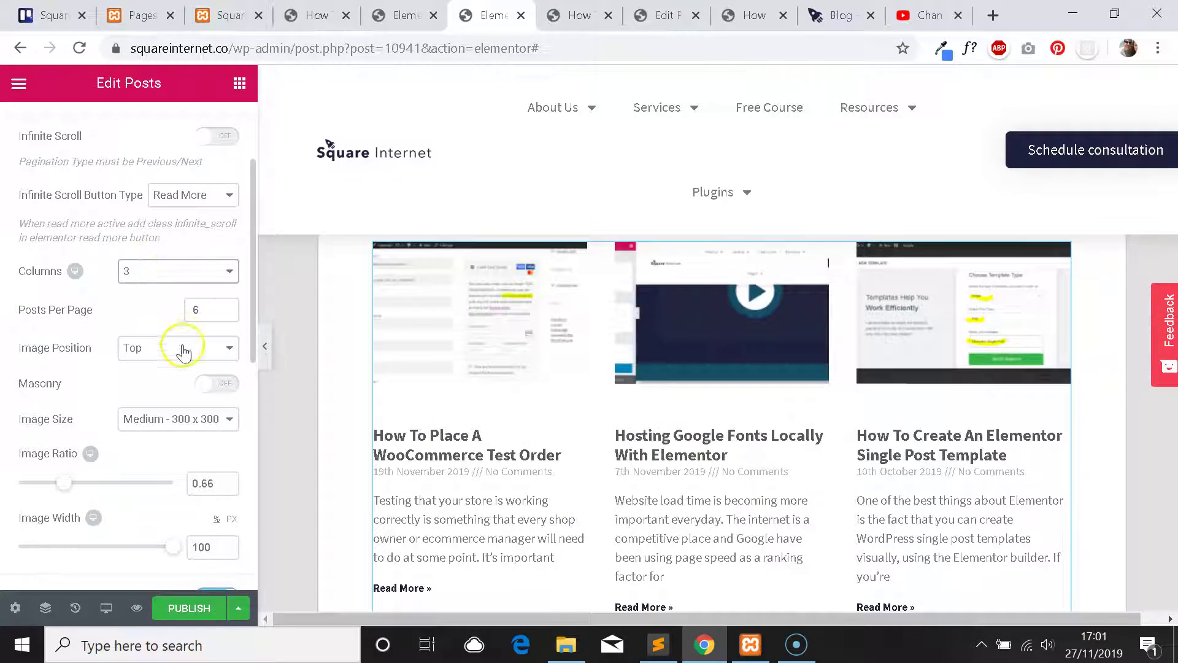
Set the new Posts widget's Posts Per Page to 3.
scroll(175, 356, "down", 2)
scroll(163, 366, "down", 2)
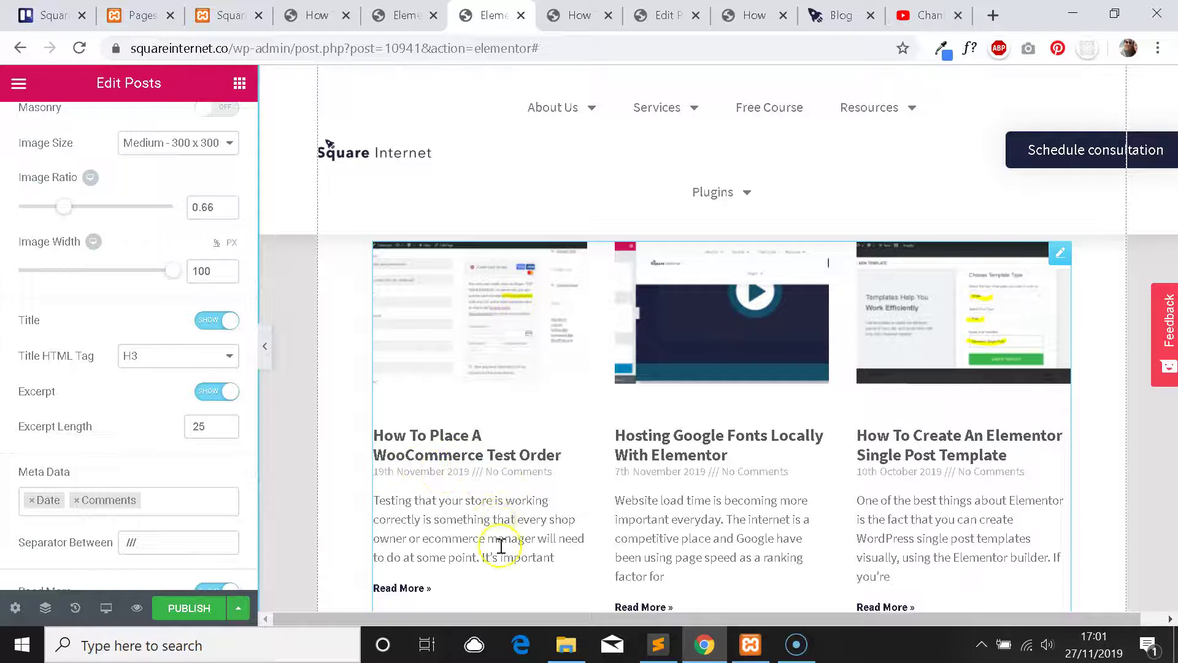
left_click_drag(555, 560, 536, 514)
left_click_drag(415, 505, 414, 506)
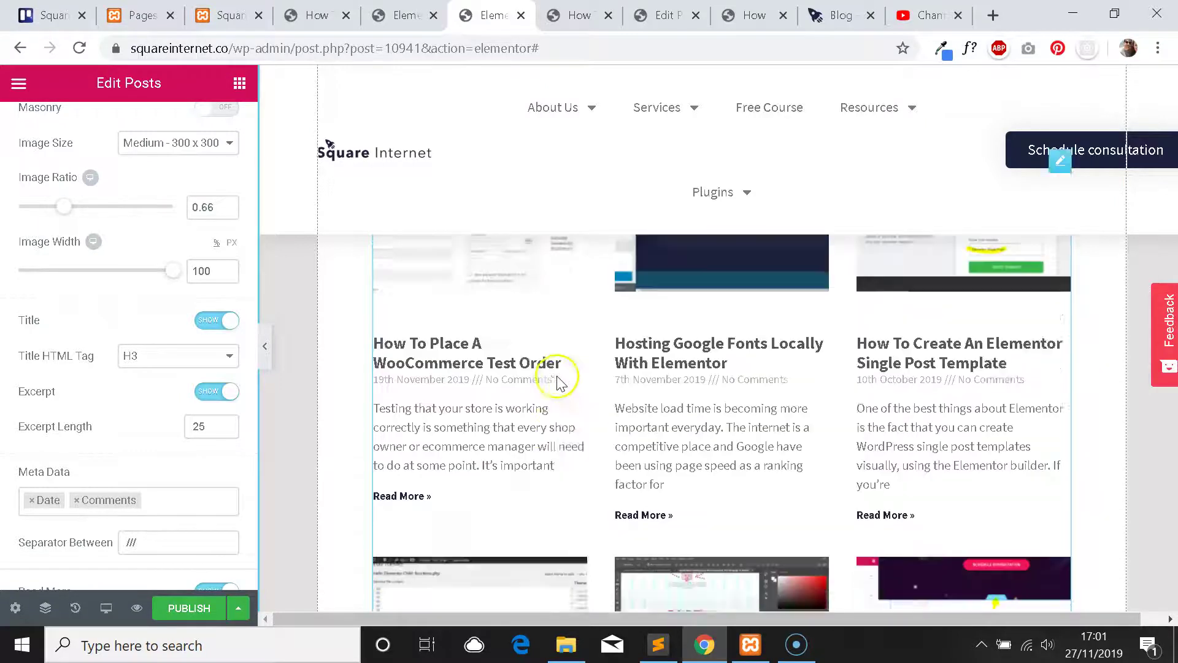
scroll(184, 342, "up", 5)
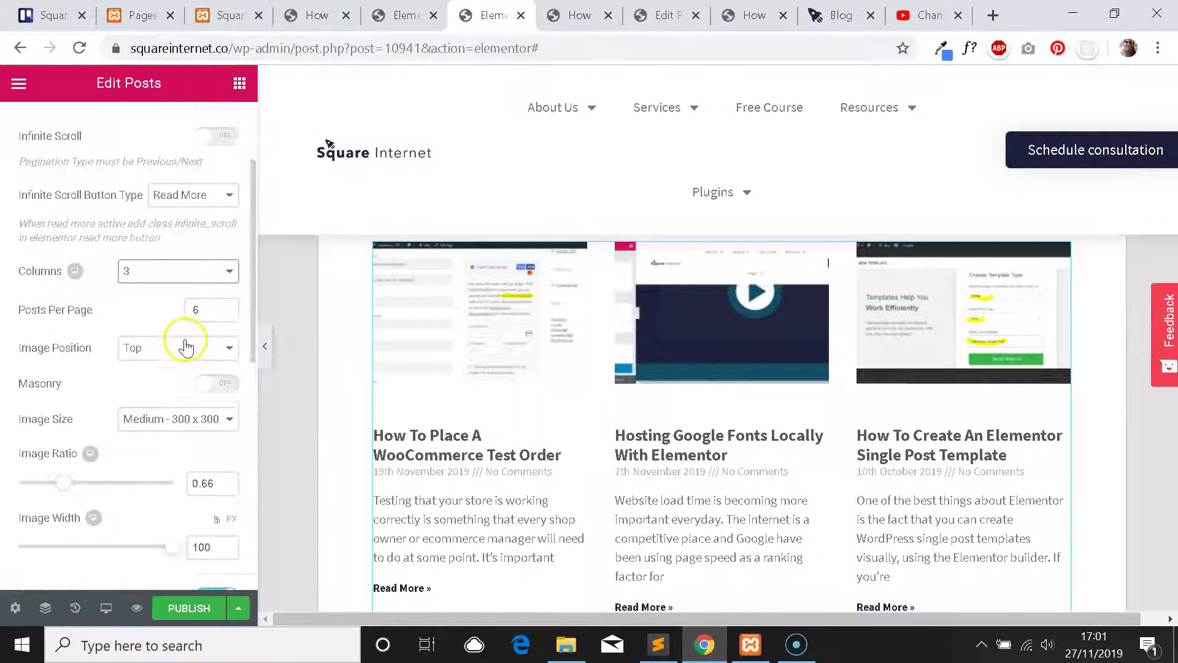
left_click(218, 311)
double_click(192, 308)
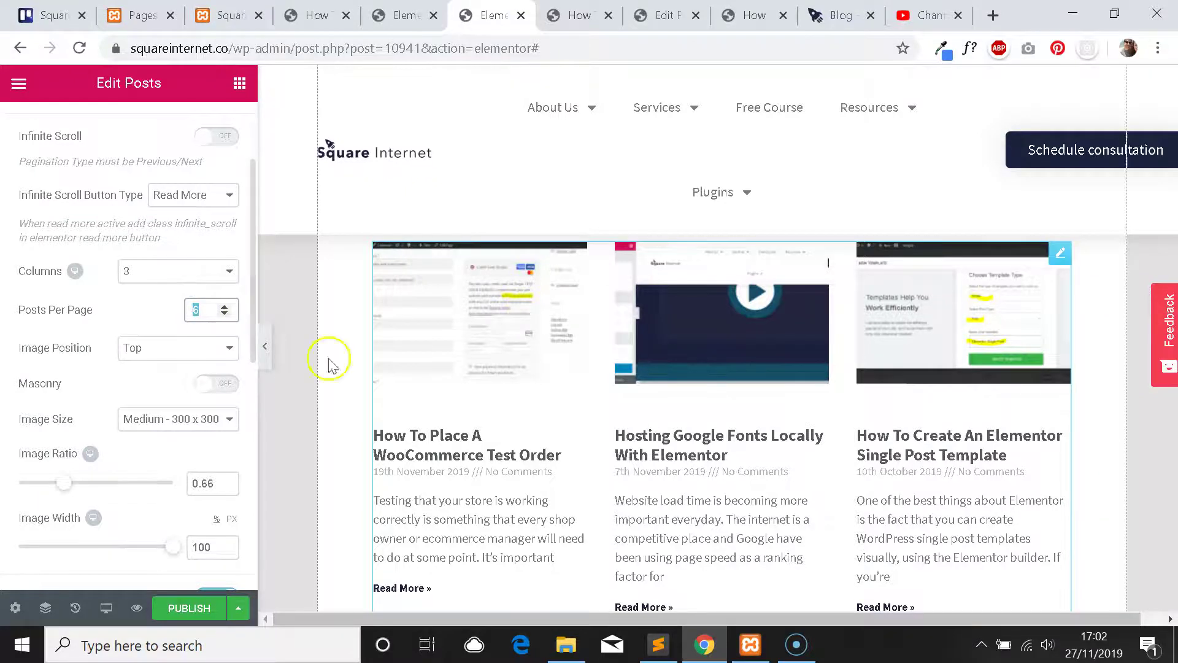
scroll(679, 371, "down", 3)
type("3")
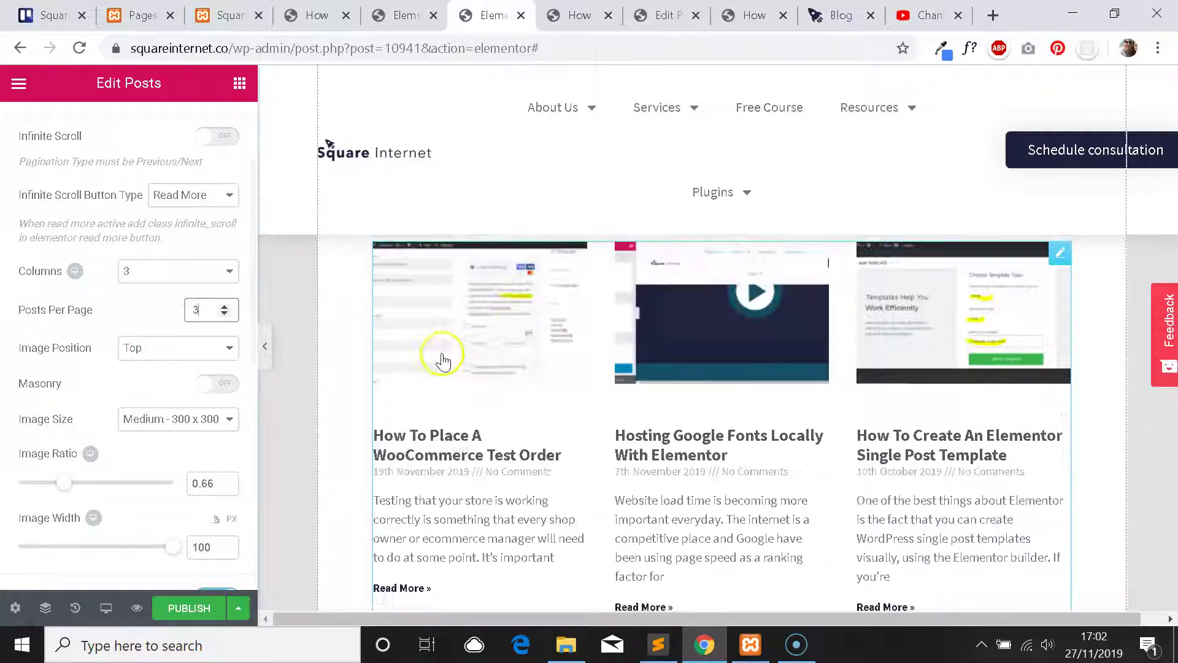
Hide the excerpt in the new Posts widget.
scroll(153, 350, "down", 2)
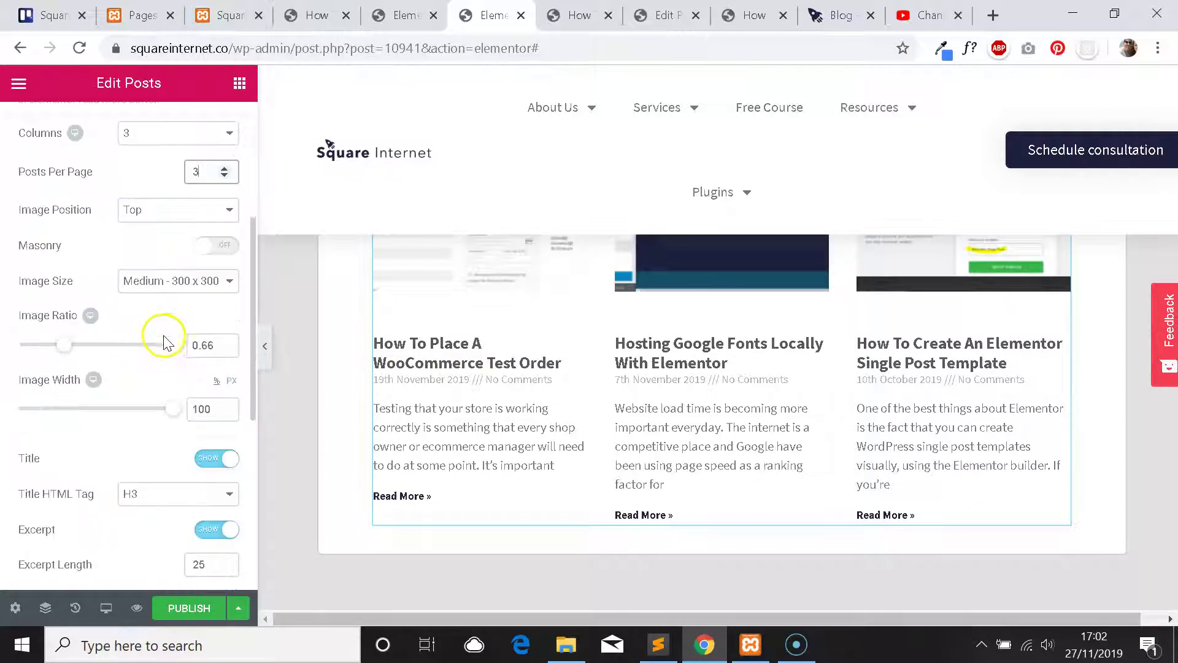
scroll(169, 341, "down", 2)
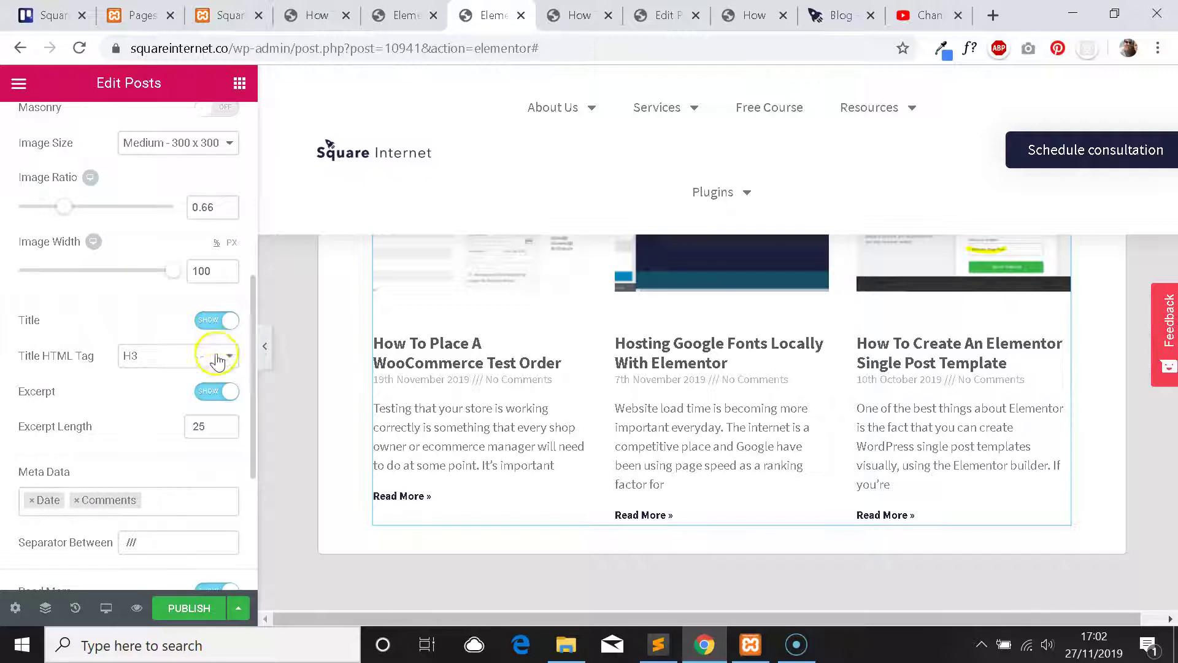
left_click(215, 393)
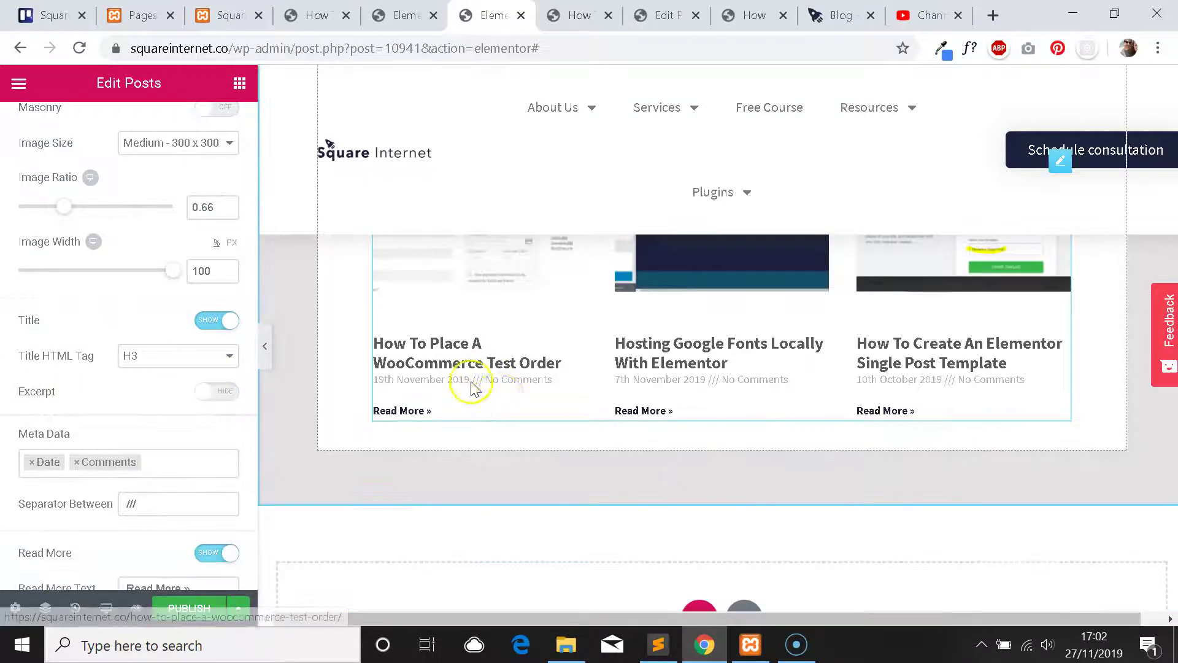
Remove Date and Comments from the new Posts widget's meta data and hide its Read More link.
scroll(76, 330, "down", 2)
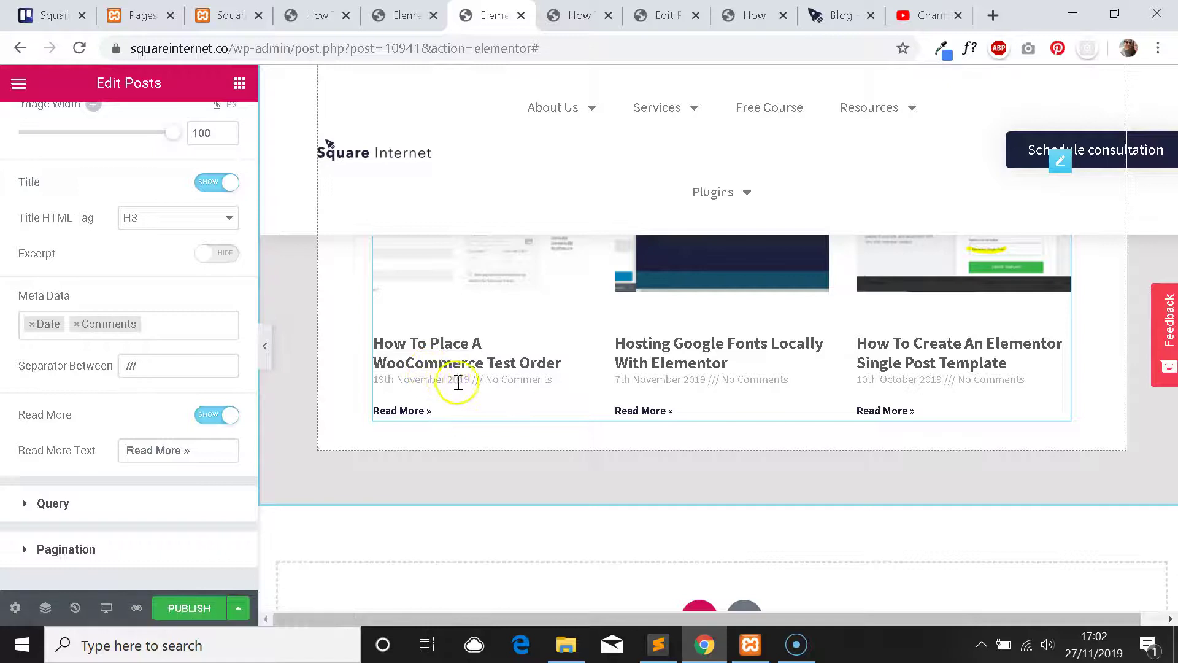
left_click(30, 325)
left_click(31, 325)
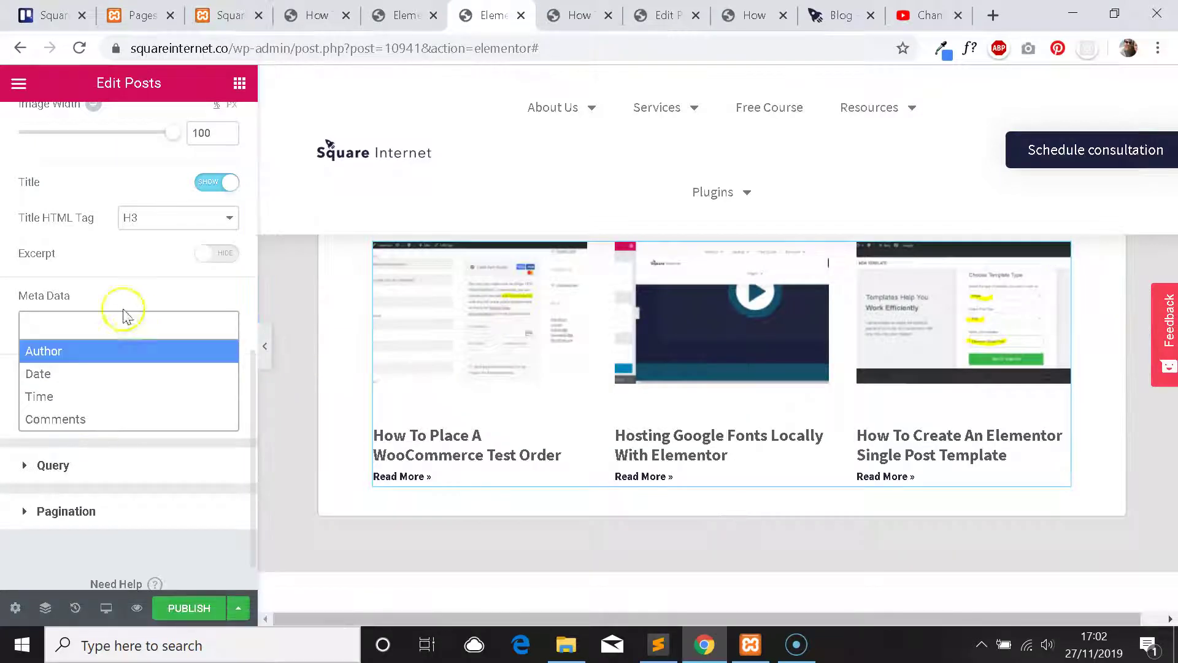
left_click(126, 277)
left_click(220, 376)
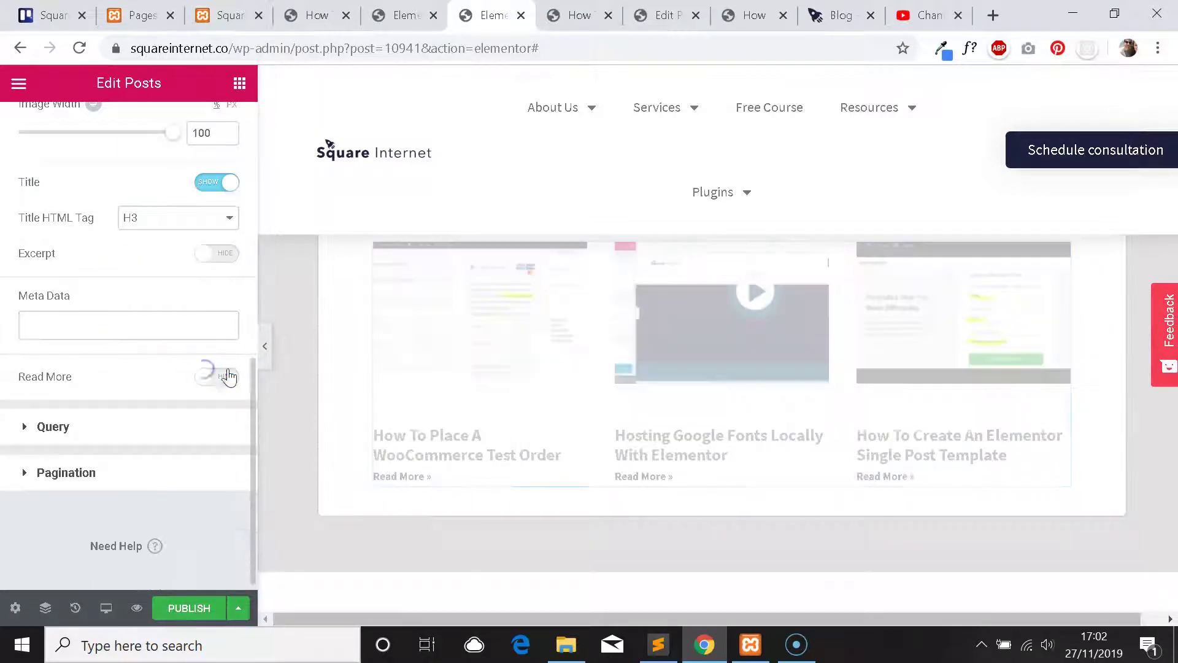
Compare the new template's posts grid with the finished template's grid, checking the images, spacing and layout settings.
left_click(437, 8)
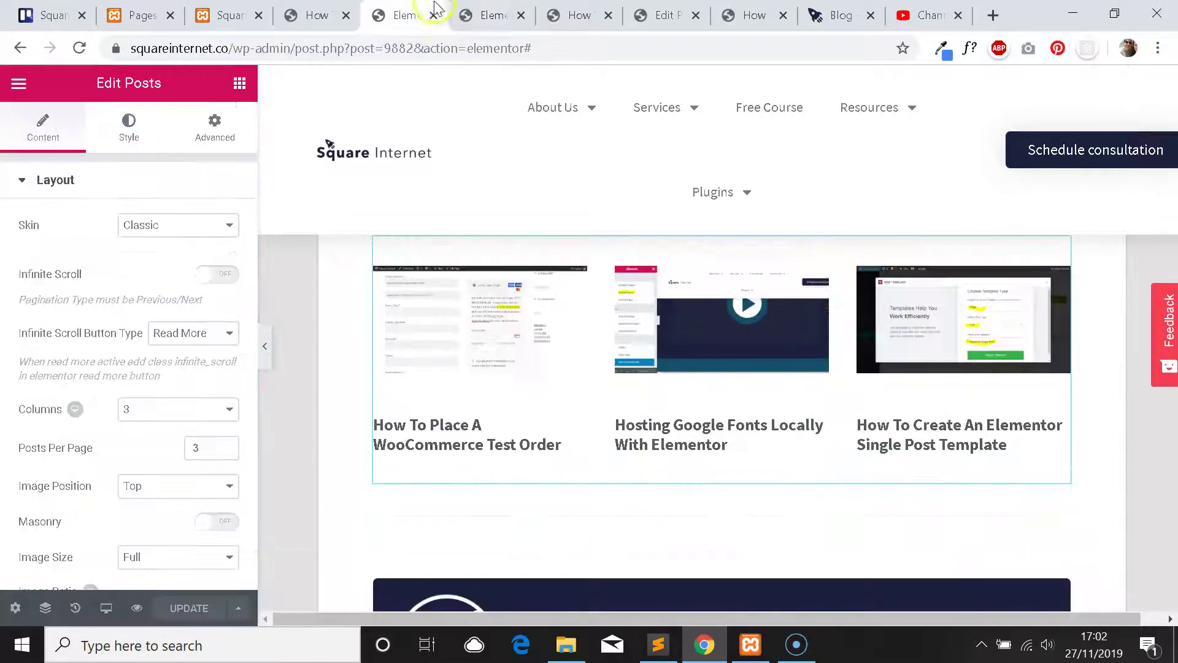
left_click(477, 9)
scroll(557, 338, "up", 3)
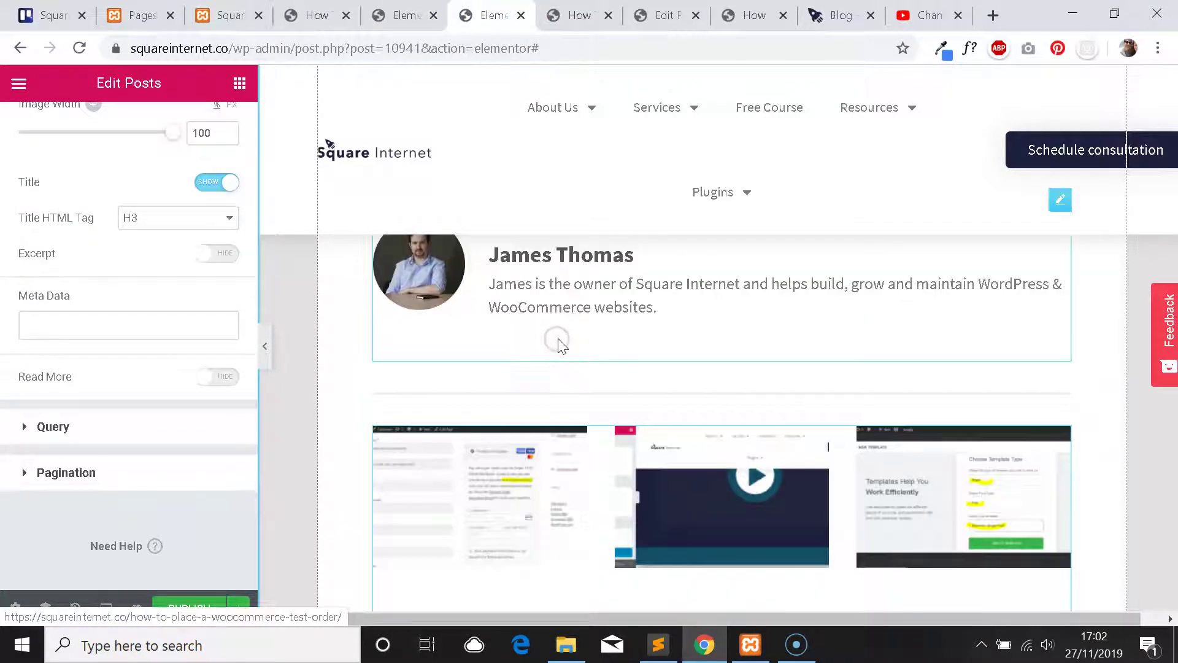
scroll(559, 341, "down", 2)
scroll(906, 360, "up", 1)
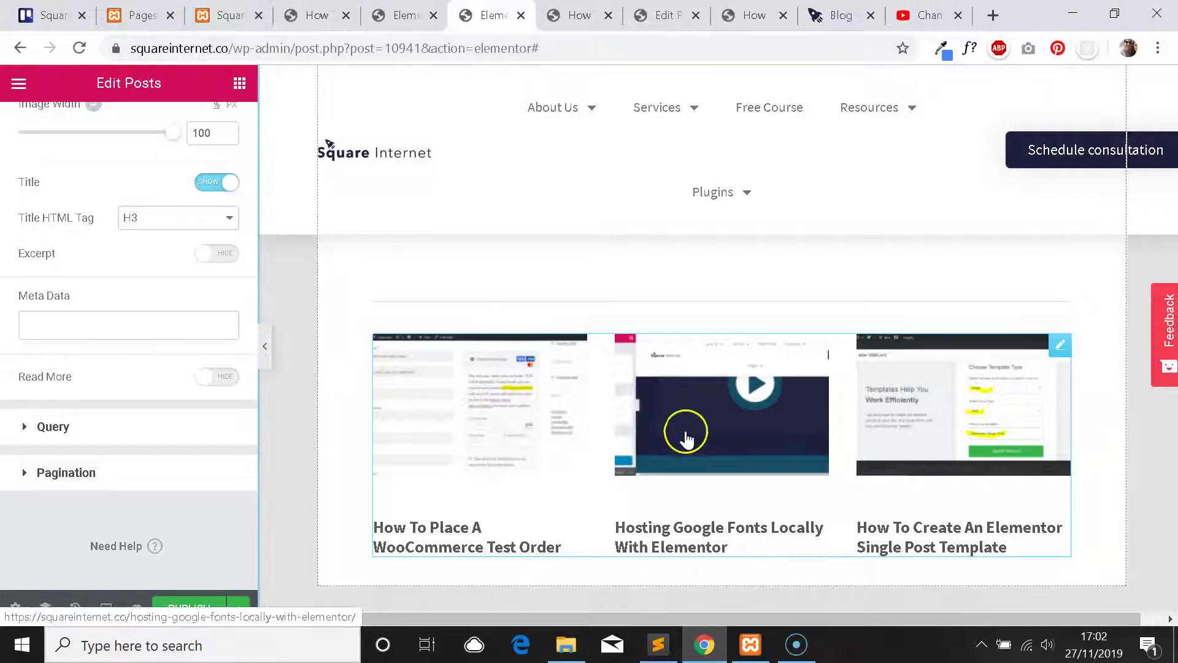
scroll(686, 437, "down", 1)
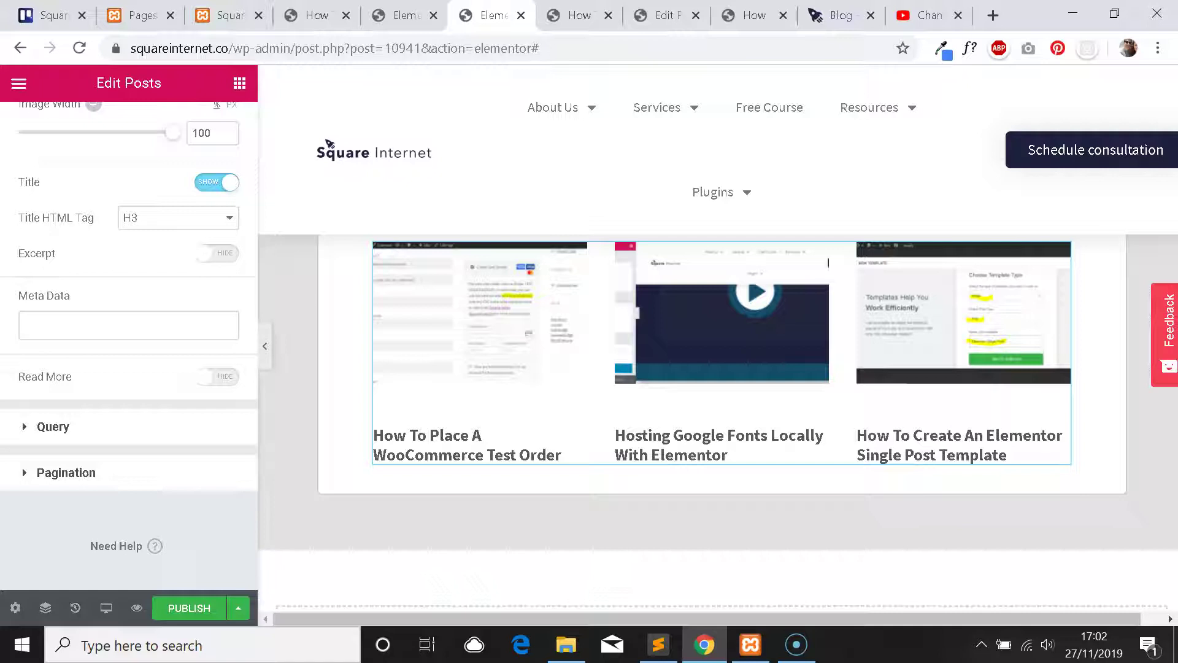
left_click(405, 16)
left_click(491, 15)
left_click(405, 15)
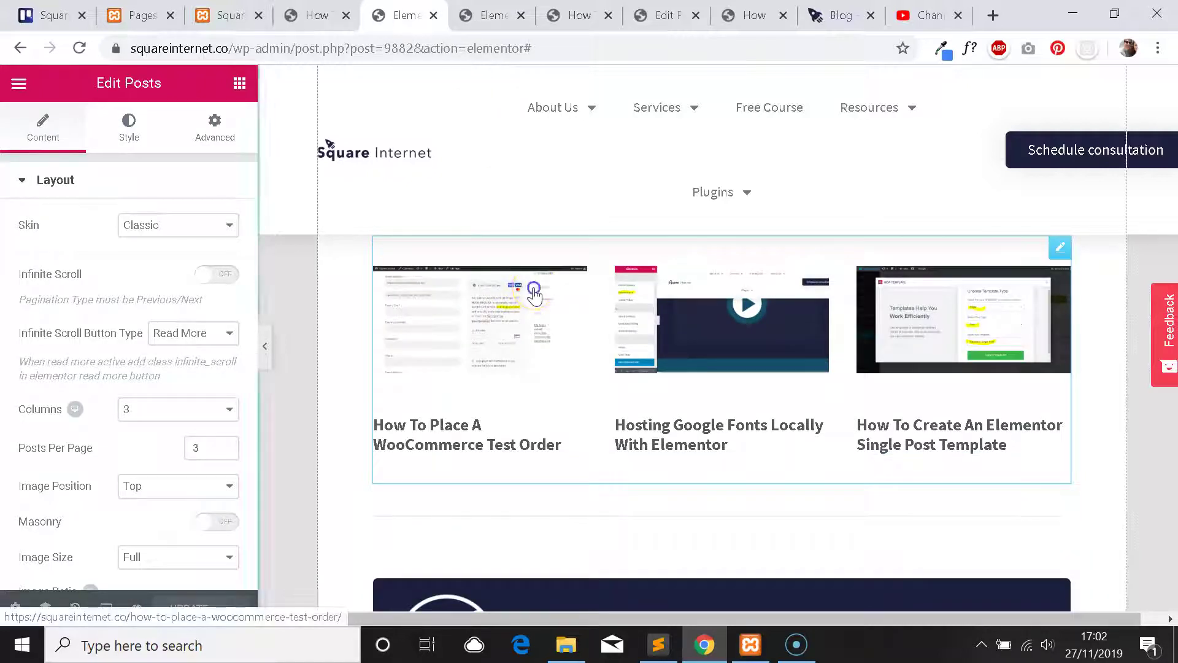
left_click(495, 16)
scroll(148, 264, "up", 6)
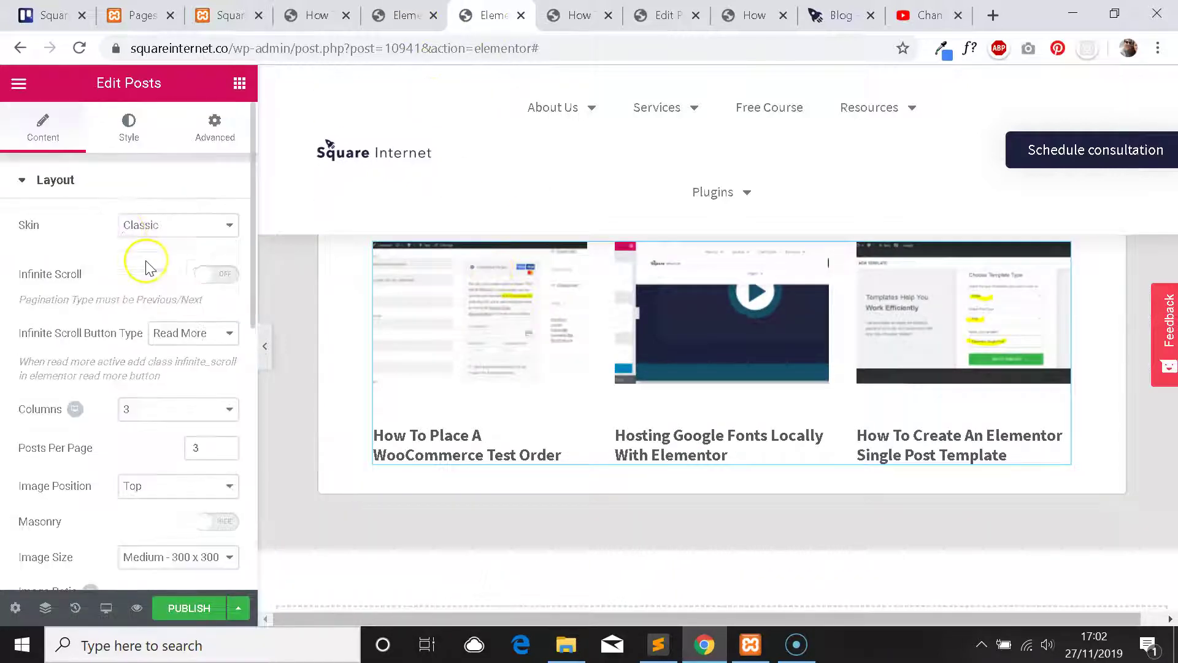
Look through the new Posts widget's style settings for layout, box, image and content.
left_click(121, 135)
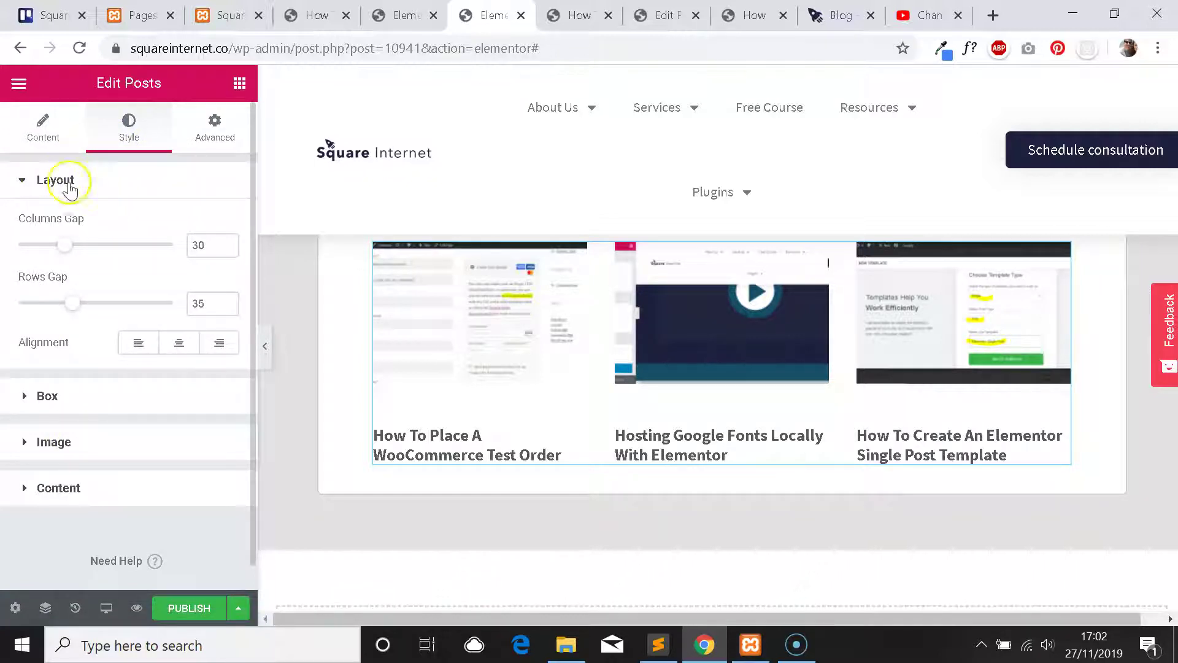
scroll(92, 307, "down", 1)
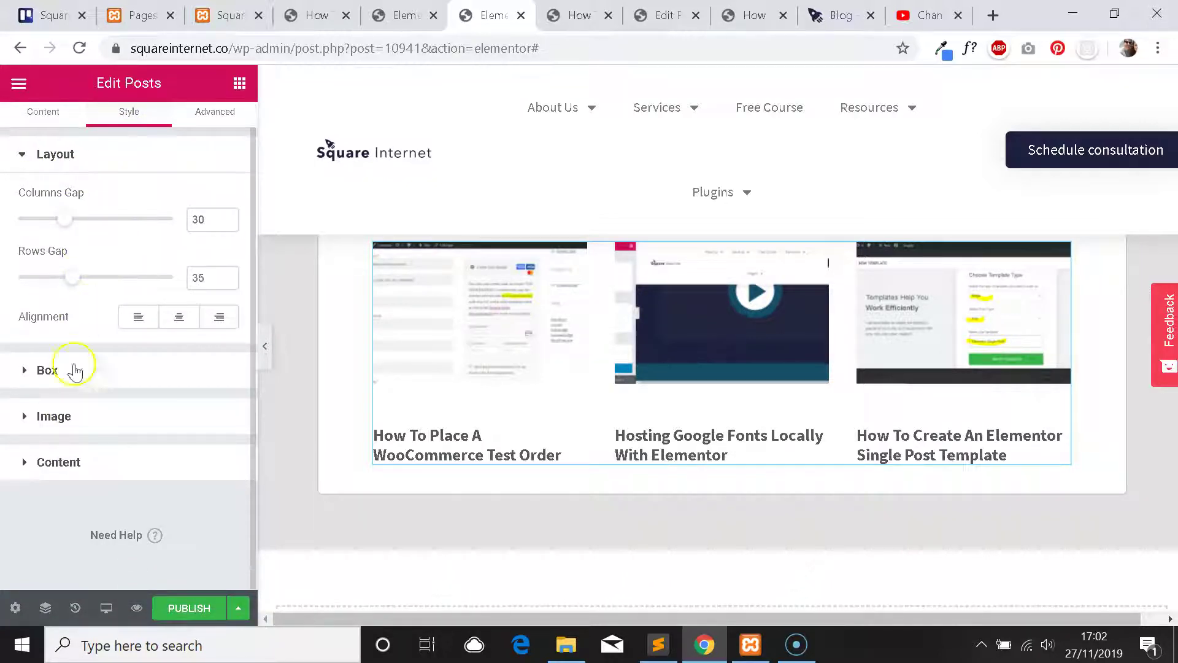
left_click(73, 368)
left_click(62, 229)
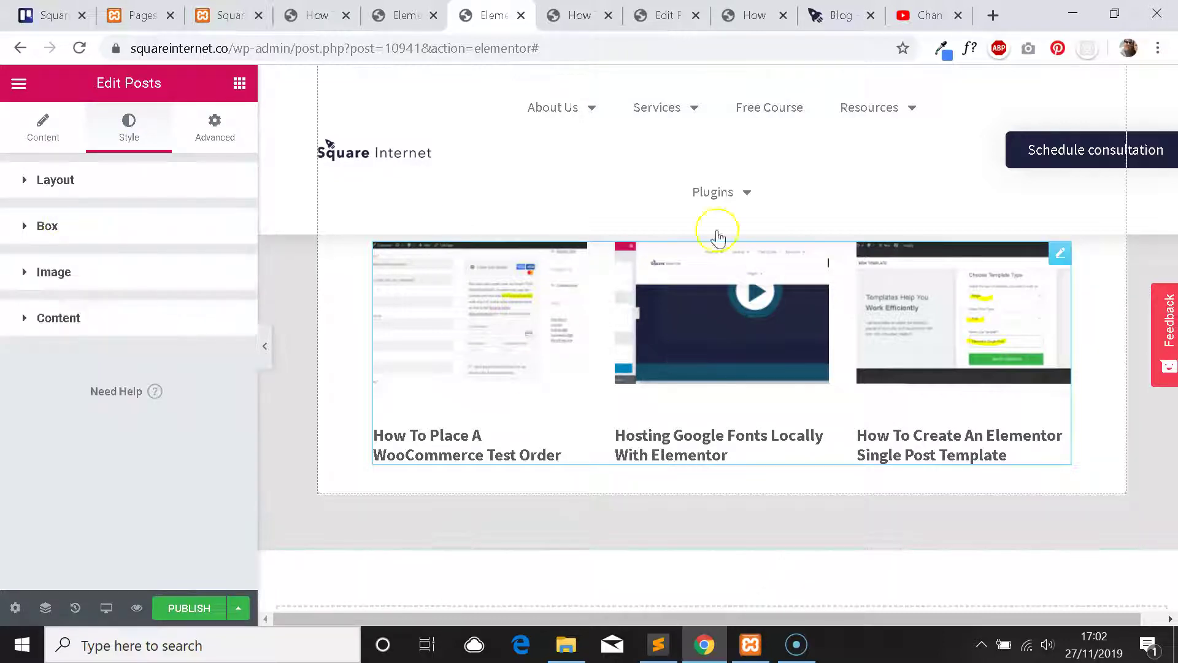
left_click(86, 320)
left_click(63, 316)
left_click(105, 287)
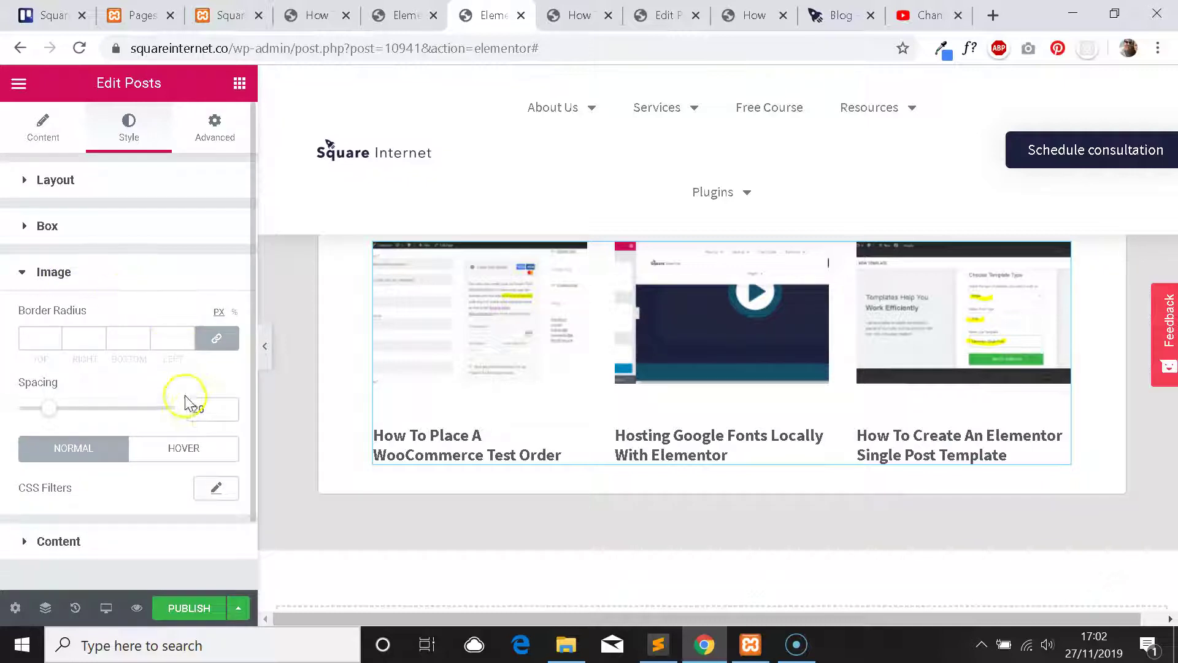
scroll(126, 321, "down", 1)
Examine the finished template's Posts widget, checking its image and box styling, its layout settings and its query settings.
left_click(399, 15)
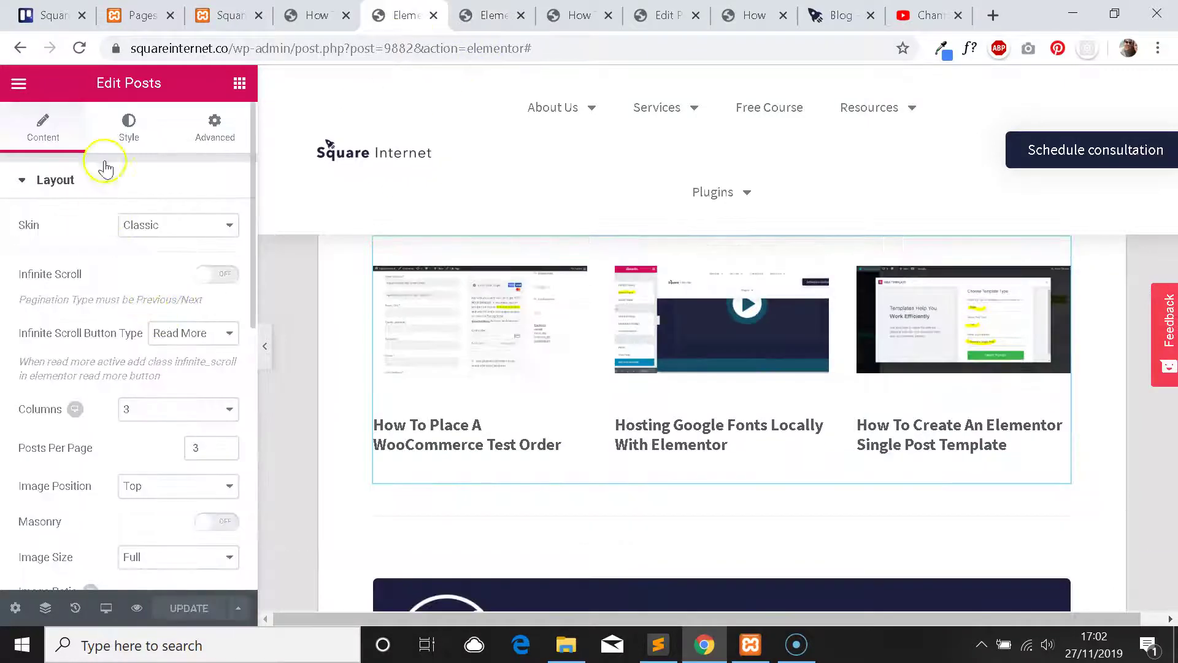
left_click(128, 129)
left_click(97, 443)
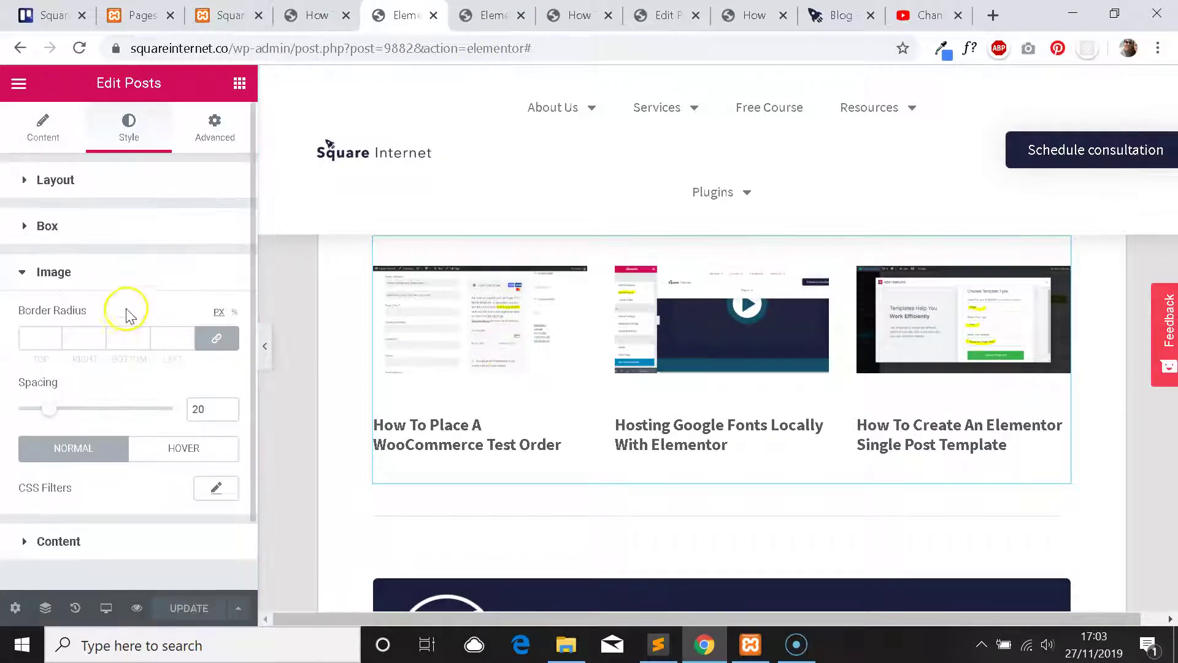
left_click(73, 227)
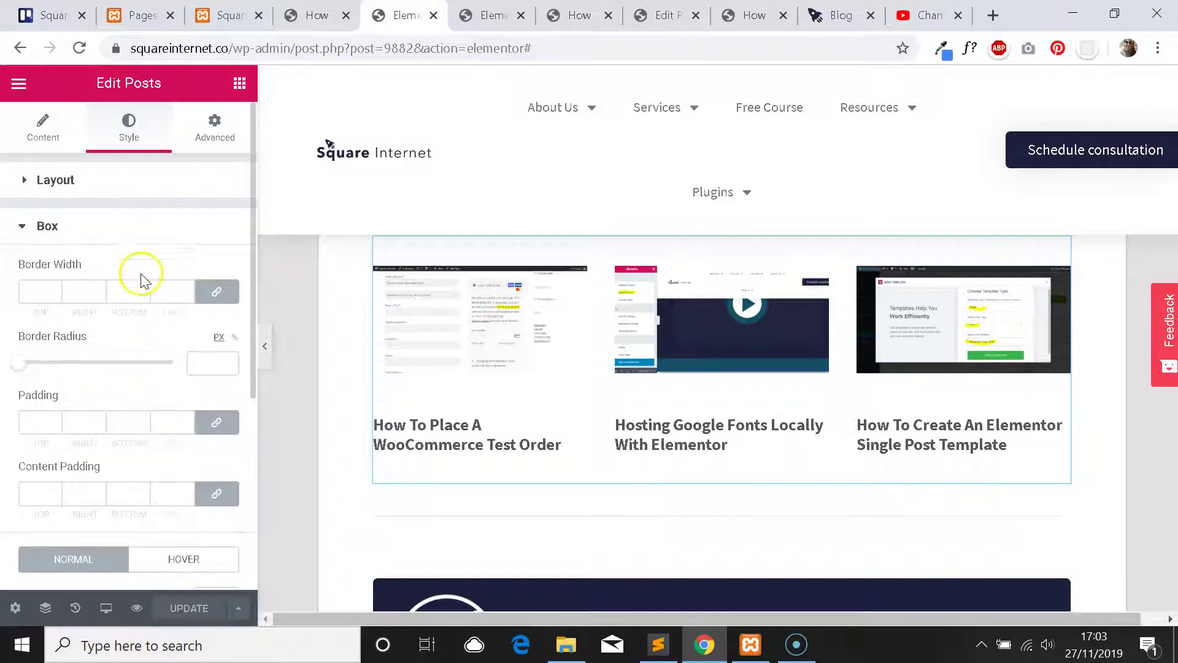
left_click(40, 140)
scroll(143, 261, "down", 9)
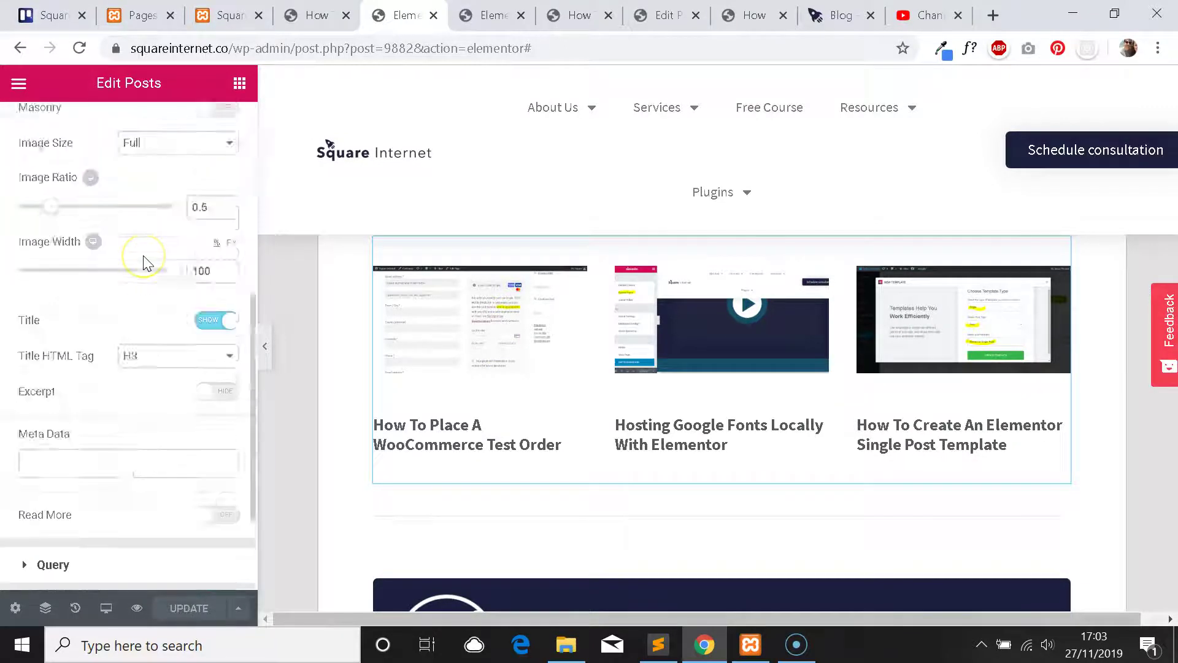
left_click(98, 417)
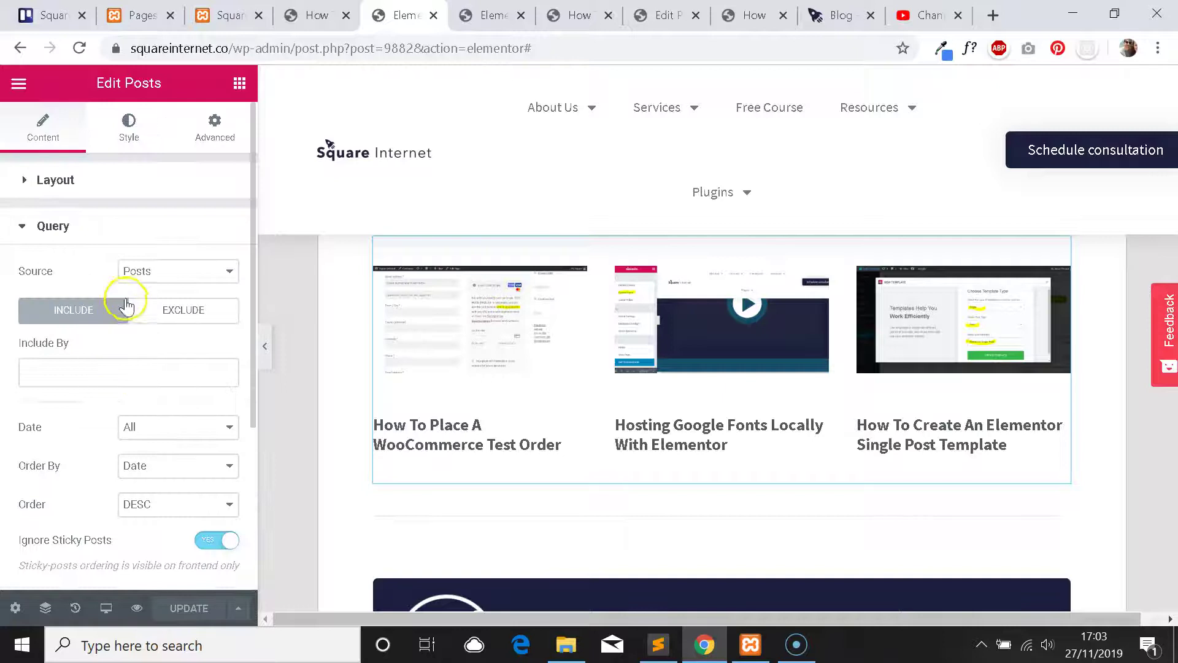
Examine the finished template's Posts widget, checking its layout, image and content styling and its advanced margin settings.
left_click(128, 126)
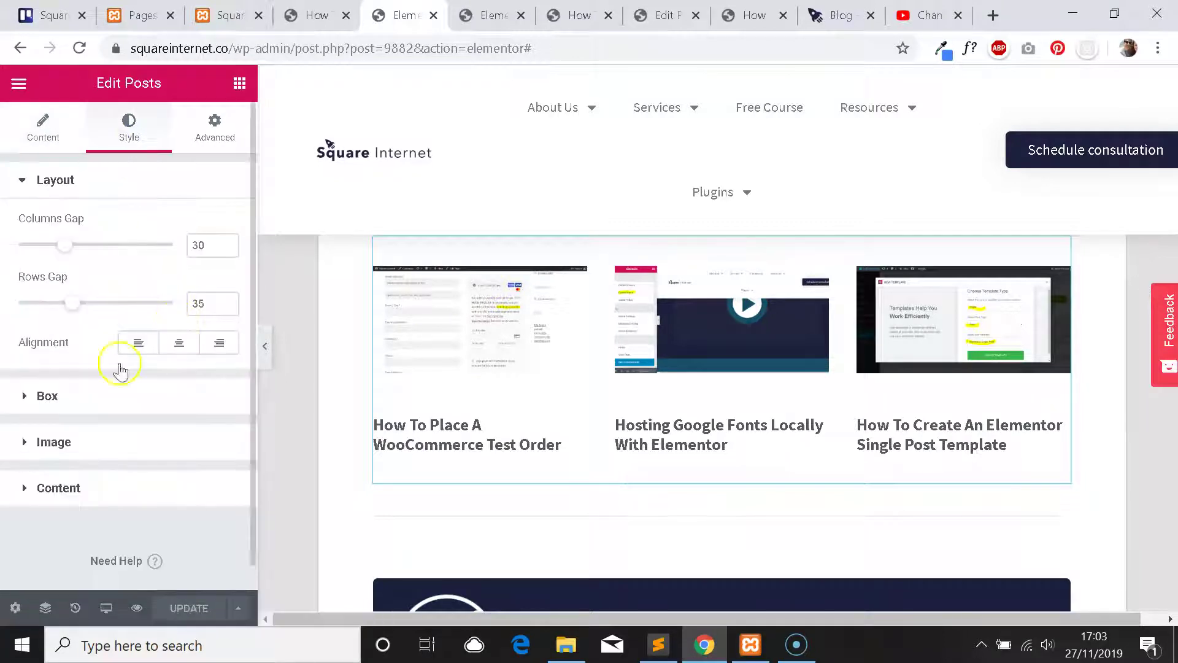
left_click(98, 436)
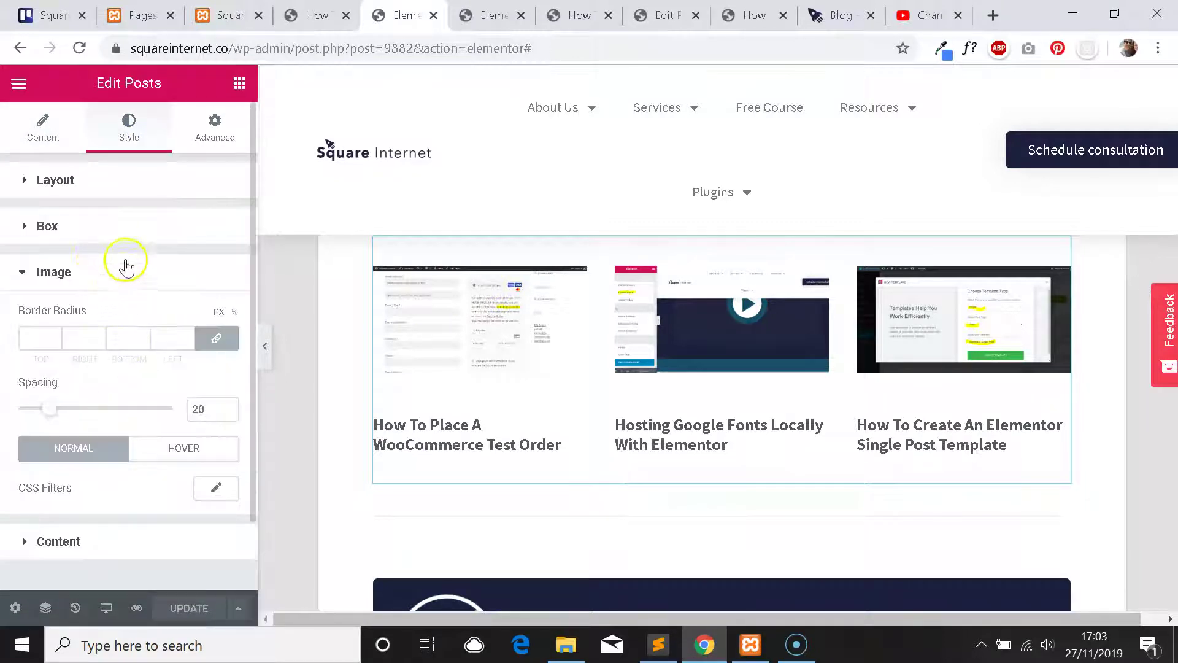
scroll(126, 265, "down", 2)
left_click(96, 463)
scroll(134, 264, "down", 1)
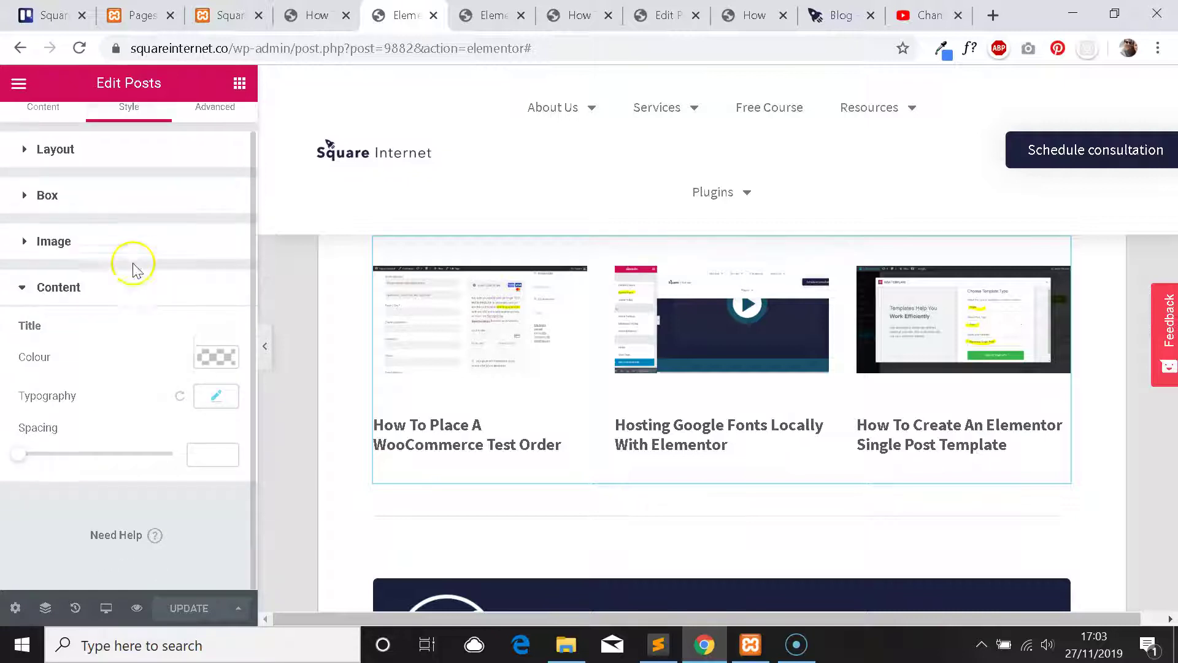
key("ctrl+Tab")
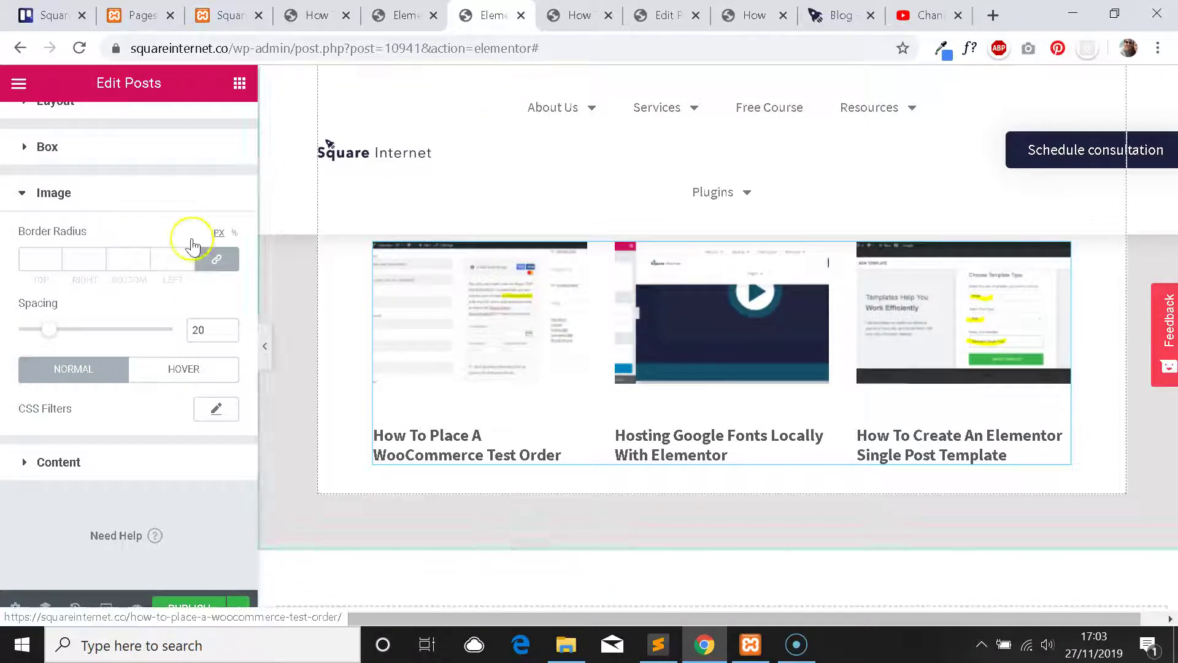
left_click(217, 124)
key("ctrl+shift+Tab")
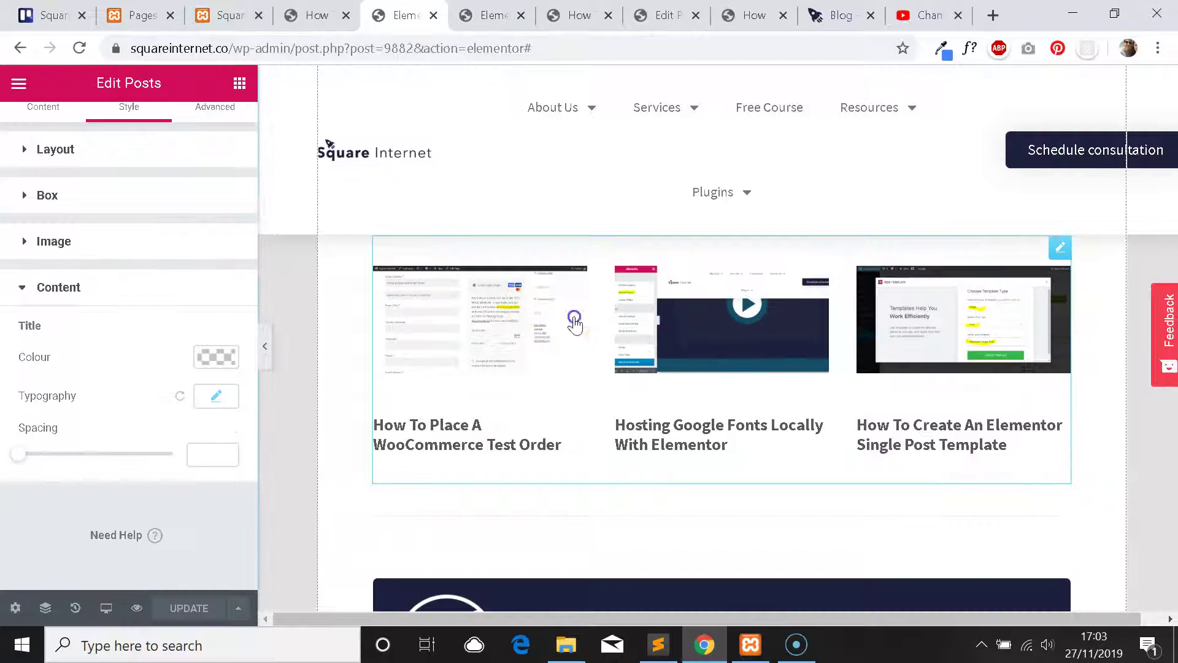
left_click(201, 142)
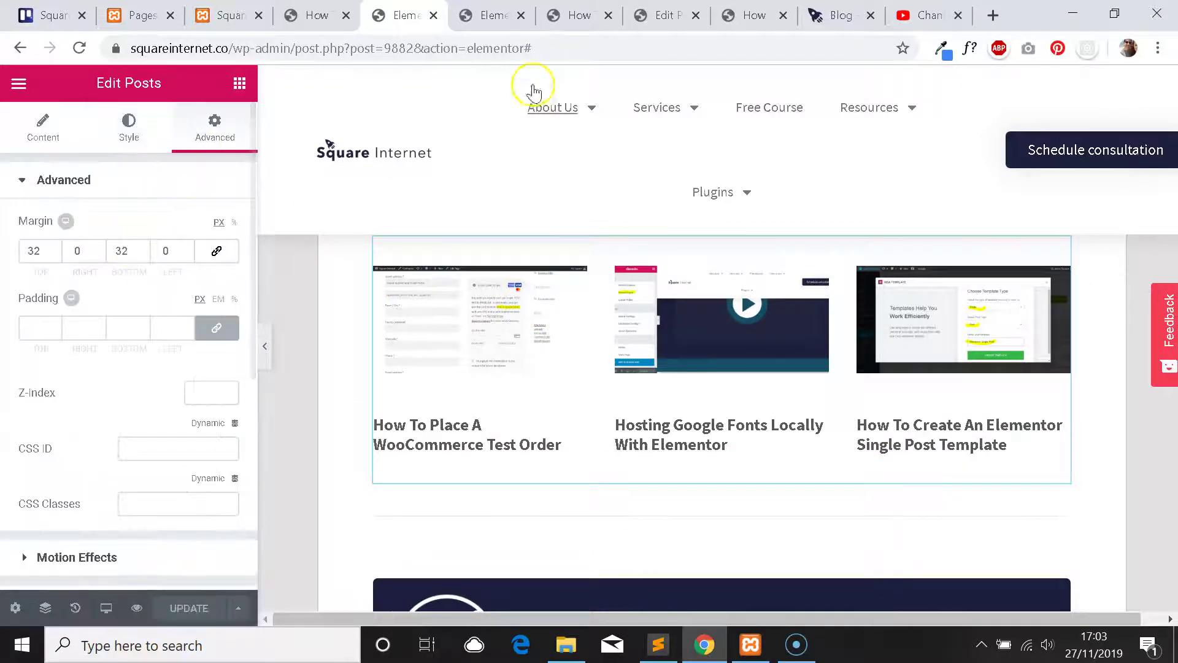
key("ctrl+Tab")
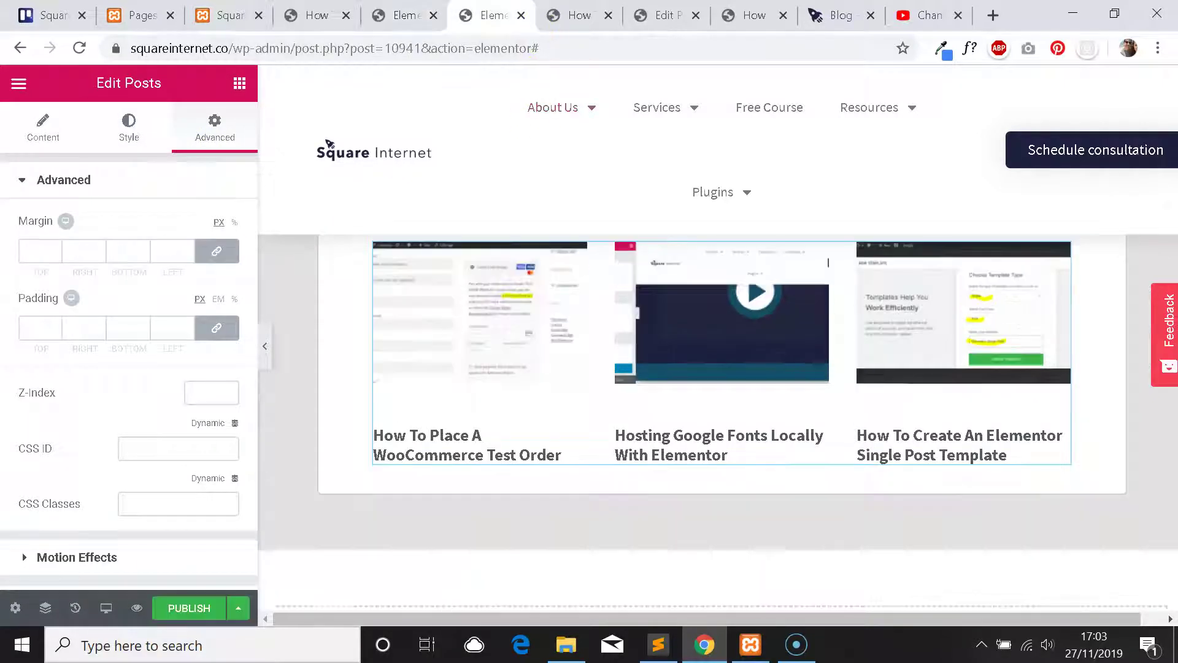
Unlink the new Posts widget's margins and set the top and bottom margins to 32 px.
left_click(216, 251)
left_click(52, 252)
type("32")
key("Tab")
key("Tab")
type("32")
scroll(576, 481, "up", 4)
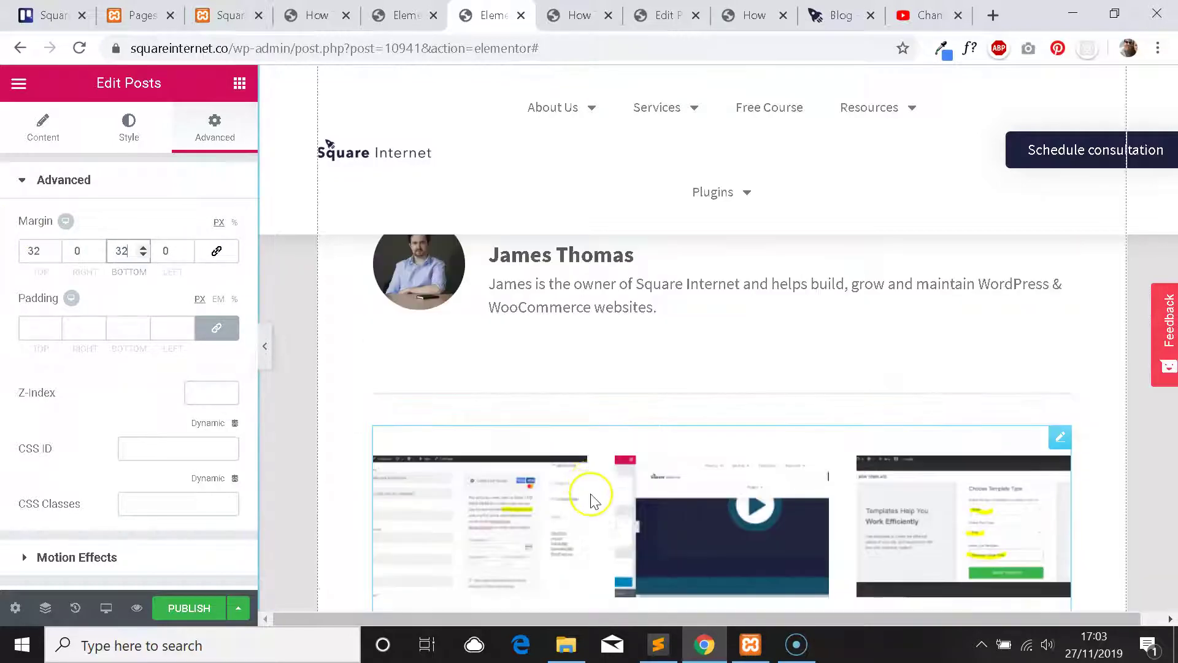
scroll(592, 500, "down", 2)
scroll(173, 393, "down", 2)
scroll(173, 393, "down", 4)
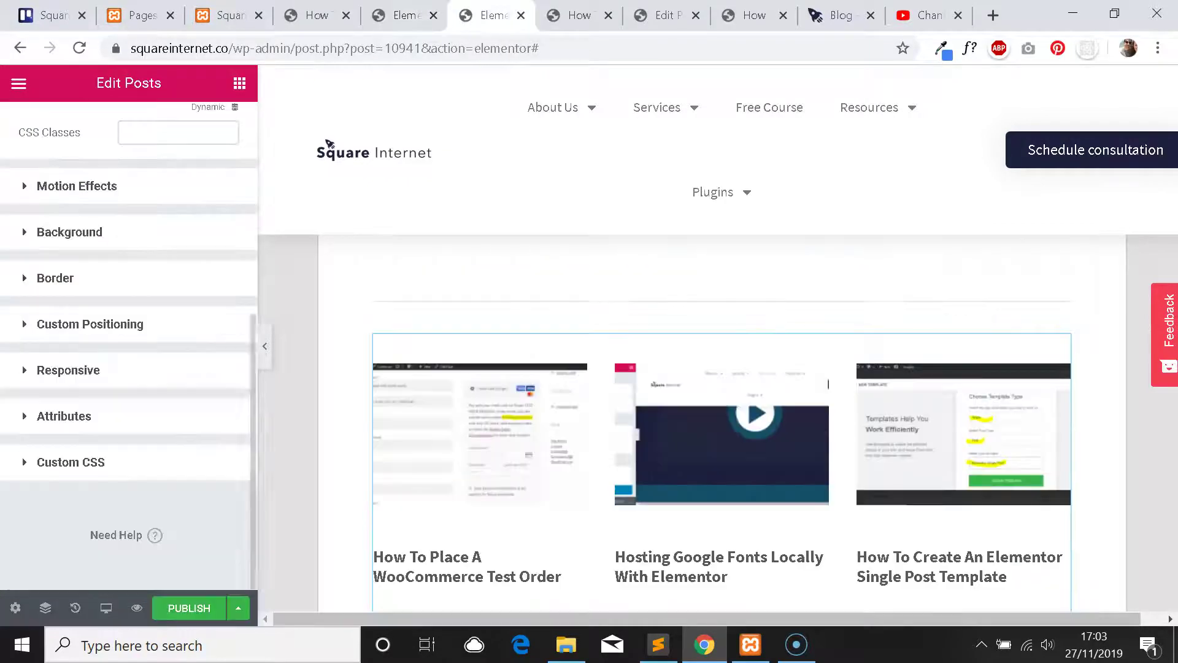
Check the image size, ratio and width in the finished Posts widget's layout settings against the new grid.
left_click(396, 15)
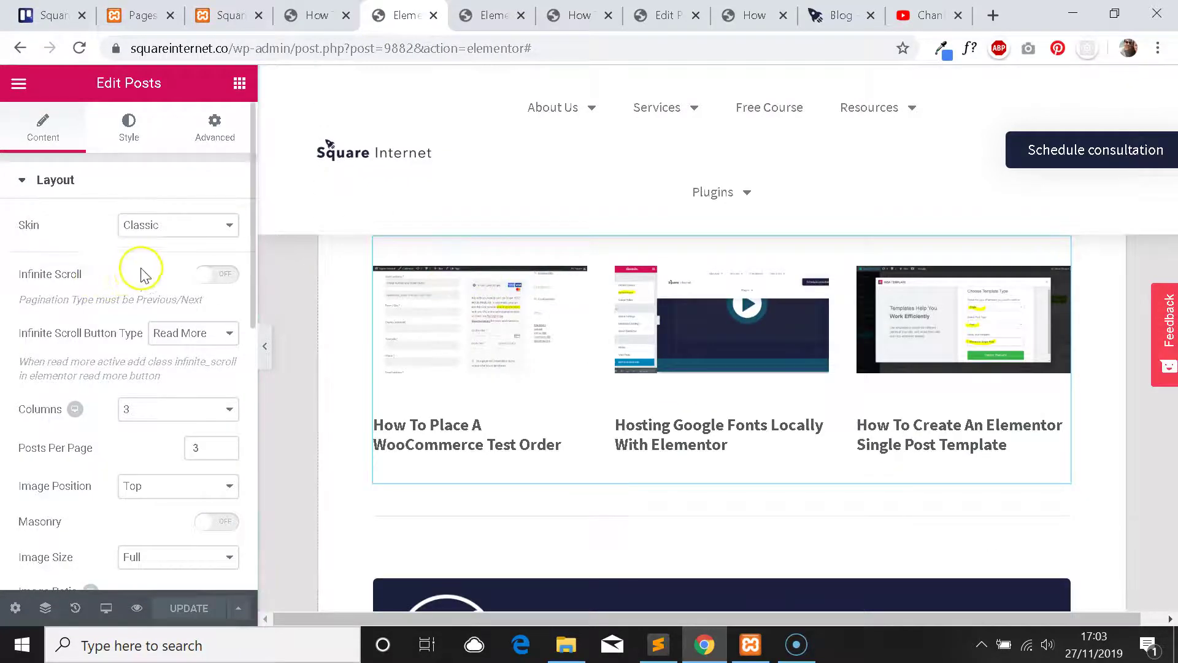
scroll(141, 272, "down", 2)
scroll(166, 289, "down", 2)
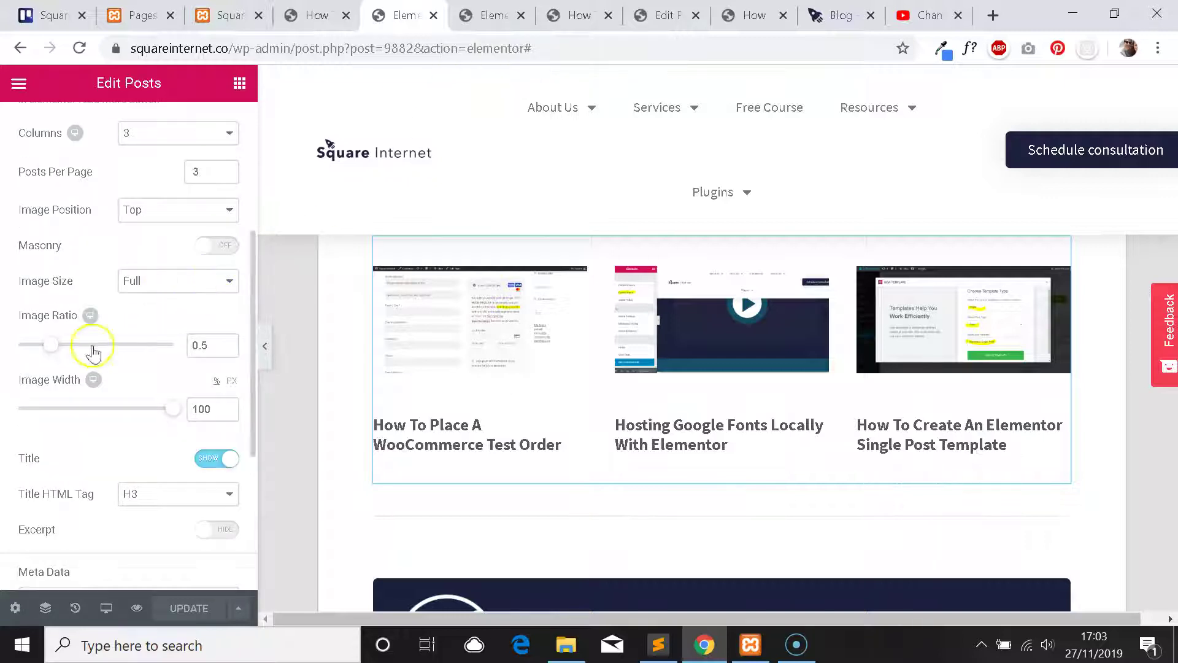
scroll(186, 381, "up", 2)
scroll(174, 332, "down", 2)
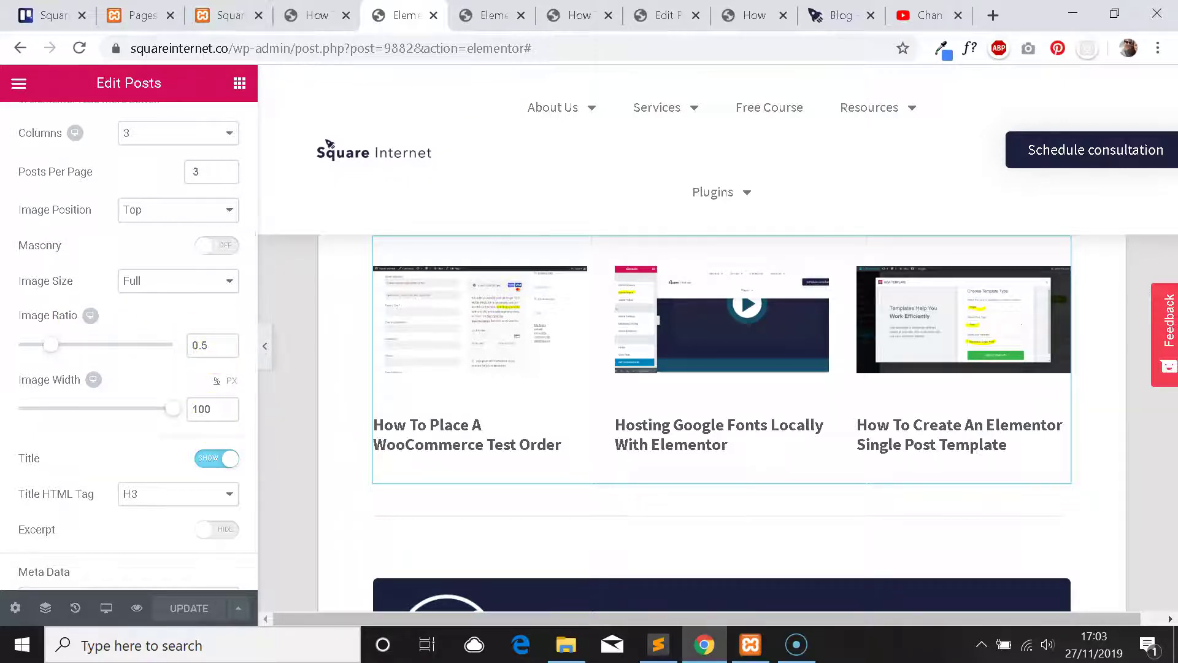
key("ctrl+Tab")
scroll(559, 303, "down", 3)
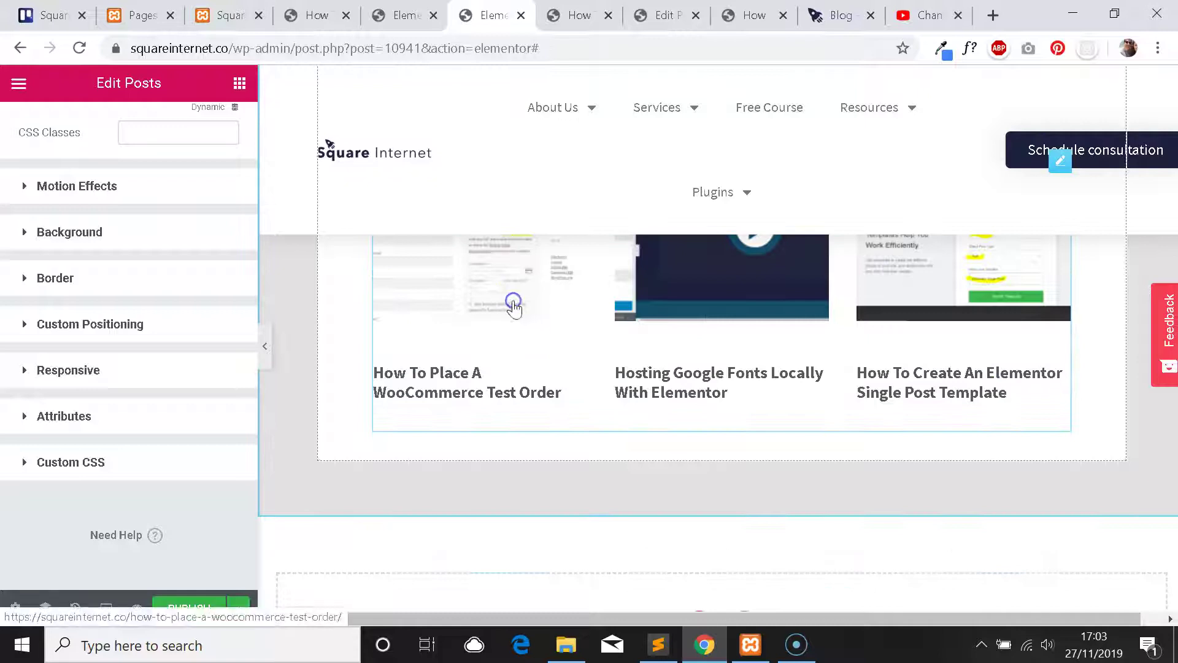
scroll(562, 373, "up", 3)
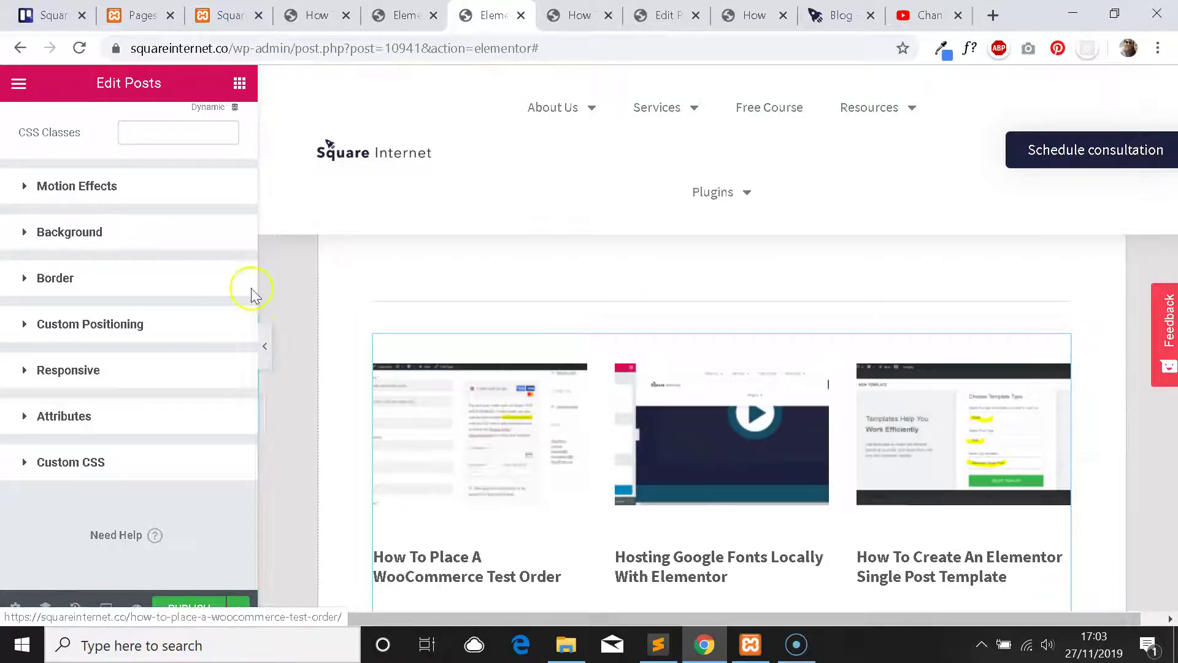
Set the new Posts widget's image ratio to 0.5.
scroll(202, 215, "up", 5)
scroll(92, 165, "down", 2)
scroll(49, 148, "up", 2)
left_click(38, 139)
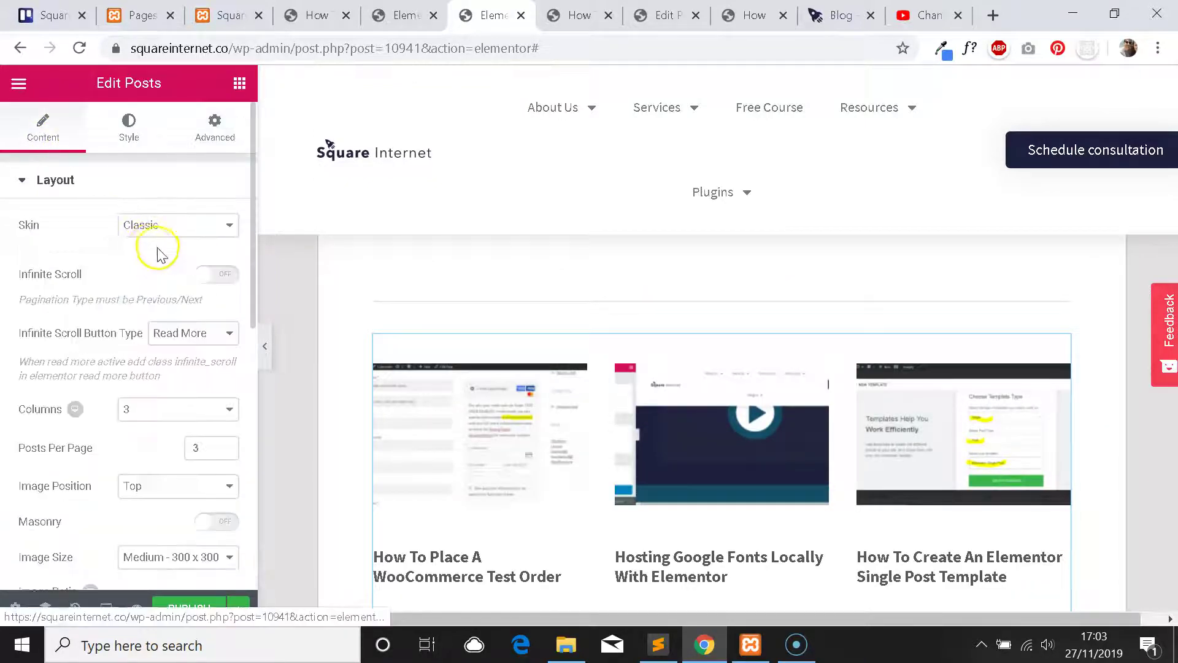
scroll(153, 248, "down", 2)
scroll(153, 332, "down", 2)
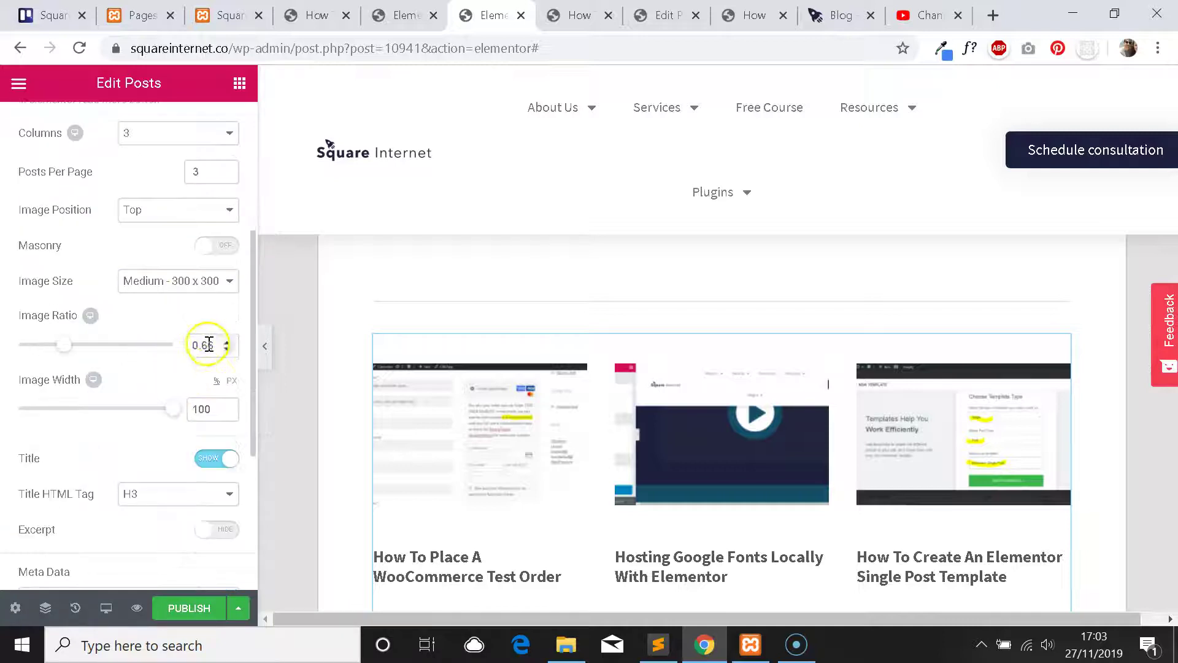
type("0.5")
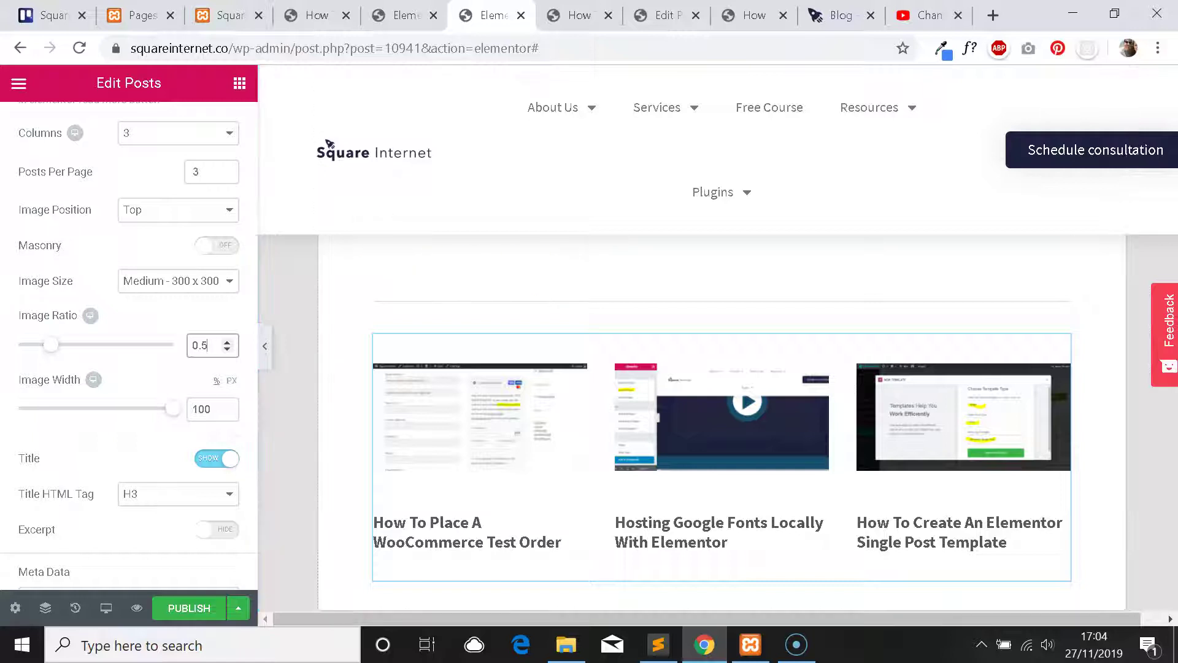
Compare the new template's posts grid with the finished template's grid, including the area below it.
left_click(404, 15)
key("ctrl+Tab")
key("ctrl+shift+Tab")
key("ctrl+Tab")
key("ctrl+shift+Tab")
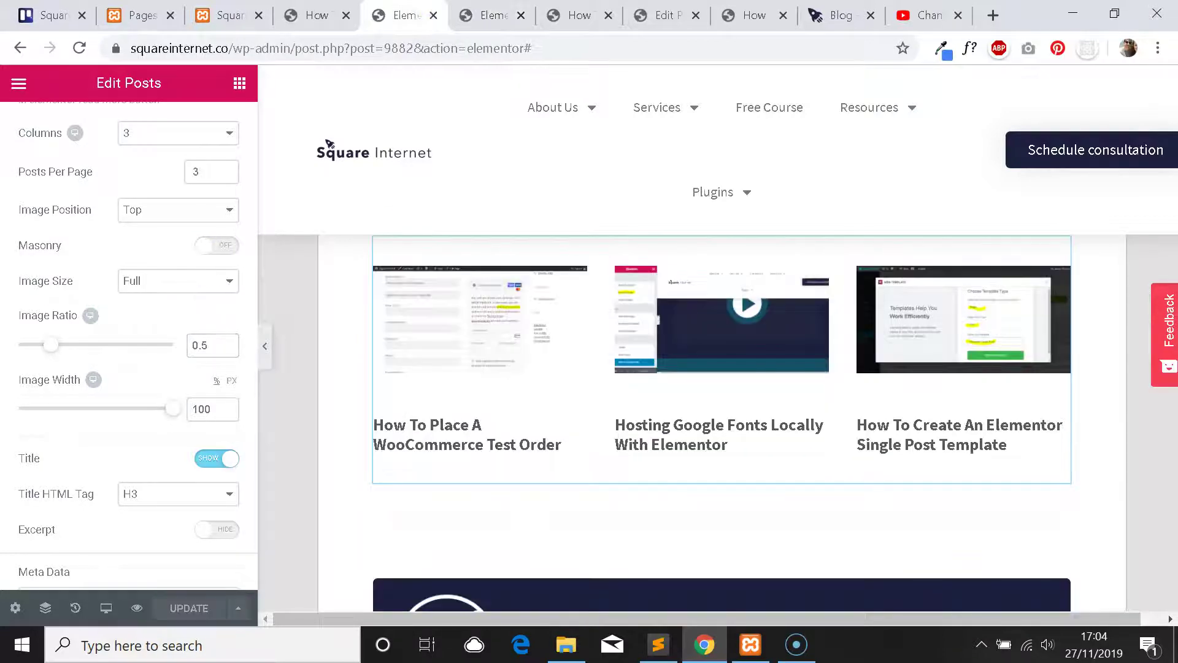
left_click(475, 9)
scroll(590, 368, "down", 3)
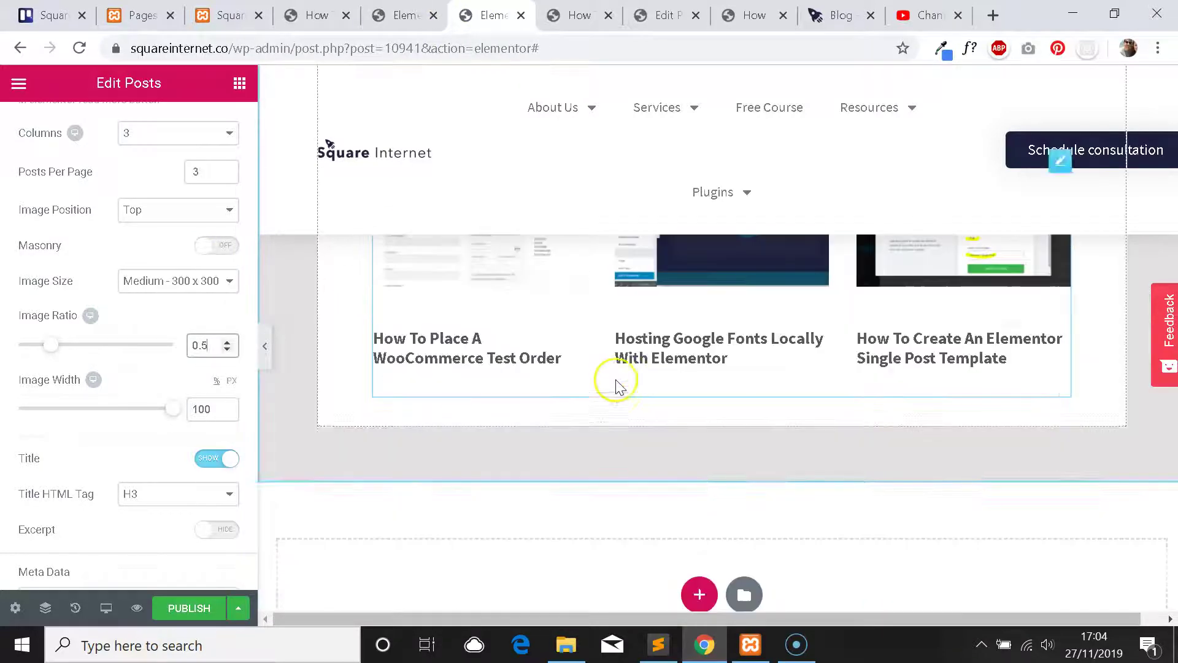
key("ctrl+shift+Tab")
scroll(652, 331, "down", 1)
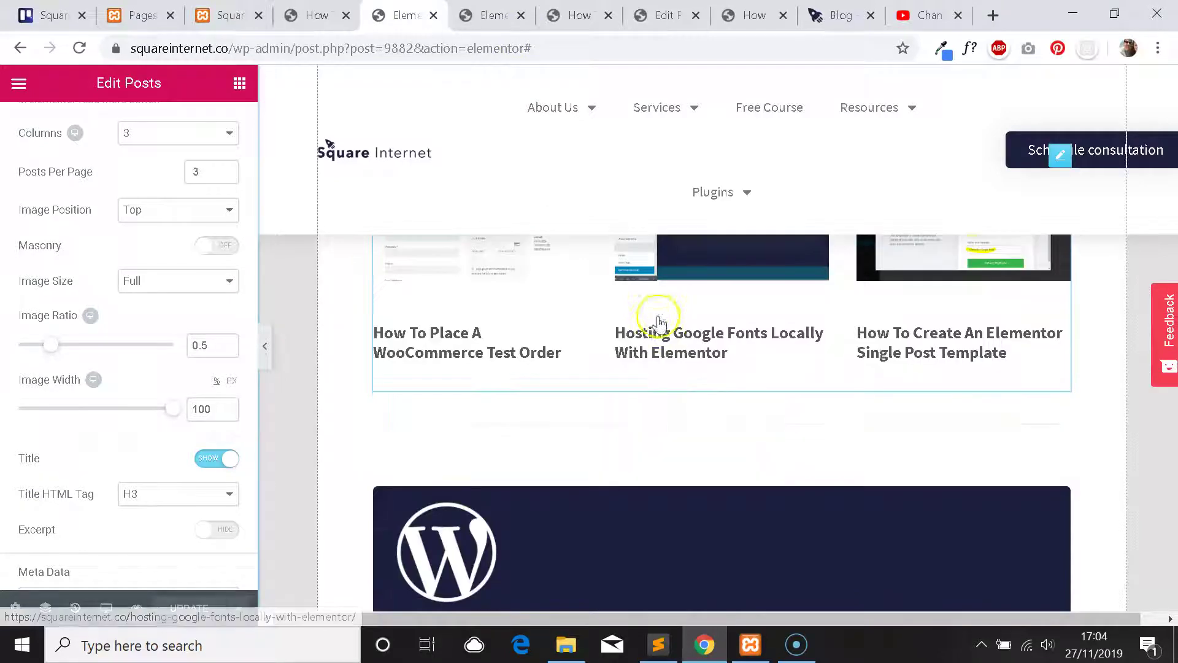
Duplicate the divider above the new template's posts grid and move the copy below the grid.
left_click(597, 418)
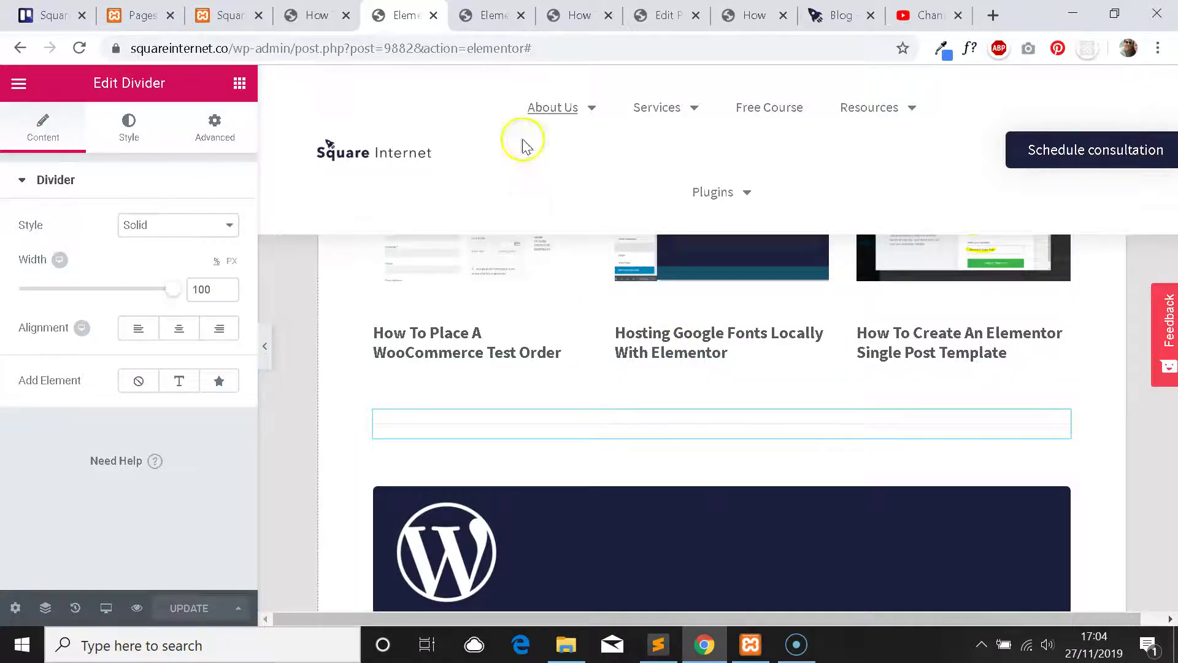
key("ctrl+Tab")
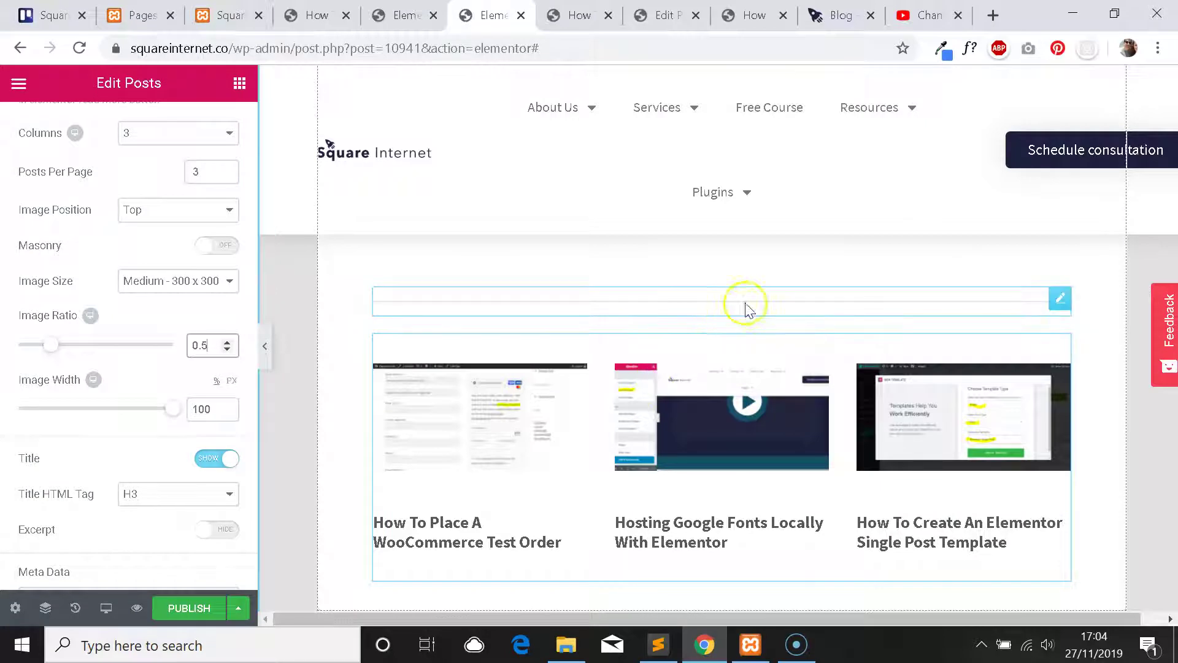
right_click(758, 309)
right_click(661, 307)
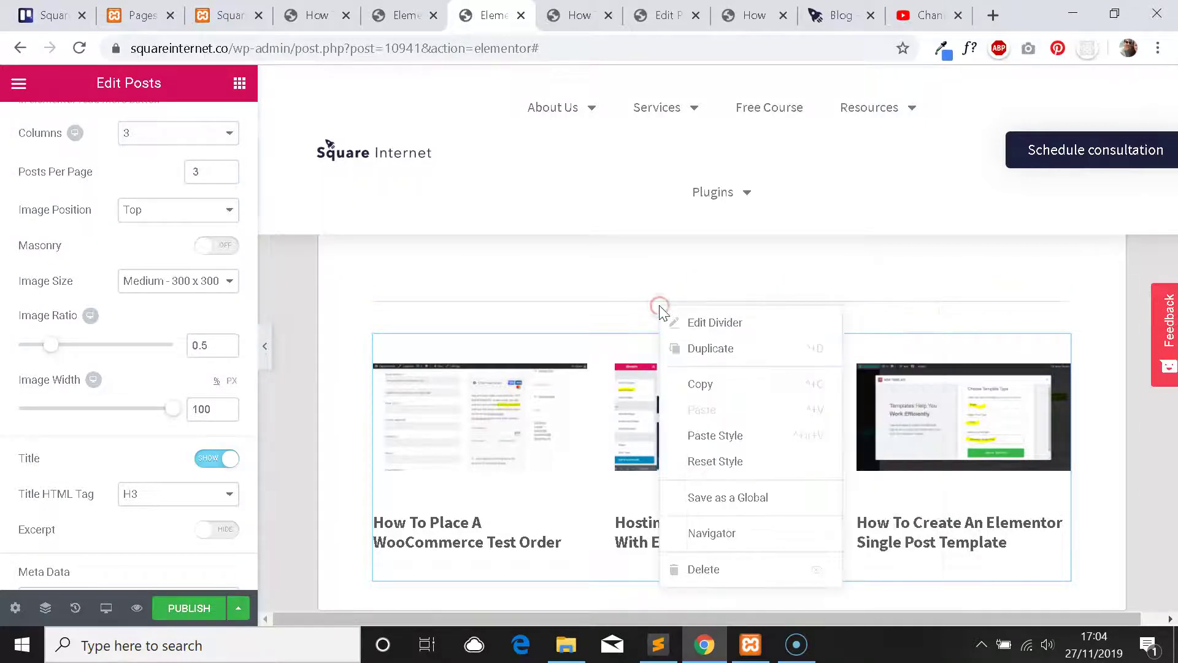
right_click(584, 303)
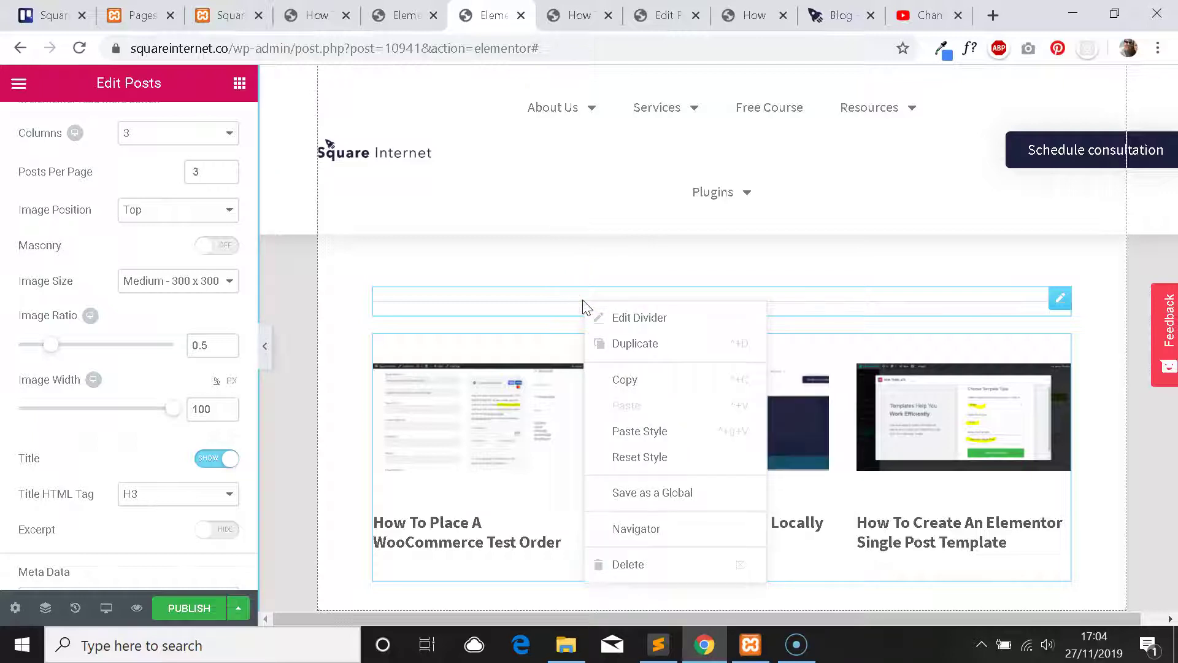
left_click(668, 343)
left_click_drag(1011, 344, 720, 497)
scroll(690, 368, "down", 1)
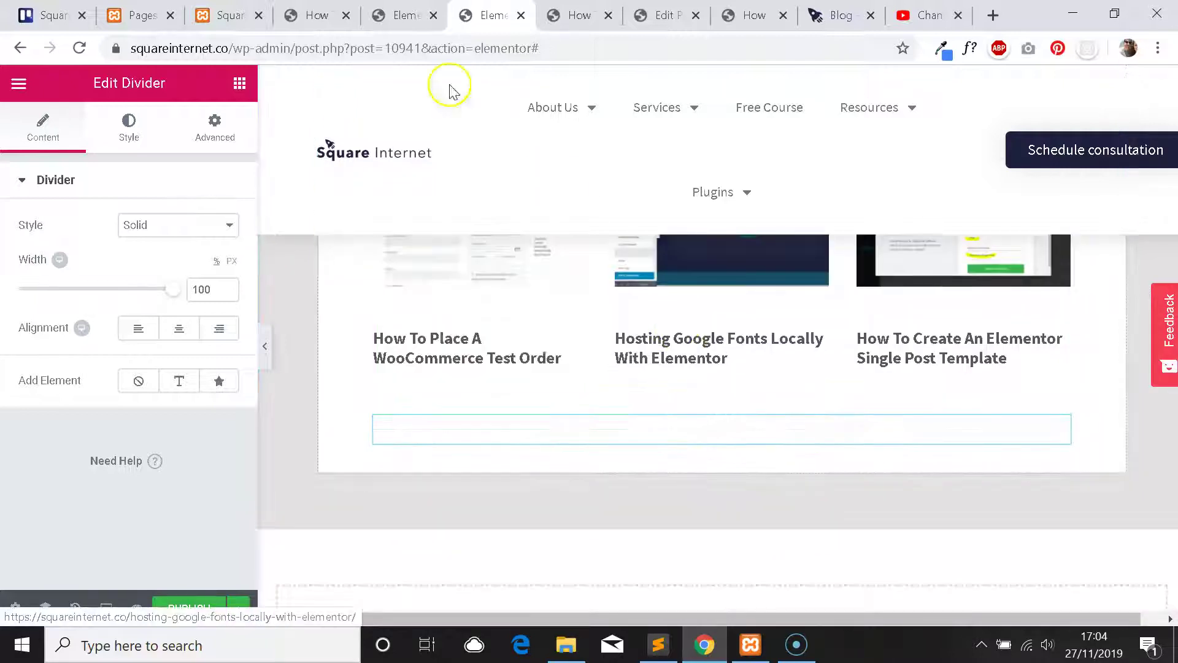
Examine the finished template's course banner image below the divider, including its size and link settings.
left_click(410, 17)
scroll(690, 353, "down", 2)
scroll(690, 356, "down", 1)
left_click(618, 367)
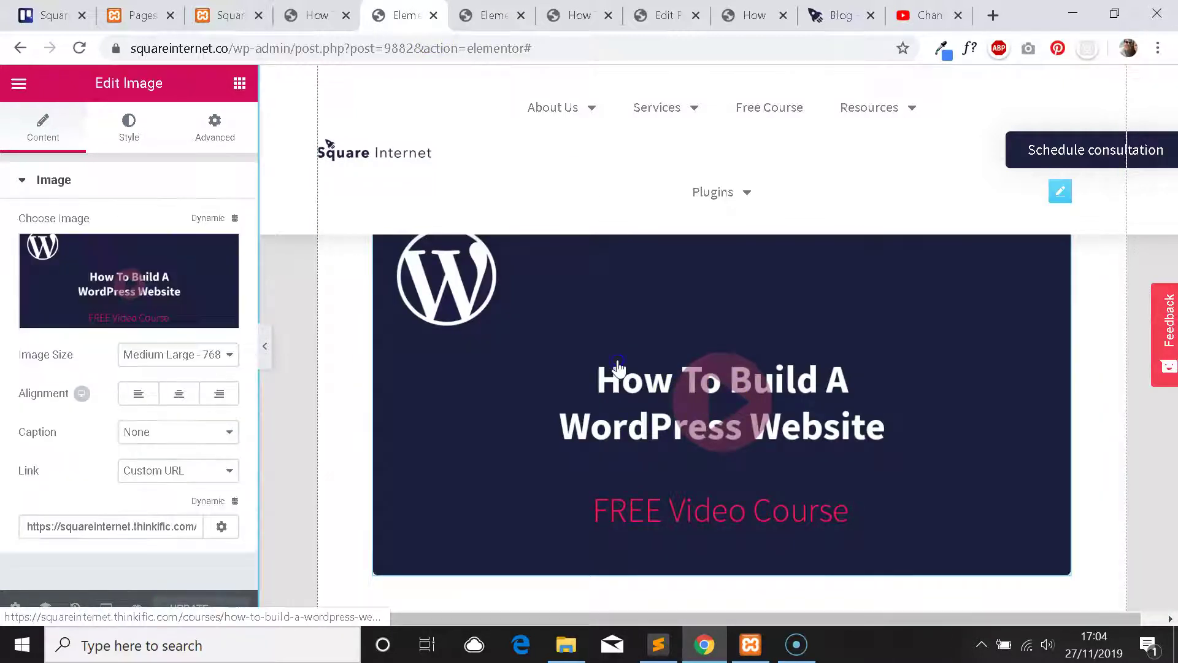
scroll(622, 367, "down", 1)
scroll(624, 368, "up", 2)
scroll(624, 369, "down", 2)
scroll(623, 369, "up", 1)
scroll(624, 368, "up", 1)
scroll(624, 368, "down", 1)
scroll(624, 368, "down", 1)
scroll(624, 368, "up", 1)
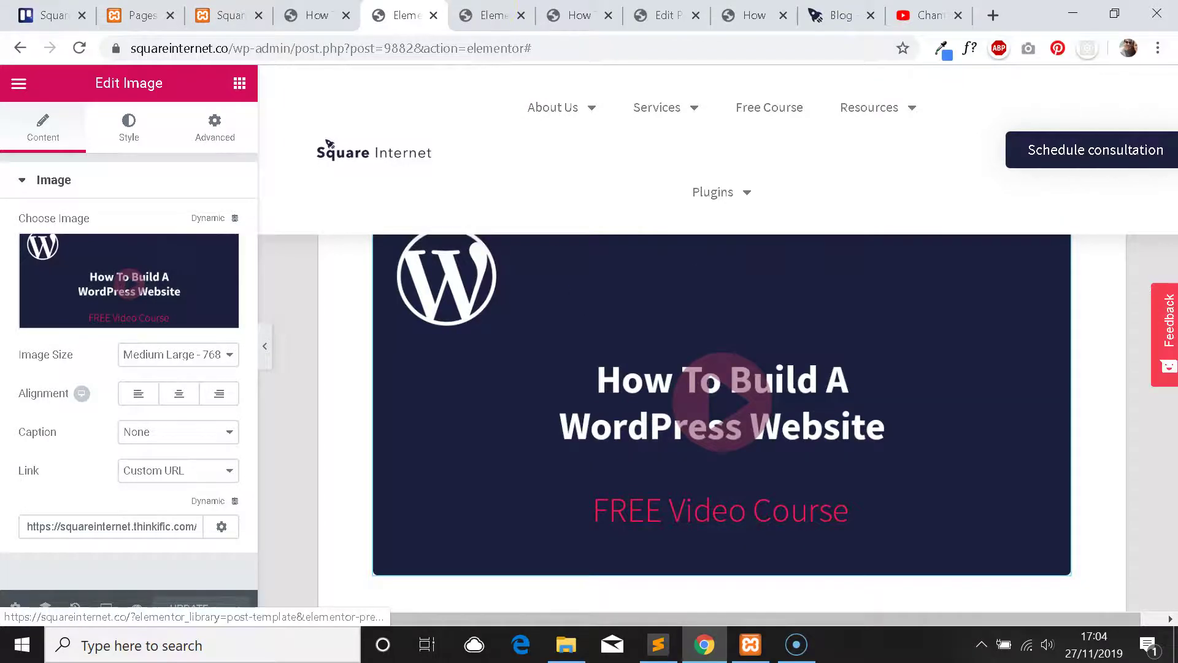
Find the Image widget and add it below the lower divider in the new template.
left_click(492, 14)
left_click(408, 15)
left_click(493, 15)
left_click(19, 83)
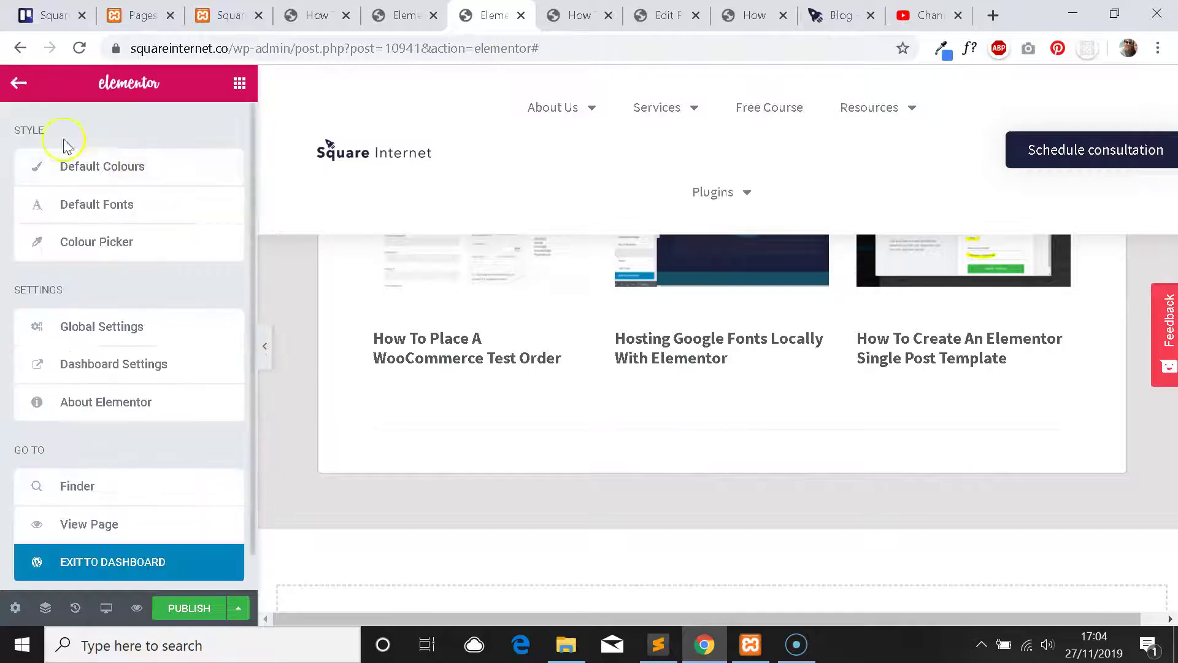
left_click(21, 92)
left_click(157, 157)
type("ima")
left_click_drag(101, 223, 555, 445)
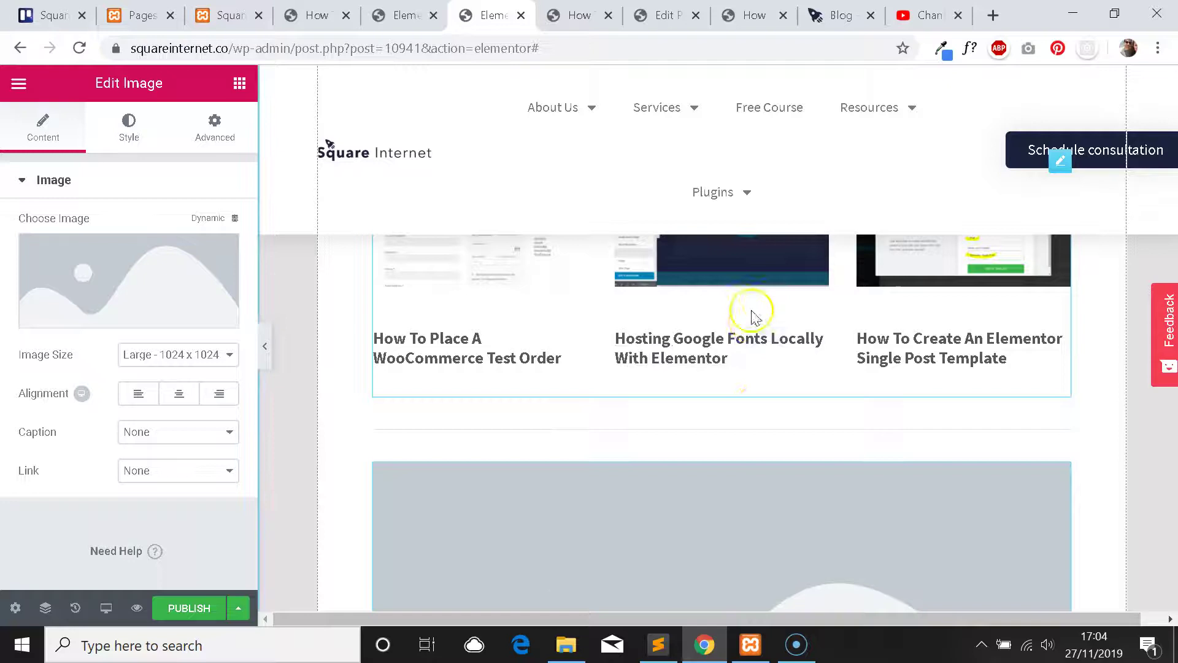
Fill the new Image widget with How-To-Build-A-WordPress-Website.png from the media library.
scroll(755, 316, "down", 4)
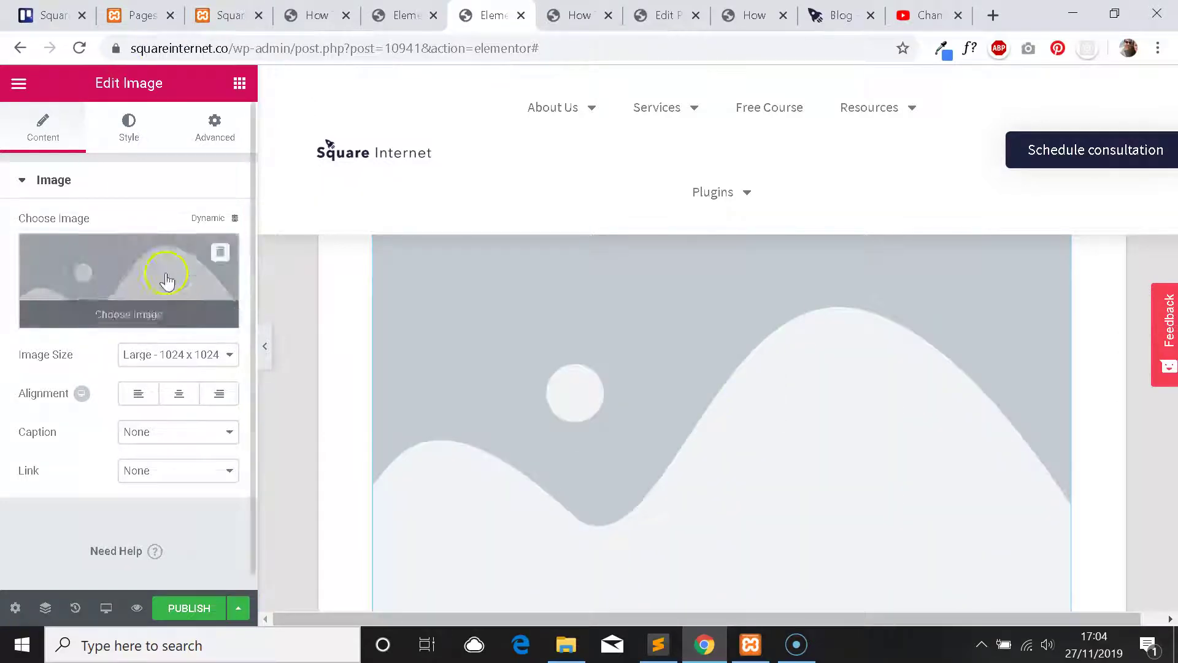
left_click(130, 268)
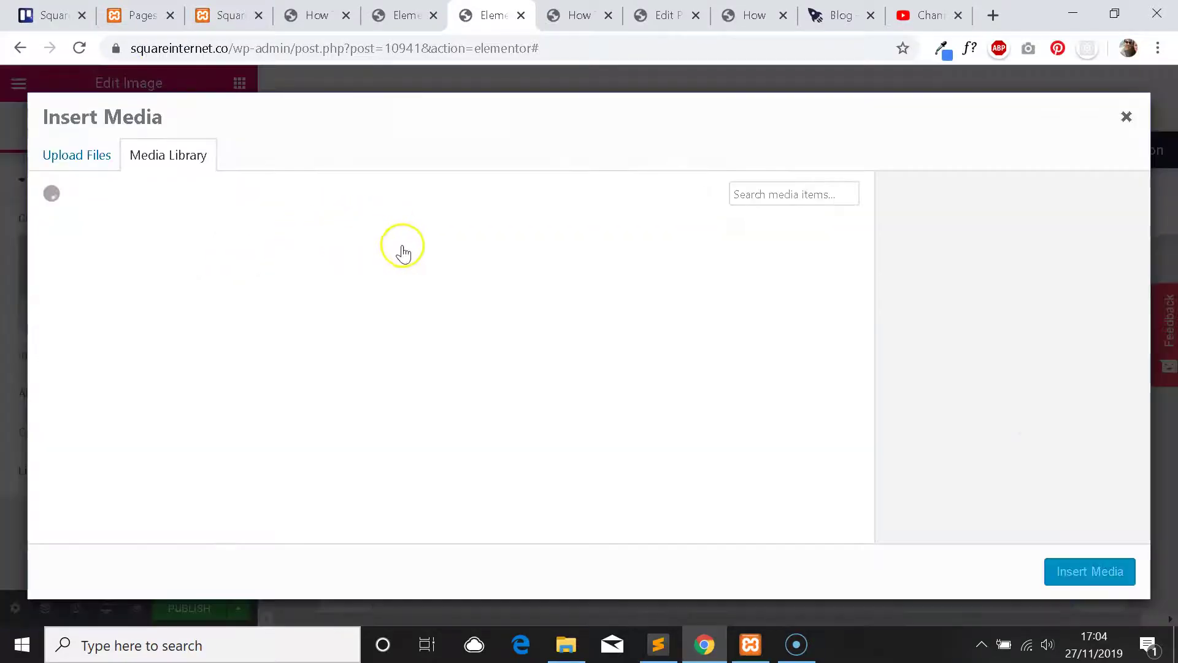
scroll(552, 257, "down", 12)
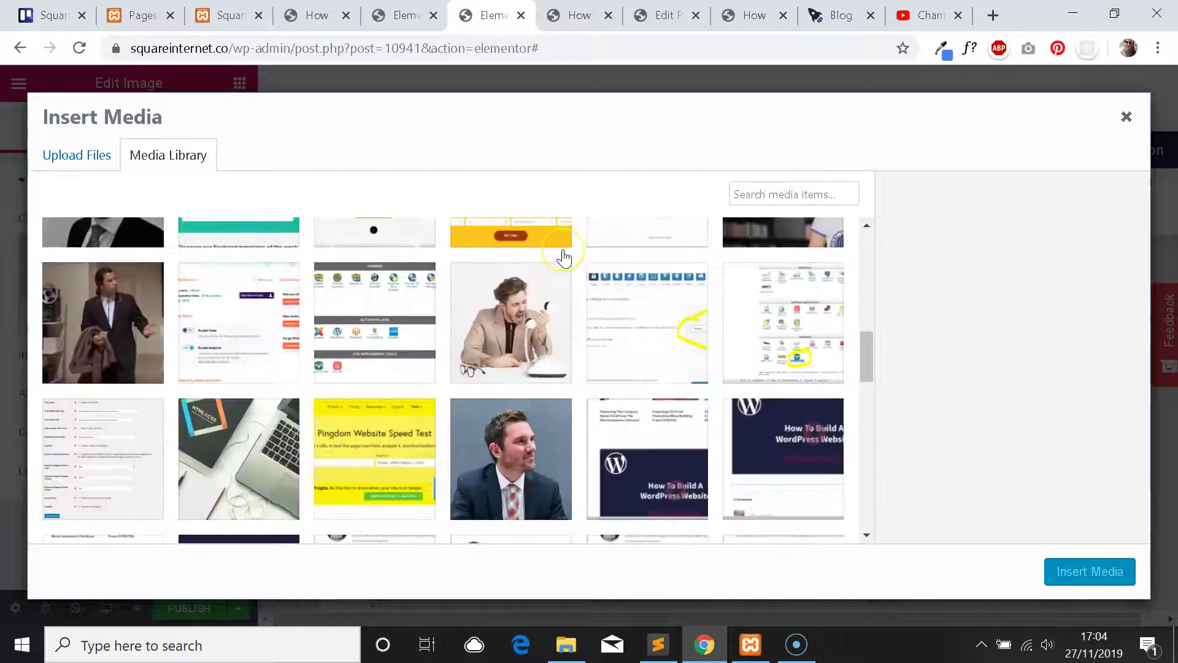
scroll(564, 258, "down", 3)
left_click(227, 384)
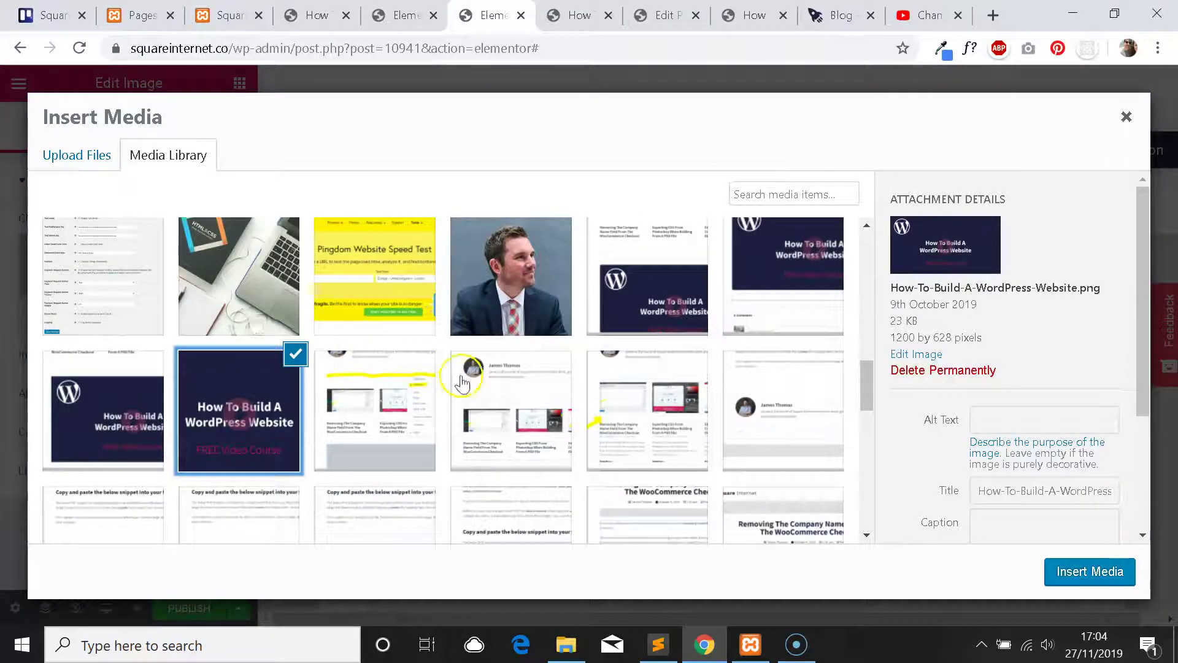
left_click(1082, 571)
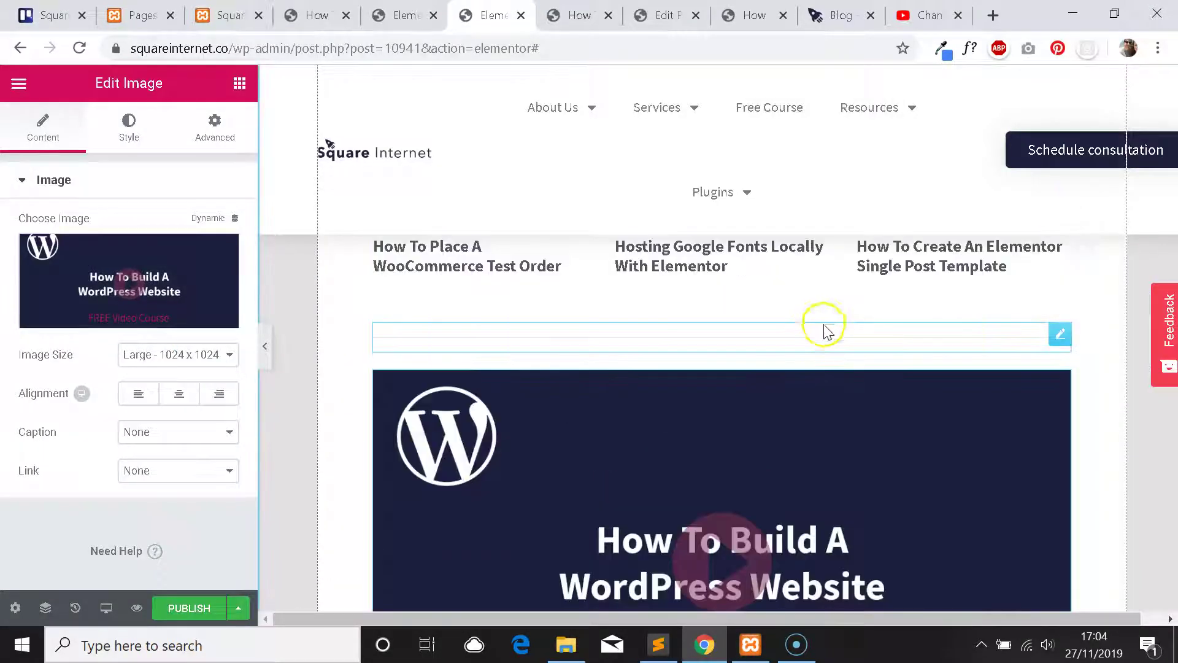
Check the finished template's banner image settings and set the new image's size to Medium Large - 768.
left_click(404, 15)
left_click(120, 125)
left_click(491, 15)
left_click(203, 349)
left_click(206, 400)
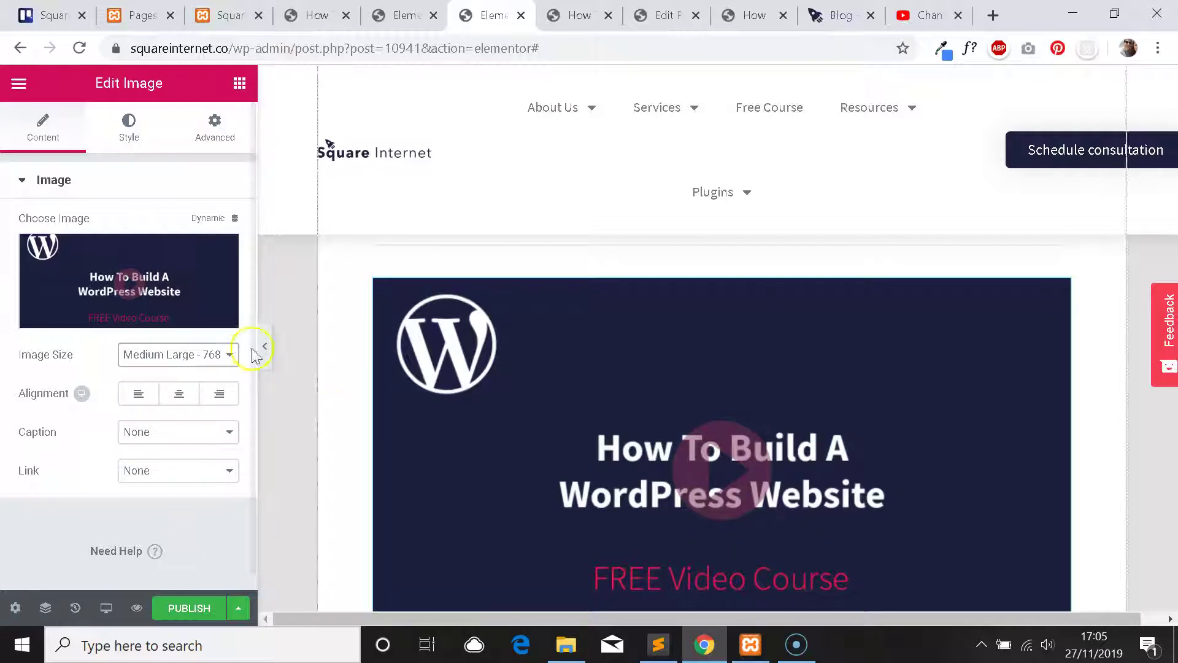
Check the finished template's banner image styling and give the new banner image a 5 px border radius on all corners.
left_click(404, 15)
scroll(156, 270, "down", 3)
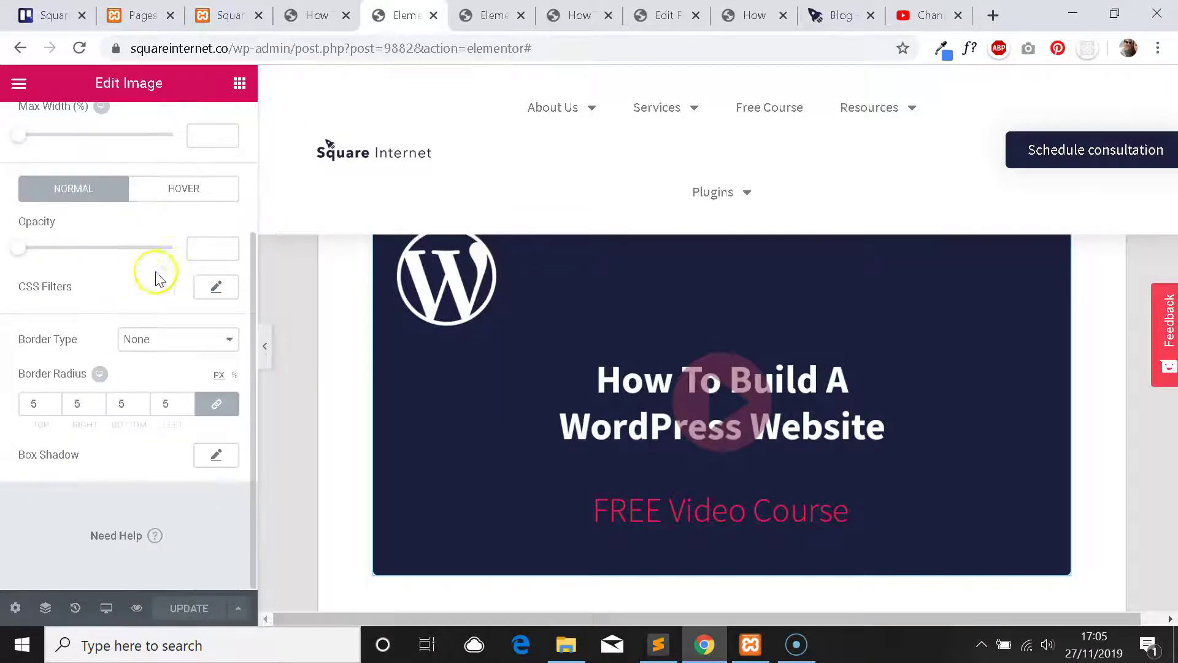
key("ctrl+Tab")
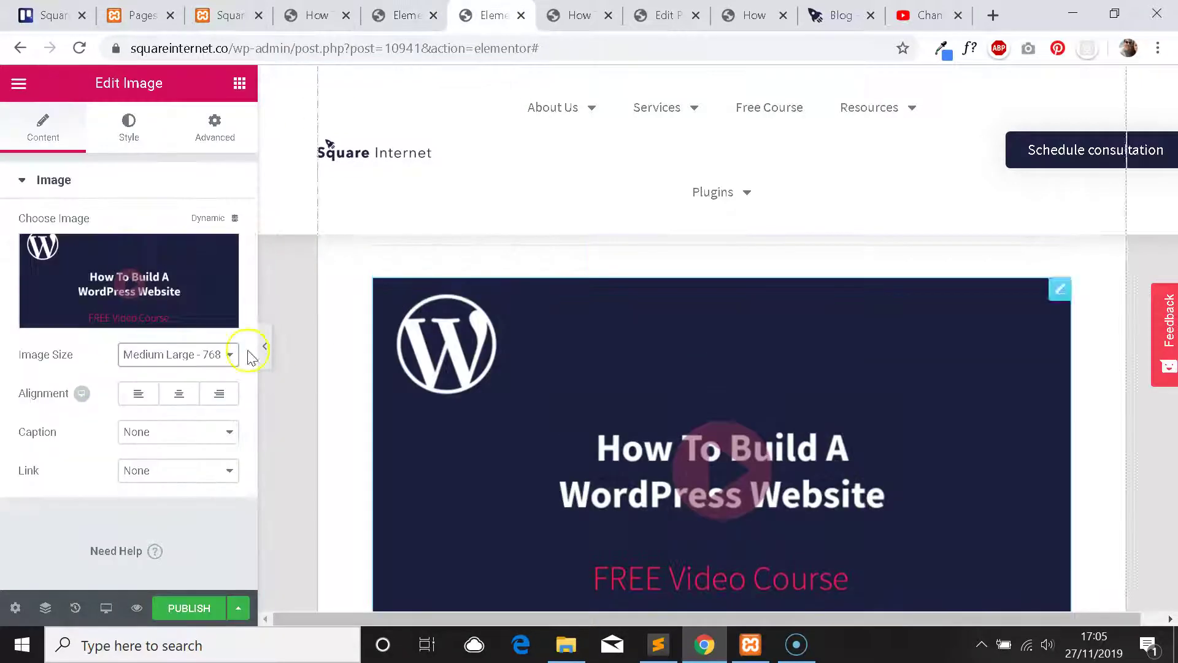
left_click(127, 119)
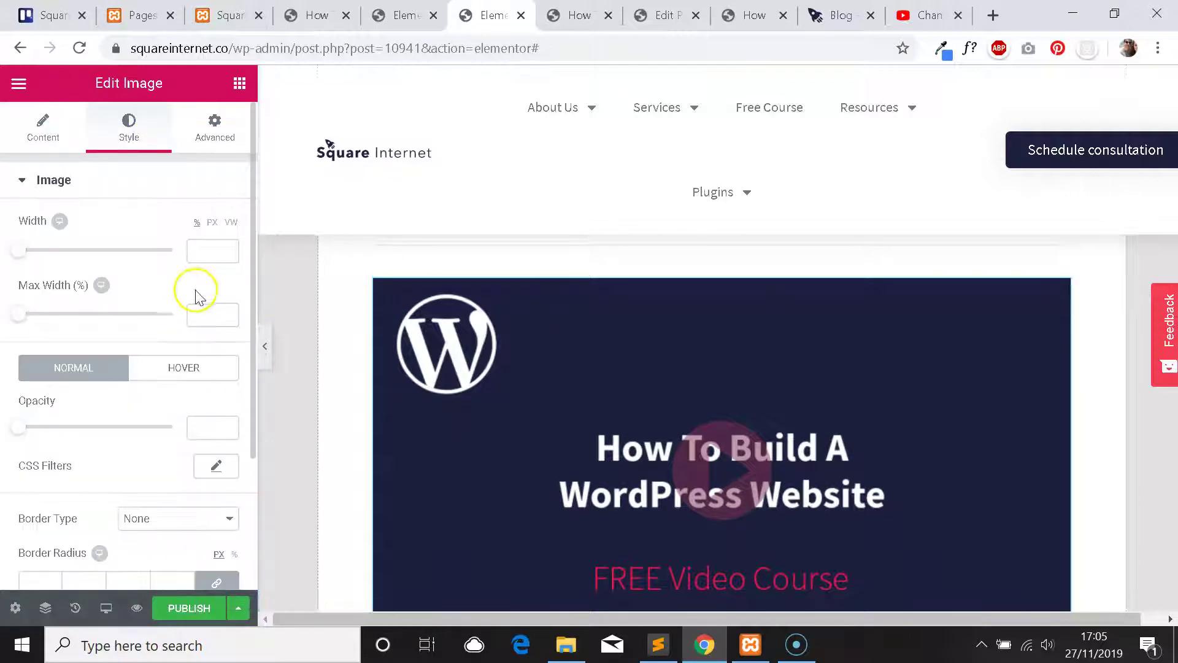
scroll(196, 288, "down", 2)
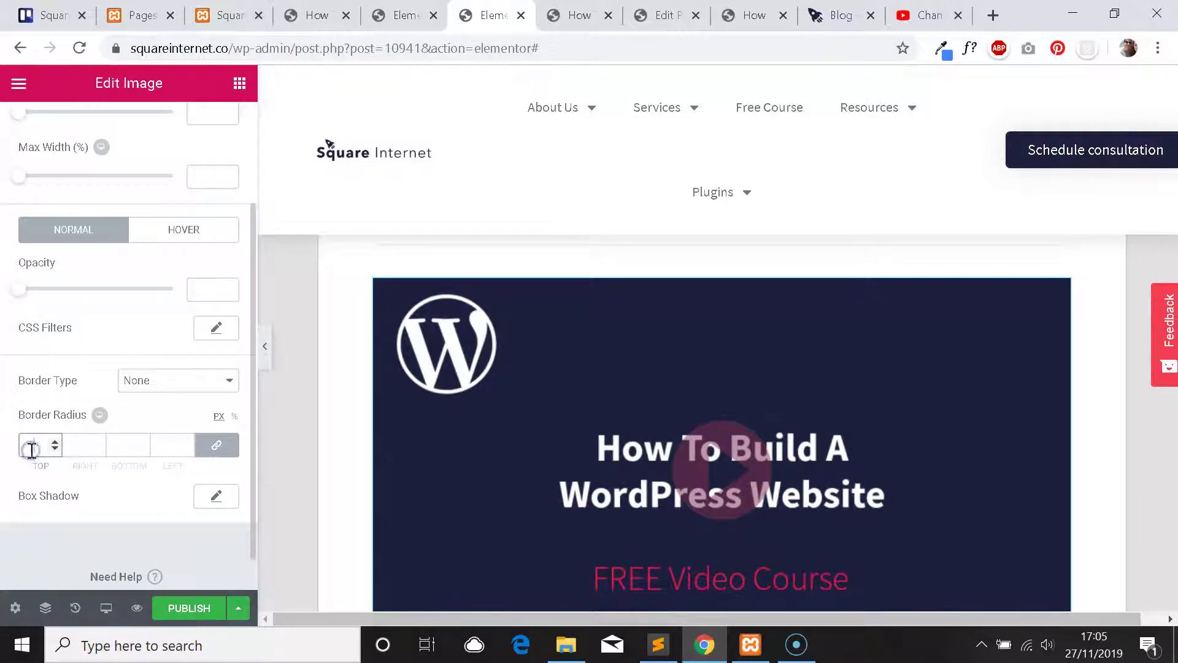
scroll(519, 282, "down", 2)
key("ctrl+shift+Tab")
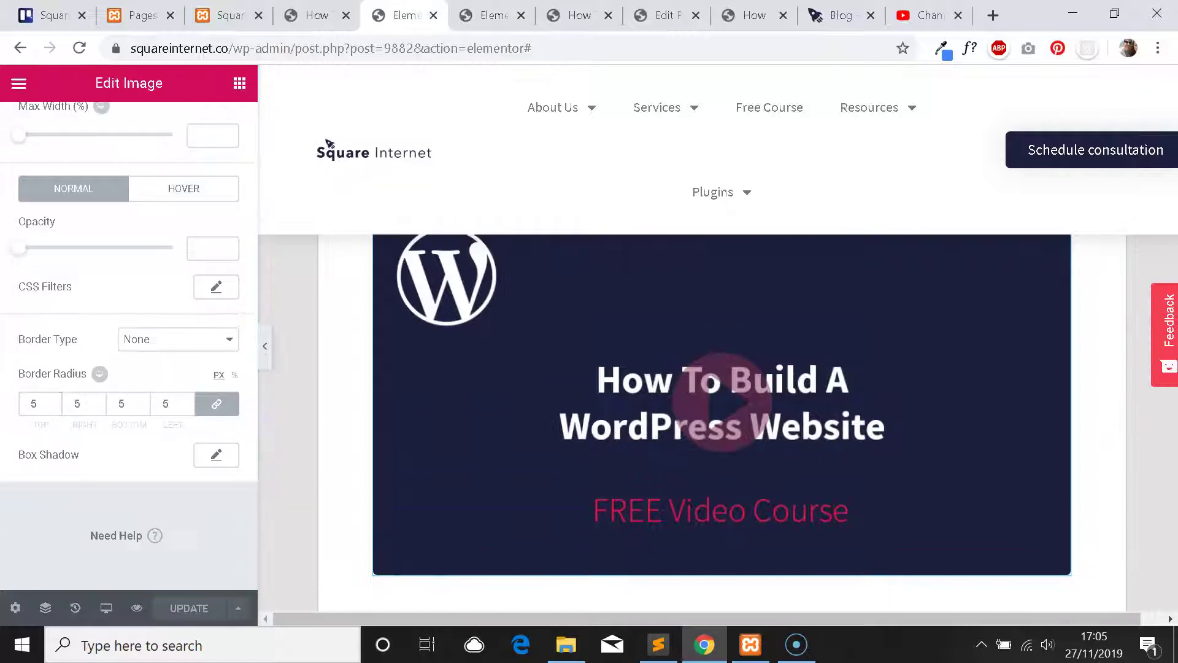
scroll(646, 331, "down", 2)
key("ctrl+Tab")
scroll(645, 331, "up", 1)
scroll(644, 332, "down", 1)
key("ctrl+shift+Tab")
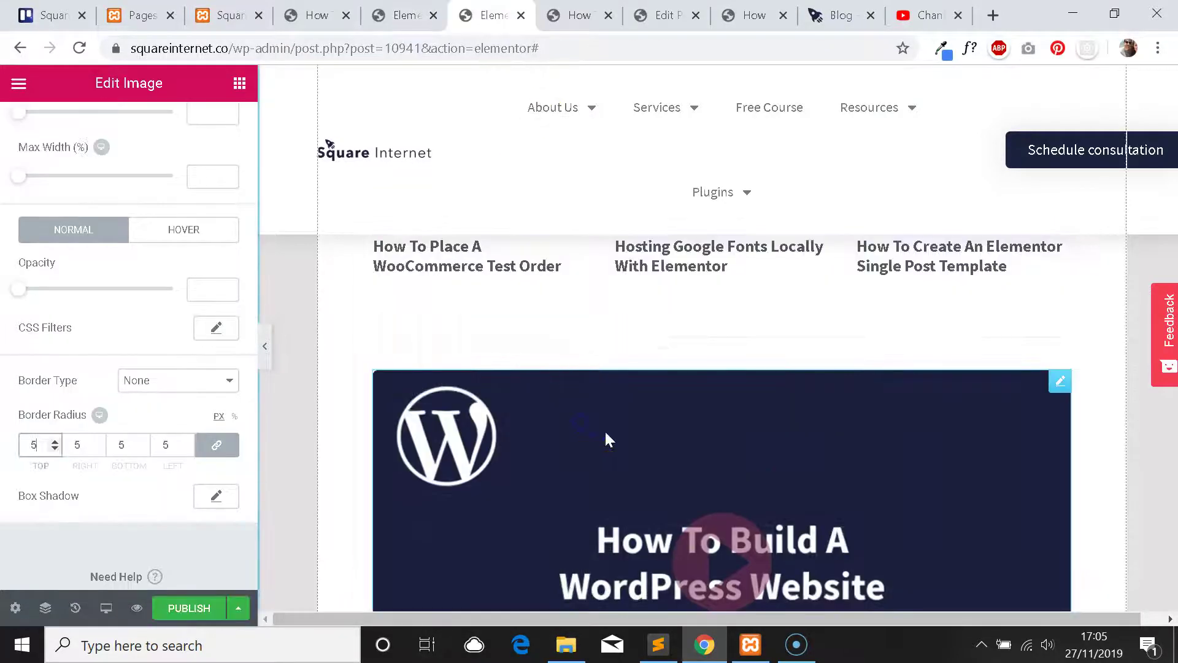
scroll(571, 316, "down", 2)
Check the finished banner's spacing and give the new banner image an unlinked top margin of 32 px, with 0 on the other sides.
scroll(169, 121, "up", 5)
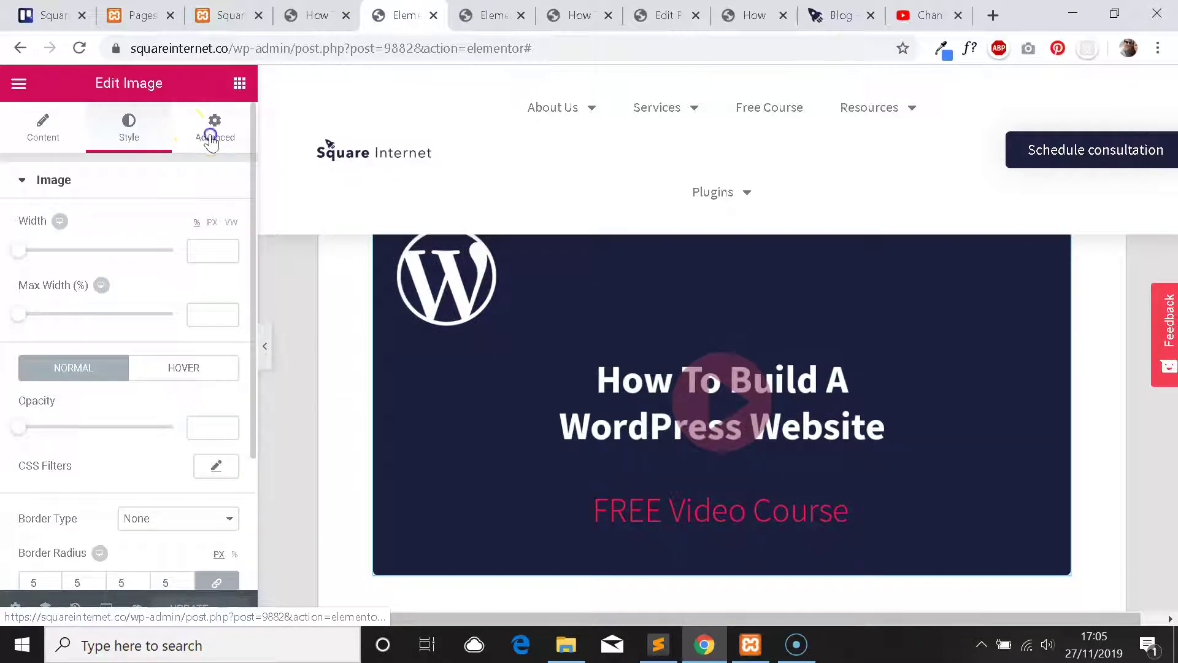
left_click(214, 126)
key("ctrl+Tab")
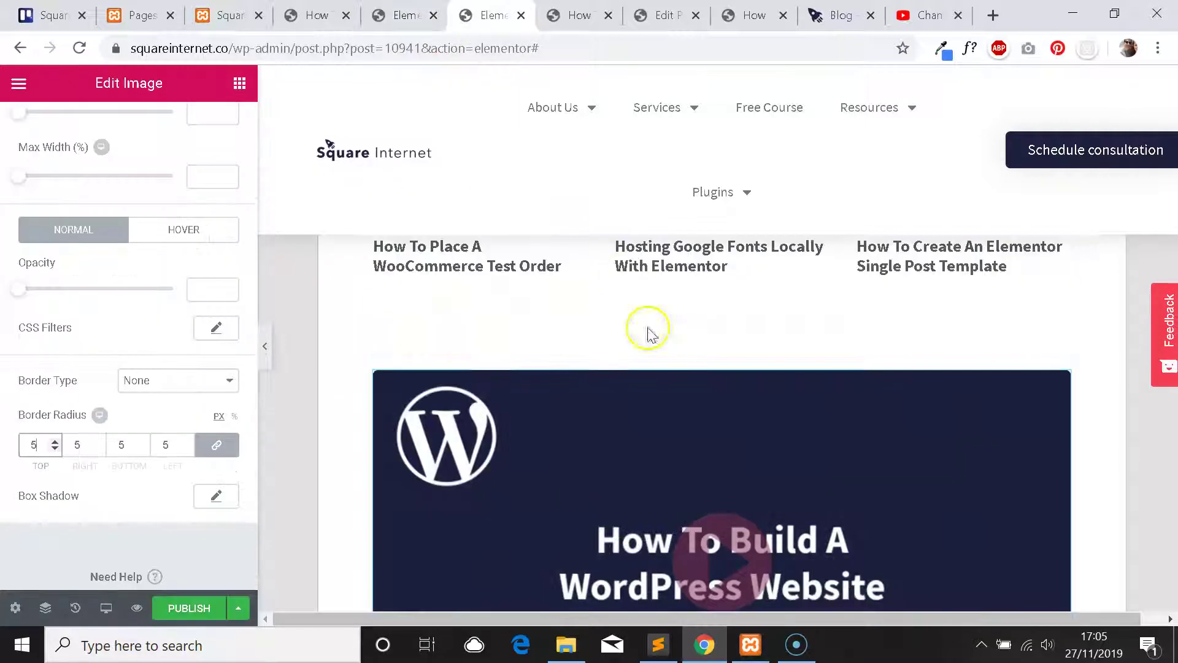
scroll(189, 145, "up", 5)
left_click(213, 127)
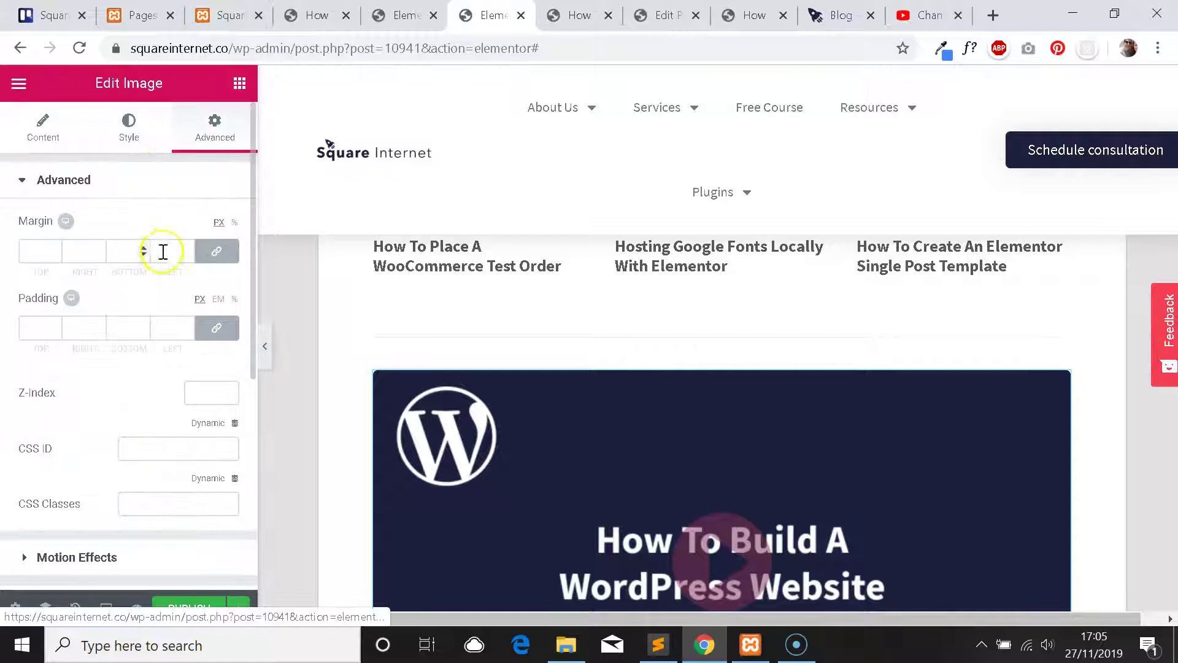
type("32")
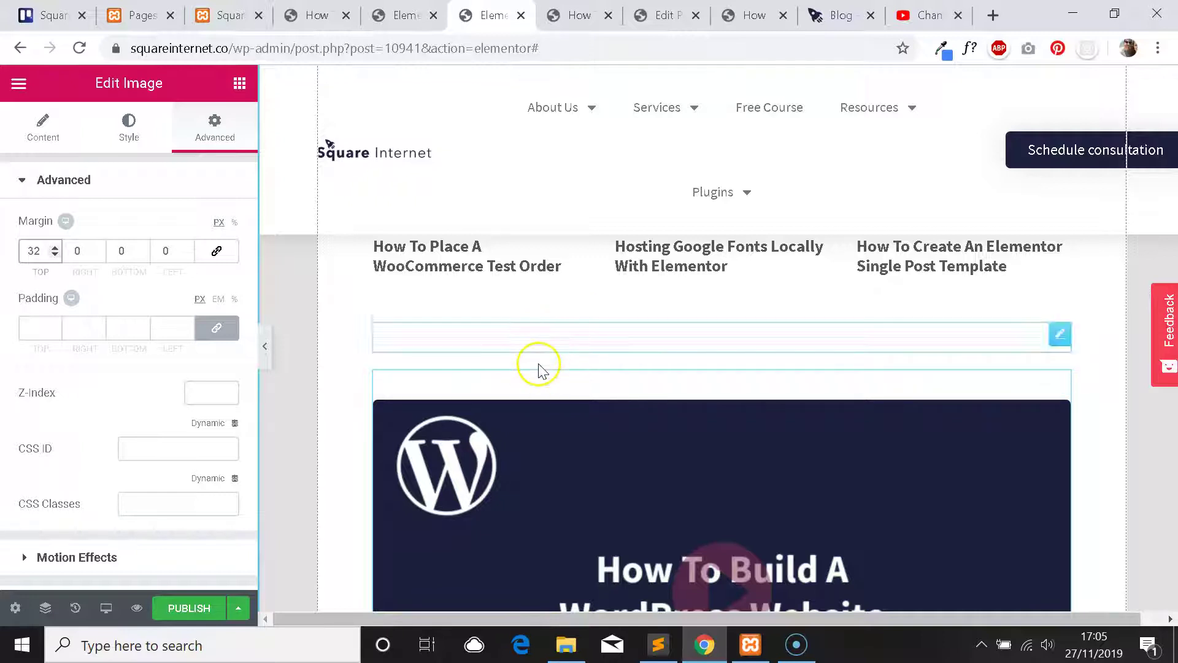
Examine the finished template's divider and Facebook comments box below the course banner, comparing that divider with the ones higher up.
scroll(540, 365, "down", 5)
key("ctrl+shift+Tab")
scroll(679, 321, "down", 3)
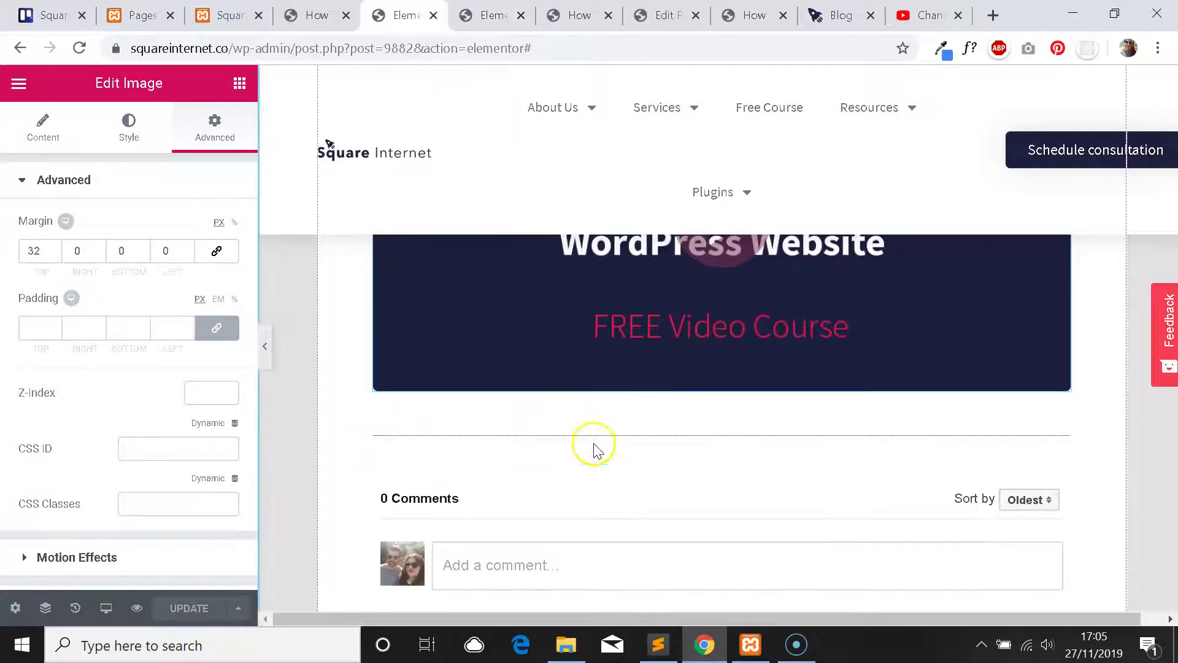
scroll(594, 446, "down", 1)
left_click(599, 360)
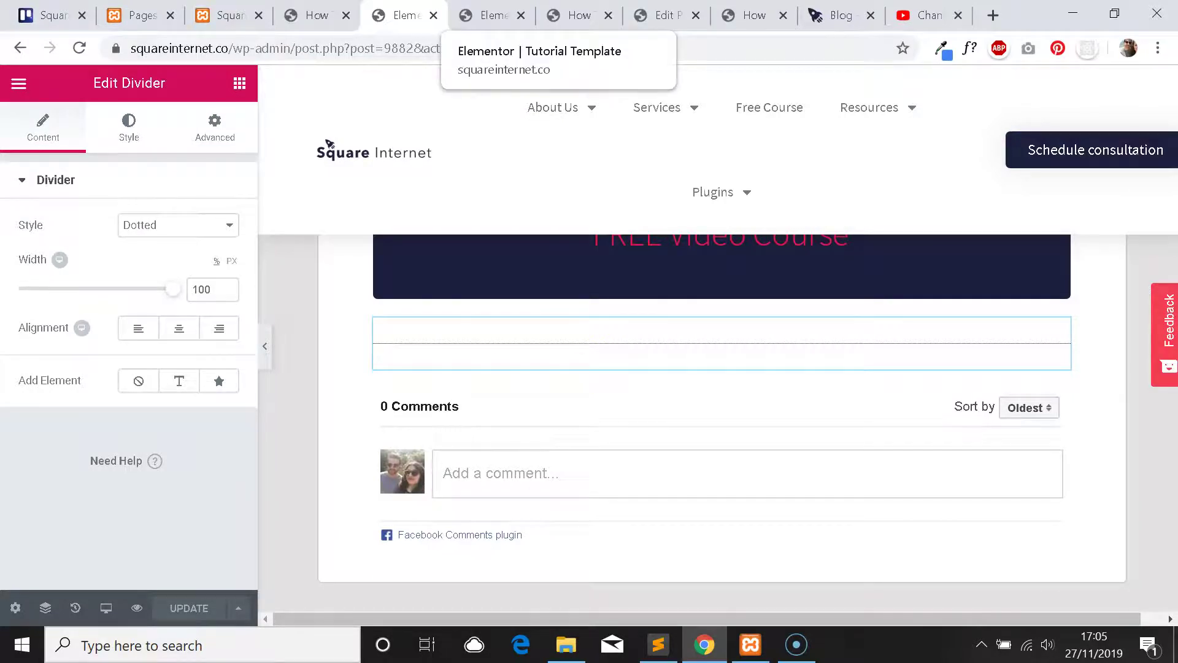
scroll(636, 334, "up", 5)
scroll(637, 334, "down", 3)
scroll(674, 442, "down", 1)
scroll(673, 429, "up", 12)
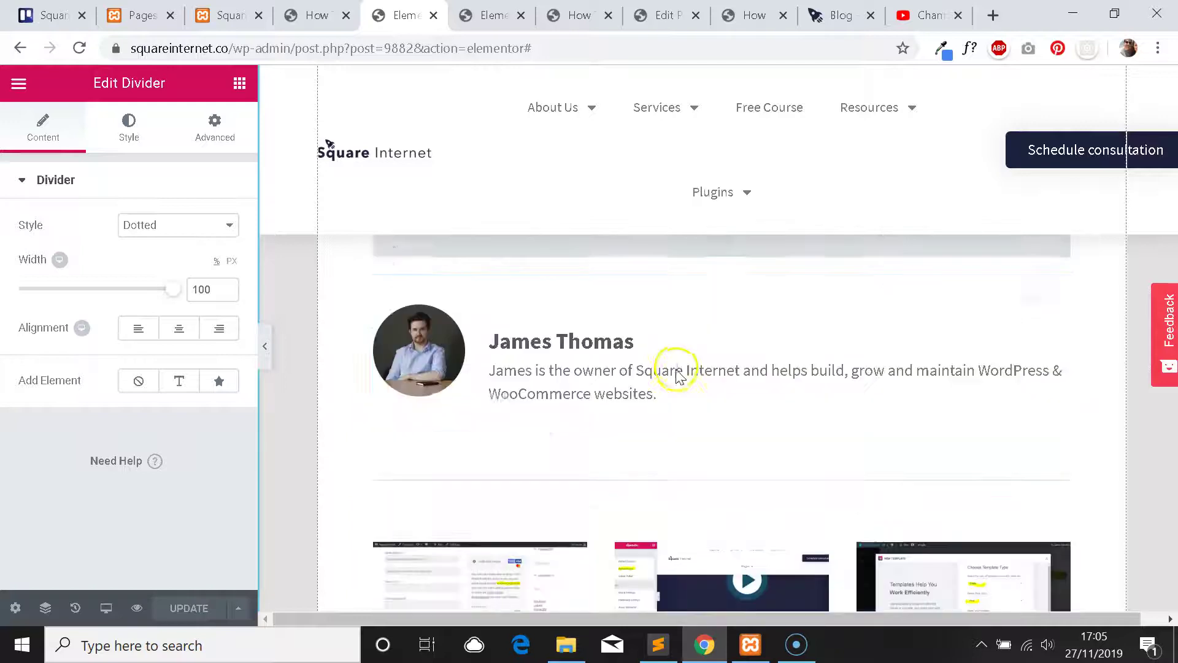
scroll(678, 399, "down", 10)
scroll(706, 399, "up", 10)
scroll(734, 320, "down", 10)
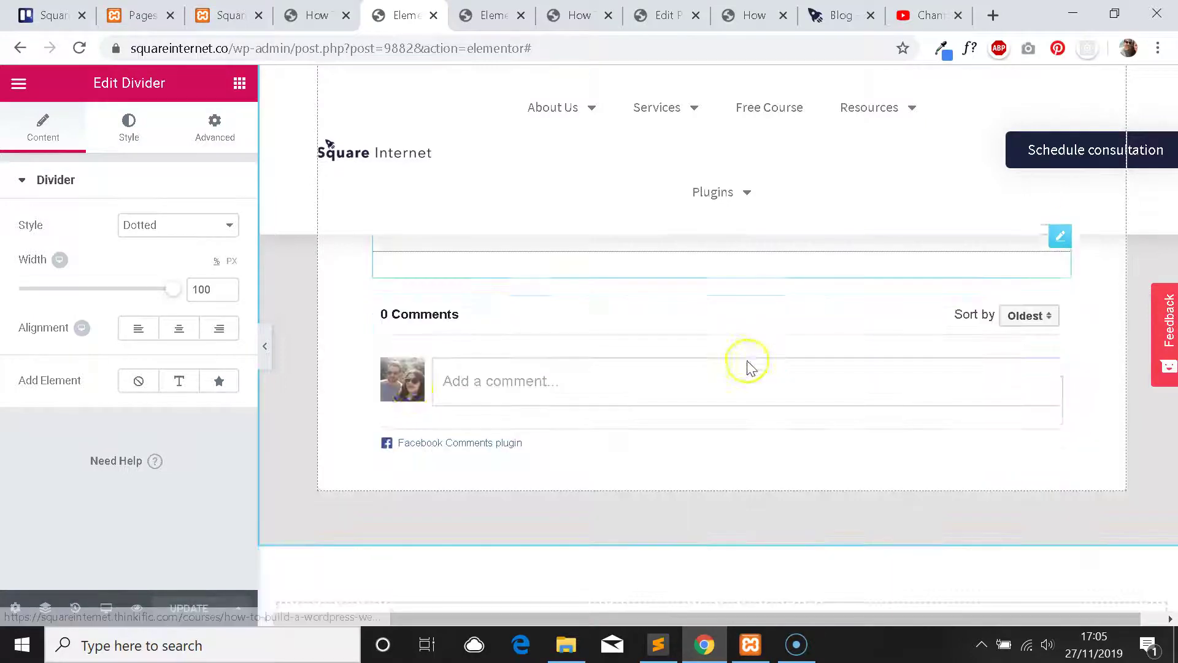
scroll(748, 410, "up", 2)
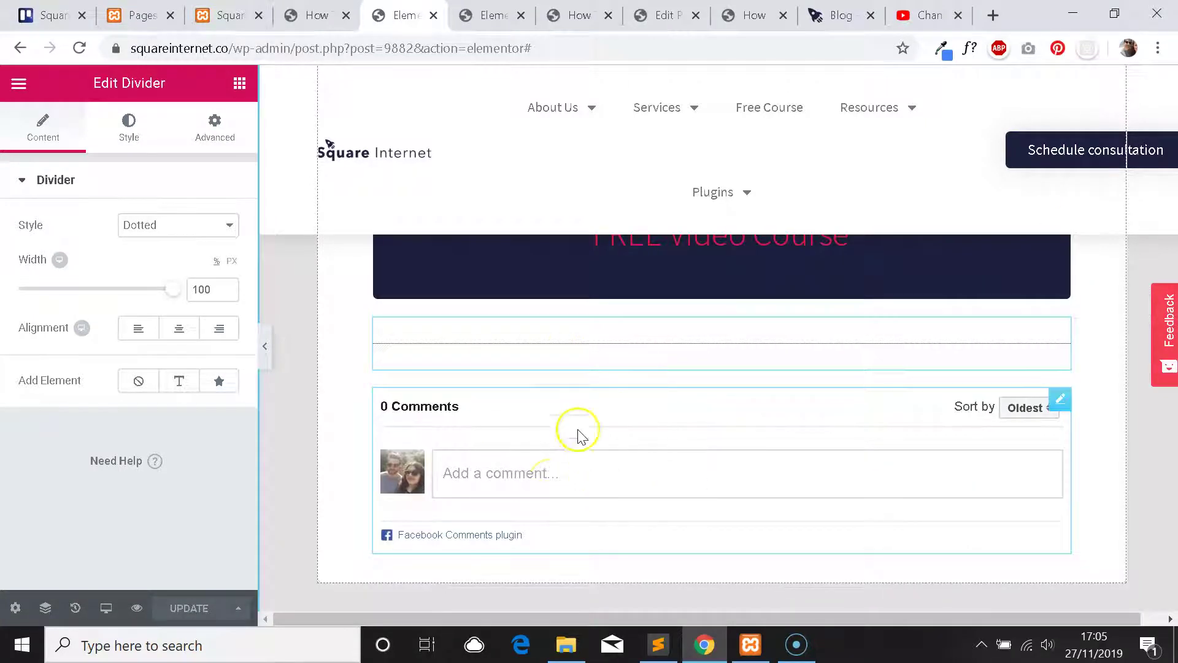
scroll(590, 405, "up", 2)
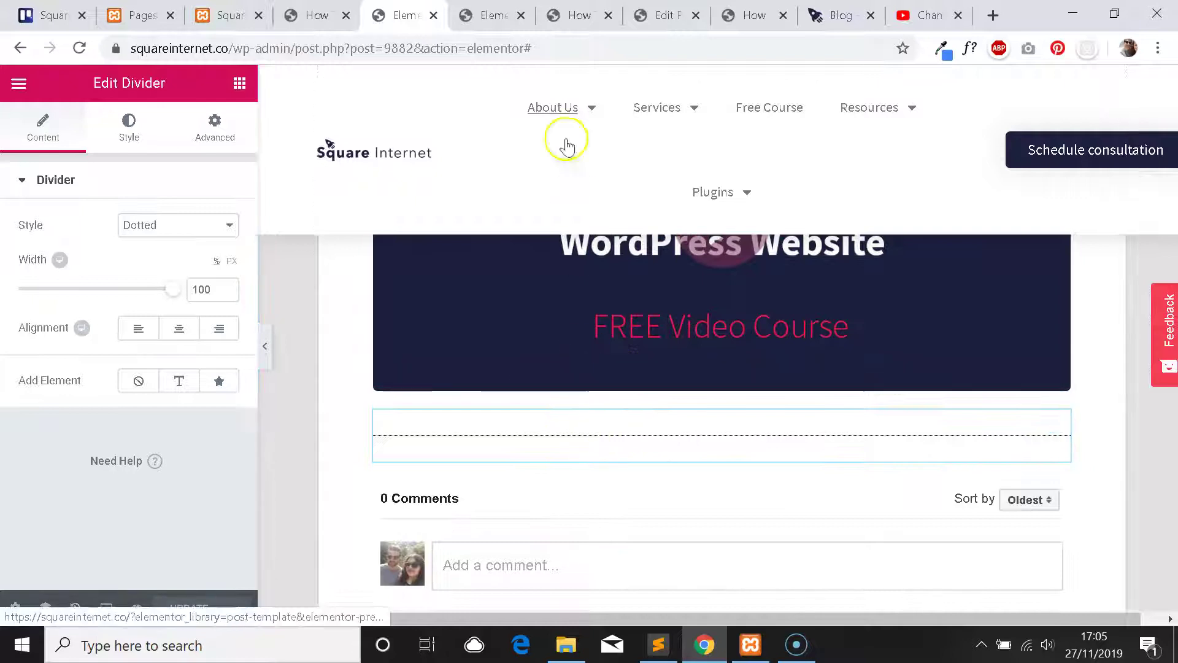
Duplicate the divider above the course banner in the new template and move the copy below the banner image.
left_click(577, 15)
left_click(496, 15)
scroll(663, 341, "up", 3)
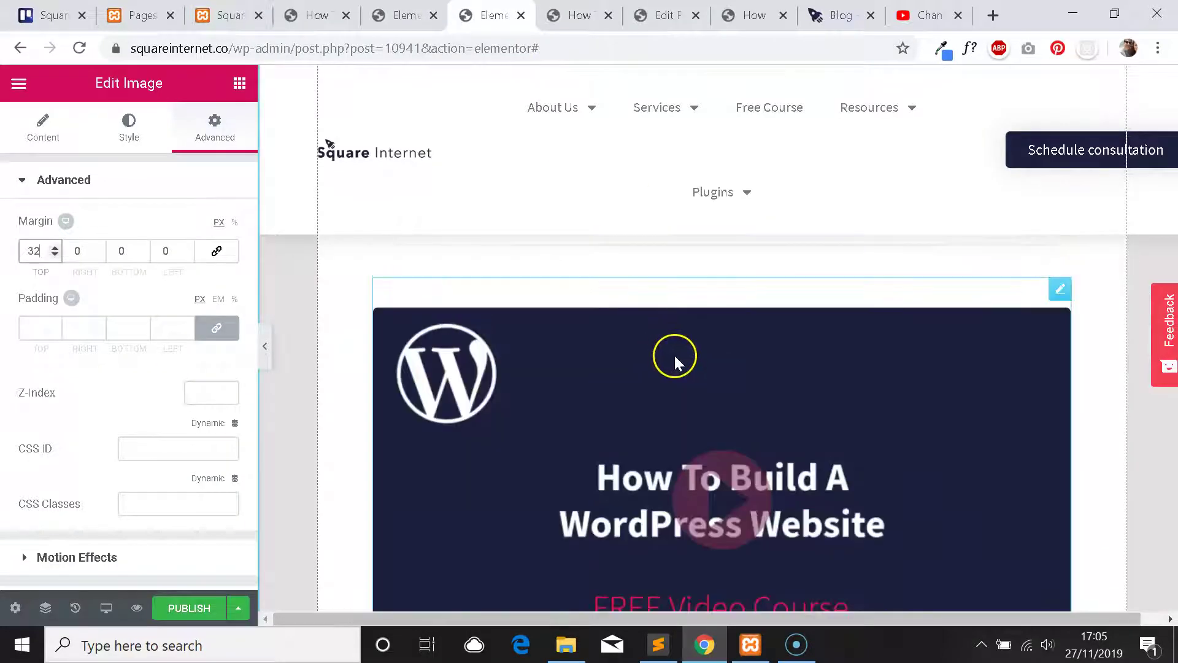
scroll(698, 350, "up", 2)
right_click(684, 339)
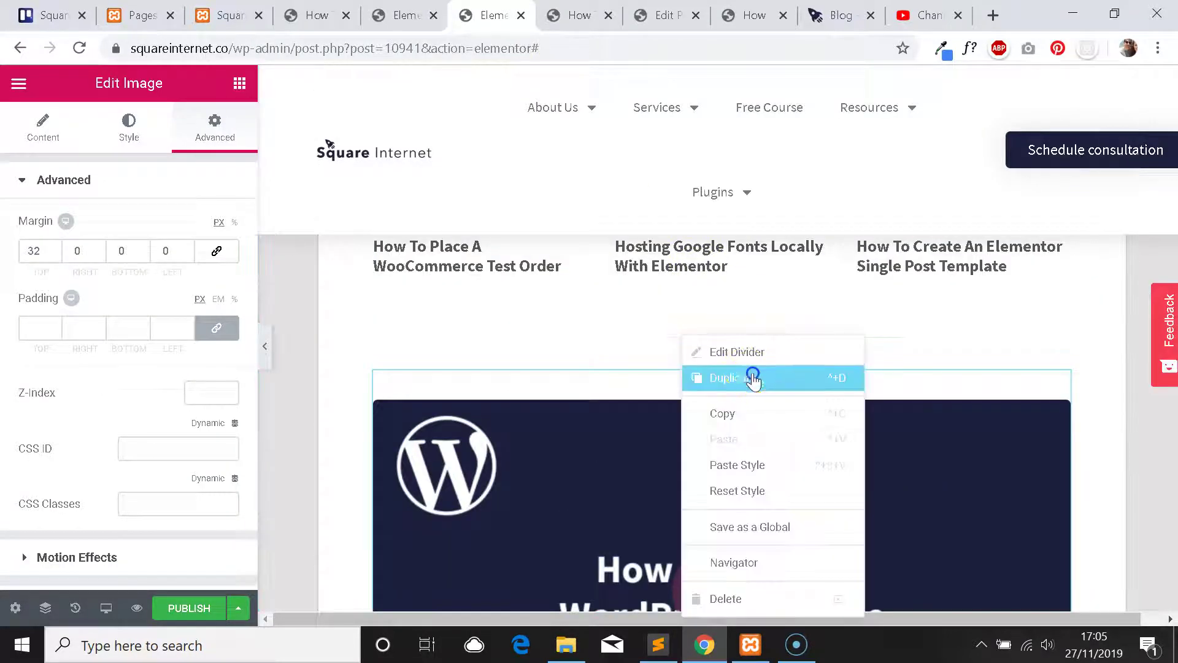
left_click(754, 378)
left_click_drag(1057, 381, 734, 455)
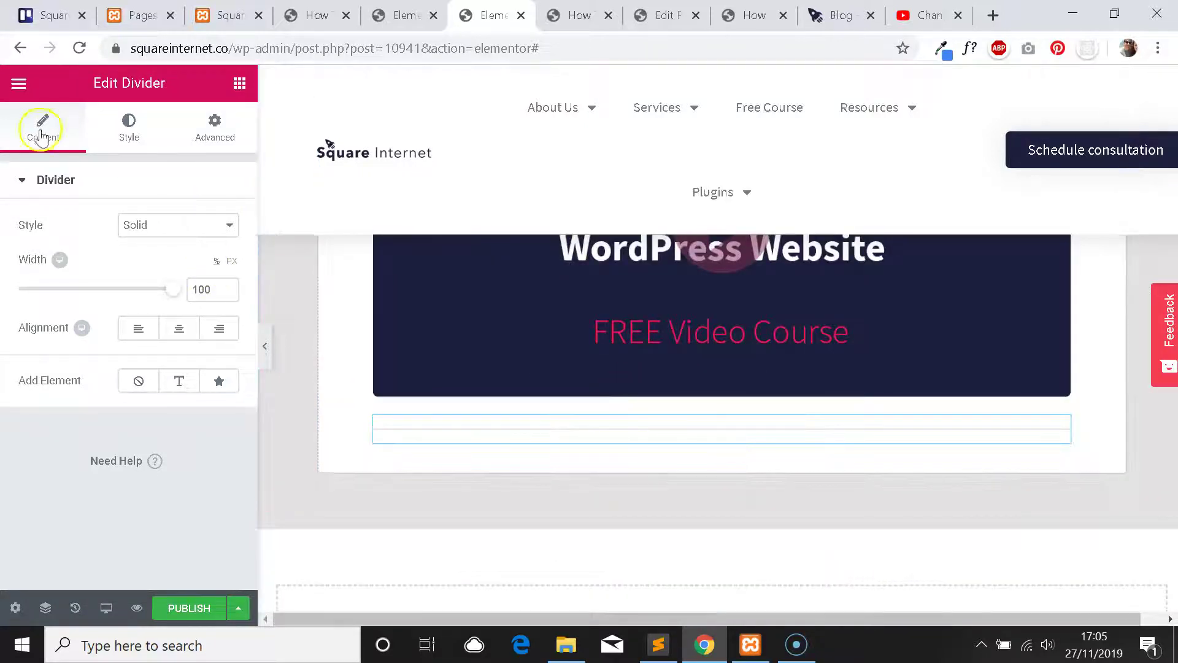
Style the divider below the banner to match the finished template: Dotted style, gap 28 and black colour (#000000).
left_click(186, 229)
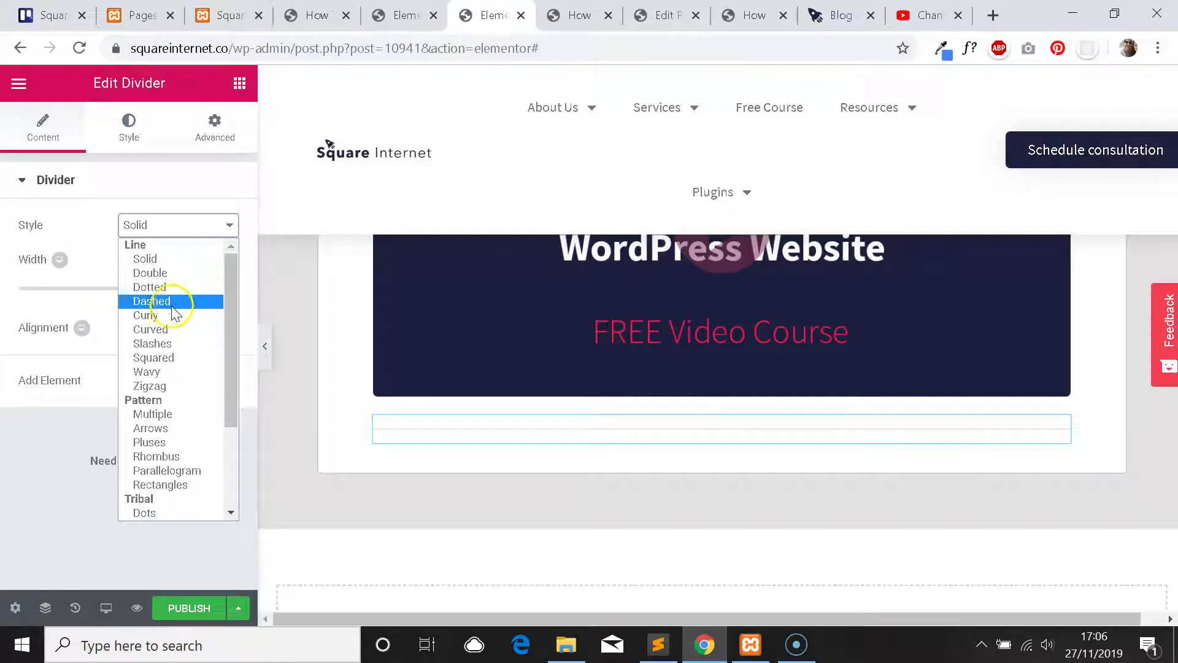
left_click(167, 288)
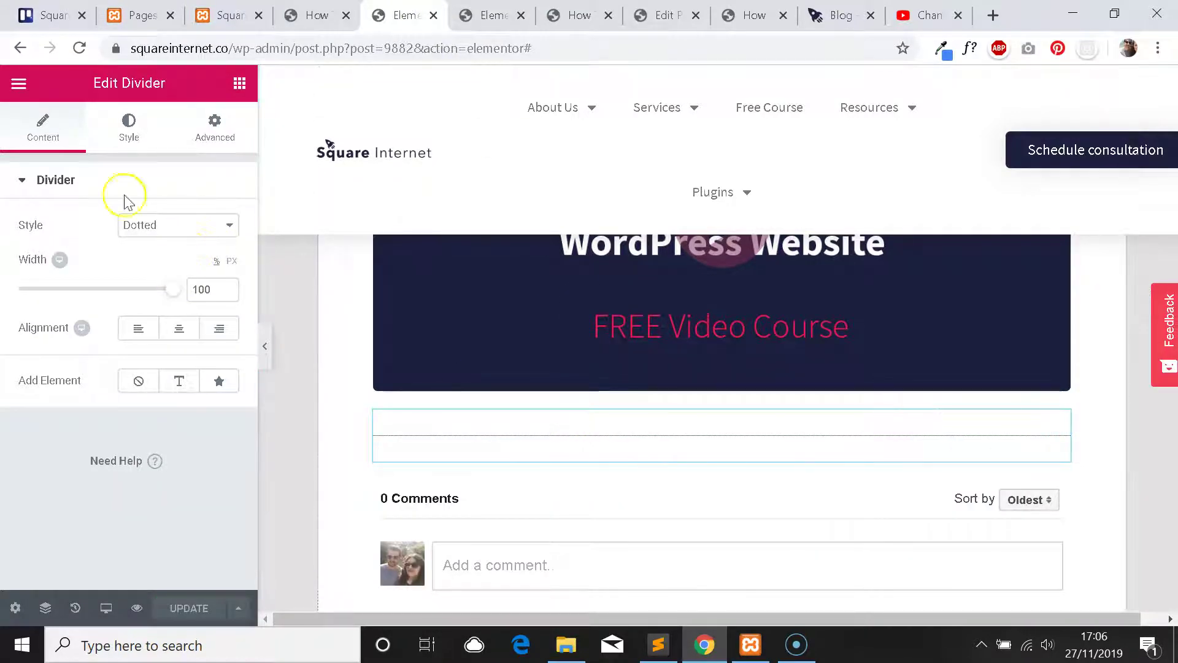
left_click(127, 128)
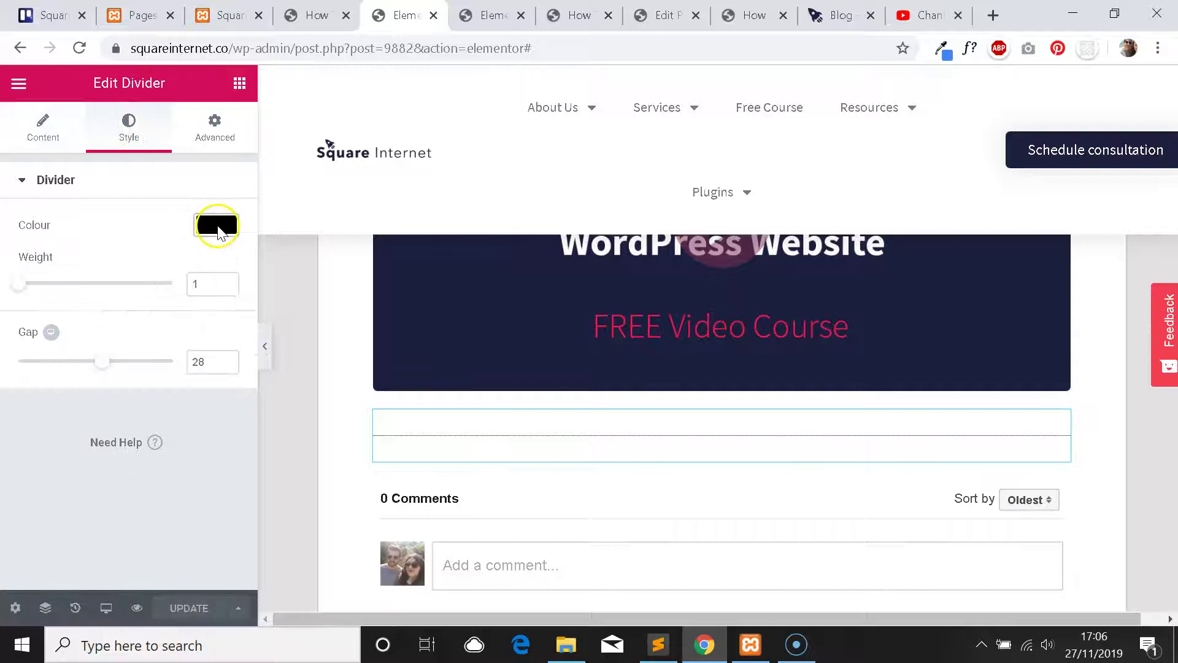
left_click(491, 15)
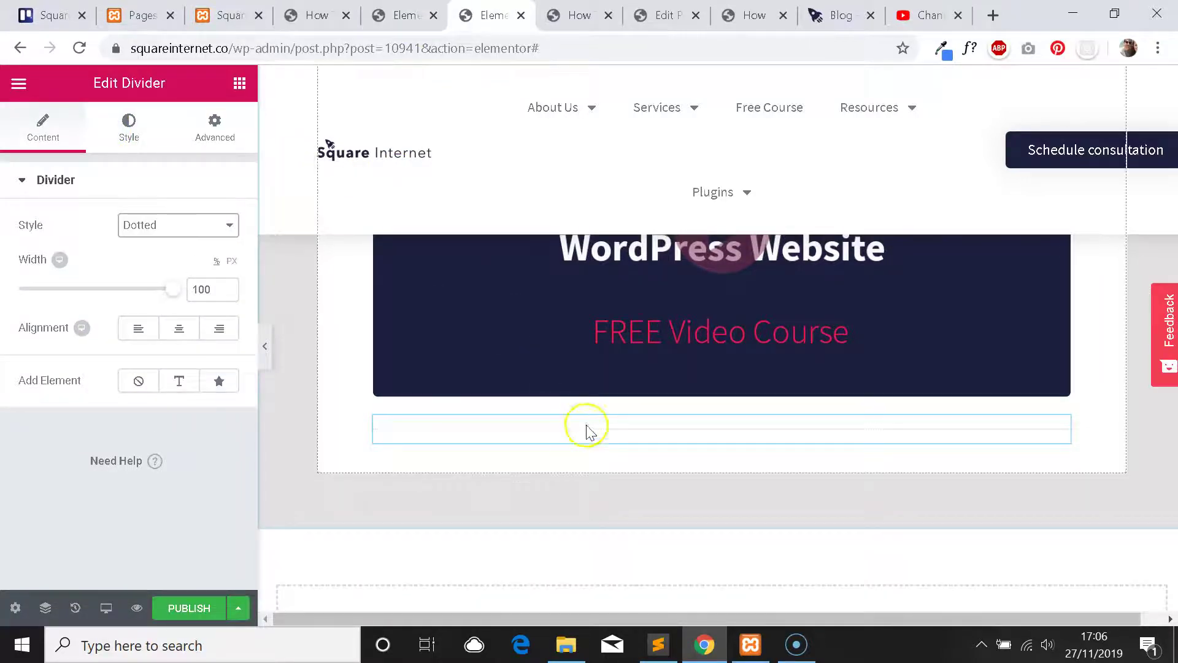
left_click(128, 126)
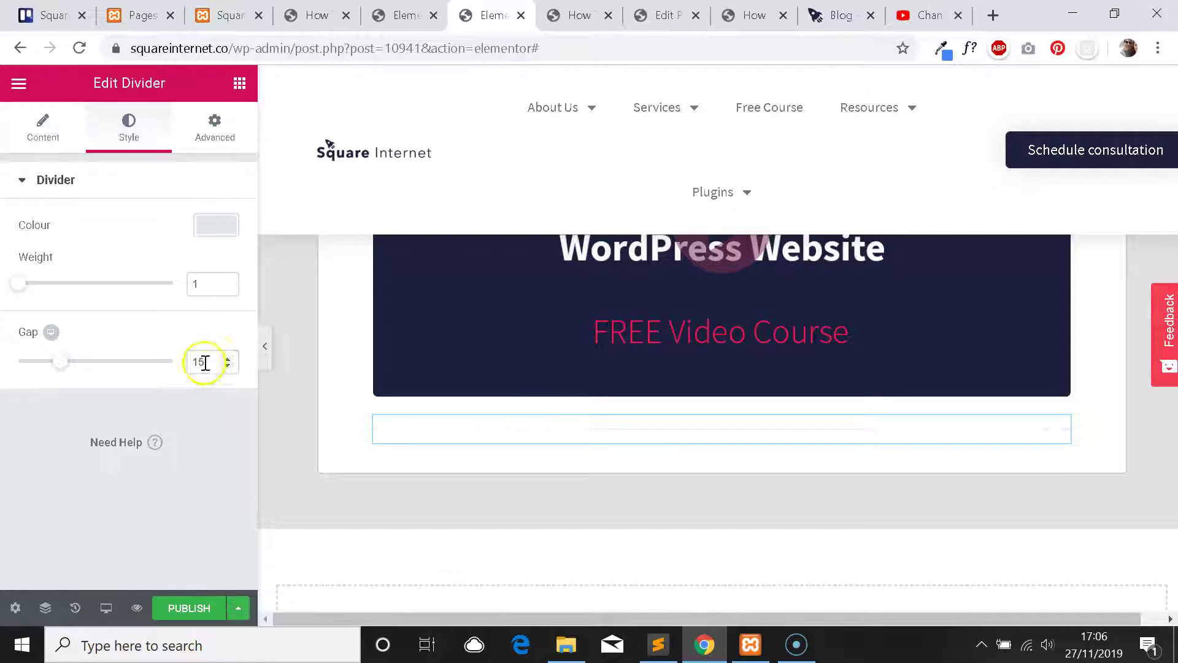
type("28")
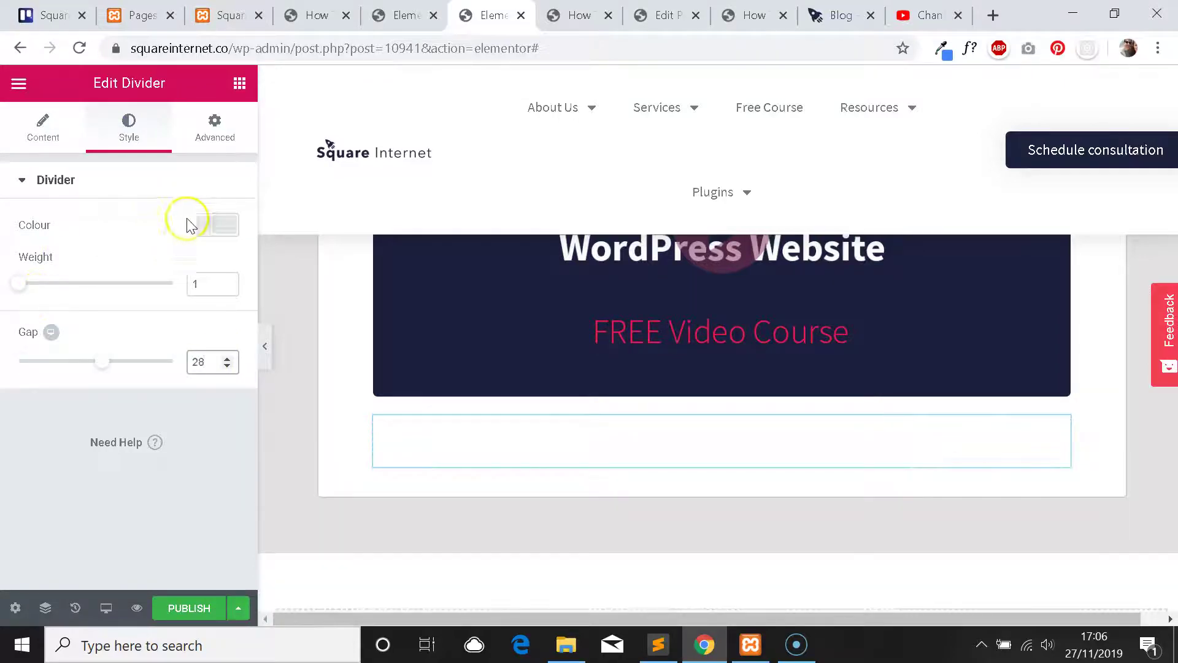
left_click(218, 225)
left_click(154, 429)
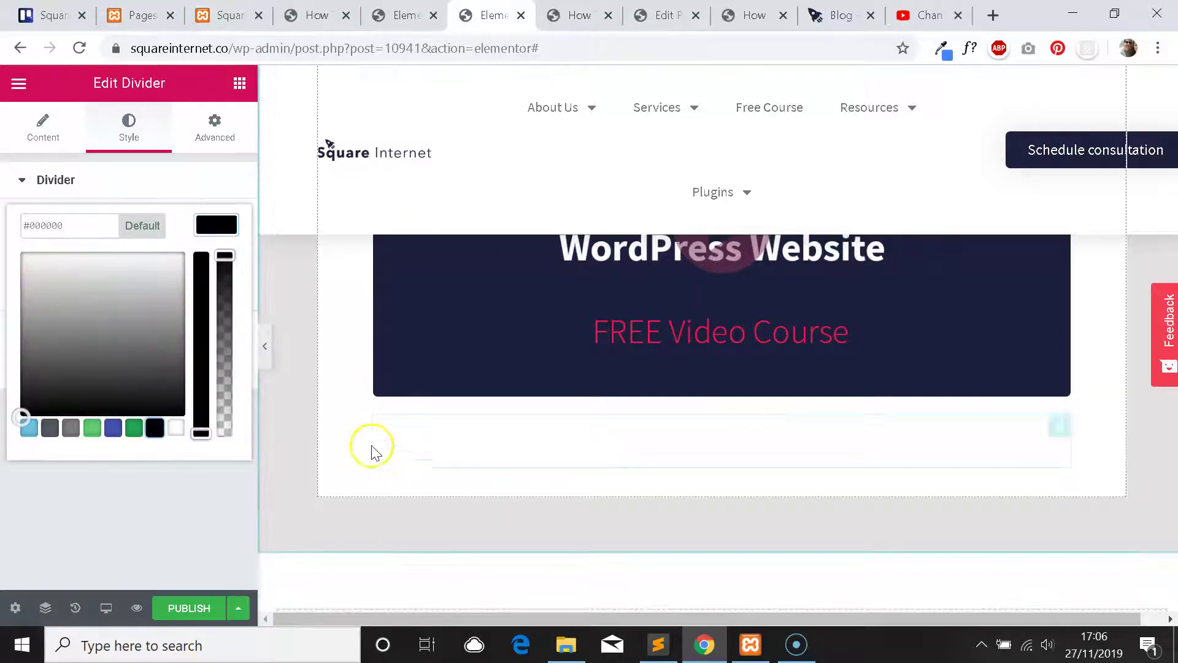
left_click(428, 9)
left_click(482, 11)
Check the finished template's comments box, find the Facebook Comments widget and add it below the dotted divider in the new template.
left_click(417, 11)
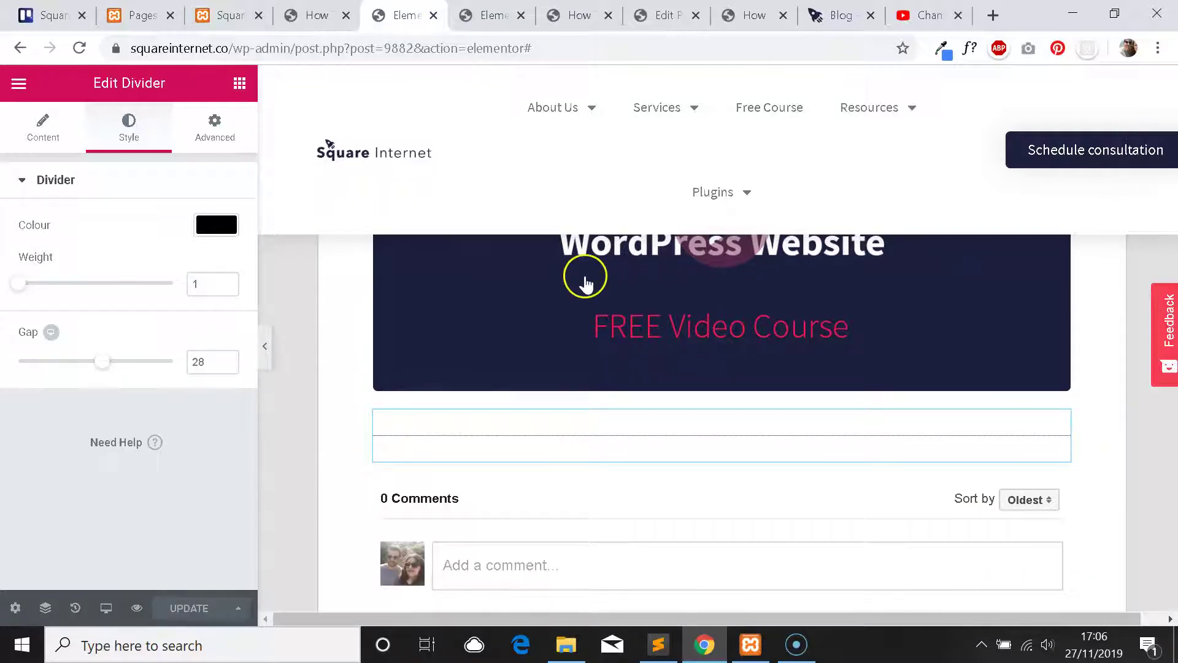
scroll(595, 301, "down", 3)
scroll(594, 364, "up", 2)
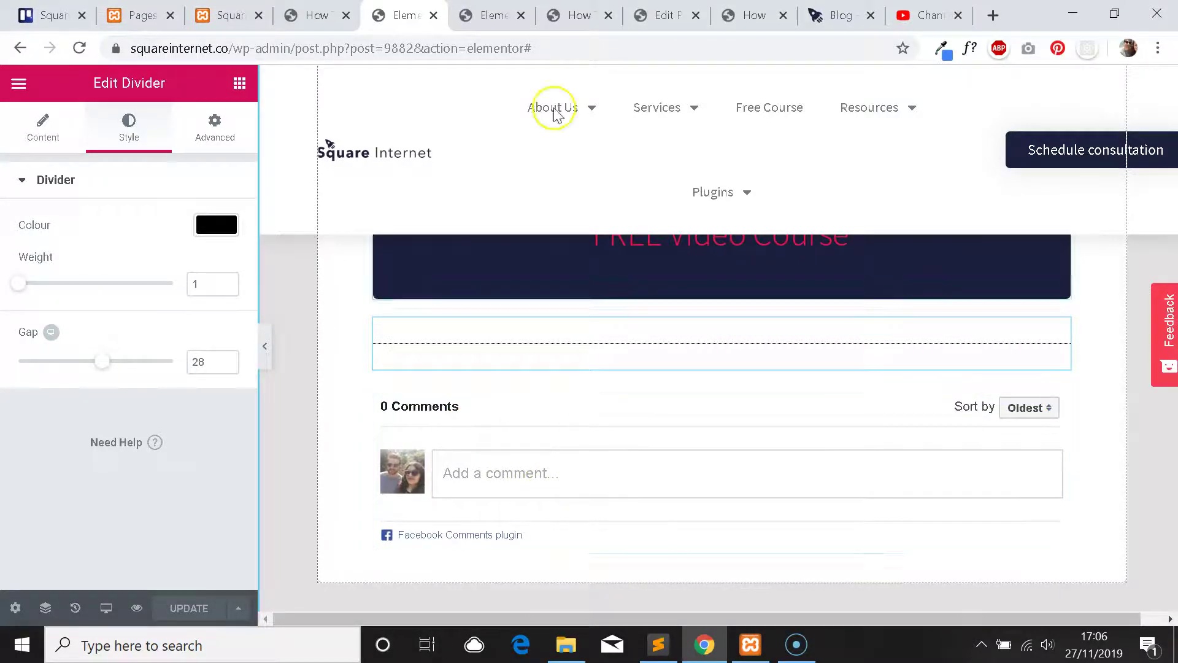
left_click(577, 15)
left_click(491, 15)
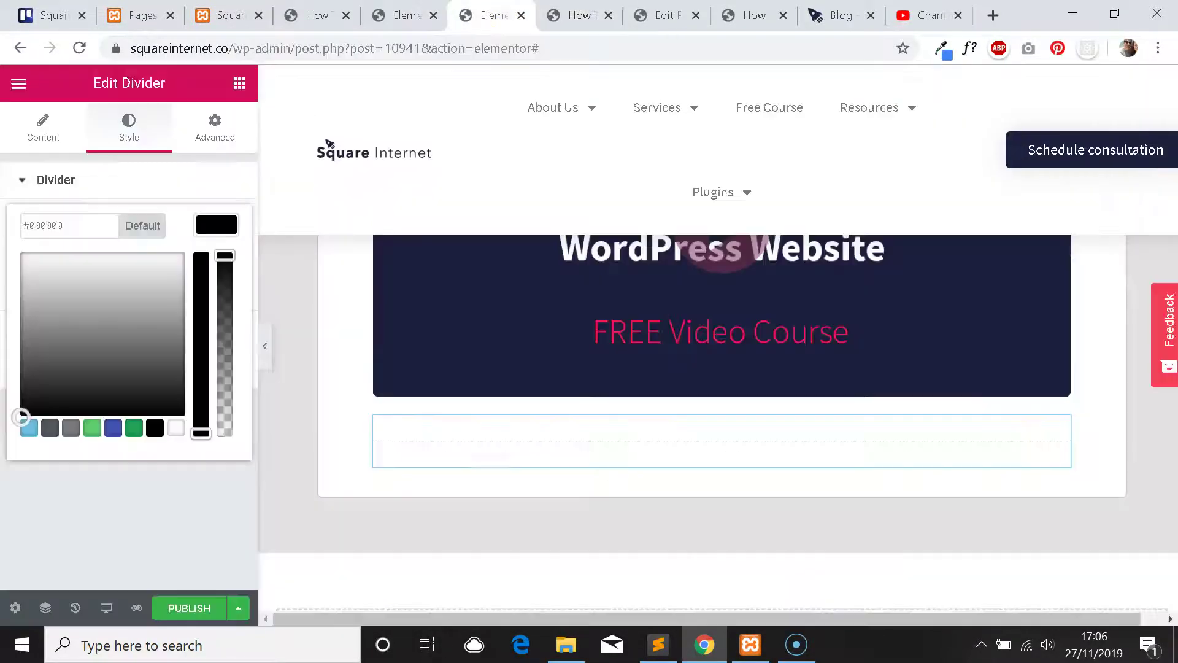
left_click(18, 84)
left_click(19, 83)
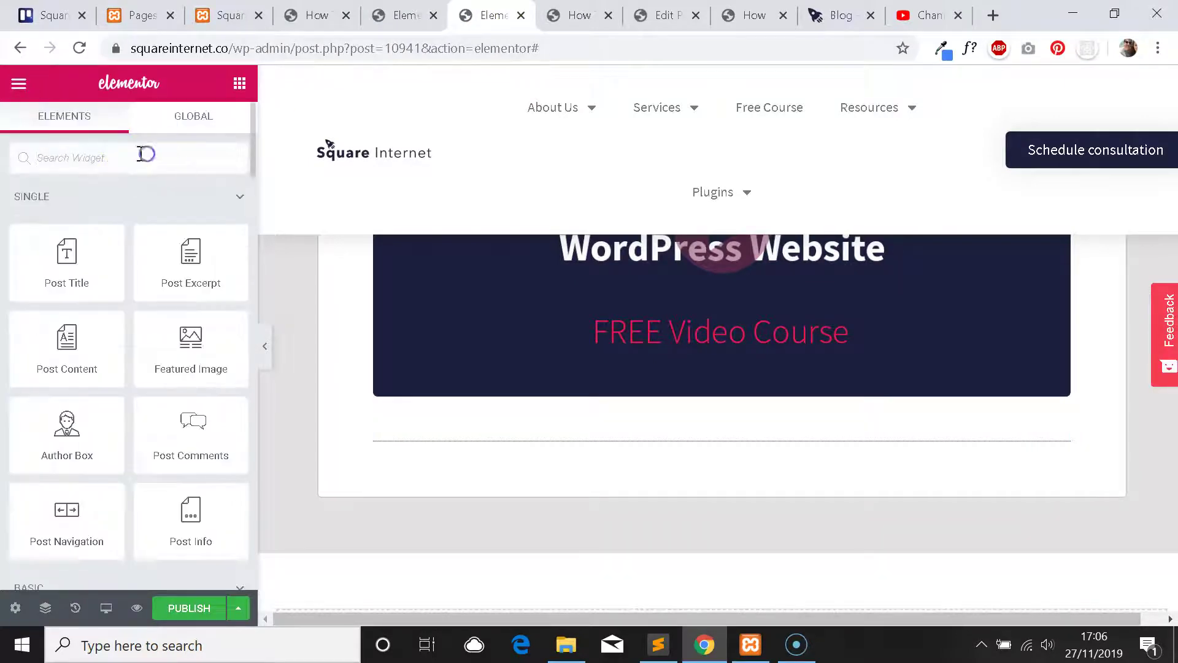
type("facebook")
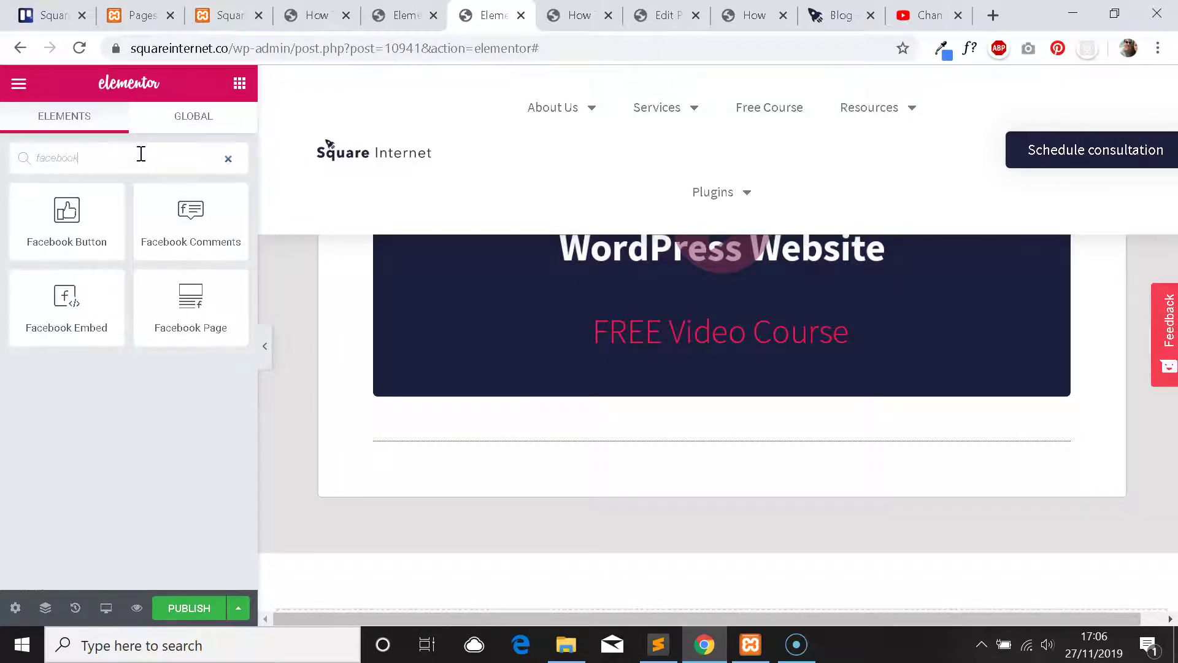
left_click_drag(187, 212, 491, 461)
scroll(664, 289, "down", 2)
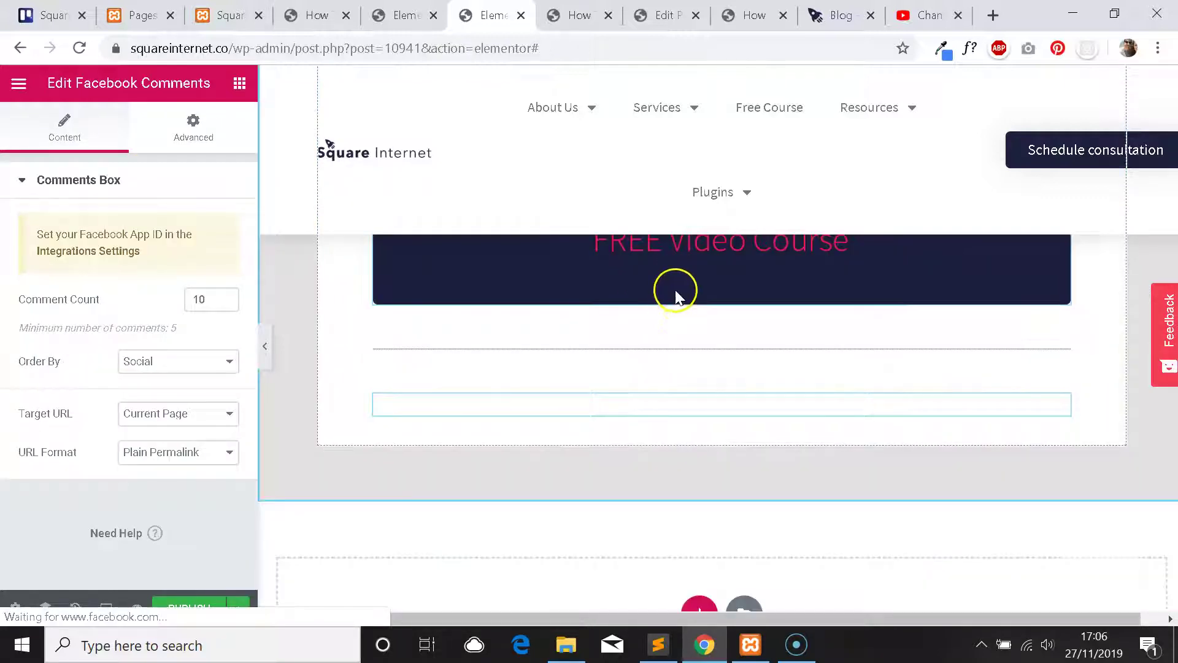
scroll(638, 393, "down", 2)
scroll(657, 381, "up", 2)
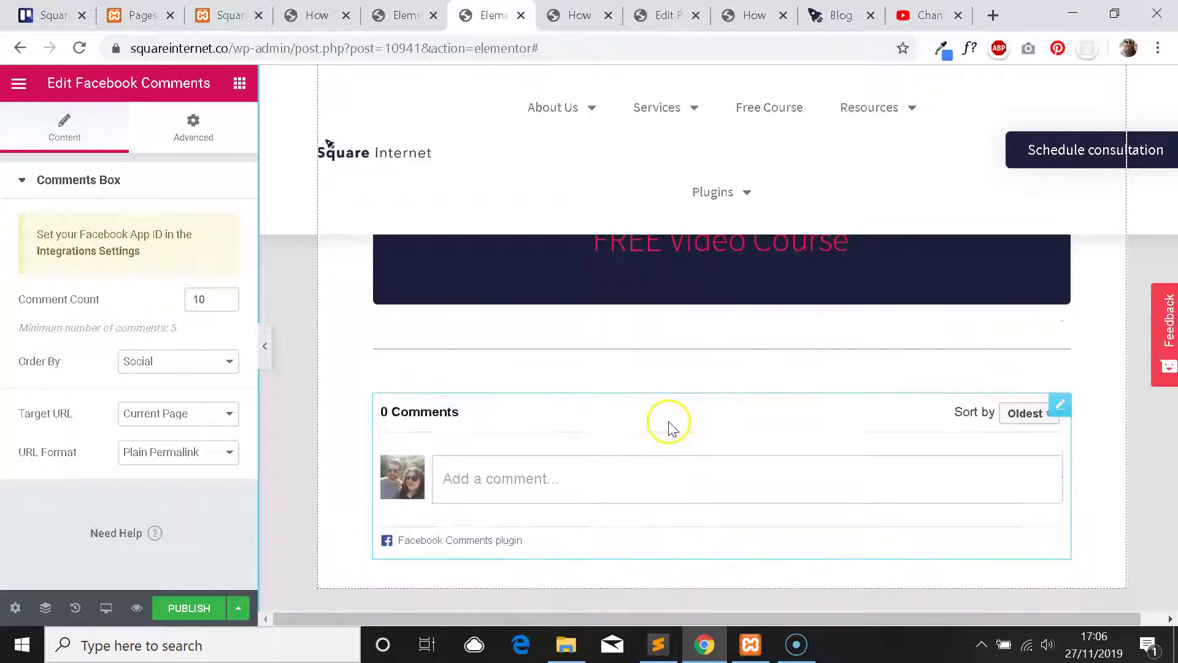
scroll(672, 428, "down", 2)
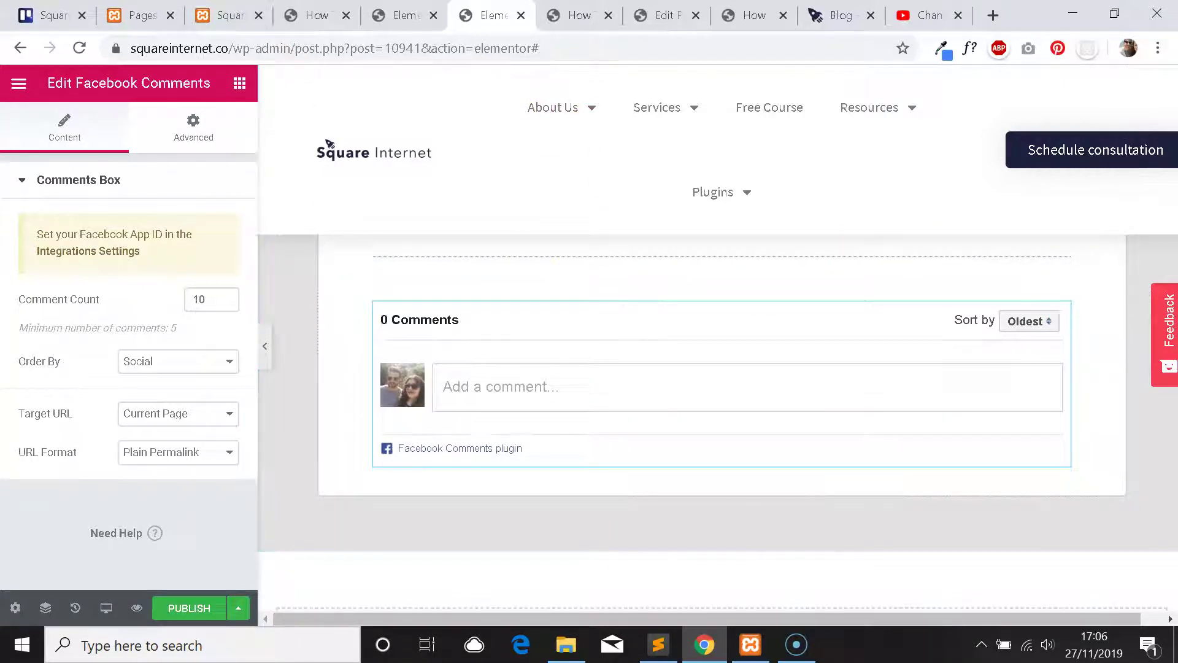
Preview the new template on the WooCommerce test order post and examine the layout down to the author box.
left_click(18, 83)
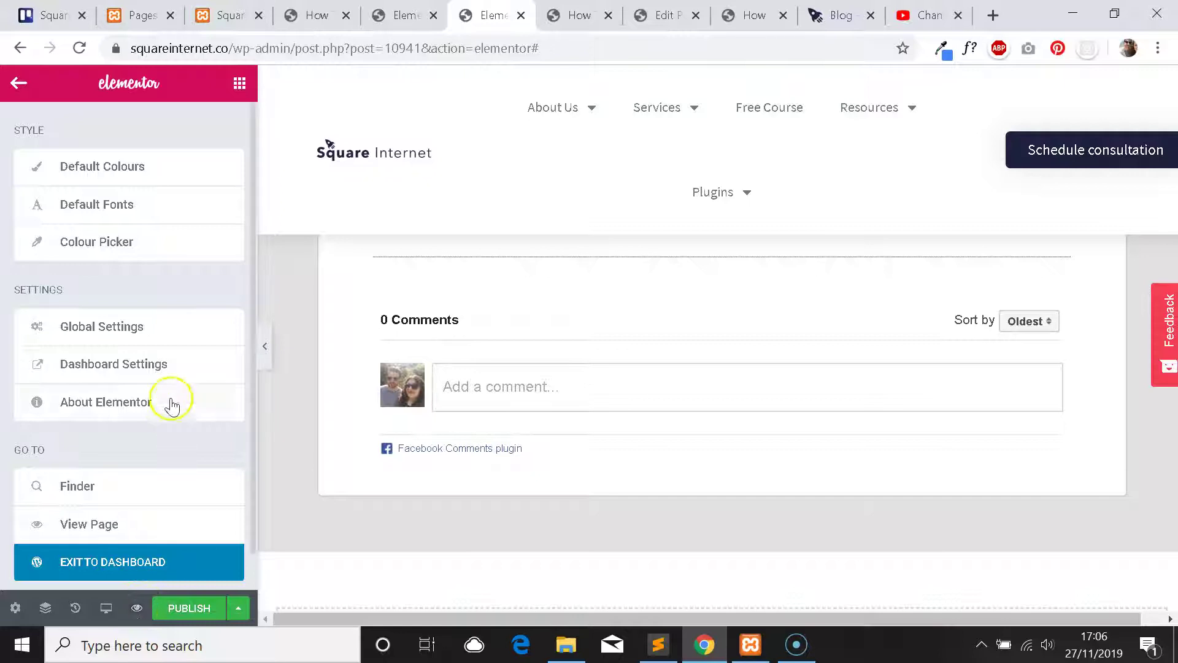
left_click(138, 610)
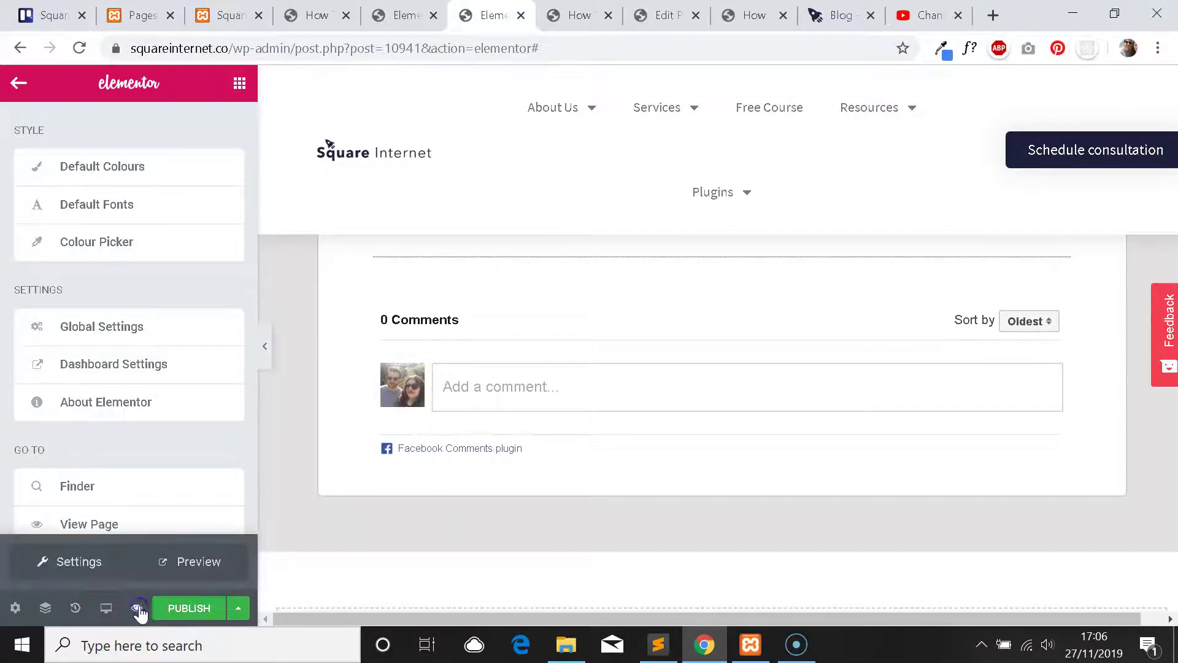
left_click(205, 565)
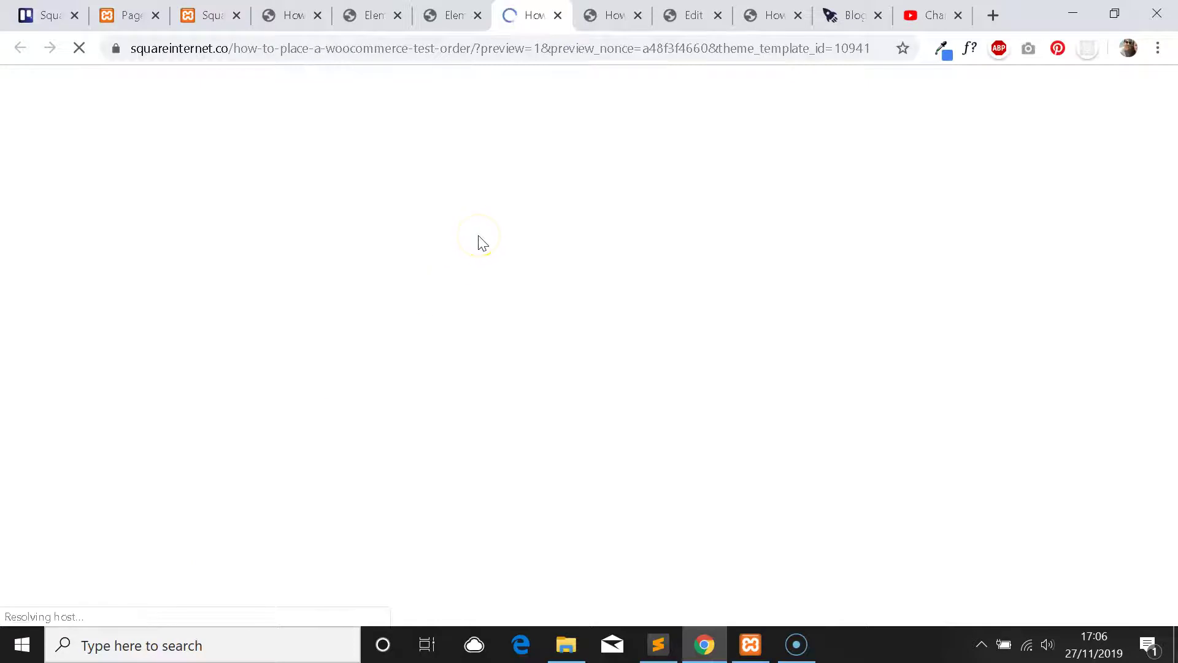
scroll(654, 220, "down", 15)
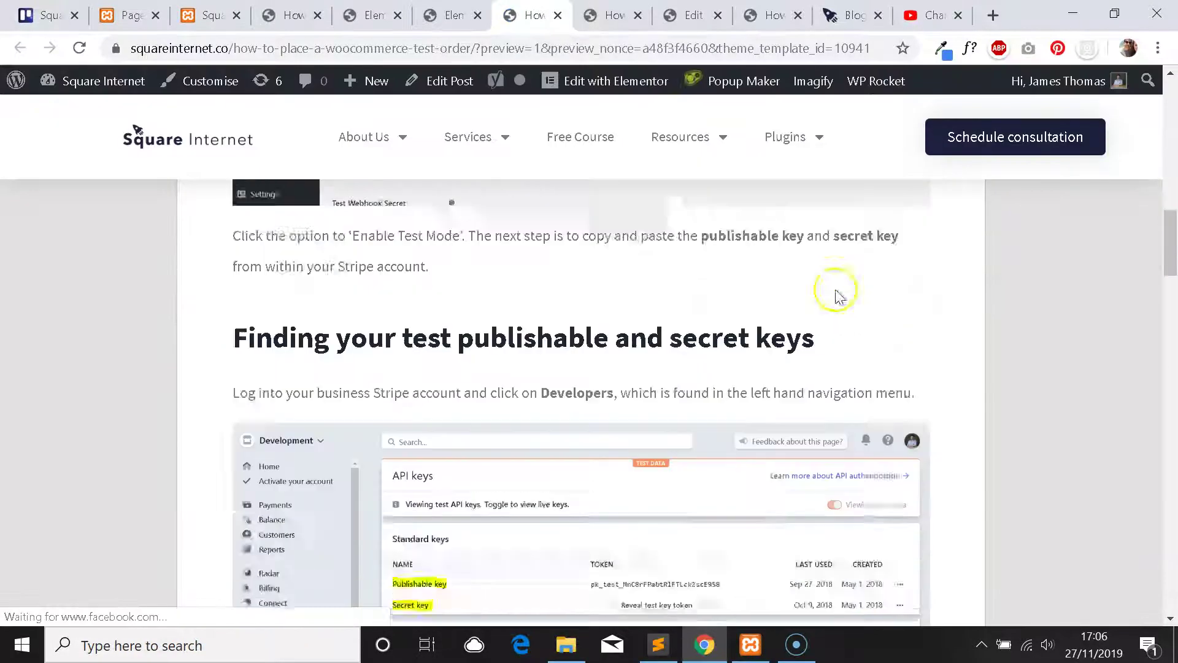
left_click_drag(1171, 270, 1143, 419)
scroll(651, 454, "down", 1)
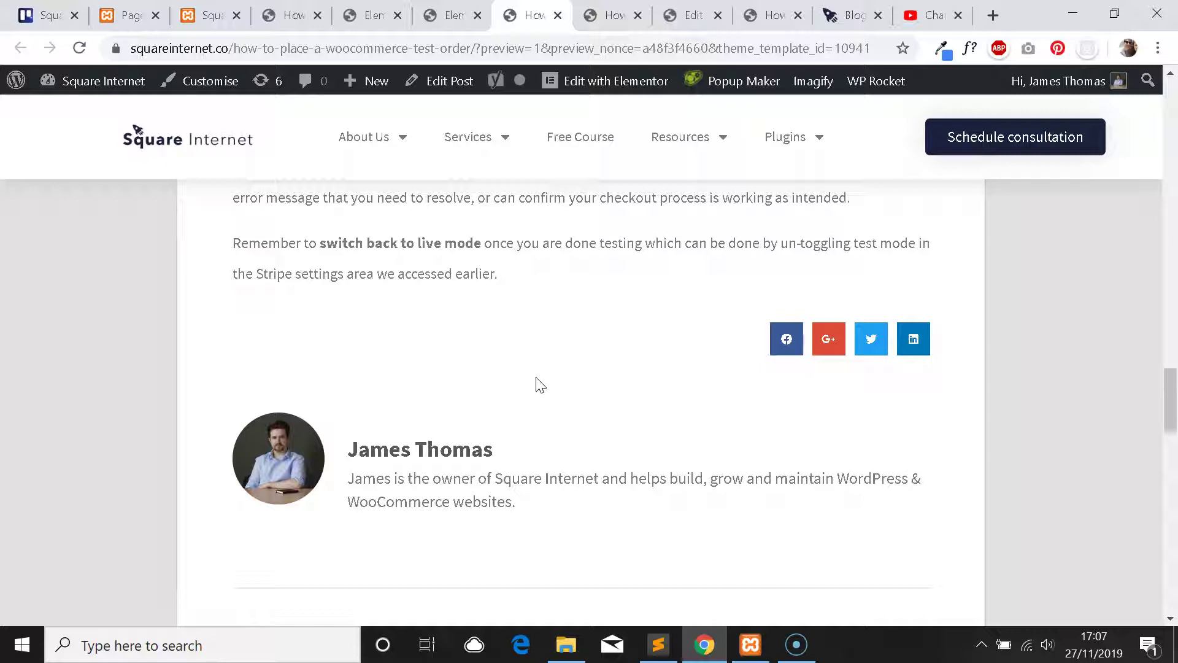
Check the lower sections of the live WooCommerce test order post against the new template's preview.
left_click(761, 18)
scroll(1105, 355, "down", 10)
left_click_drag(1168, 233, 1167, 553)
scroll(982, 446, "up", 15)
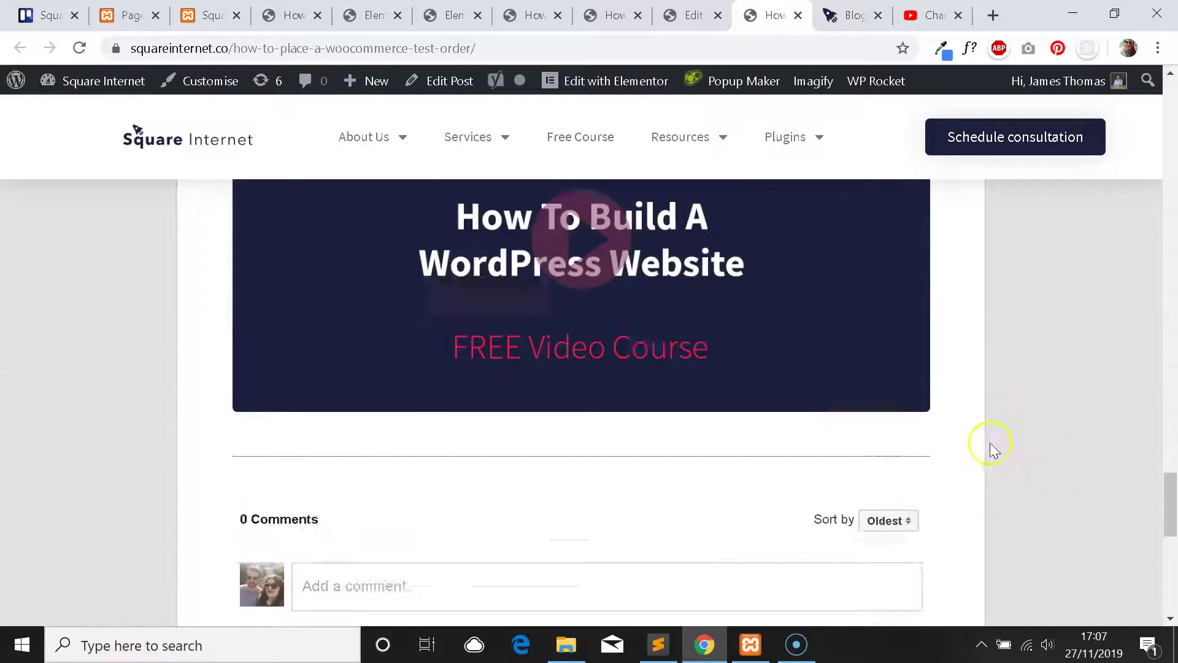
Open the Elementor single post template article from the blog and find the section below its share buttons.
mouse_move(695, 150)
left_click(682, 203)
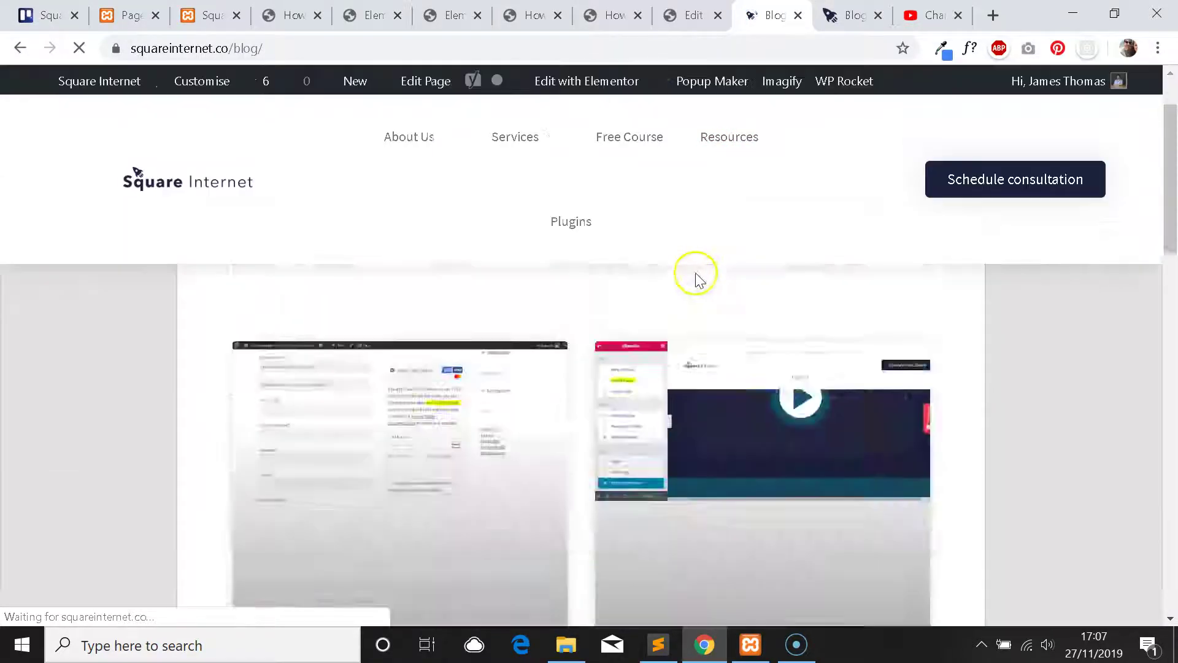
scroll(697, 295, "down", 6)
left_click(395, 408)
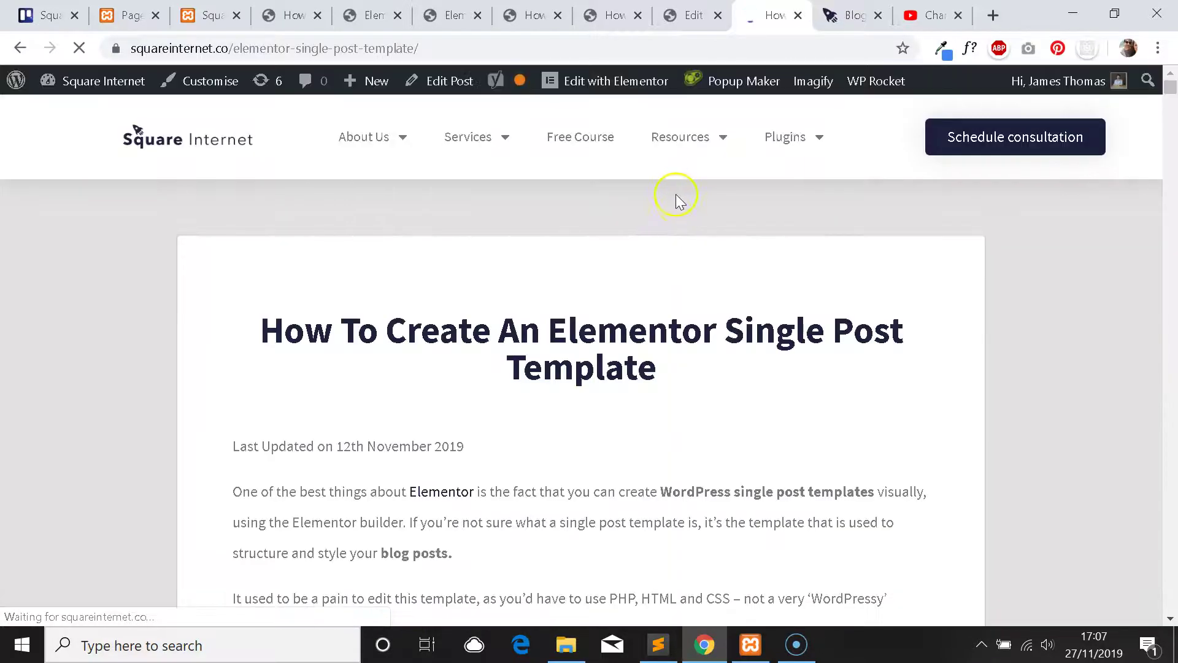
left_click_drag(1172, 90, 1169, 562)
scroll(760, 362, "down", 1)
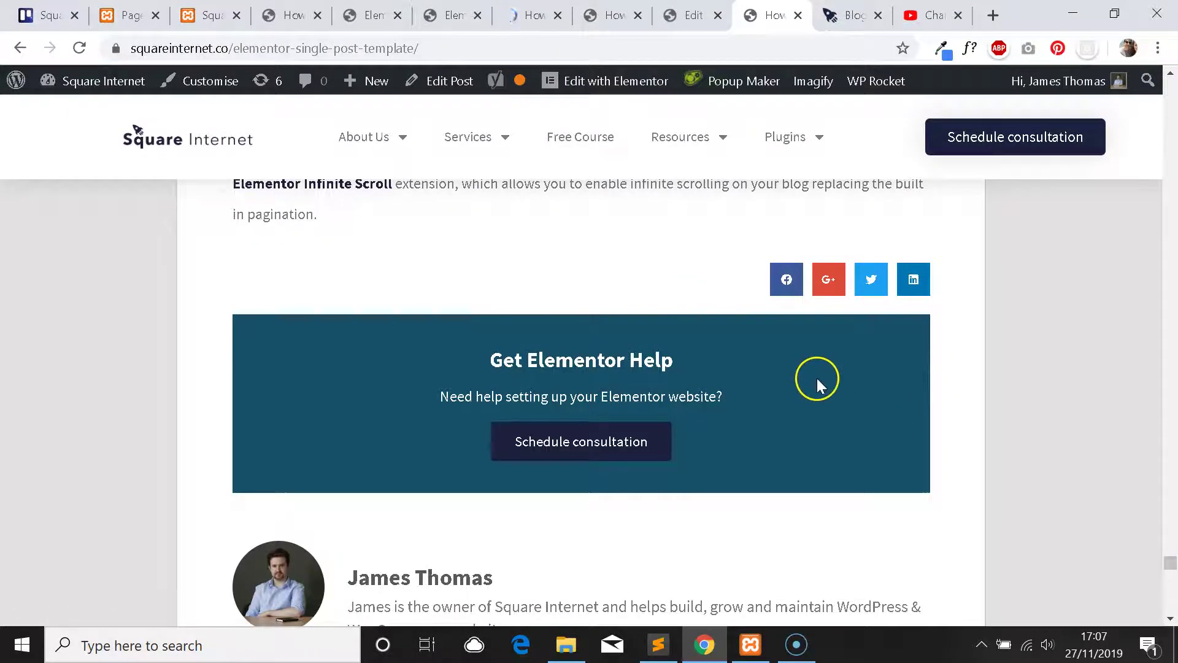
Examine the heading, text and button of the Get Elementor Help box between the article's share buttons and author box.
scroll(613, 374, "down", 1)
scroll(675, 381, "up", 1)
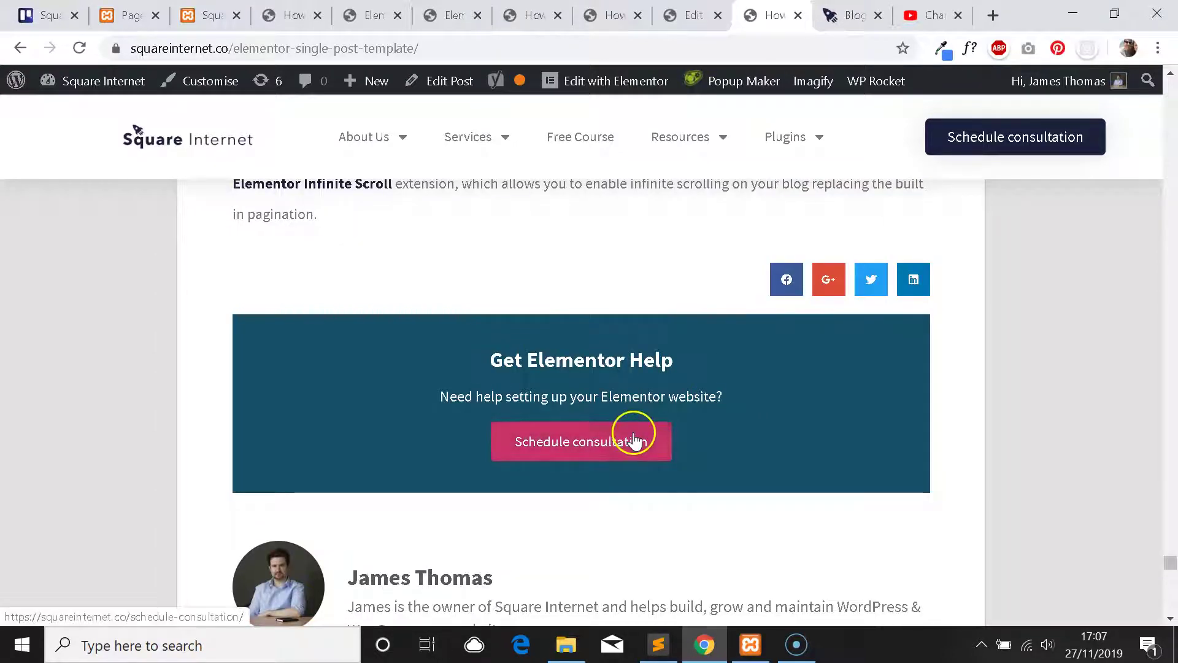
left_click_drag(501, 349, 704, 411)
left_click(683, 398)
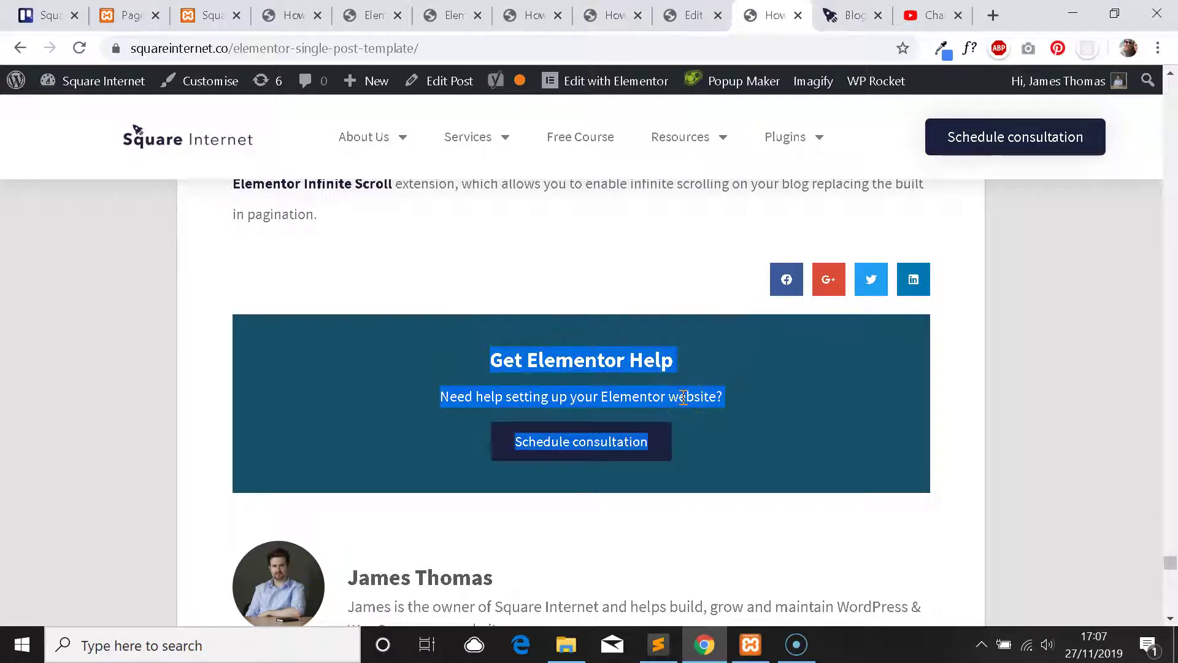
left_click_drag(492, 348, 740, 435)
left_click(740, 435)
left_click(679, 349)
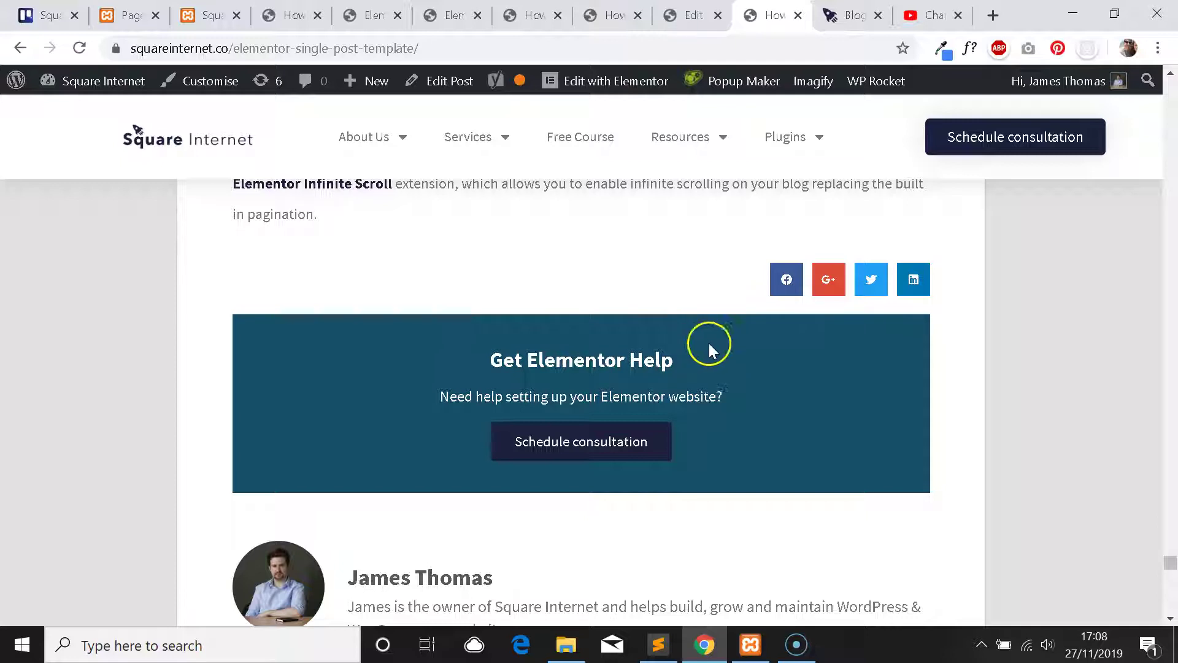
scroll(735, 331, "down", 2)
scroll(750, 350, "up", 1)
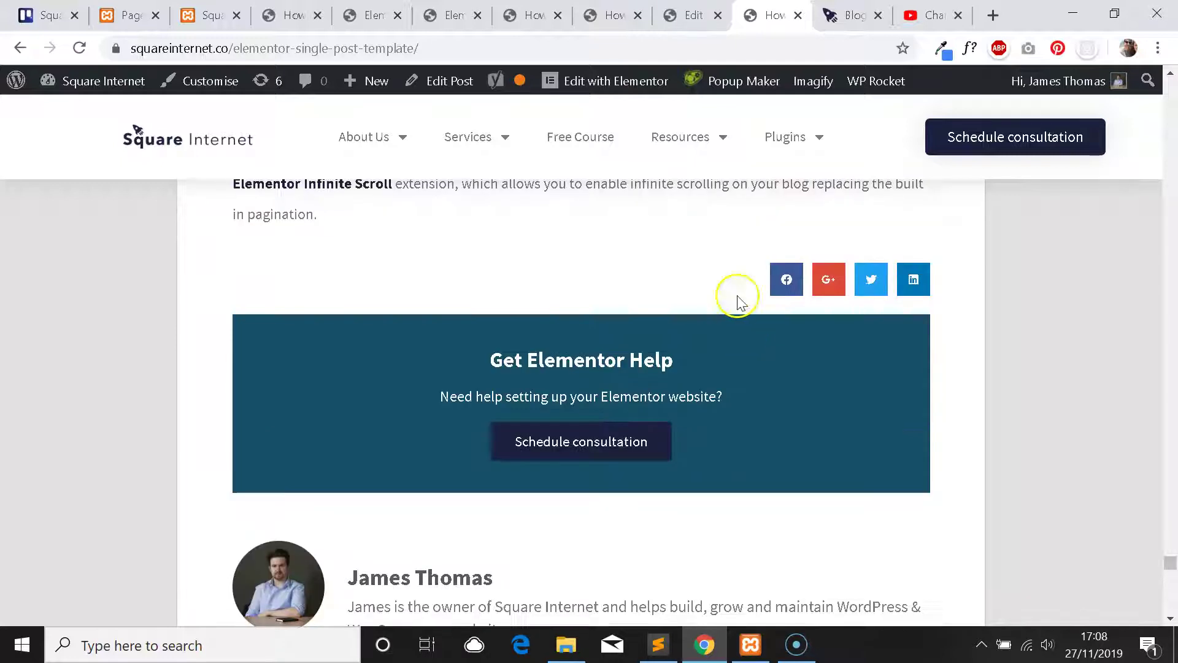
Go back to the new template's preview and review its course banner, divider, comments and share buttons.
left_click(618, 16)
left_click(544, 13)
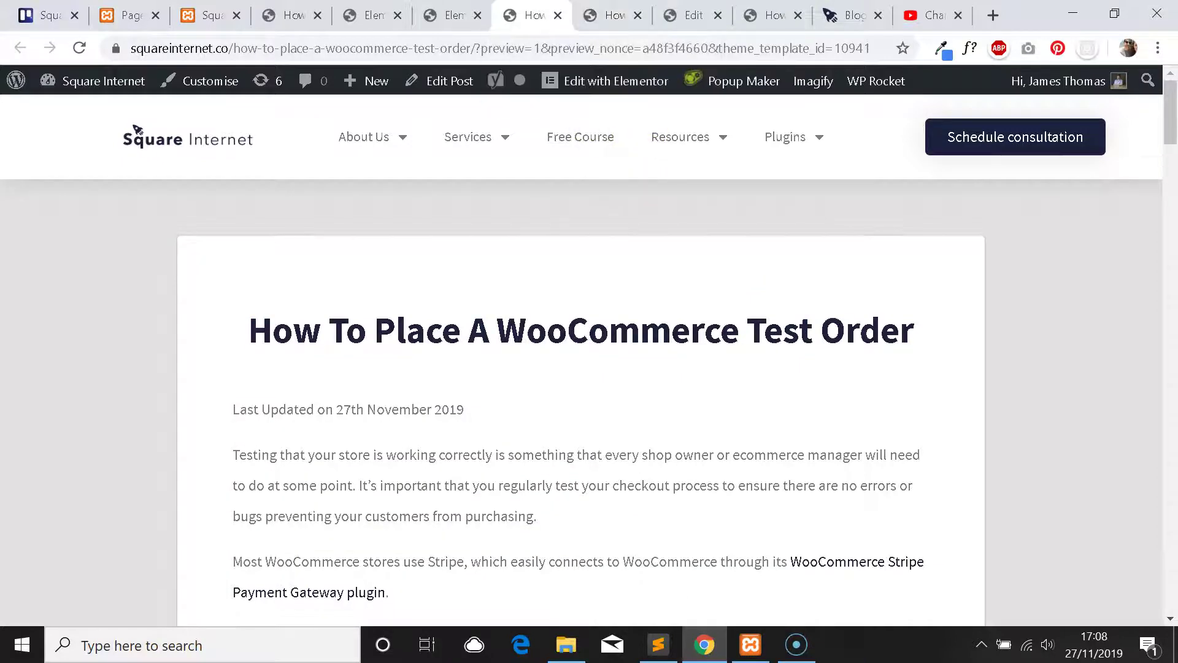
scroll(891, 239, "down", 20)
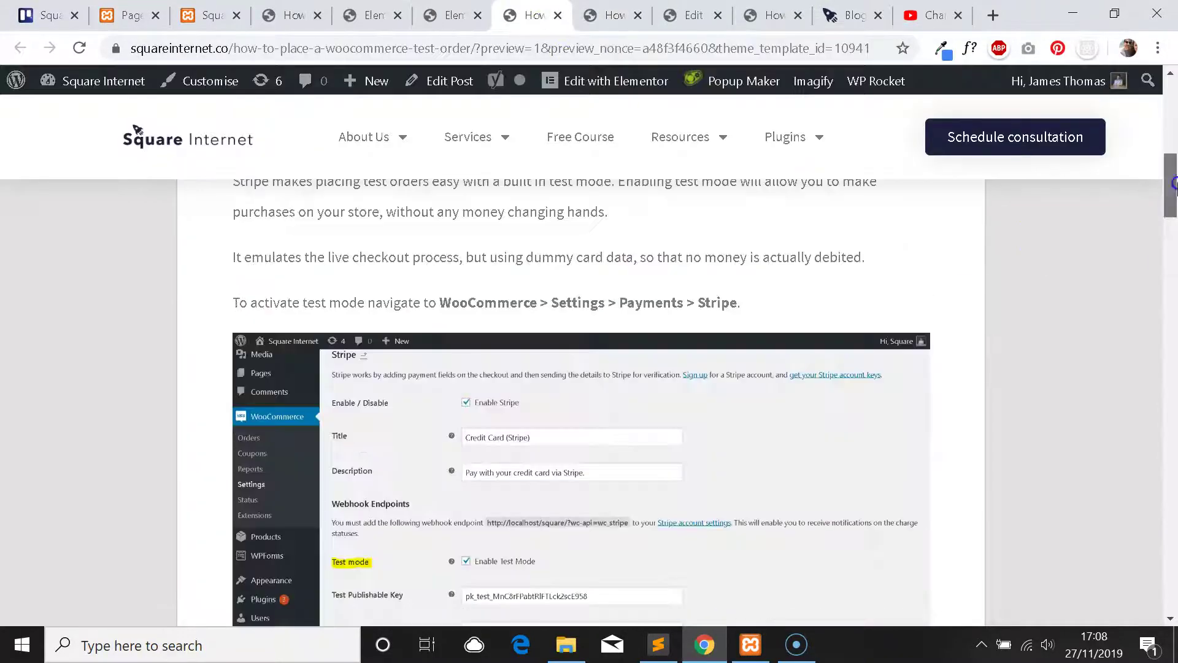
scroll(844, 344, "up", 15)
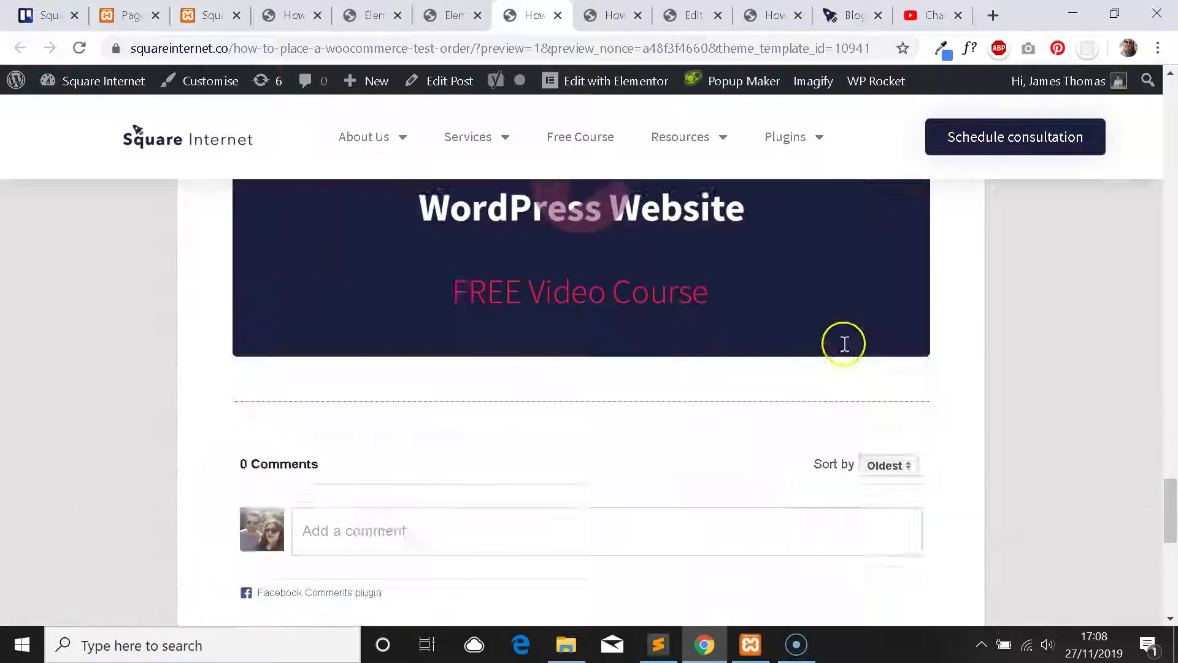
scroll(853, 344, "up", 12)
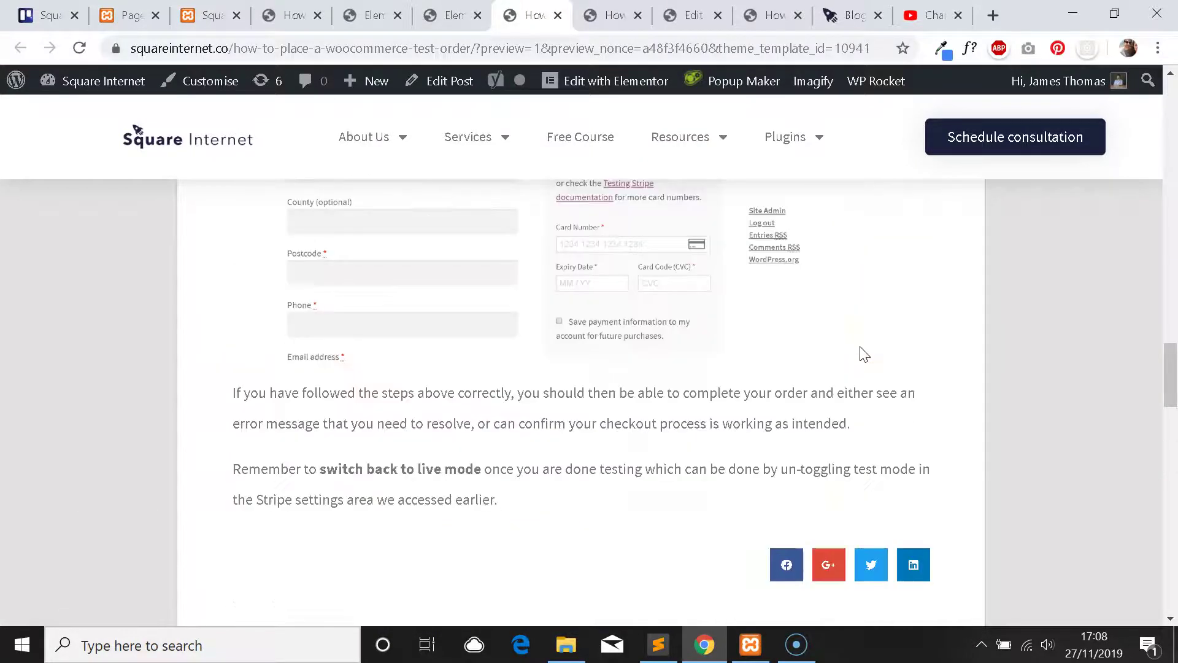
left_click_drag(1169, 282, 1129, 405)
Read through the written single post template tutorial, from the share buttons section to the display conditions instructions.
left_click(454, 16)
left_click(374, 16)
left_click(294, 15)
scroll(614, 297, "down", 5)
scroll(629, 305, "down", 15)
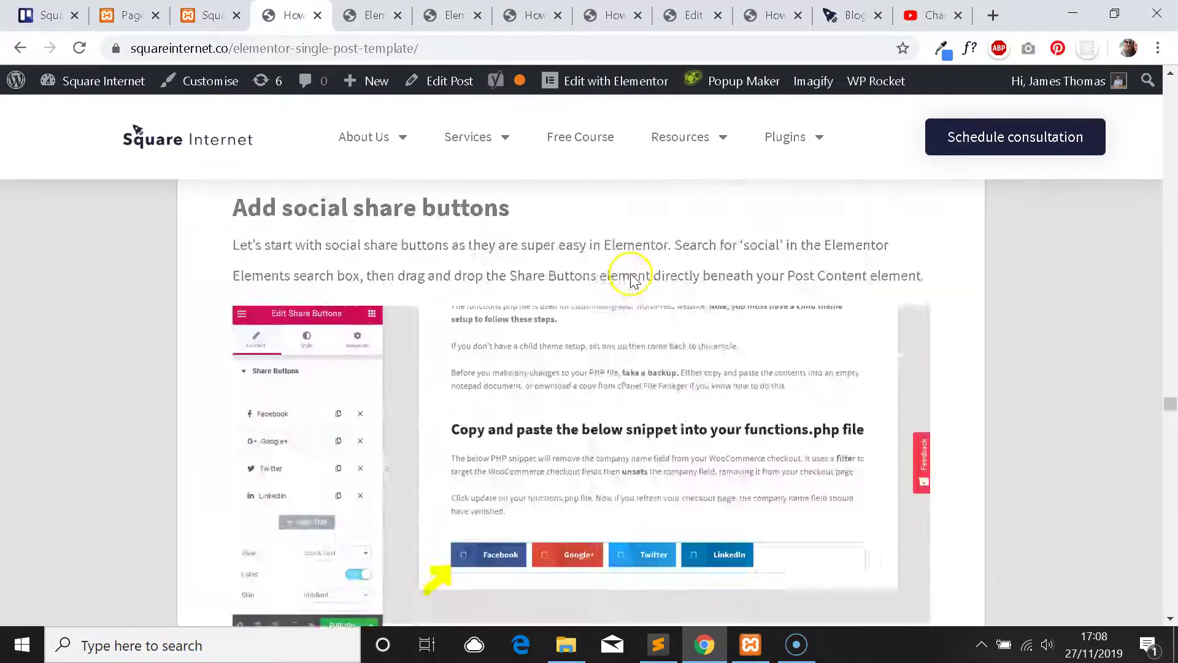
scroll(688, 270, "down", 15)
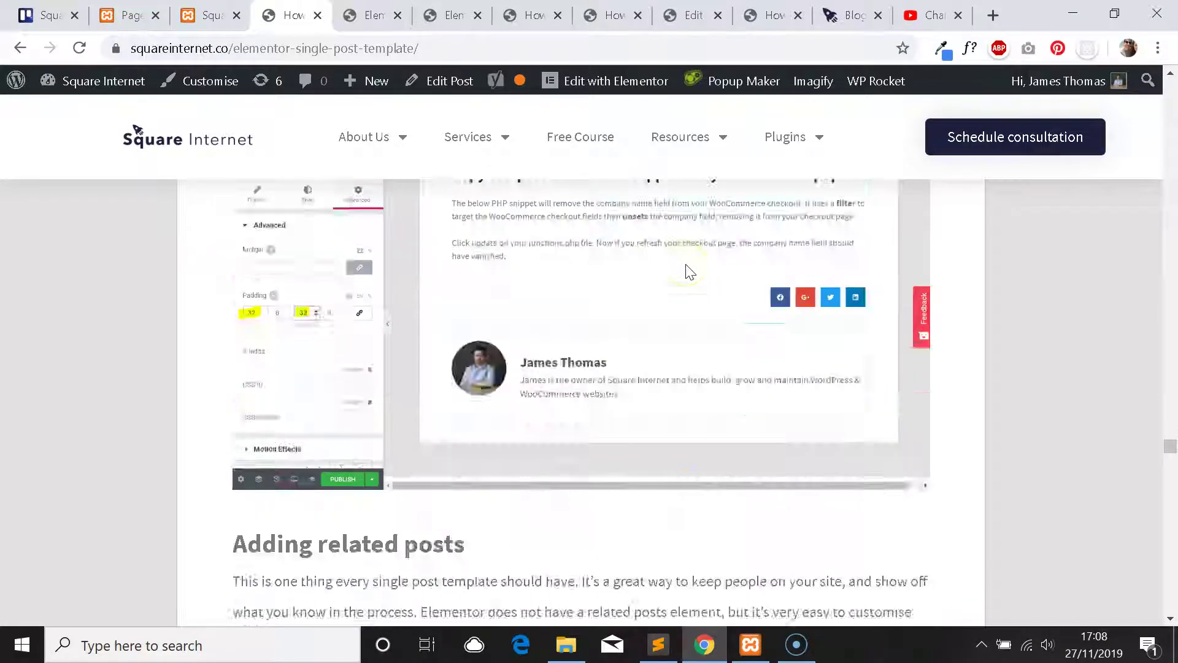
scroll(701, 266, "down", 15)
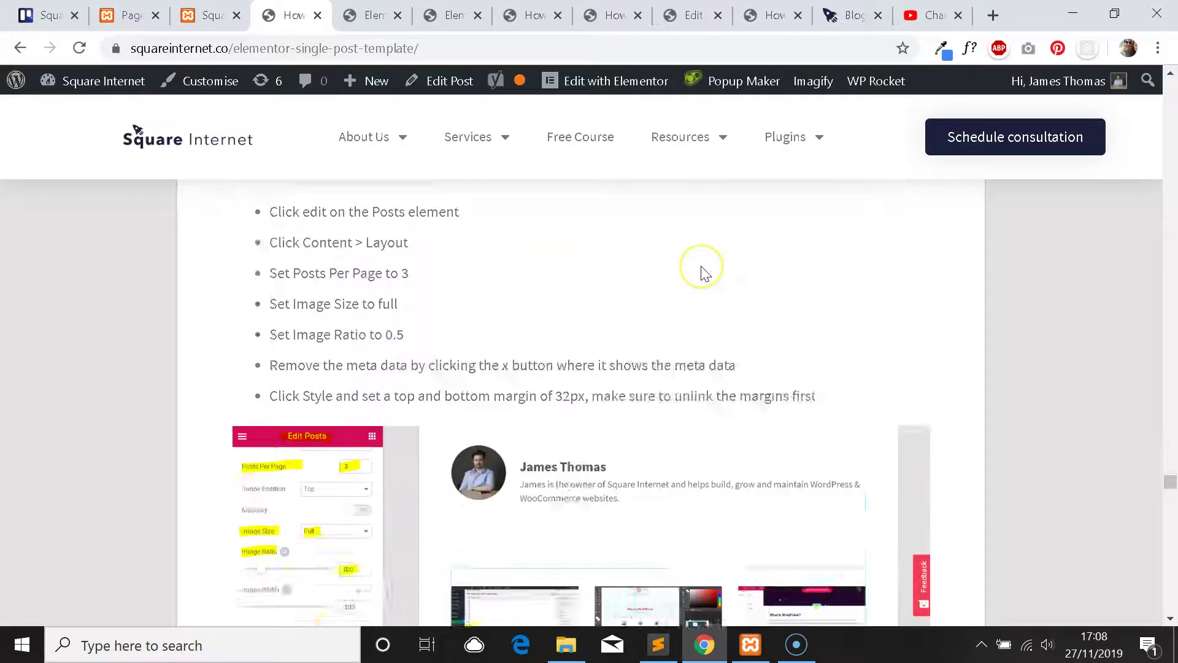
scroll(701, 267, "down", 5)
scroll(701, 268, "up", 2)
scroll(701, 268, "down", 12)
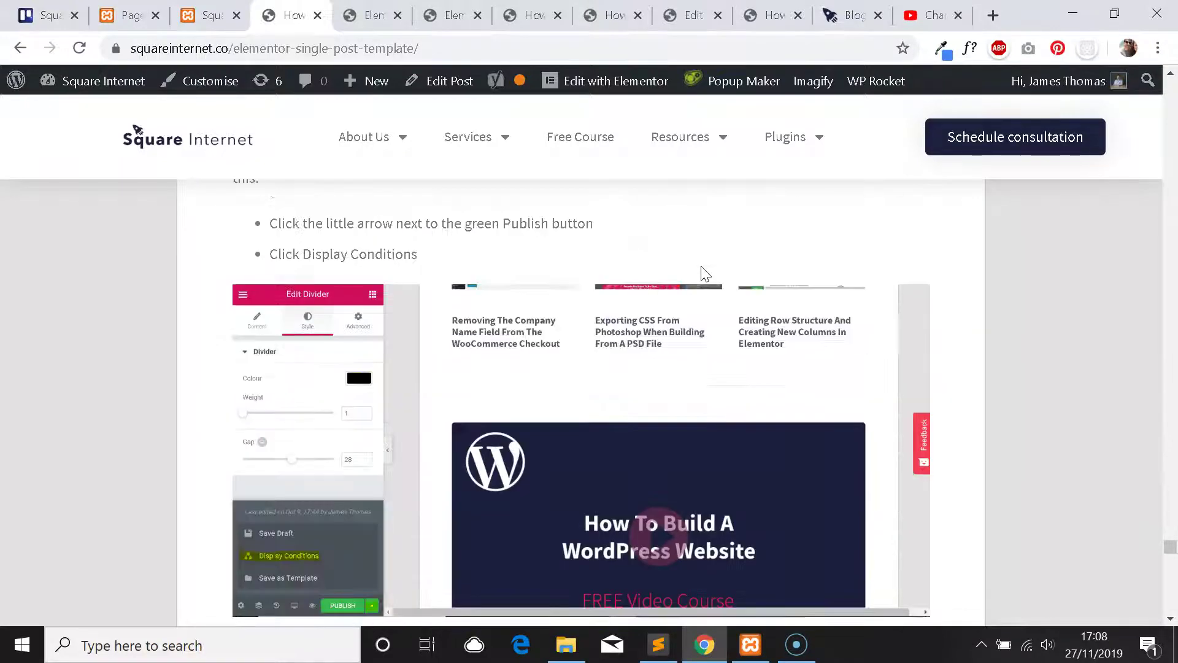
scroll(704, 274, "down", 10)
scroll(692, 258, "up", 10)
scroll(694, 255, "up", 3)
scroll(694, 256, "down", 3)
Return to the new template in the editor and open its display conditions.
left_click(451, 15)
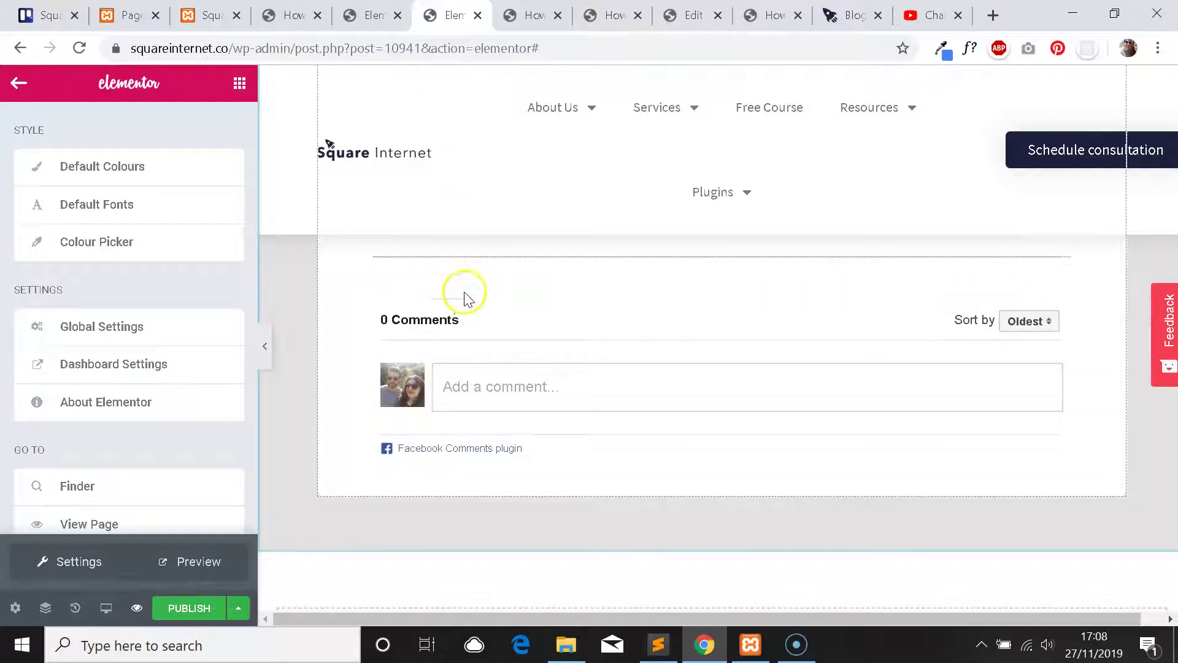
scroll(466, 295, "up", 3)
scroll(485, 343, "down", 3)
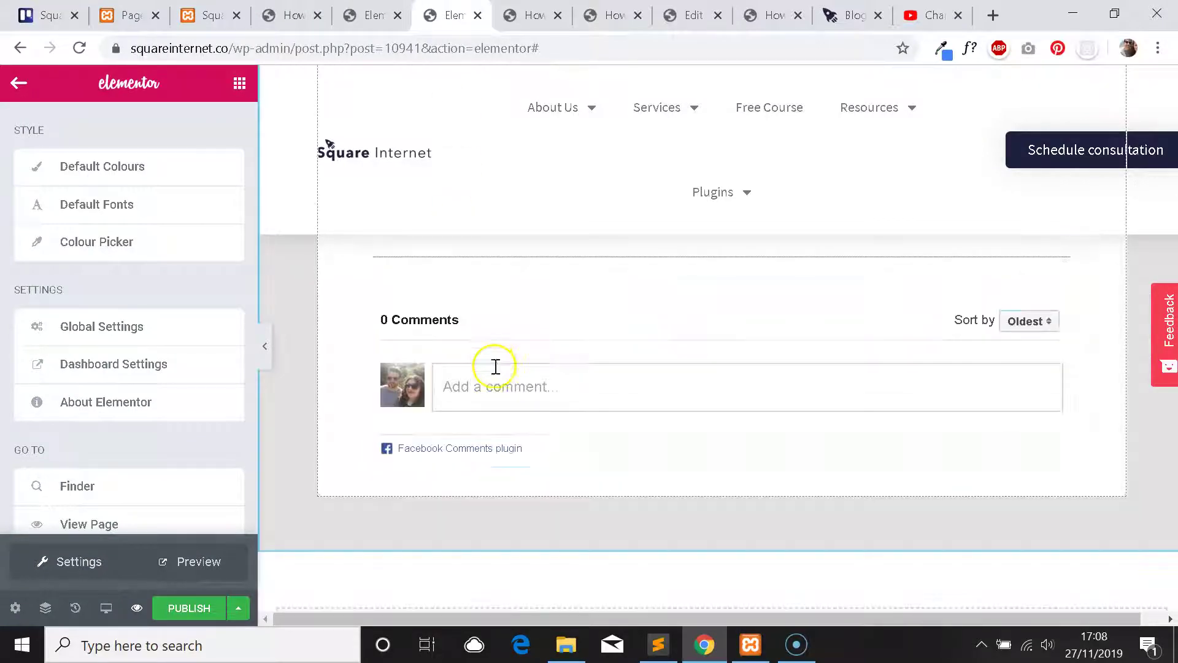
left_click(237, 608)
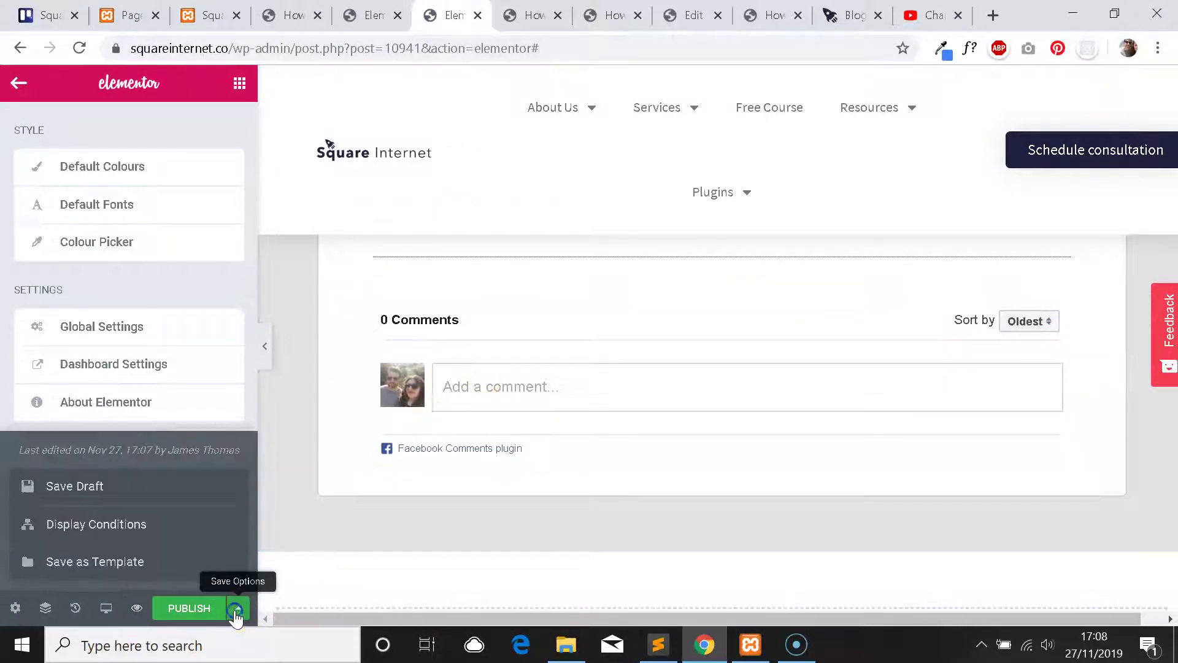
left_click(237, 608)
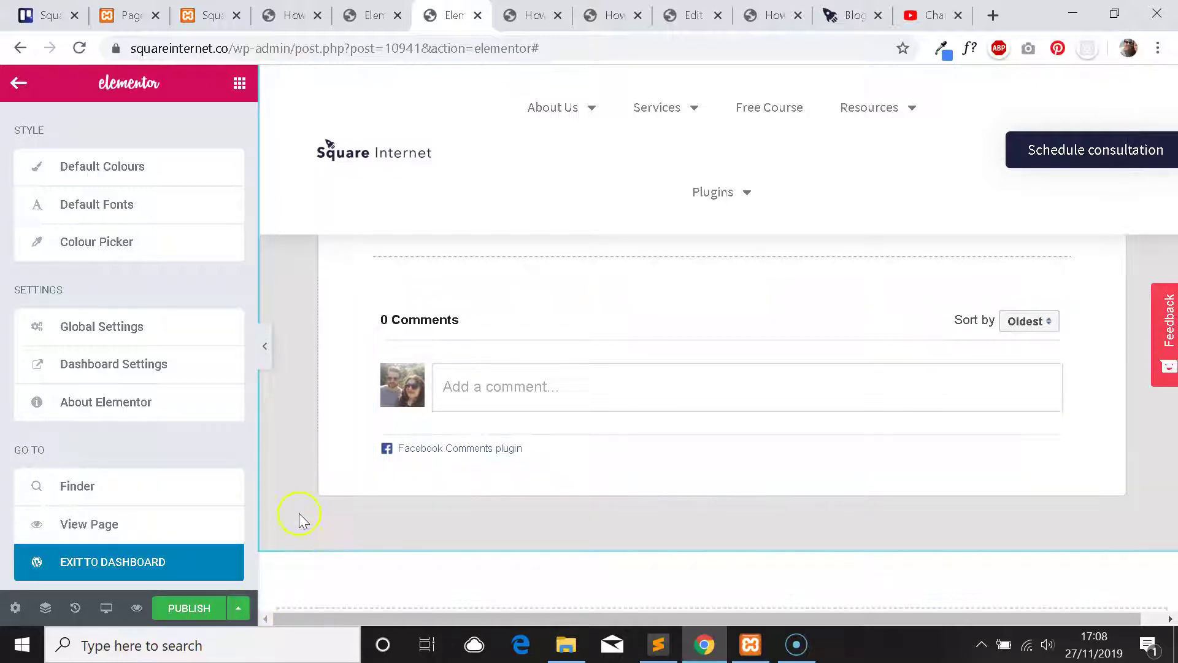
left_click(237, 609)
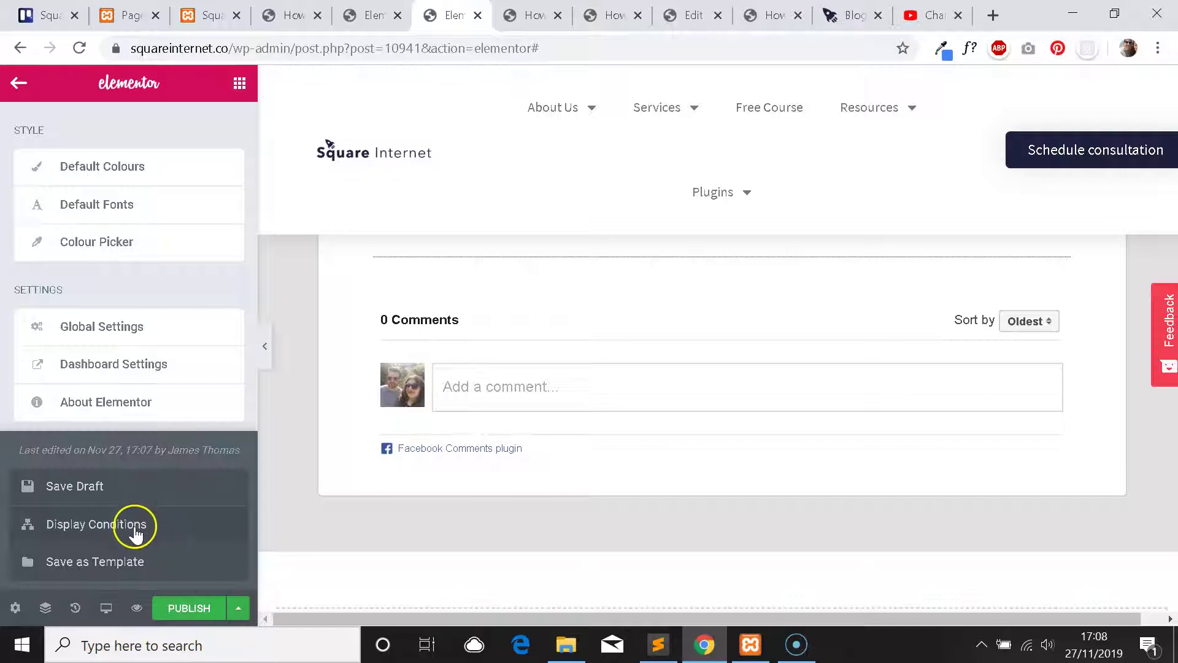
left_click(239, 610)
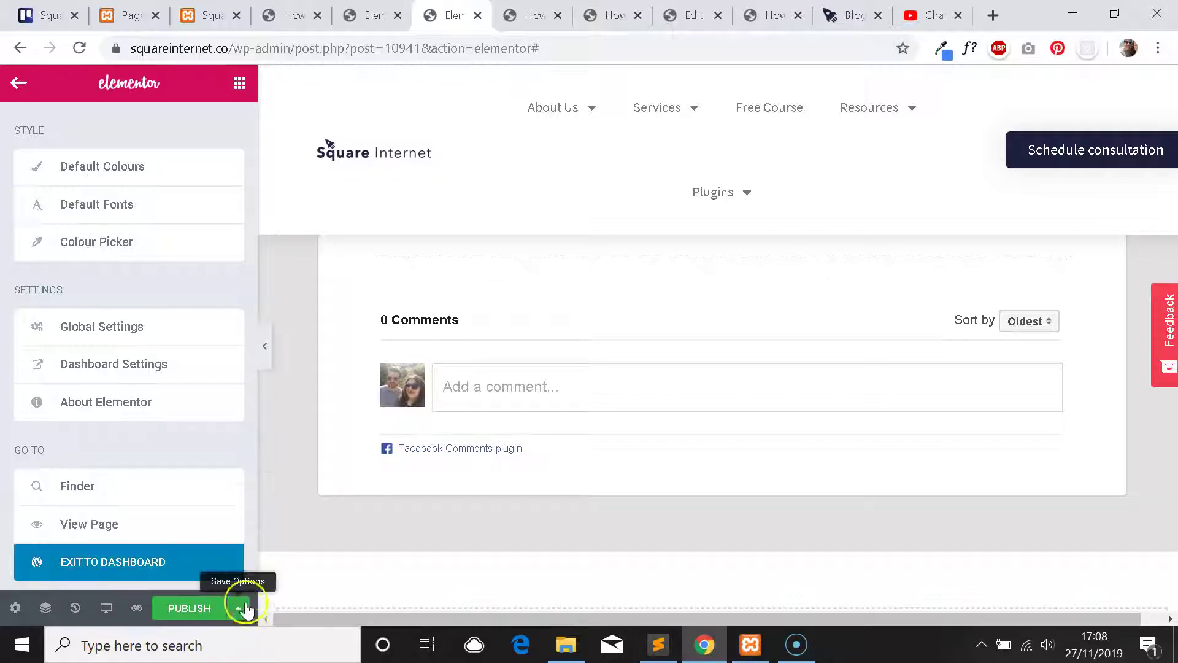
left_click(247, 611)
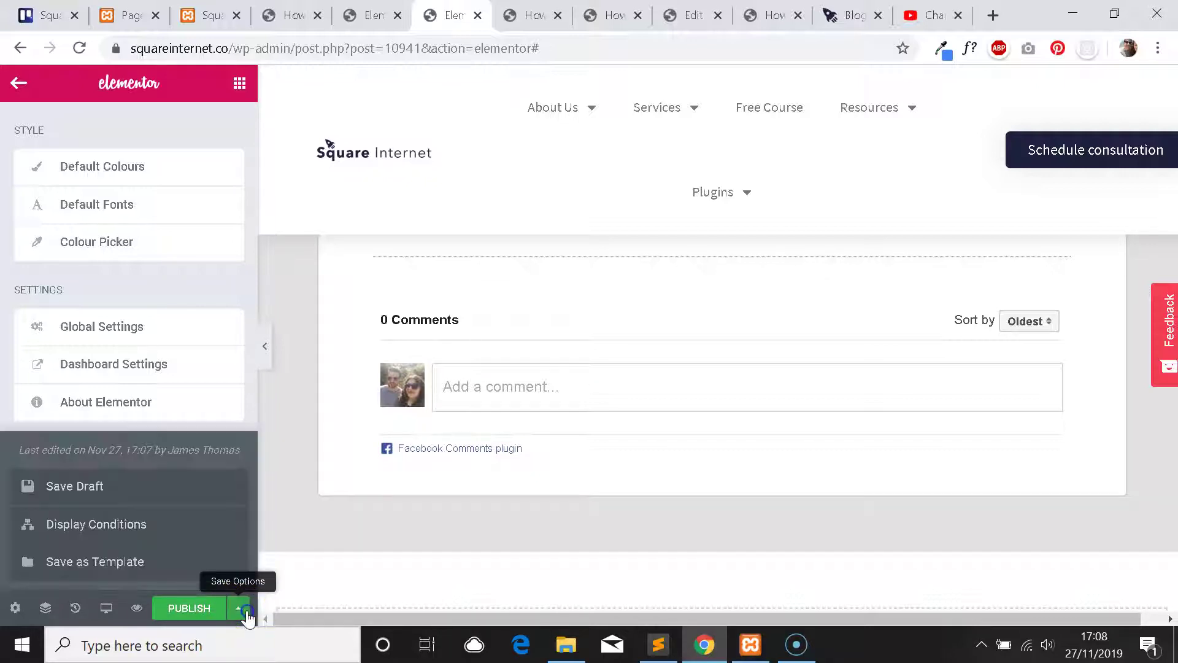
left_click(247, 611)
left_click(253, 611)
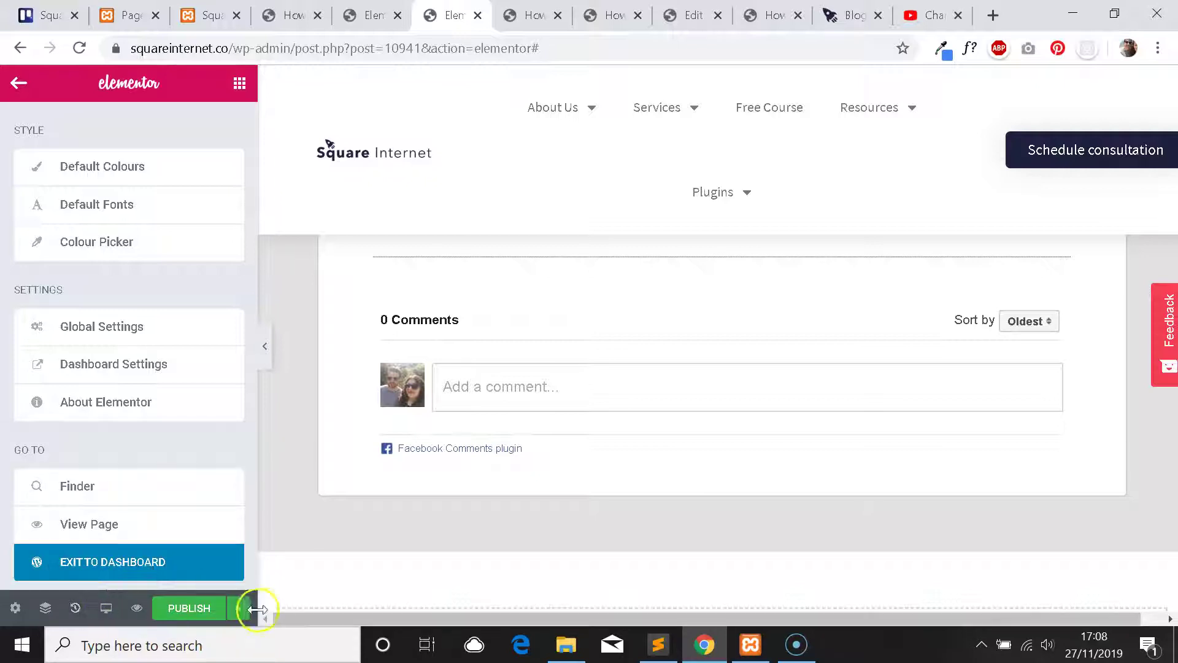
left_click(113, 523)
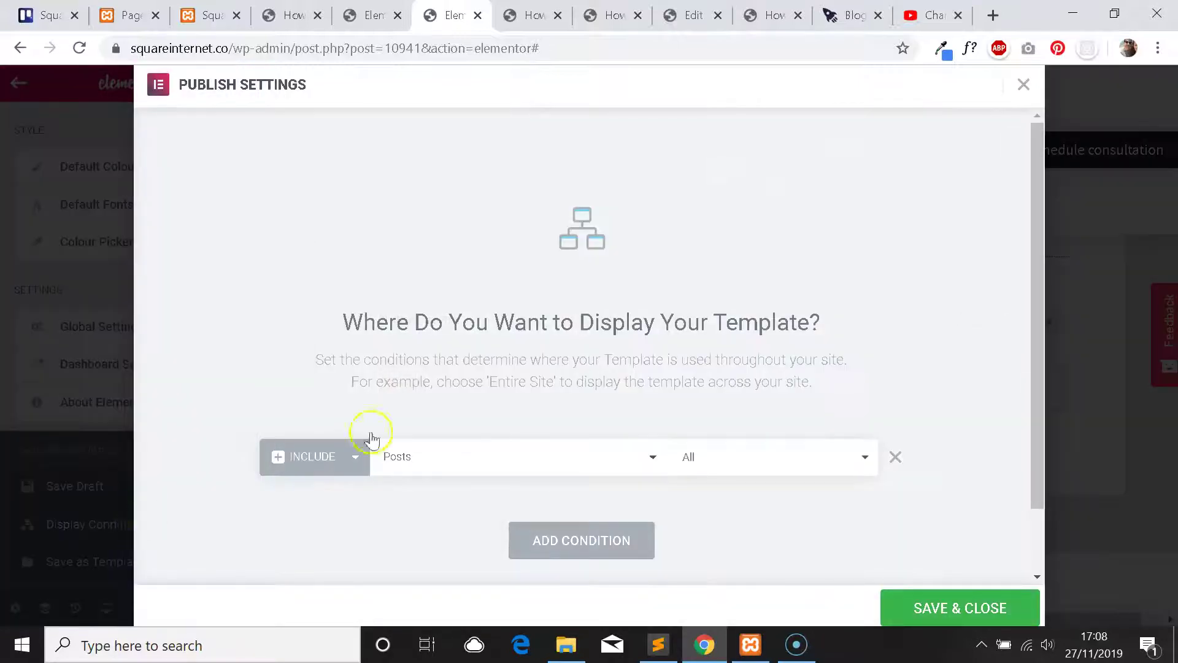
scroll(490, 263, "down", 1)
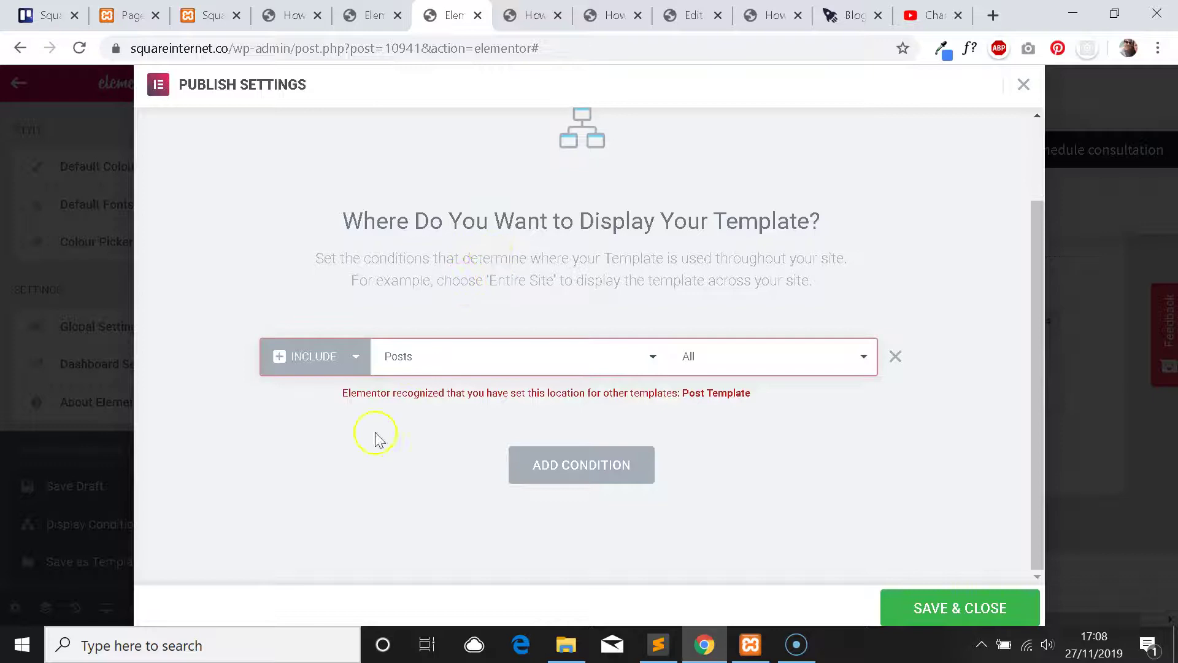
Look through the available content types for the template's include condition, leaving it on Posts and All.
left_click(692, 399)
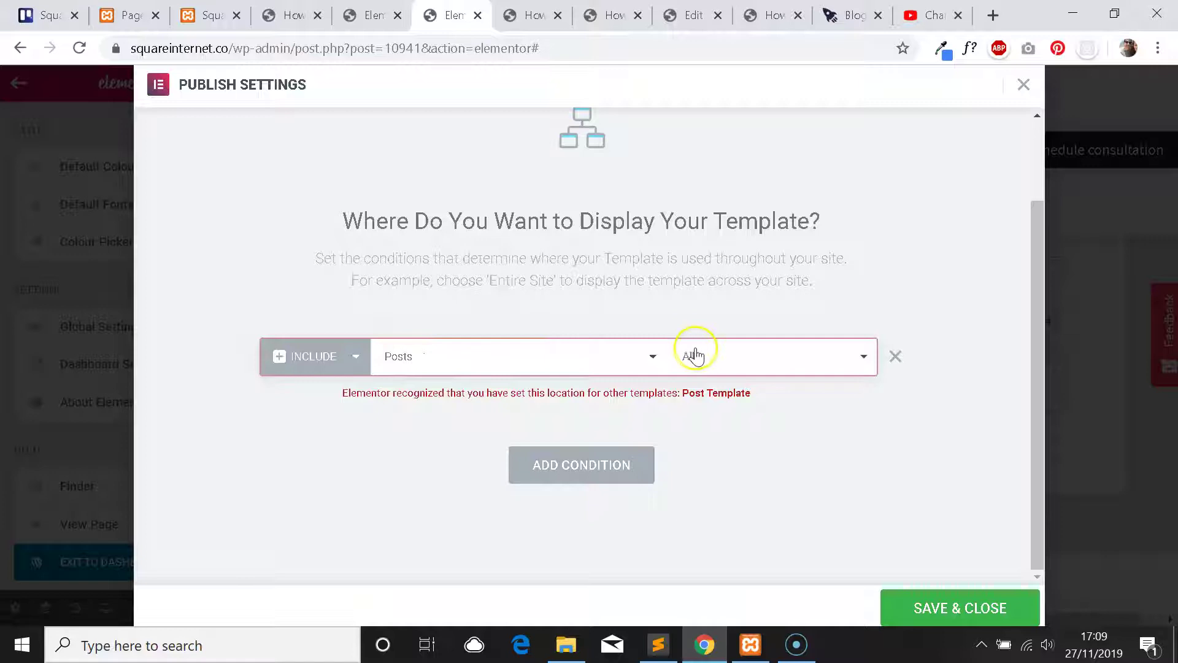
left_click(795, 359)
left_click(796, 361)
left_click(618, 355)
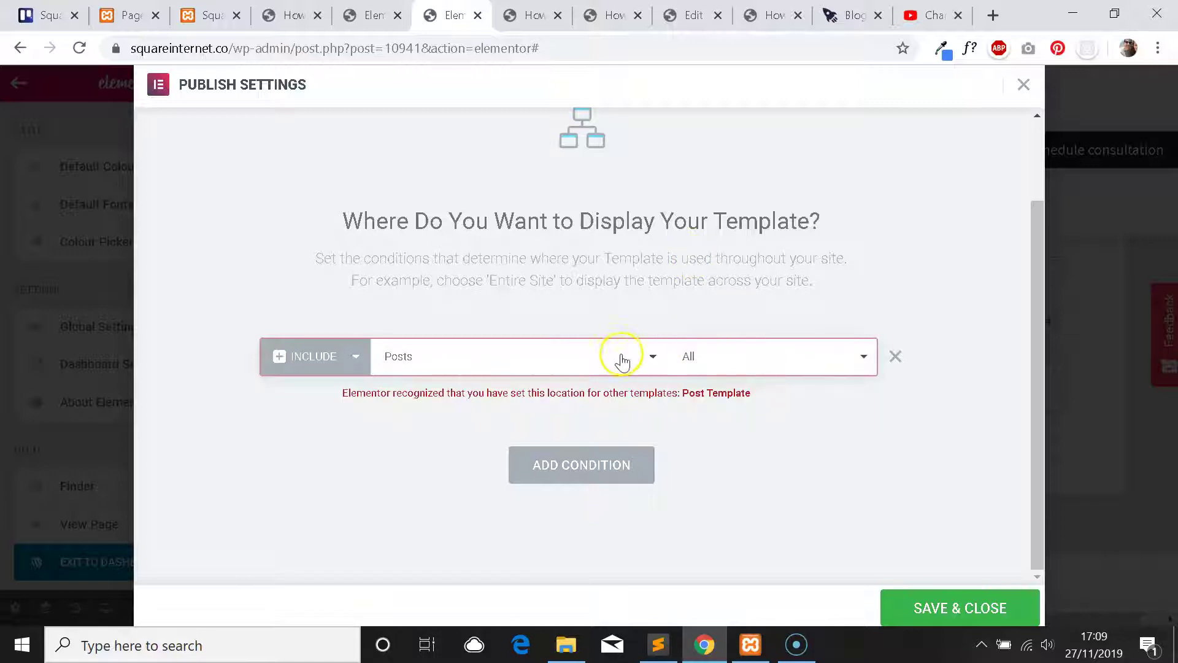
scroll(491, 151, "down", 3)
scroll(500, 154, "up", 3)
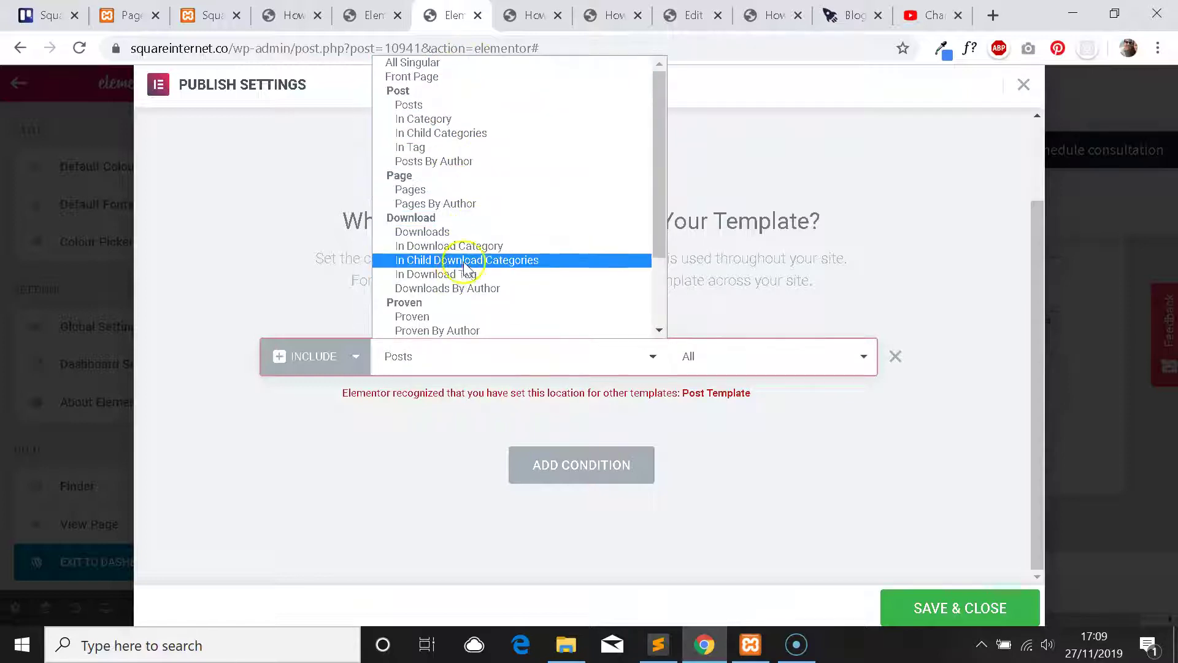
left_click(754, 246)
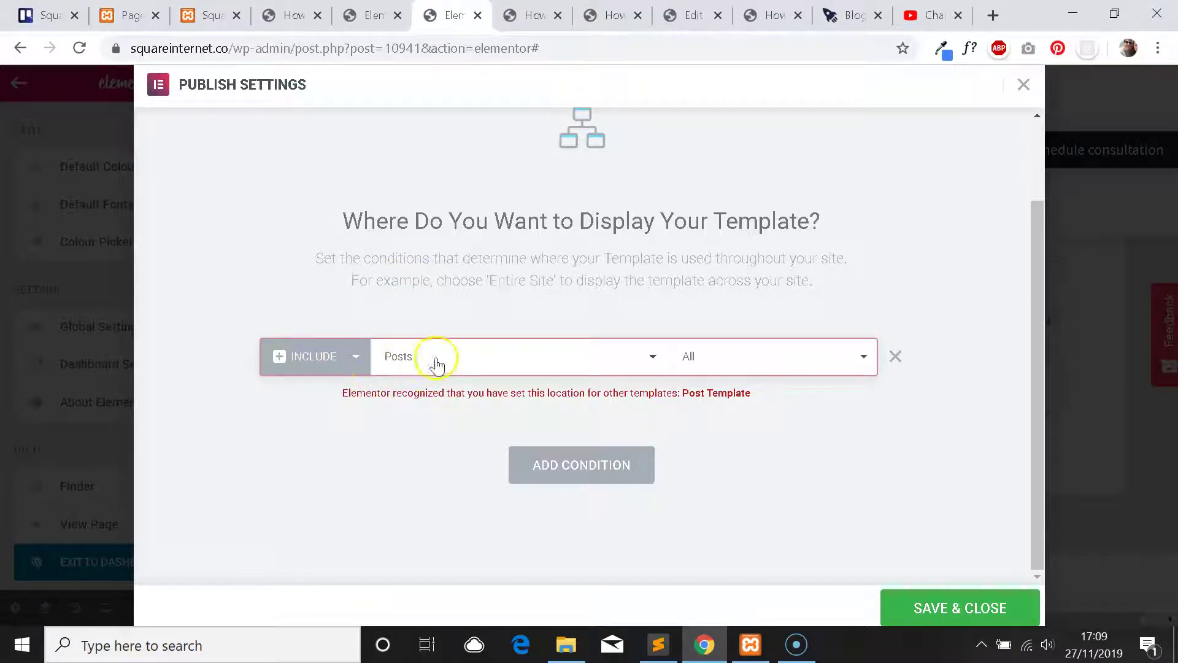
Review the Posts and All include condition, then close the publish settings without saving.
left_click(957, 613)
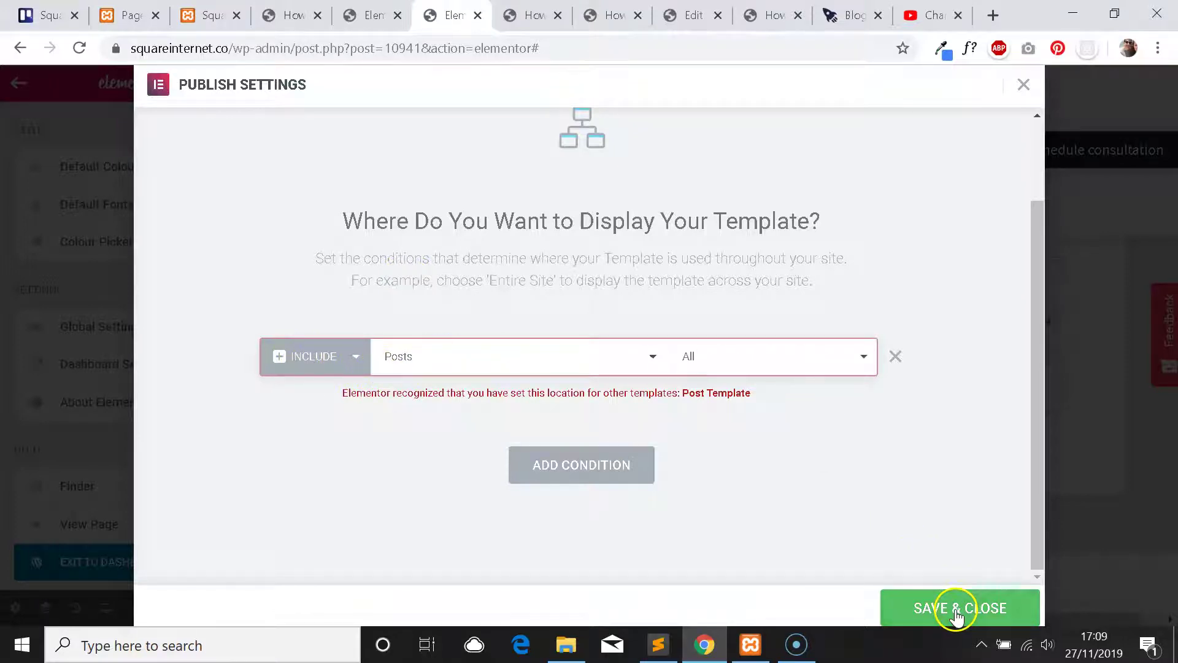
scroll(933, 289, "up", 2)
scroll(936, 307, "down", 2)
scroll(936, 308, "up", 2)
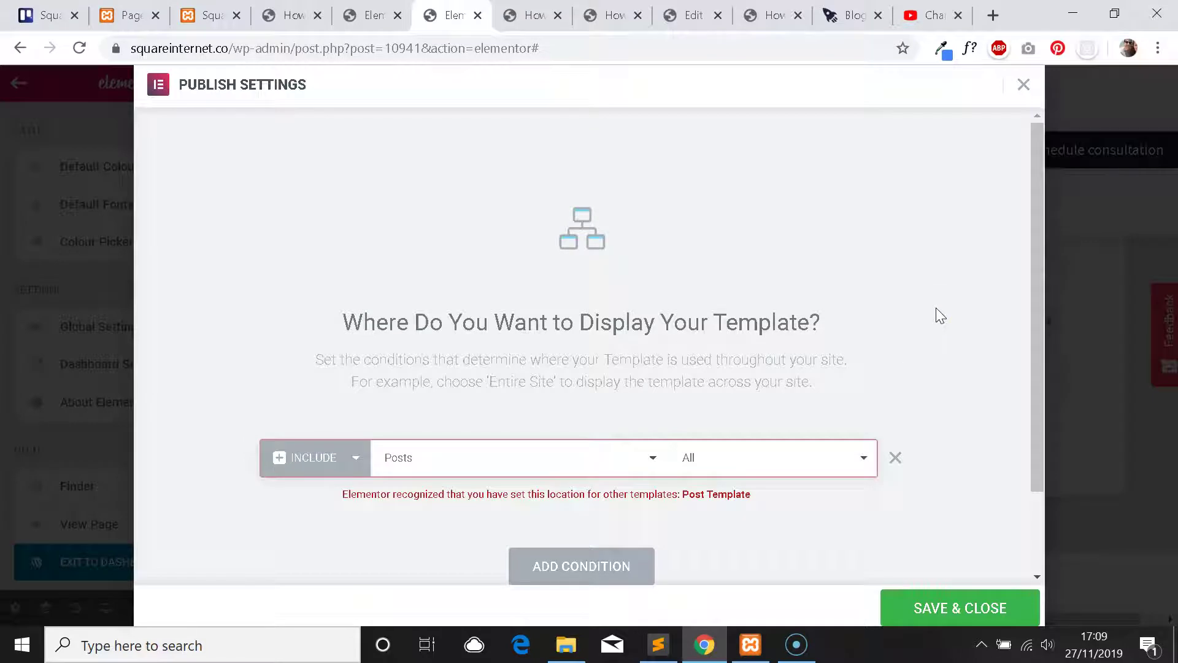
scroll(963, 237, "down", 2)
scroll(967, 230, "up", 2)
left_click(1024, 84)
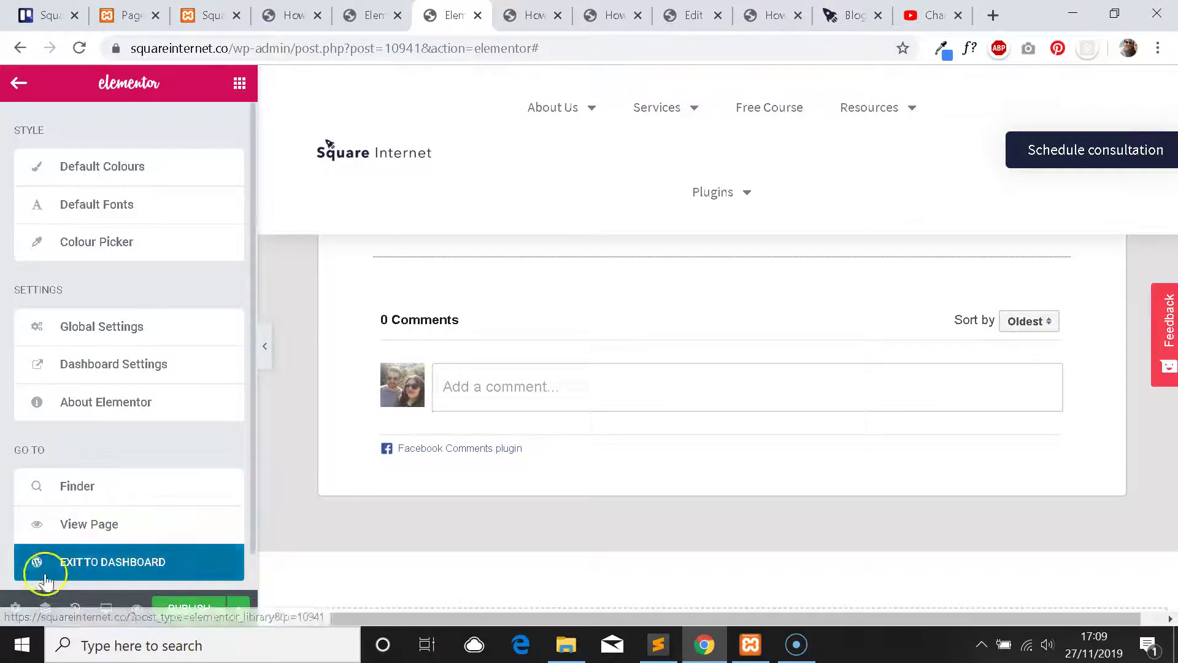
Look at the template's extra save options, including saving a draft, and look over the post content in the editor preview.
scroll(46, 577, "down", 1)
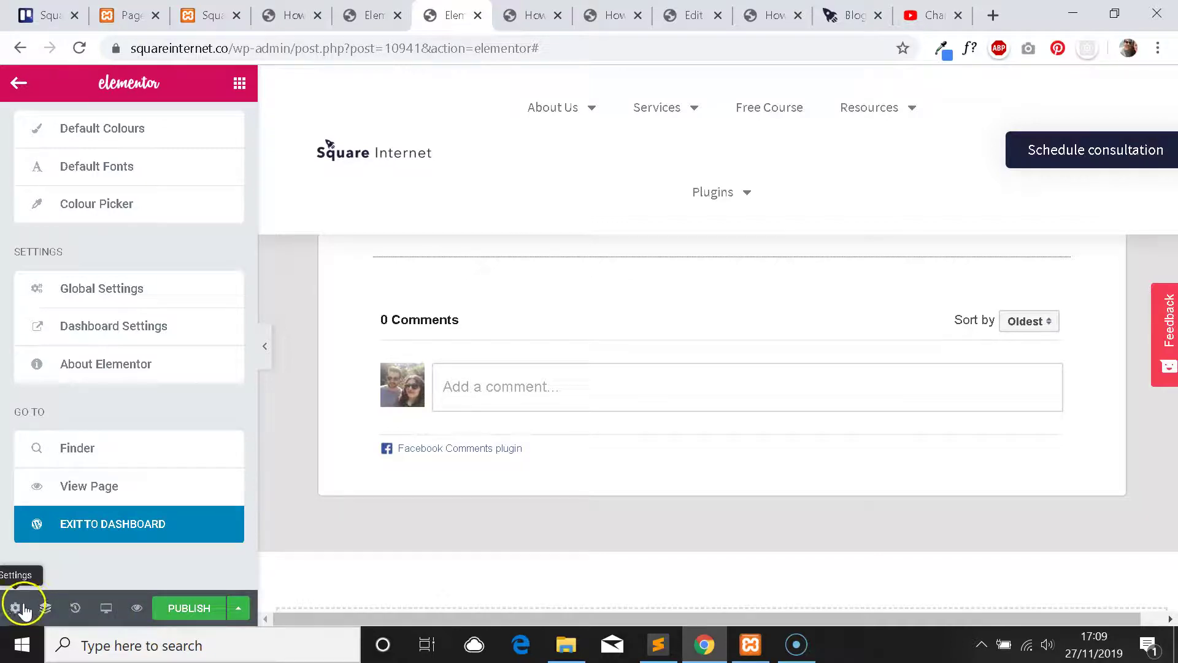
left_click(239, 609)
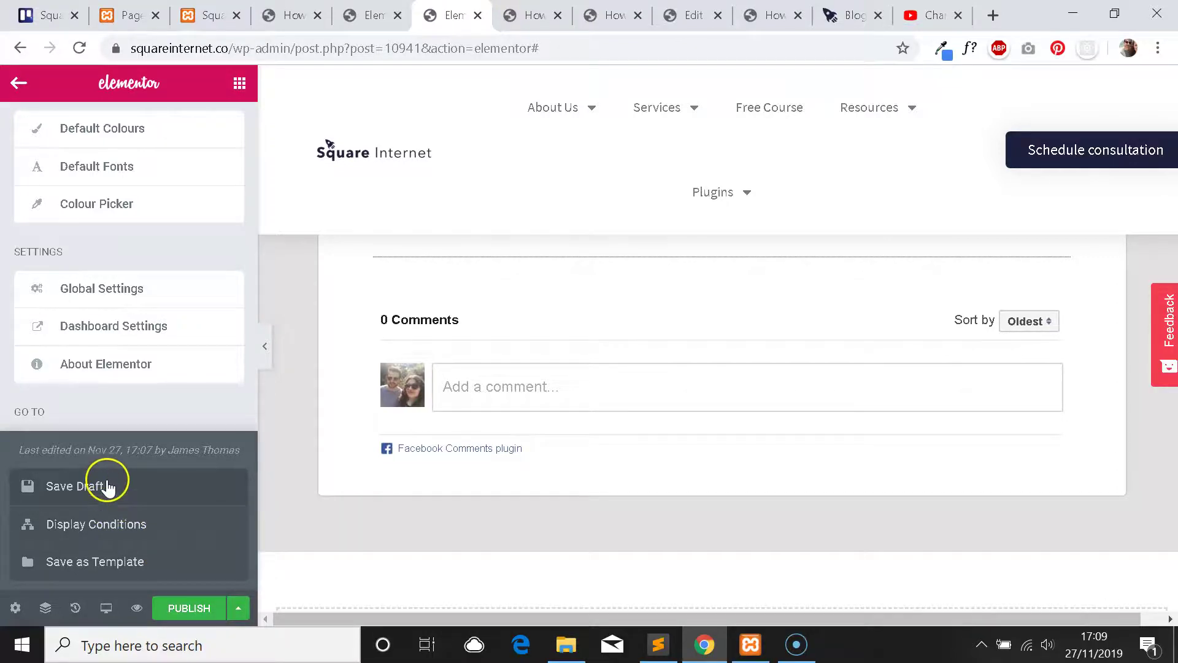
scroll(600, 303, "up", 15)
scroll(591, 325, "up", 10)
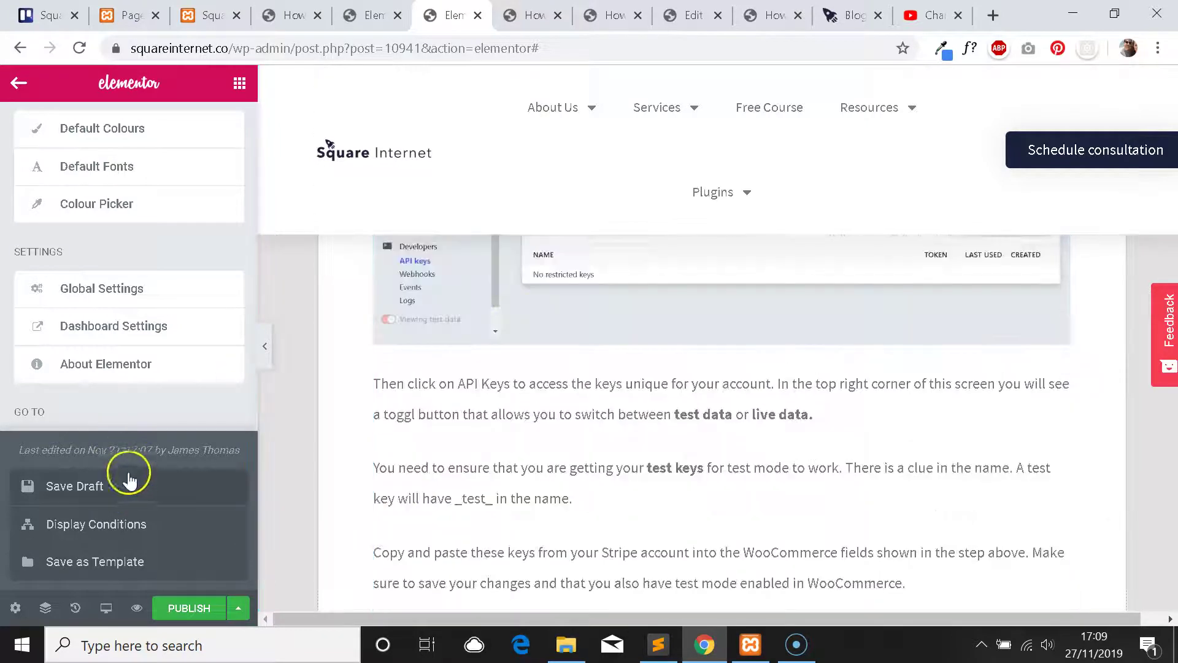
scroll(664, 406, "down", 5)
scroll(665, 399, "up", 4)
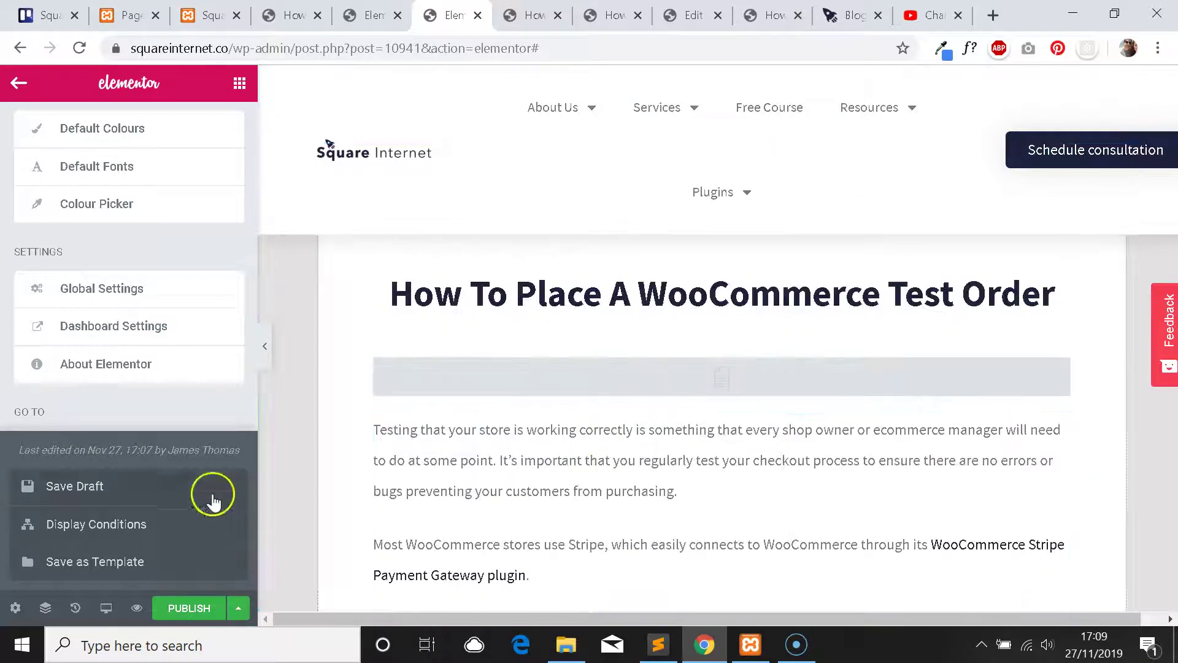
left_click(241, 609)
left_click(240, 610)
scroll(601, 418, "down", 12)
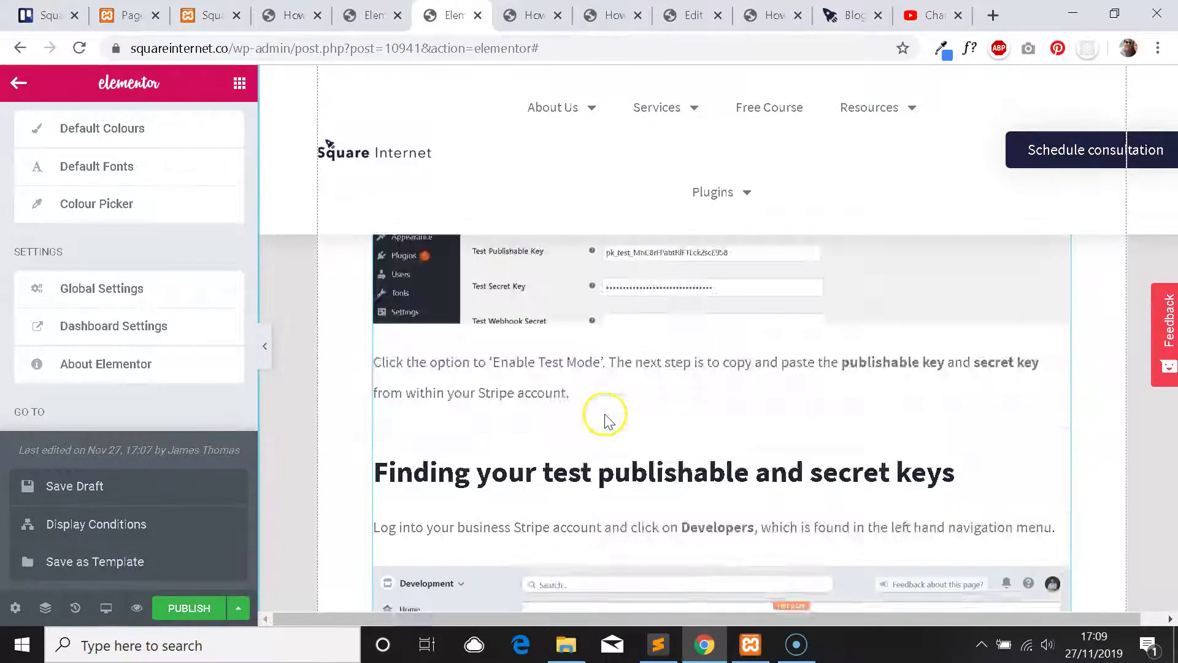
scroll(605, 406, "down", 3)
left_click(177, 418)
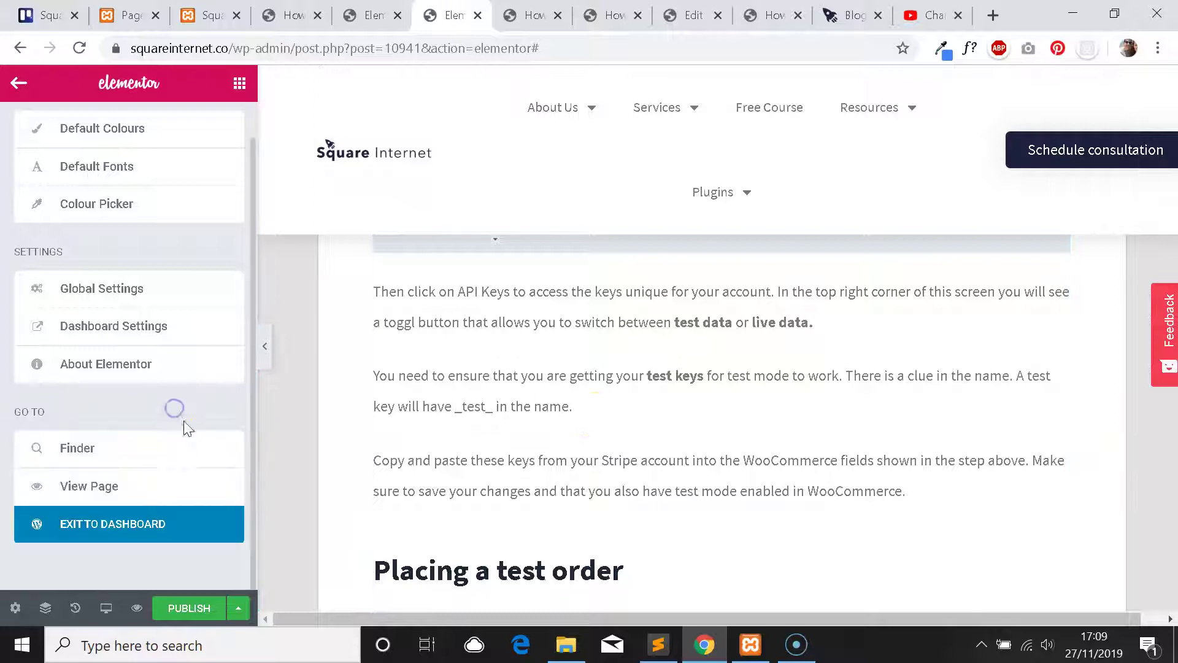
Review the template's history, checking its revisions and the list of editing actions, and look over the end of the post layout.
left_click(75, 608)
left_click(196, 117)
left_click(73, 118)
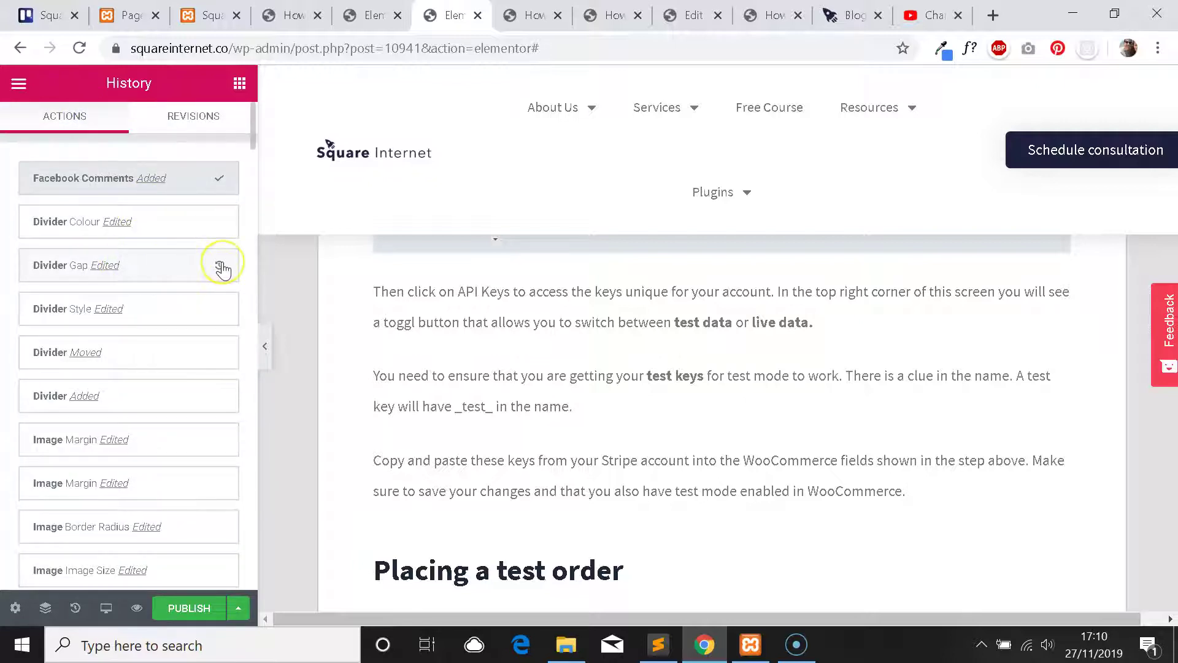
scroll(178, 335, "down", 15)
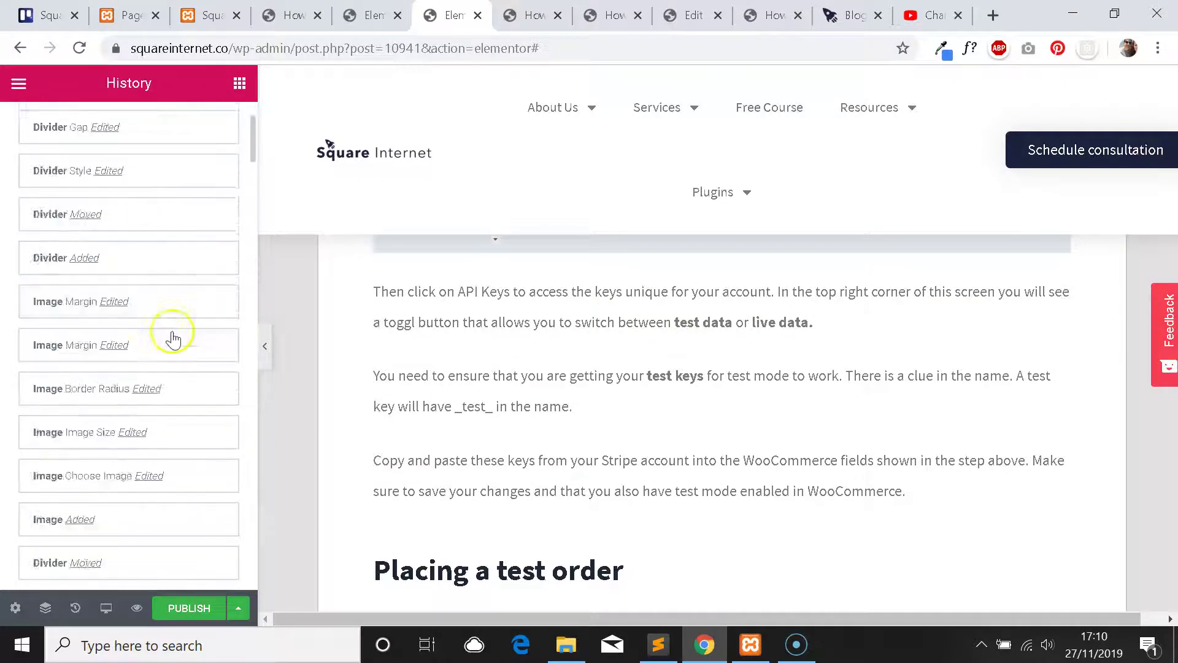
scroll(191, 393, "down", 20)
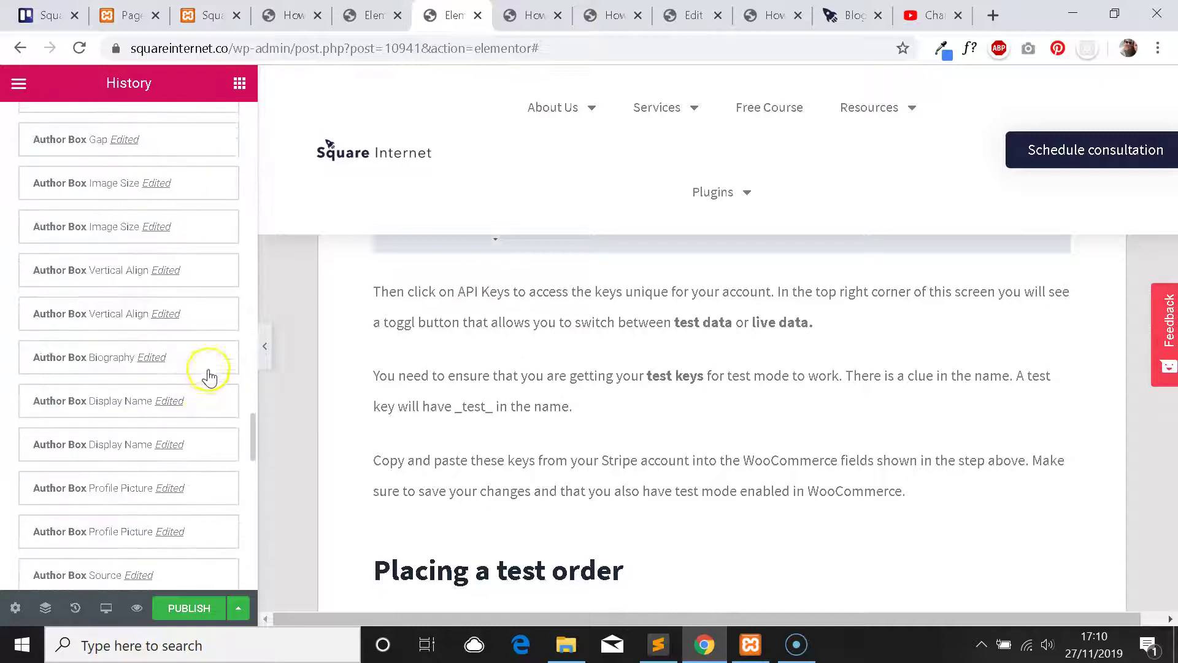
scroll(165, 366, "up", 20)
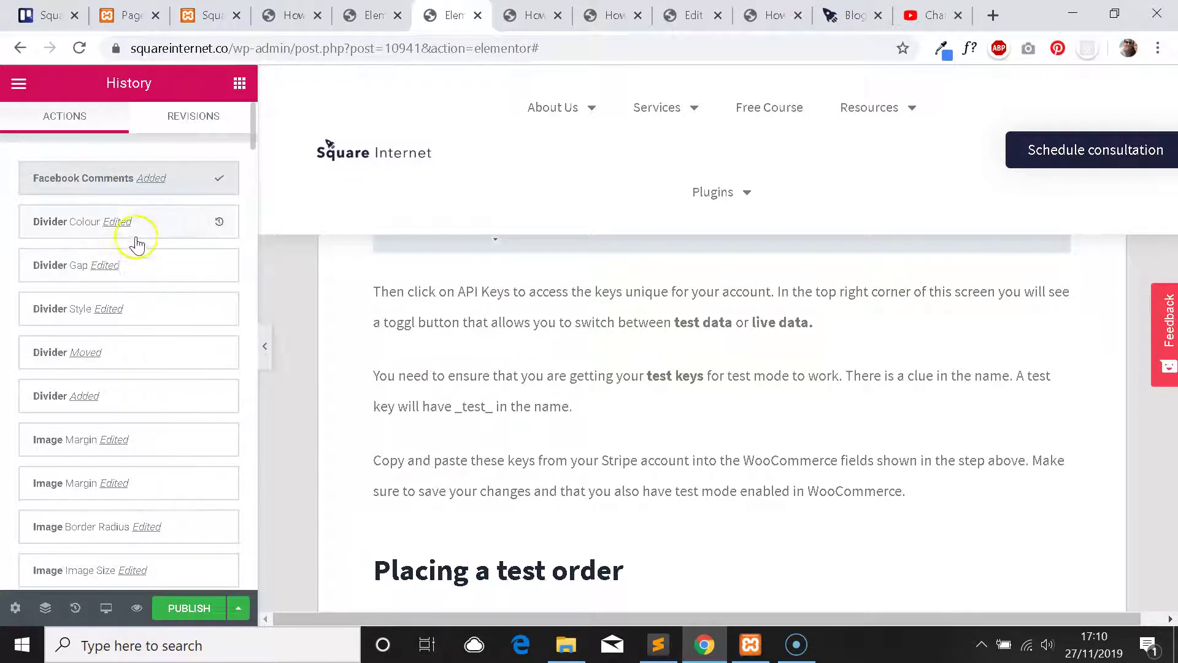
scroll(205, 301, "down", 10)
scroll(203, 325, "down", 15)
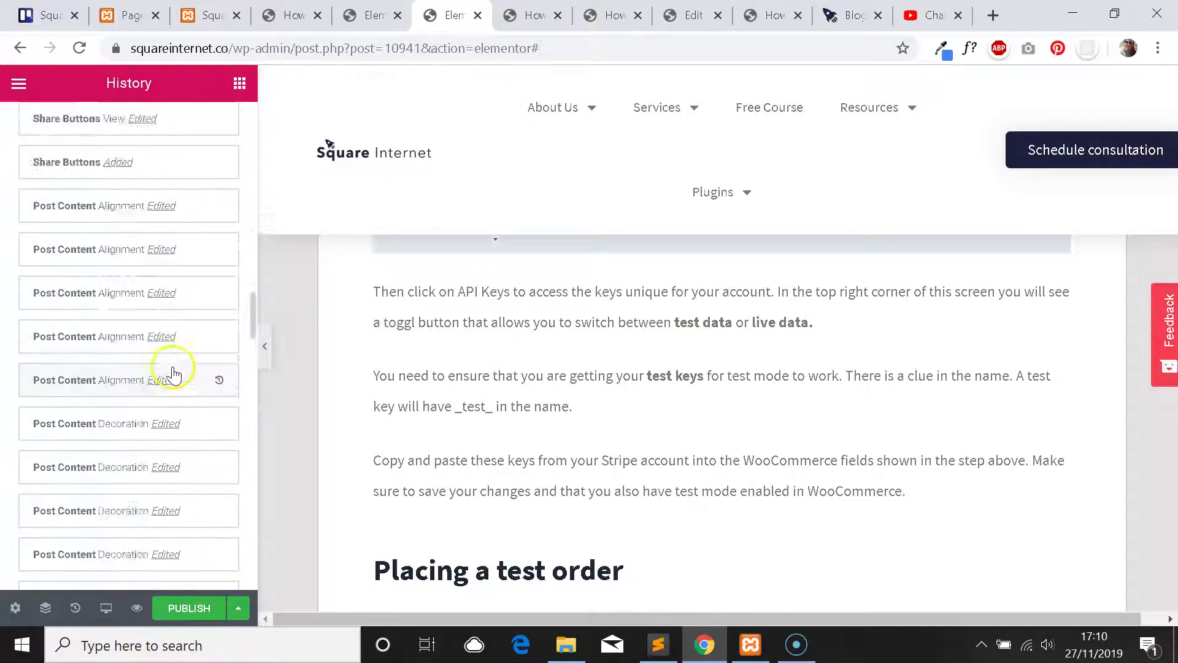
scroll(1027, 408, "down", 5)
scroll(1027, 408, "down", 15)
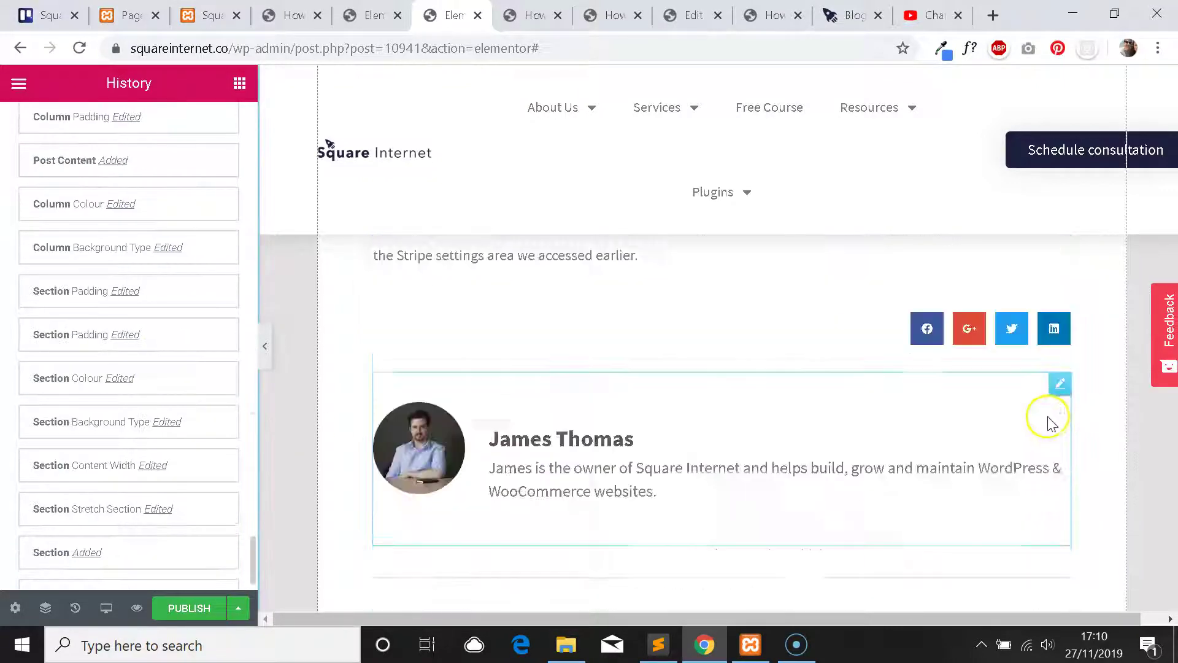
scroll(893, 328, "up", 2)
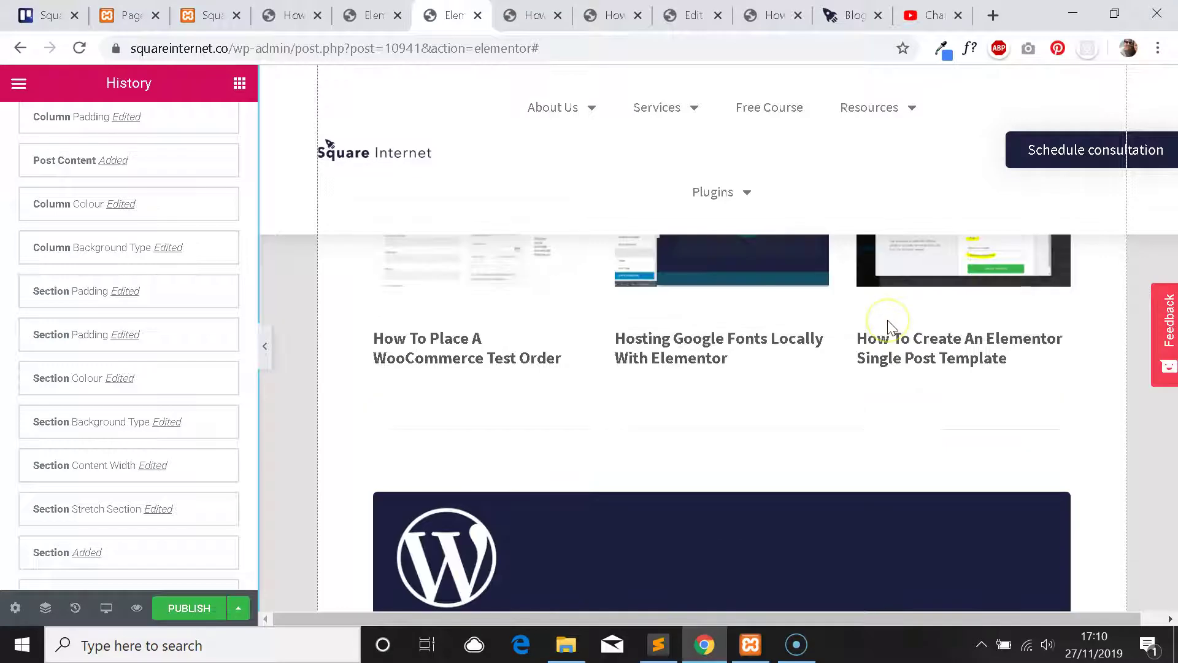